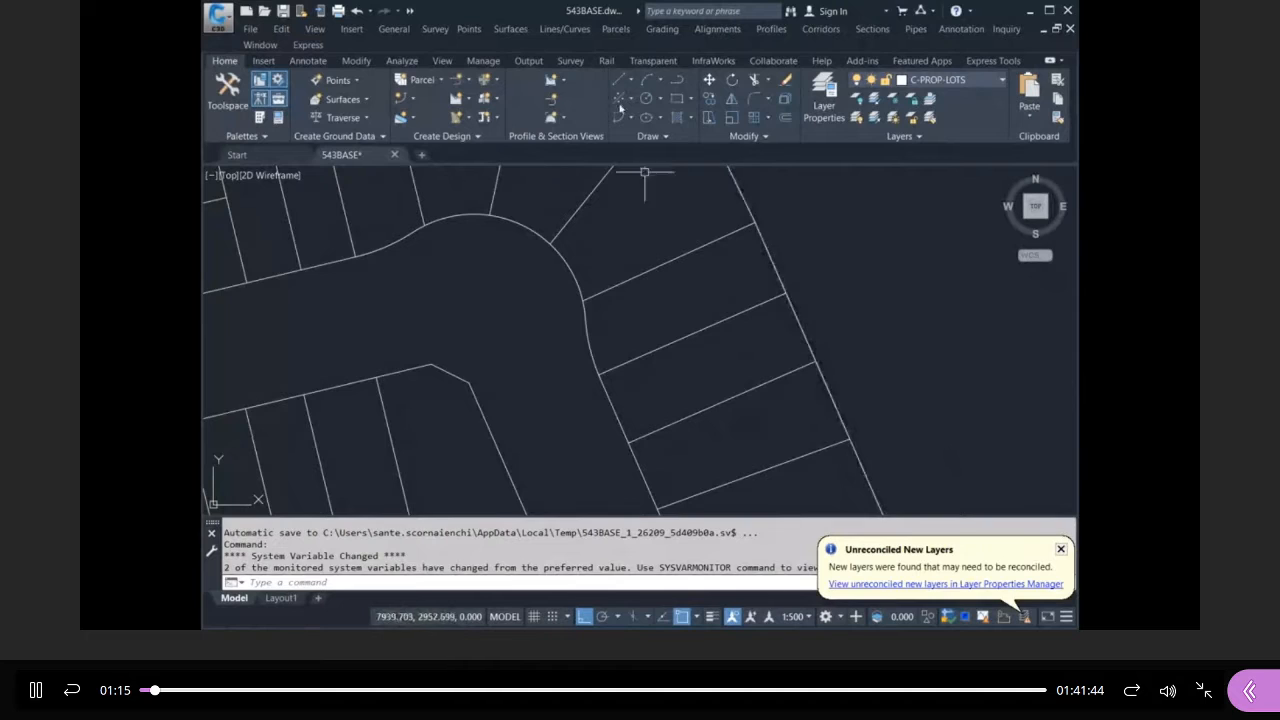
Bring up the drawing's layer settings with LA.
{"action": "scroll", "coordinate": [654, 318], "scroll_direction": "down", "scroll_amount": 5}
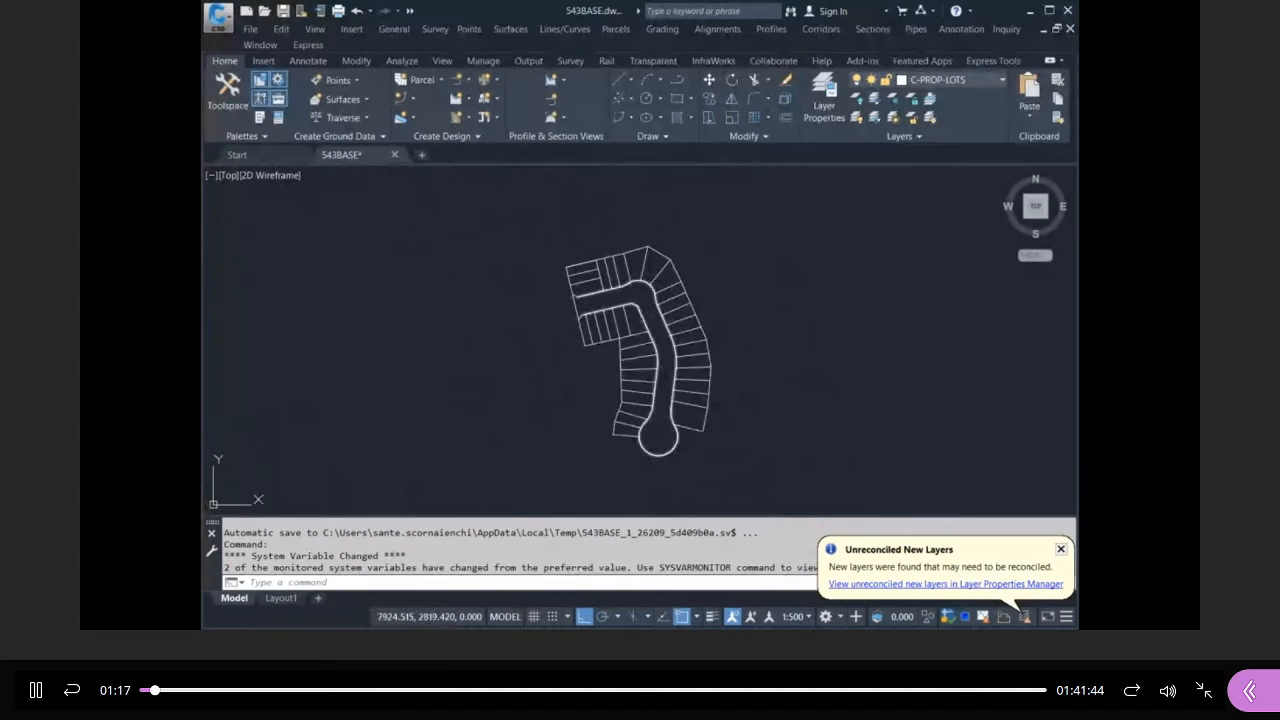
{"action": "type", "text": "LA"}
{"action": "key", "text": "Return"}
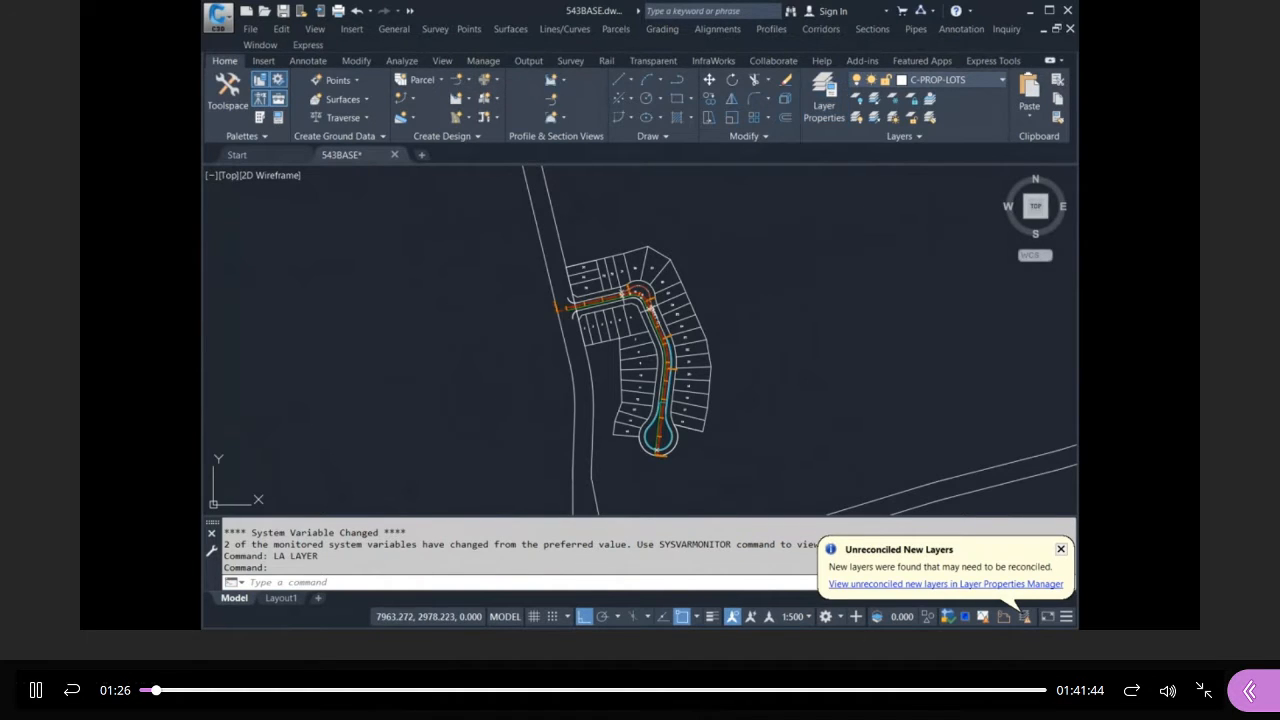
Select the lot line between lots 26 and 27, then cancel the selection.
{"action": "scroll", "coordinate": [657, 240], "scroll_direction": "up", "scroll_amount": 4}
{"action": "scroll", "coordinate": [742, 427], "scroll_direction": "up", "scroll_amount": 3}
{"action": "left_click", "coordinate": [697, 297]}
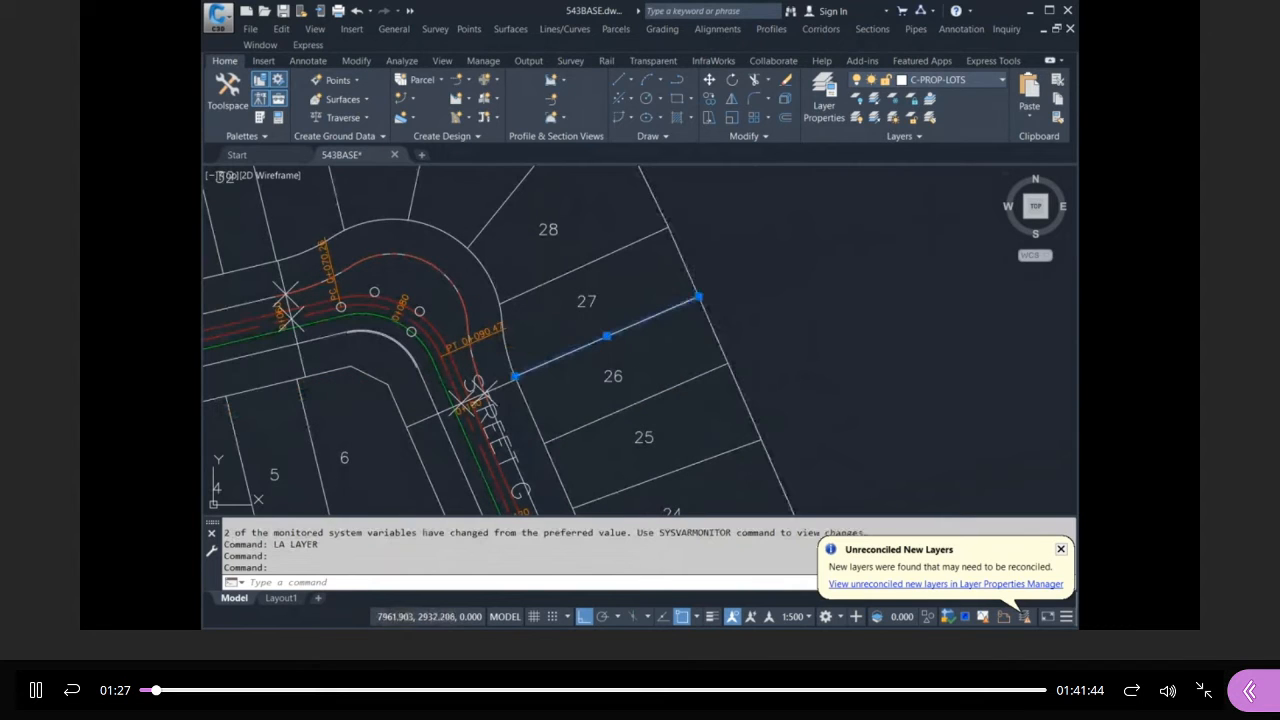
{"action": "left_click", "coordinate": [676, 280]}
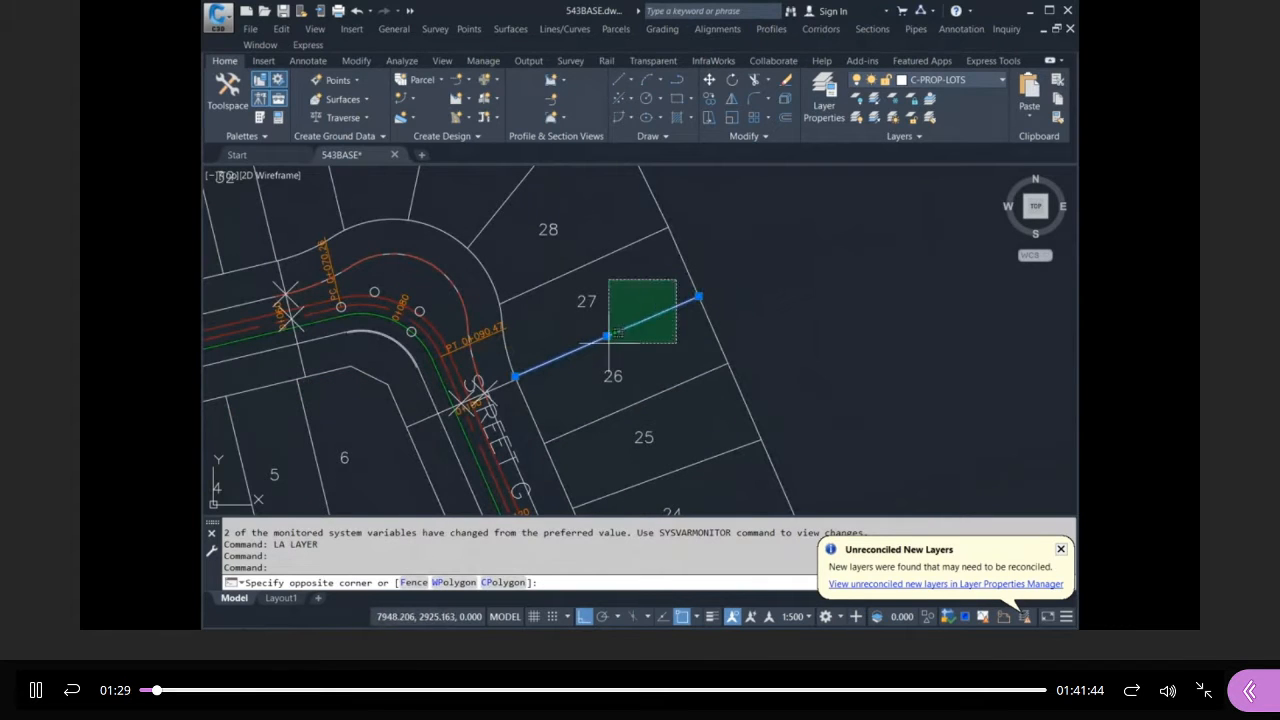
{"action": "key", "text": "Escape"}
{"action": "key", "text": "Escape"}
{"action": "left_click", "coordinate": [526, 368]}
{"action": "left_click", "coordinate": [500, 367]}
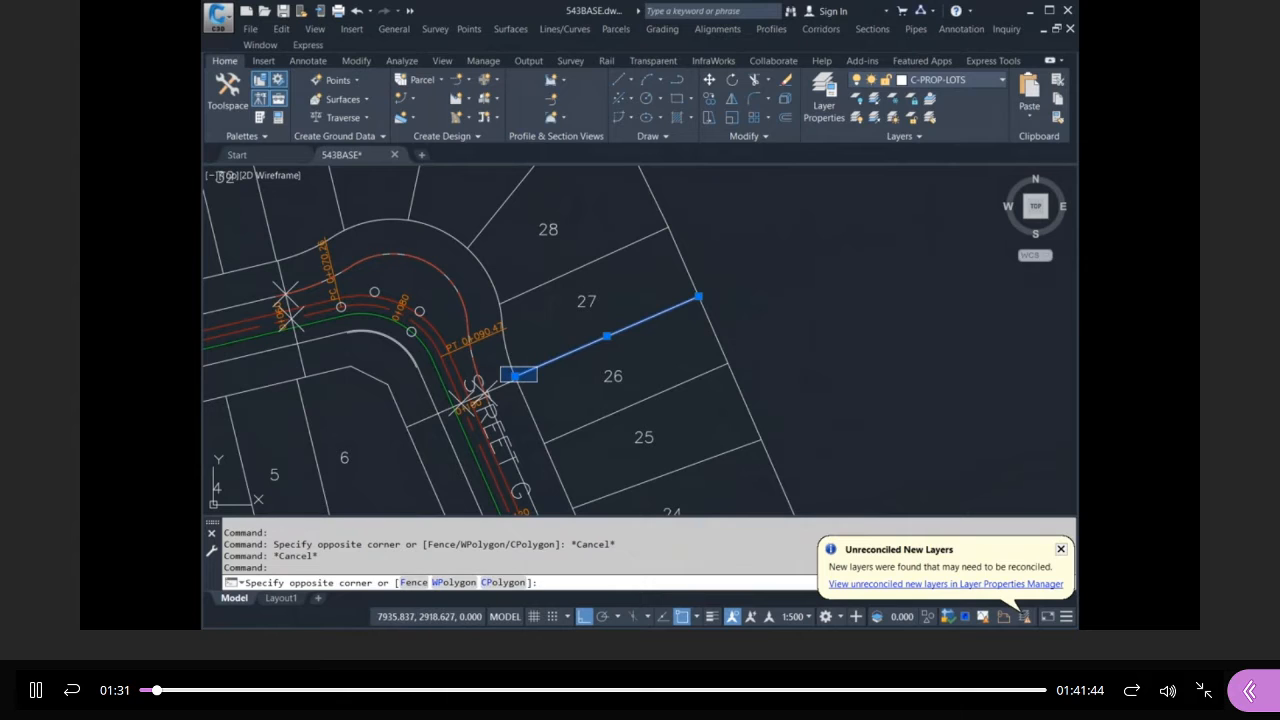
{"action": "key", "text": "Escape"}
{"action": "key", "text": "Escape"}
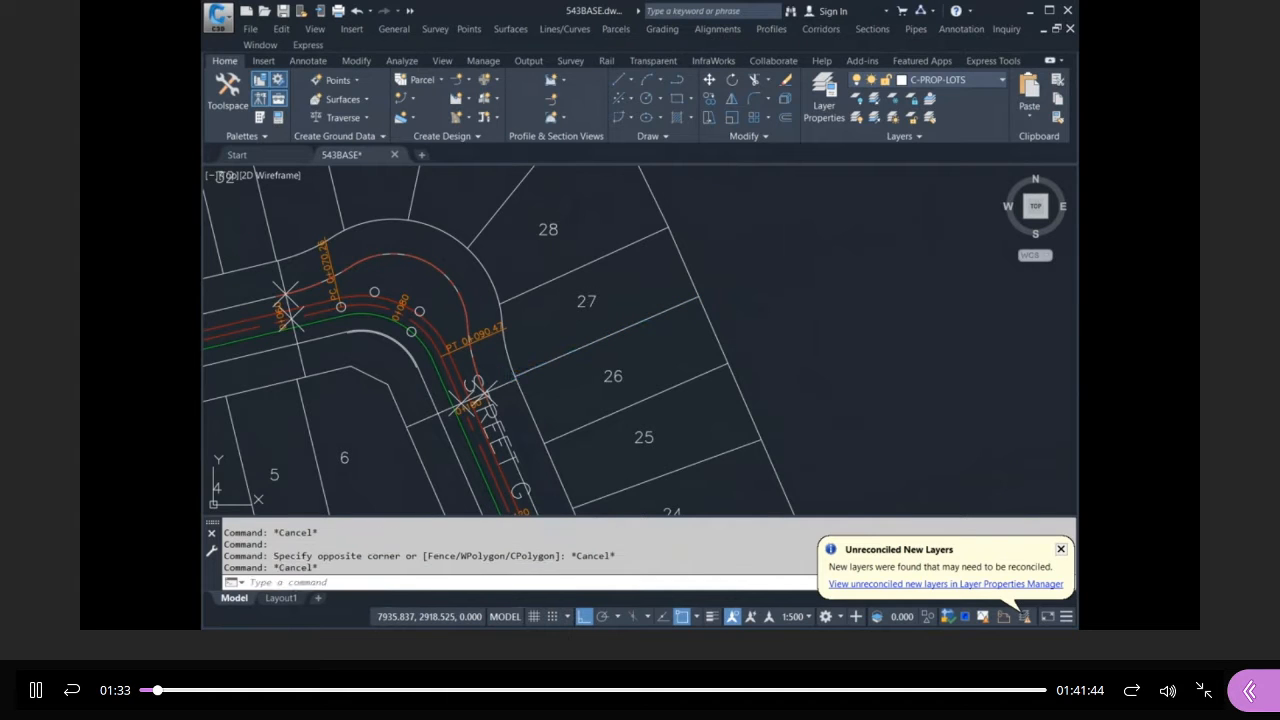
Select the two long right-of-way lines near lots 34–36, then deselect them.
{"action": "scroll", "coordinate": [559, 378], "scroll_direction": "down", "scroll_amount": 5}
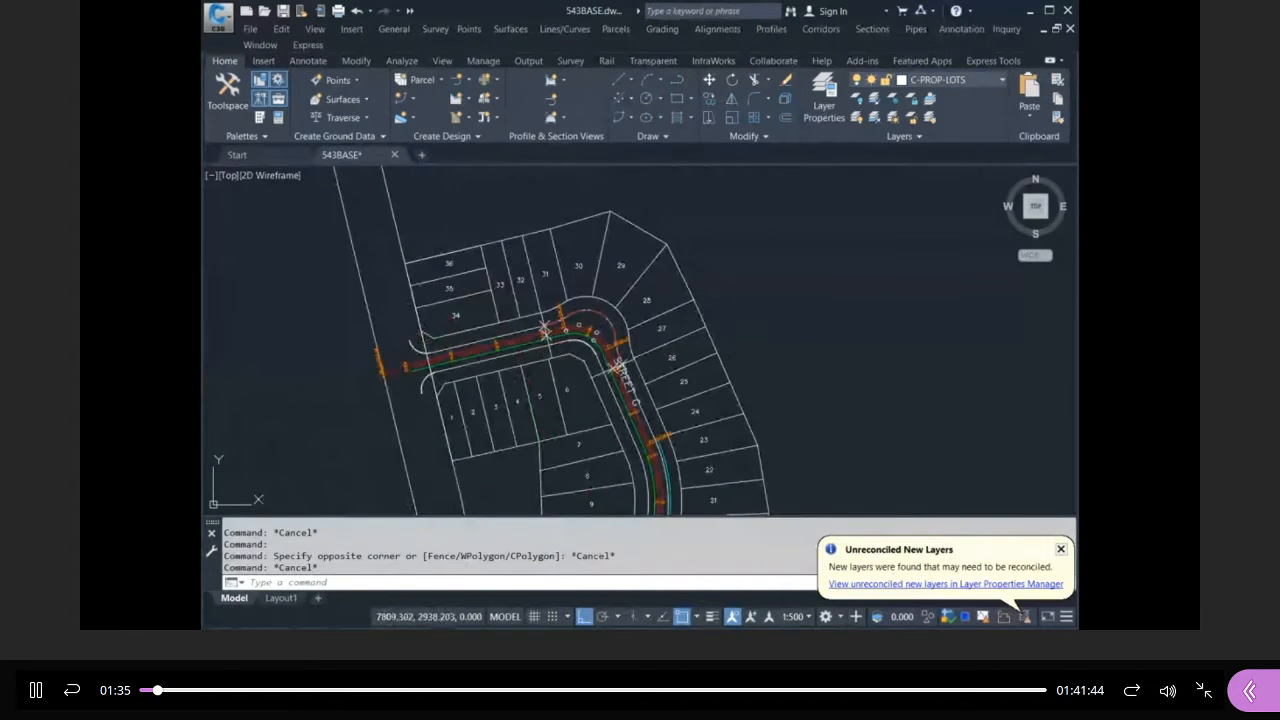
{"action": "scroll", "coordinate": [310, 222], "scroll_direction": "up", "scroll_amount": 3}
{"action": "left_click", "coordinate": [310, 222]}
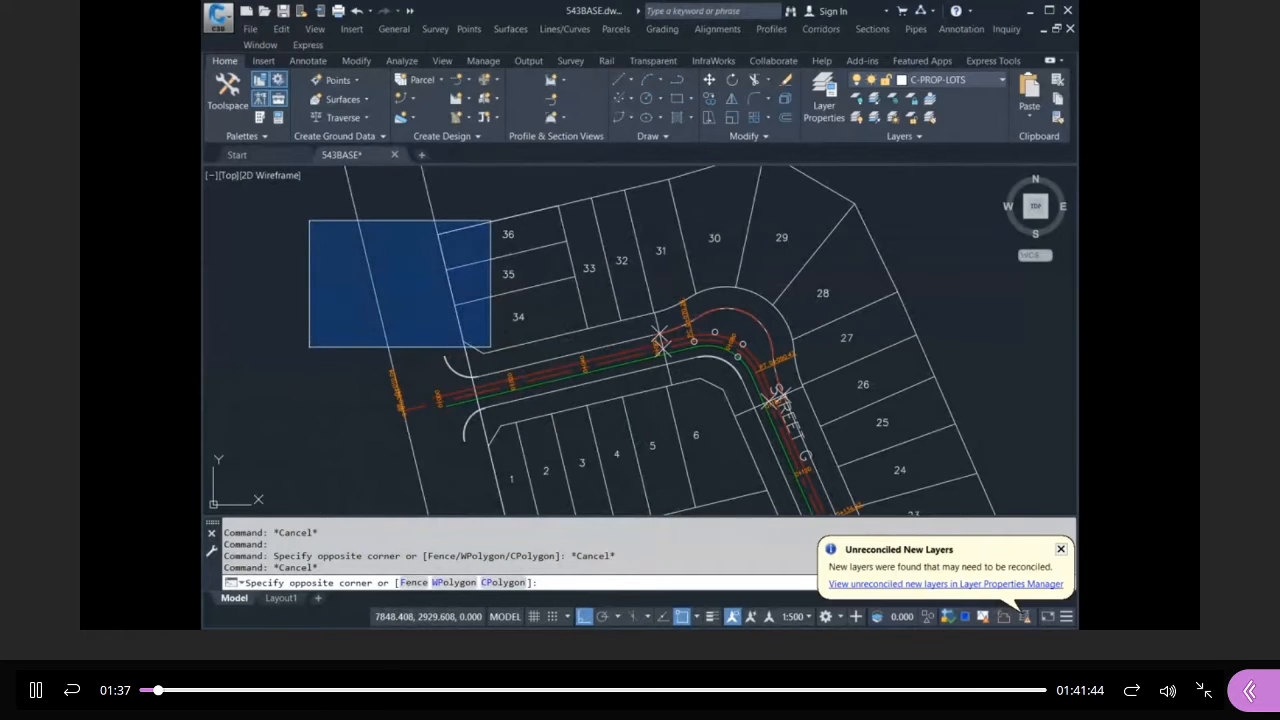
{"action": "key", "text": "Escape"}
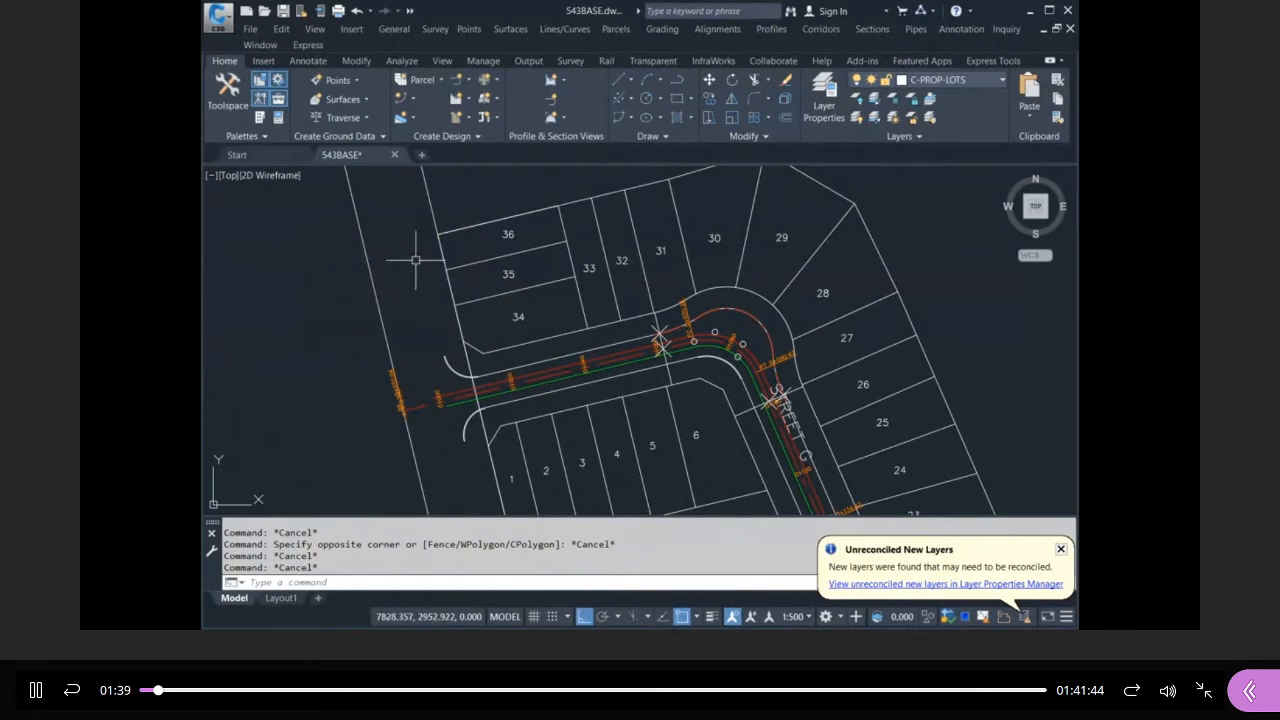
{"action": "scroll", "coordinate": [500, 297], "scroll_direction": "down", "scroll_amount": 1}
{"action": "left_click", "coordinate": [480, 235]}
{"action": "left_click", "coordinate": [406, 270]}
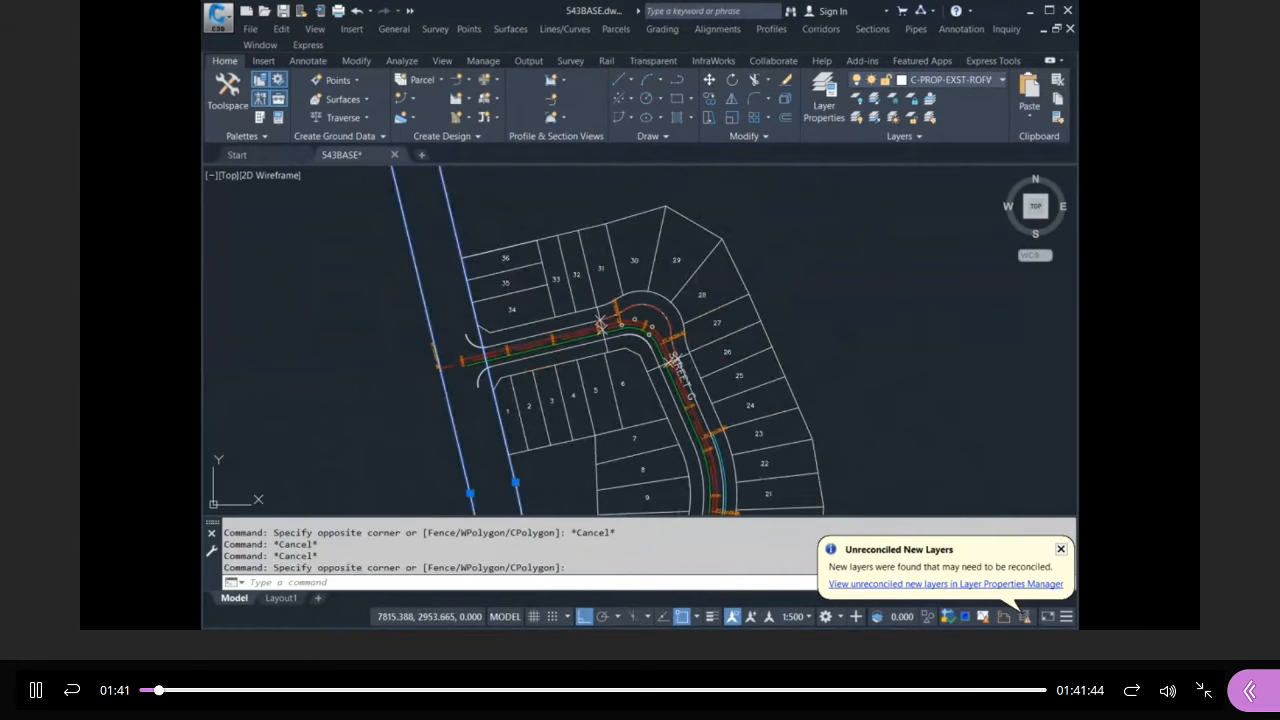
{"action": "key", "text": "Escape"}
{"action": "key", "text": "Escape"}
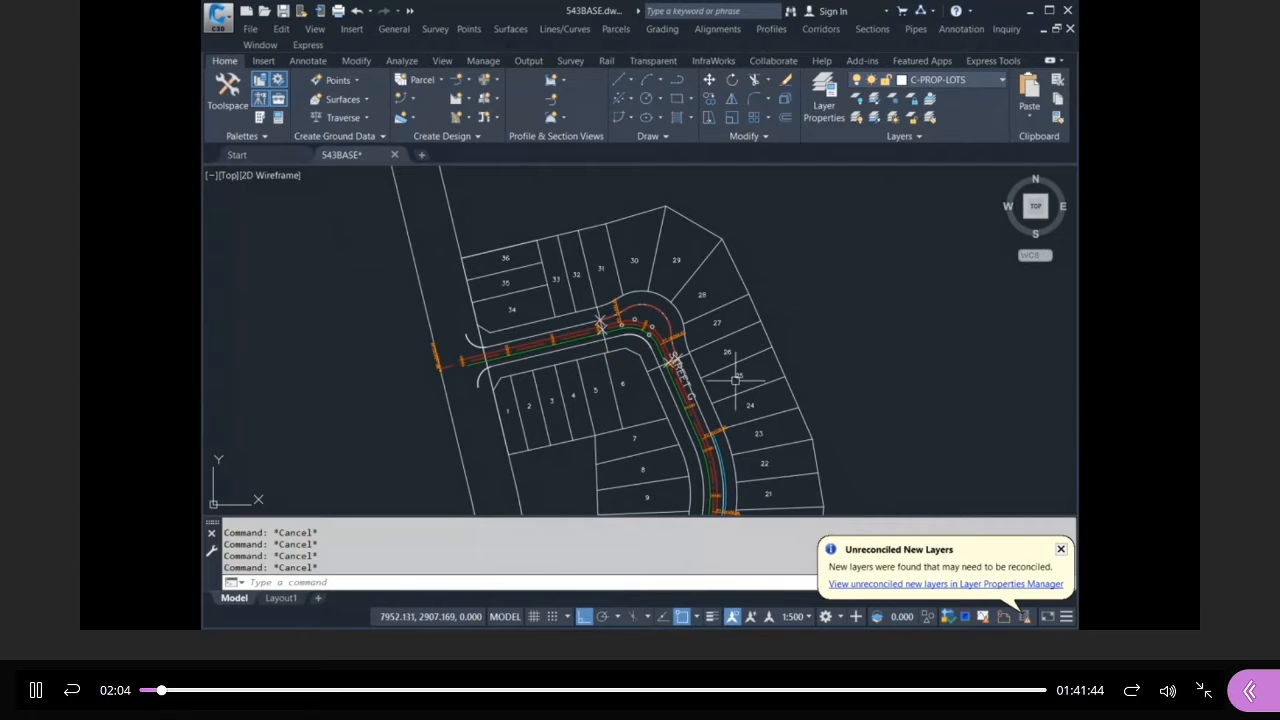
Cancel the stray line, then open and close the layer properties again.
{"action": "scroll", "coordinate": [735, 380], "scroll_direction": "down", "scroll_amount": 4}
{"action": "scroll", "coordinate": [622, 284], "scroll_direction": "up", "scroll_amount": 3}
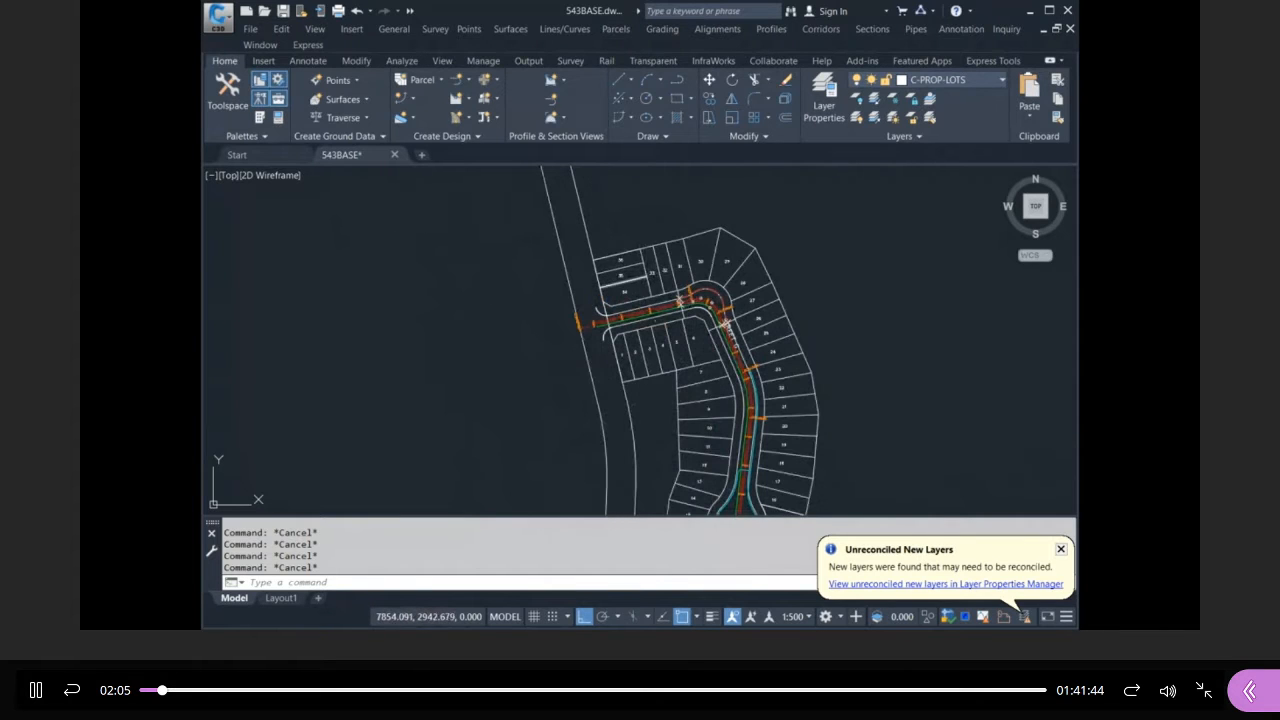
{"action": "key", "text": "Return"}
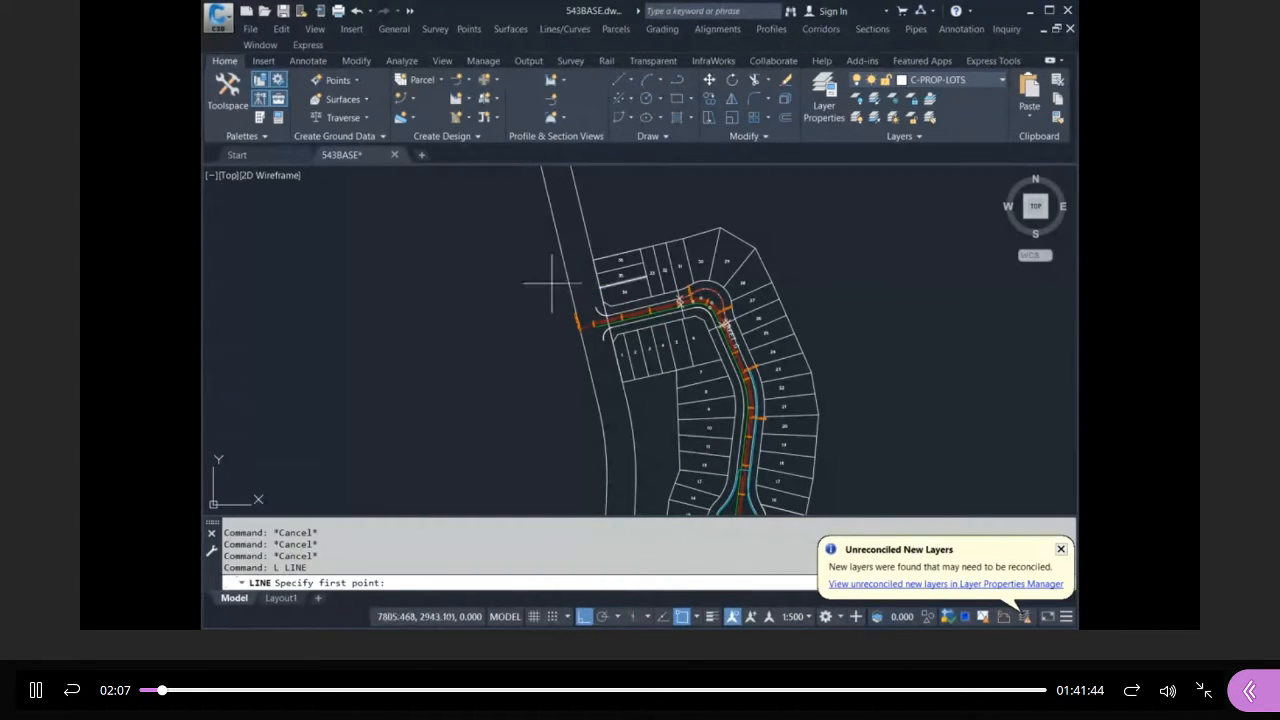
{"action": "key", "text": "Escape"}
{"action": "key", "text": "Escape"}
{"action": "key", "text": "Escape"}
{"action": "type", "text": "la"}
{"action": "key", "text": "Return"}
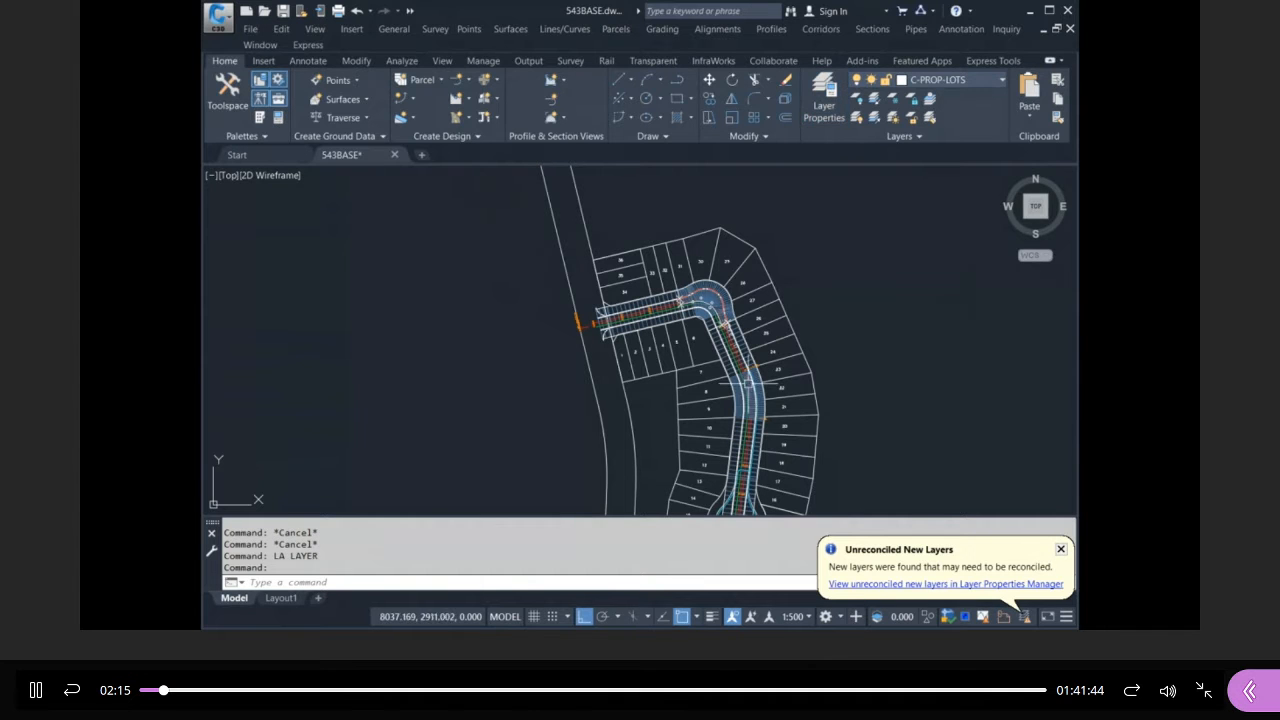
{"action": "key", "text": "Escape"}
{"action": "key", "text": "Escape"}
Zoom to the road, select its alignment and choose Edit Alignment Labels.
{"action": "scroll", "coordinate": [665, 329], "scroll_direction": "down", "scroll_amount": 3}
{"action": "scroll", "coordinate": [673, 327], "scroll_direction": "up", "scroll_amount": 5}
{"action": "scroll", "coordinate": [703, 306], "scroll_direction": "up", "scroll_amount": 4}
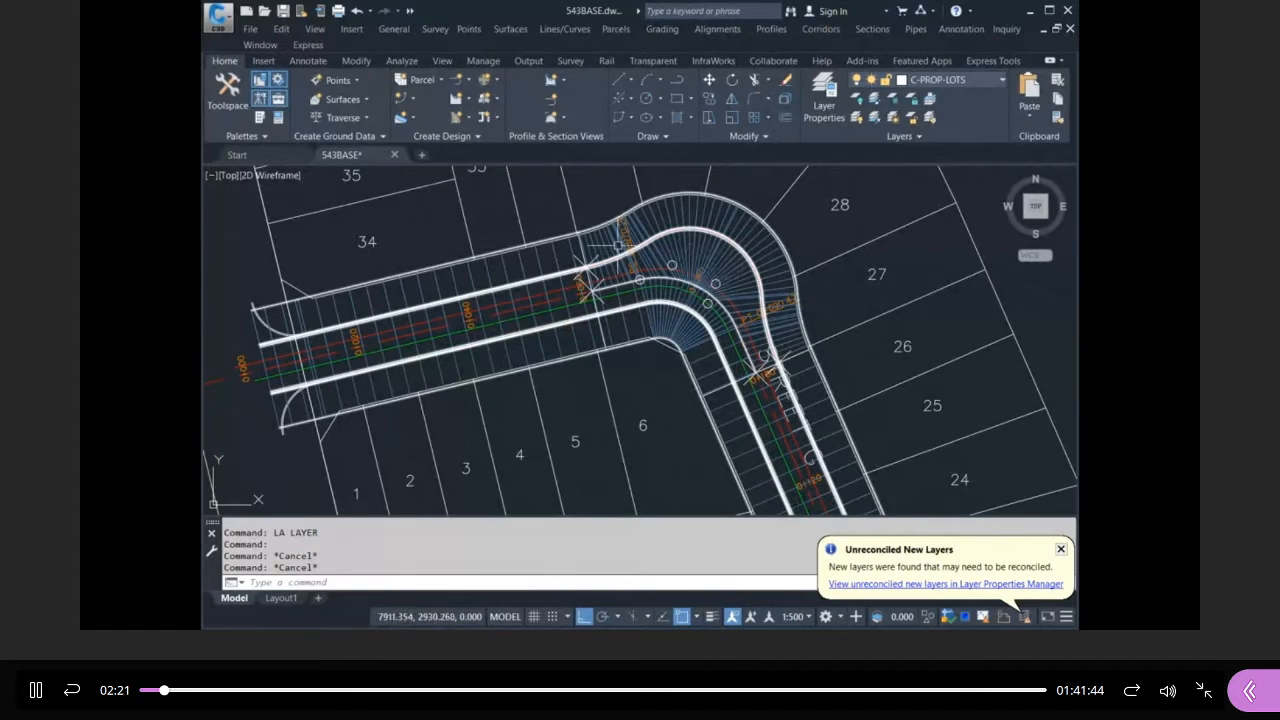
{"action": "scroll", "coordinate": [613, 237], "scroll_direction": "down", "scroll_amount": 5}
{"action": "scroll", "coordinate": [584, 227], "scroll_direction": "up", "scroll_amount": 1}
{"action": "scroll", "coordinate": [580, 213], "scroll_direction": "up", "scroll_amount": 10}
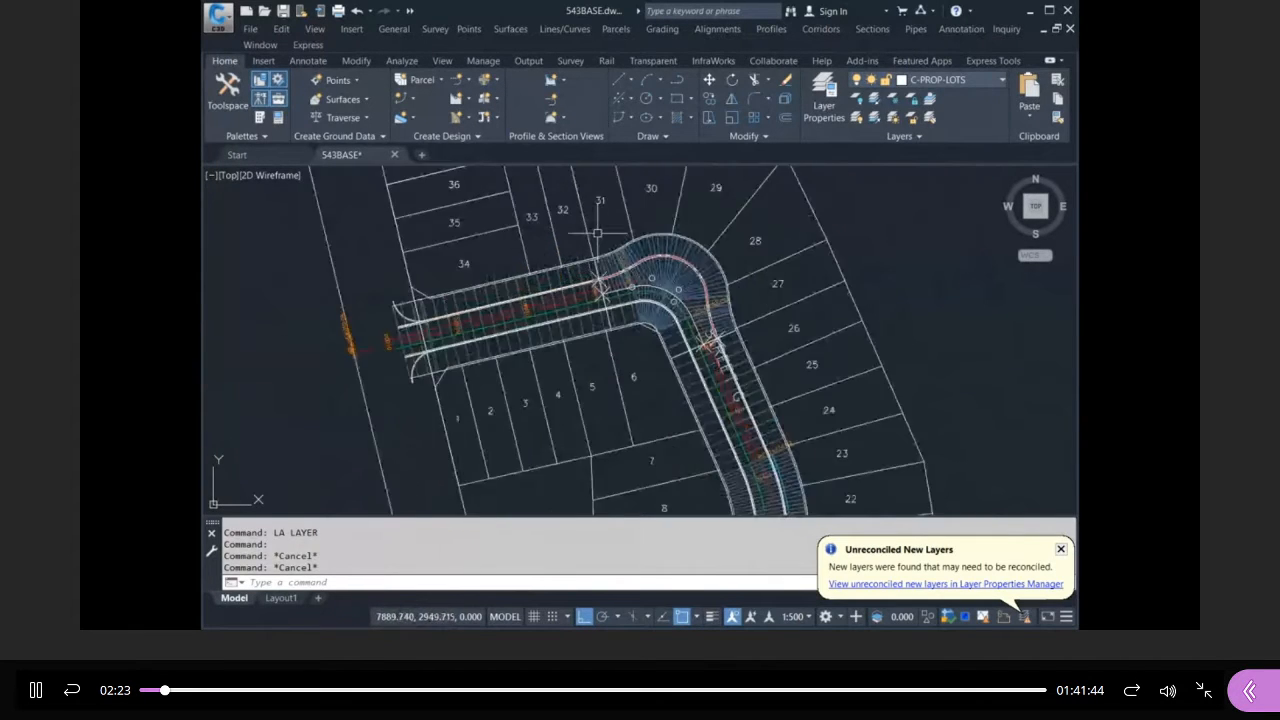
{"action": "left_click", "coordinate": [746, 257]}
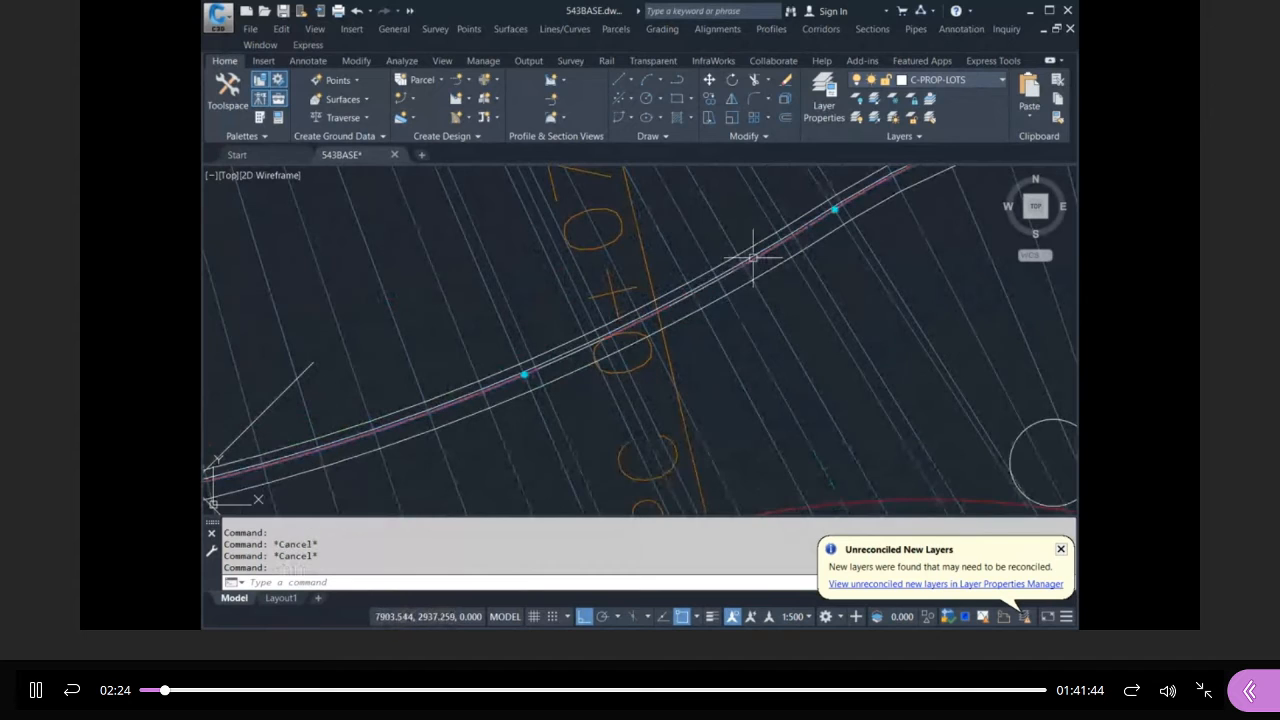
{"action": "left_click", "coordinate": [867, 495]}
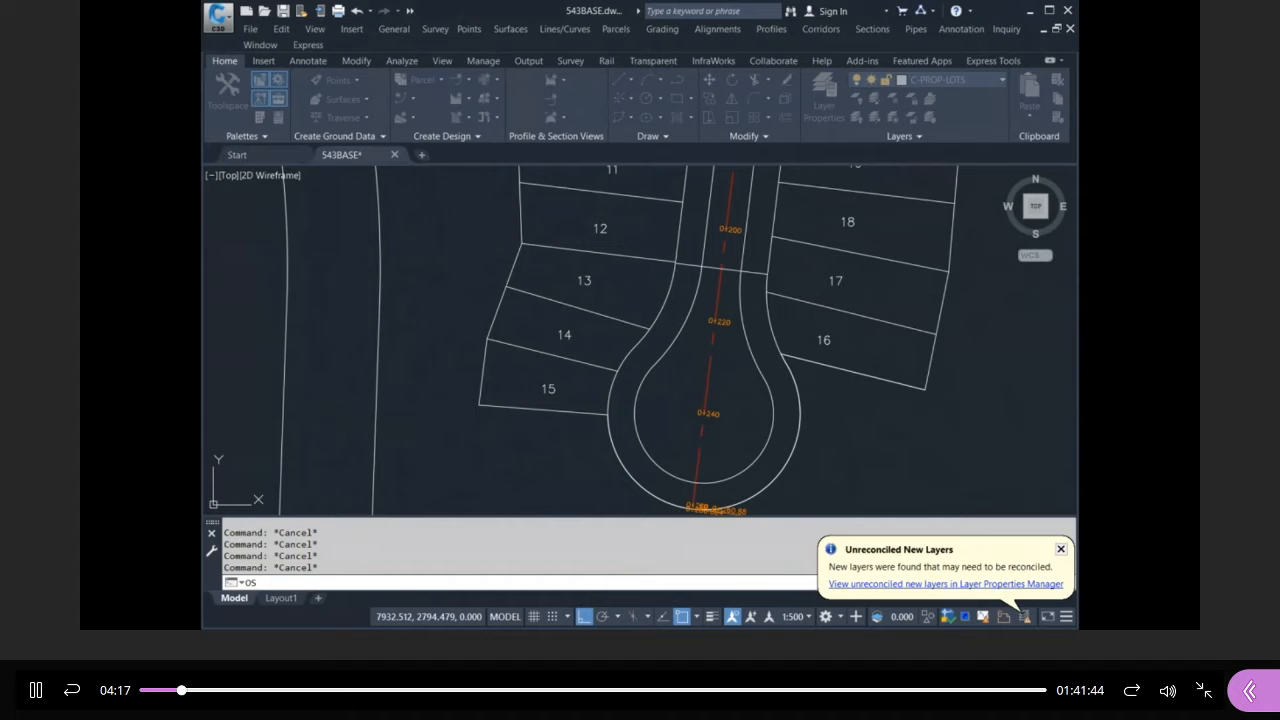
Start a polyline on the right curb at the lot line with a Nearest snap.
{"action": "key", "text": "Return"}
{"action": "scroll", "coordinate": [747, 271], "scroll_direction": "up", "scroll_amount": 3}
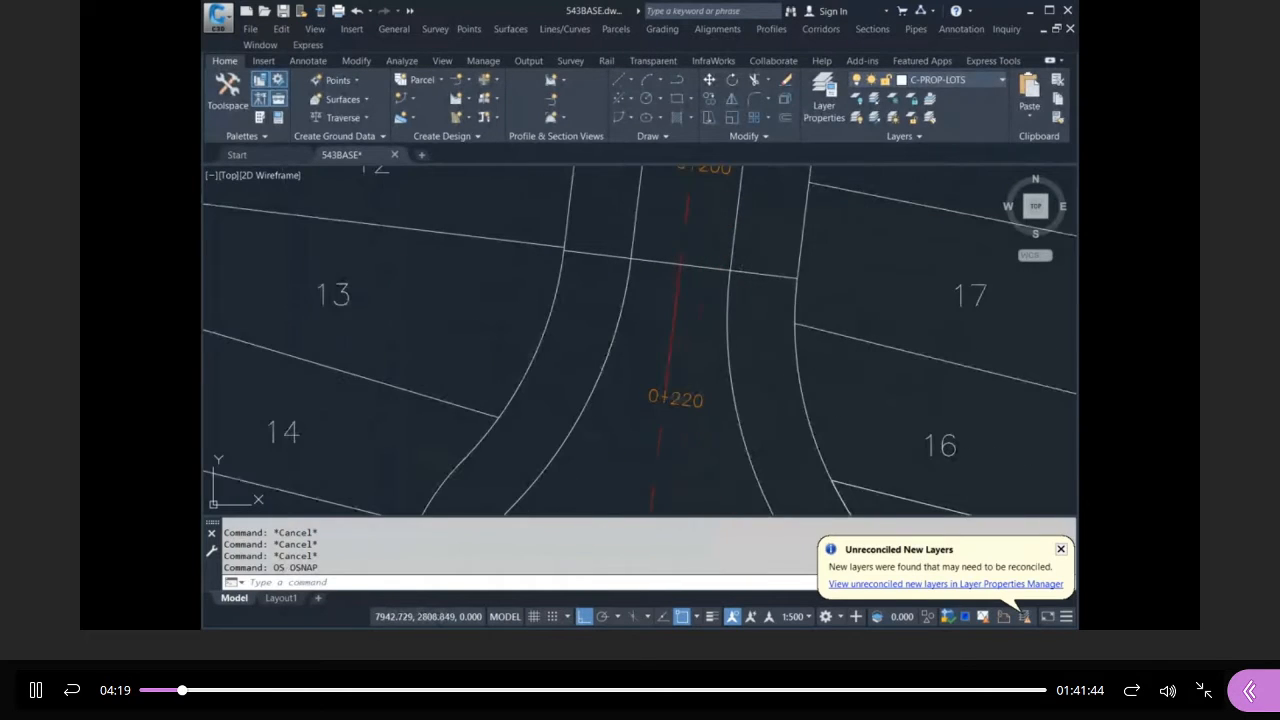
{"action": "type", "text": "pl"}
{"action": "key", "text": "Return"}
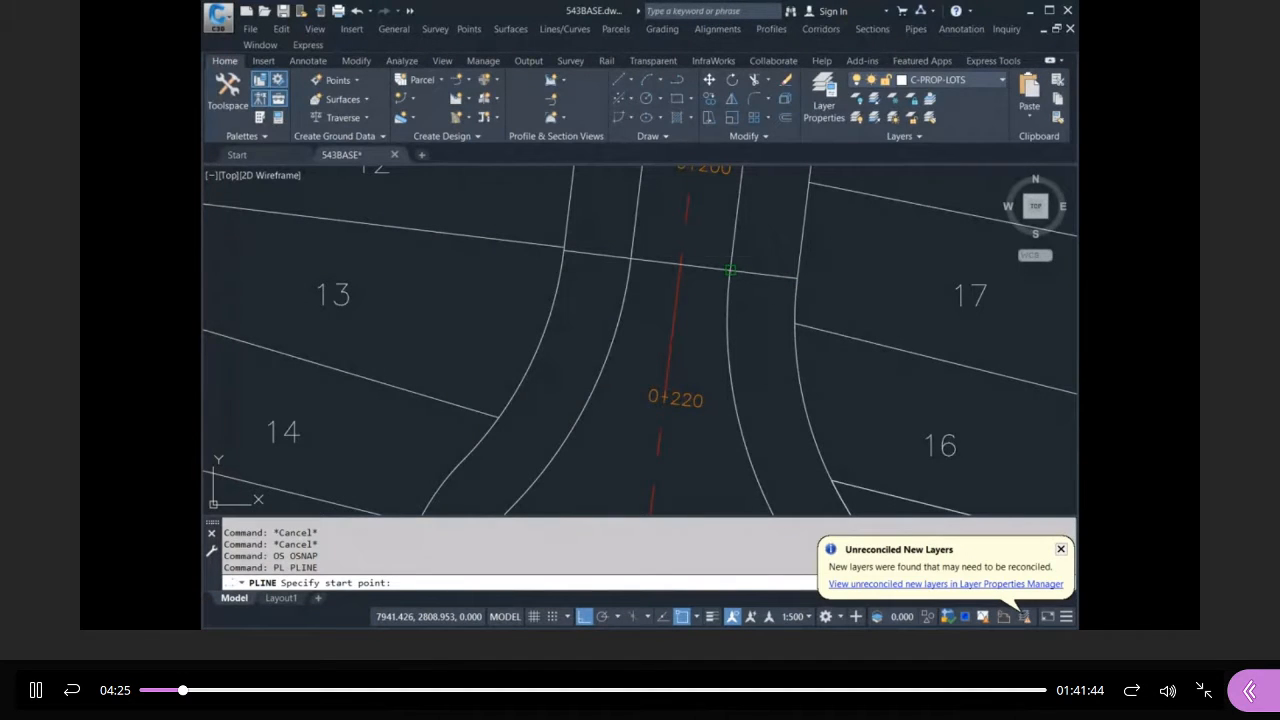
{"action": "type", "text": "nea"}
{"action": "key", "text": "Return"}
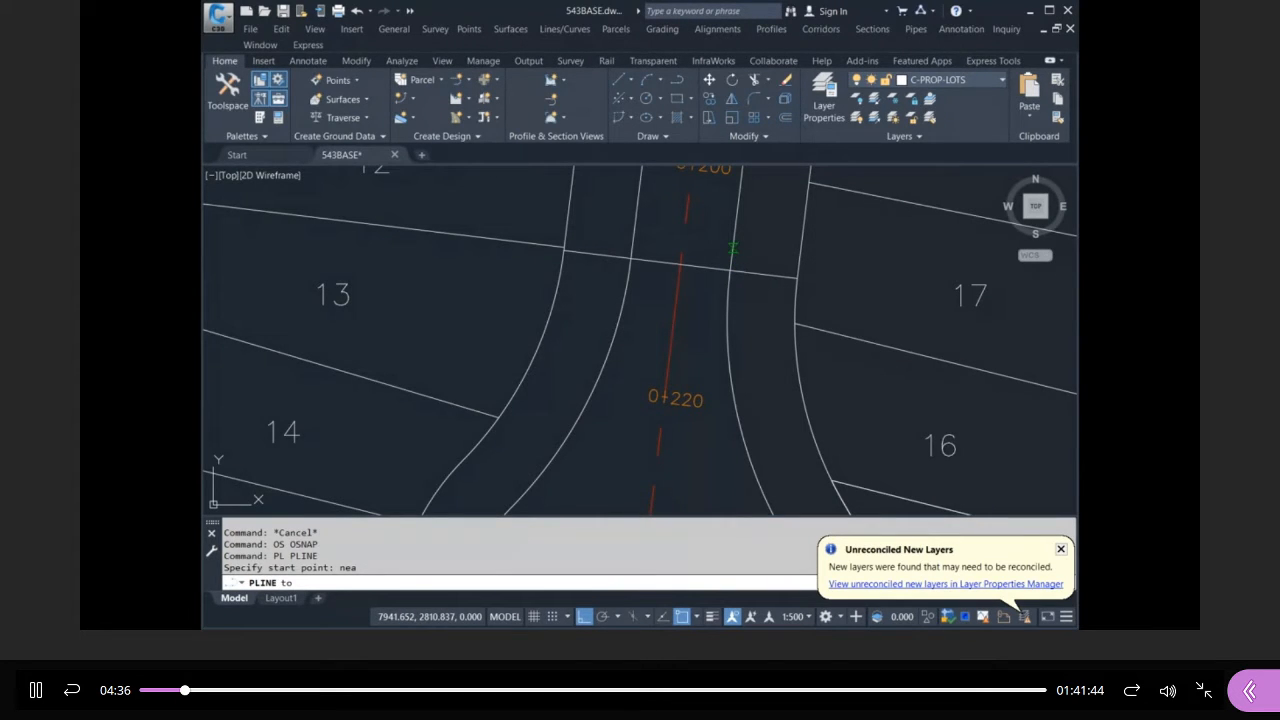
{"action": "left_click", "coordinate": [733, 243]}
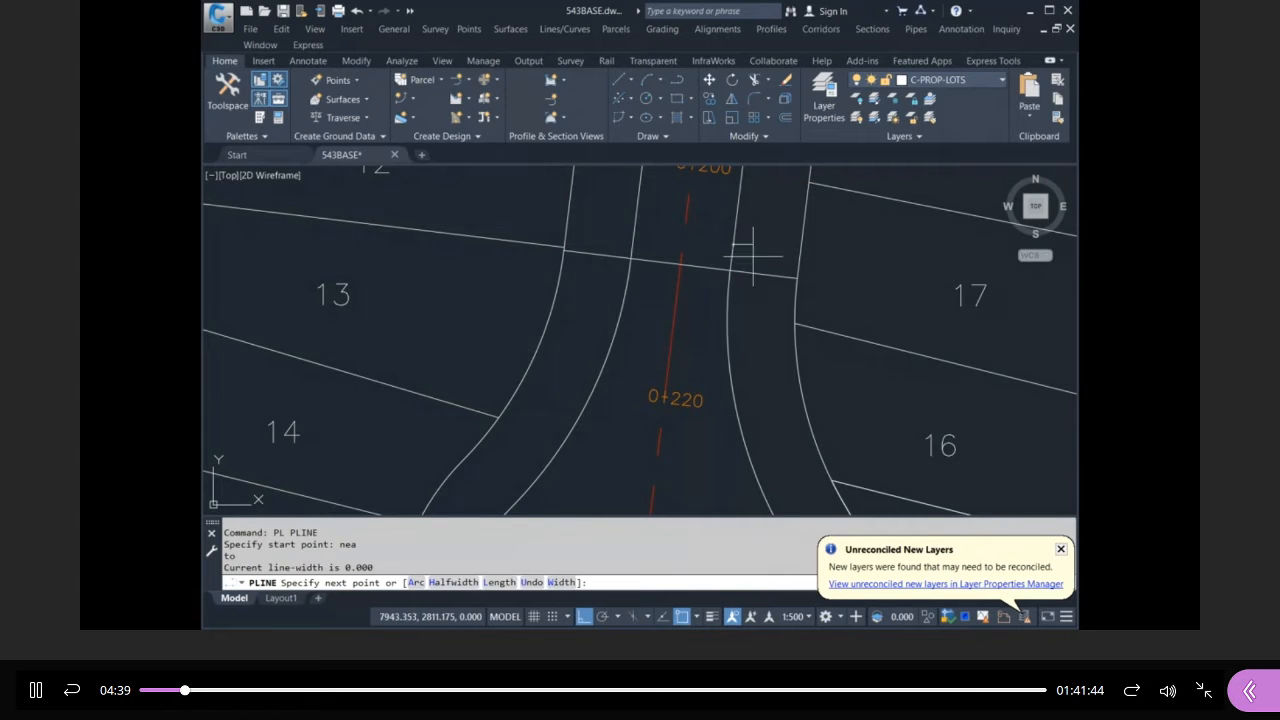
Arc the polyline around the cul-de-sac bulb and finish it on the left curb.
{"action": "scroll", "coordinate": [715, 250], "scroll_direction": "down", "scroll_amount": 5}
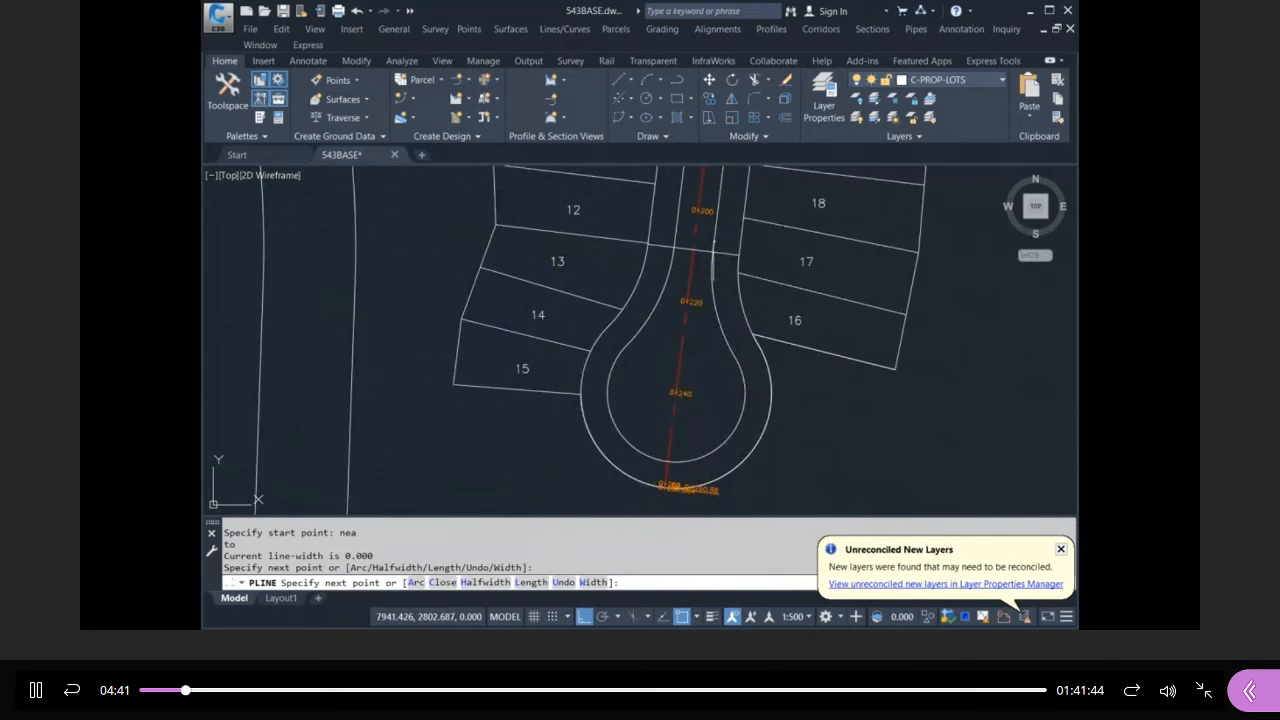
{"action": "type", "text": "a"}
{"action": "key", "text": "Return"}
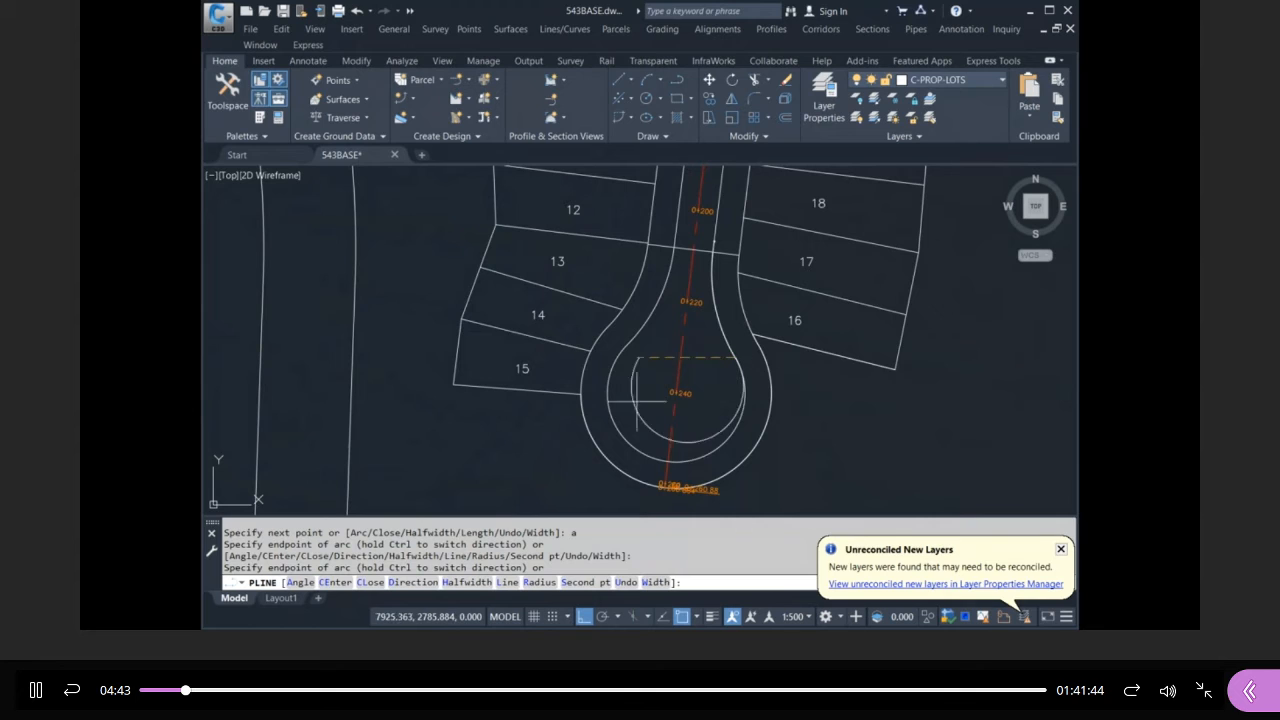
{"action": "left_click", "coordinate": [624, 346]}
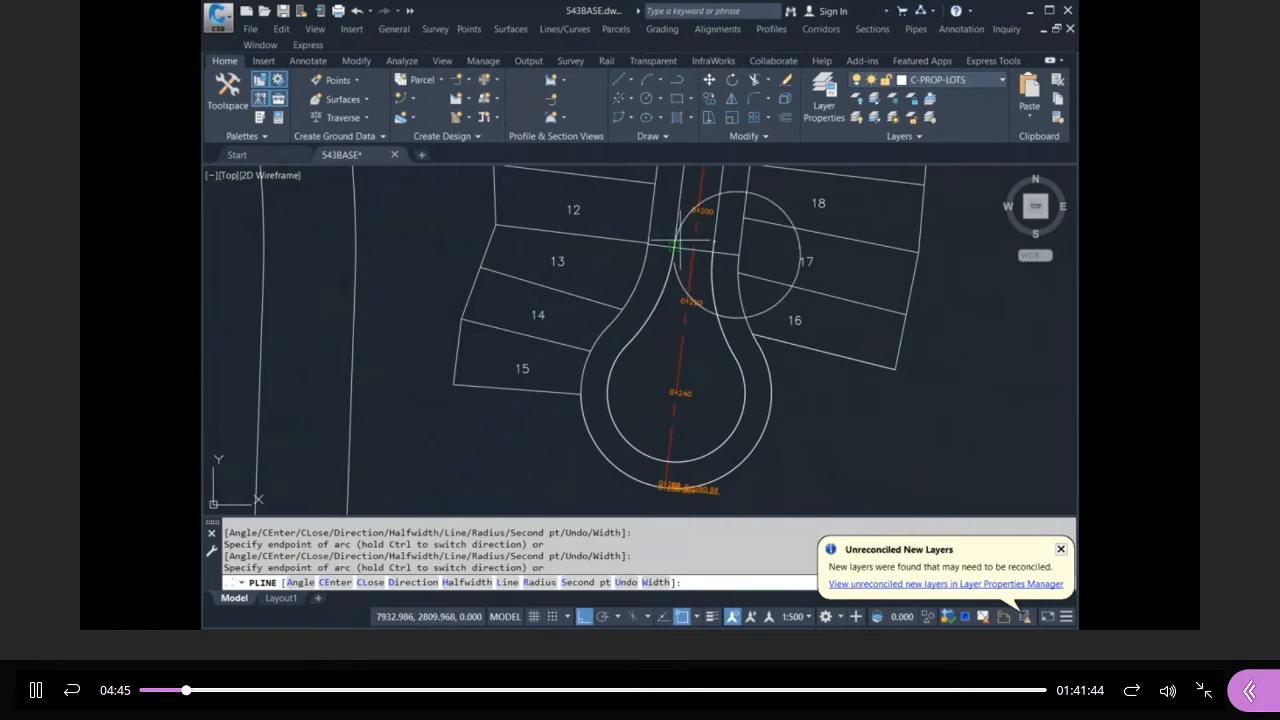
{"action": "scroll", "coordinate": [685, 235], "scroll_direction": "up", "scroll_amount": 5}
{"action": "type", "text": "l"}
{"action": "key", "text": "Return"}
{"action": "type", "text": "r"}
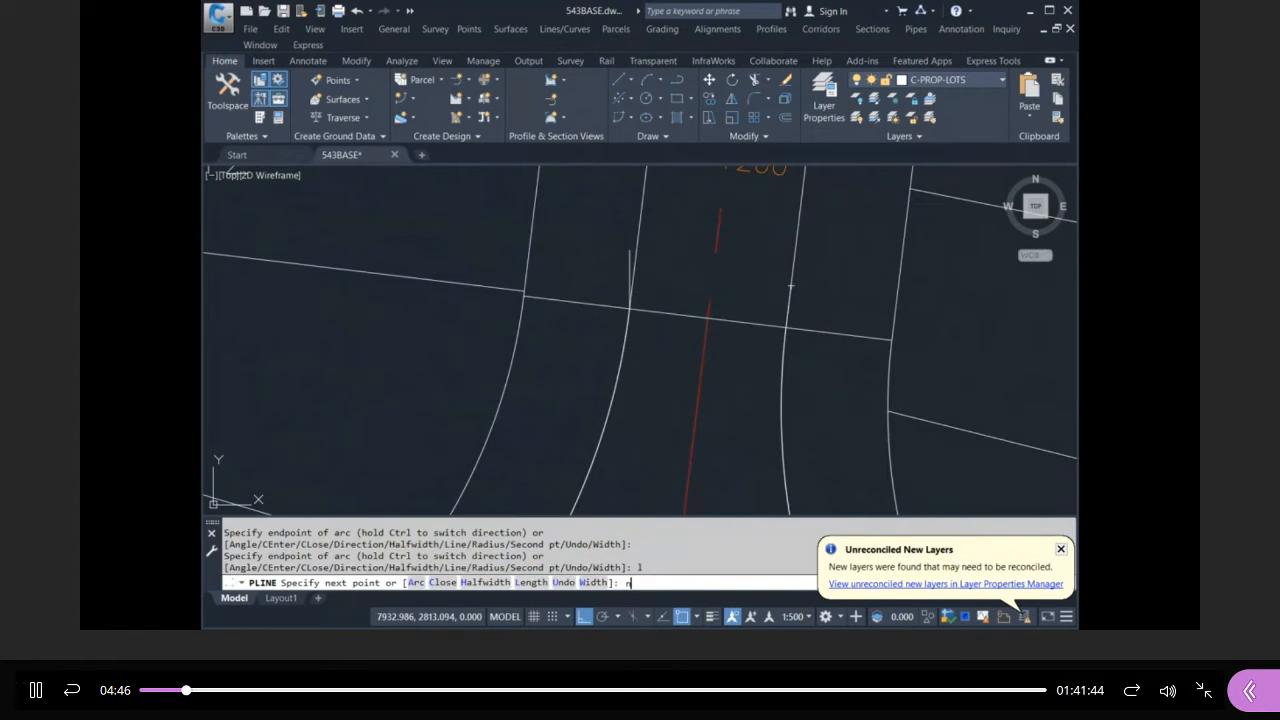
{"action": "type", "text": "ea"}
{"action": "key", "text": "space"}
{"action": "left_click", "coordinate": [634, 269]}
{"action": "key", "text": "Return"}
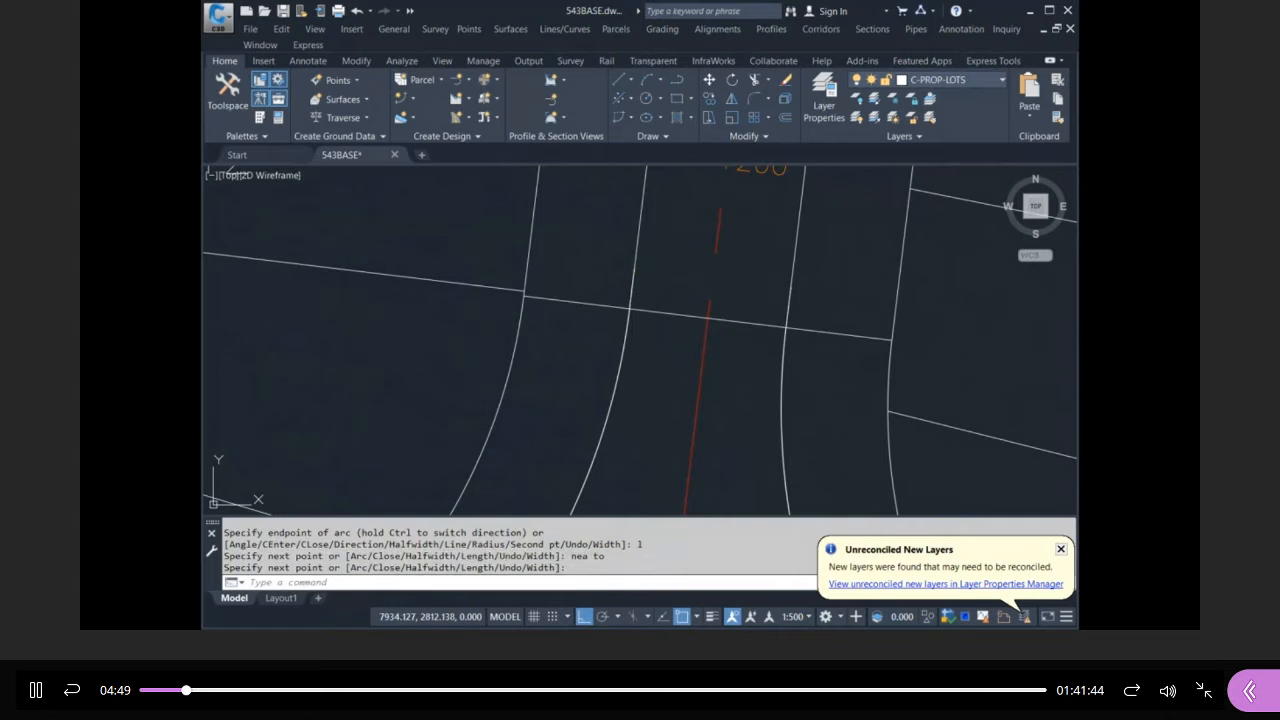
Select the new polyline to check it, then deselect it.
{"action": "left_click", "coordinate": [631, 285]}
{"action": "scroll", "coordinate": [631, 255], "scroll_direction": "down", "scroll_amount": 5}
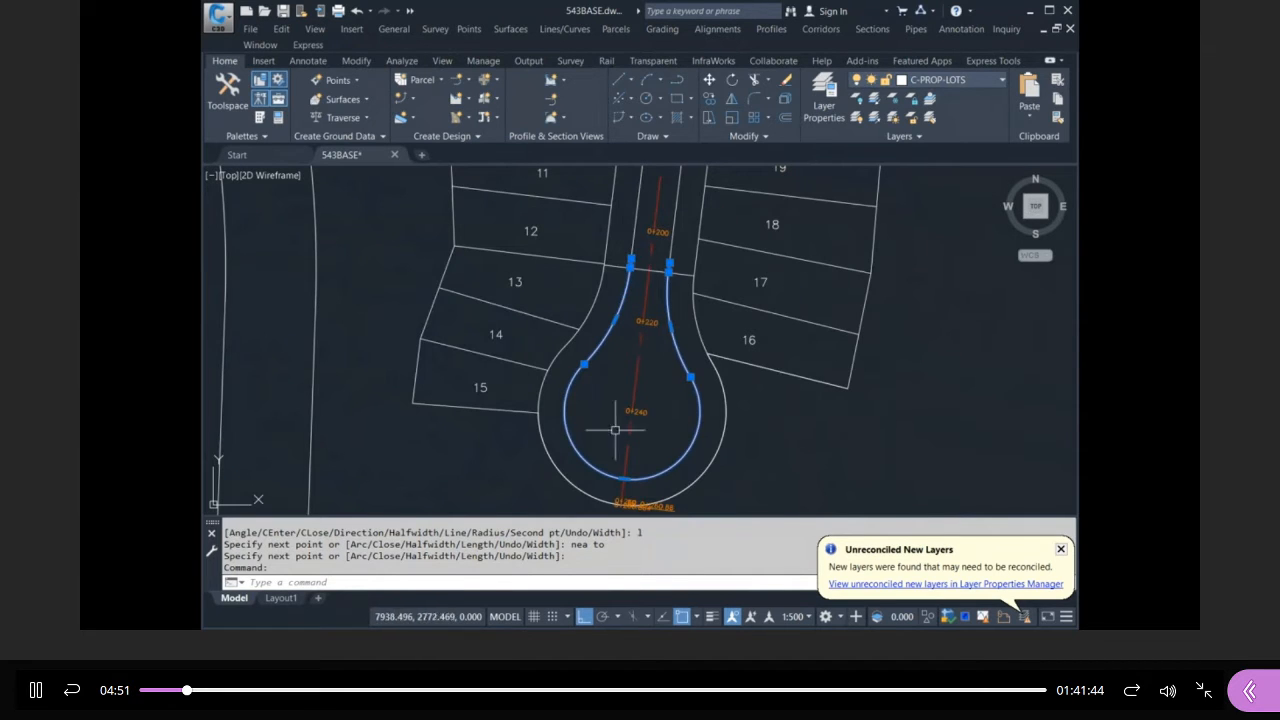
{"action": "key", "text": "Escape"}
{"action": "key", "text": "Escape"}
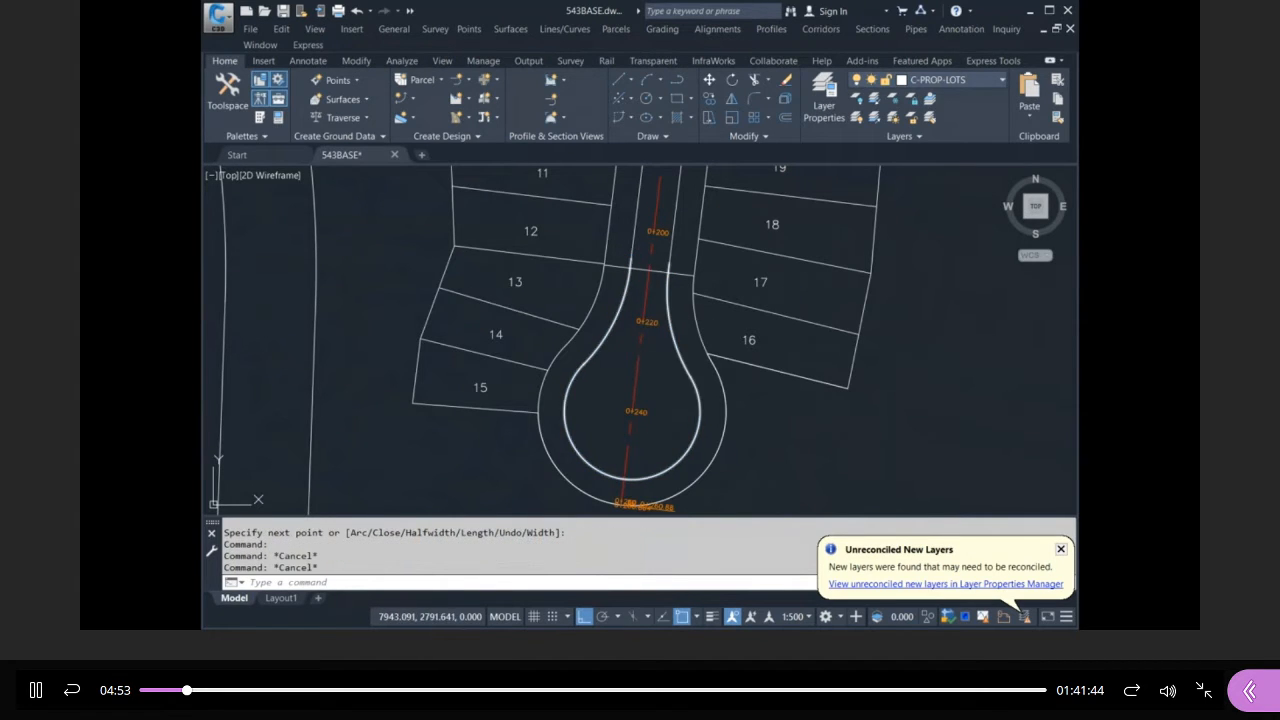
{"action": "scroll", "coordinate": [700, 400], "scroll_direction": "down", "scroll_amount": 6}
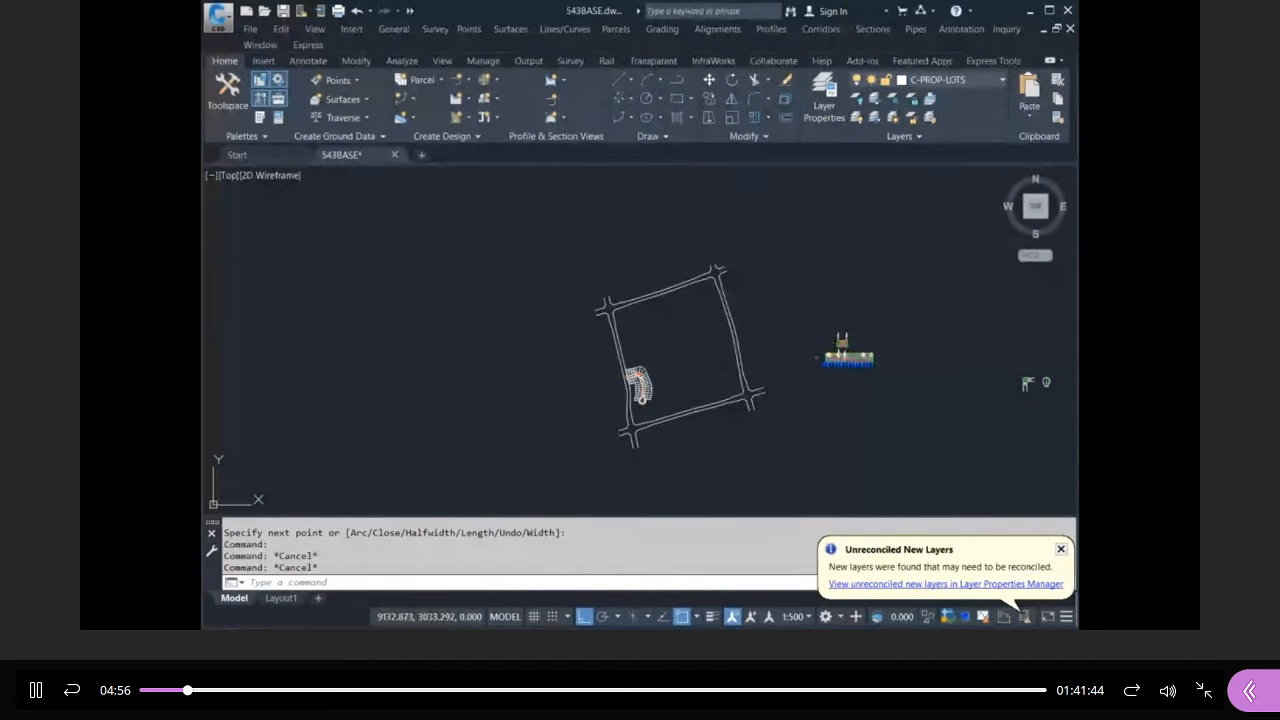
{"action": "scroll", "coordinate": [800, 363], "scroll_direction": "up", "scroll_amount": 8}
{"action": "scroll", "coordinate": [776, 317], "scroll_direction": "up", "scroll_amount": 10}
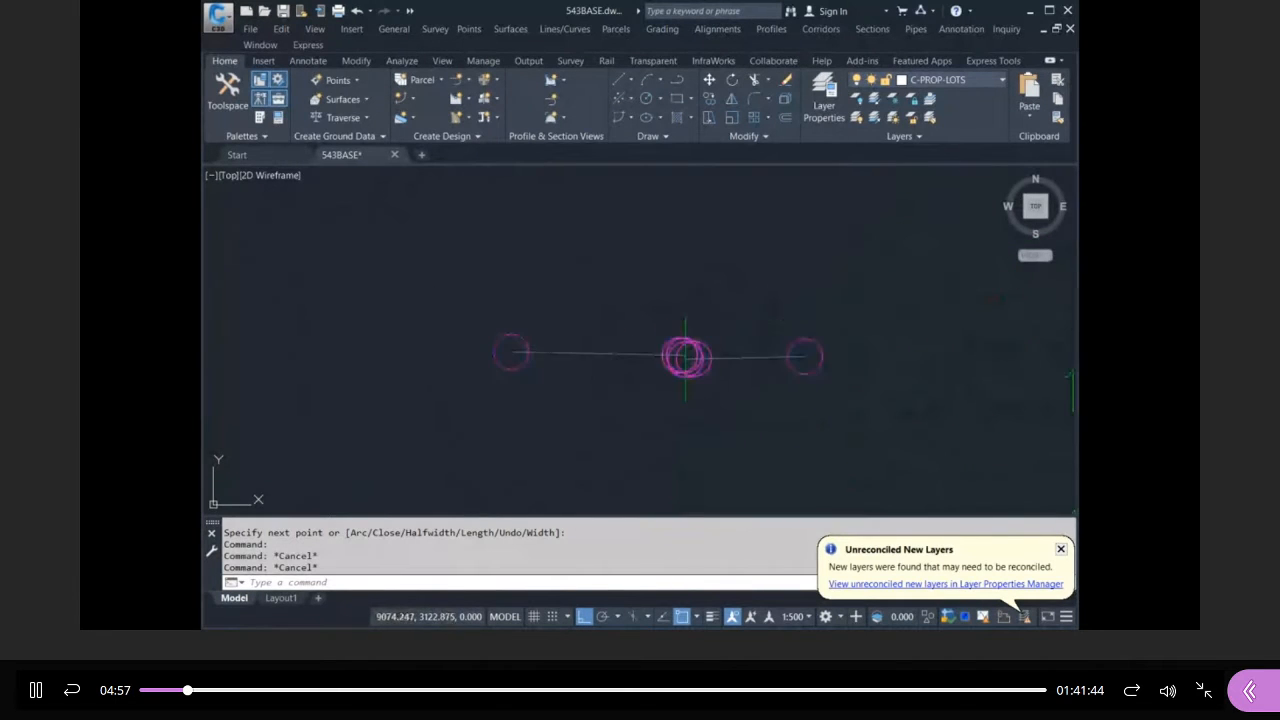
{"action": "left_click", "coordinate": [738, 326]}
{"action": "left_click", "coordinate": [510, 322]}
{"action": "scroll", "coordinate": [410, 472], "scroll_direction": "down", "scroll_amount": 2}
{"action": "middle_click_drag", "start_coordinate": [410, 472], "coordinate": [526, 405]}
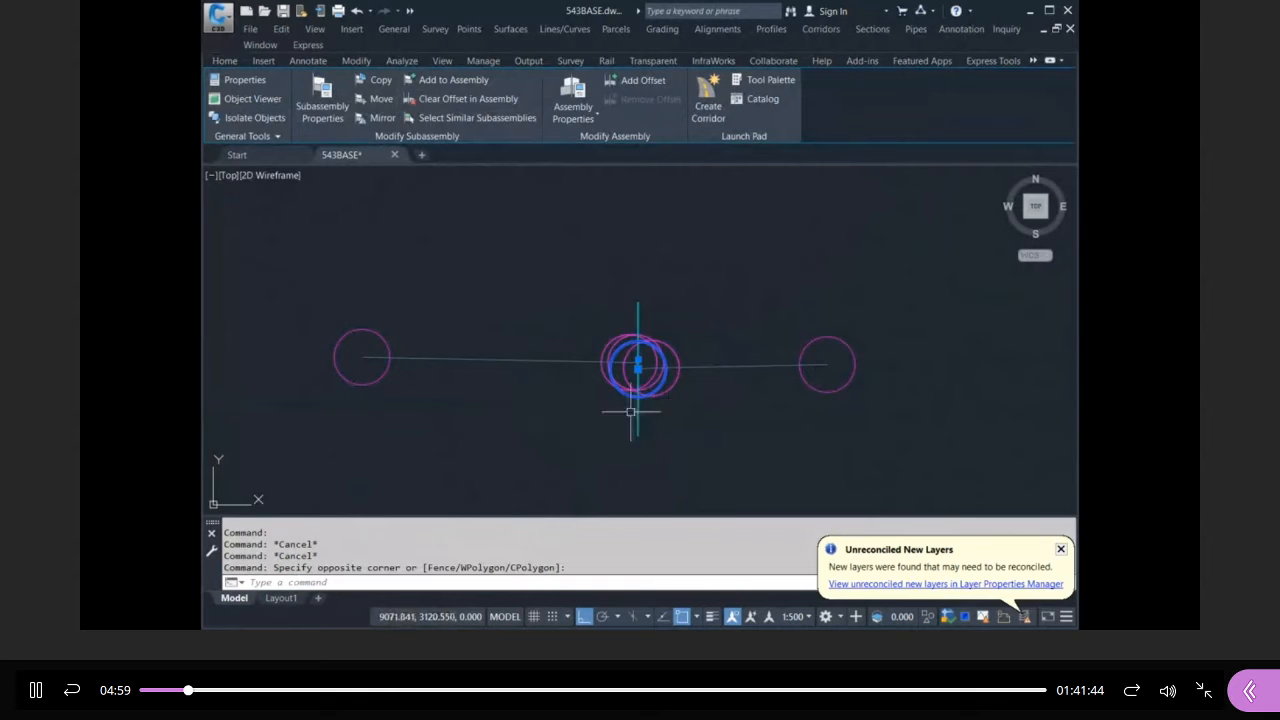
{"action": "scroll", "coordinate": [565, 400], "scroll_direction": "up", "scroll_amount": 2}
{"action": "key", "text": "Escape"}
{"action": "key", "text": "Escape"}
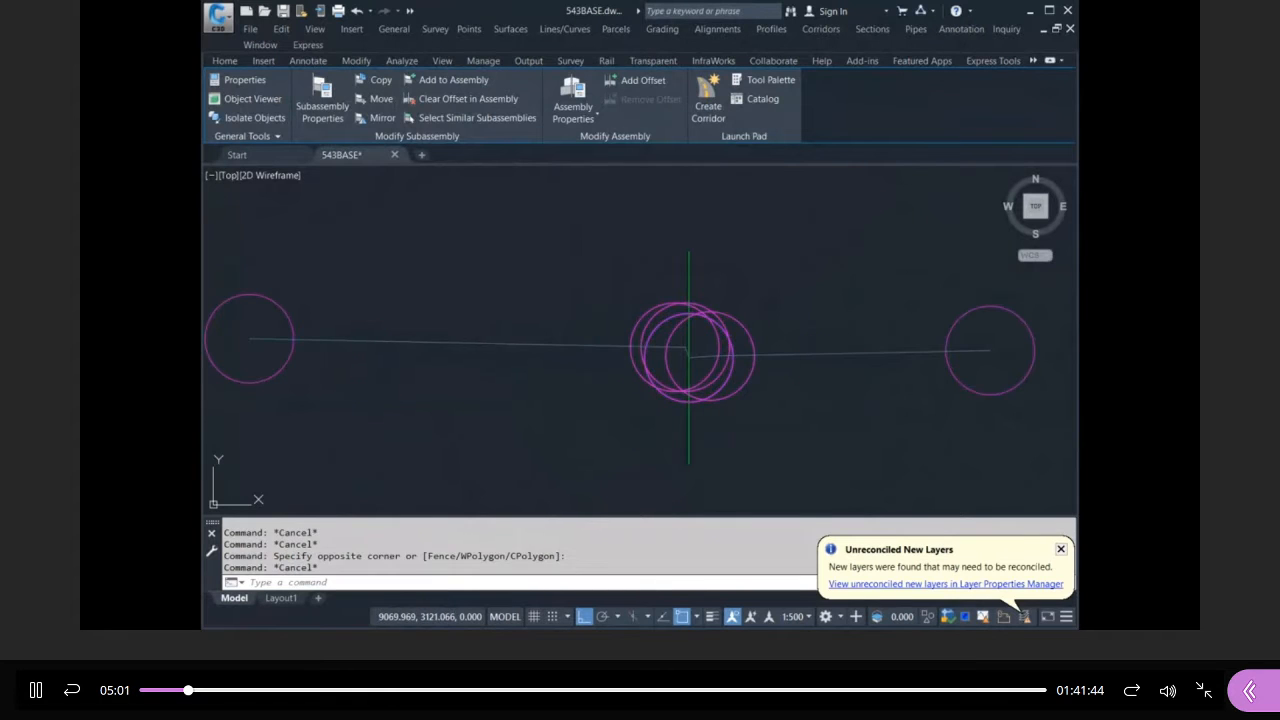
{"action": "left_click", "coordinate": [560, 364]}
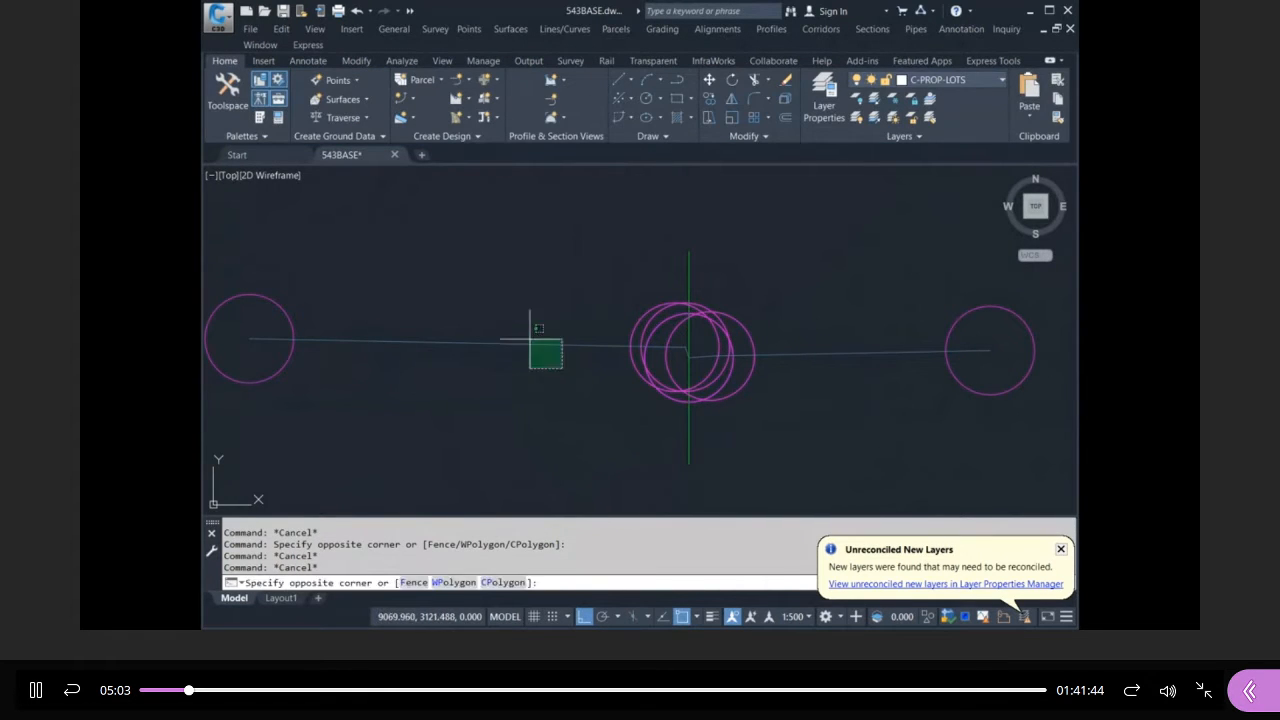
{"action": "left_click", "coordinate": [532, 335]}
{"action": "key", "text": "Escape"}
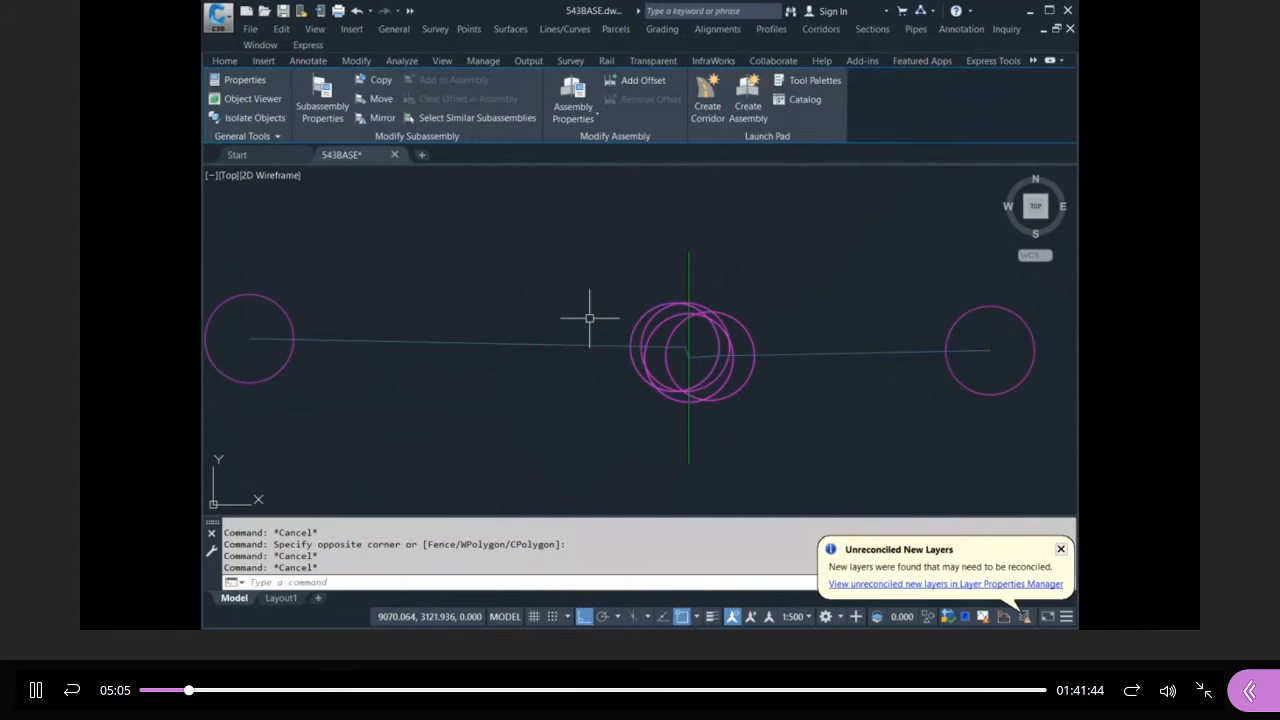
{"action": "scroll", "coordinate": [586, 314], "scroll_direction": "down", "scroll_amount": 6}
{"action": "scroll", "coordinate": [372, 430], "scroll_direction": "up", "scroll_amount": 9}
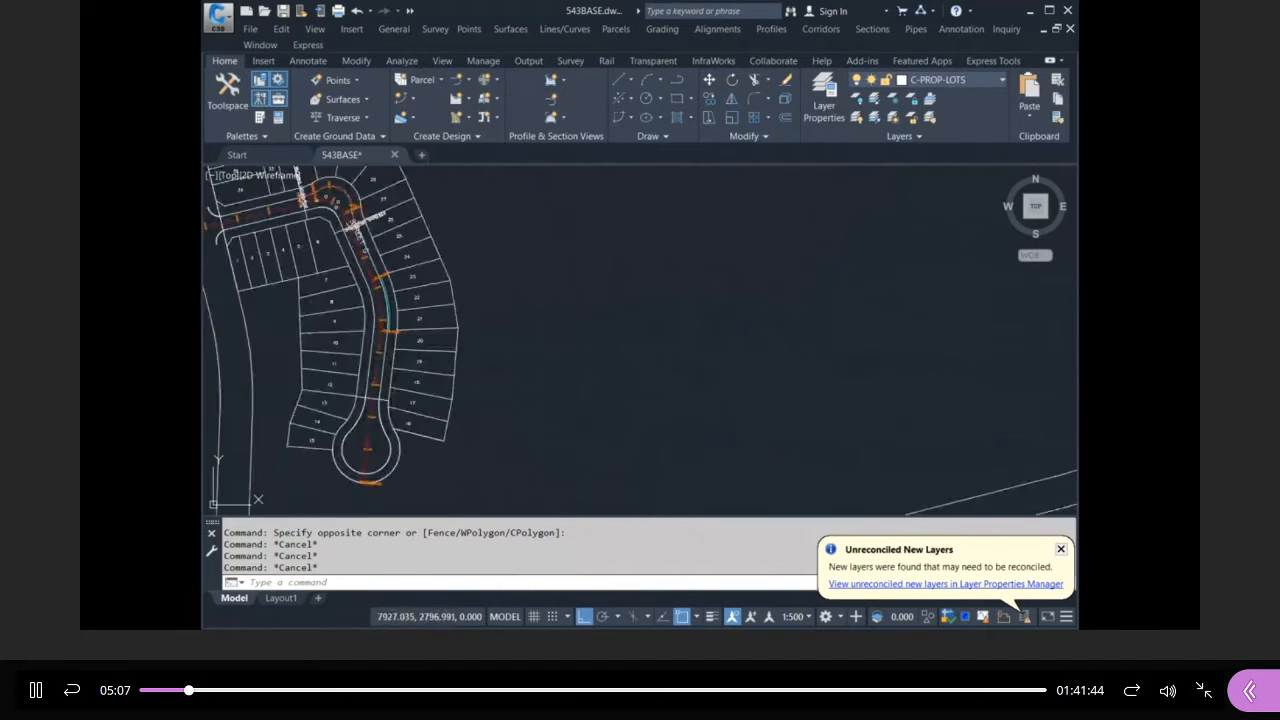
{"action": "left_click", "coordinate": [370, 407]}
{"action": "scroll", "coordinate": [590, 380], "scroll_direction": "down", "scroll_amount": 3}
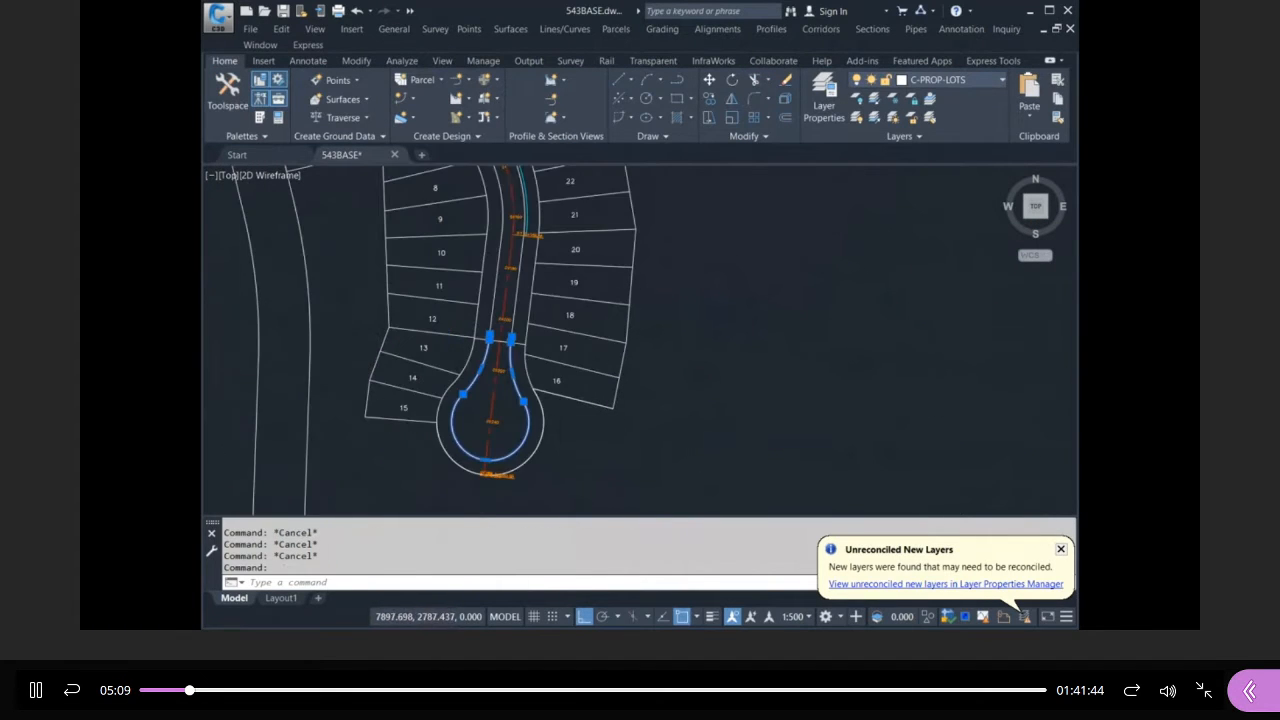
{"action": "scroll", "coordinate": [405, 398], "scroll_direction": "up", "scroll_amount": 4}
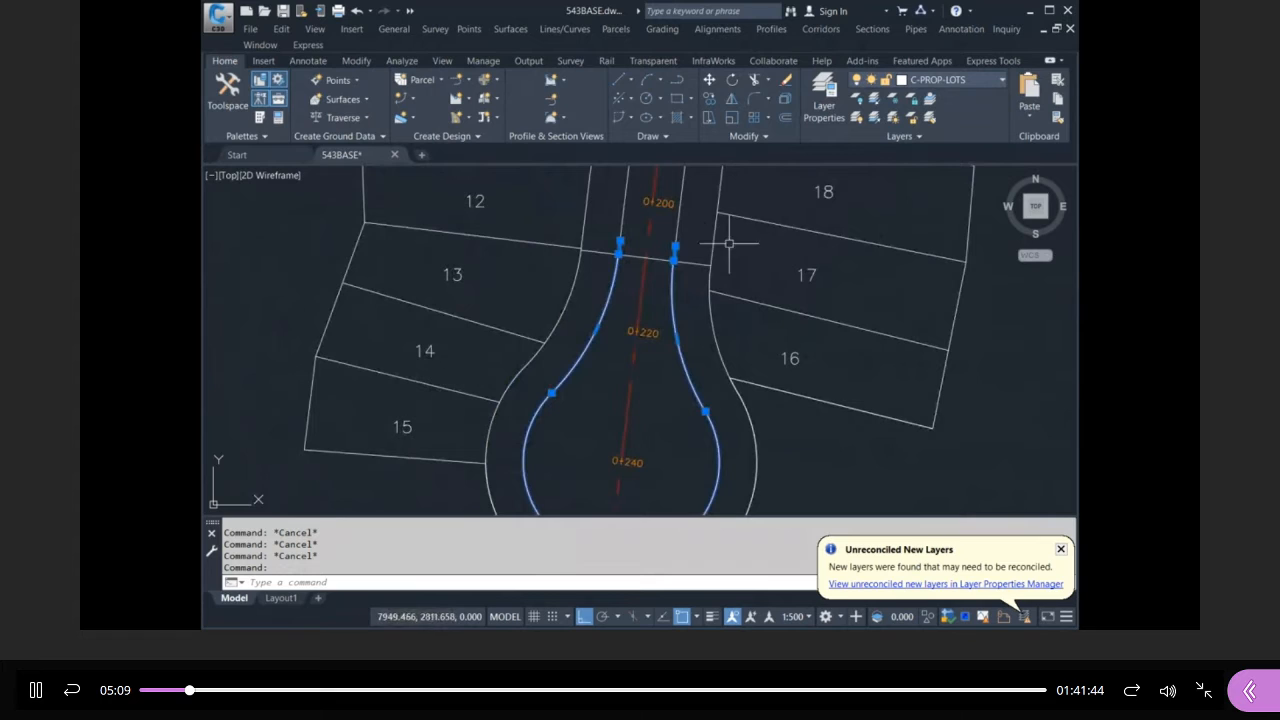
{"action": "left_click", "coordinate": [663, 236]}
{"action": "key", "text": "Escape"}
{"action": "key", "text": "Escape"}
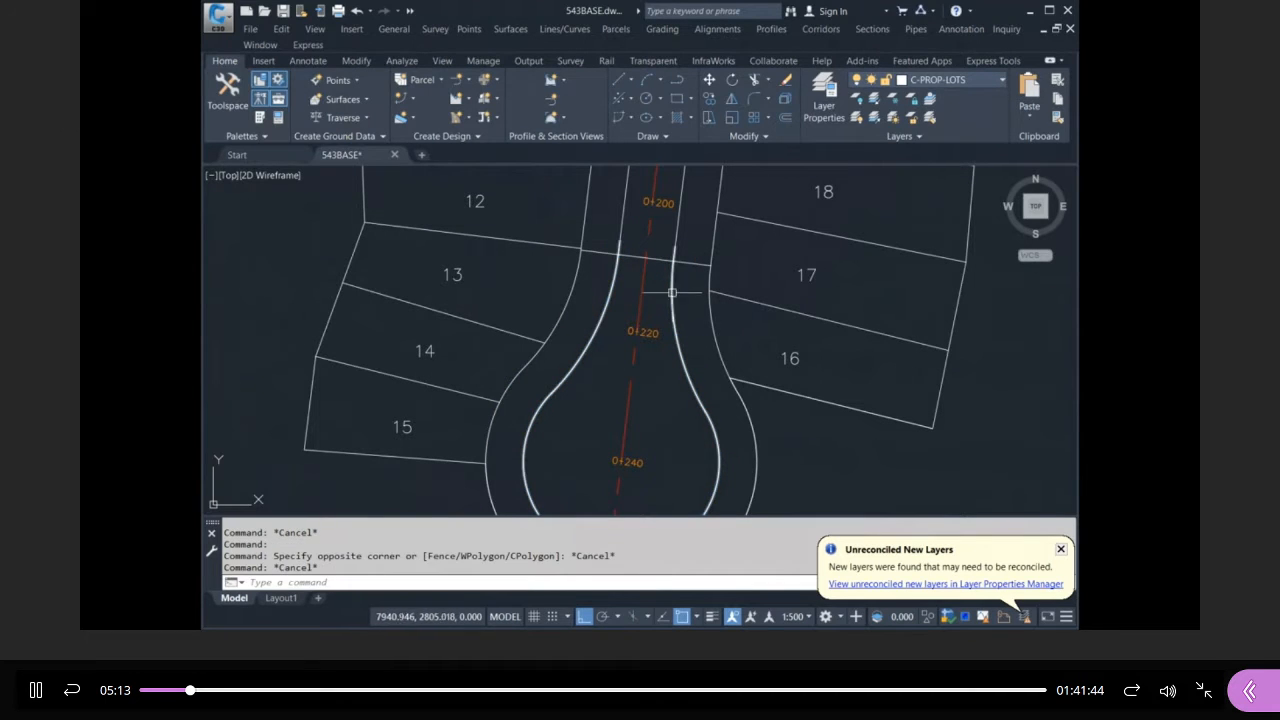
{"action": "left_click", "coordinate": [698, 341]}
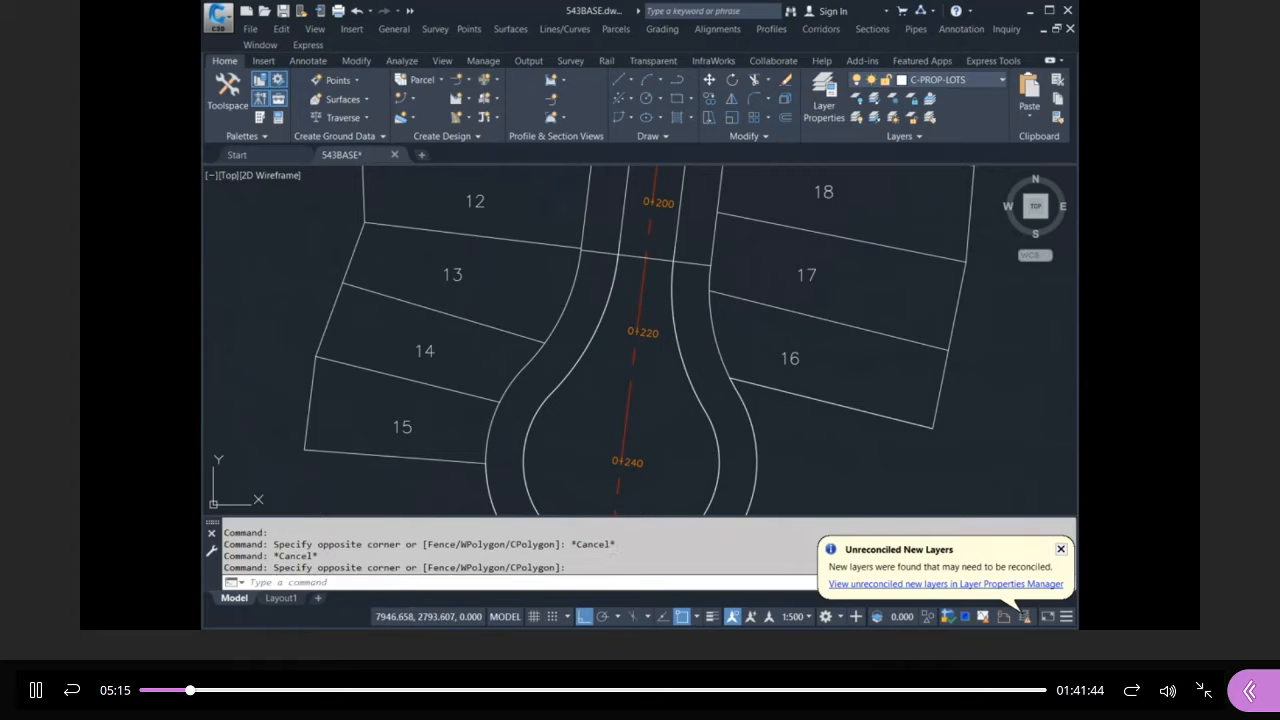
{"action": "left_click", "coordinate": [677, 329]}
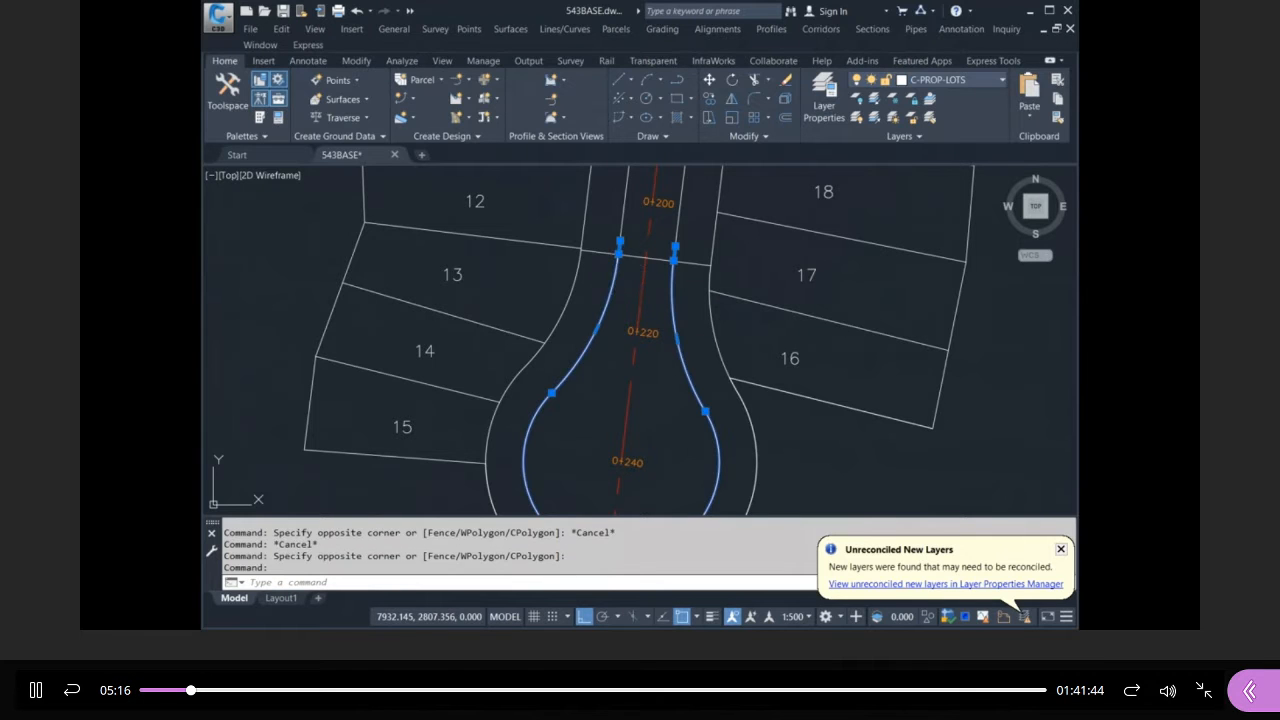
{"action": "left_click", "coordinate": [594, 234]}
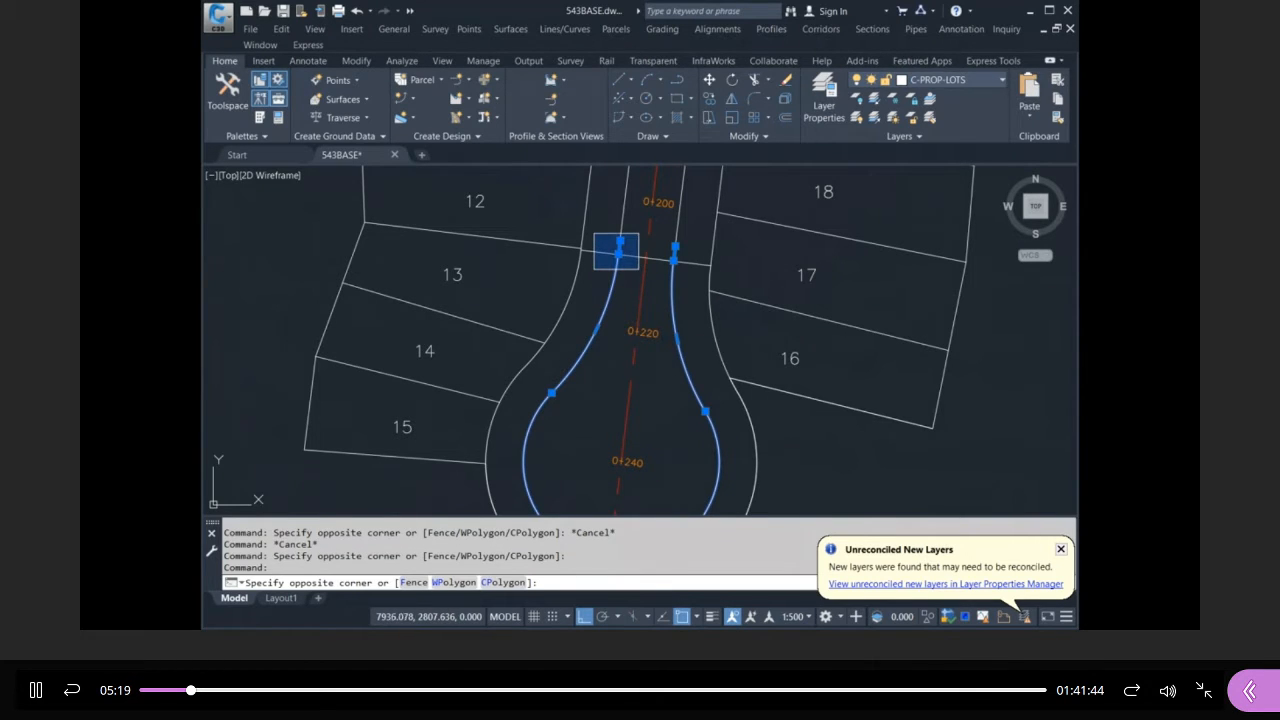
{"action": "key", "text": "Escape"}
{"action": "key", "text": "Escape"}
{"action": "scroll", "coordinate": [571, 353], "scroll_direction": "down", "scroll_amount": 10}
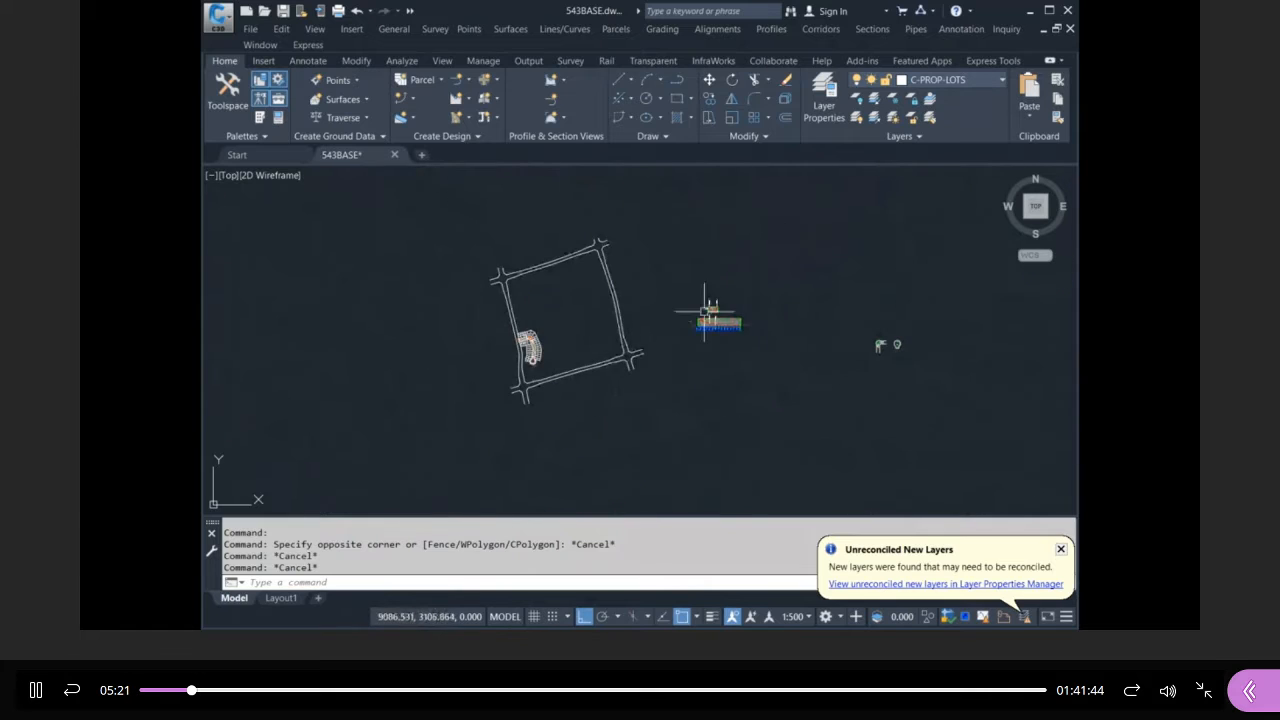
{"action": "scroll", "coordinate": [708, 308], "scroll_direction": "up", "scroll_amount": 10}
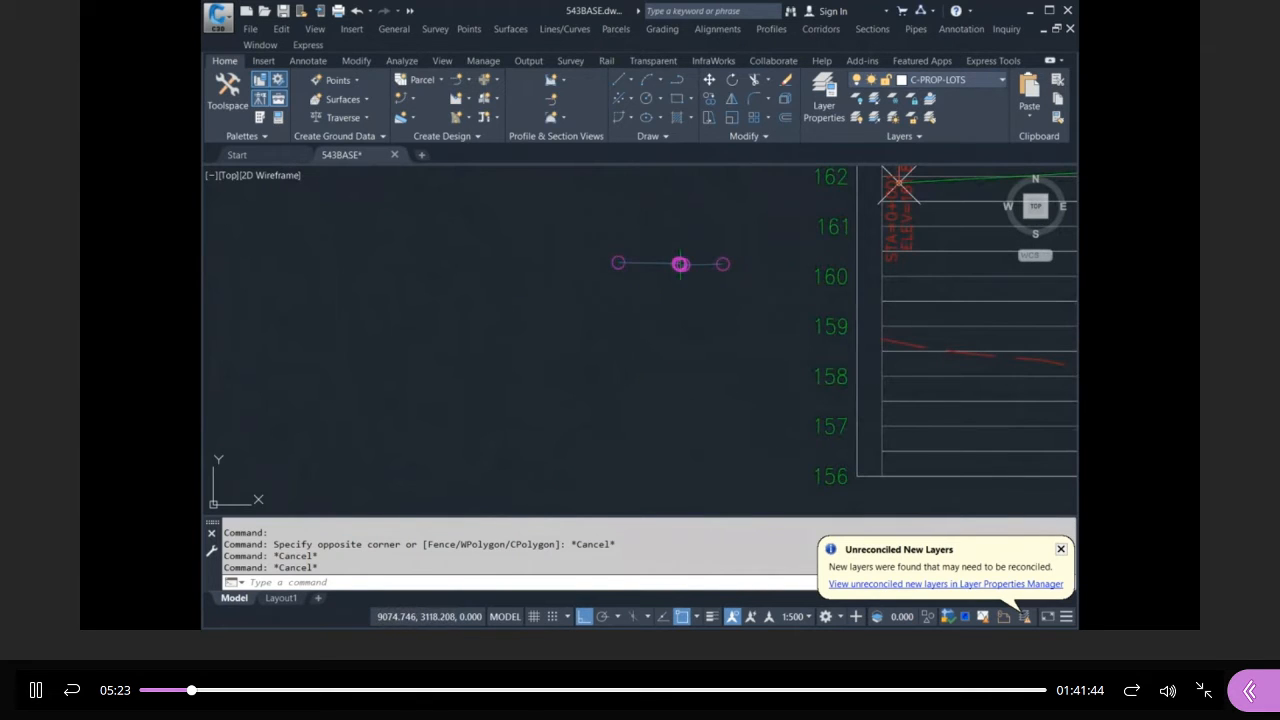
{"action": "scroll", "coordinate": [712, 284], "scroll_direction": "up", "scroll_amount": 6}
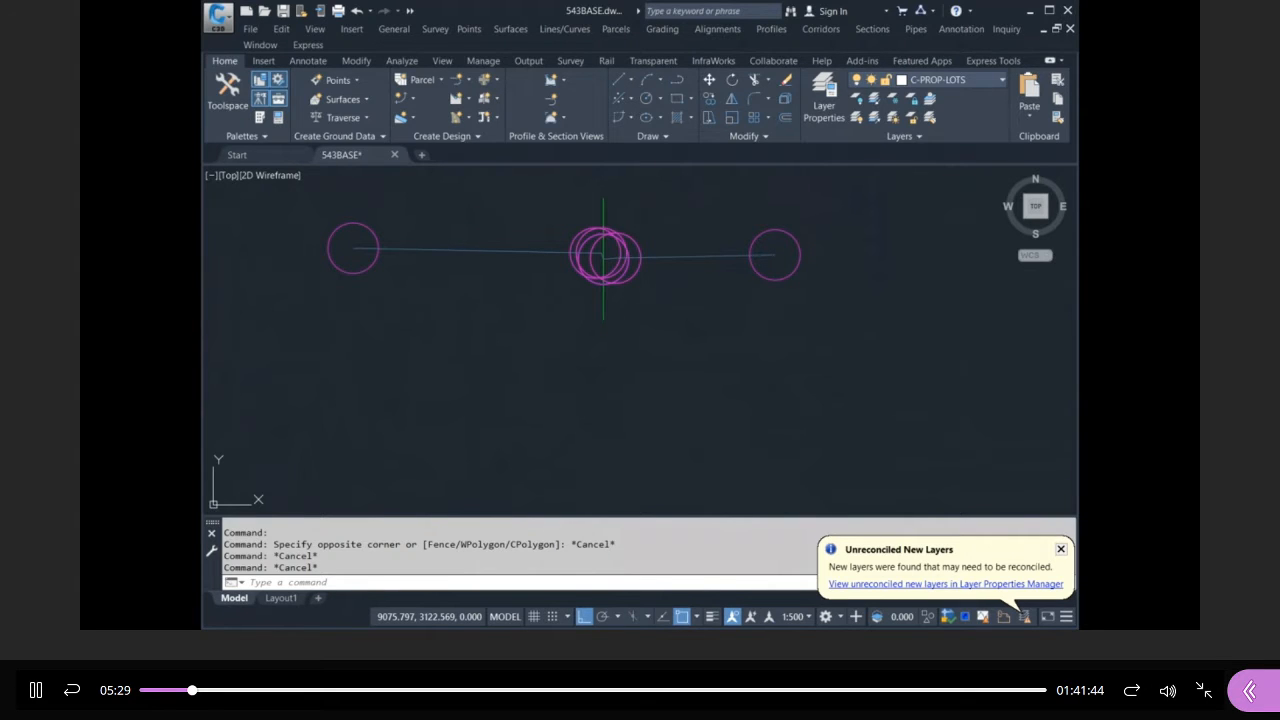
{"action": "scroll", "coordinate": [686, 303], "scroll_direction": "down", "scroll_amount": 15}
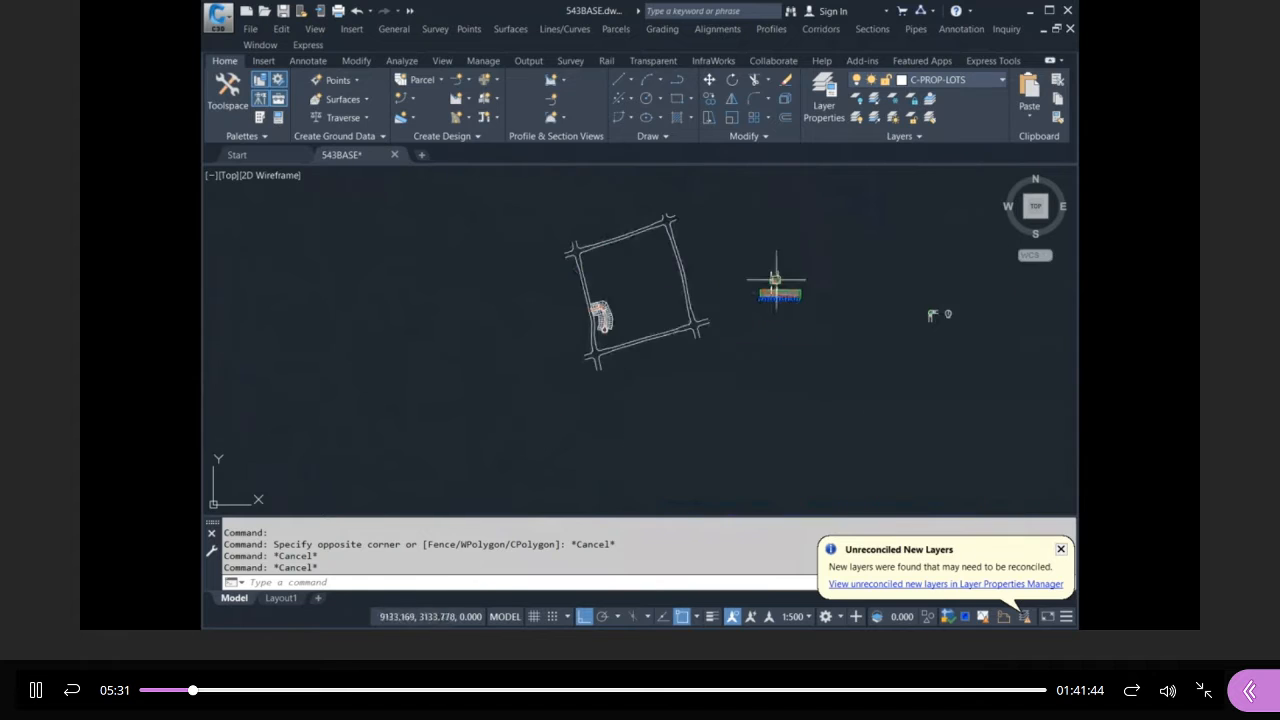
{"action": "scroll", "coordinate": [605, 320], "scroll_direction": "up", "scroll_amount": 8}
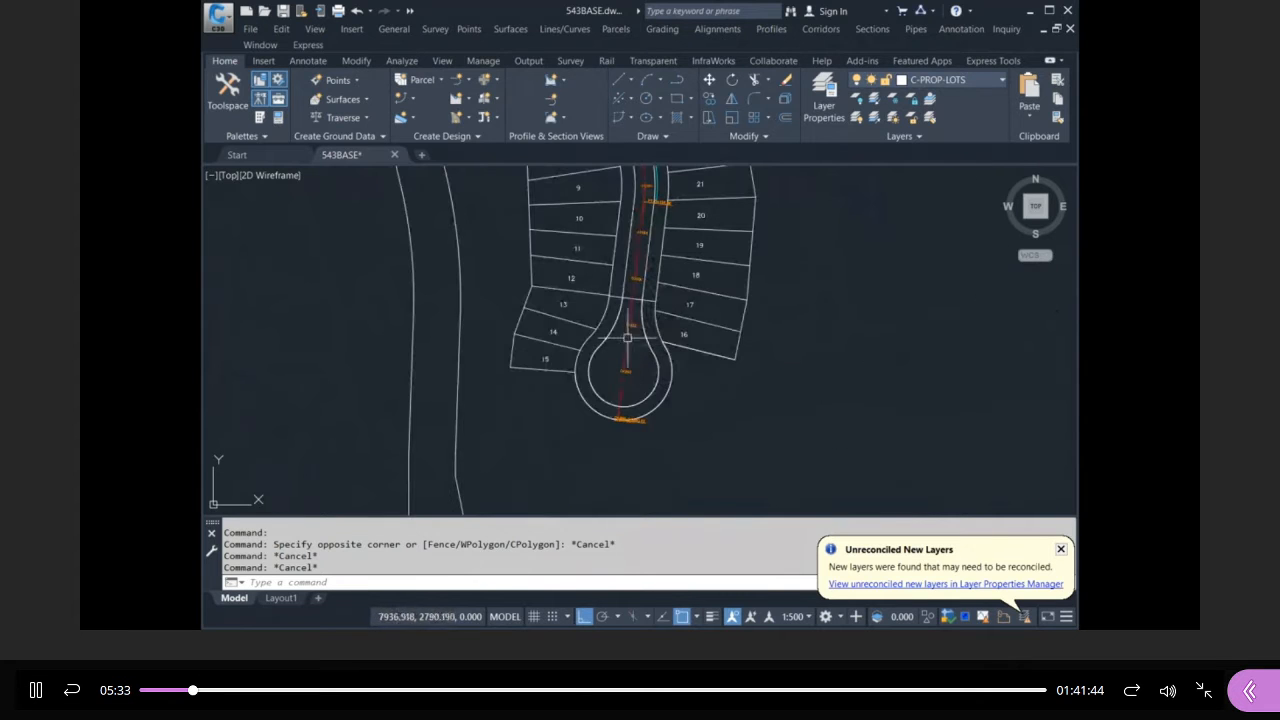
{"action": "scroll", "coordinate": [619, 316], "scroll_direction": "up", "scroll_amount": 4}
Select the inner curb line and road centerline, then clear both selections.
{"action": "left_click", "coordinate": [679, 288]}
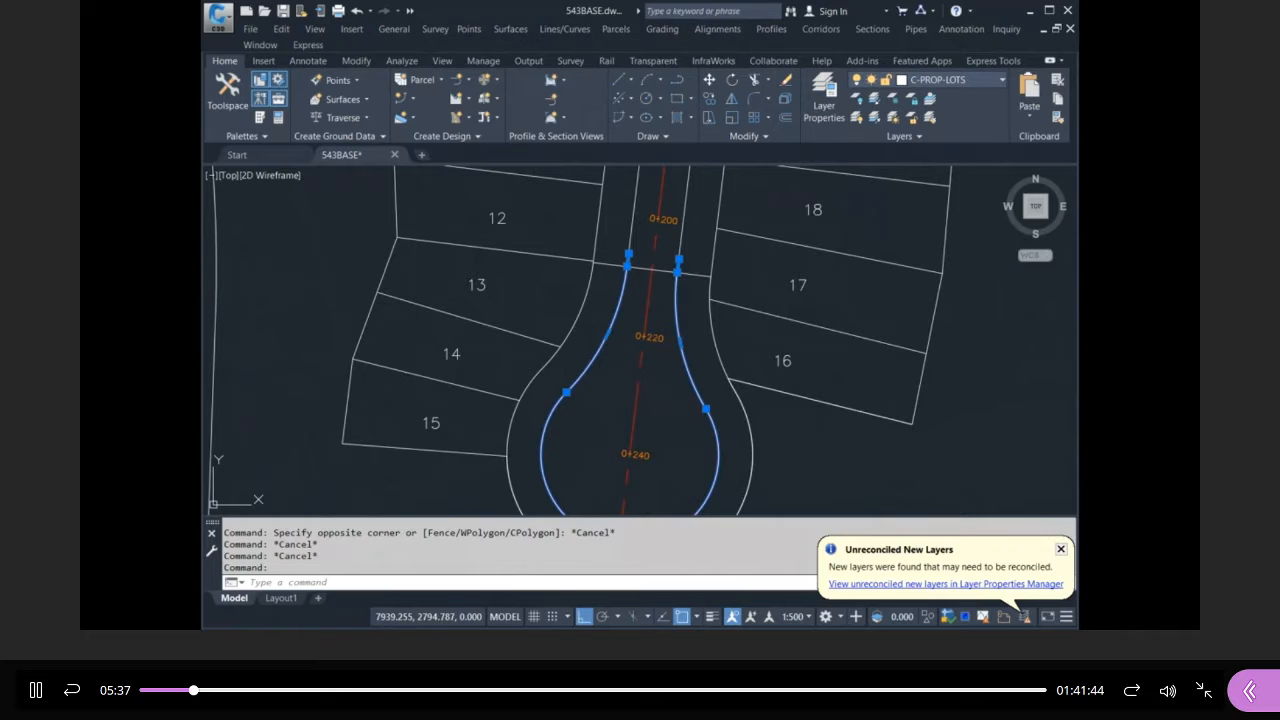
{"action": "key", "text": "Escape"}
{"action": "key", "text": "Escape"}
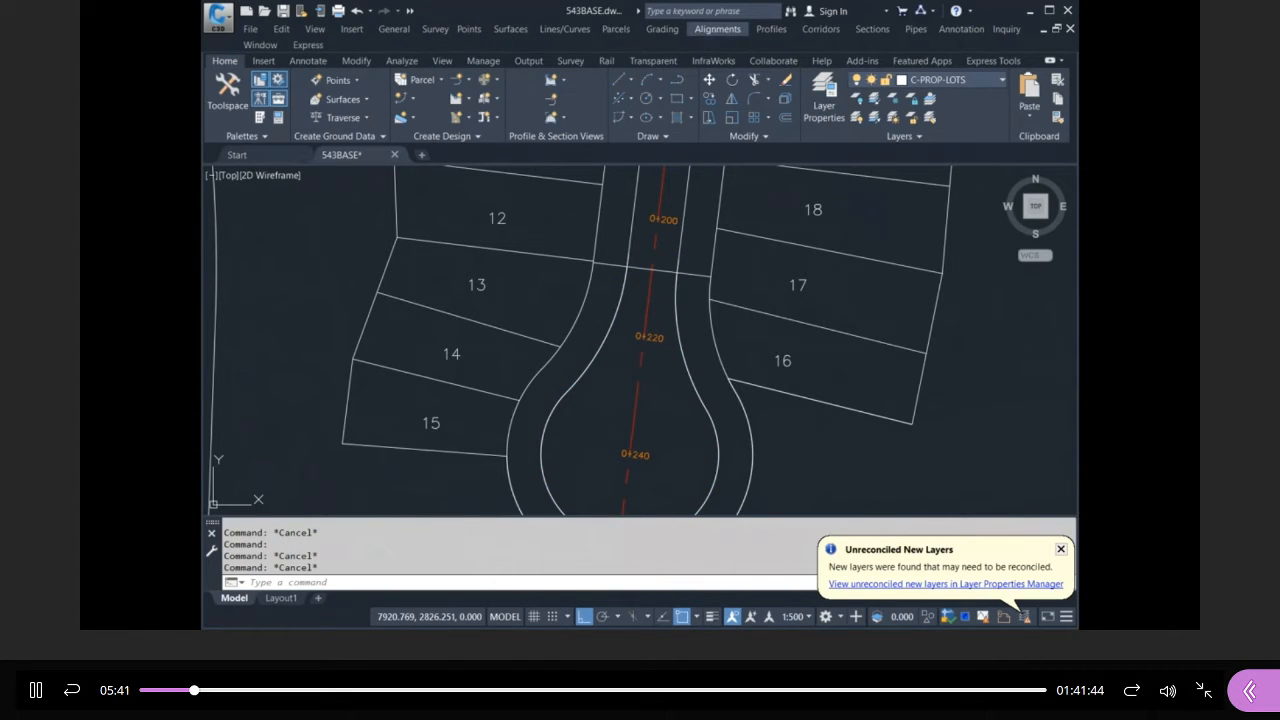
{"action": "left_click", "coordinate": [668, 253]}
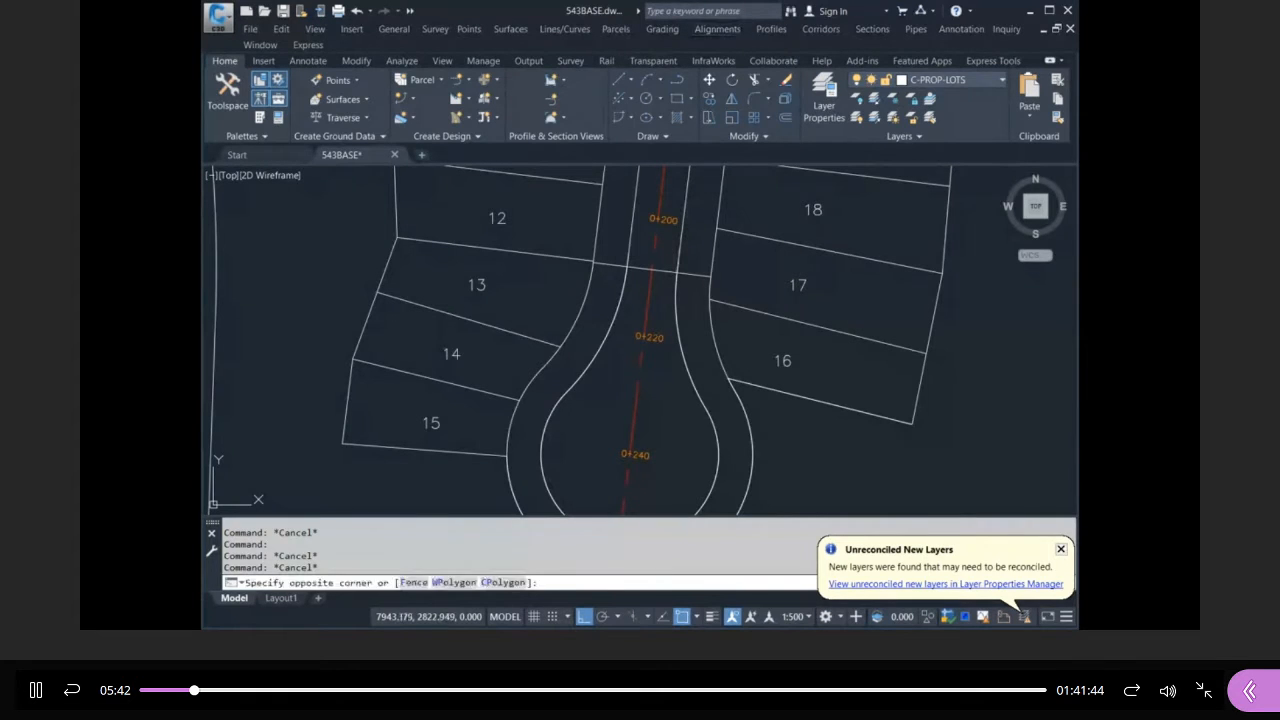
{"action": "key", "text": "Escape"}
{"action": "key", "text": "Escape"}
LIST the cul-de-sac centerline alignment's properties, then start Create Alignment from Objects.
{"action": "type", "text": "li"}
{"action": "key", "text": "Return"}
{"action": "left_click", "coordinate": [656, 244]}
{"action": "key", "text": "Return"}
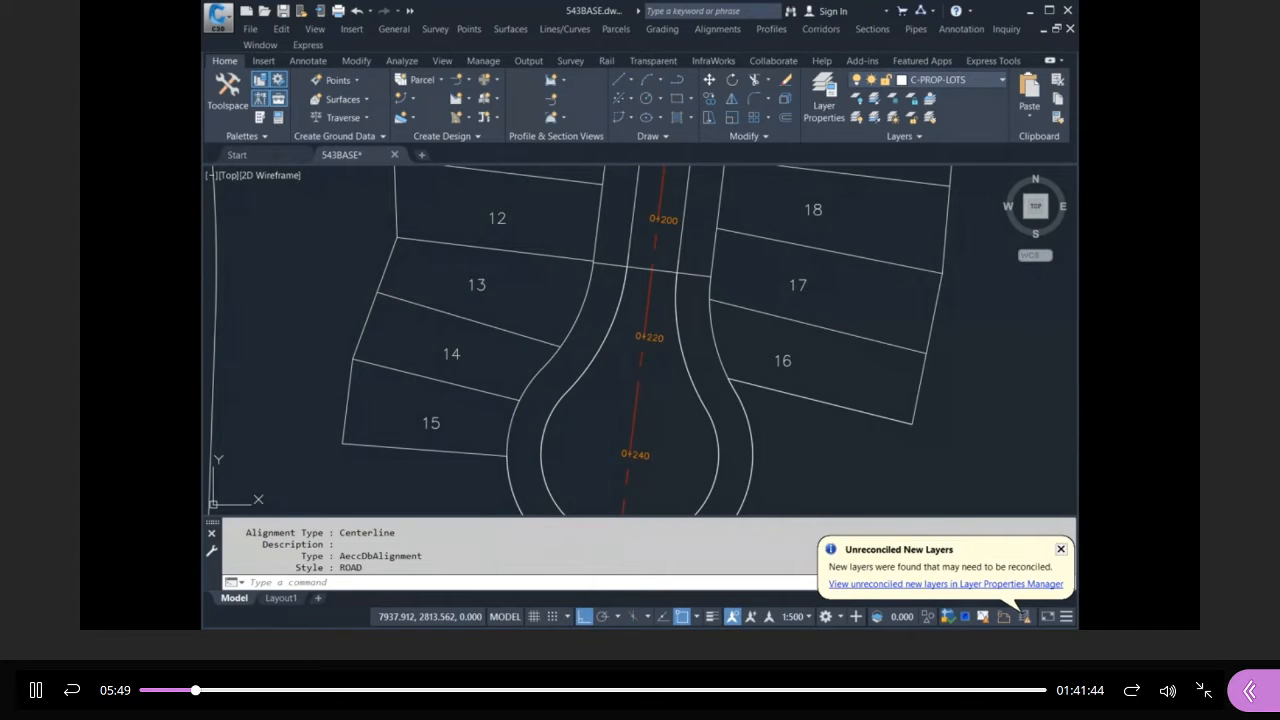
{"action": "key", "text": "Escape"}
{"action": "key", "text": "Escape"}
{"action": "key", "text": "Escape"}
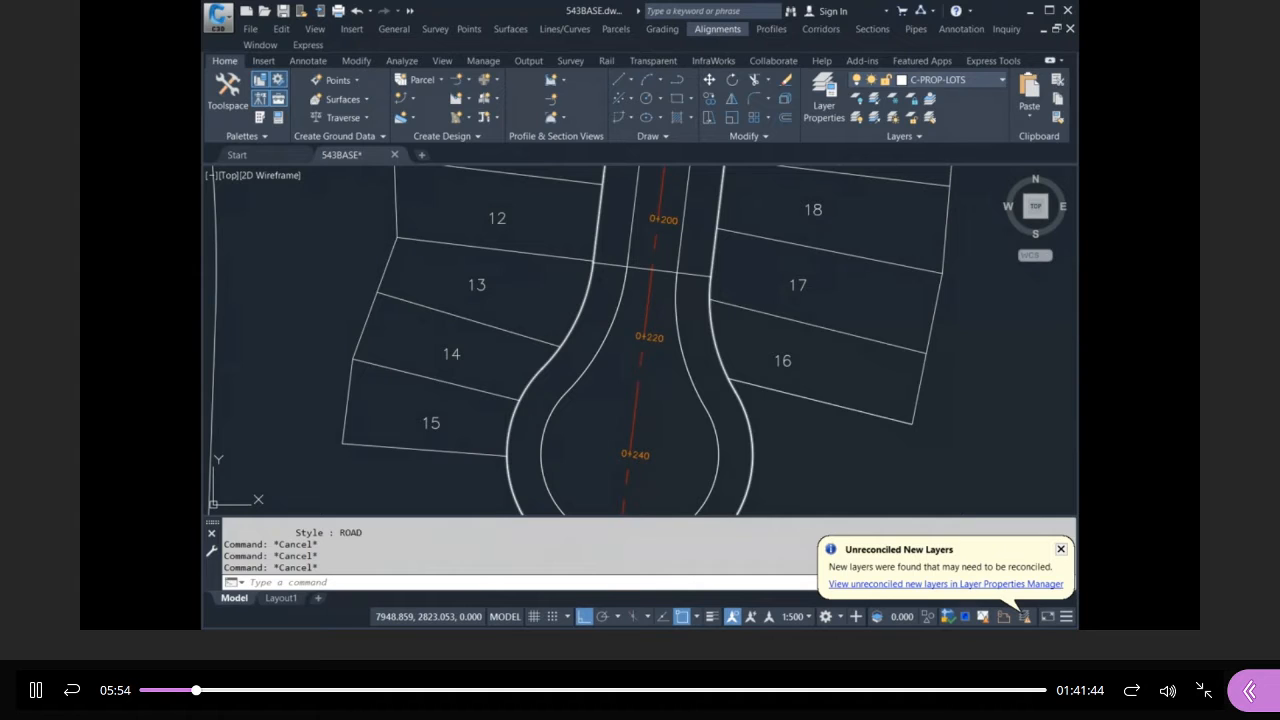
{"action": "left_click", "coordinate": [762, 104]}
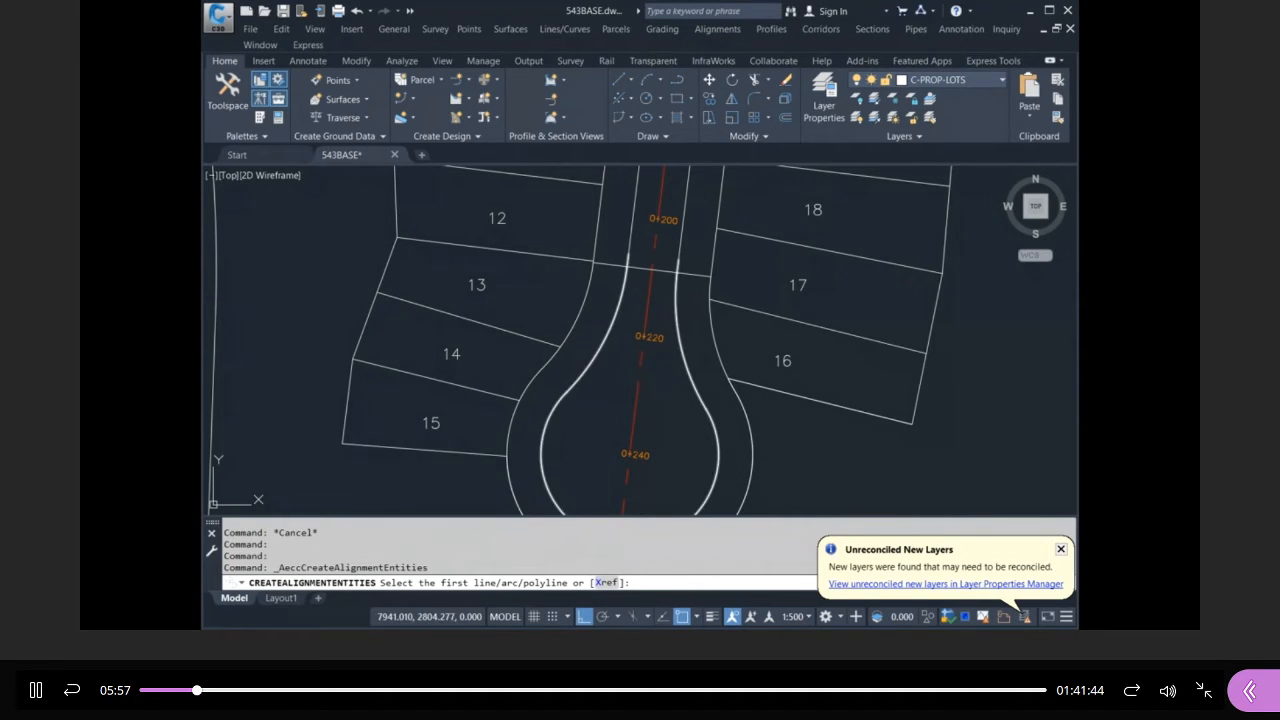
Pick the inner curb polyline as the alignment geometry and accept its direction.
{"action": "left_click", "coordinate": [677, 276]}
{"action": "scroll", "coordinate": [688, 276], "scroll_direction": "down", "scroll_amount": 2}
{"action": "key", "text": "Return"}
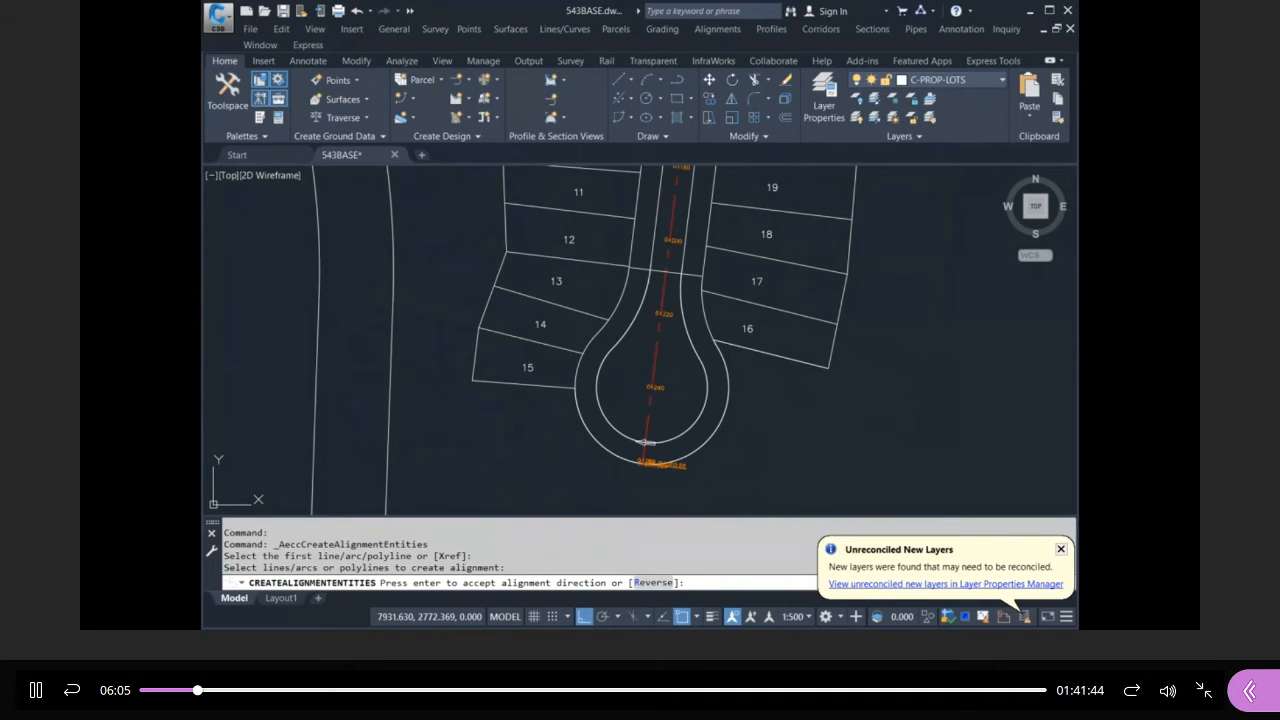
{"action": "key", "text": "Return"}
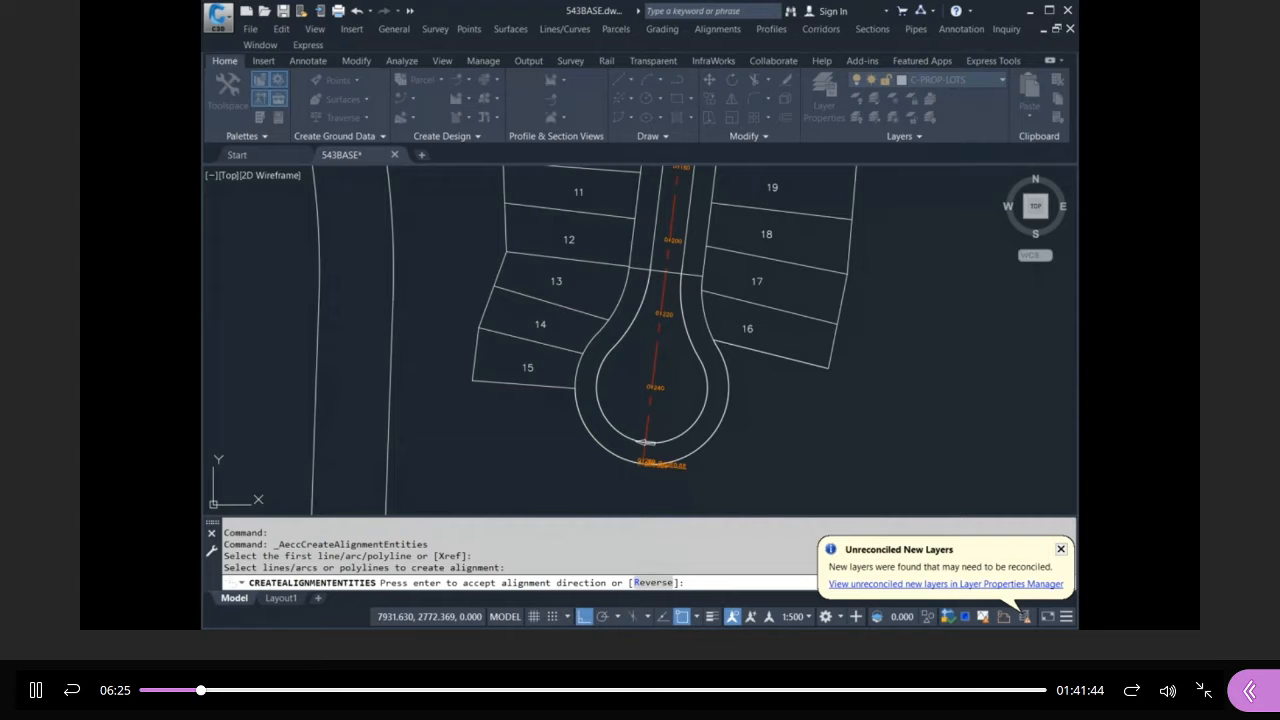
Create the curb alignment and inspect its new station labels.
{"action": "key", "text": "Return"}
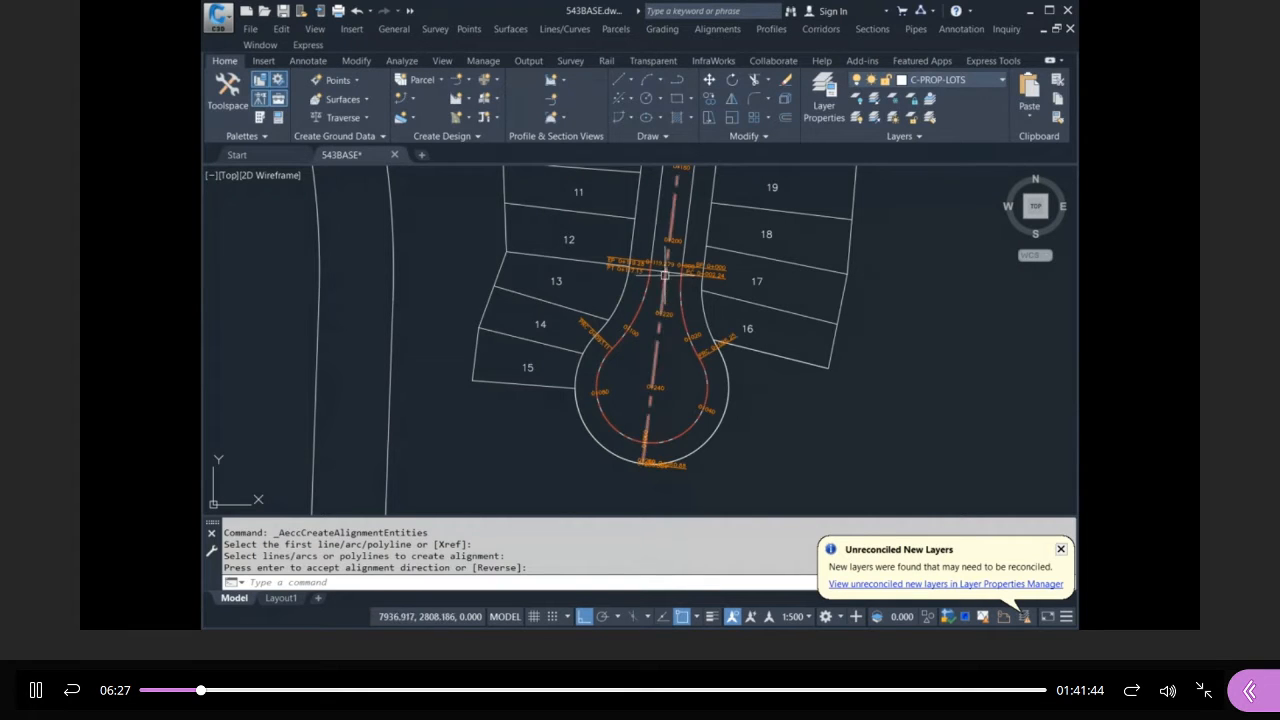
{"action": "scroll", "coordinate": [667, 277], "scroll_direction": "up", "scroll_amount": 4}
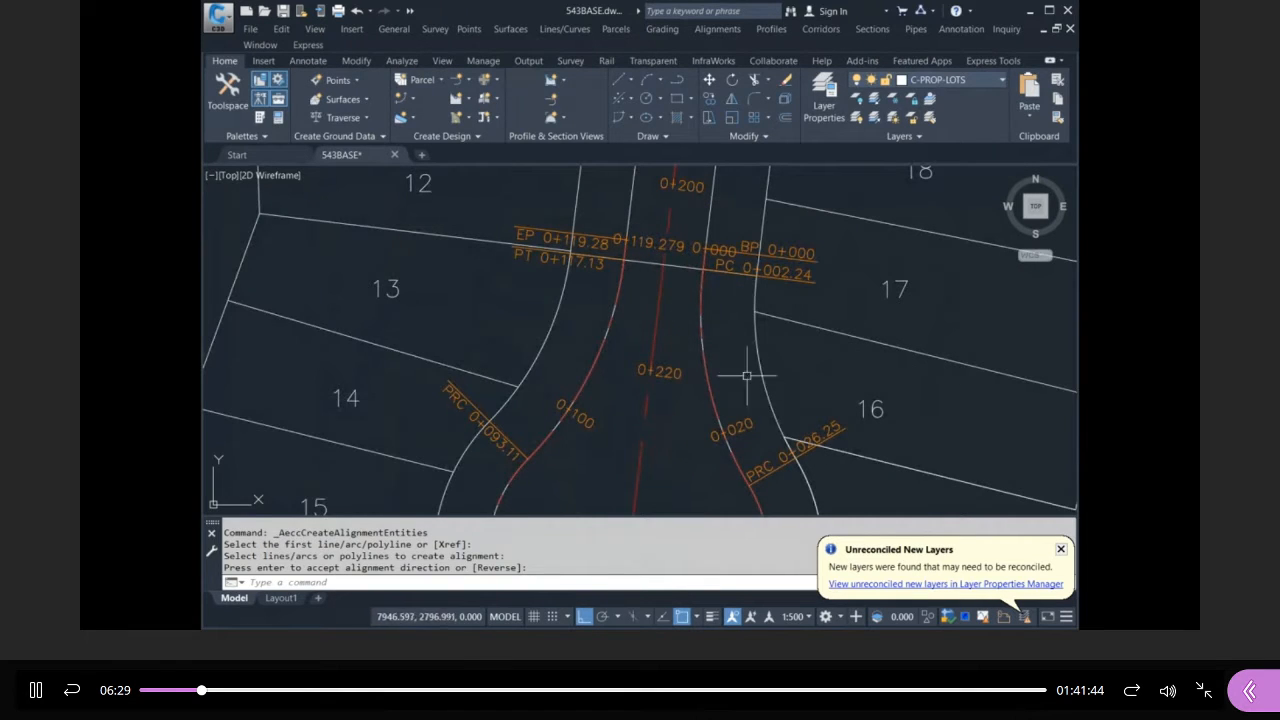
{"action": "scroll", "coordinate": [712, 305], "scroll_direction": "down", "scroll_amount": 2}
{"action": "scroll", "coordinate": [755, 328], "scroll_direction": "up", "scroll_amount": 2}
{"action": "left_click", "coordinate": [692, 234]}
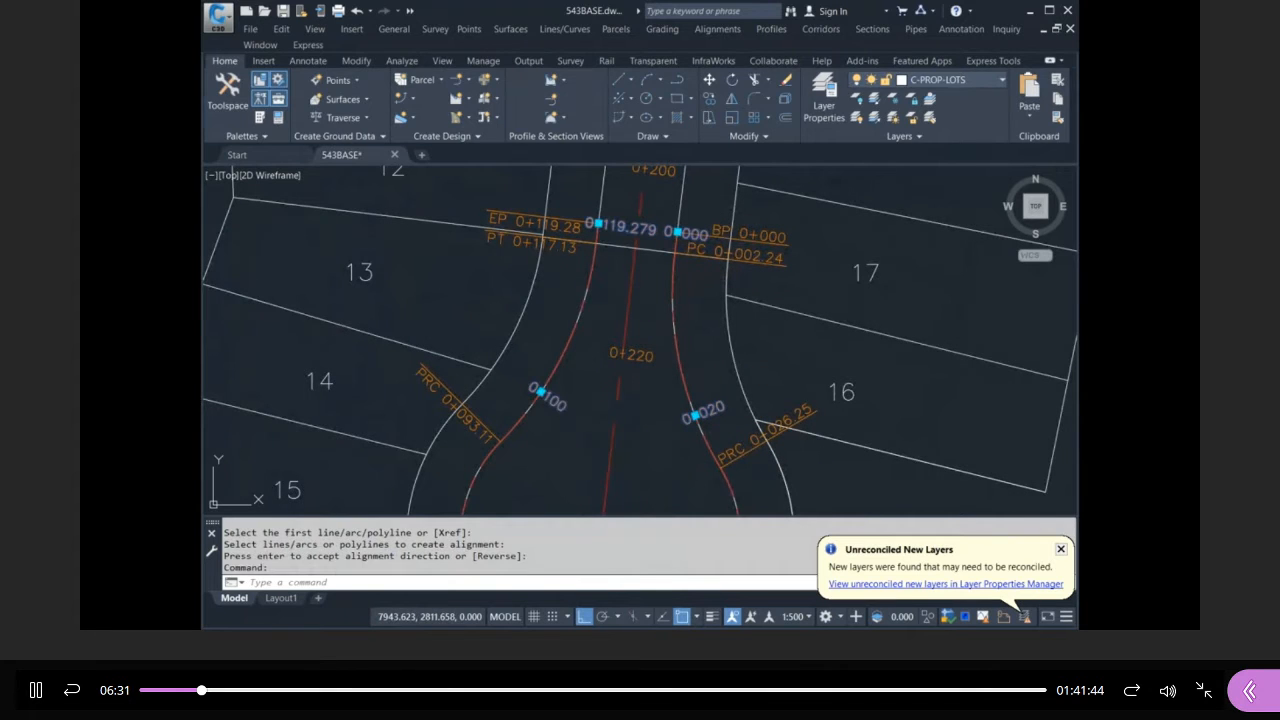
{"action": "scroll", "coordinate": [718, 373], "scroll_direction": "down", "scroll_amount": 2}
{"action": "scroll", "coordinate": [760, 475], "scroll_direction": "down", "scroll_amount": 2}
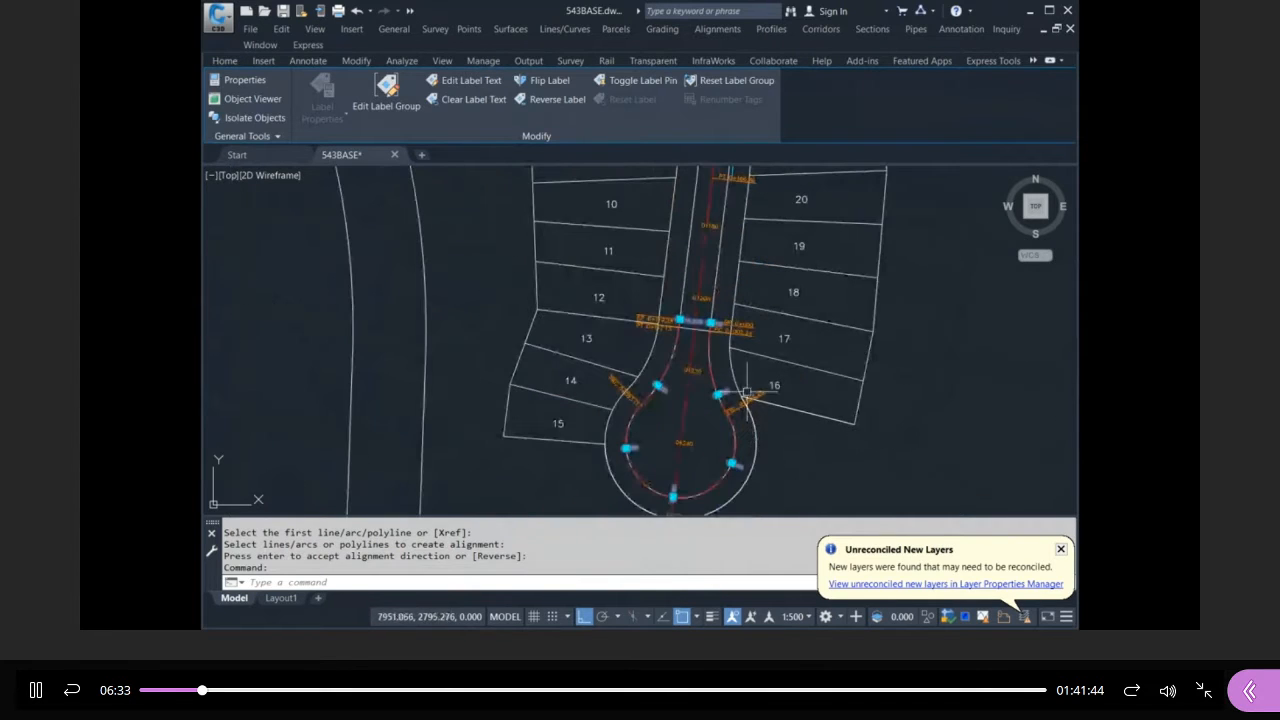
{"action": "scroll", "coordinate": [657, 500], "scroll_direction": "up", "scroll_amount": 2}
{"action": "scroll", "coordinate": [657, 500], "scroll_direction": "up", "scroll_amount": 2}
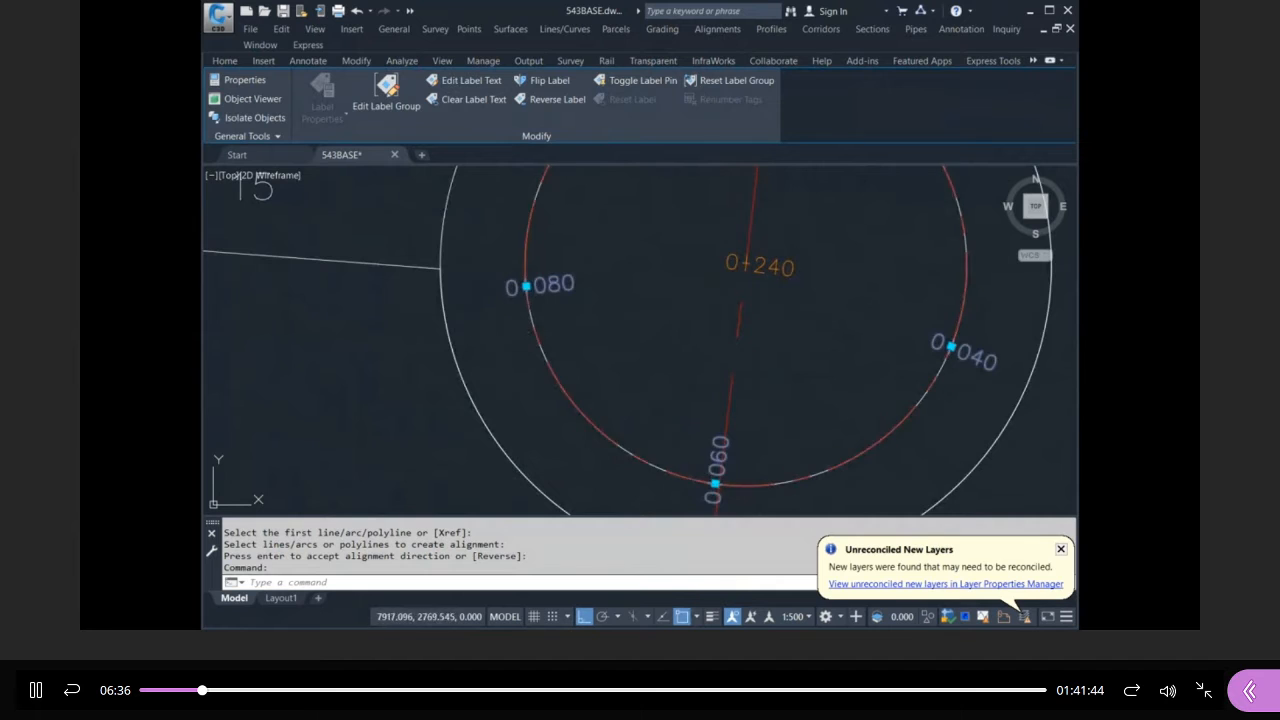
{"action": "scroll", "coordinate": [677, 466], "scroll_direction": "down", "scroll_amount": 2}
{"action": "key", "text": "Escape"}
{"action": "key", "text": "Escape"}
{"action": "scroll", "coordinate": [575, 418], "scroll_direction": "down", "scroll_amount": 2}
{"action": "scroll", "coordinate": [642, 196], "scroll_direction": "up", "scroll_amount": 2}
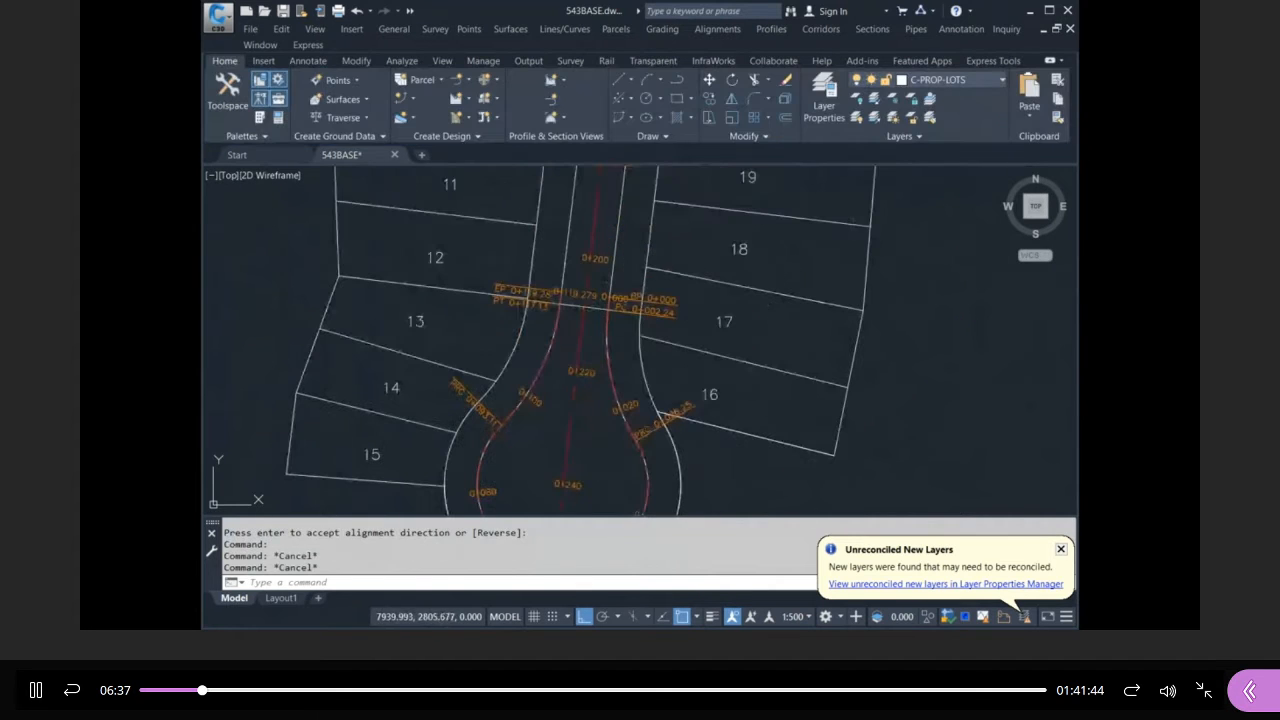
Erase the two curb station labels with a selection window.
{"action": "type", "text": "e"}
{"action": "key", "text": "Return"}
{"action": "left_click", "coordinate": [633, 290]}
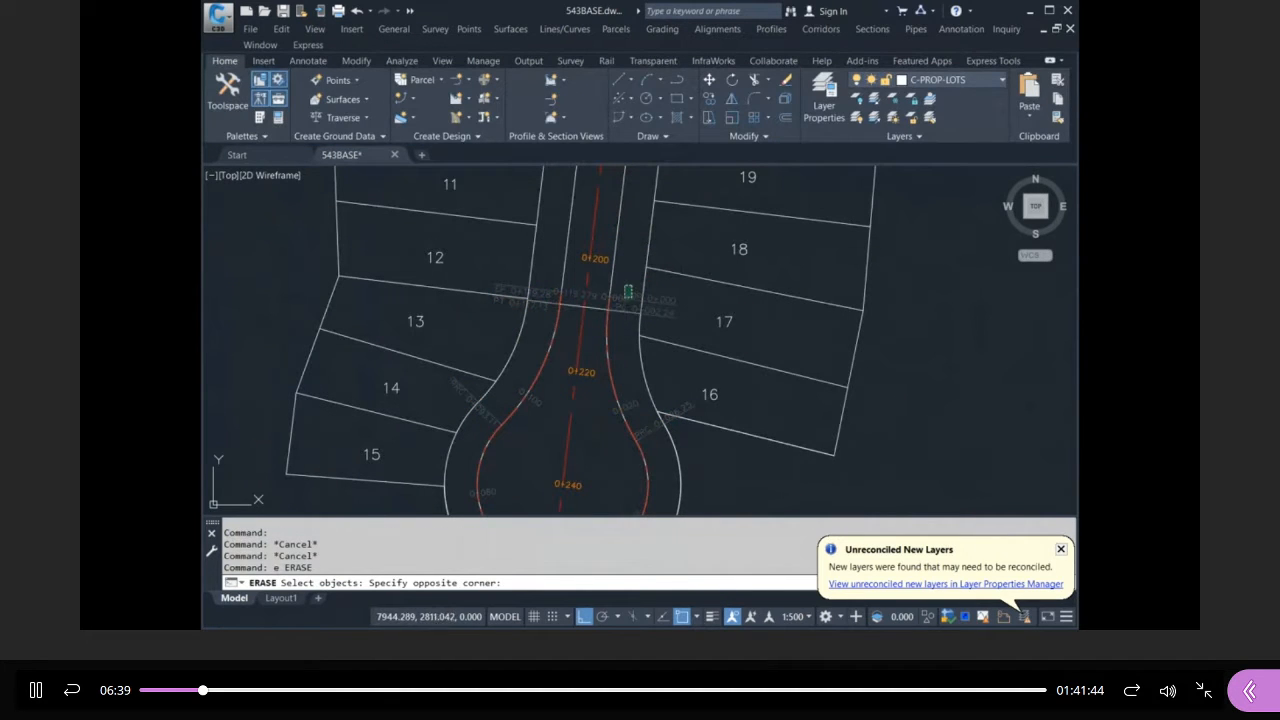
{"action": "left_click", "coordinate": [628, 300]}
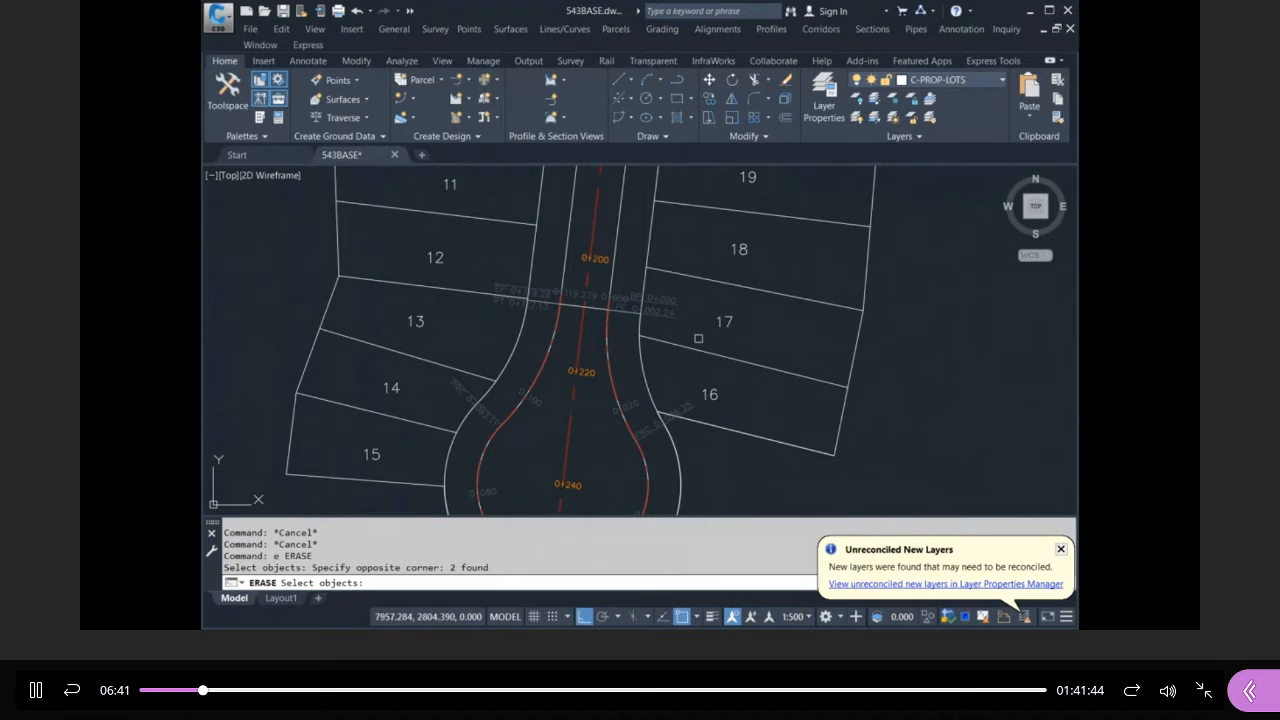
{"action": "key", "text": "Return"}
{"action": "scroll", "coordinate": [575, 383], "scroll_direction": "down", "scroll_amount": 2}
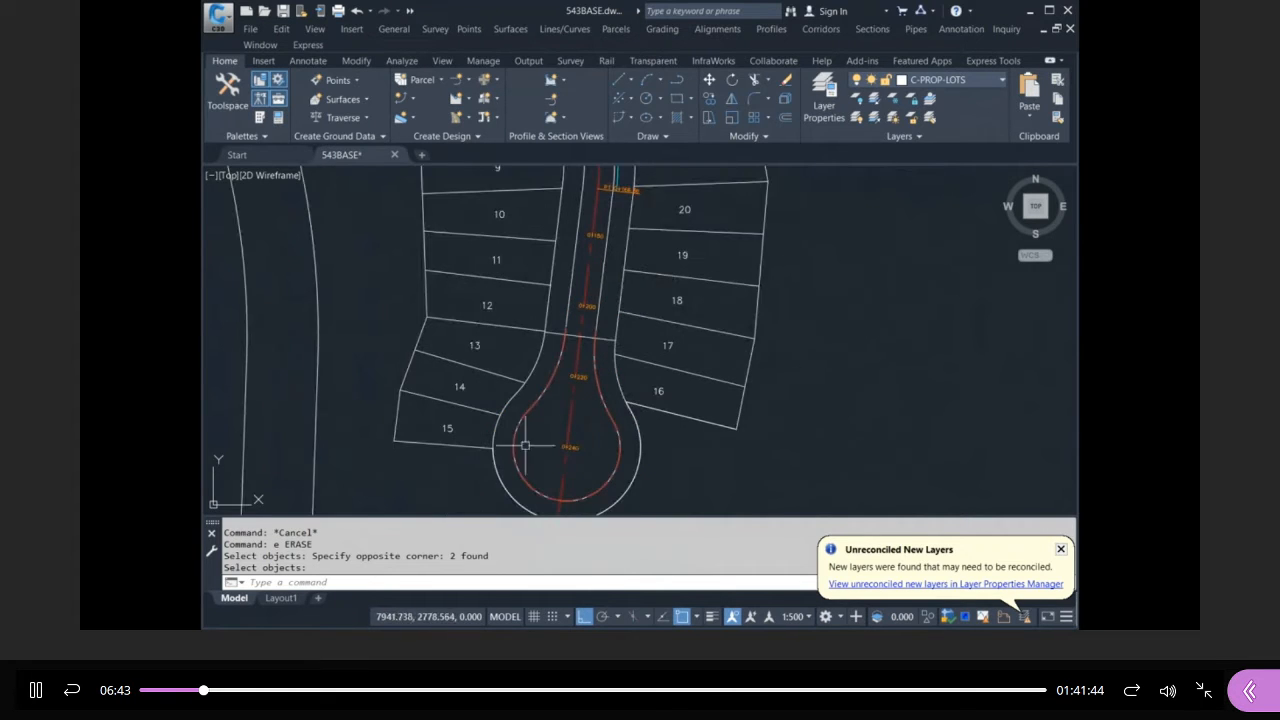
{"action": "scroll", "coordinate": [520, 430], "scroll_direction": "down", "scroll_amount": 5}
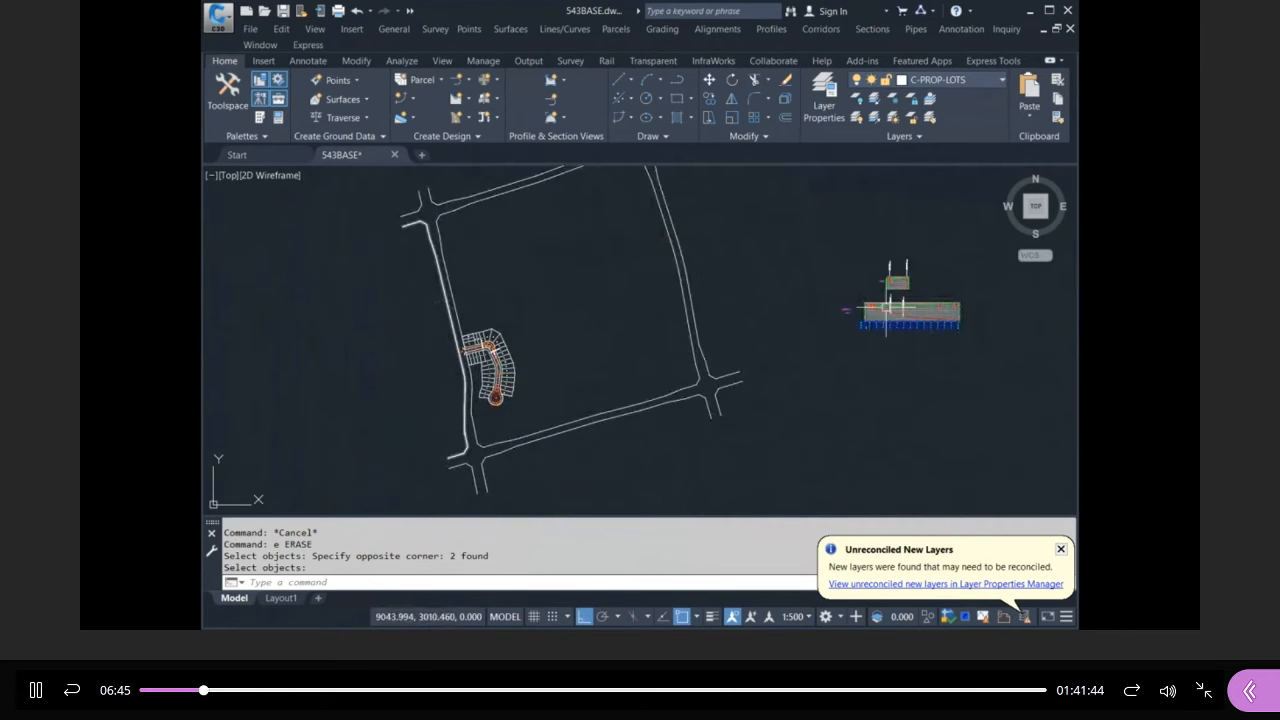
{"action": "scroll", "coordinate": [918, 285], "scroll_direction": "up", "scroll_amount": 7}
{"action": "left_click", "coordinate": [770, 277]}
{"action": "key", "text": "Escape"}
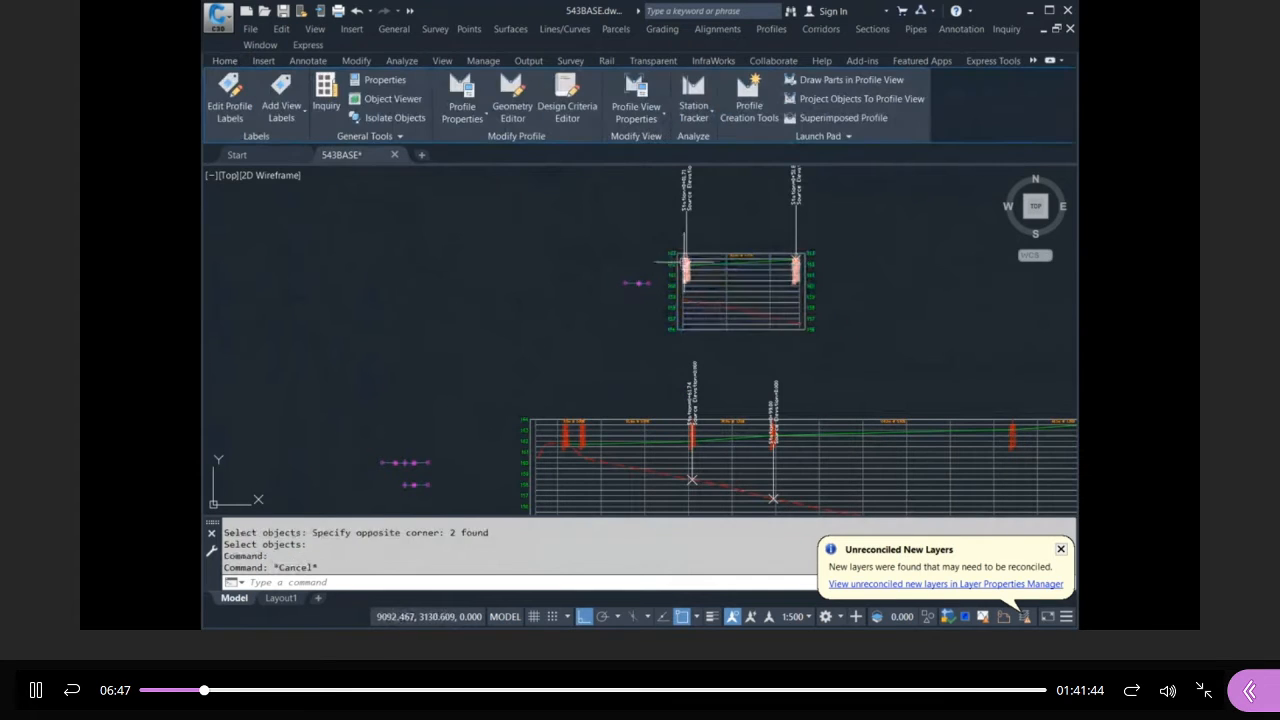
{"action": "key", "text": "Escape"}
{"action": "key", "text": "Escape"}
{"action": "scroll", "coordinate": [529, 314], "scroll_direction": "down", "scroll_amount": 6}
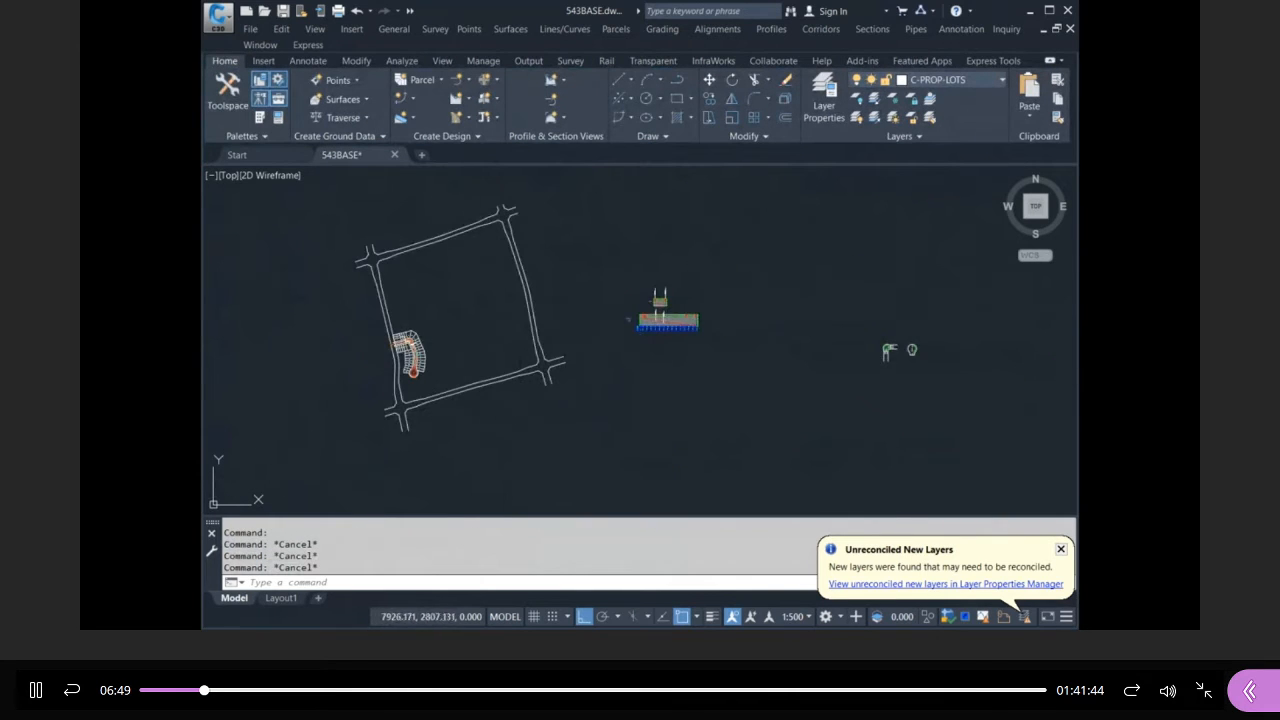
{"action": "scroll", "coordinate": [523, 271], "scroll_direction": "up", "scroll_amount": 5}
{"action": "scroll", "coordinate": [586, 274], "scroll_direction": "down", "scroll_amount": 5}
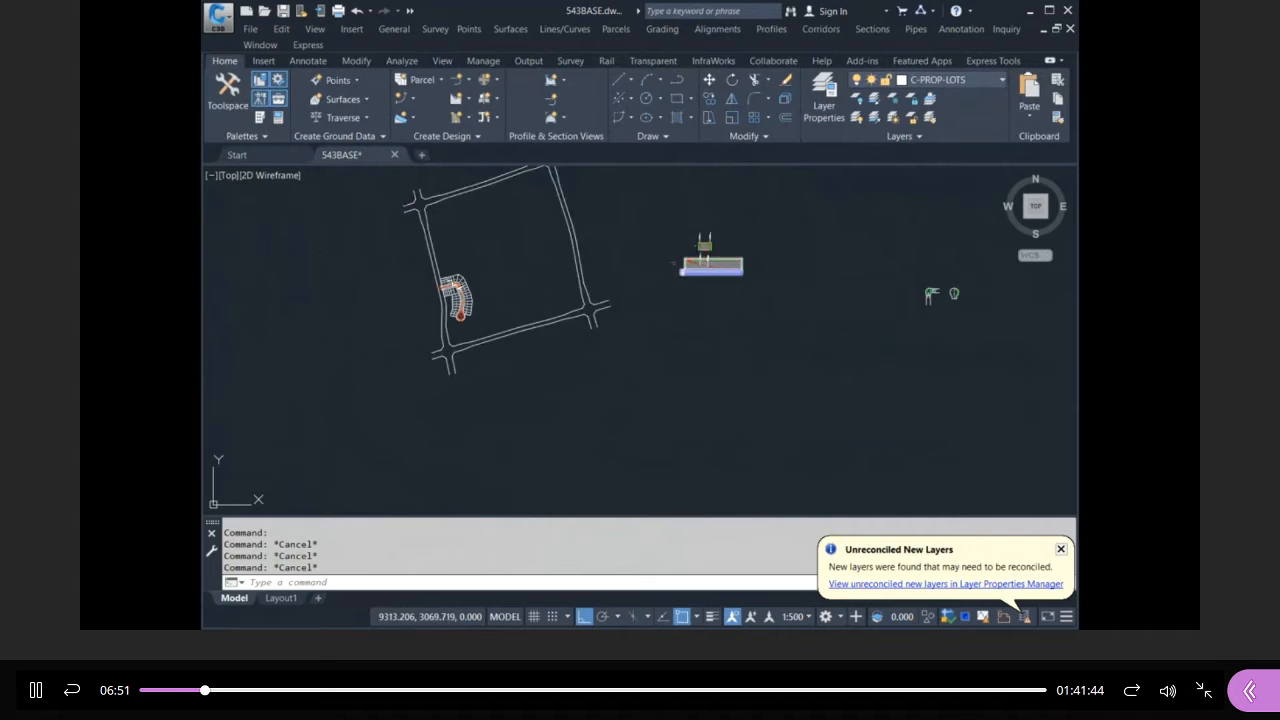
{"action": "scroll", "coordinate": [750, 275], "scroll_direction": "up", "scroll_amount": 4}
{"action": "left_click", "coordinate": [754, 265]}
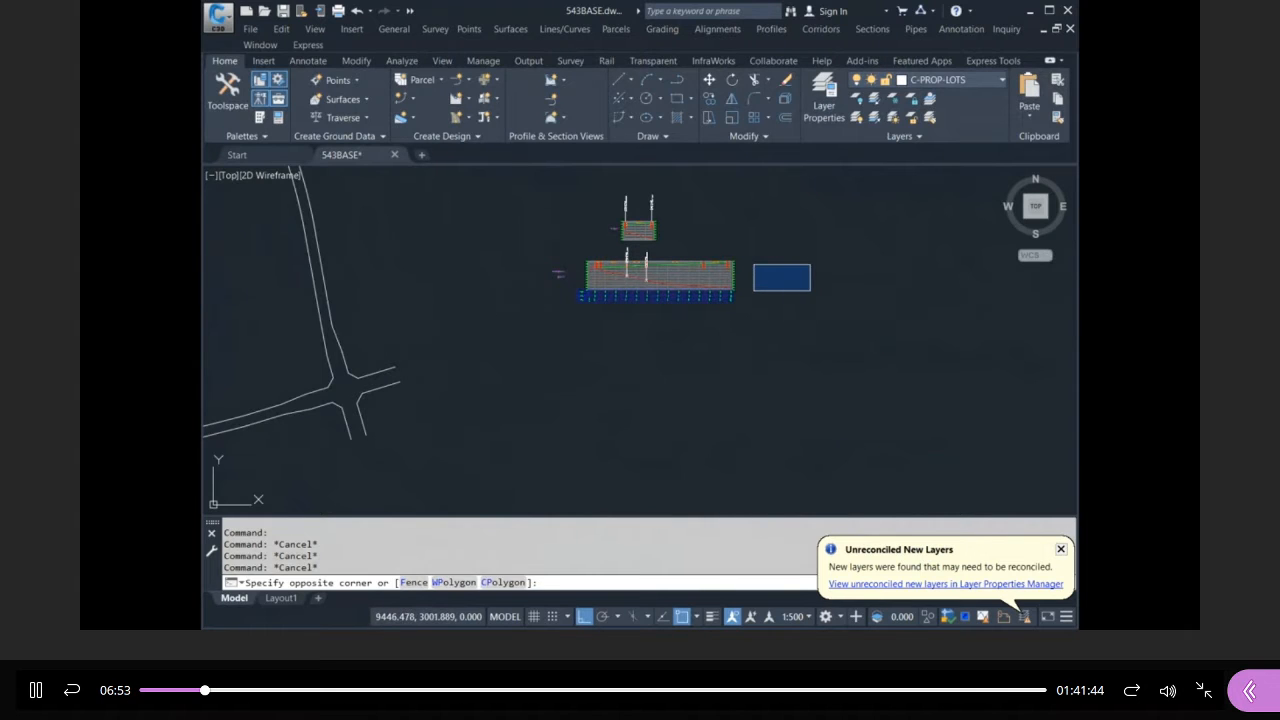
{"action": "key", "text": "Escape"}
{"action": "key", "text": "Escape"}
{"action": "key", "text": "Escape"}
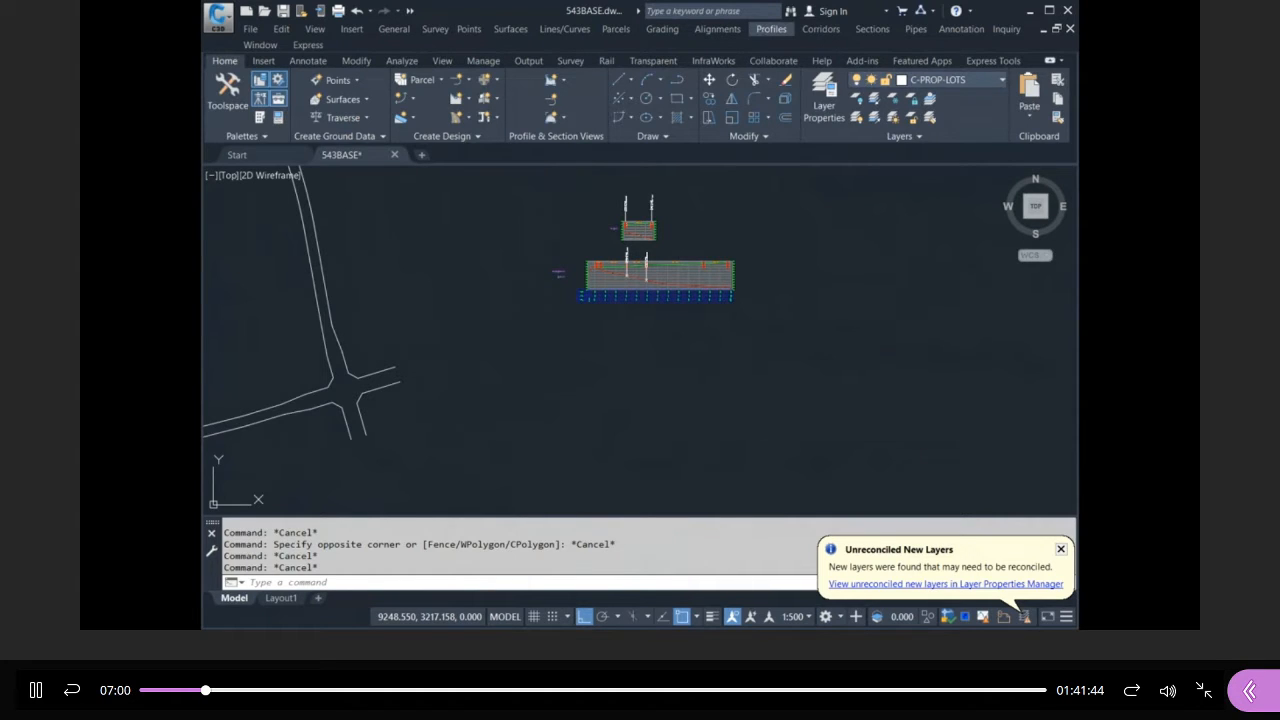
Start Create Profile from Surface from the Profiles menu.
{"action": "left_click", "coordinate": [818, 55]}
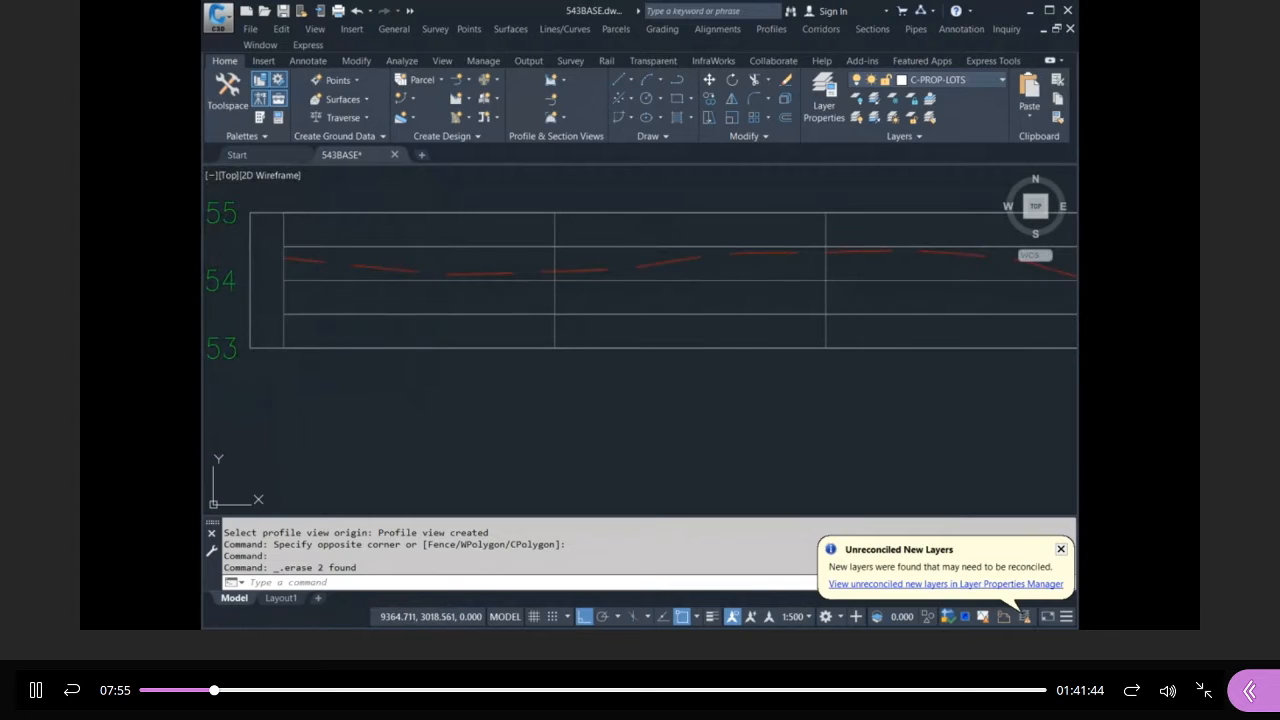
{"action": "left_click", "coordinate": [623, 286]}
{"action": "key", "text": "Delete"}
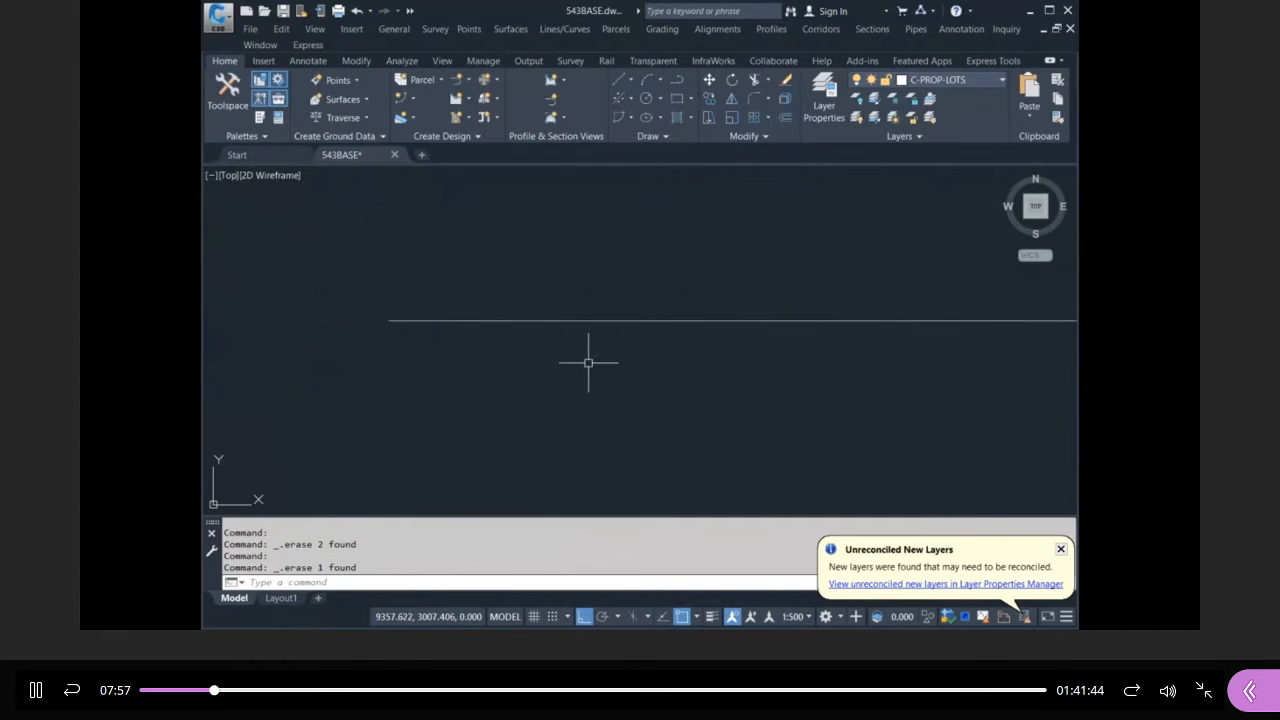
{"action": "type", "text": "u"}
{"action": "key", "text": "Return"}
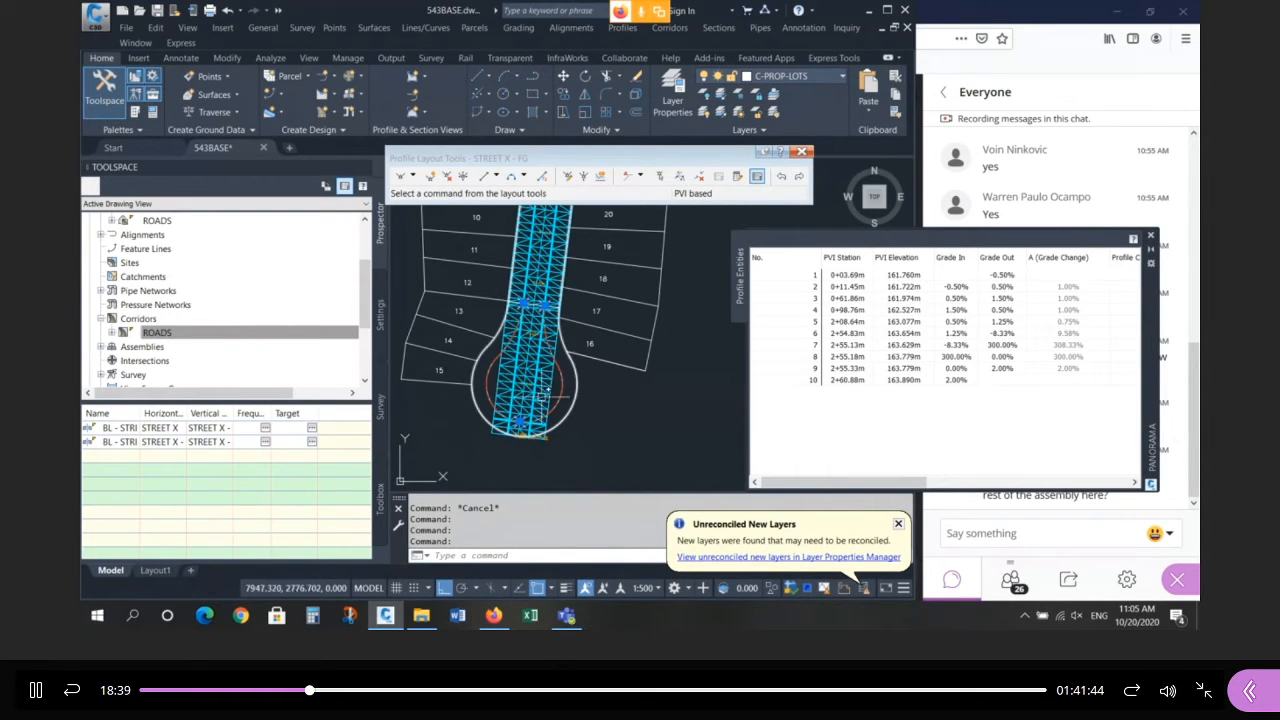
Close the PVI table, then start and cancel Project Objects To Profile View.
{"action": "scroll", "coordinate": [463, 398], "scroll_direction": "down", "scroll_amount": 12}
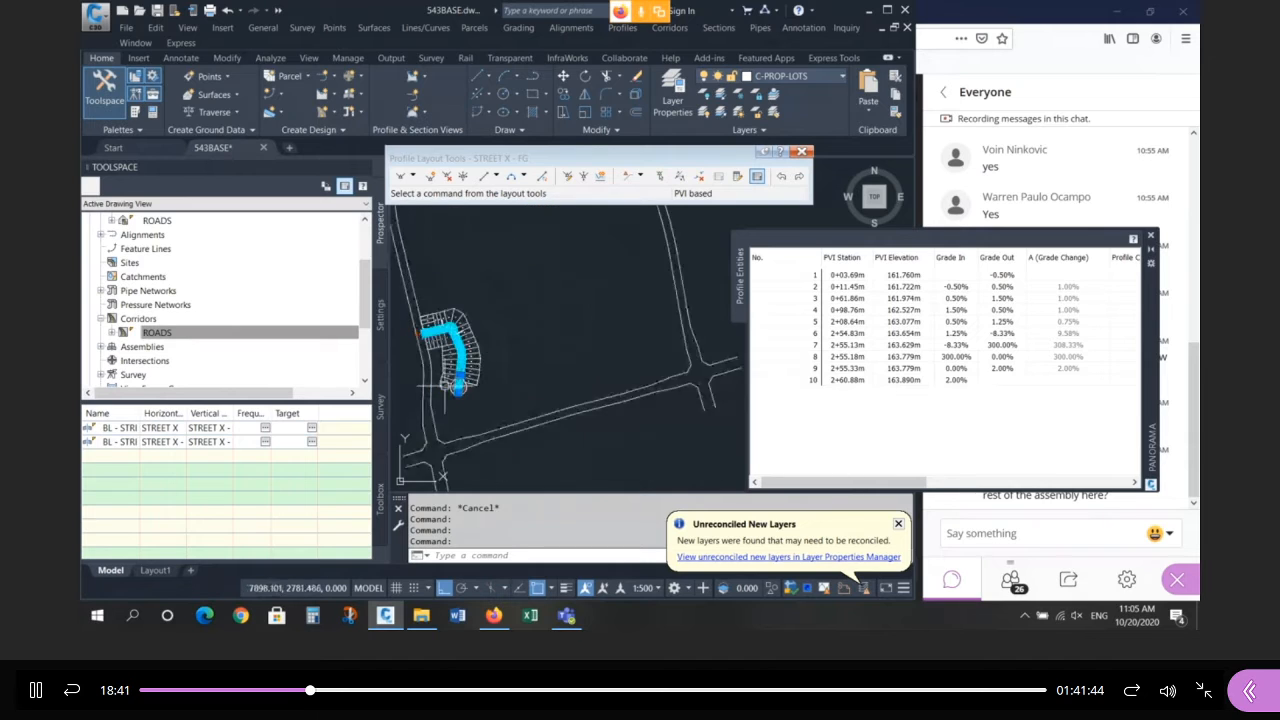
{"action": "scroll", "coordinate": [579, 356], "scroll_direction": "up", "scroll_amount": 8}
{"action": "scroll", "coordinate": [549, 356], "scroll_direction": "up", "scroll_amount": 5}
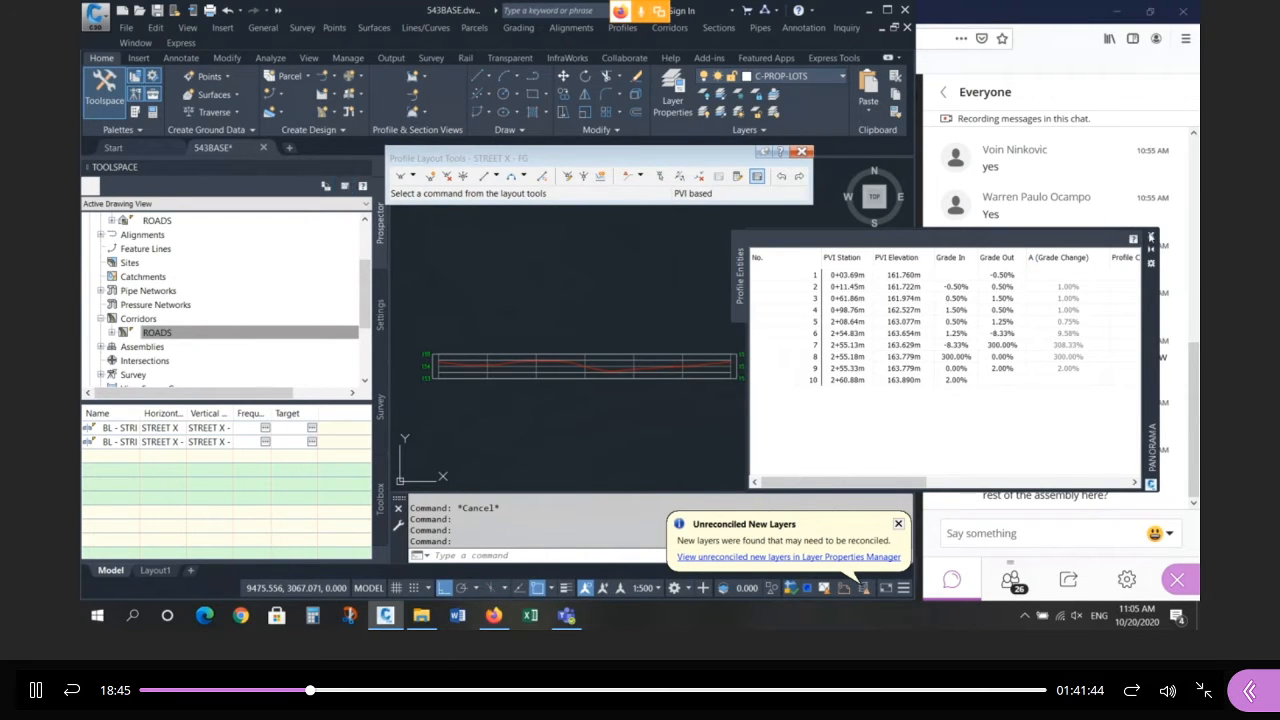
{"action": "left_click", "coordinate": [1151, 236]}
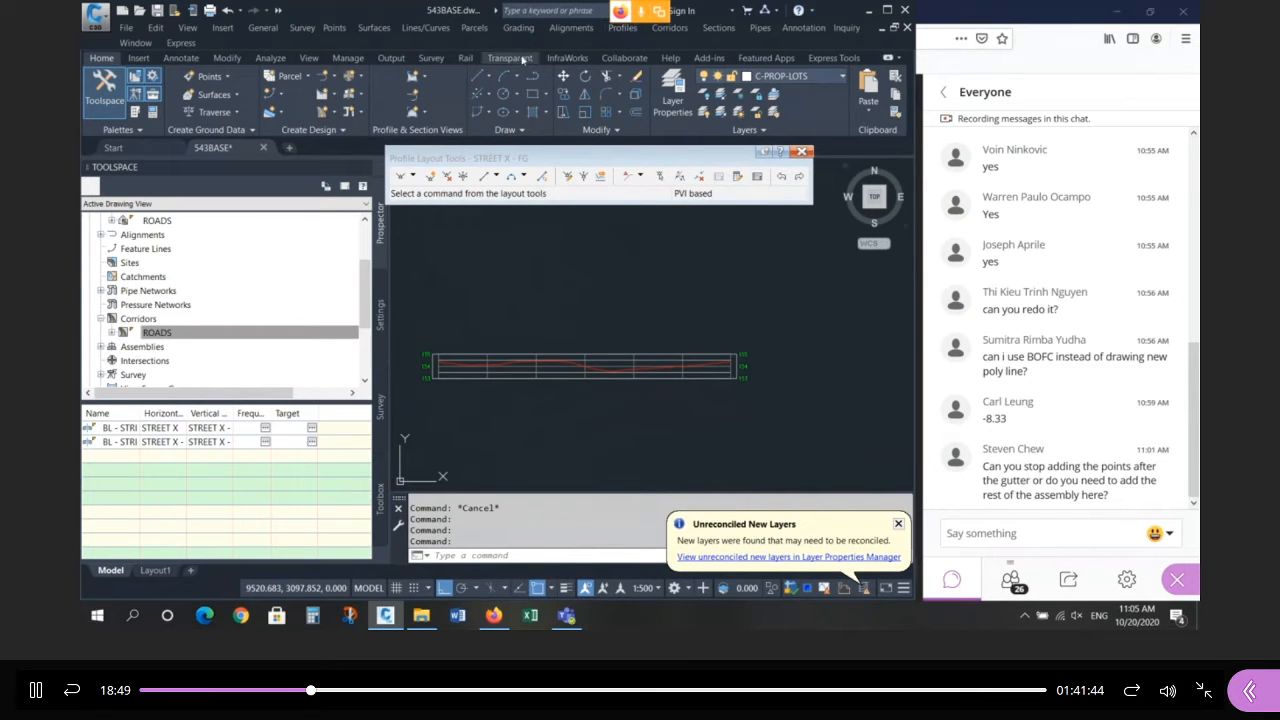
{"action": "left_click", "coordinate": [421, 78]}
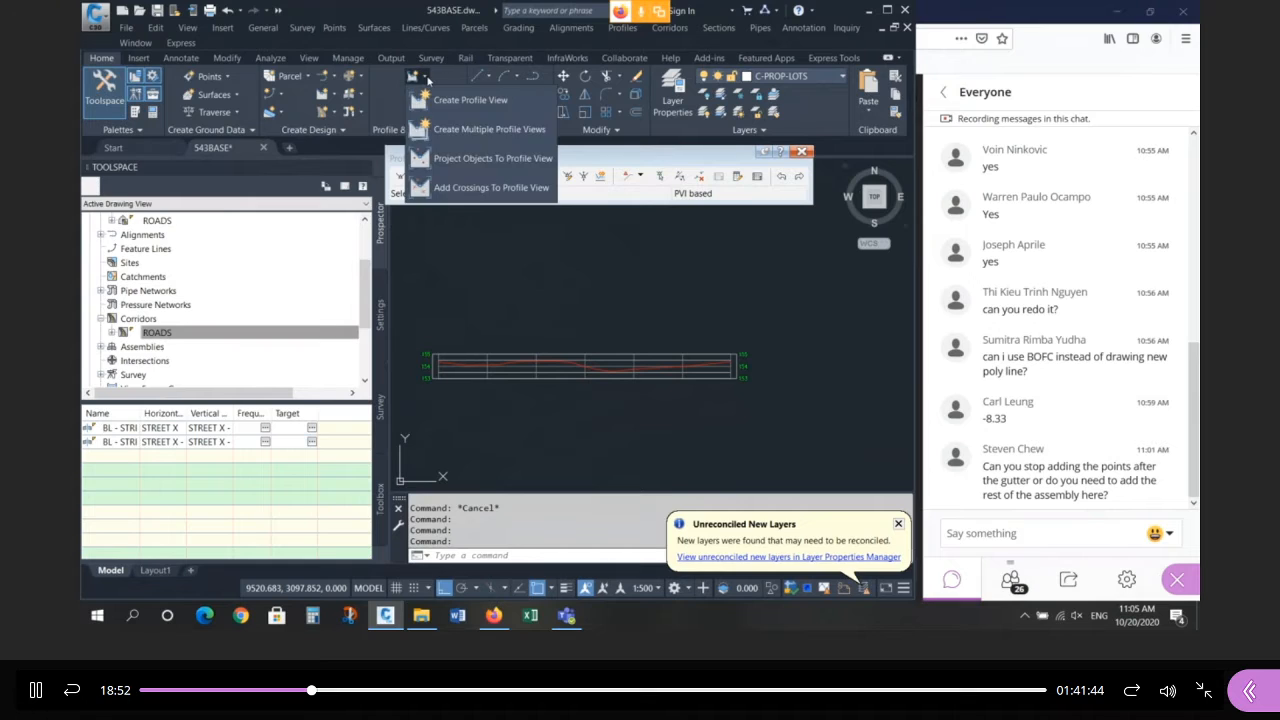
{"action": "left_click", "coordinate": [526, 158]}
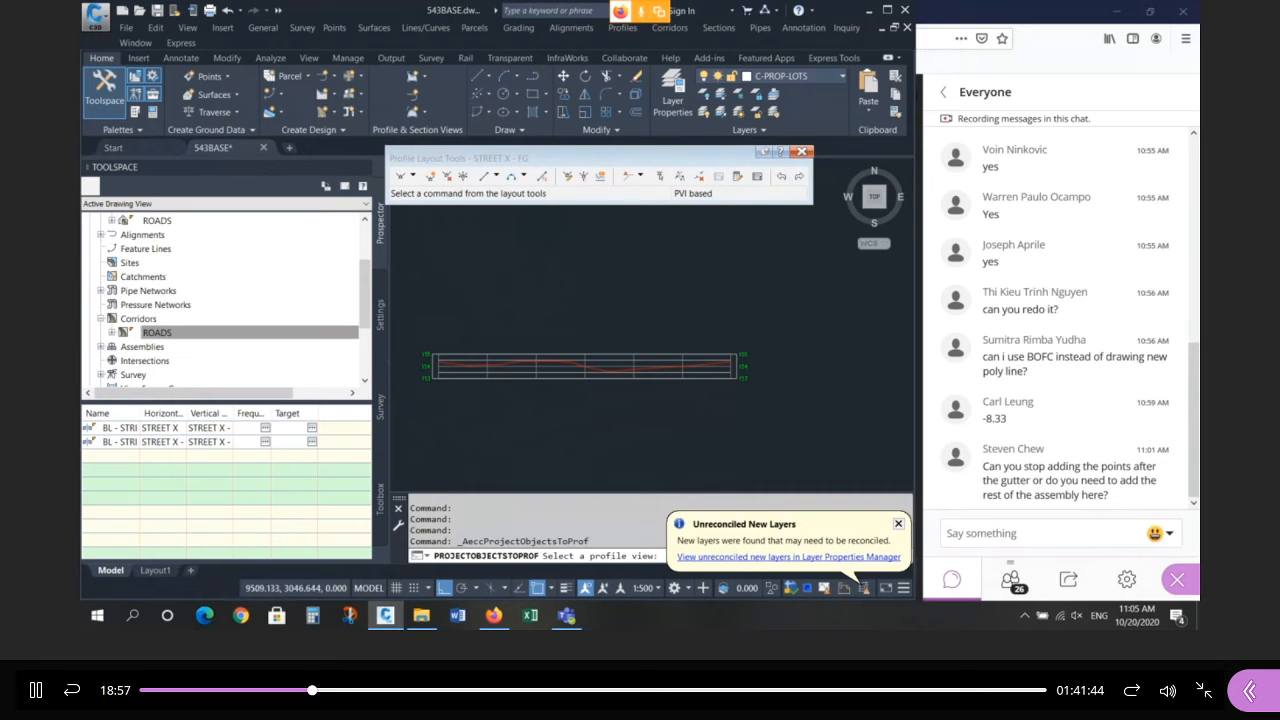
{"action": "scroll", "coordinate": [757, 320], "scroll_direction": "down", "scroll_amount": 4}
{"action": "scroll", "coordinate": [444, 390], "scroll_direction": "up", "scroll_amount": 8}
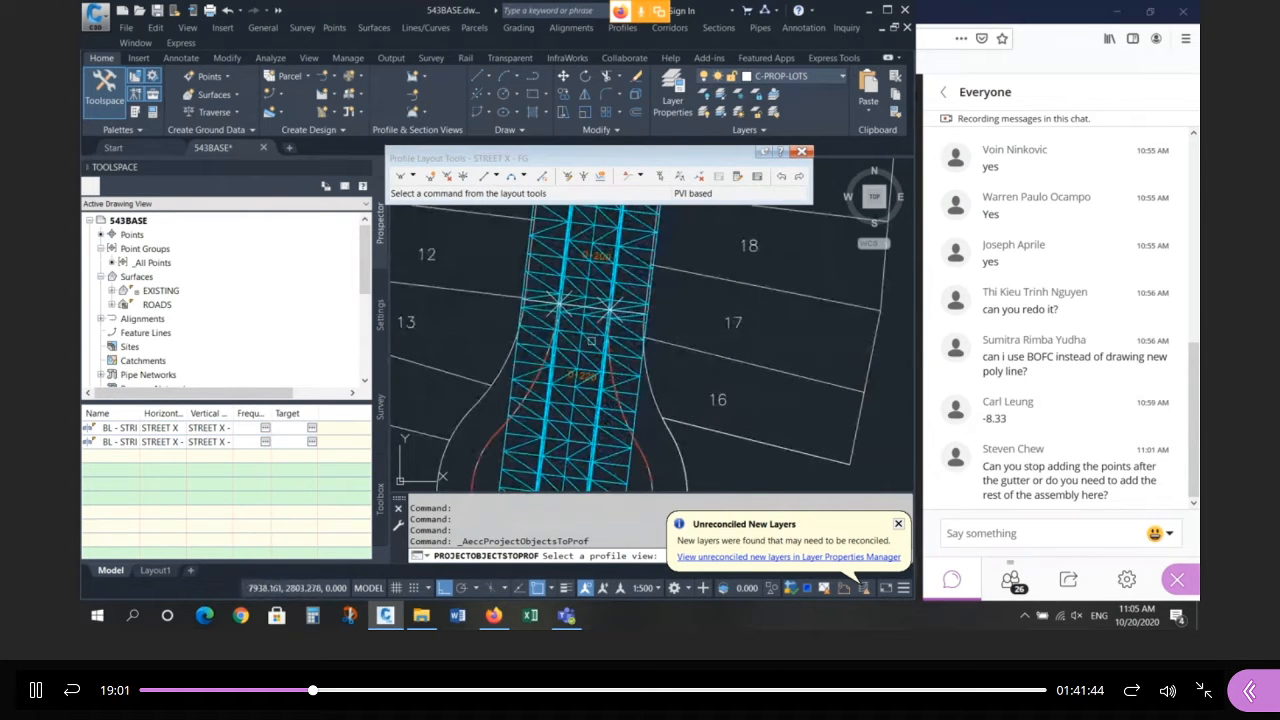
{"action": "scroll", "coordinate": [513, 334], "scroll_direction": "down", "scroll_amount": 8}
{"action": "key", "text": "Escape"}
{"action": "key", "text": "Escape"}
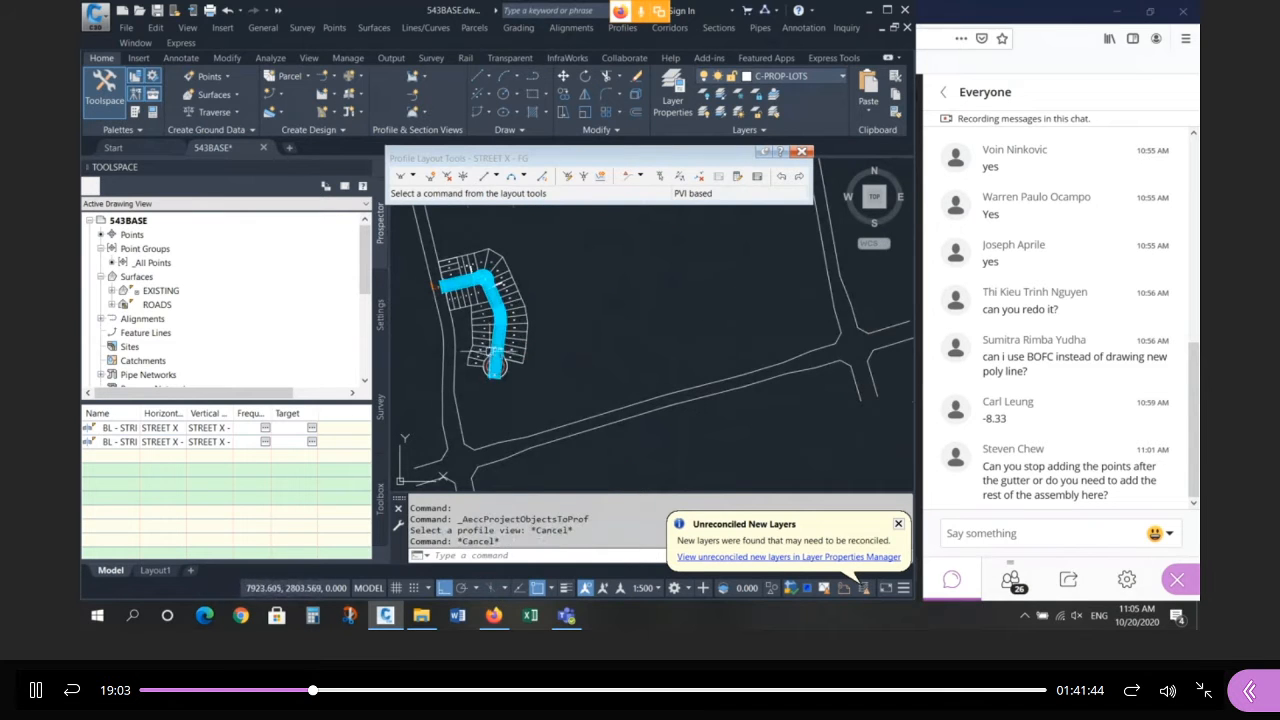
Select the X point marker at the corridor end and project it to a profile view.
{"action": "scroll", "coordinate": [483, 353], "scroll_direction": "up", "scroll_amount": 8}
{"action": "scroll", "coordinate": [508, 345], "scroll_direction": "up", "scroll_amount": 3}
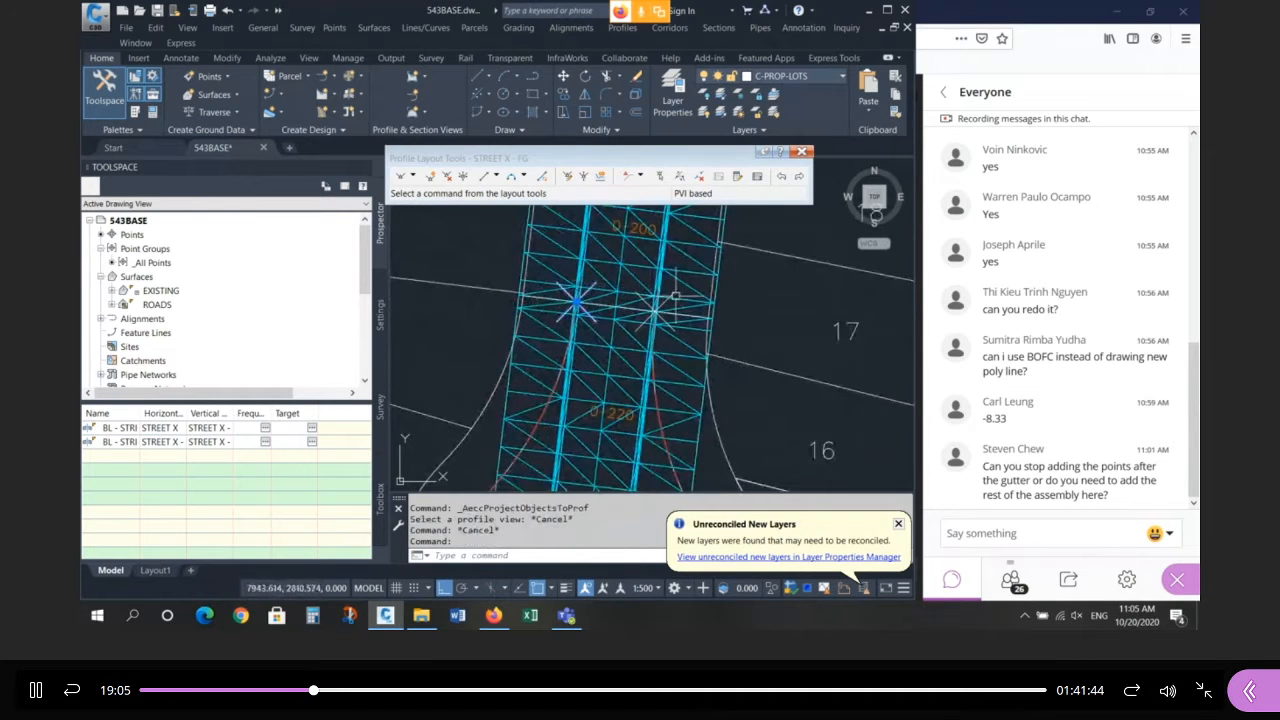
{"action": "scroll", "coordinate": [671, 287], "scroll_direction": "down", "scroll_amount": 4}
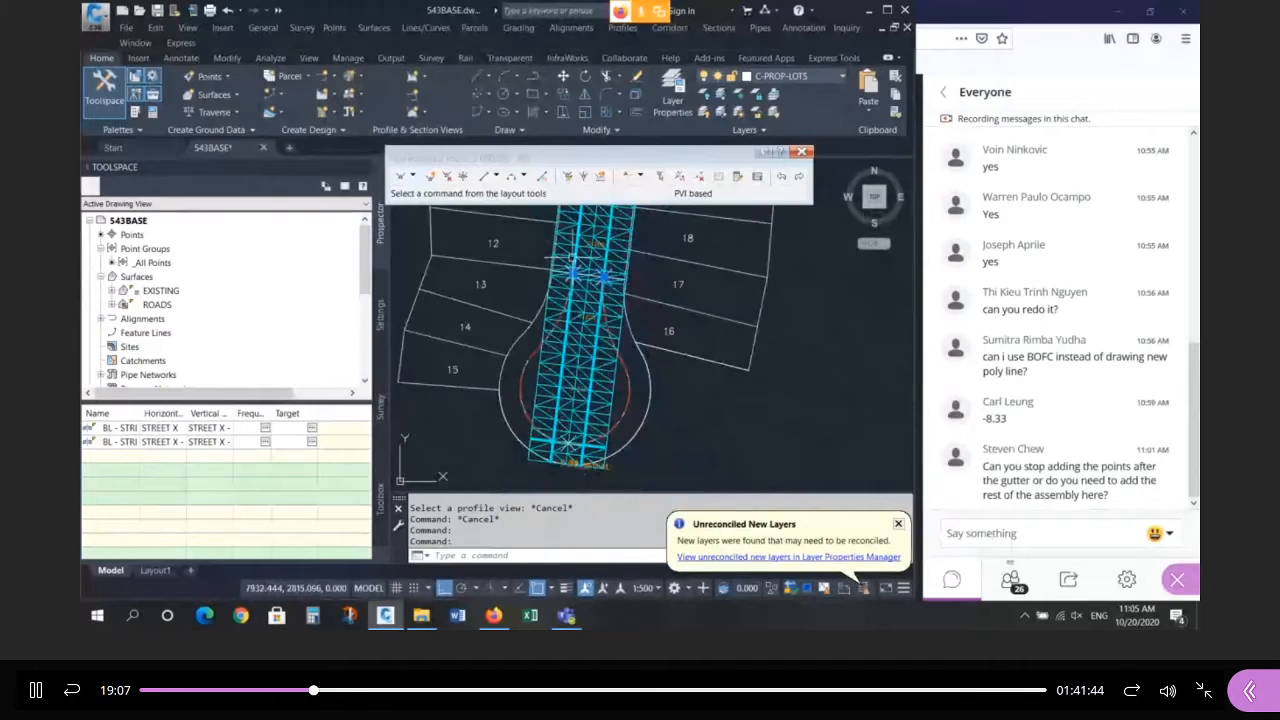
{"action": "scroll", "coordinate": [597, 410], "scroll_direction": "up", "scroll_amount": 4}
{"action": "left_click", "coordinate": [601, 391]}
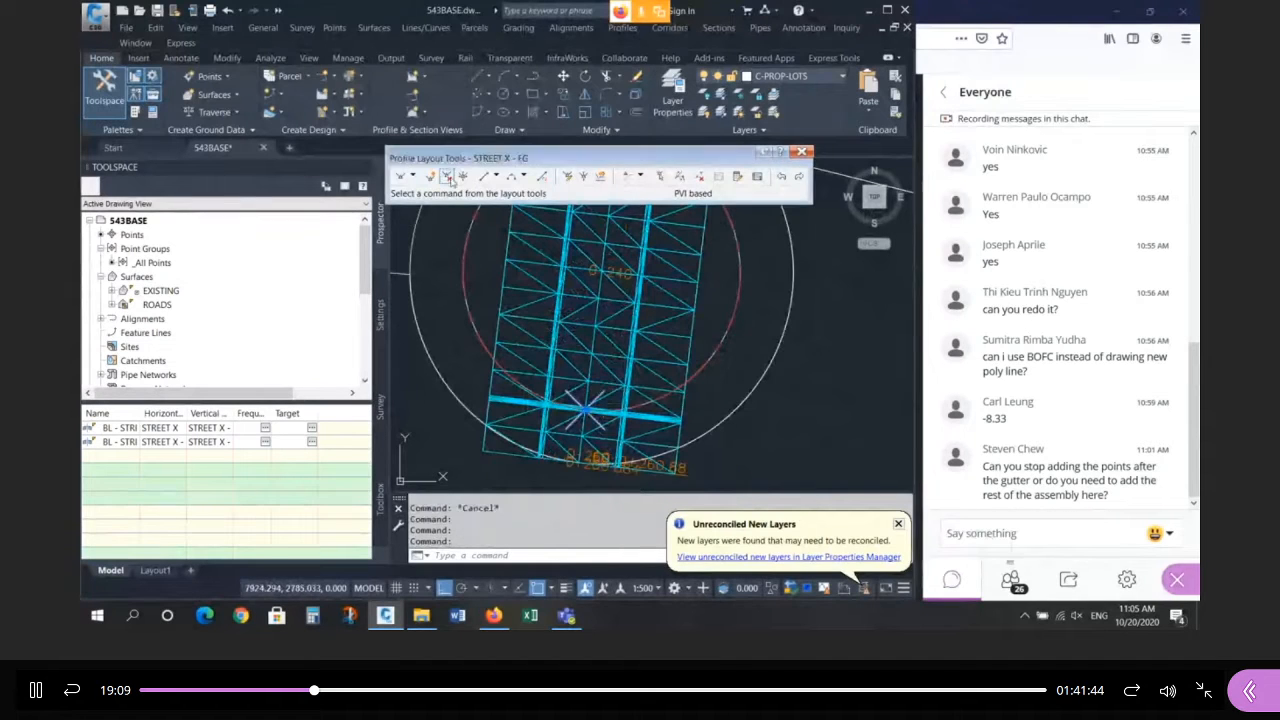
{"action": "left_click", "coordinate": [424, 79]}
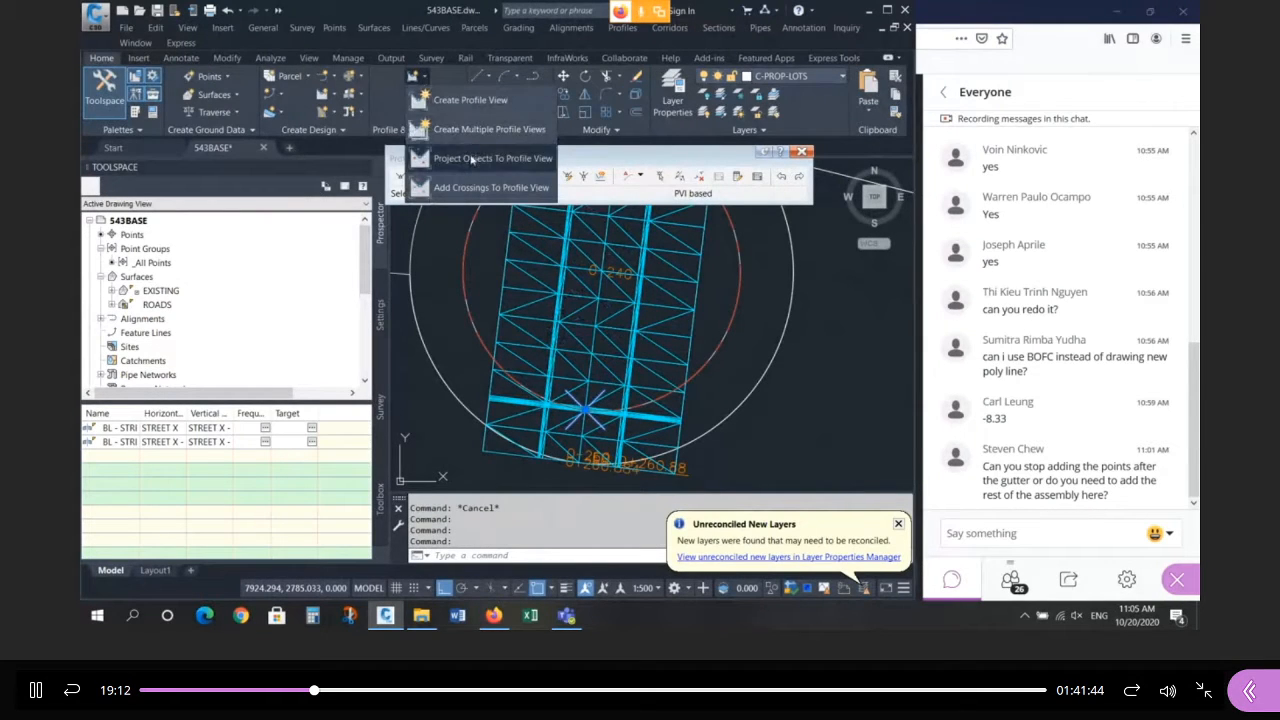
{"action": "left_click", "coordinate": [470, 92]}
{"action": "scroll", "coordinate": [593, 340], "scroll_direction": "down", "scroll_amount": 5}
{"action": "scroll", "coordinate": [488, 357], "scroll_direction": "down", "scroll_amount": 3}
{"action": "scroll", "coordinate": [650, 310], "scroll_direction": "up", "scroll_amount": 5}
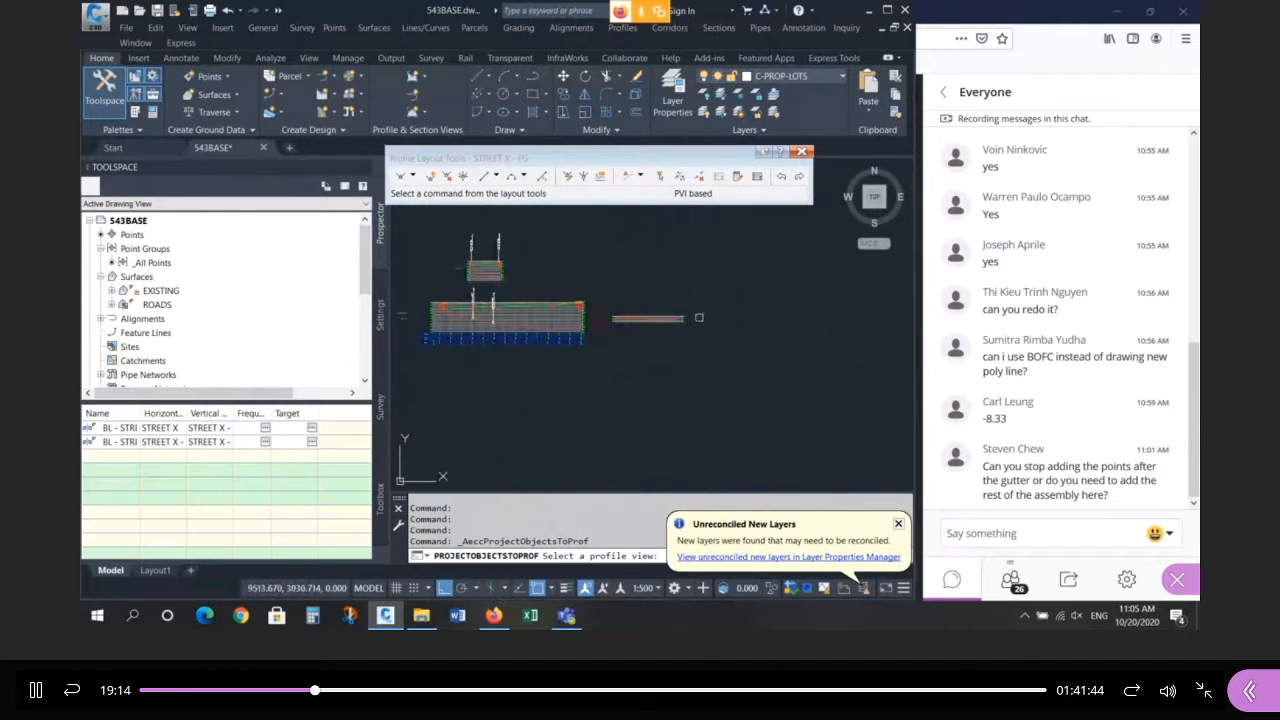
Pick the profile view, take all point elevations from ROADS, and project the points.
{"action": "left_click", "coordinate": [553, 316]}
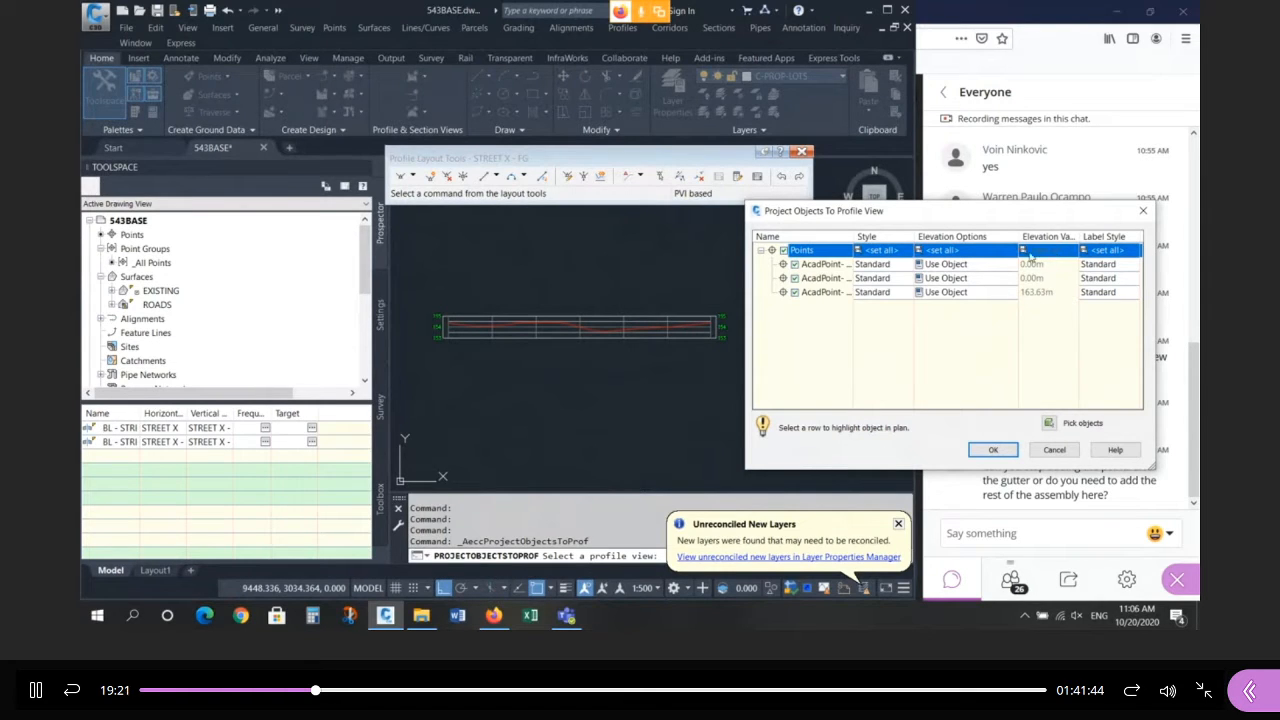
{"action": "left_click", "coordinate": [969, 251]}
{"action": "left_click", "coordinate": [969, 321]}
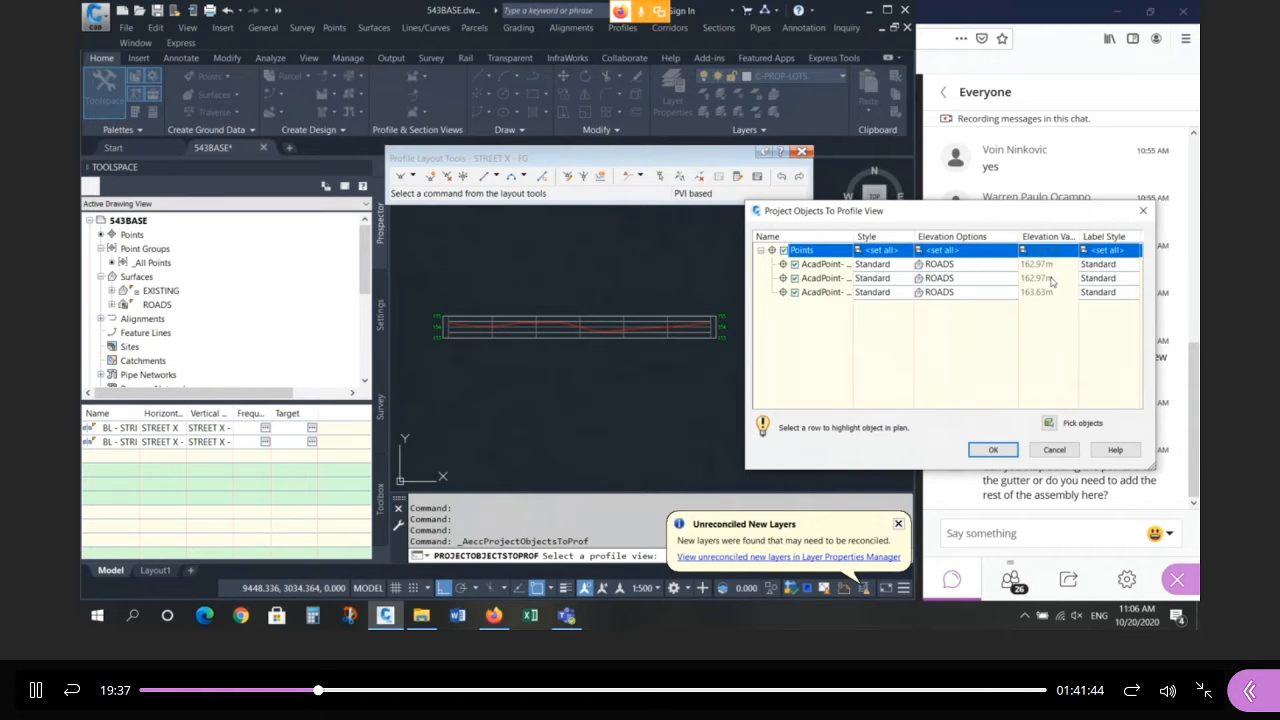
{"action": "left_click", "coordinate": [993, 449]}
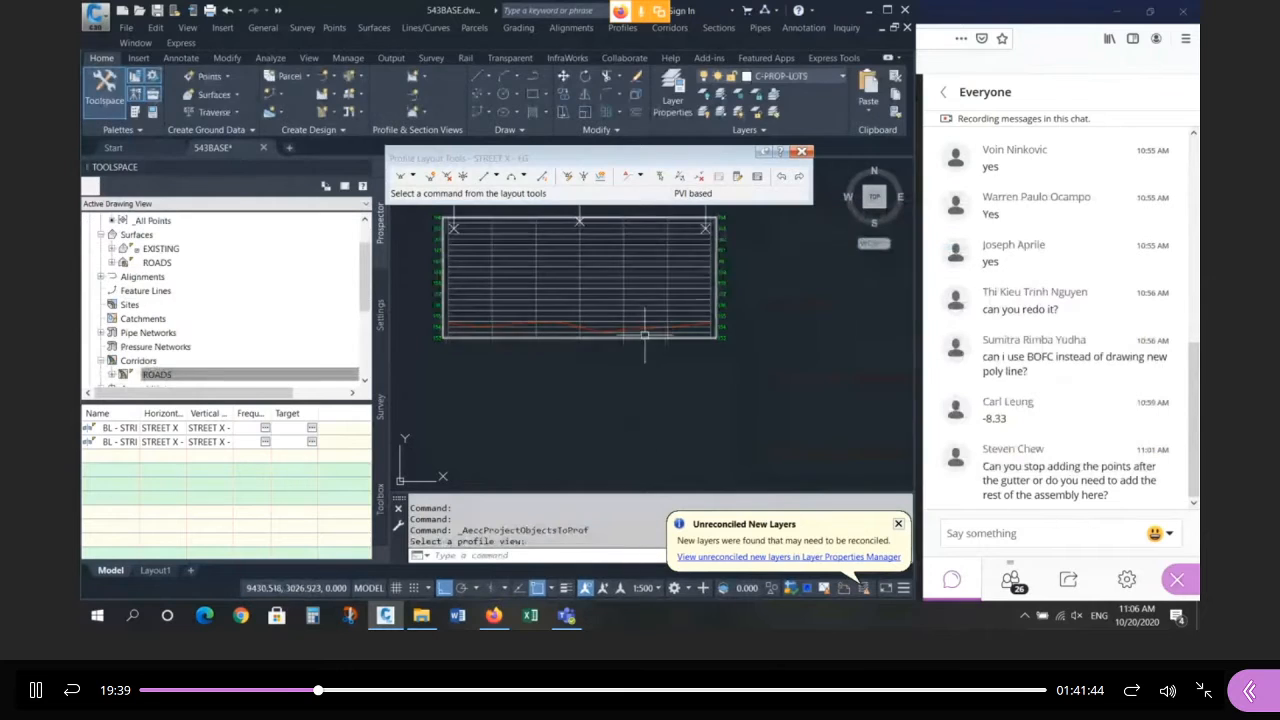
Select the design profile line, then start and cancel Offset, dismissing the unreconciled layers notice.
{"action": "scroll", "coordinate": [621, 320], "scroll_direction": "down", "scroll_amount": 4}
{"action": "scroll", "coordinate": [621, 321], "scroll_direction": "up", "scroll_amount": 5}
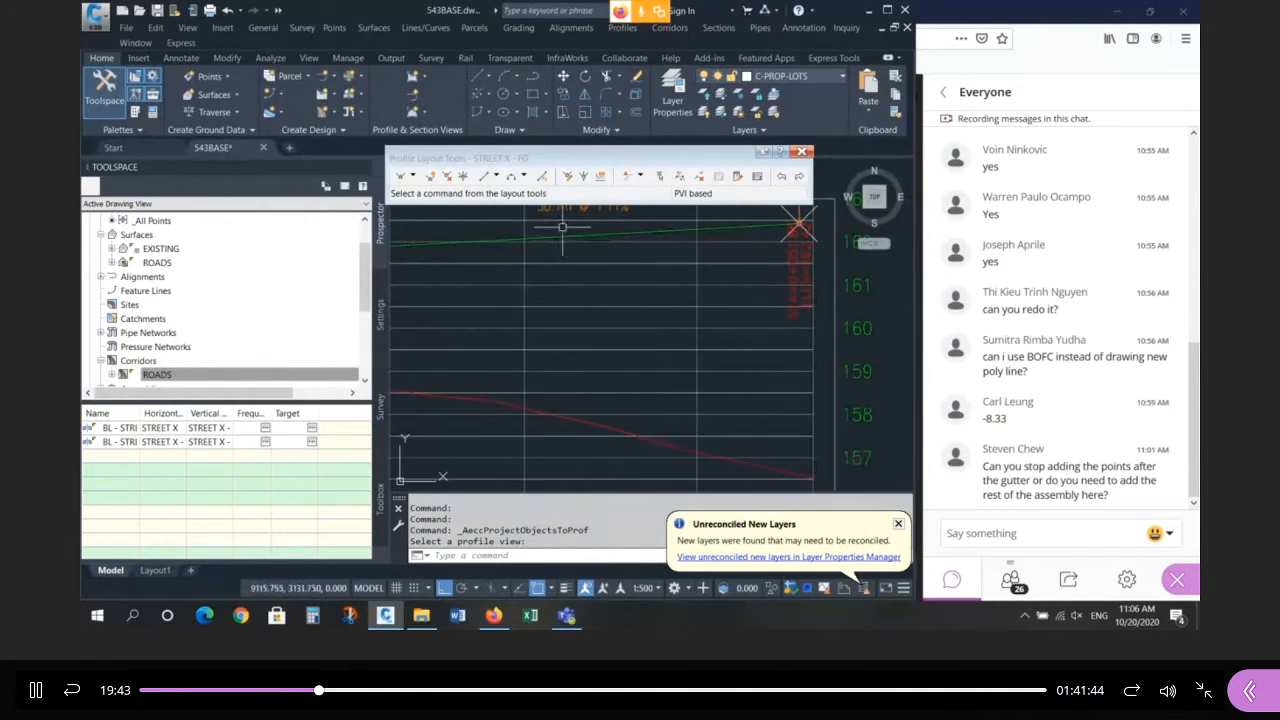
{"action": "left_click", "coordinate": [571, 236]}
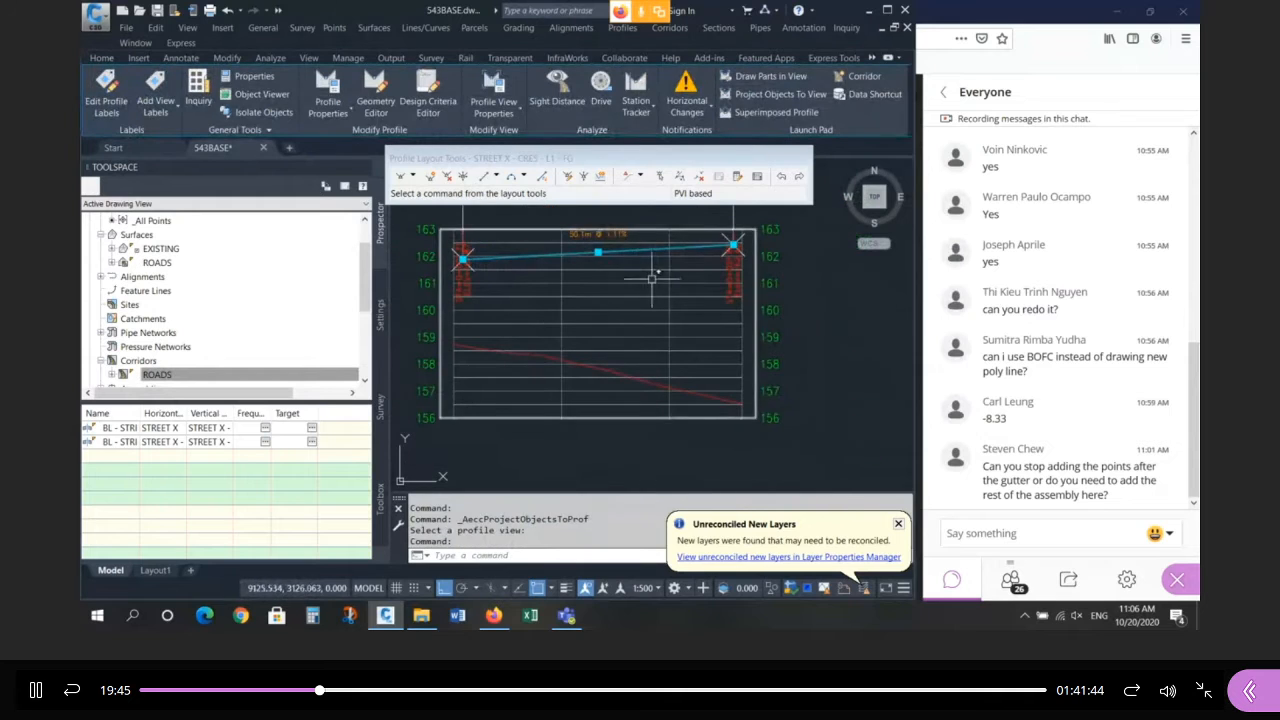
{"action": "key", "text": "Escape"}
{"action": "key", "text": "Escape"}
{"action": "scroll", "coordinate": [495, 321], "scroll_direction": "down", "scroll_amount": 4}
{"action": "scroll", "coordinate": [495, 300], "scroll_direction": "up", "scroll_amount": 5}
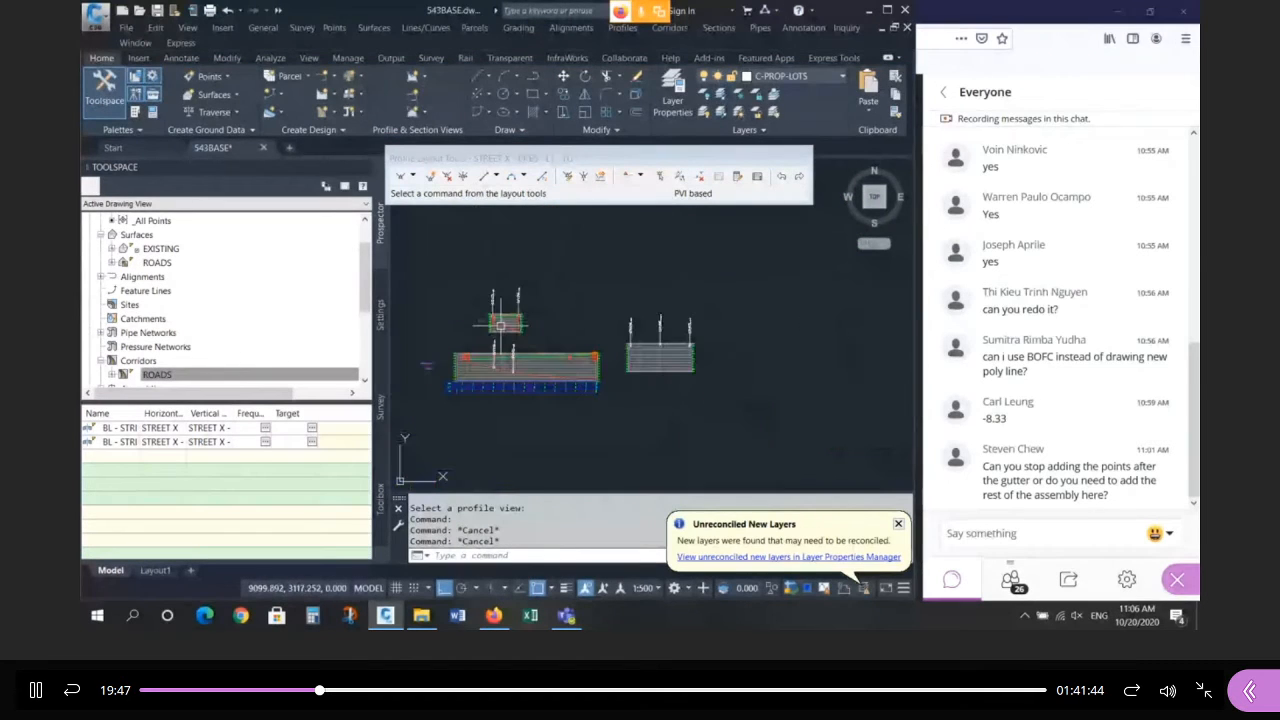
{"action": "type", "text": "o"}
{"action": "key", "text": "Return"}
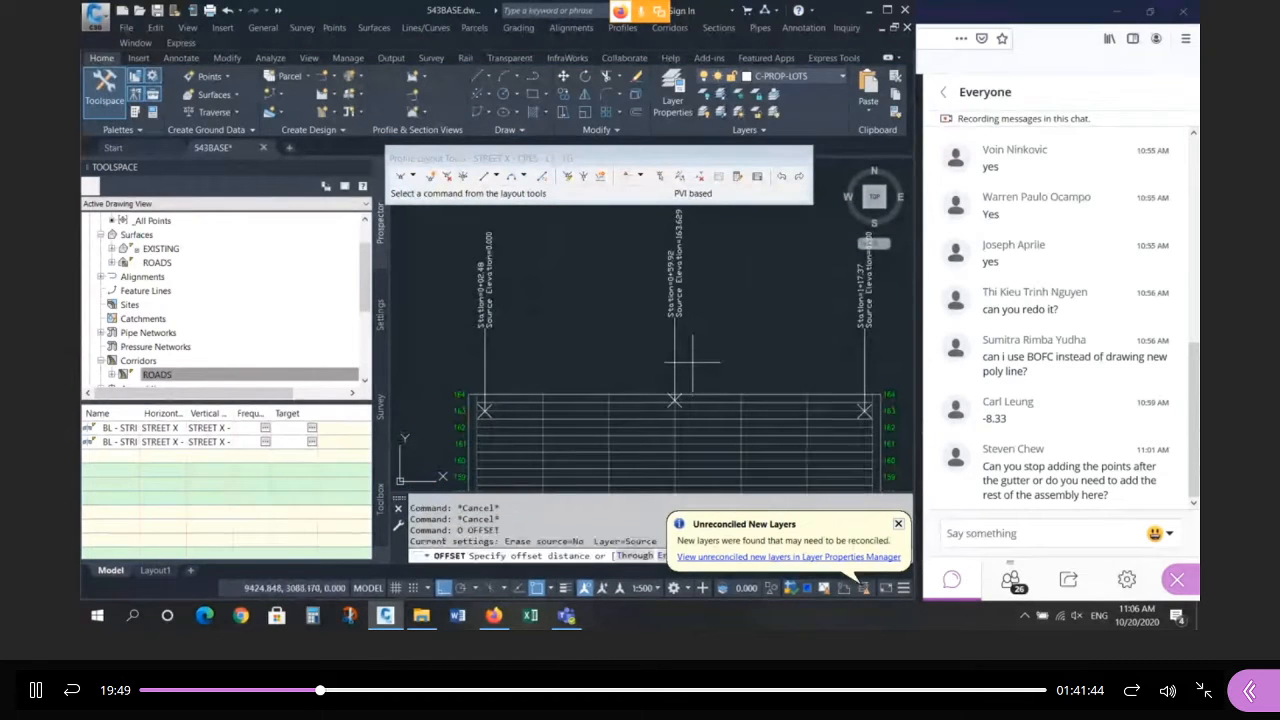
{"action": "left_click", "coordinate": [898, 523]}
{"action": "key", "text": "Escape"}
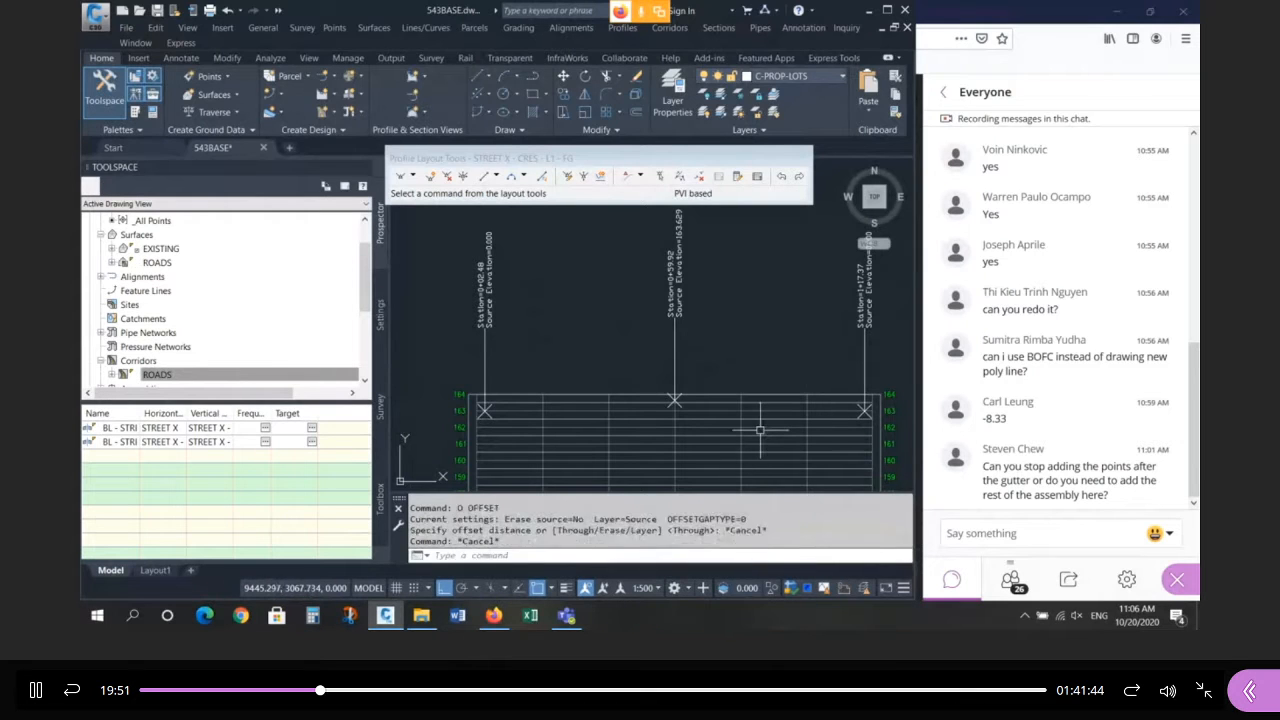
{"action": "key", "text": "Escape"}
{"action": "key", "text": "Escape"}
Switch object snap from Endpoint to Node in Drafting Settings.
{"action": "type", "text": "os"}
{"action": "key", "text": "Return"}
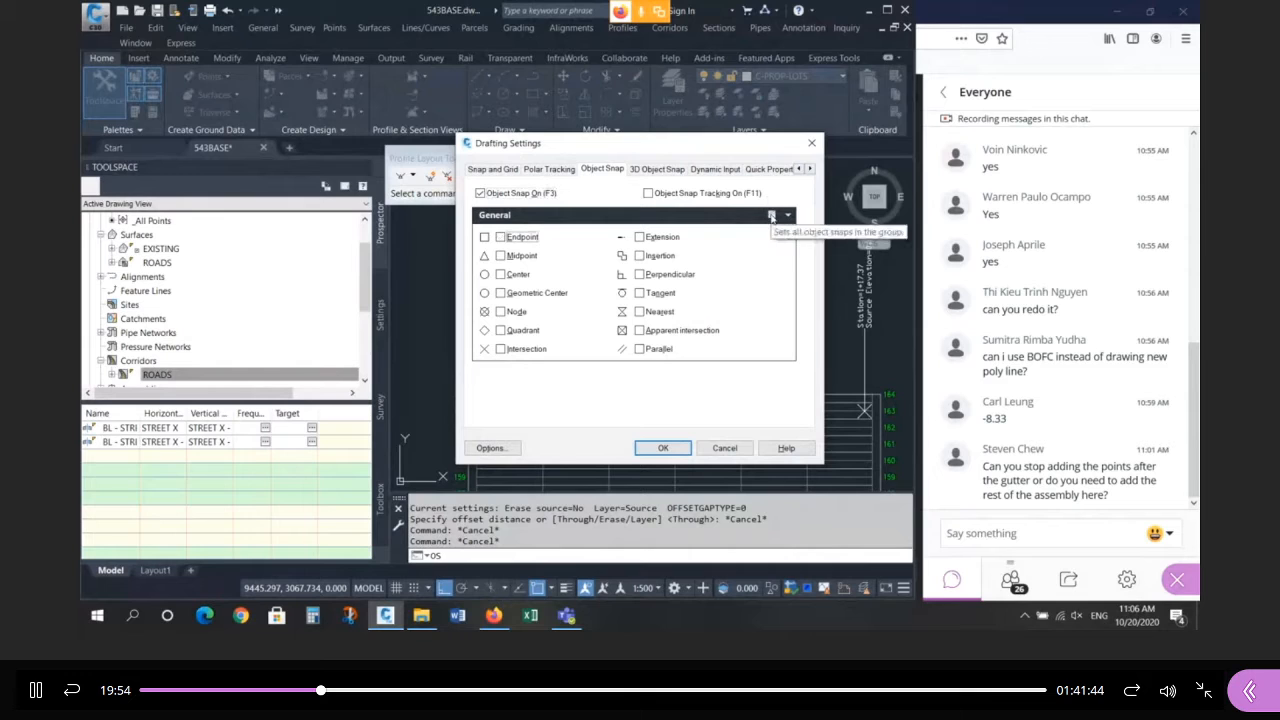
{"action": "left_click", "coordinate": [500, 236]}
{"action": "left_click", "coordinate": [500, 311]}
{"action": "left_click", "coordinate": [676, 452]}
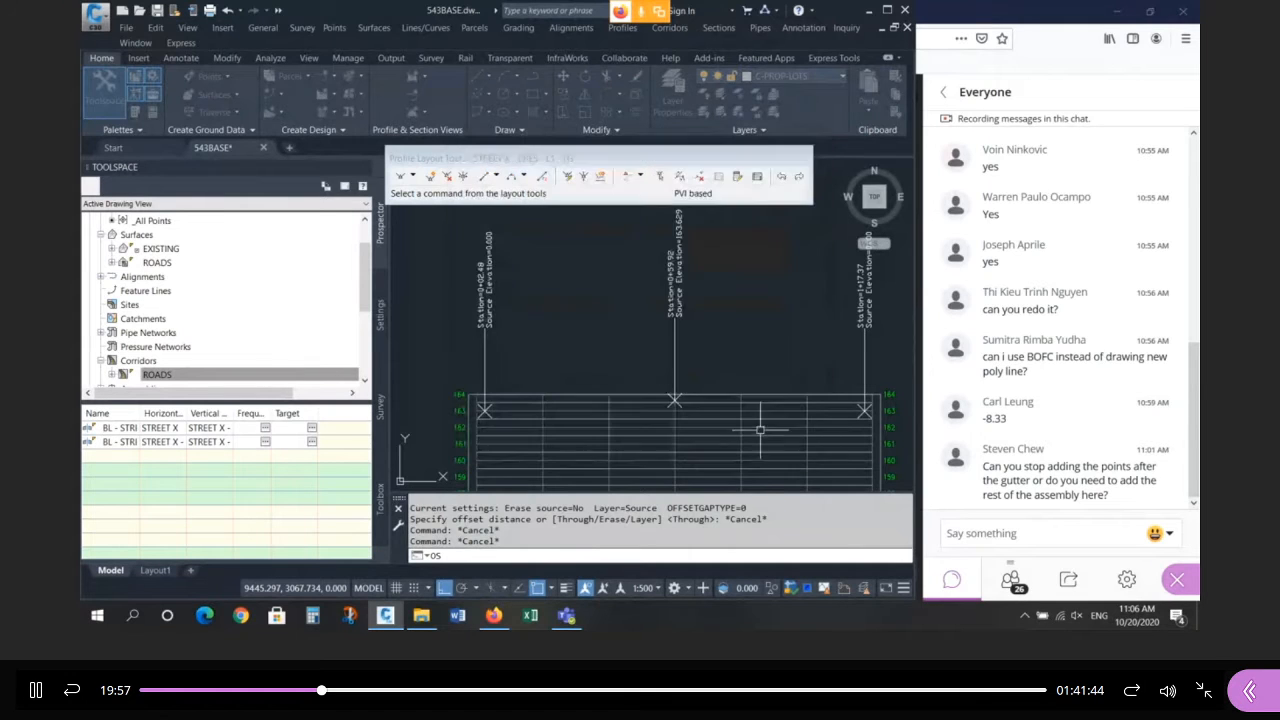
{"action": "left_click", "coordinate": [625, 29]}
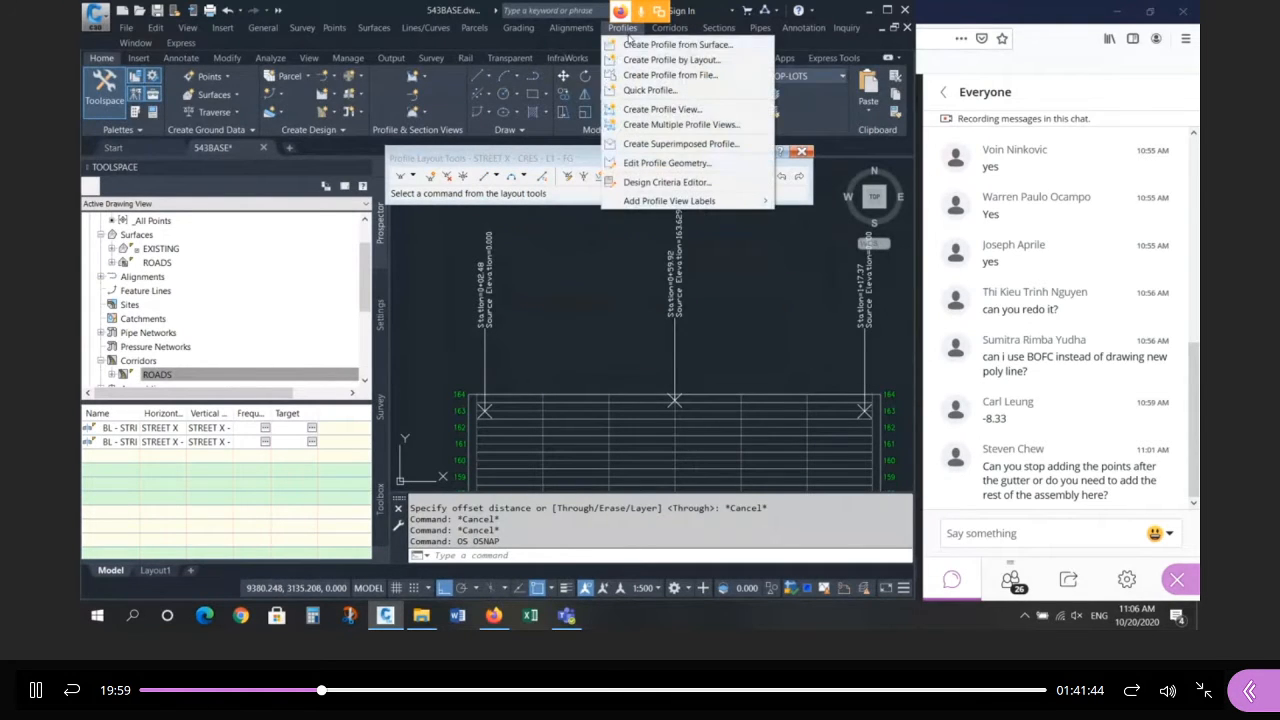
Create a layout profile in the cul-de-sac view named 'STREET X Cul-De-Sac - FG'.
{"action": "left_click", "coordinate": [670, 60]}
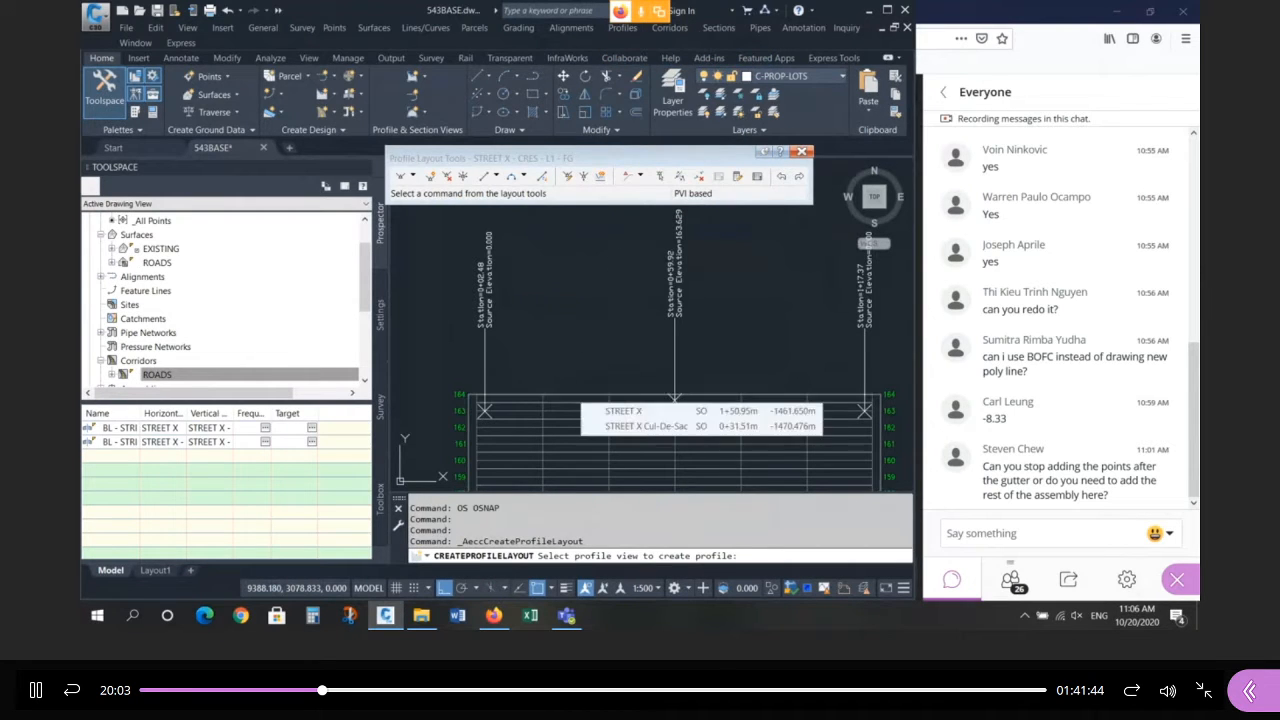
{"action": "left_click", "coordinate": [590, 398]}
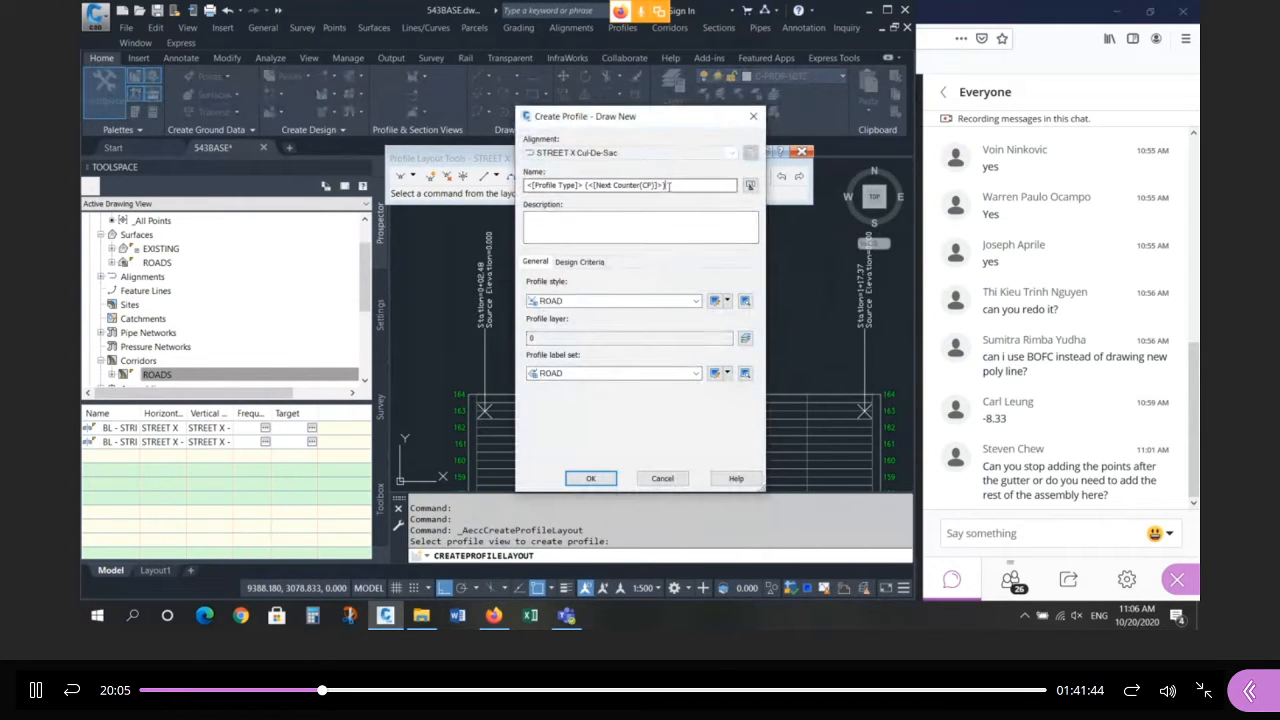
{"action": "left_click_drag", "start_coordinate": [667, 186], "coordinate": [485, 205]}
{"action": "type", "text": "STREET X Cul-De-Sac - FG"}
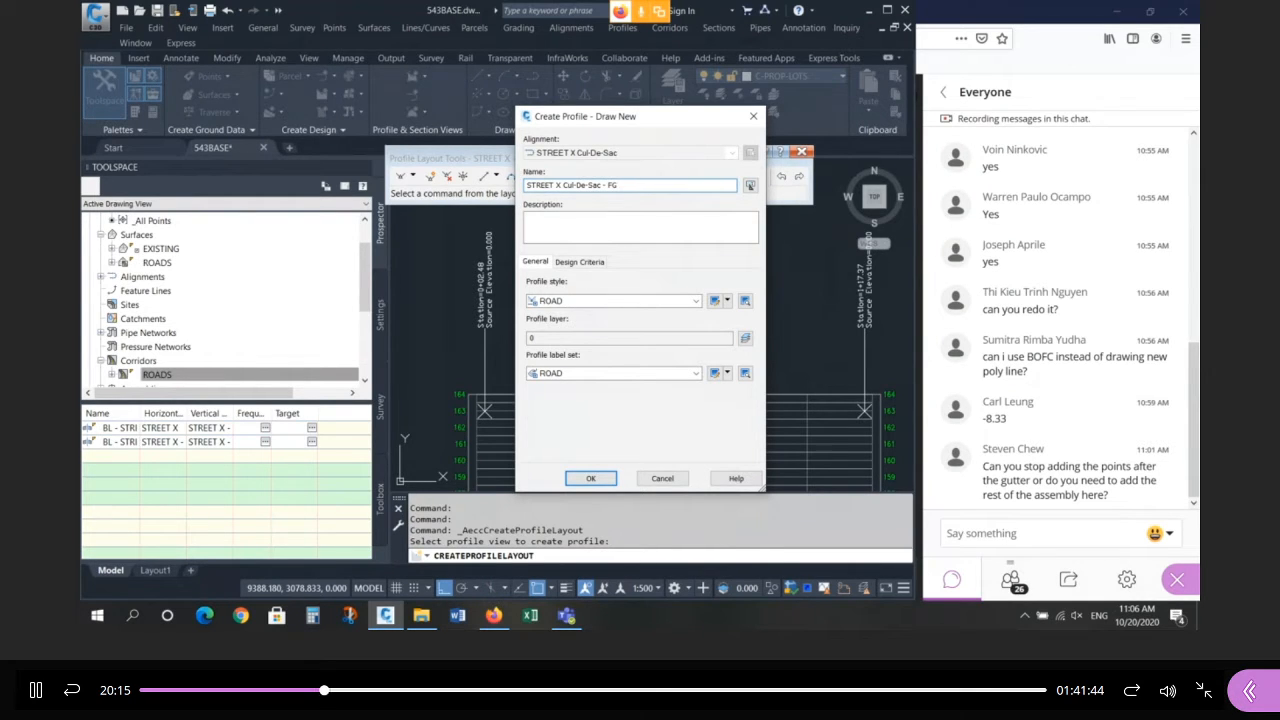
{"action": "left_click", "coordinate": [588, 478]}
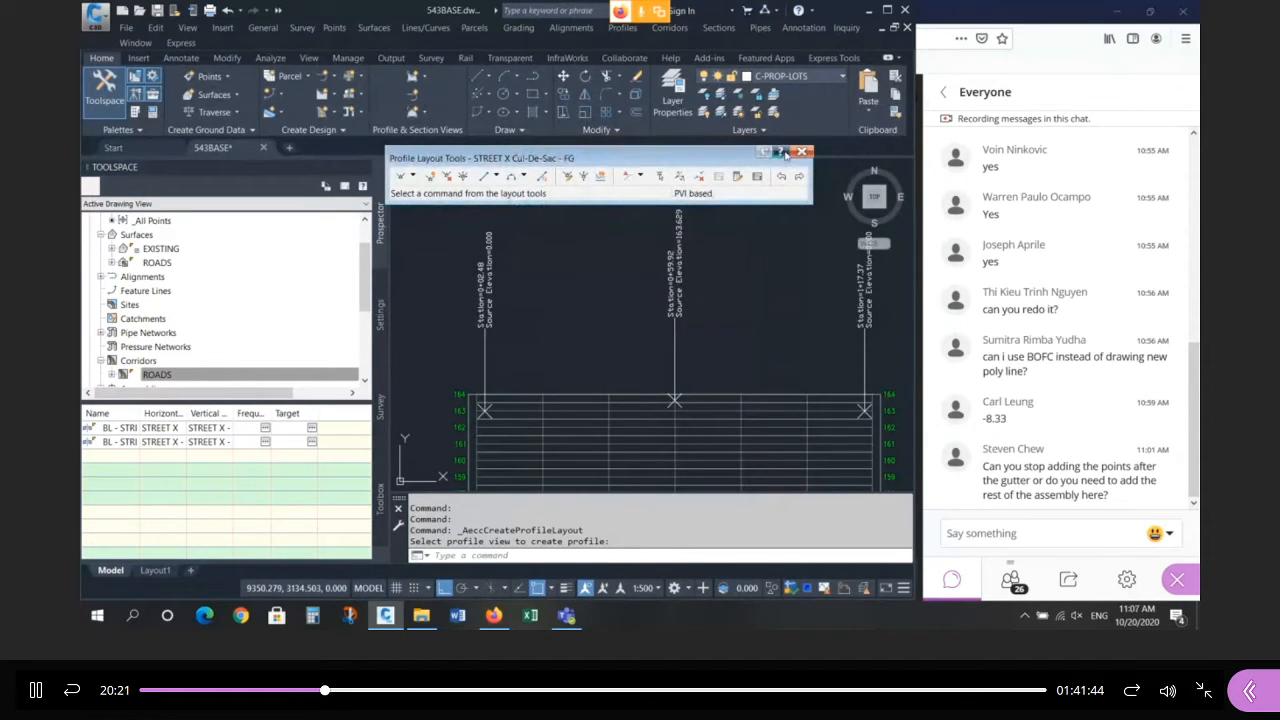
Insert PVIs at stations 0+02.48, 0+59.92 and 1+17.37 in the cul-de-sac profile view.
{"action": "left_click", "coordinate": [431, 177]}
{"action": "left_click", "coordinate": [485, 410]}
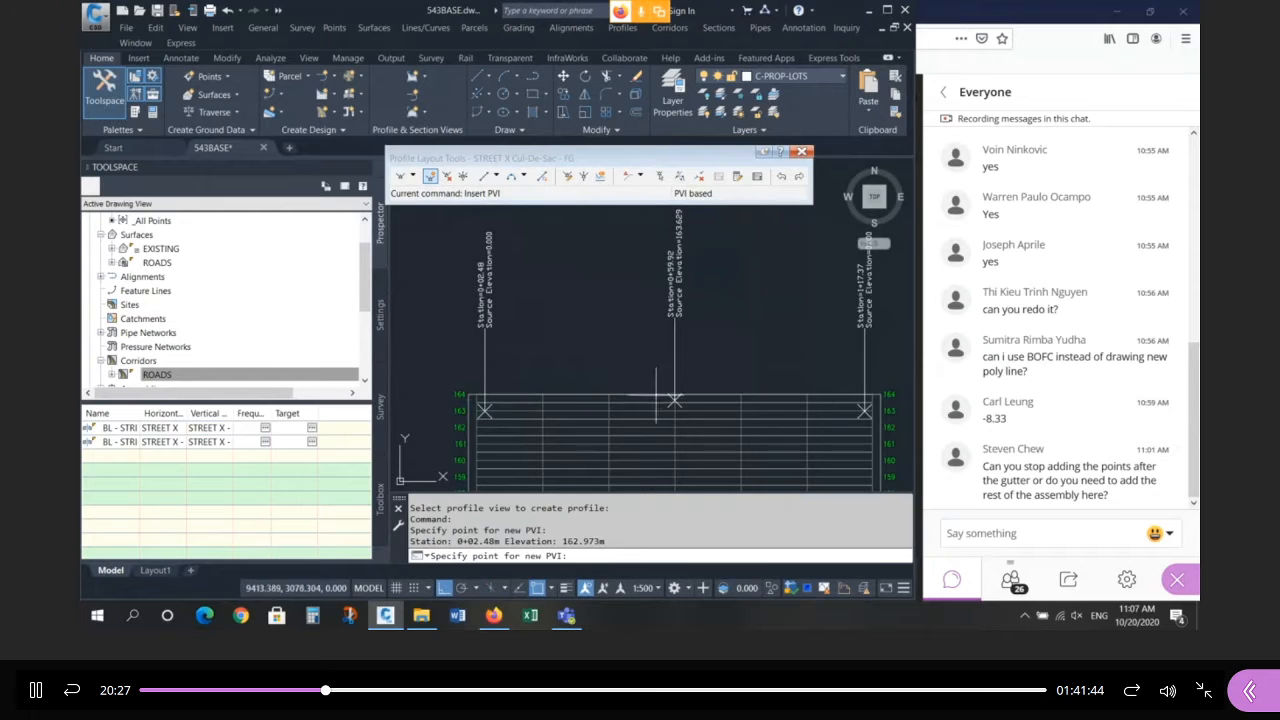
{"action": "left_click", "coordinate": [672, 400]}
{"action": "left_click", "coordinate": [864, 410]}
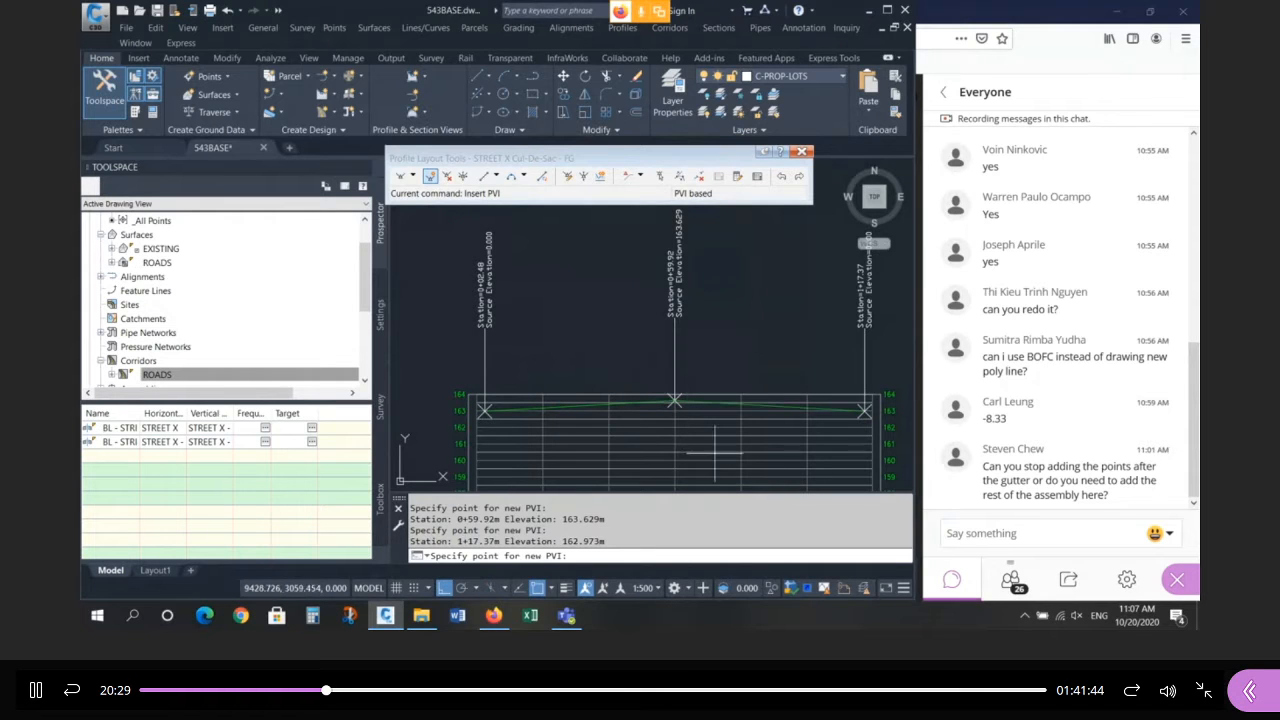
{"action": "scroll", "coordinate": [723, 450], "scroll_direction": "up", "scroll_amount": 2}
{"action": "scroll", "coordinate": [680, 347], "scroll_direction": "down", "scroll_amount": 2}
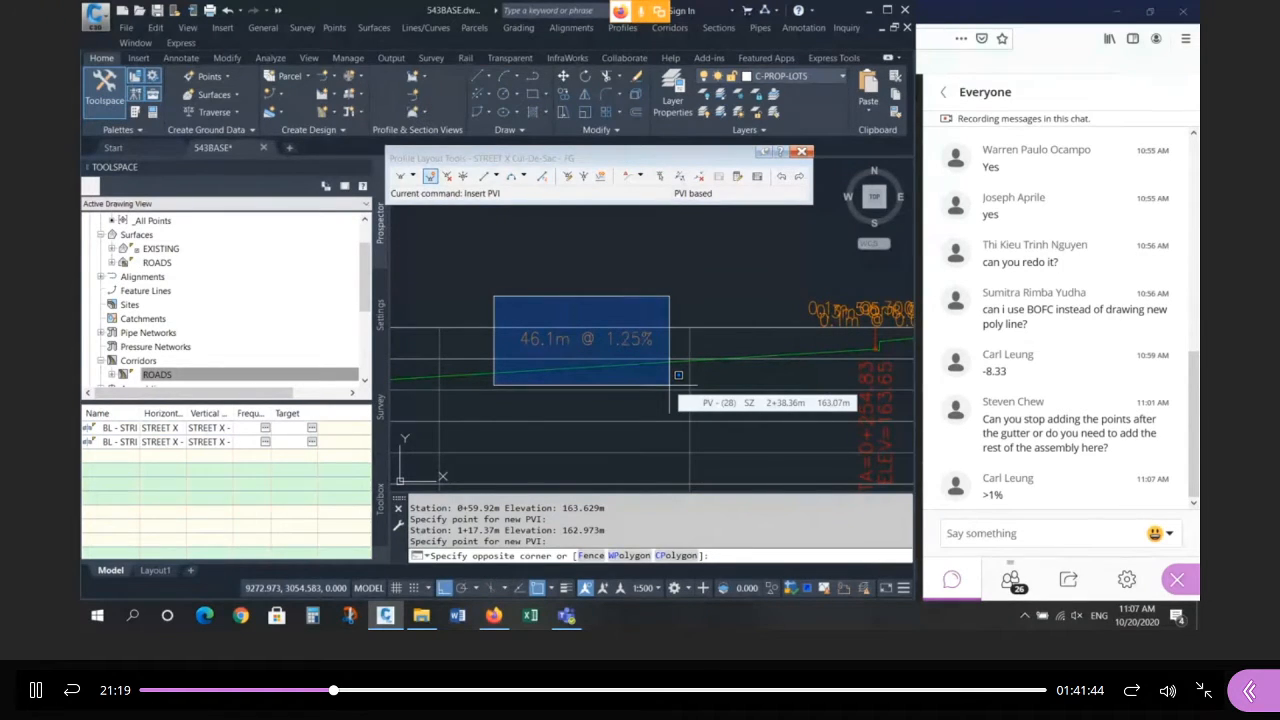
{"action": "key", "text": "Escape"}
{"action": "left_click", "coordinate": [596, 314]}
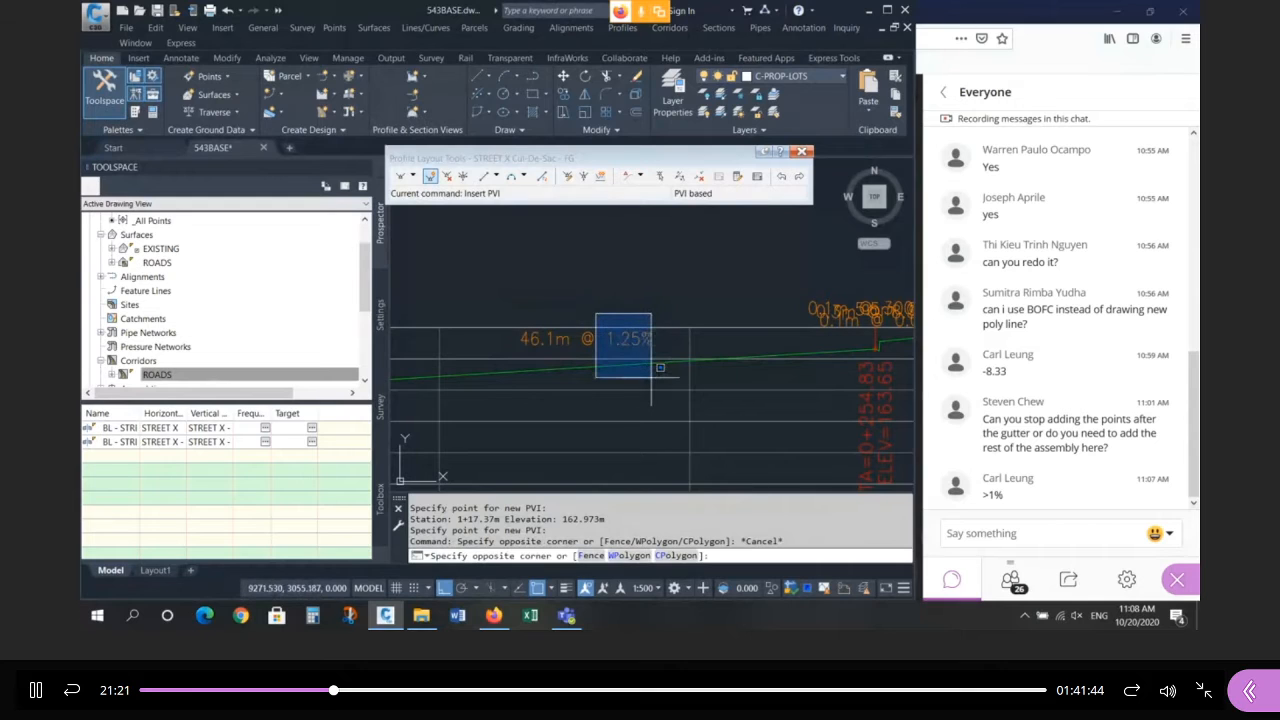
{"action": "key", "text": "Escape"}
{"action": "scroll", "coordinate": [533, 368], "scroll_direction": "down", "scroll_amount": 3}
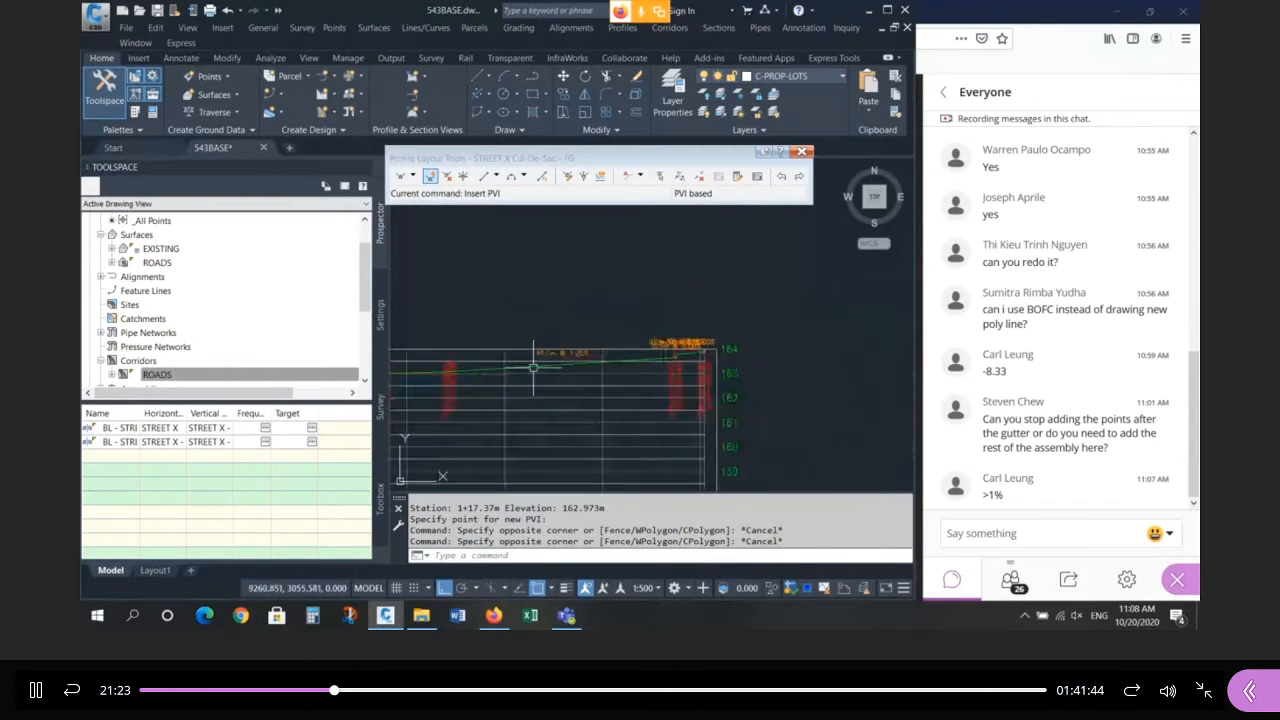
{"action": "scroll", "coordinate": [600, 345], "scroll_direction": "up", "scroll_amount": 2}
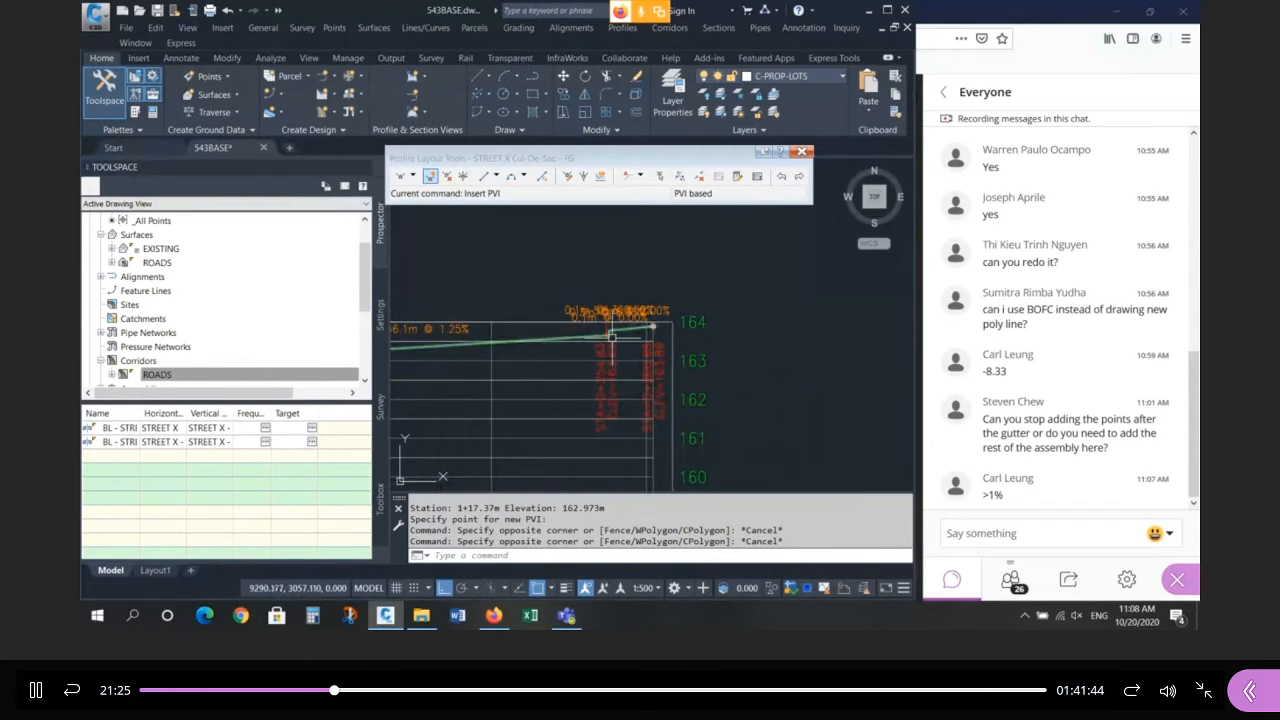
{"action": "scroll", "coordinate": [600, 340], "scroll_direction": "down", "scroll_amount": 4}
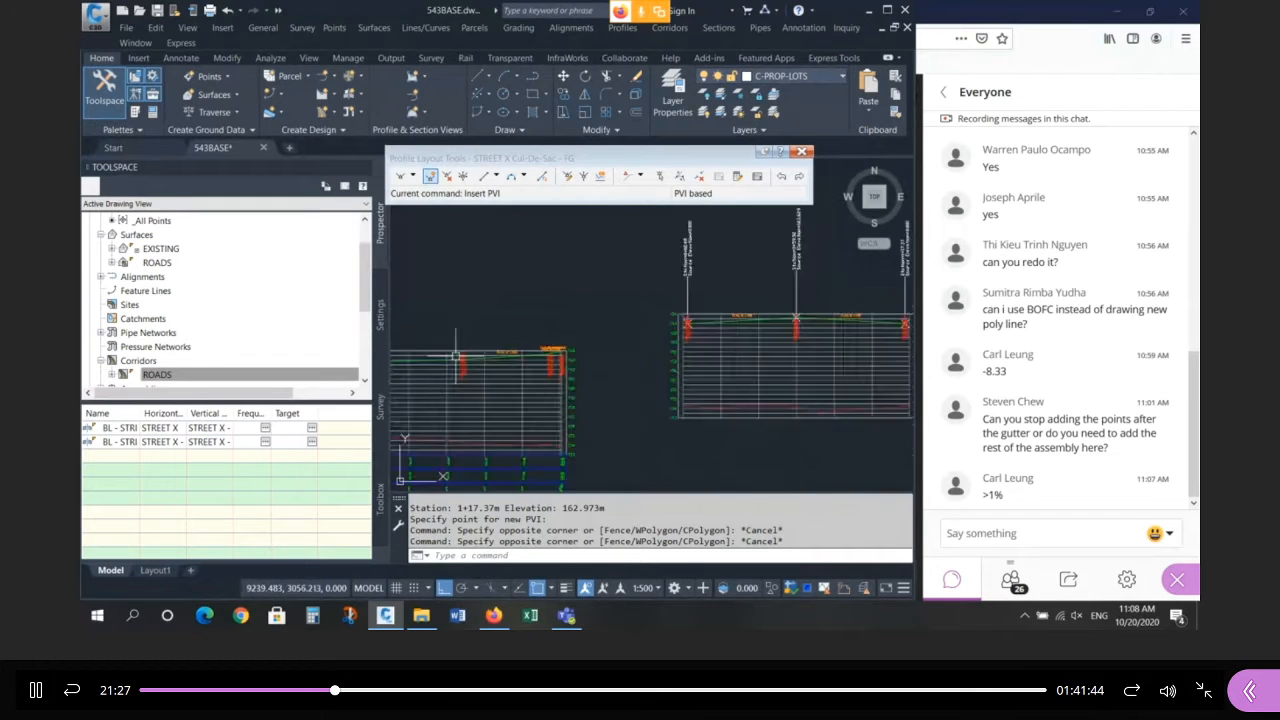
{"action": "scroll", "coordinate": [680, 335], "scroll_direction": "up", "scroll_amount": 4}
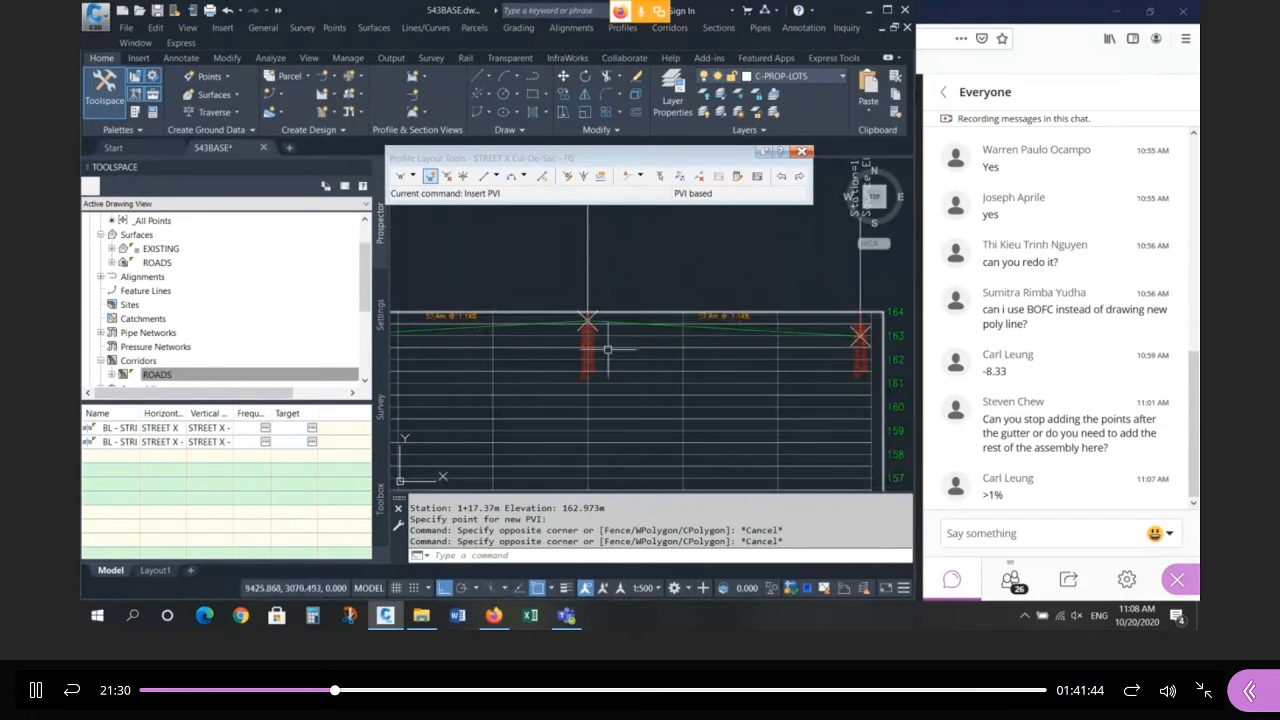
{"action": "middle_click_drag", "start_coordinate": [607, 349], "coordinate": [680, 325]}
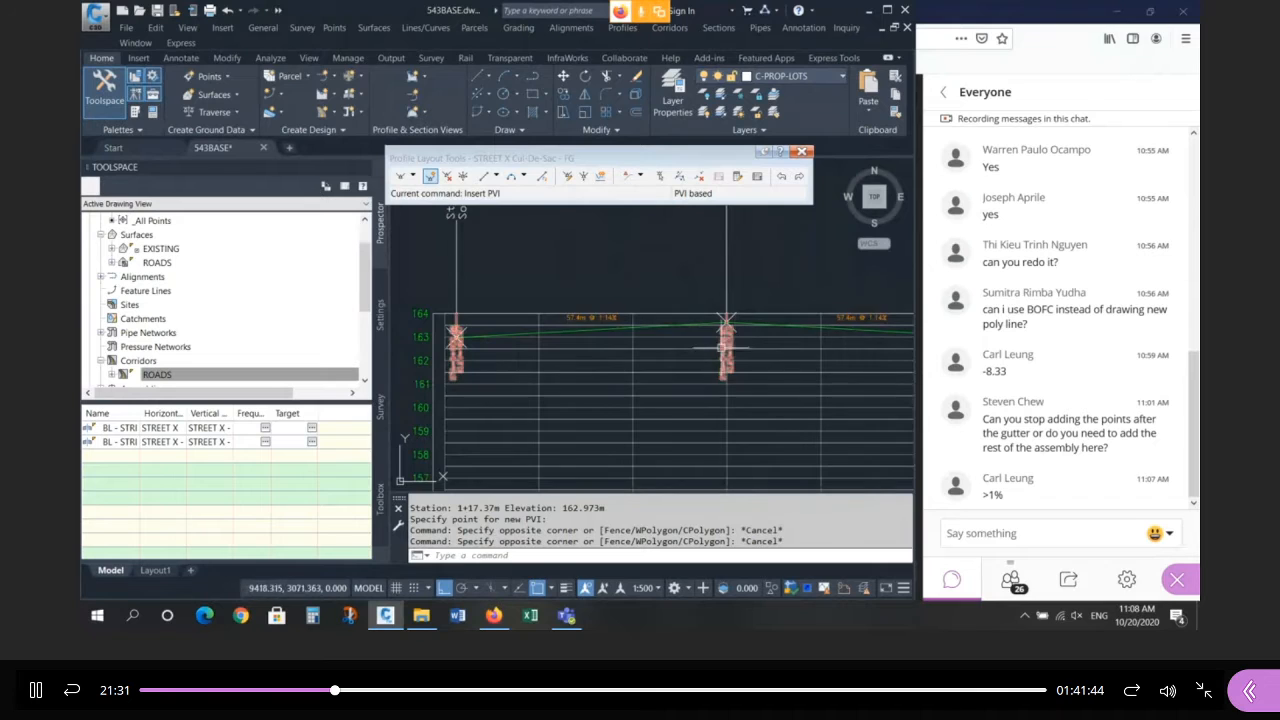
{"action": "scroll", "coordinate": [619, 356], "scroll_direction": "down", "scroll_amount": 2}
{"action": "scroll", "coordinate": [694, 343], "scroll_direction": "up", "scroll_amount": 2}
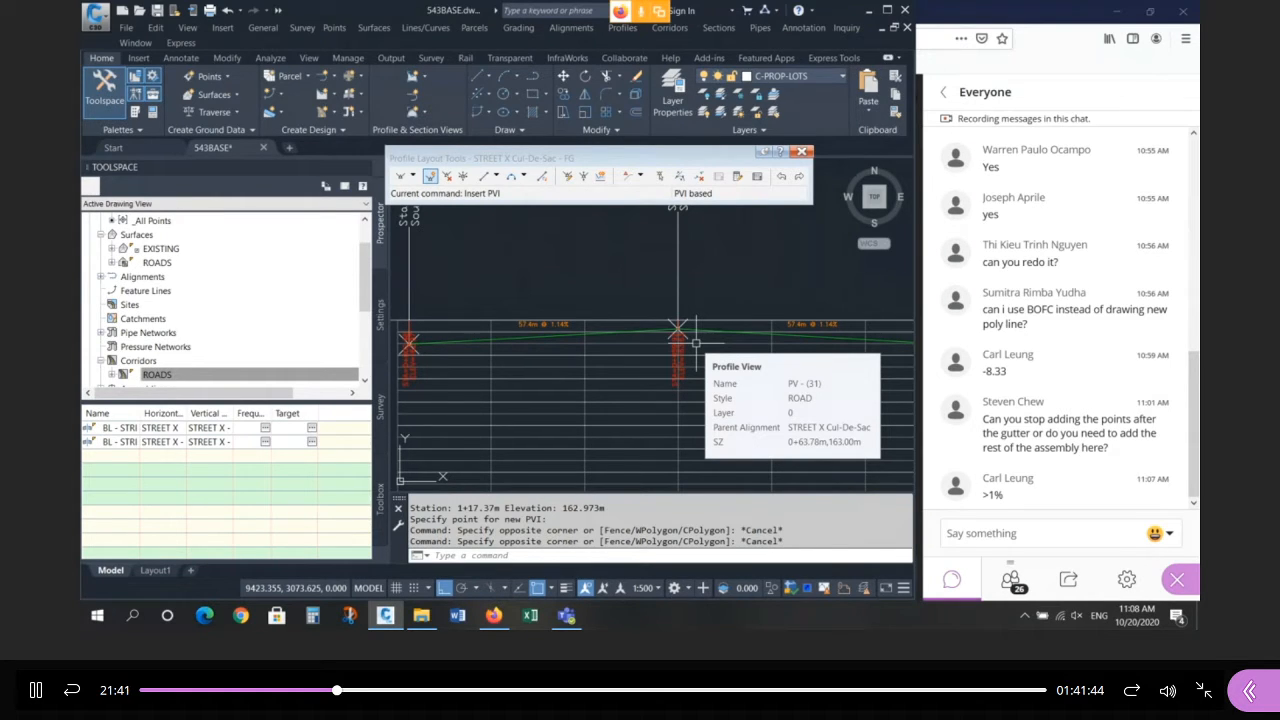
{"action": "scroll", "coordinate": [690, 345], "scroll_direction": "down", "scroll_amount": 8}
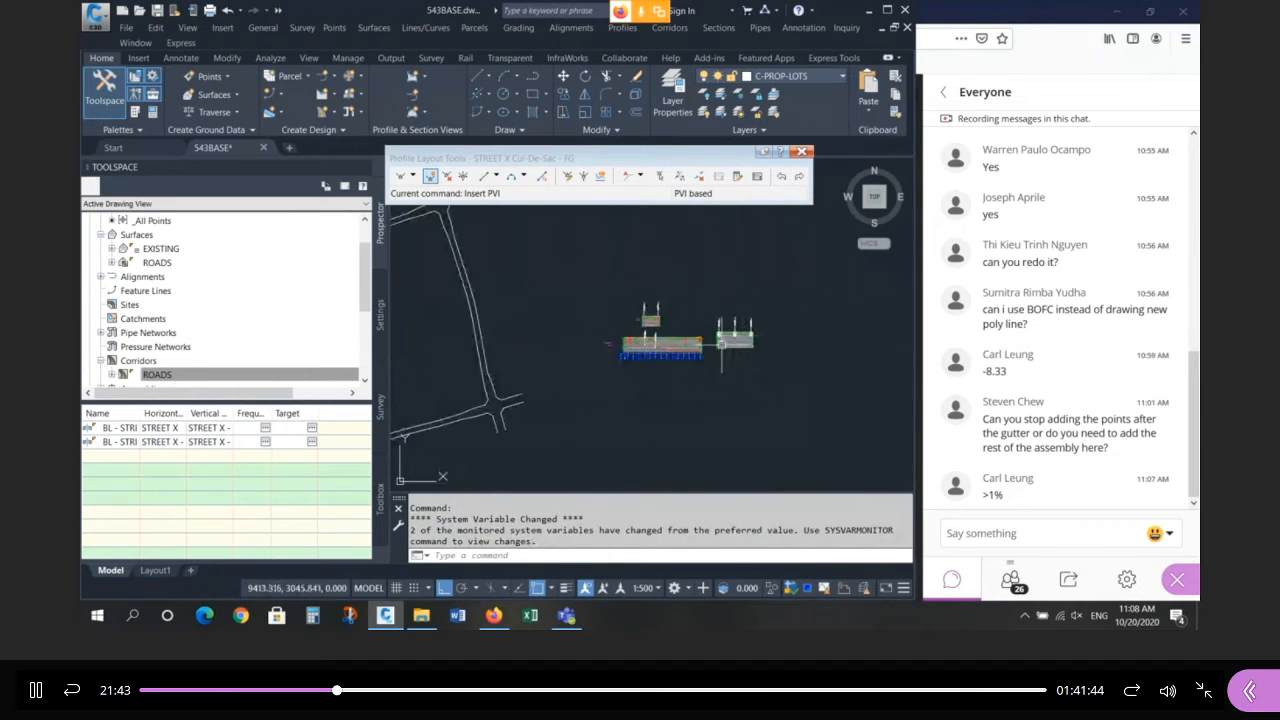
{"action": "scroll", "coordinate": [615, 385], "scroll_direction": "up", "scroll_amount": 8}
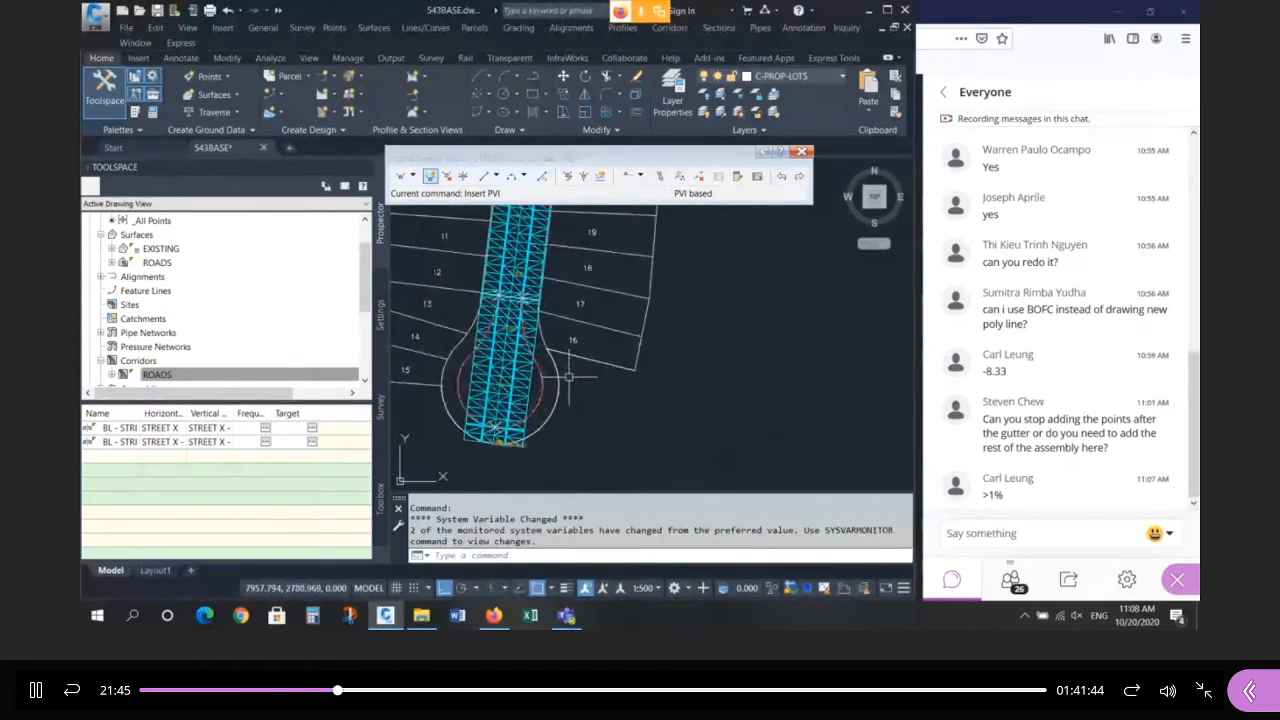
{"action": "scroll", "coordinate": [553, 398], "scroll_direction": "up", "scroll_amount": 4}
{"action": "left_click", "coordinate": [530, 417]}
{"action": "scroll", "coordinate": [470, 408], "scroll_direction": "down", "scroll_amount": 10}
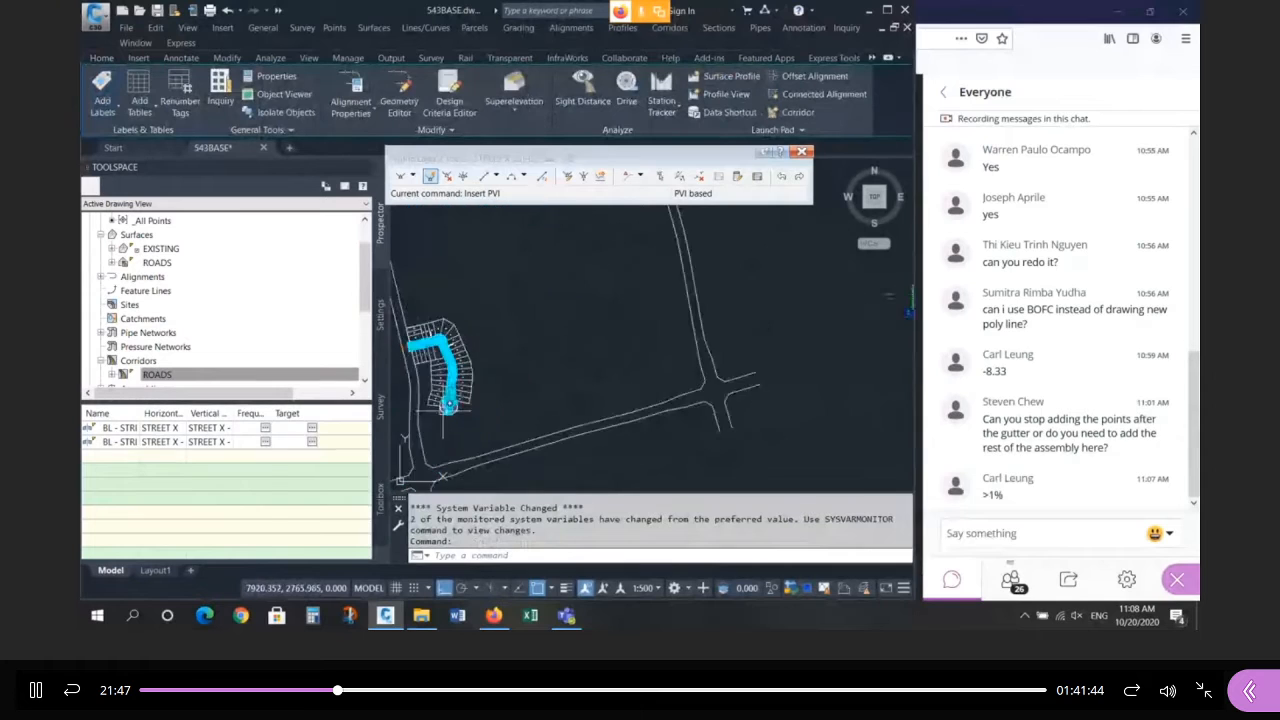
{"action": "scroll", "coordinate": [732, 340], "scroll_direction": "up", "scroll_amount": 8}
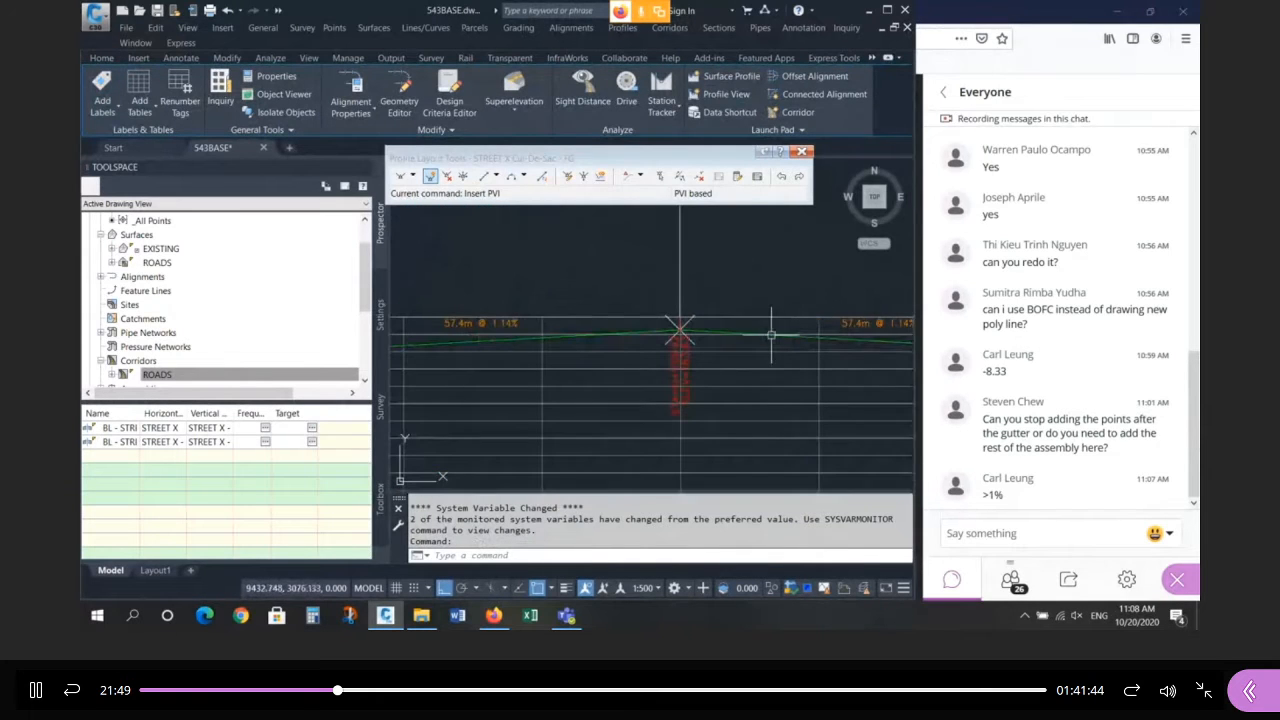
{"action": "scroll", "coordinate": [783, 351], "scroll_direction": "down", "scroll_amount": 6}
{"action": "scroll", "coordinate": [560, 340], "scroll_direction": "up", "scroll_amount": 6}
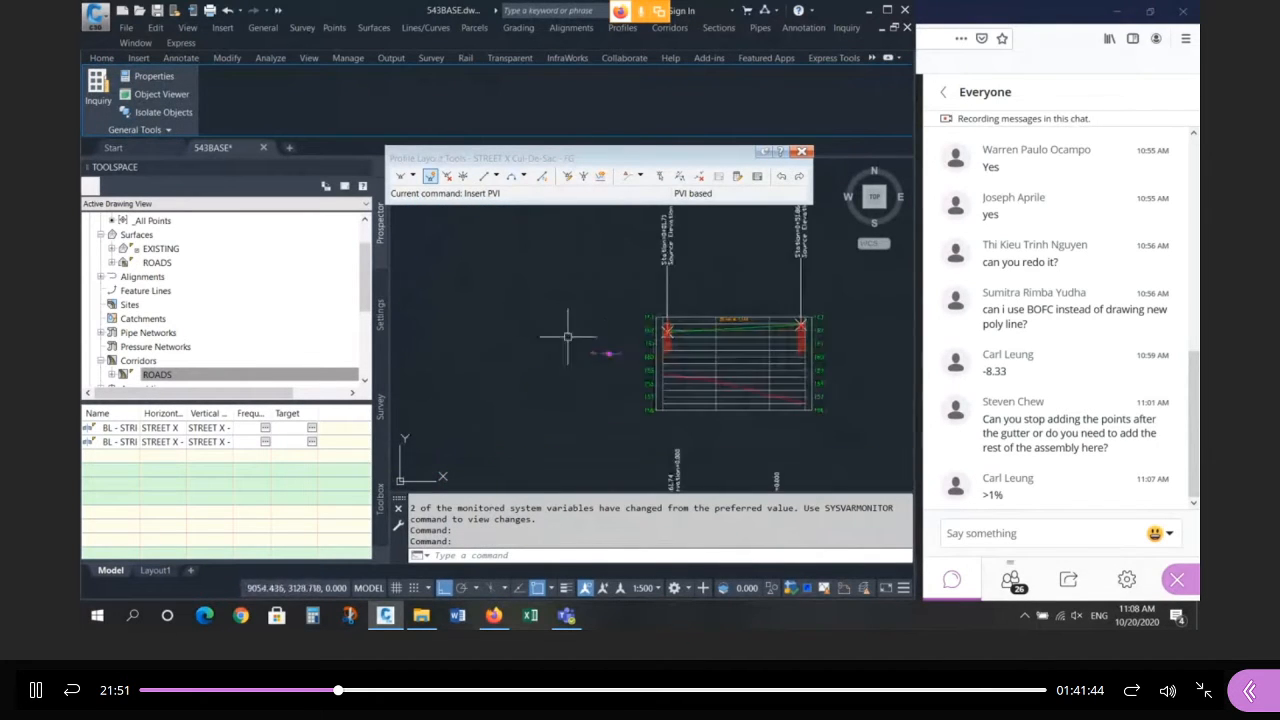
{"action": "scroll", "coordinate": [614, 355], "scroll_direction": "up", "scroll_amount": 4}
{"action": "left_click", "coordinate": [614, 352]}
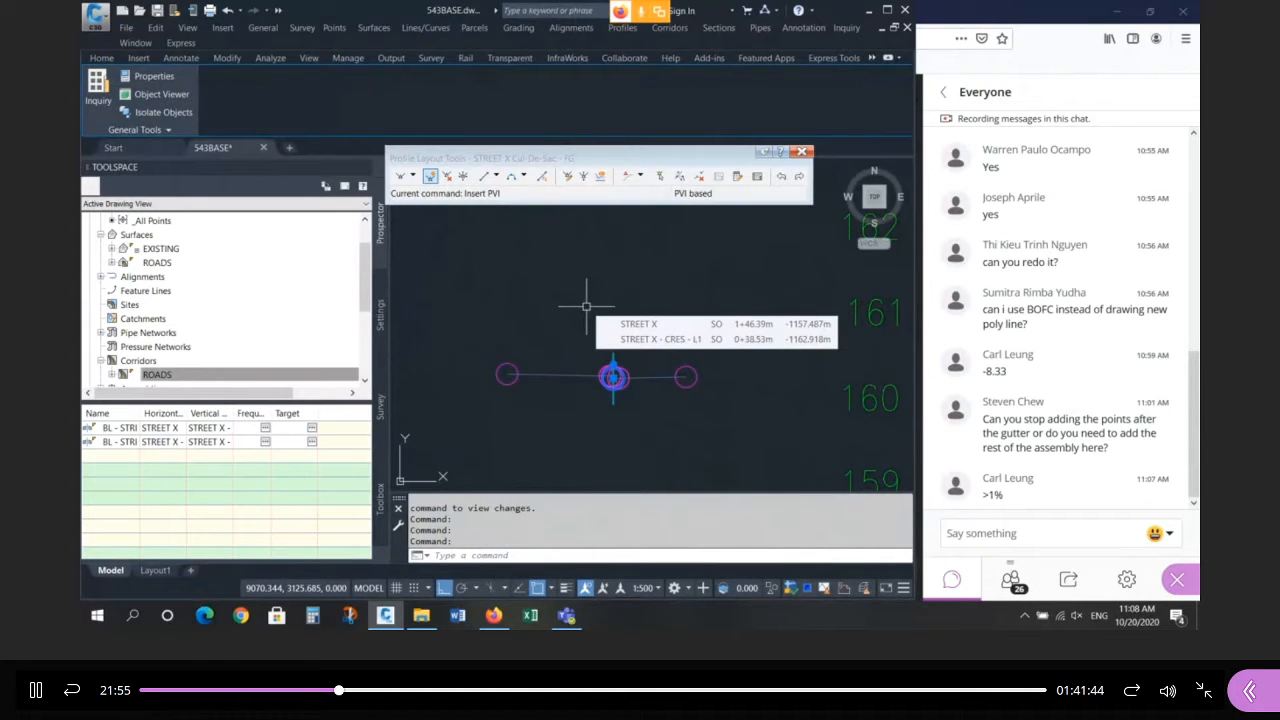
{"action": "key", "text": "Escape"}
{"action": "key", "text": "Escape"}
{"action": "key", "text": "Escape"}
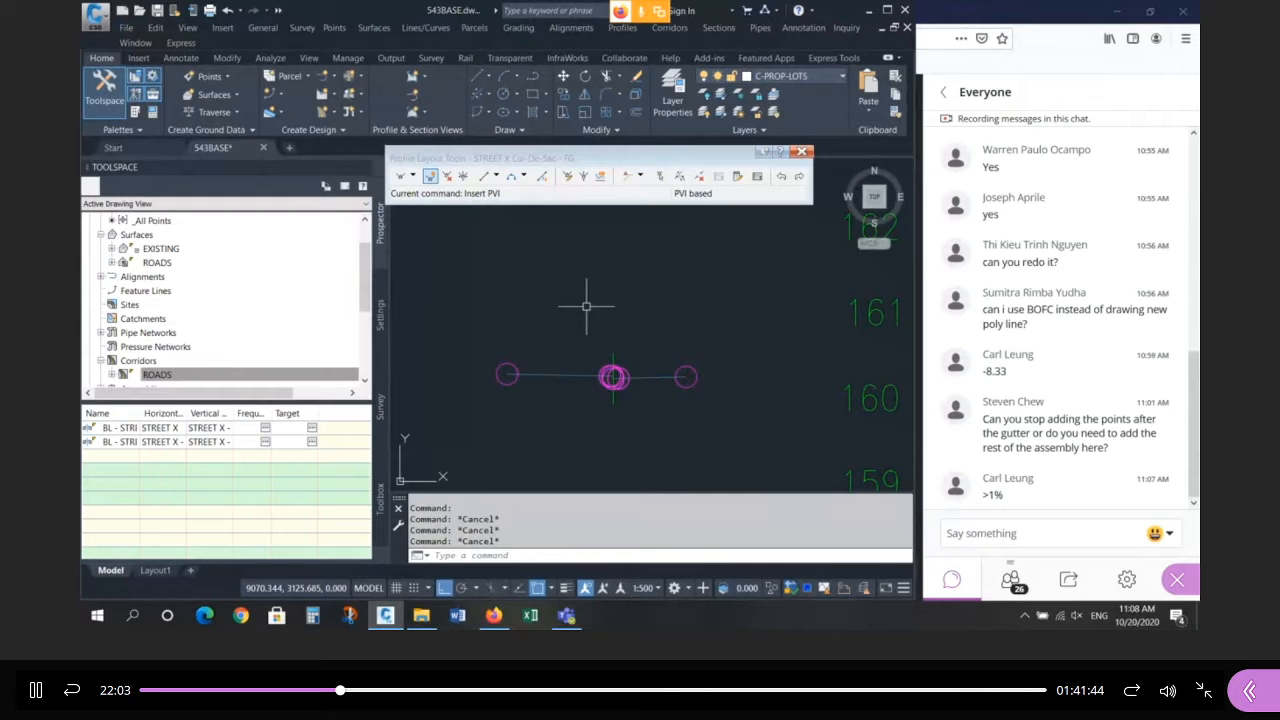
{"action": "scroll", "coordinate": [614, 376], "scroll_direction": "down", "scroll_amount": 5}
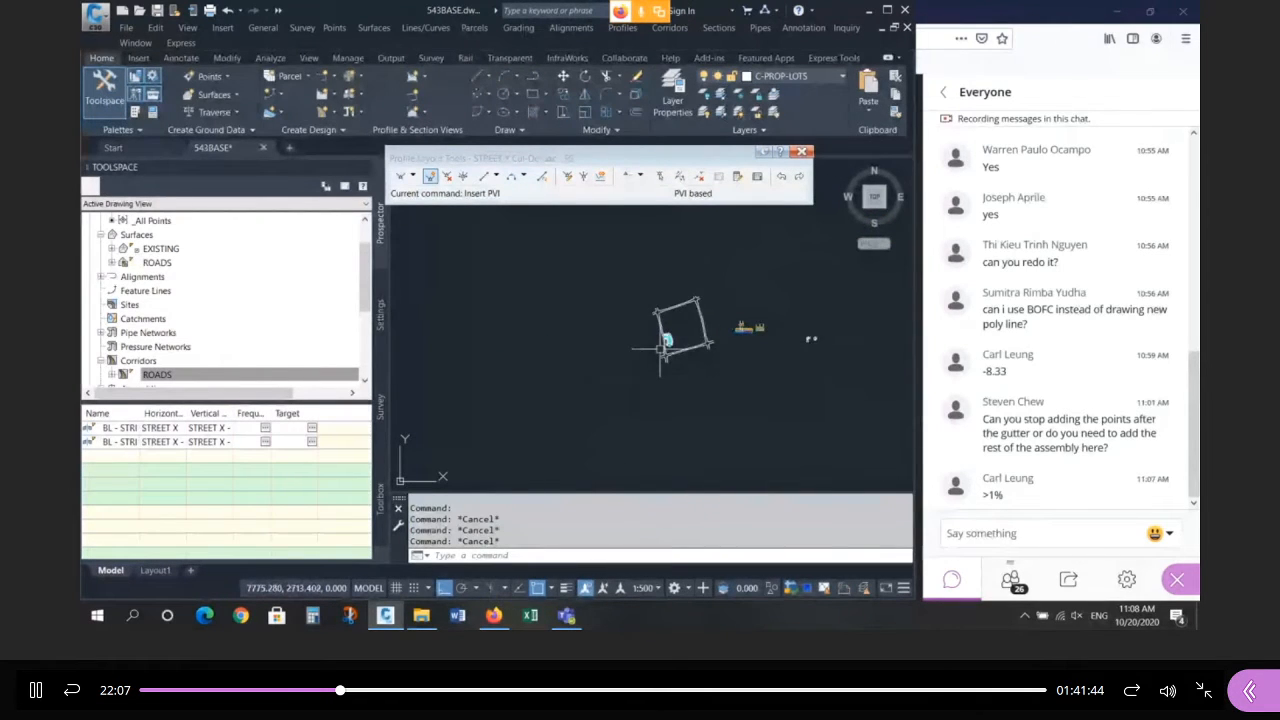
{"action": "scroll", "coordinate": [660, 345], "scroll_direction": "up", "scroll_amount": 5}
Set the ROADS surface style to NO-DISPLAY in its Surface Properties.
{"action": "left_click", "coordinate": [614, 342]}
{"action": "right_click", "coordinate": [615, 340]}
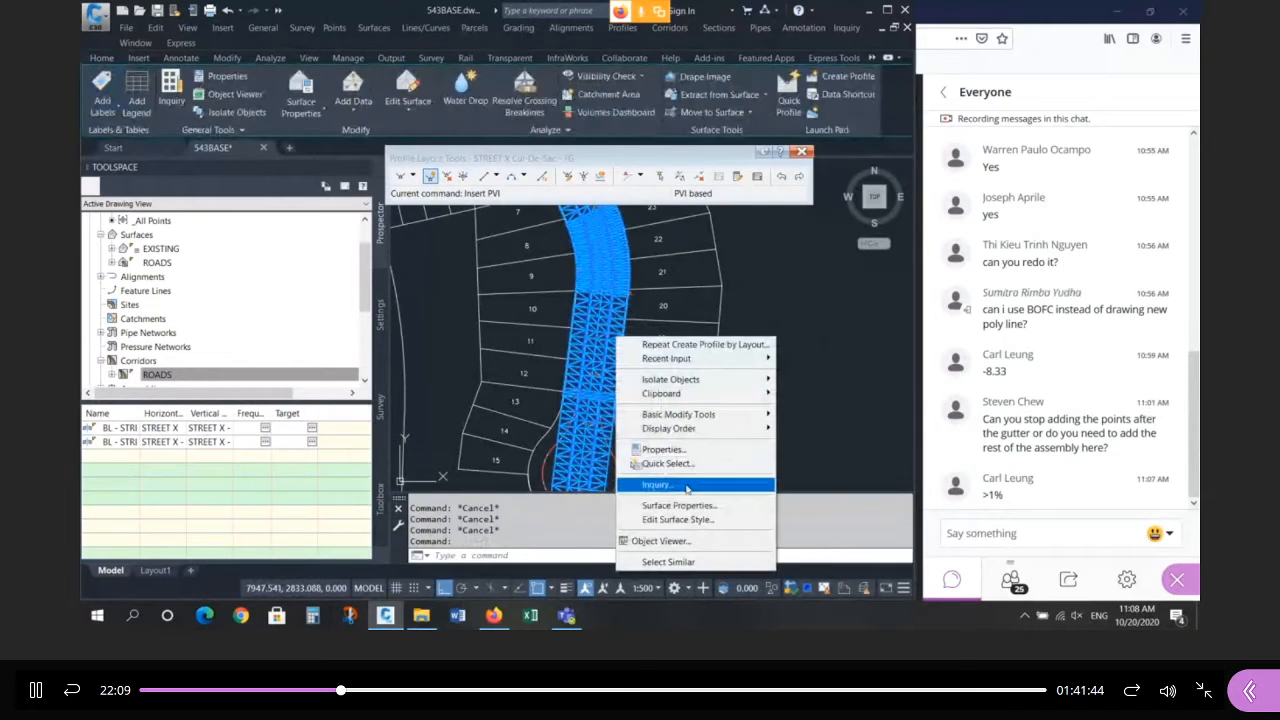
{"action": "left_click", "coordinate": [680, 505]}
{"action": "left_click", "coordinate": [268, 204]}
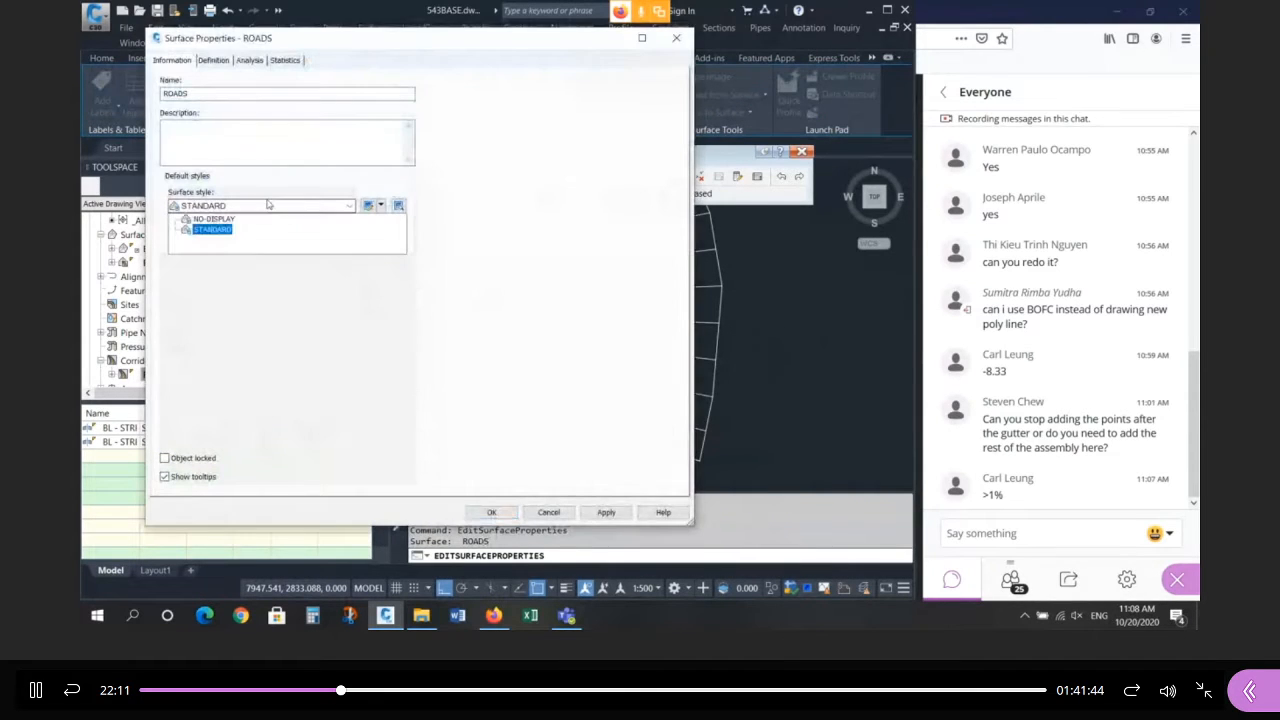
{"action": "left_click", "coordinate": [226, 220]}
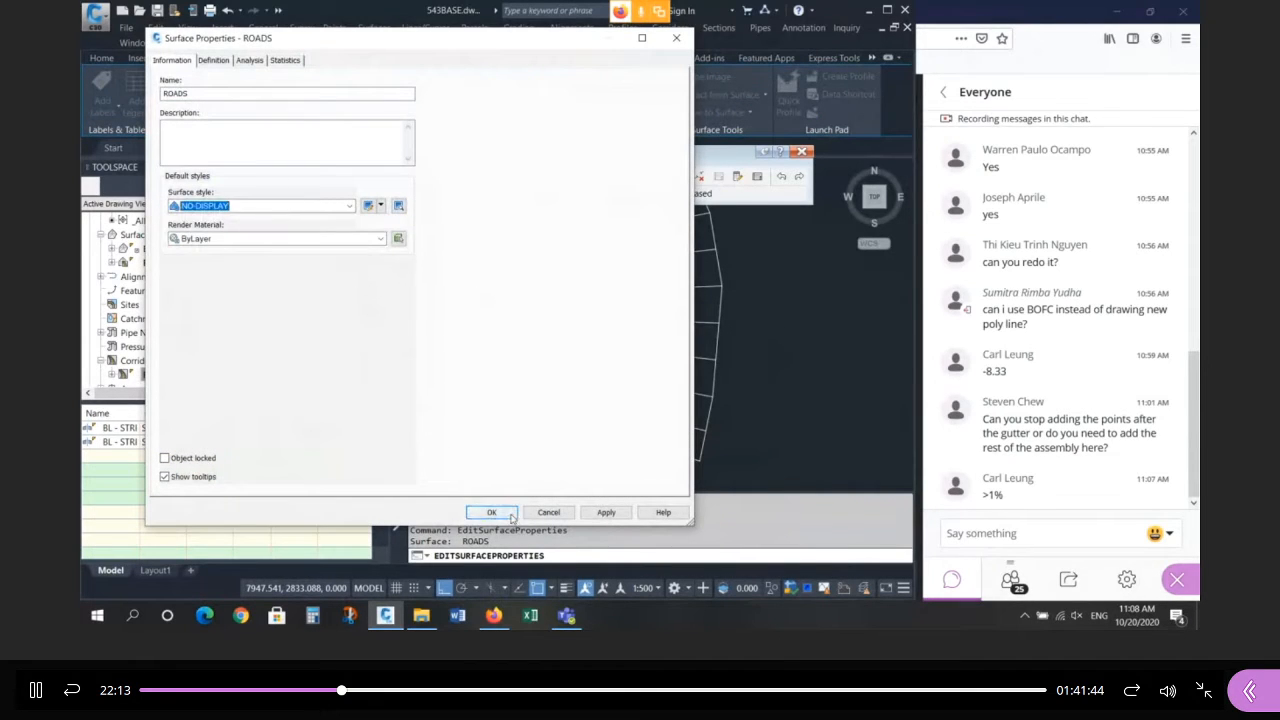
{"action": "left_click", "coordinate": [491, 512]}
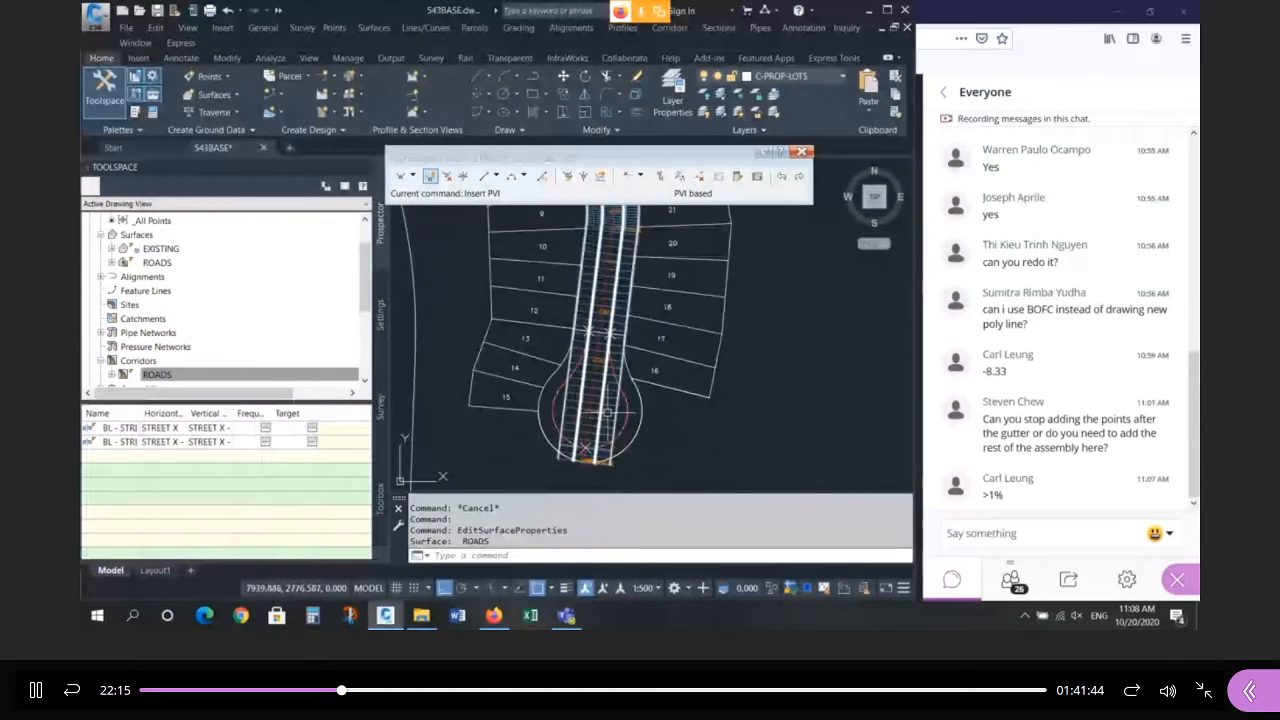
{"action": "scroll", "coordinate": [607, 411], "scroll_direction": "up", "scroll_amount": 2}
Grab the ROADS corridor's end grip to trial-stretch it across the cul-de-sac.
{"action": "left_click", "coordinate": [593, 342]}
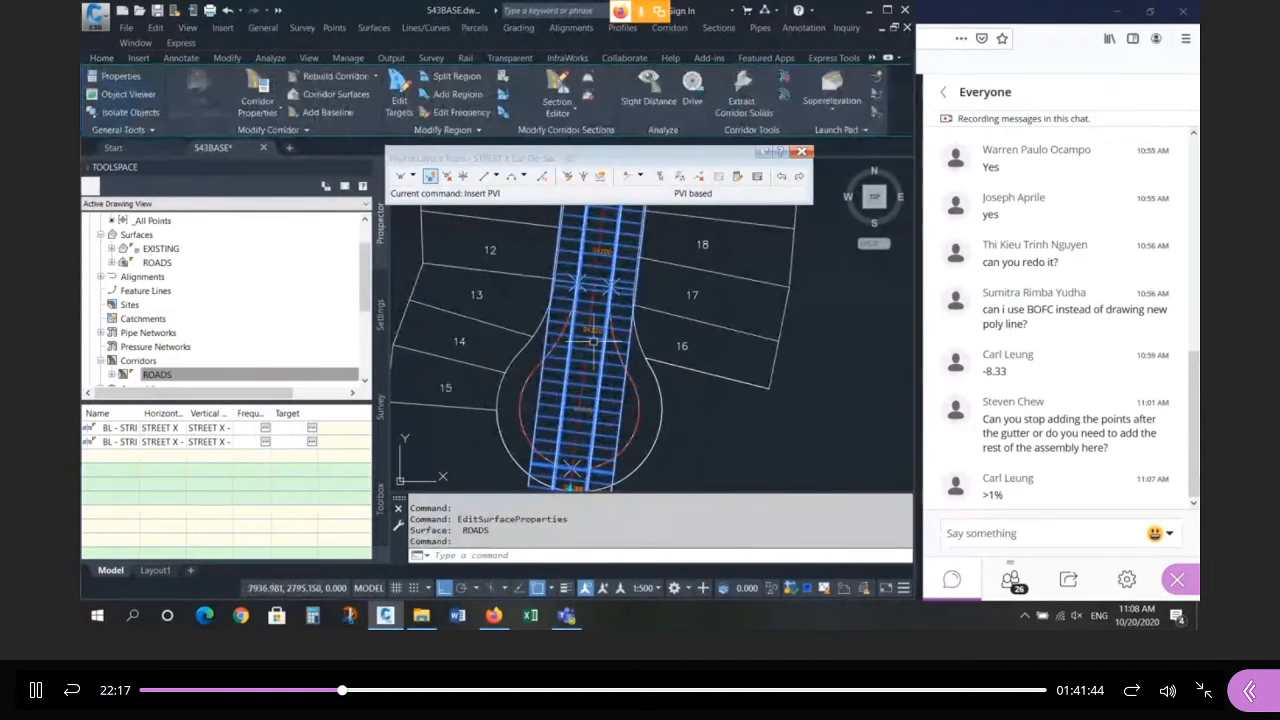
{"action": "middle_click_drag", "start_coordinate": [607, 298], "coordinate": [560, 321]}
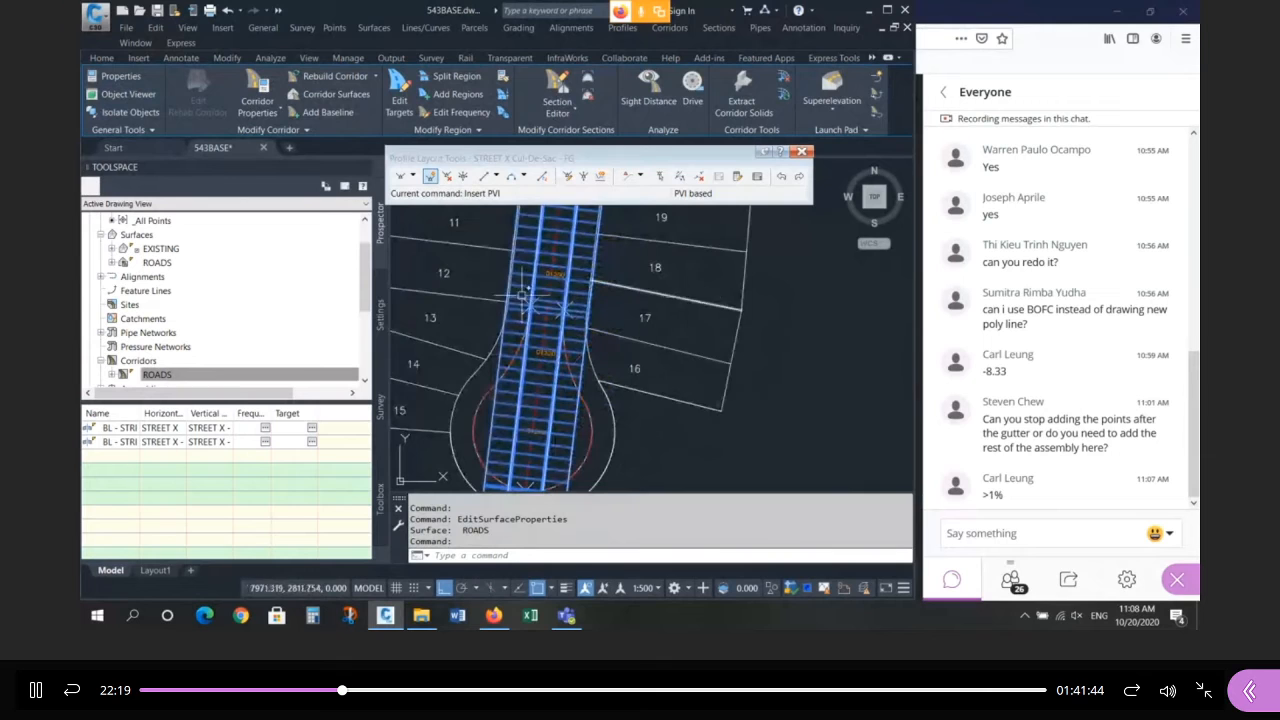
{"action": "scroll", "coordinate": [522, 294], "scroll_direction": "down", "scroll_amount": 2}
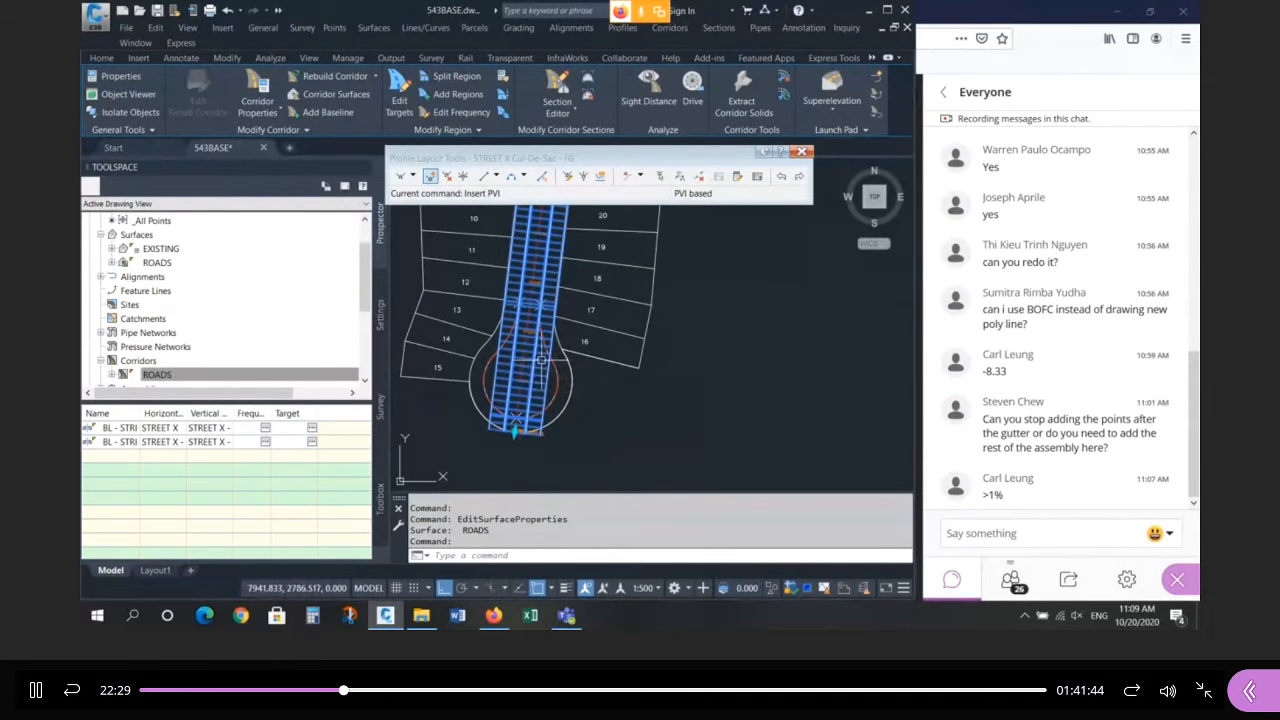
{"action": "left_click", "coordinate": [514, 430]}
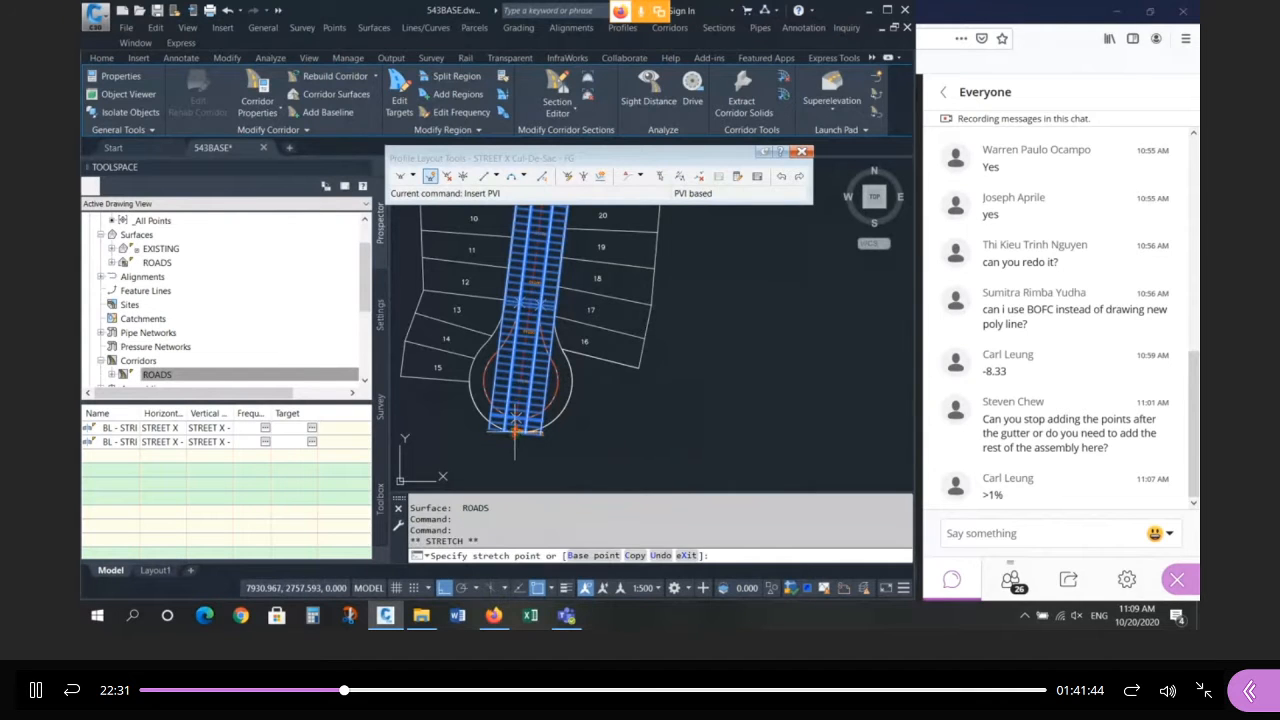
{"action": "scroll", "coordinate": [535, 305], "scroll_direction": "up", "scroll_amount": 5}
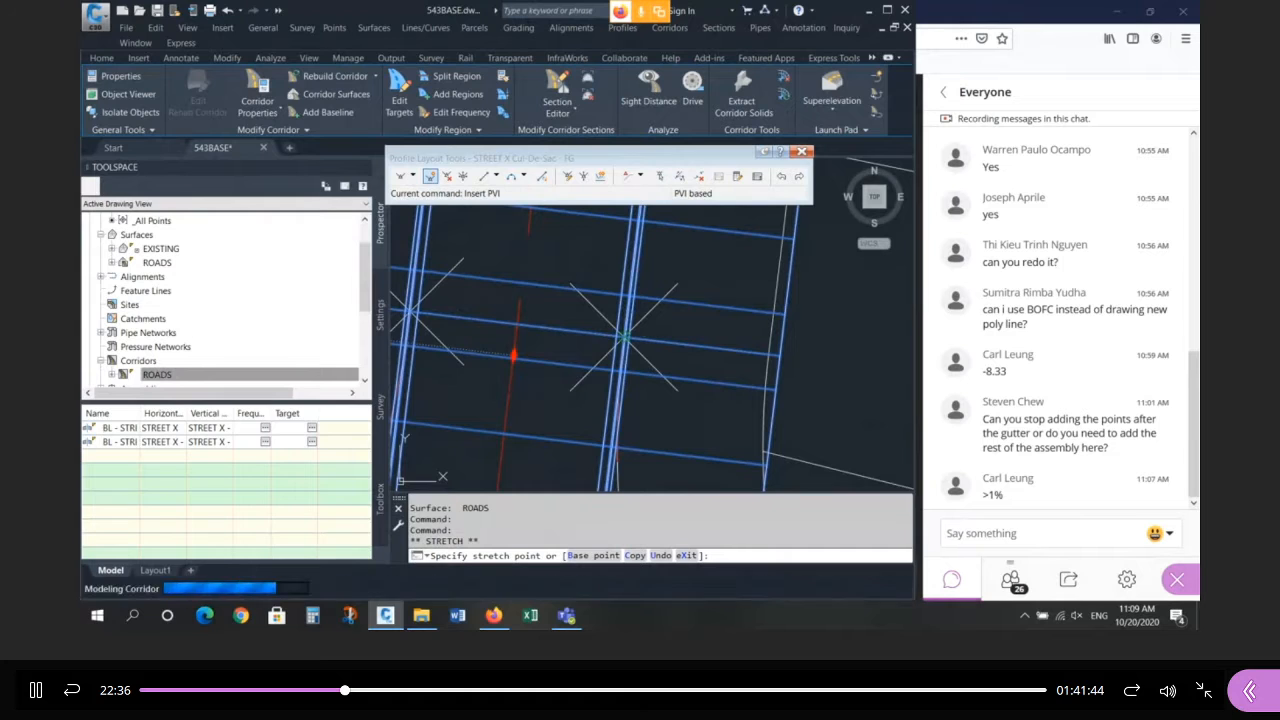
{"action": "scroll", "coordinate": [622, 336], "scroll_direction": "down", "scroll_amount": 5}
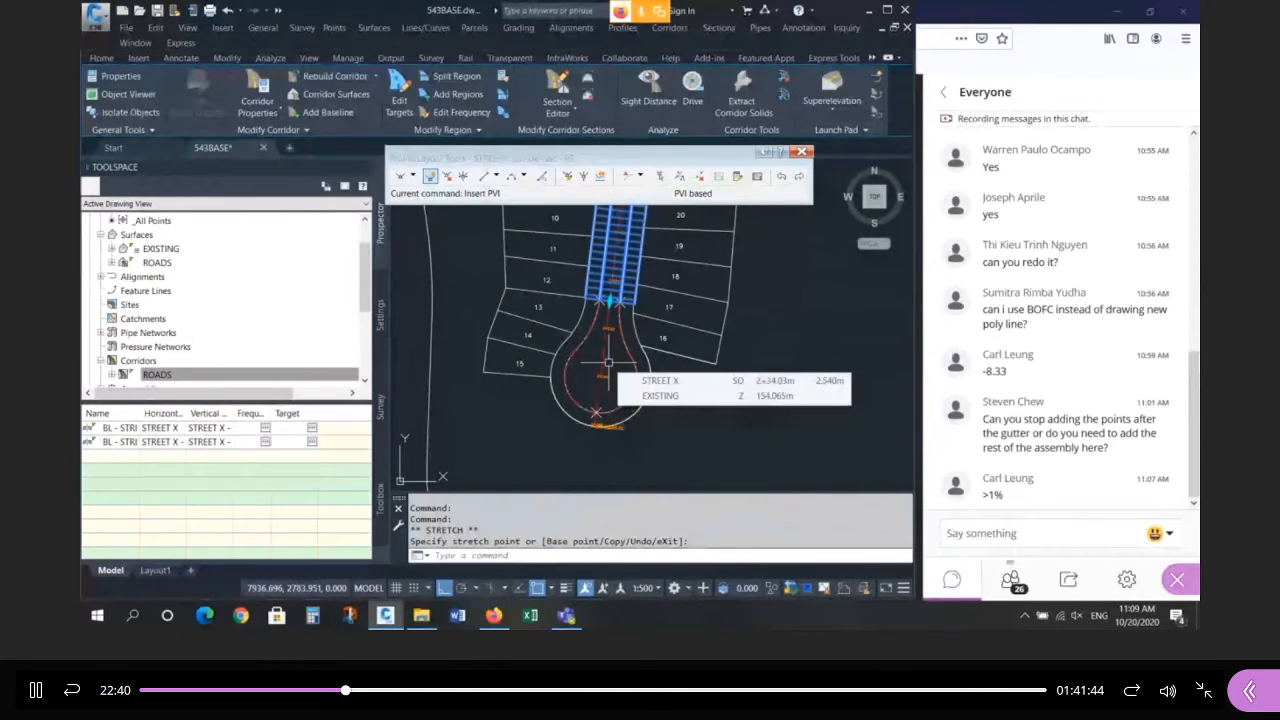
Undo the corridor end stretch with U twice and reselect the ROADS corridor.
{"action": "key", "text": "Escape"}
{"action": "type", "text": "u"}
{"action": "key", "text": "Return"}
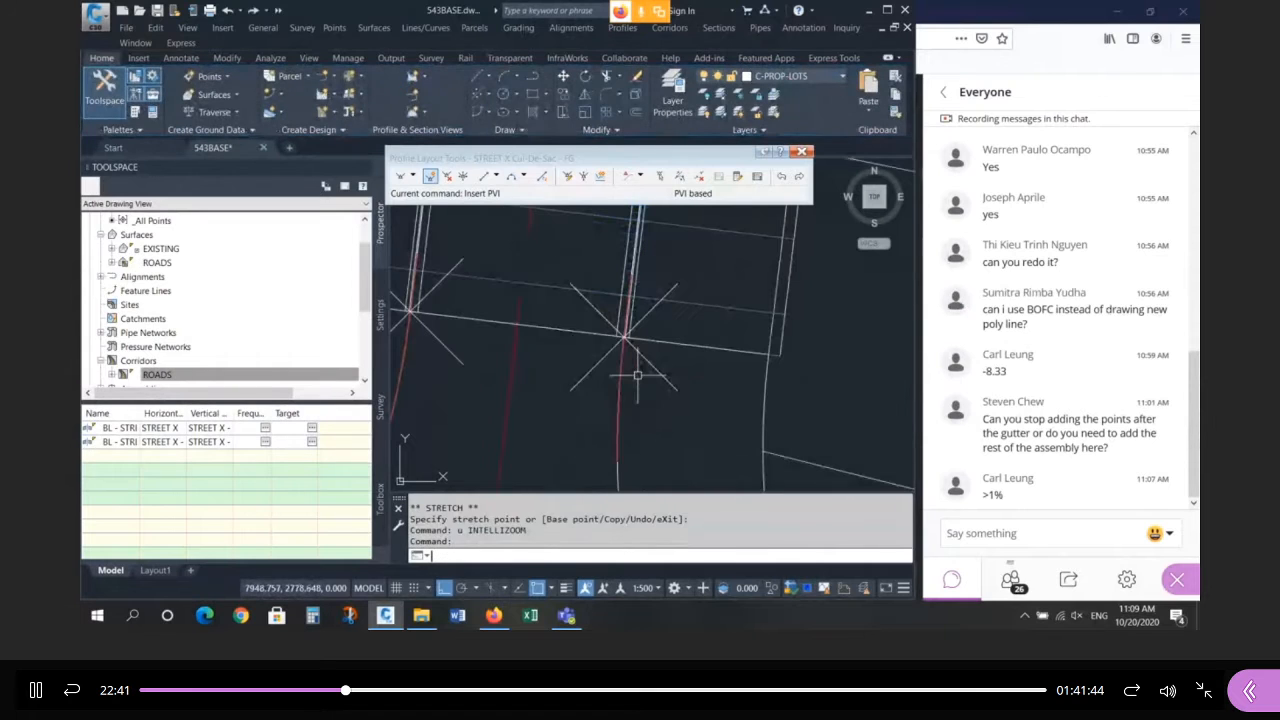
{"action": "type", "text": "u"}
{"action": "key", "text": "Return"}
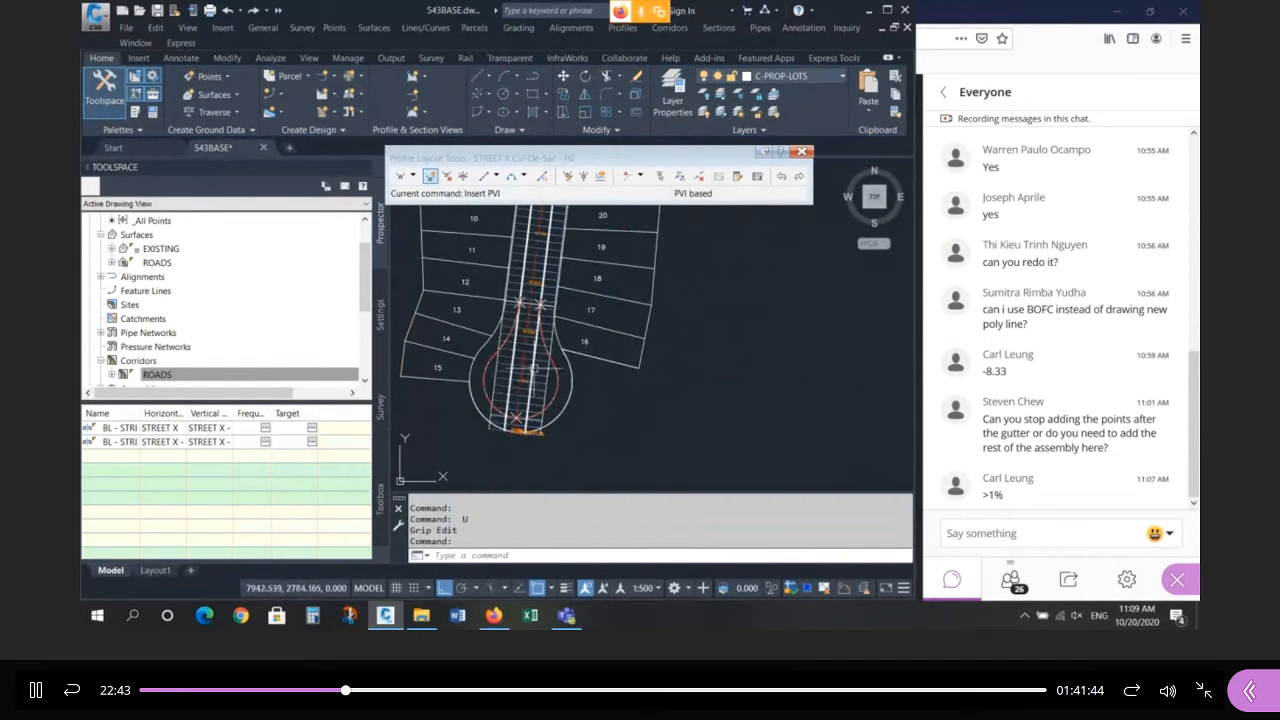
{"action": "left_click", "coordinate": [540, 374]}
In ROADS Corridor Properties, start a Split Region on region RG - 20m ROW - (36).
{"action": "right_click", "coordinate": [545, 378]}
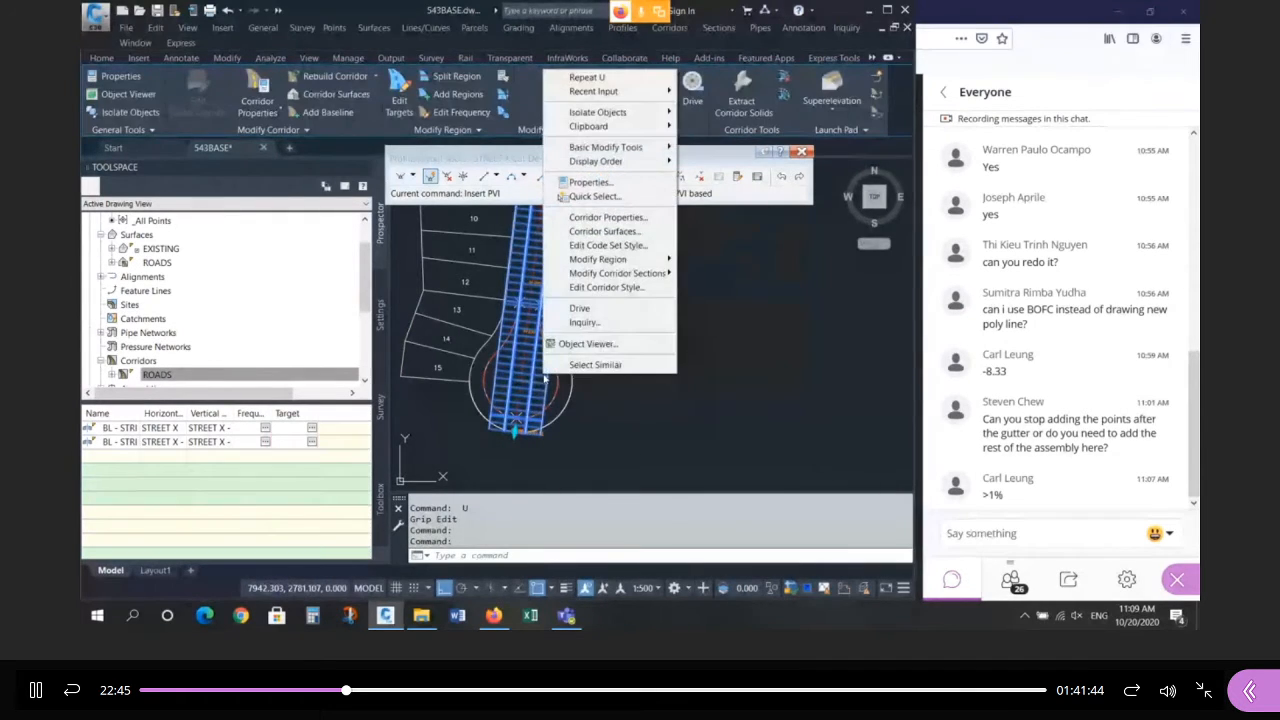
{"action": "left_click", "coordinate": [622, 219]}
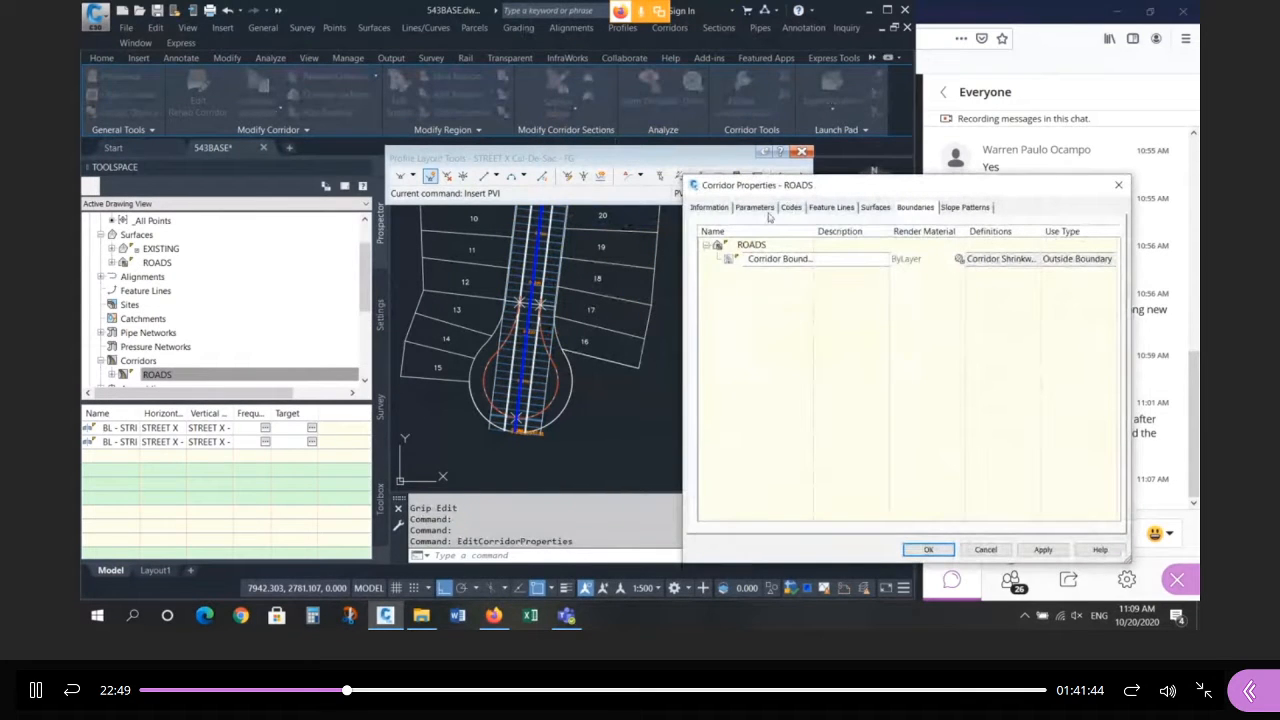
{"action": "left_click", "coordinate": [755, 207]}
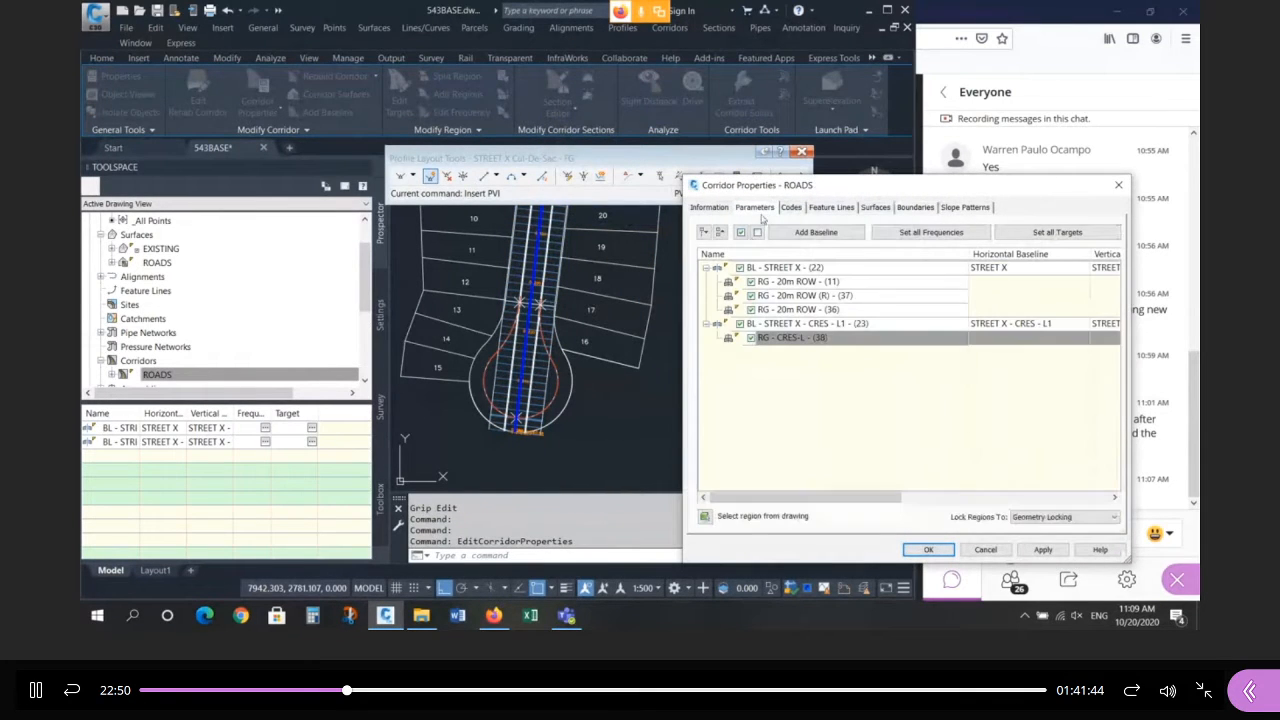
{"action": "left_click", "coordinate": [777, 310]}
{"action": "right_click", "coordinate": [786, 310]}
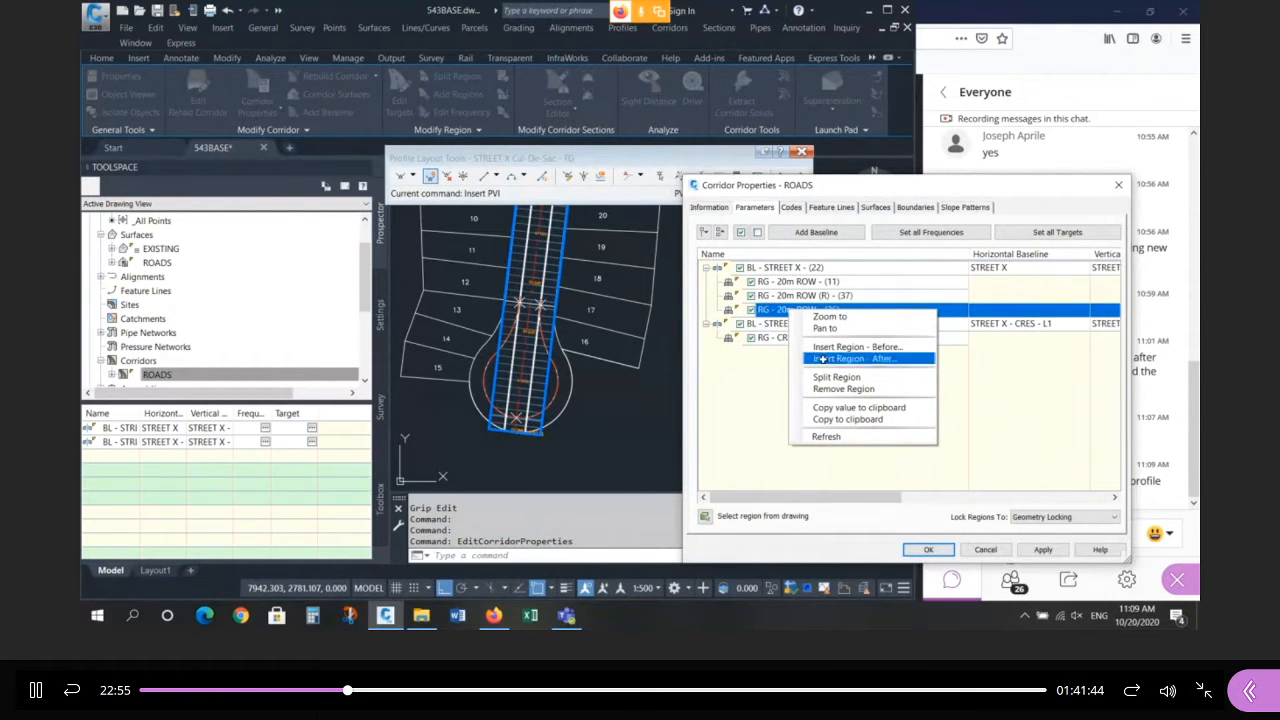
{"action": "left_click", "coordinate": [843, 377]}
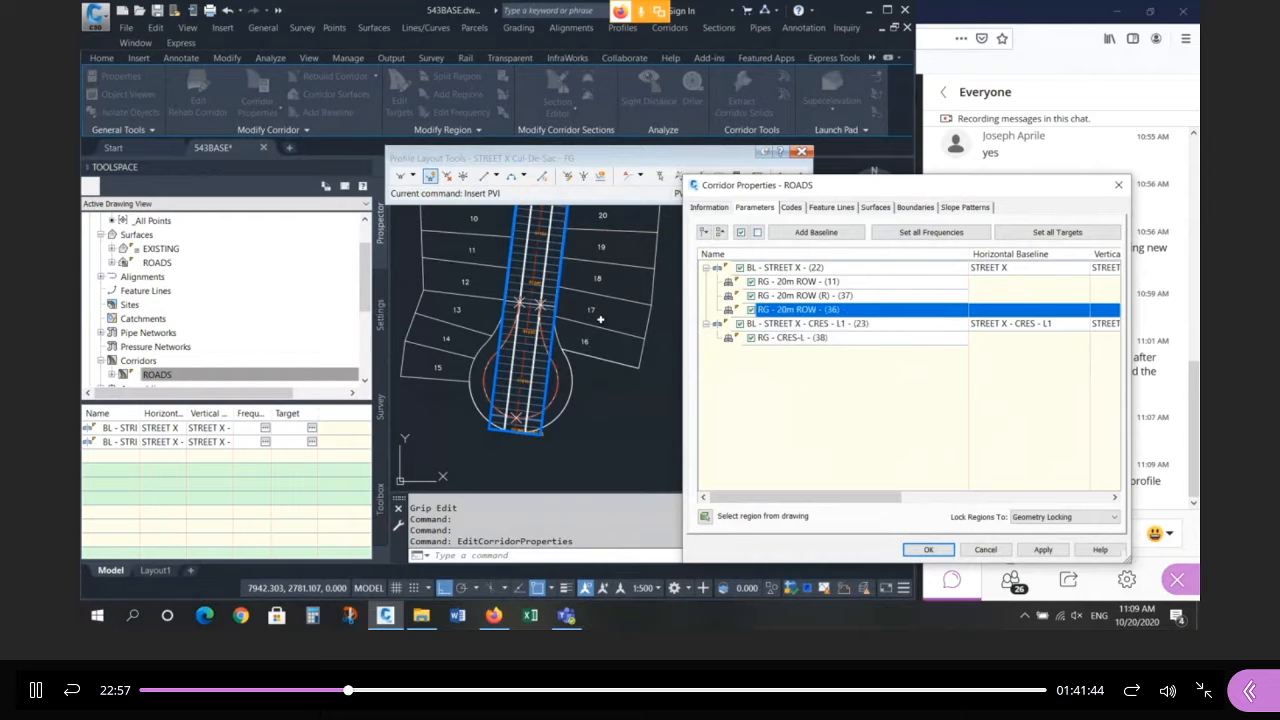
Split the region at station 2+08.64m and apply the corridor changes.
{"action": "scroll", "coordinate": [550, 306], "scroll_direction": "up", "scroll_amount": 6}
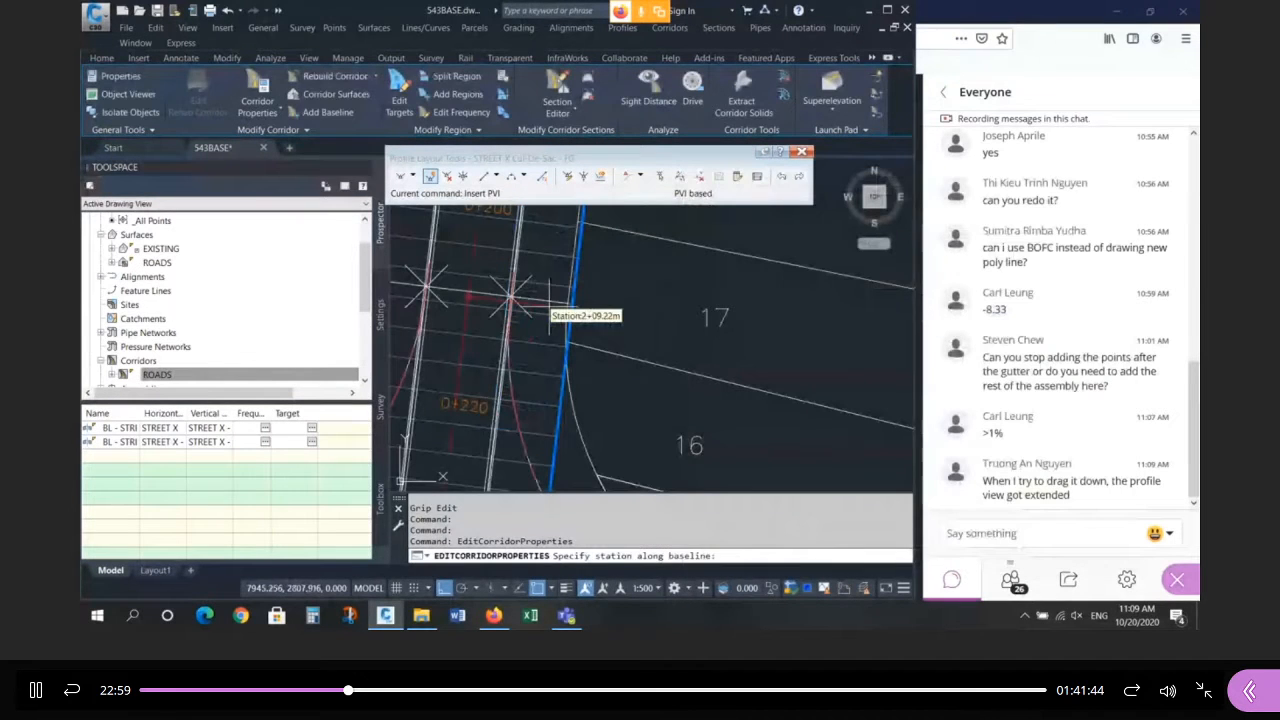
{"action": "left_click", "coordinate": [470, 298]}
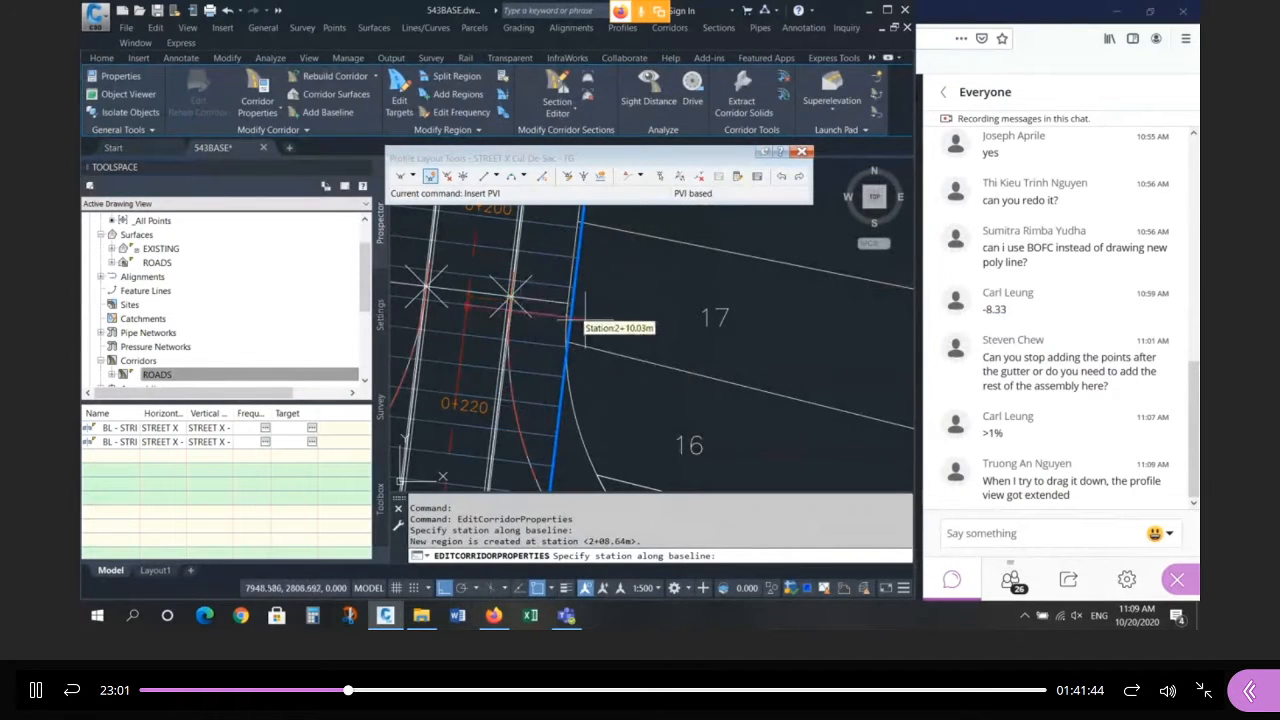
{"action": "scroll", "coordinate": [585, 318], "scroll_direction": "down", "scroll_amount": 5}
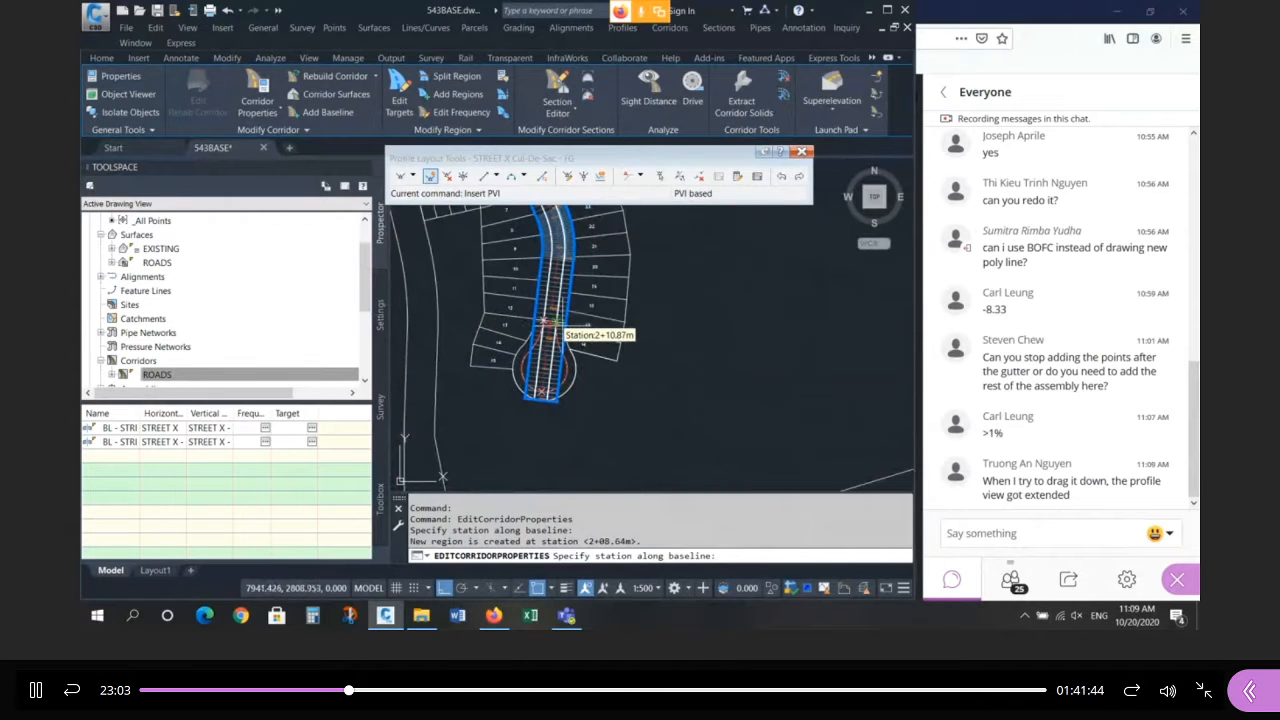
{"action": "key", "text": "Return"}
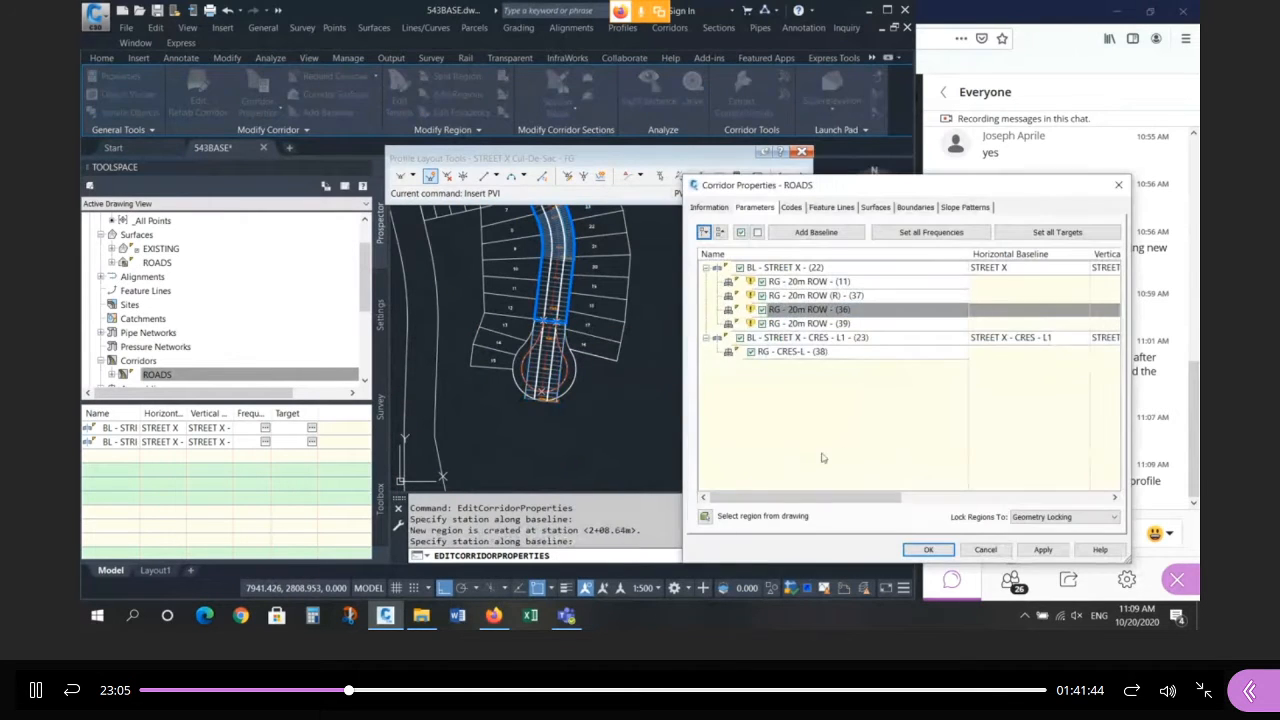
{"action": "left_click", "coordinate": [925, 550]}
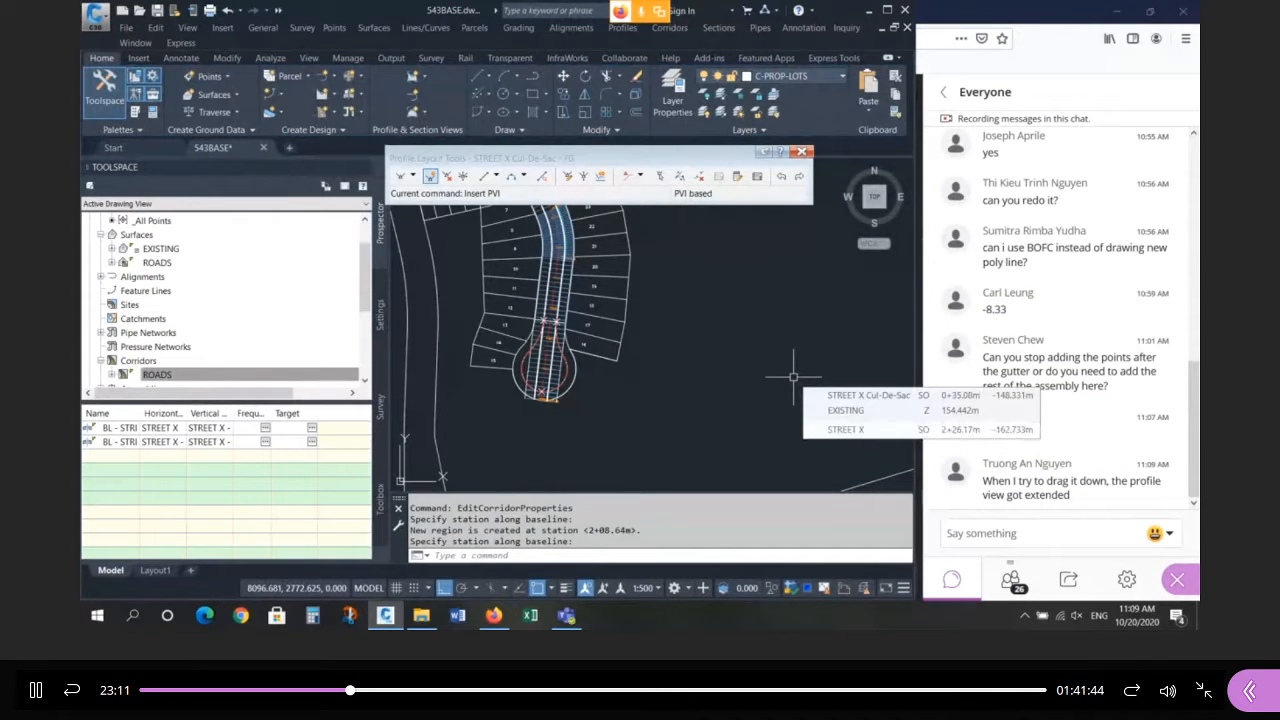
{"action": "scroll", "coordinate": [556, 360], "scroll_direction": "up", "scroll_amount": 4}
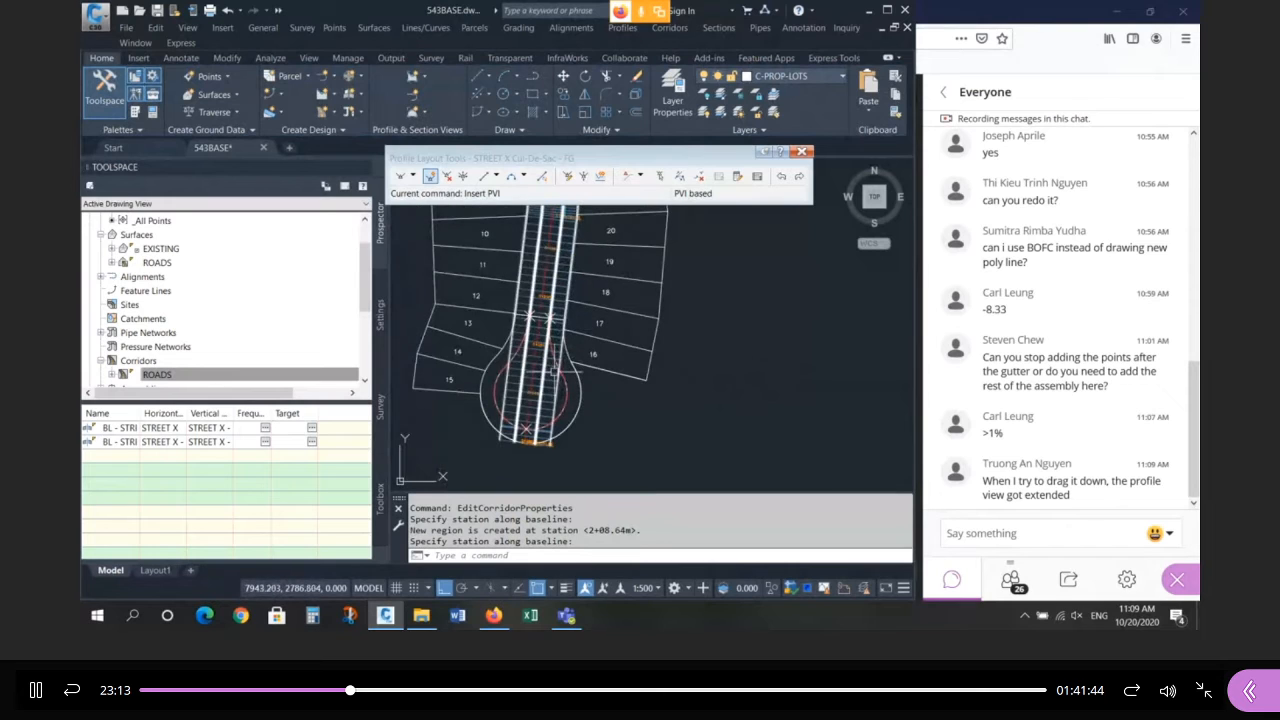
{"action": "left_click", "coordinate": [553, 376]}
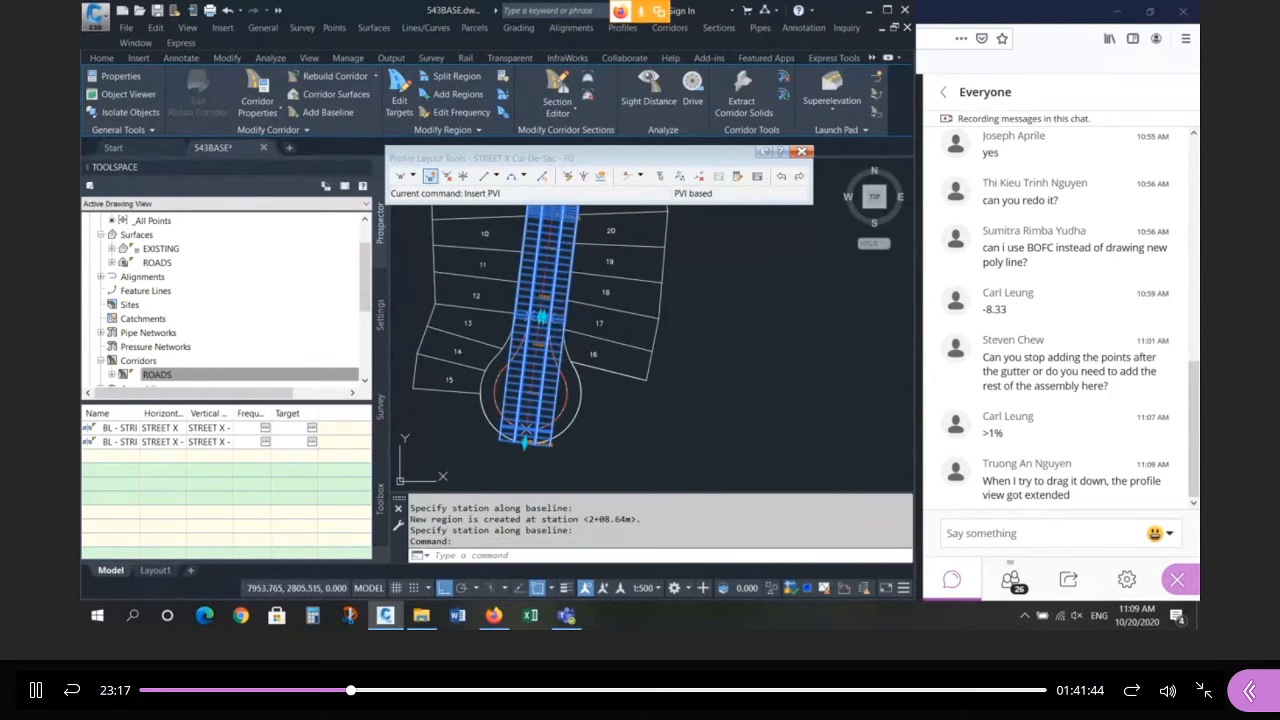
Uncheck region RG - 20m ROW - (39) in ROADS Corridor Properties and click OK.
{"action": "right_click", "coordinate": [578, 336]}
{"action": "left_click", "coordinate": [668, 171]}
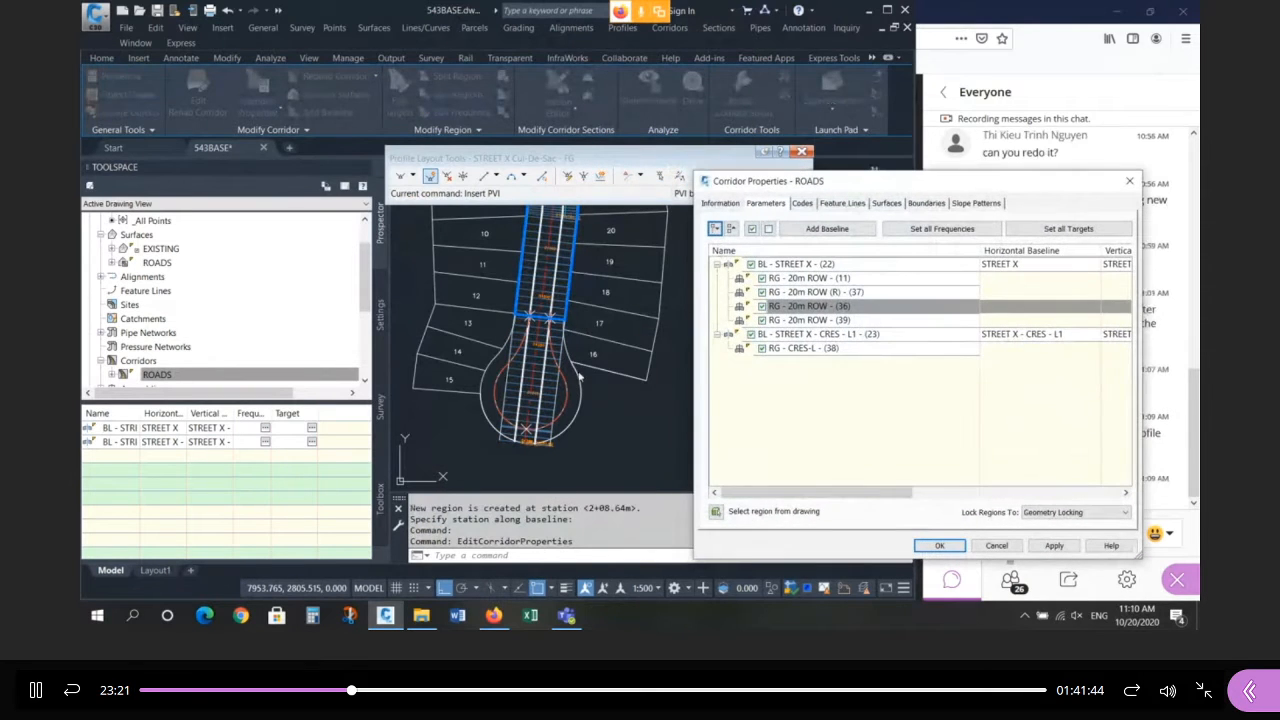
{"action": "left_click", "coordinate": [792, 279]}
{"action": "left_click", "coordinate": [799, 292]}
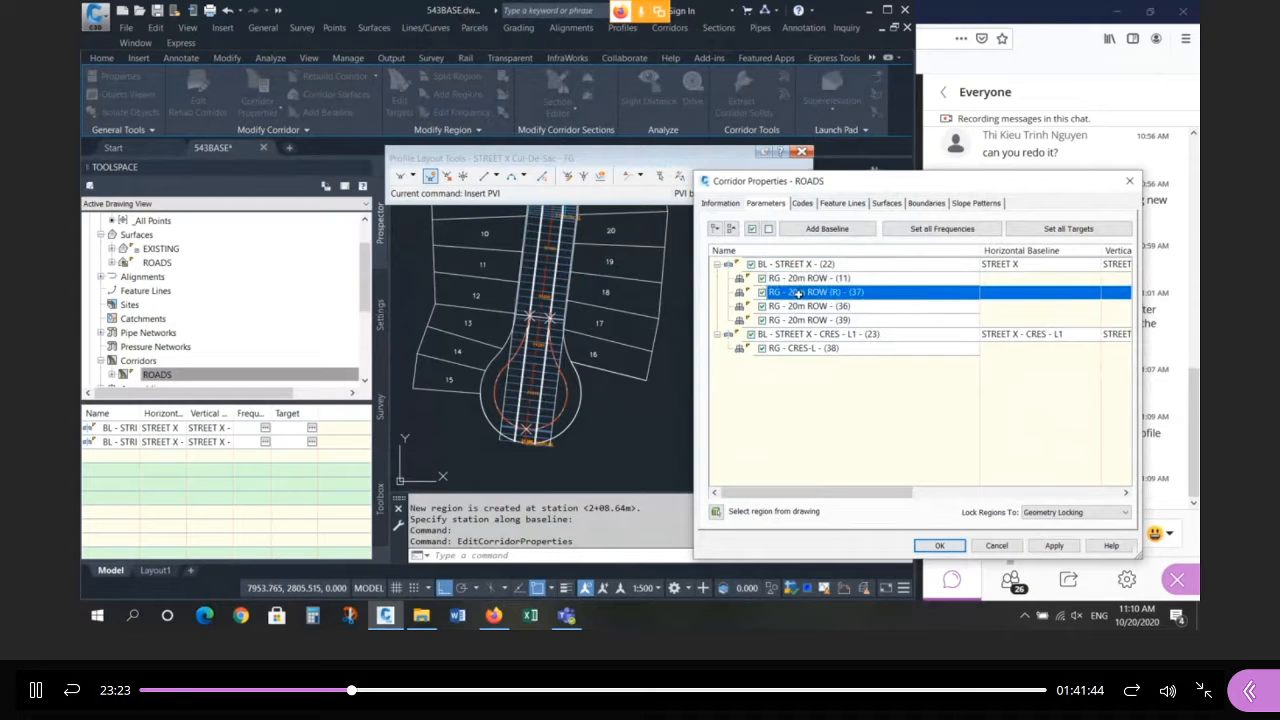
{"action": "left_click", "coordinate": [798, 306]}
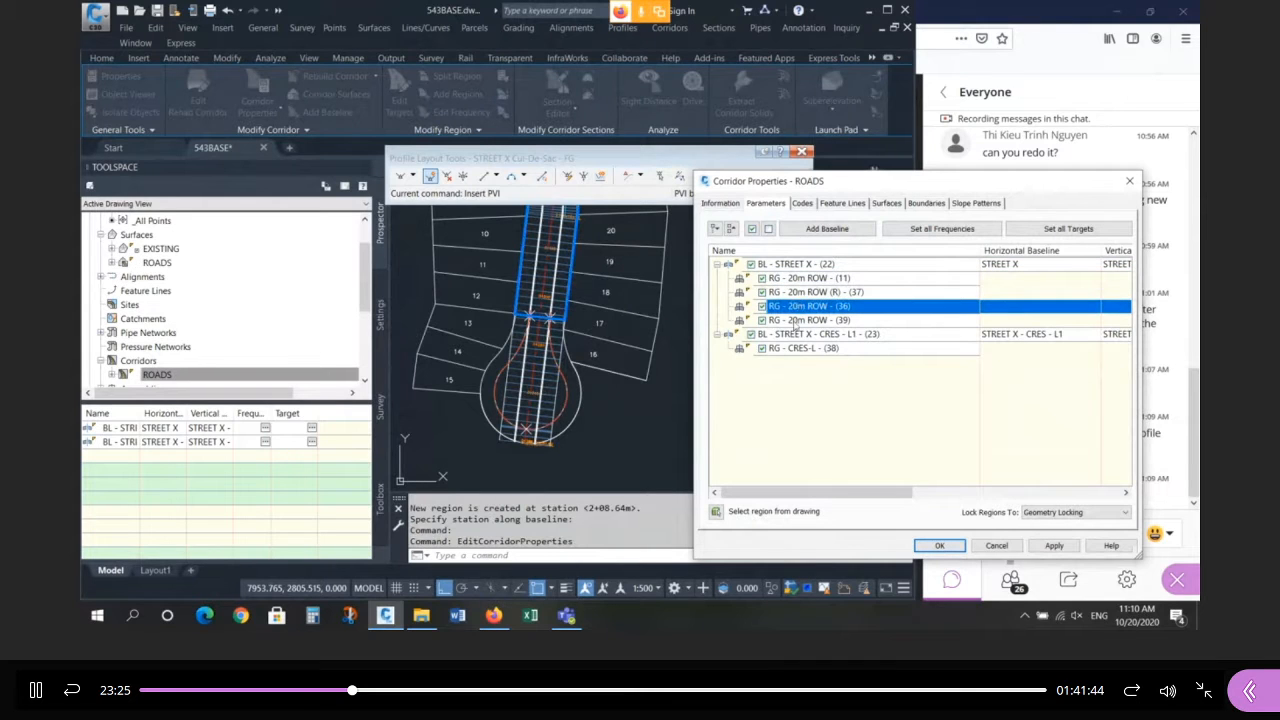
{"action": "left_click", "coordinate": [794, 320]}
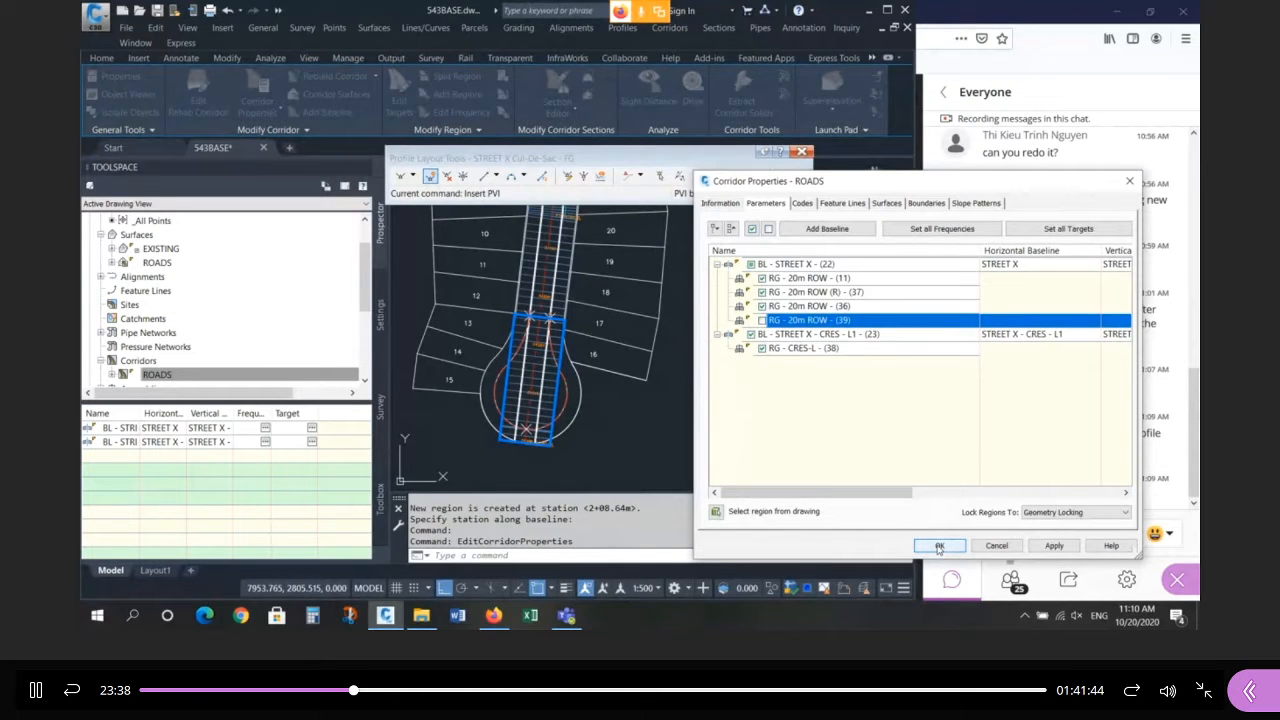
{"action": "left_click", "coordinate": [938, 546]}
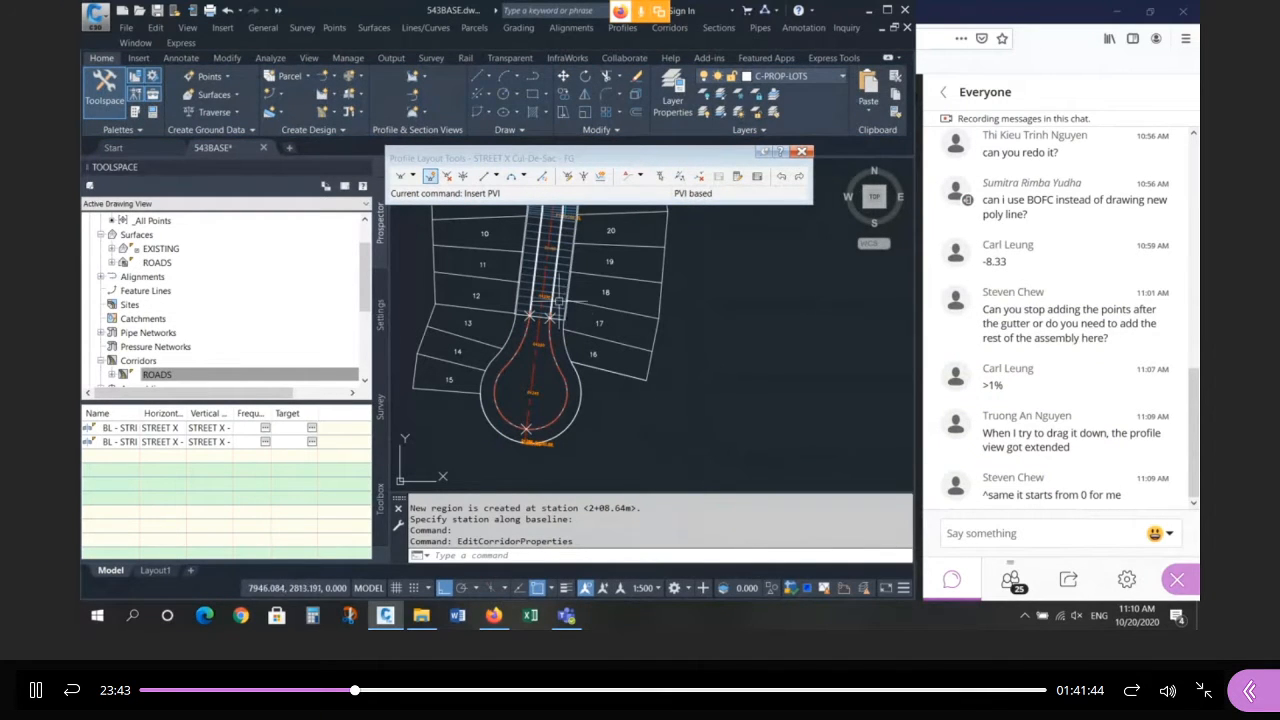
Reopen ROADS Corridor Properties, check region (39) and apply to rebuild the corridor.
{"action": "left_click", "coordinate": [565, 283]}
{"action": "right_click", "coordinate": [564, 282]}
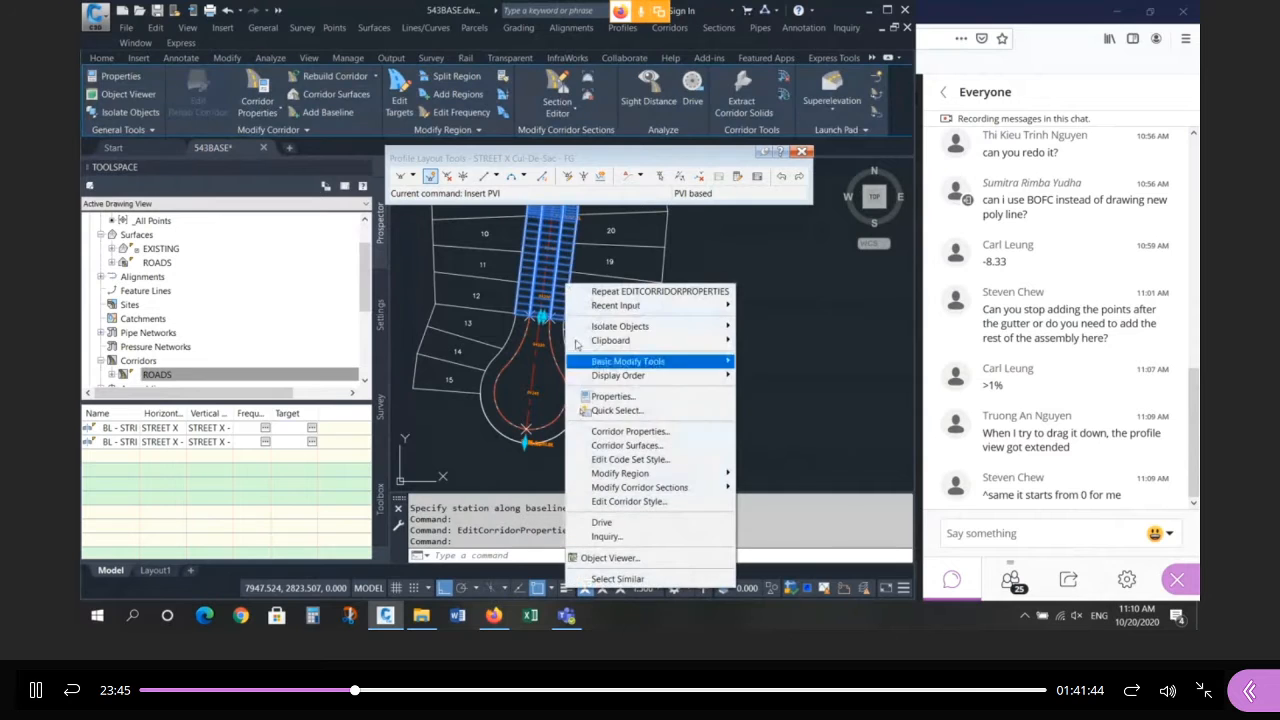
{"action": "left_click", "coordinate": [620, 430]}
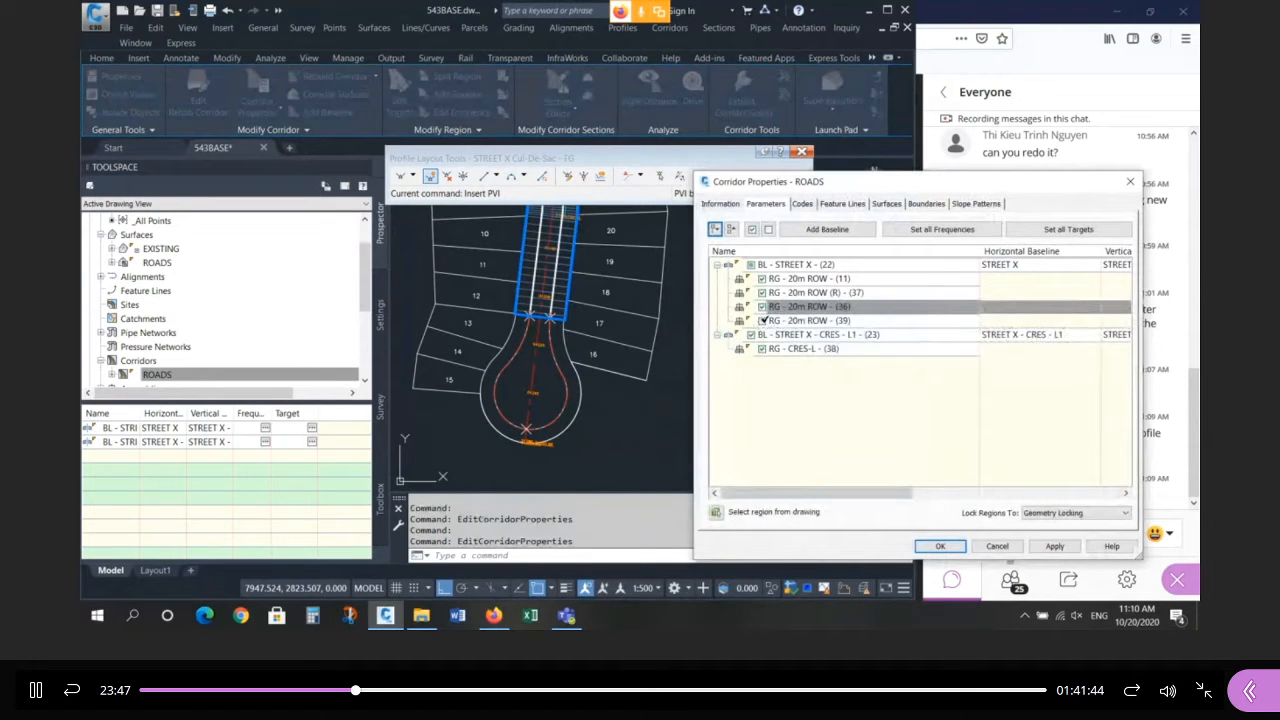
{"action": "left_click", "coordinate": [766, 320]}
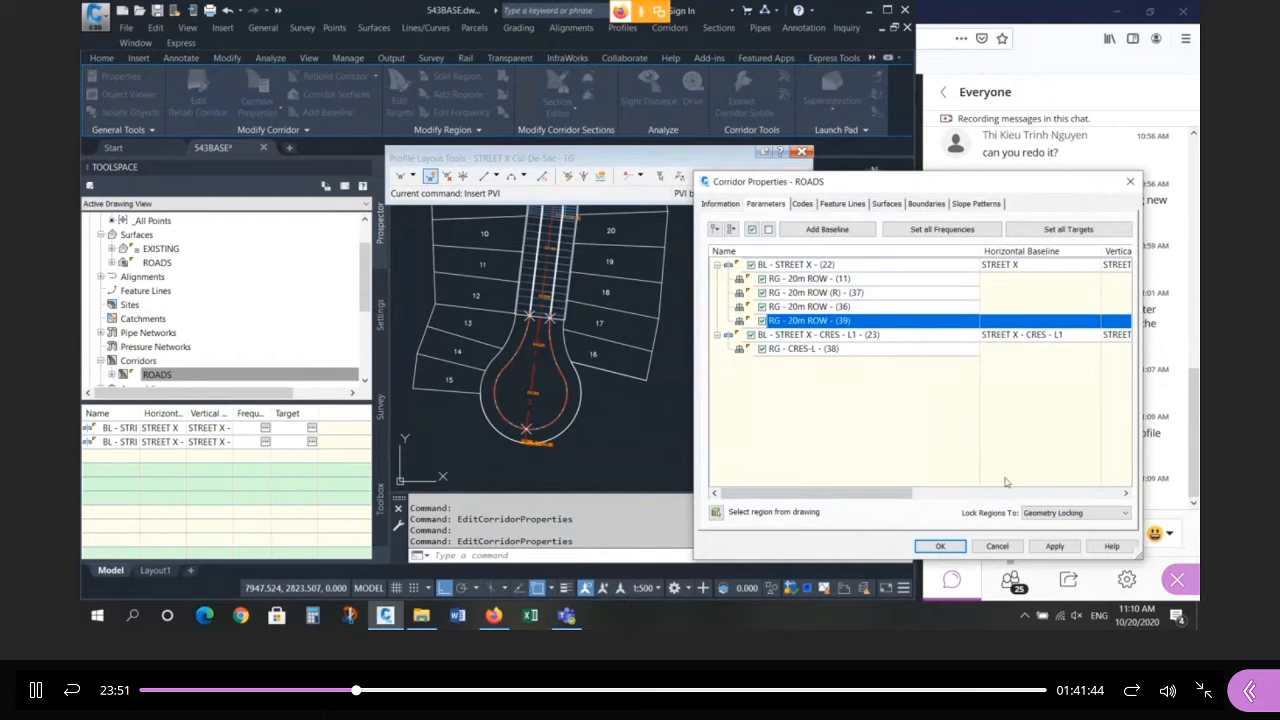
{"action": "left_click", "coordinate": [943, 548]}
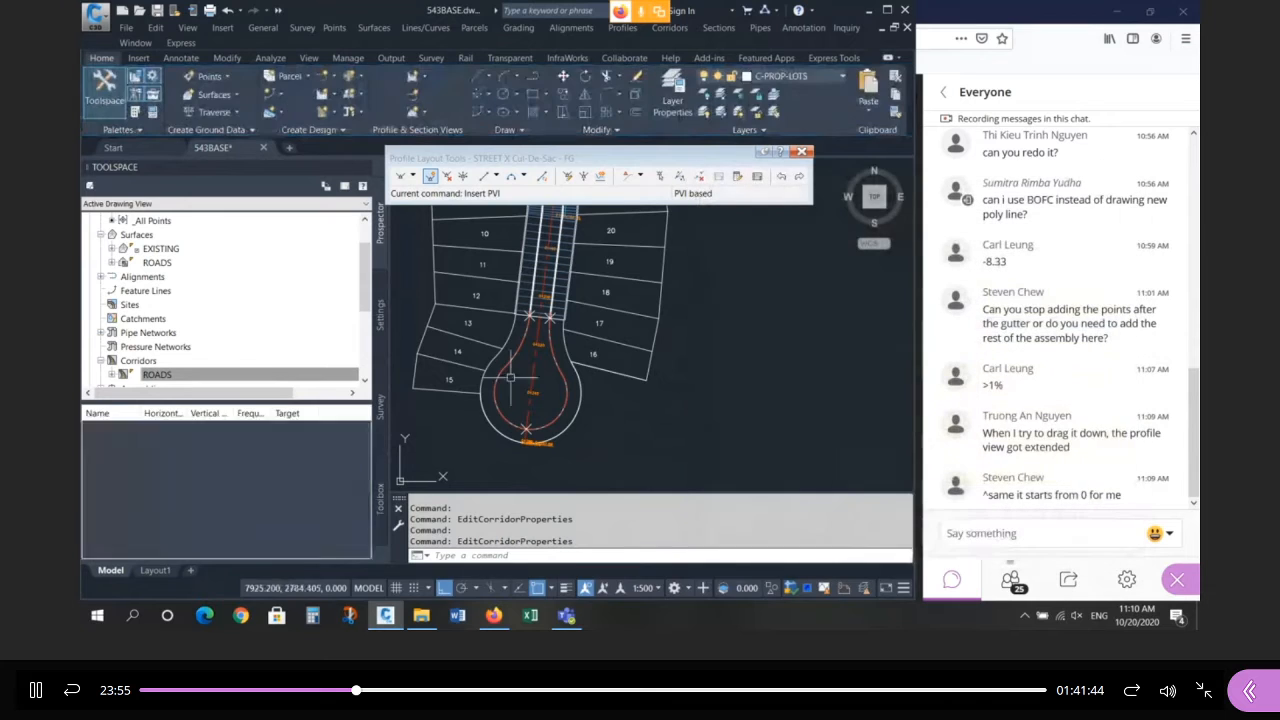
Zoom in and inspect the corridor markers at the cul-de-sac neck.
{"action": "scroll", "coordinate": [511, 327], "scroll_direction": "up", "scroll_amount": 4}
{"action": "left_click", "coordinate": [563, 305]}
{"action": "left_click", "coordinate": [620, 314]}
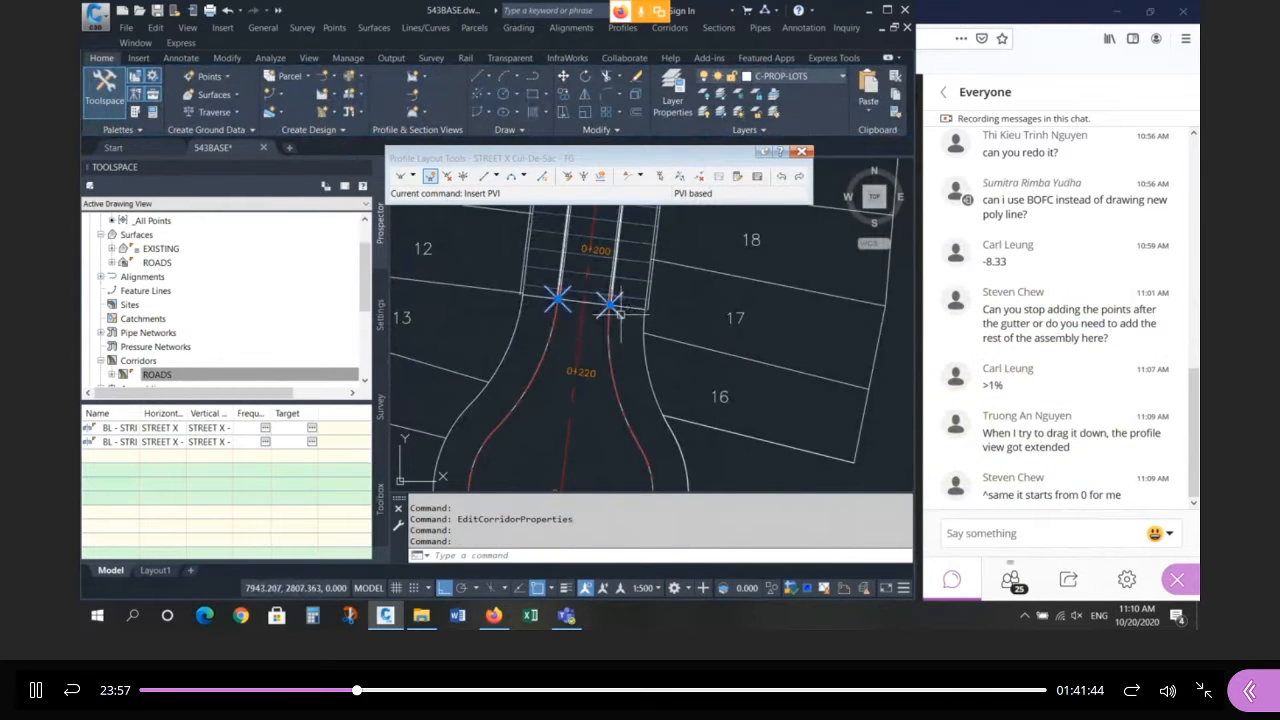
{"action": "scroll", "coordinate": [570, 300], "scroll_direction": "up", "scroll_amount": 3}
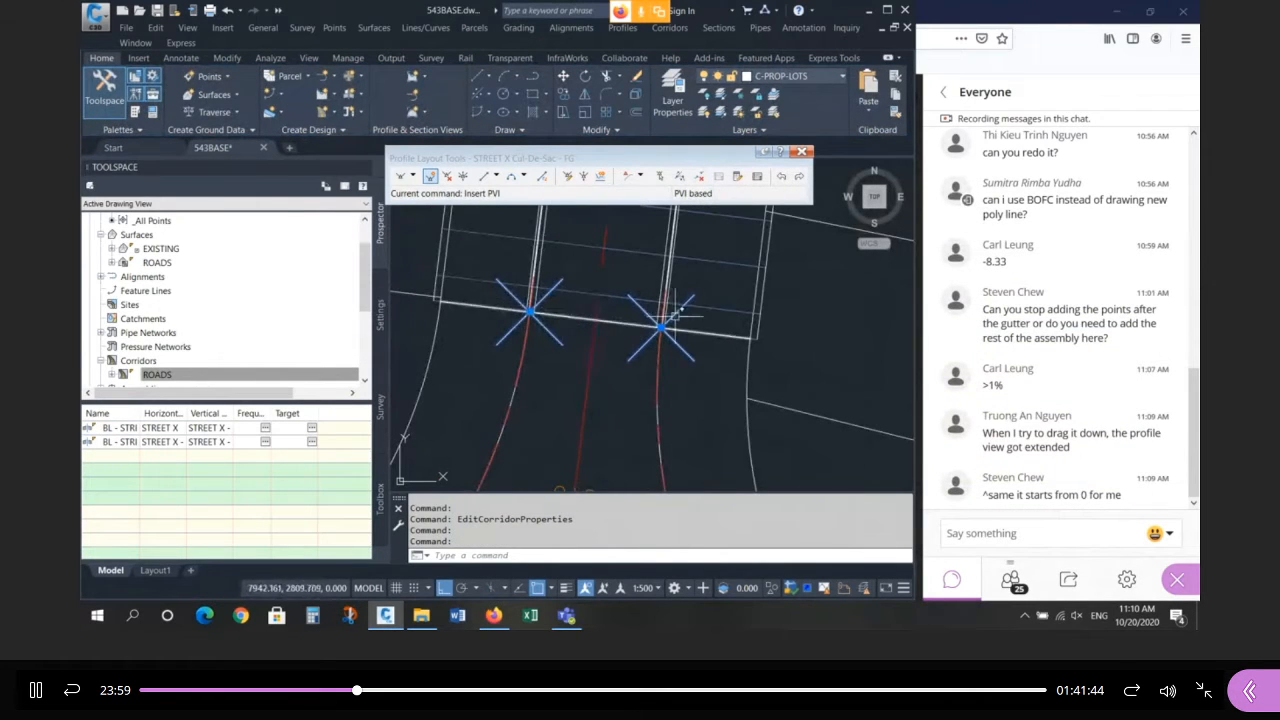
{"action": "scroll", "coordinate": [605, 280], "scroll_direction": "down", "scroll_amount": 5}
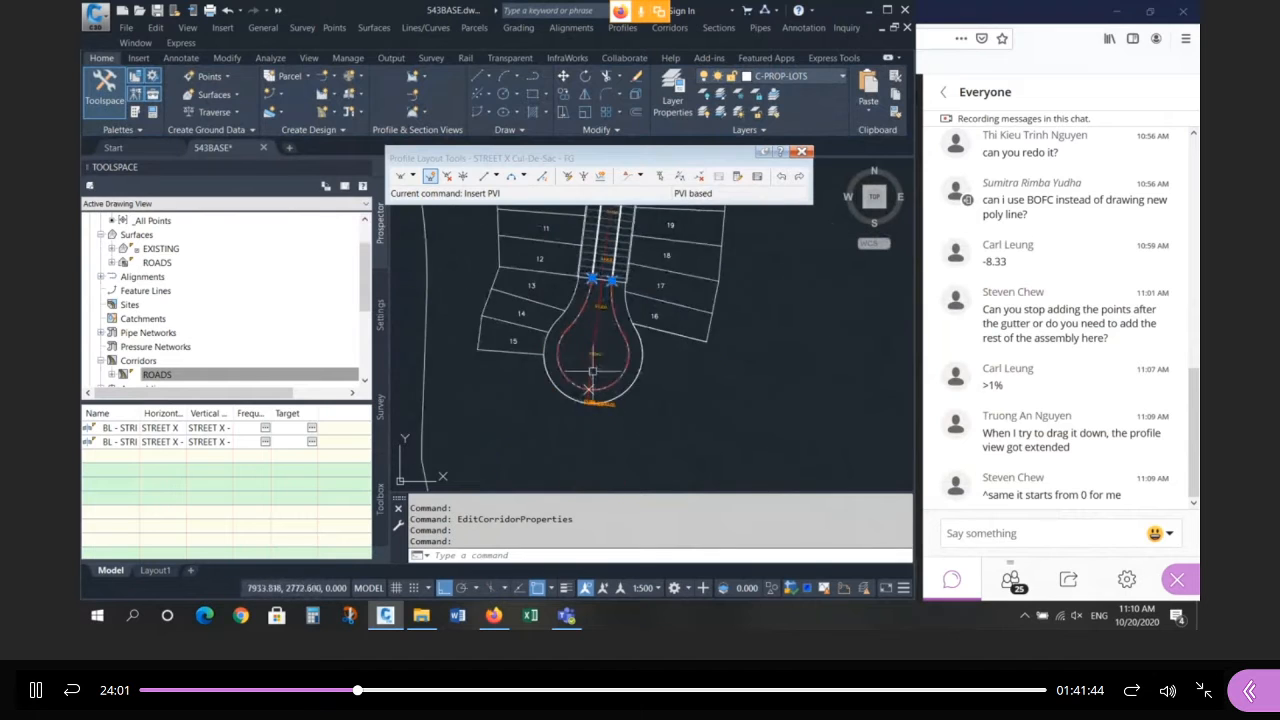
{"action": "scroll", "coordinate": [592, 371], "scroll_direction": "up", "scroll_amount": 3}
{"action": "scroll", "coordinate": [488, 396], "scroll_direction": "down", "scroll_amount": 8}
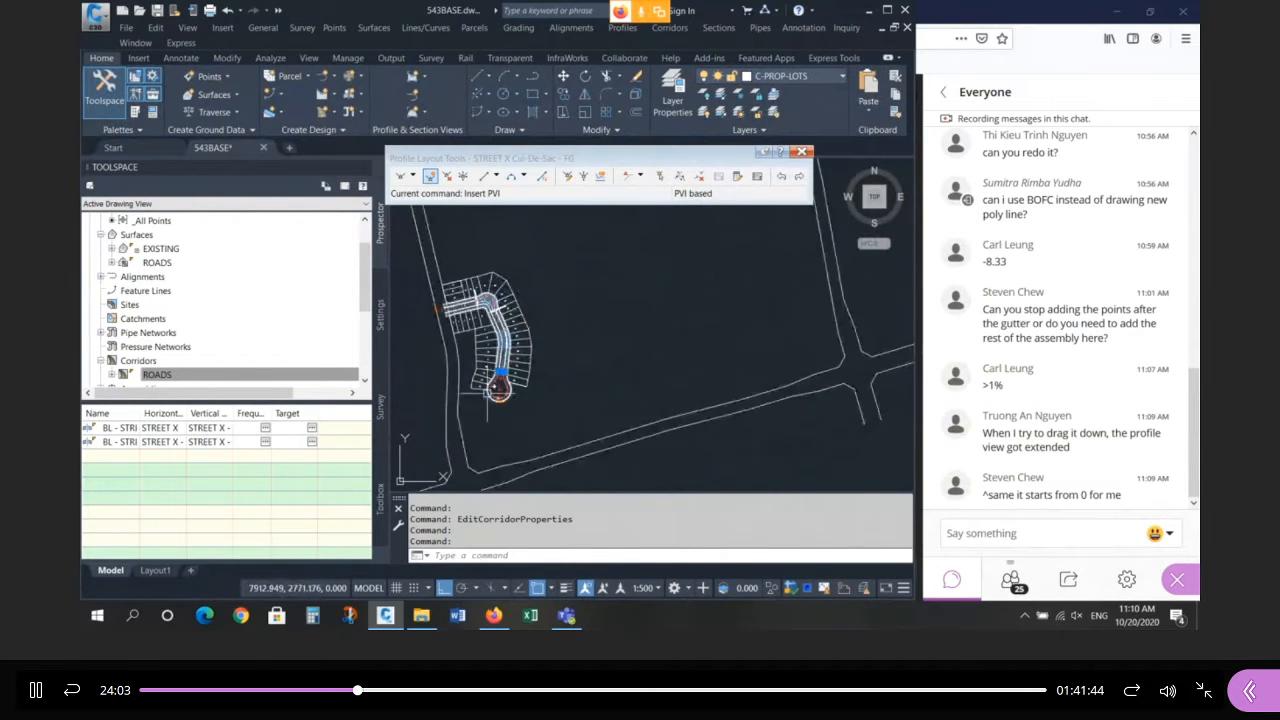
Zoom into the profile views and select the profile line to check its grades.
{"action": "scroll", "coordinate": [688, 353], "scroll_direction": "up", "scroll_amount": 4}
{"action": "scroll", "coordinate": [621, 310], "scroll_direction": "up", "scroll_amount": 6}
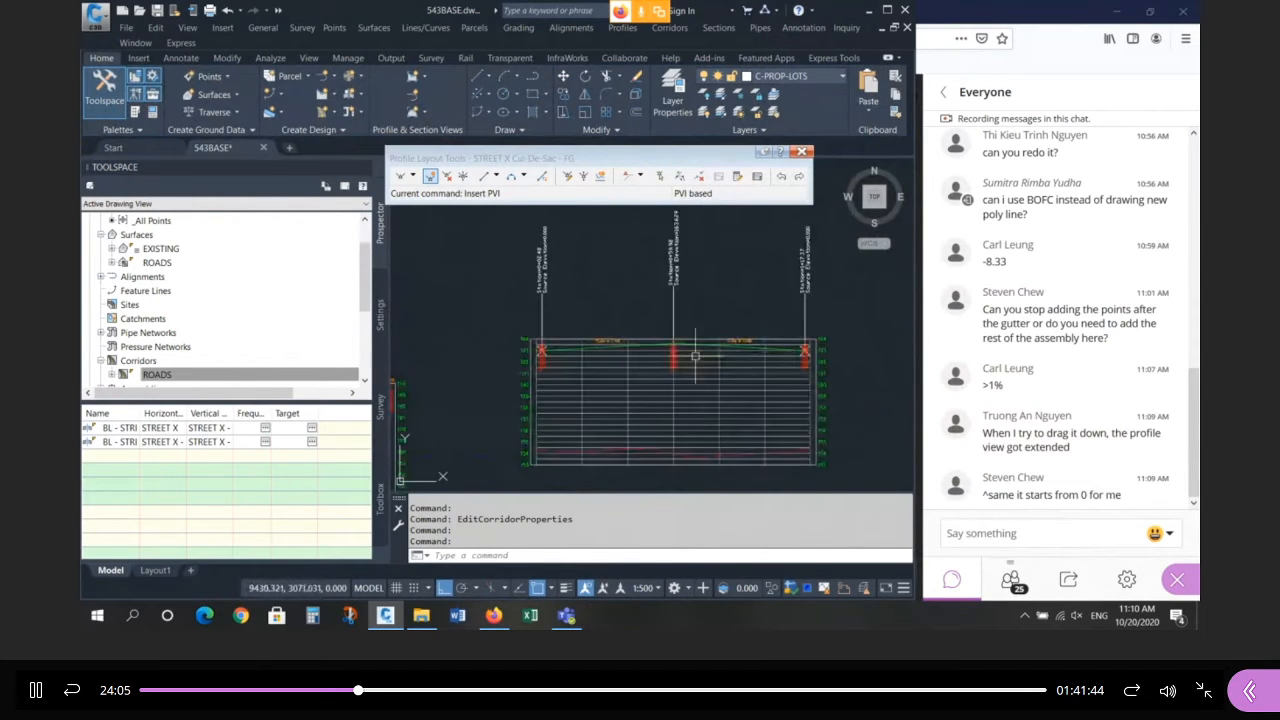
{"action": "scroll", "coordinate": [621, 310], "scroll_direction": "down", "scroll_amount": 6}
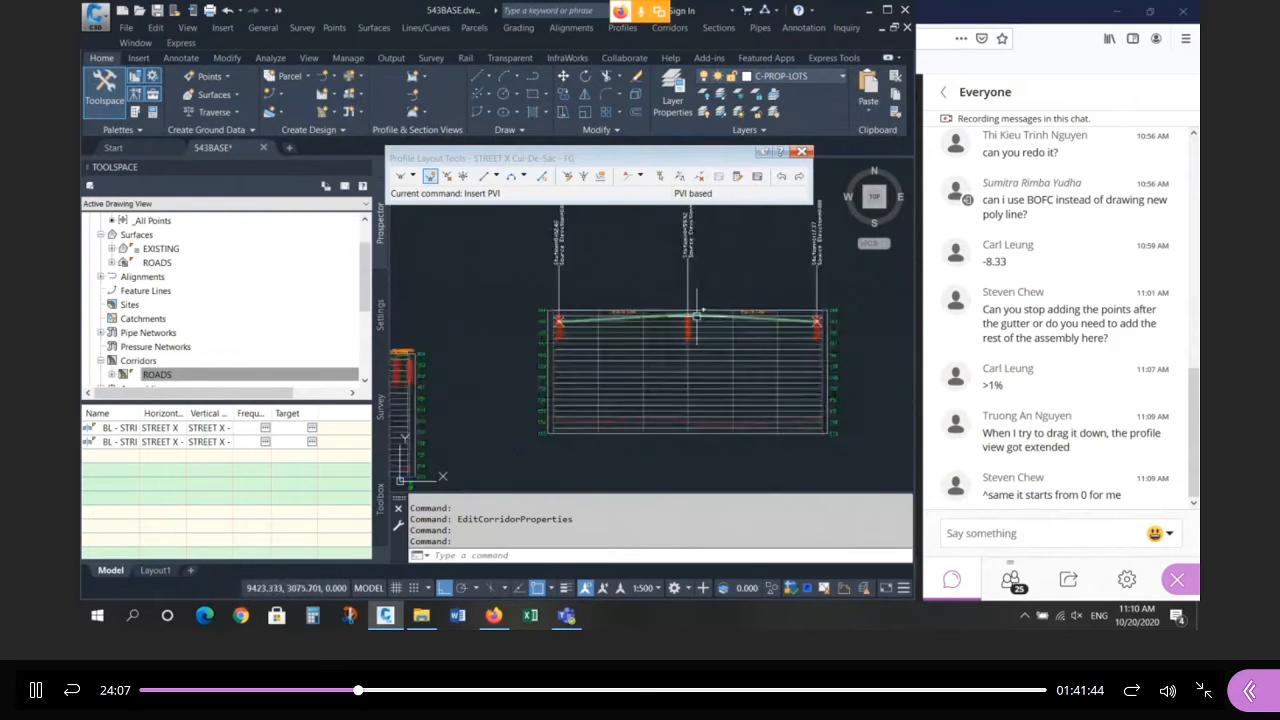
{"action": "left_click", "coordinate": [620, 296]}
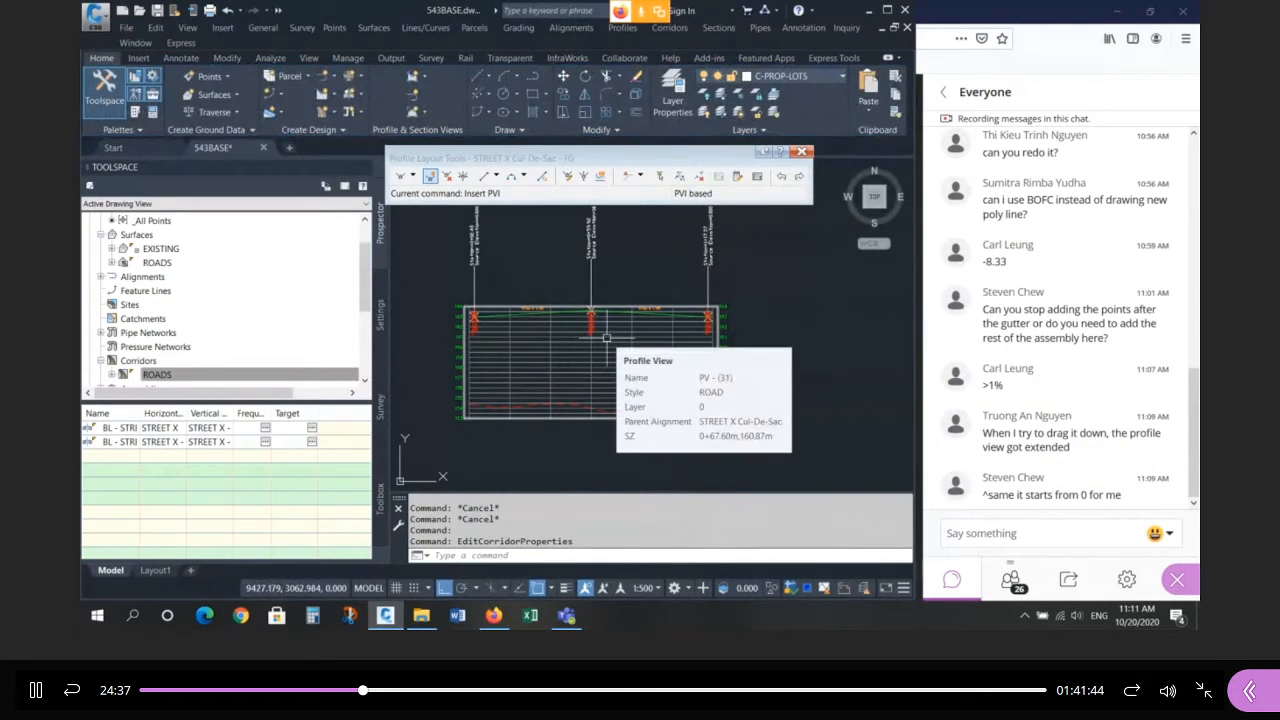
{"action": "scroll", "coordinate": [468, 316], "scroll_direction": "up", "scroll_amount": 5}
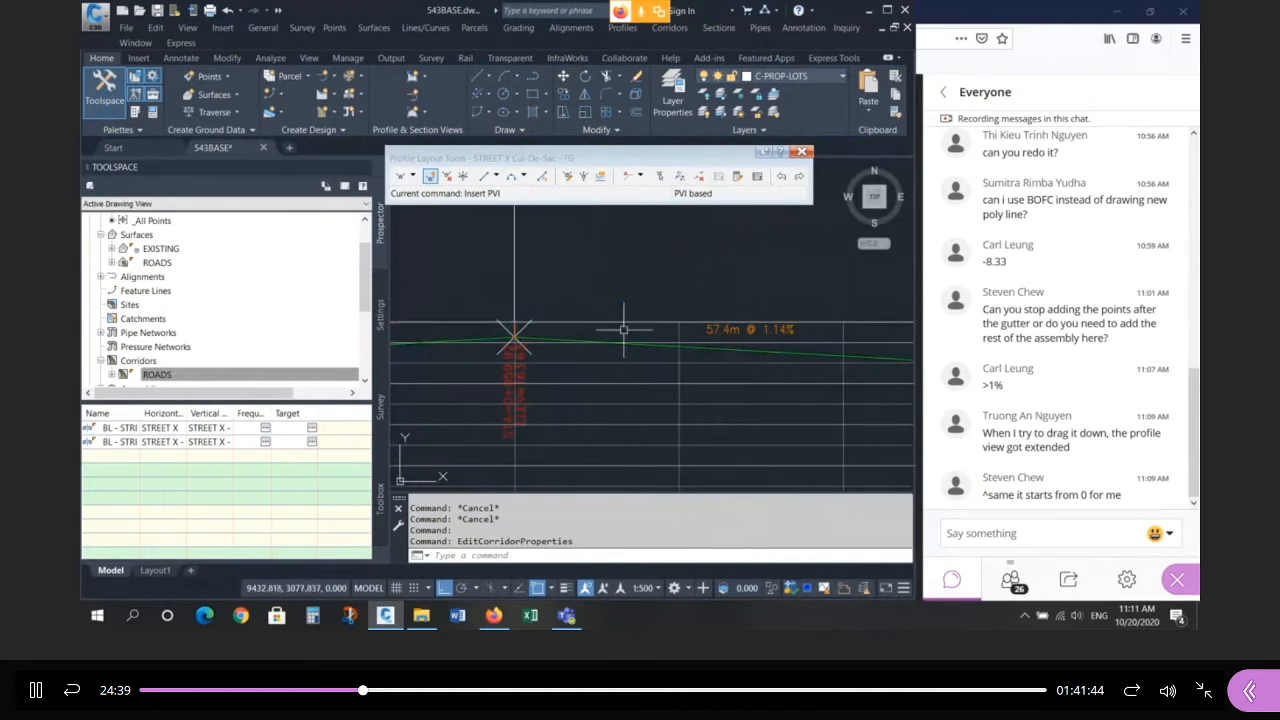
{"action": "left_click", "coordinate": [725, 352]}
{"action": "scroll", "coordinate": [704, 336], "scroll_direction": "down", "scroll_amount": 5}
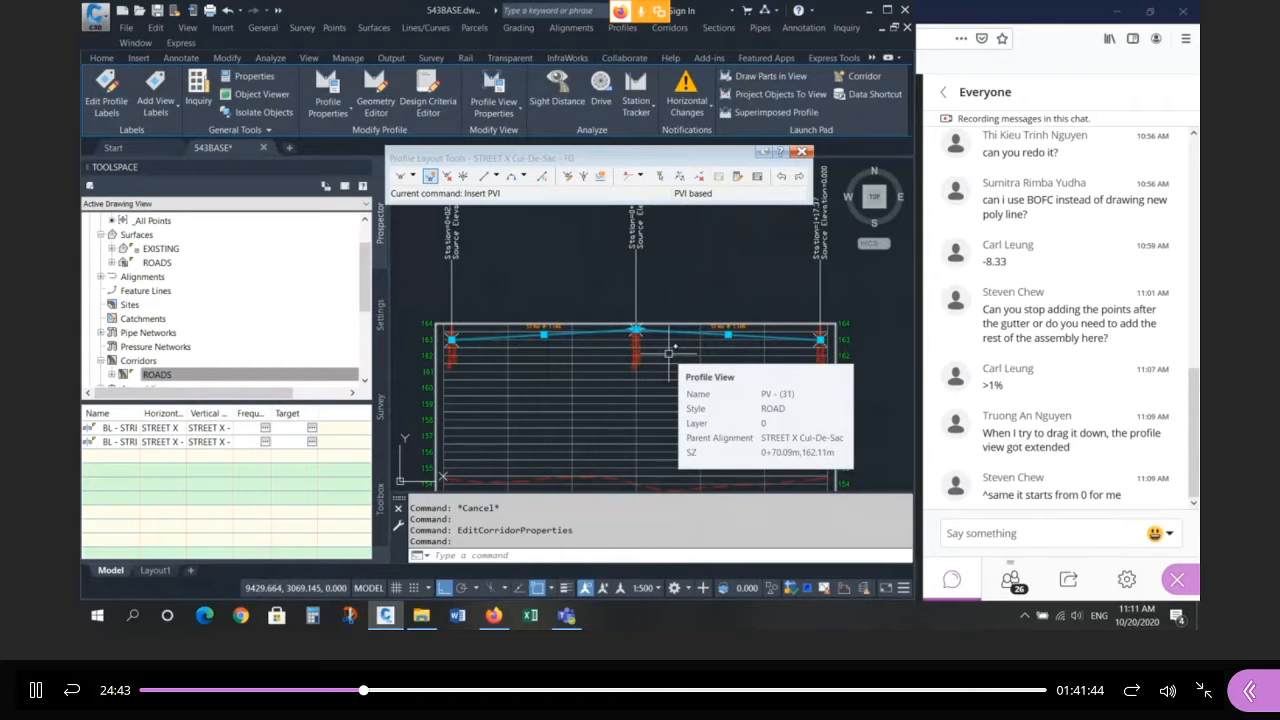
{"action": "scroll", "coordinate": [640, 335], "scroll_direction": "up", "scroll_amount": 3}
{"action": "scroll", "coordinate": [586, 329], "scroll_direction": "up", "scroll_amount": 3}
{"action": "key", "text": "Escape"}
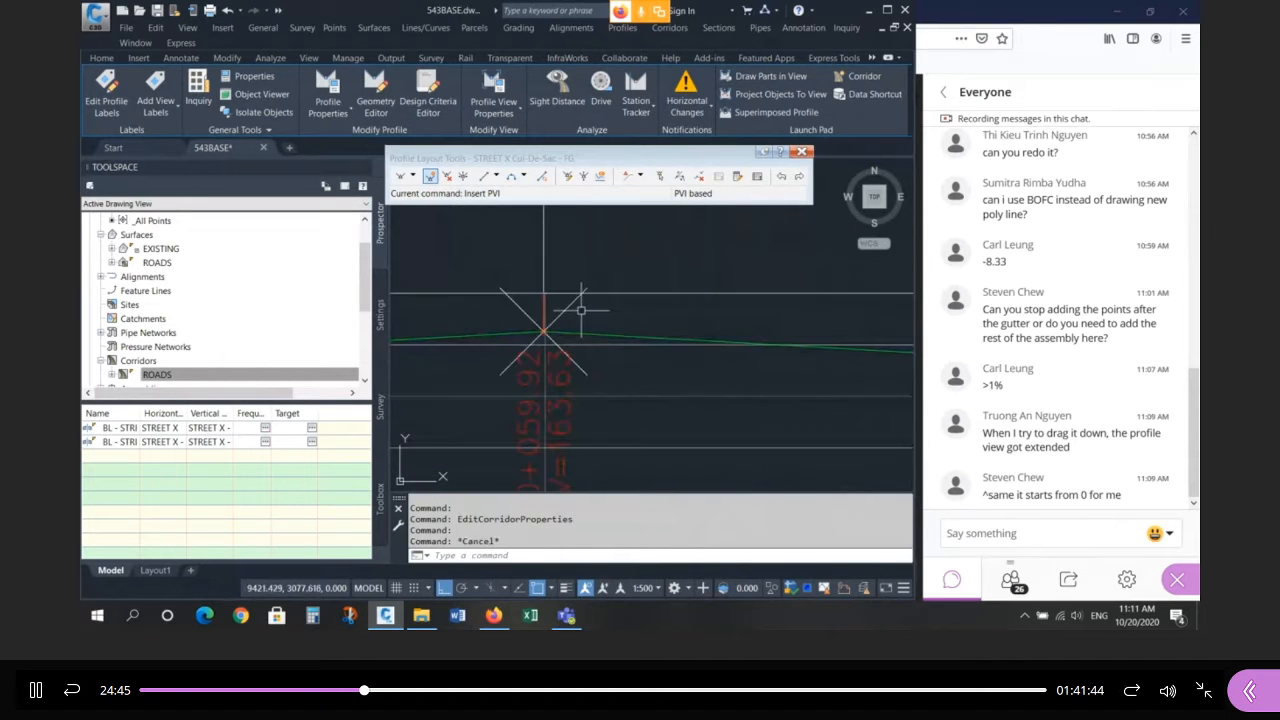
Check the projected point and profile line at the PVI, then zoom to the 46.1m @ 1.25% grade.
{"action": "left_click", "coordinate": [571, 305]}
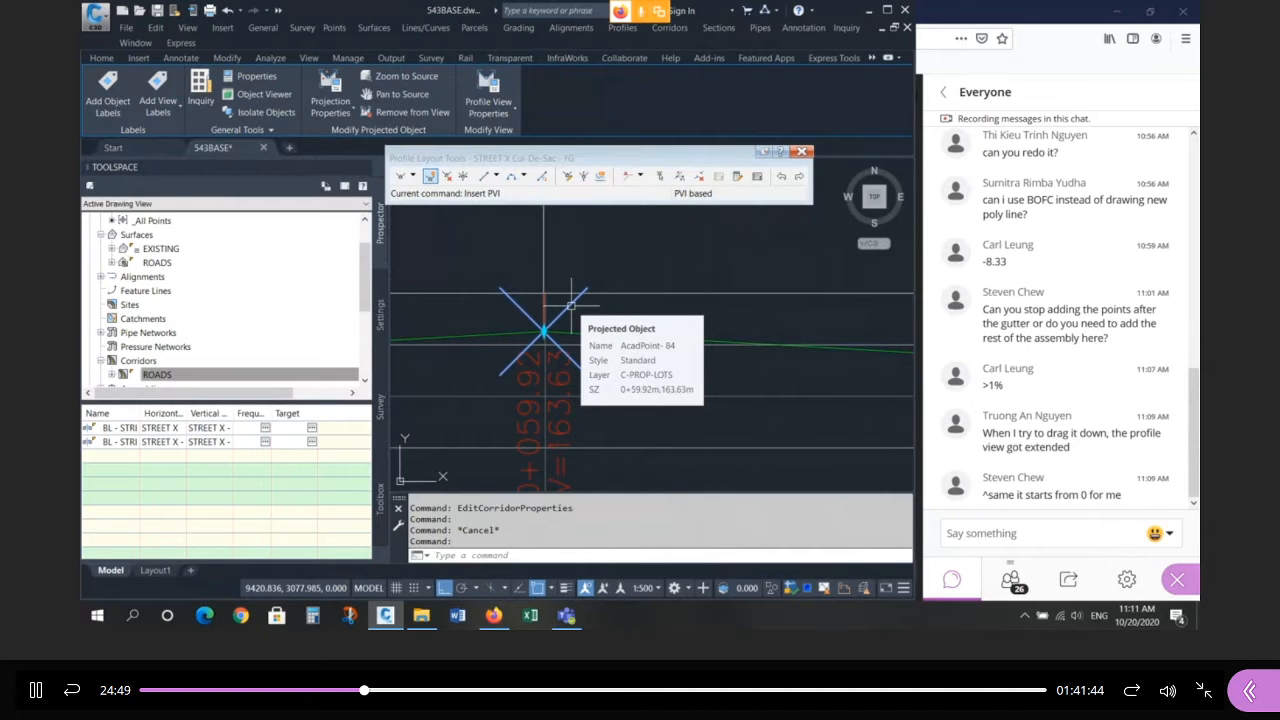
{"action": "left_click", "coordinate": [605, 336]}
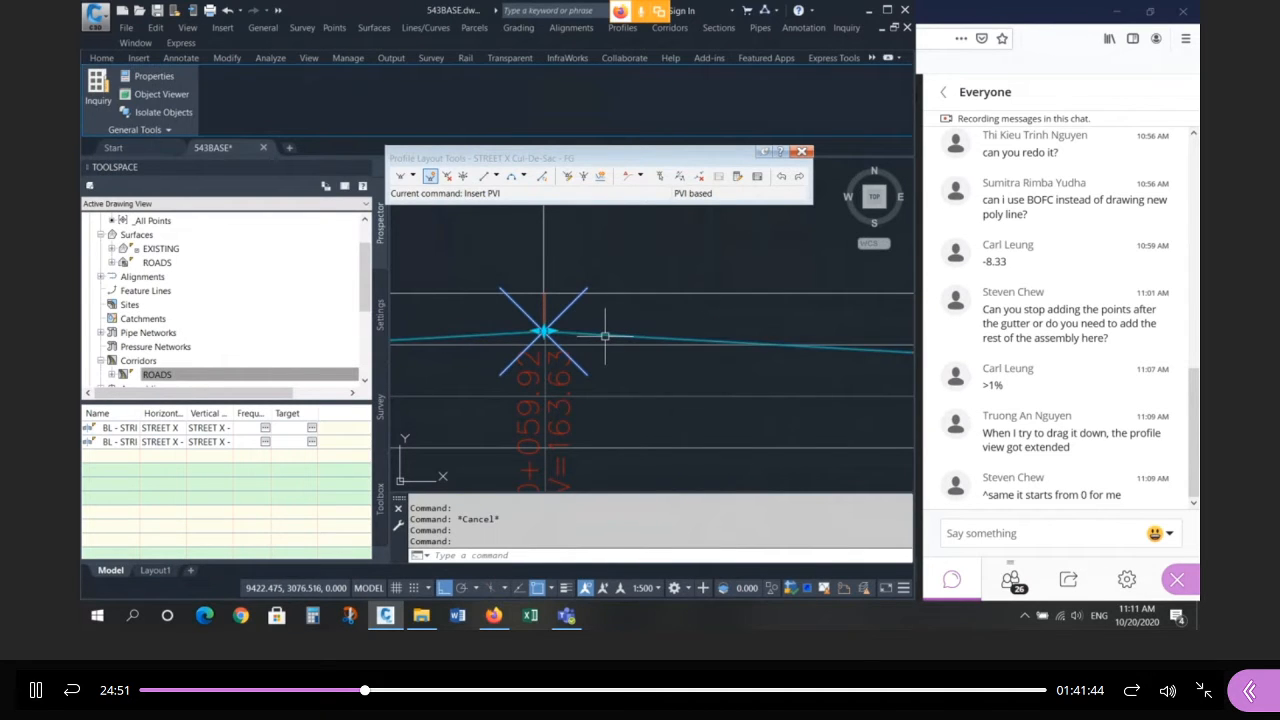
{"action": "key", "text": "Escape"}
{"action": "scroll", "coordinate": [595, 340], "scroll_direction": "down", "scroll_amount": 6}
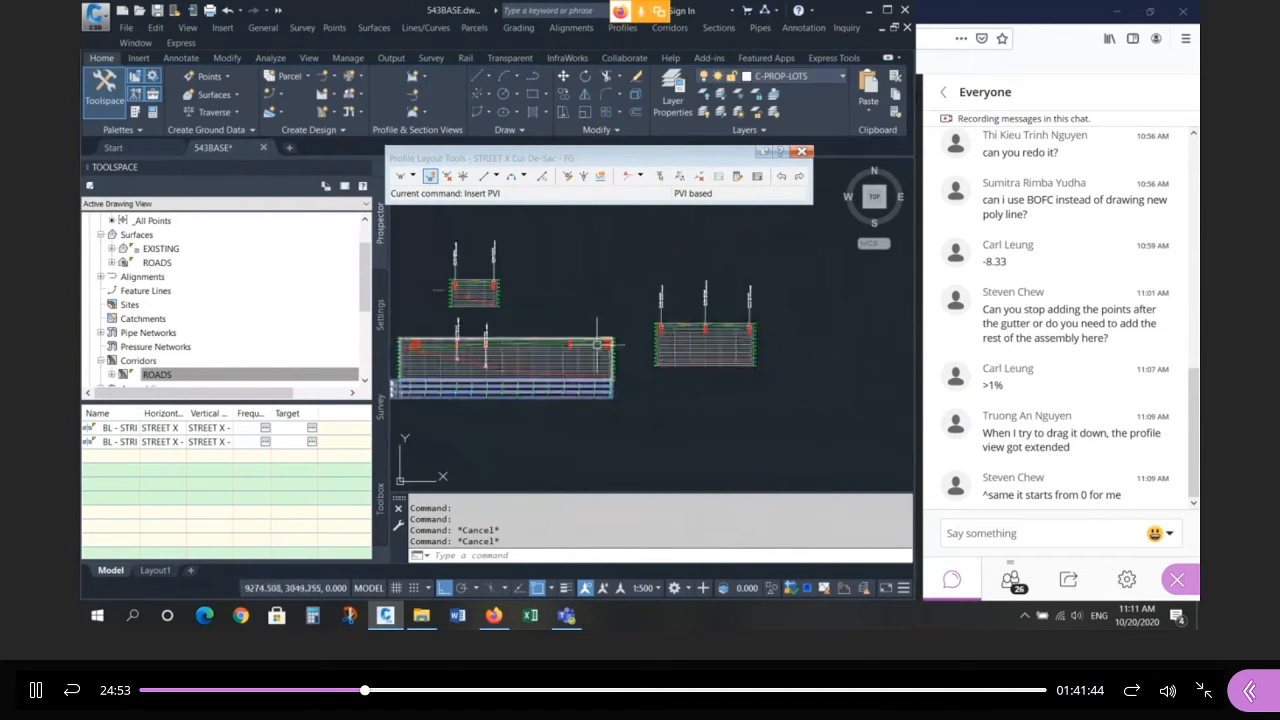
{"action": "scroll", "coordinate": [537, 362], "scroll_direction": "up", "scroll_amount": 2}
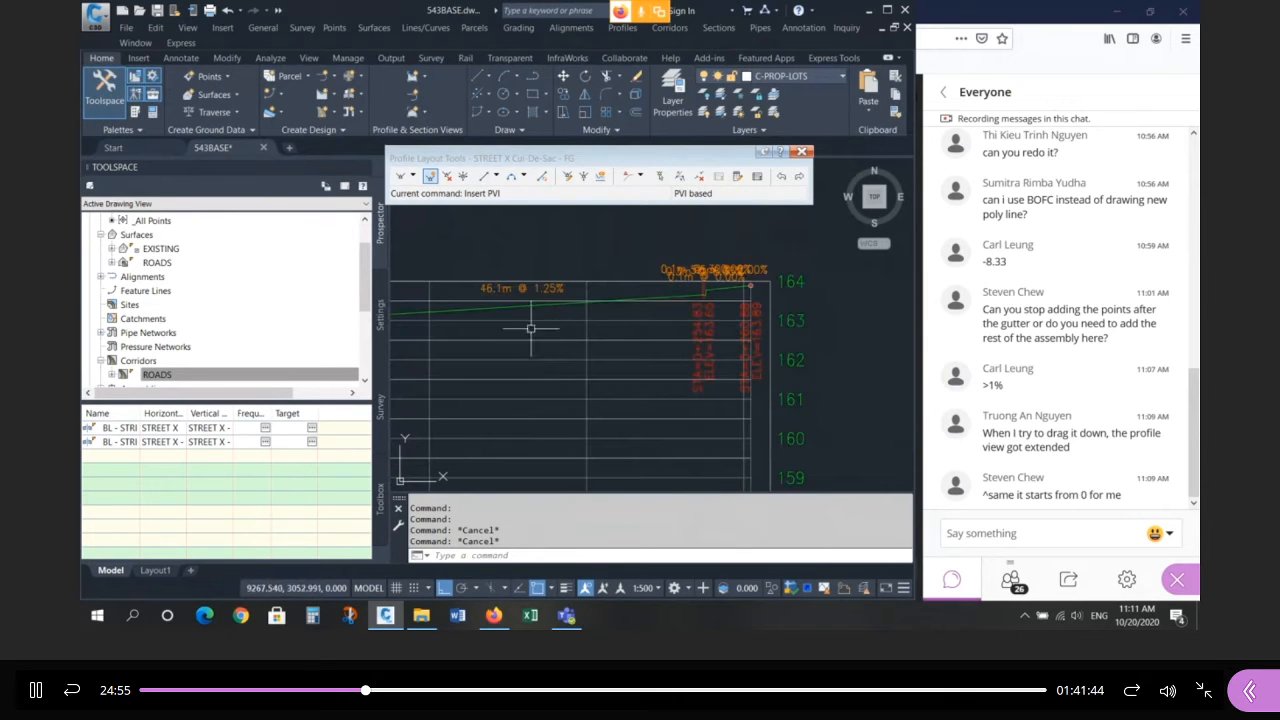
{"action": "scroll", "coordinate": [712, 288], "scroll_direction": "up", "scroll_amount": 3}
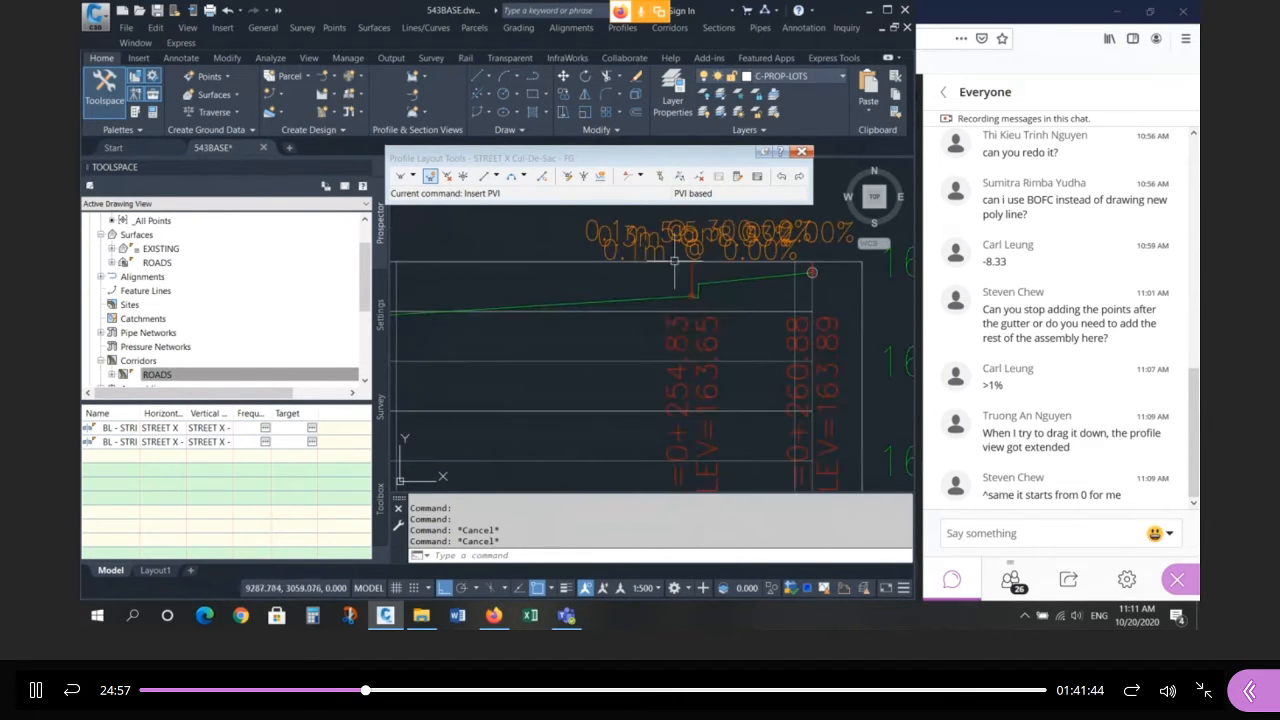
{"action": "scroll", "coordinate": [650, 305], "scroll_direction": "down", "scroll_amount": 7}
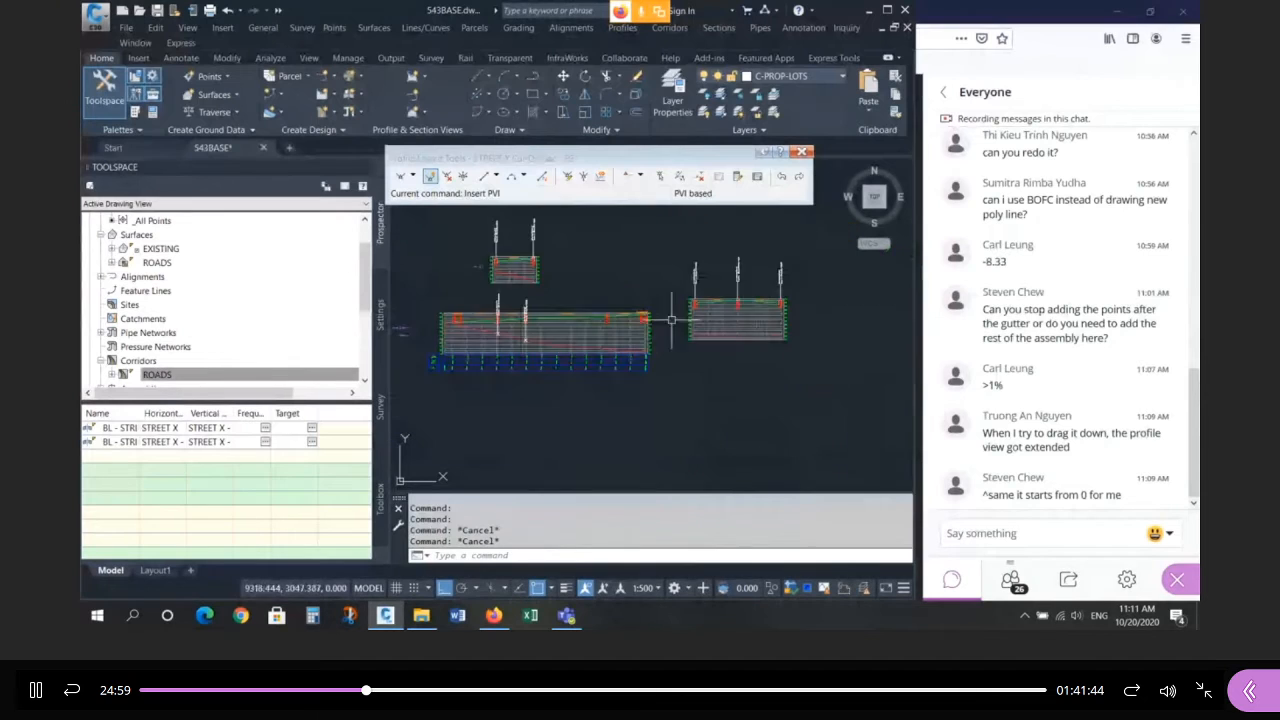
{"action": "scroll", "coordinate": [757, 297], "scroll_direction": "up", "scroll_amount": 6}
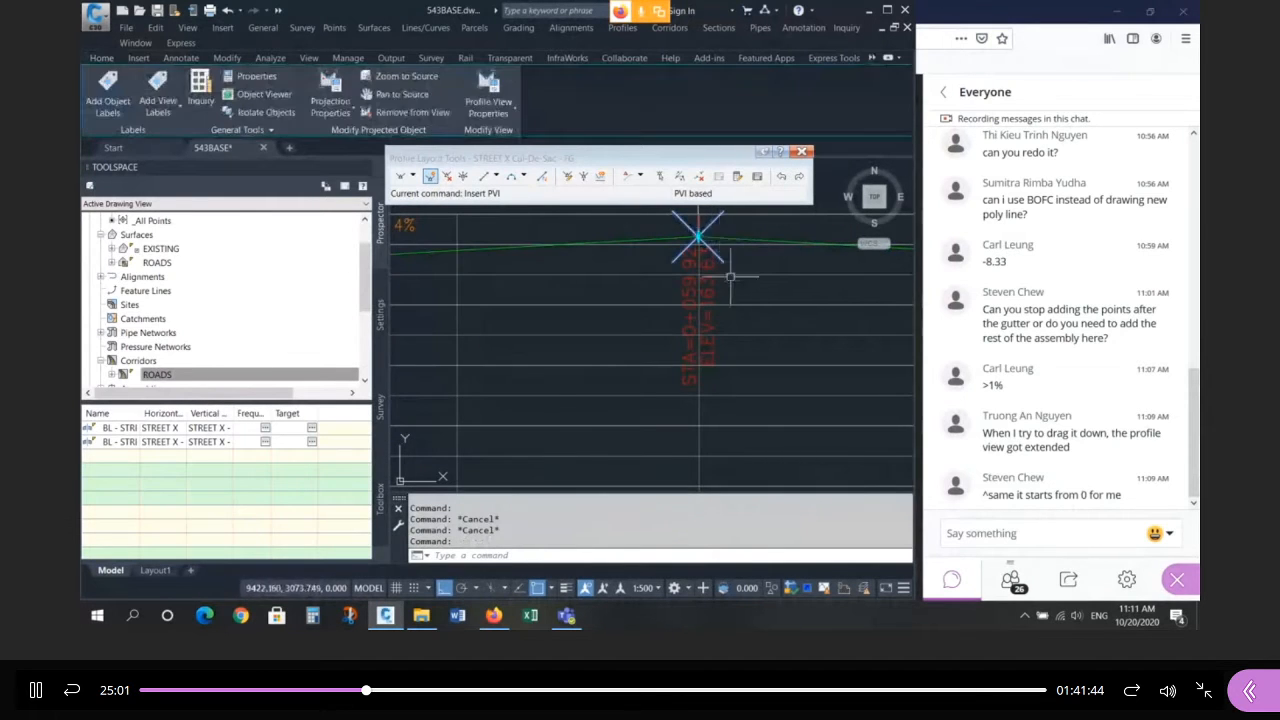
{"action": "scroll", "coordinate": [698, 232], "scroll_direction": "down", "scroll_amount": 6}
{"action": "scroll", "coordinate": [608, 291], "scroll_direction": "up", "scroll_amount": 6}
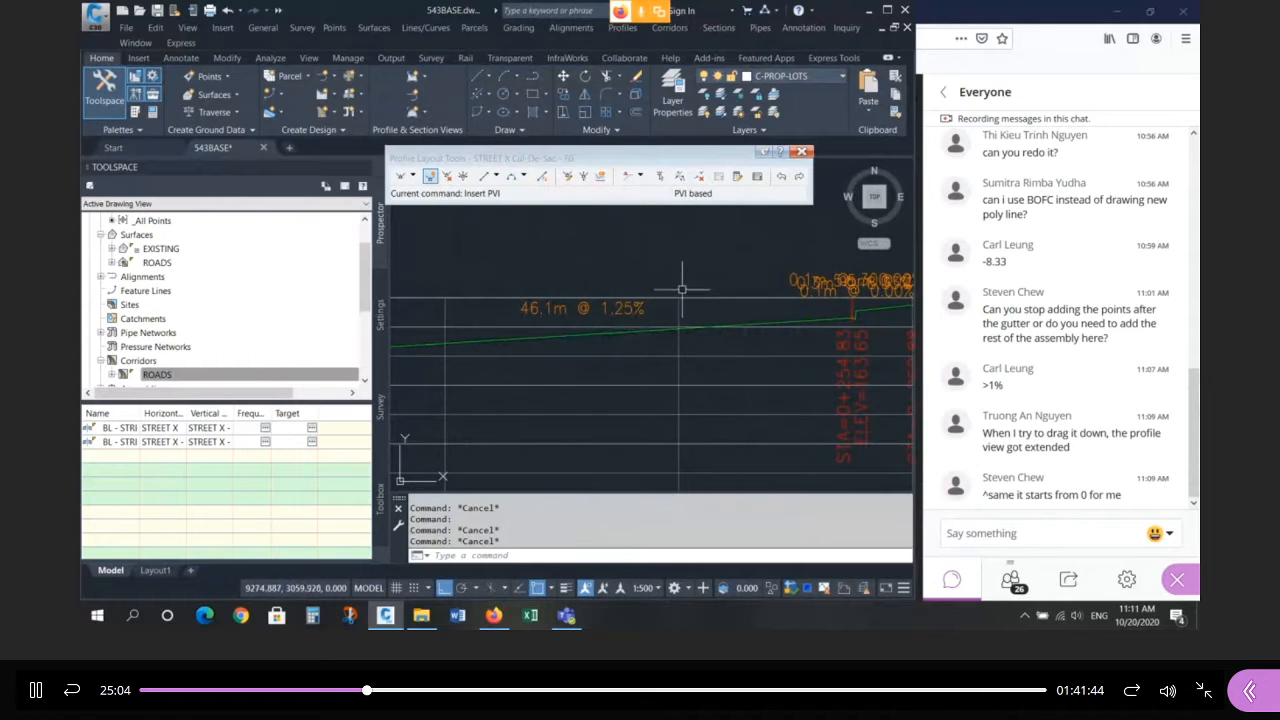
Open the STREET X profile for layout editing and show its Profile Entities table.
{"action": "left_click", "coordinate": [585, 336]}
{"action": "right_click", "coordinate": [572, 336]}
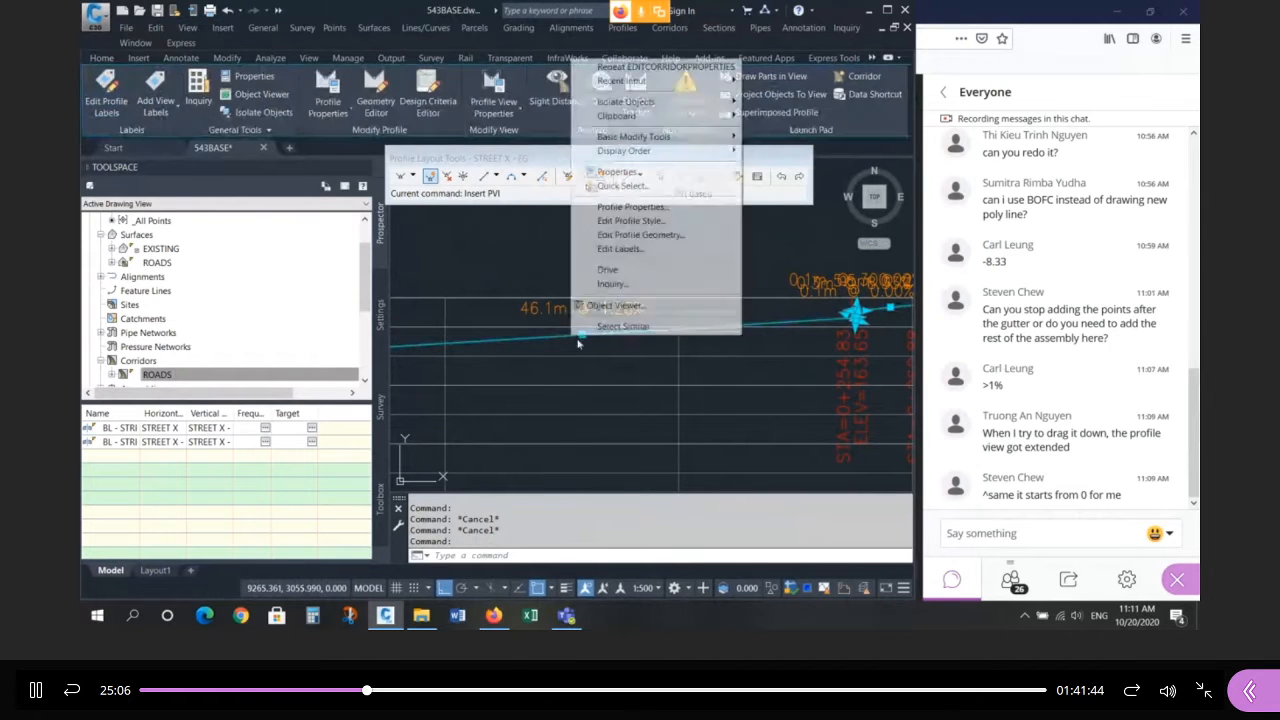
{"action": "left_click", "coordinate": [660, 211]}
{"action": "key", "text": "Escape"}
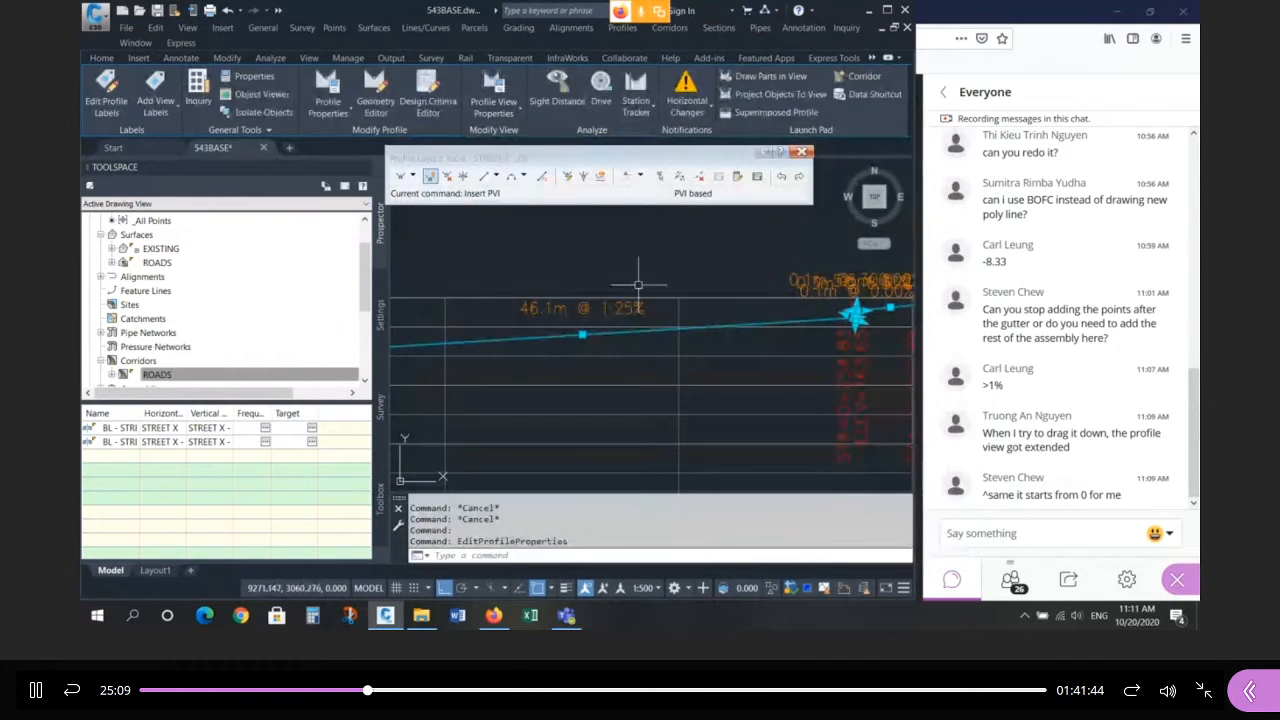
{"action": "right_click", "coordinate": [628, 301]}
{"action": "left_click", "coordinate": [694, 476]}
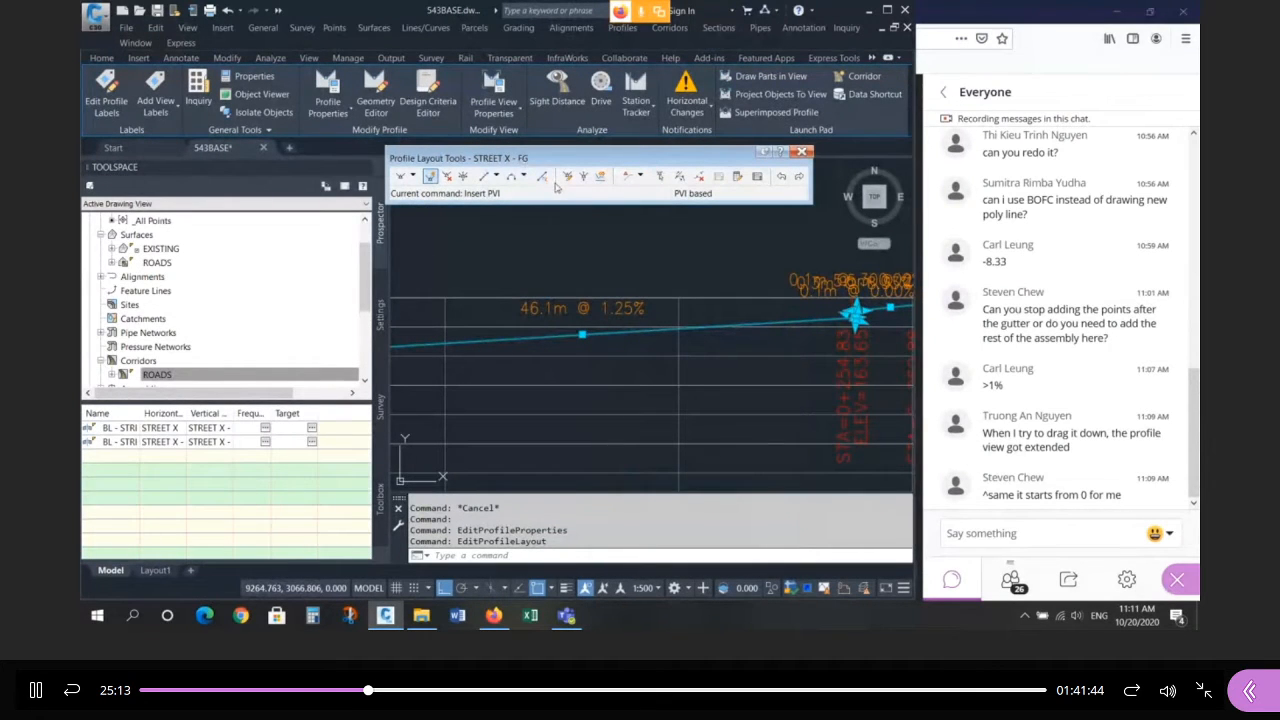
{"action": "left_click", "coordinate": [757, 176]}
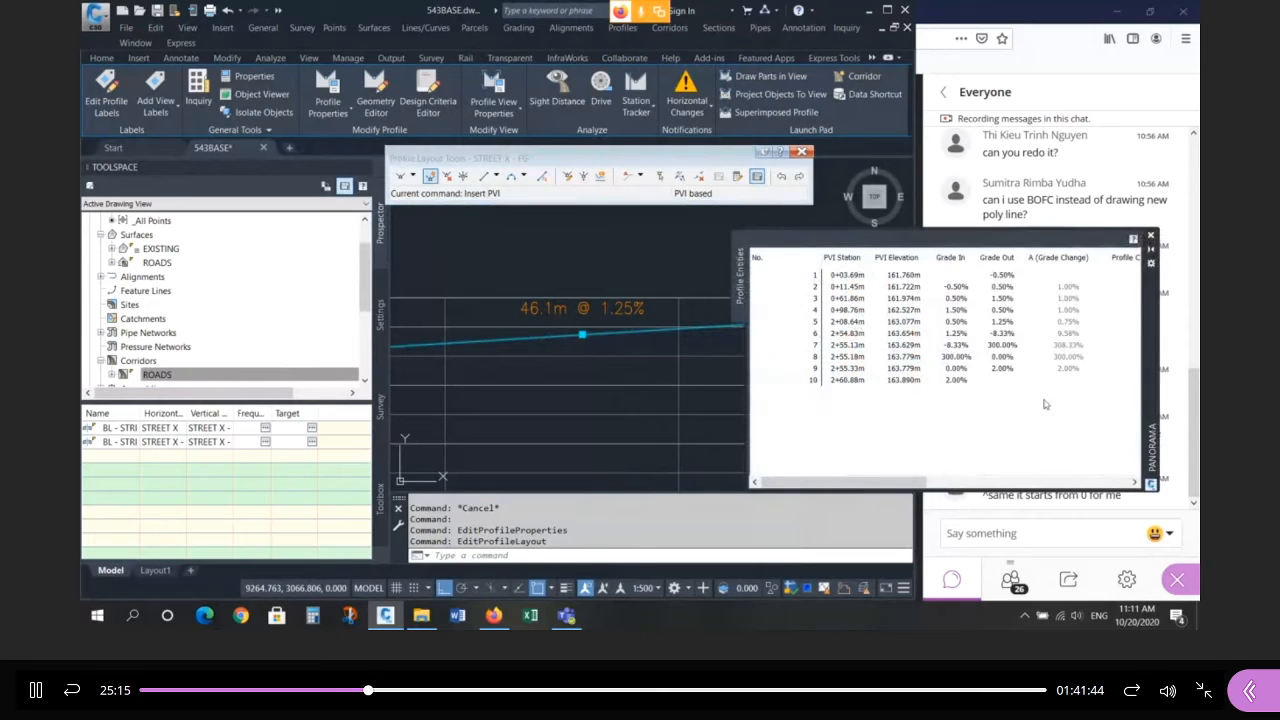
Set PVI 5's grade out to 2% and keep PVI 6 at -8.33%.
{"action": "double_click", "coordinate": [1005, 323]}
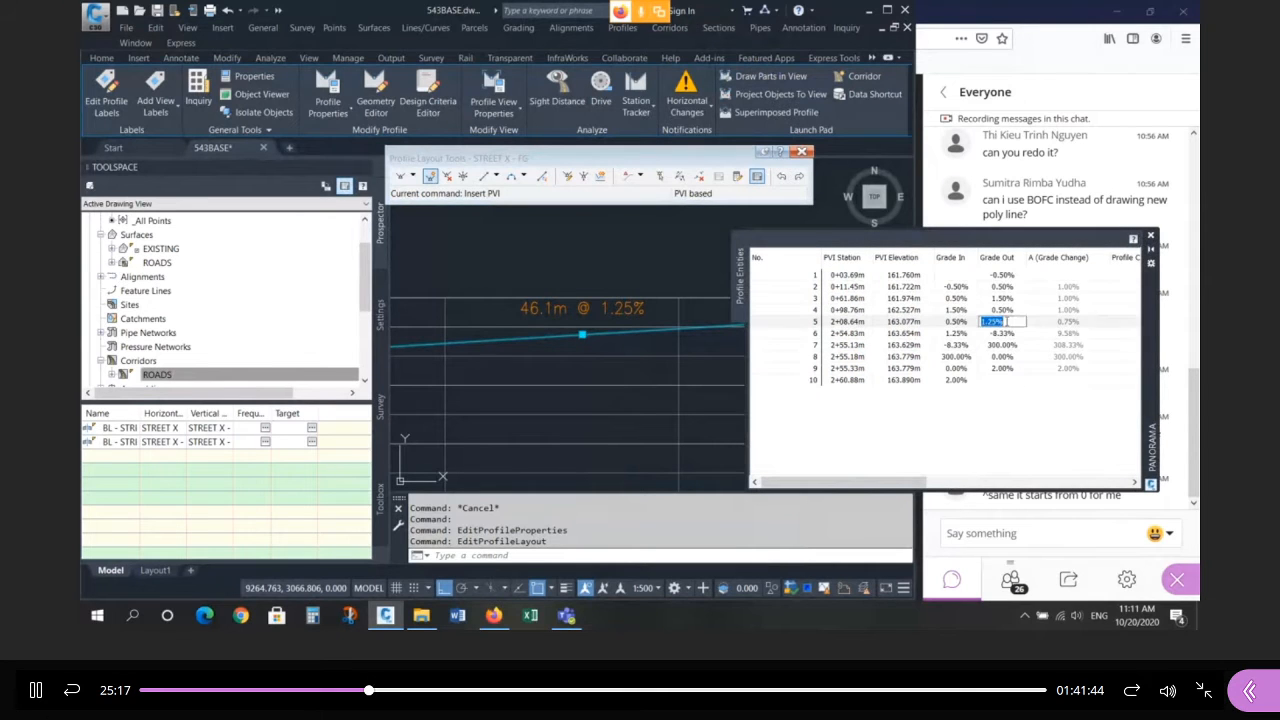
{"action": "type", "text": "2"}
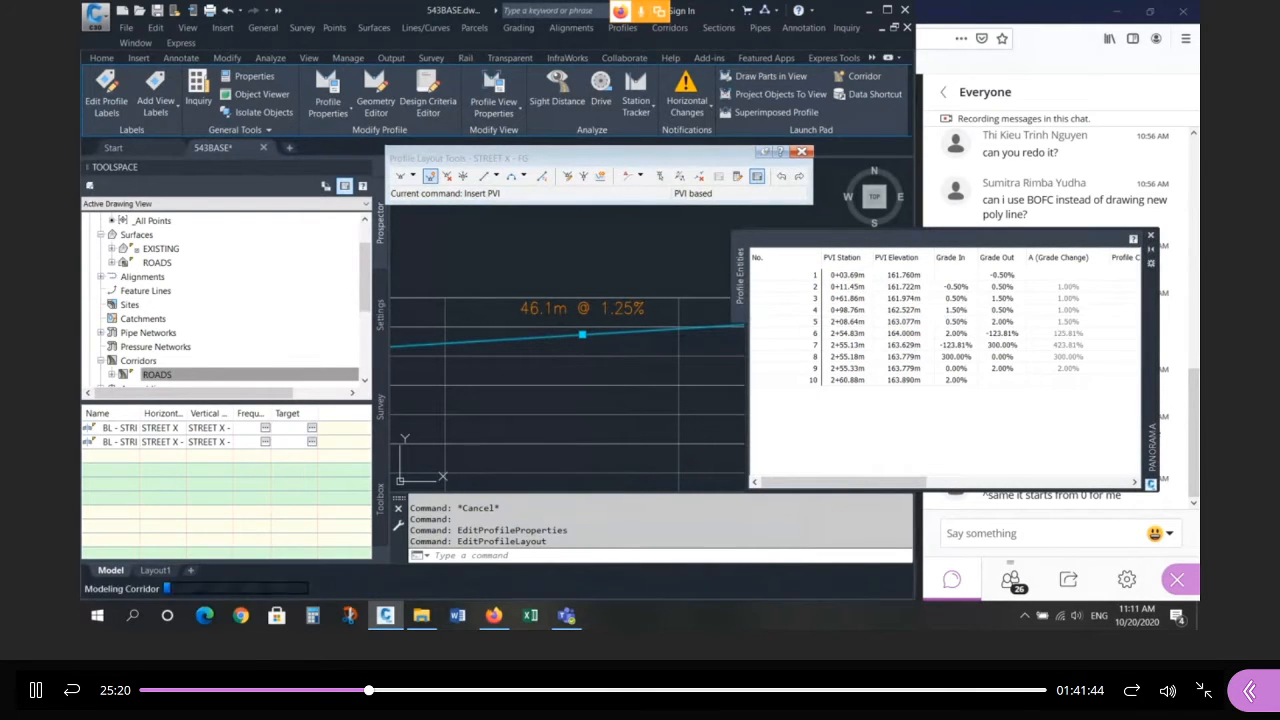
{"action": "key", "text": "Return"}
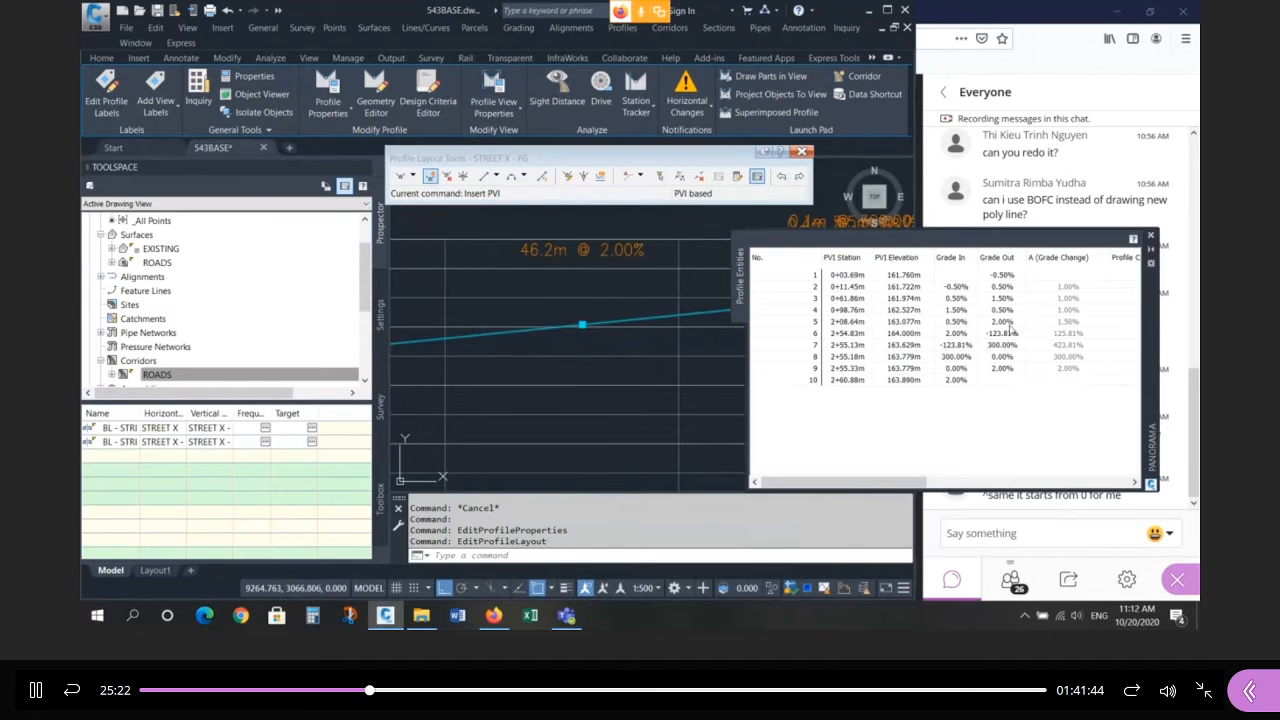
{"action": "double_click", "coordinate": [1012, 336]}
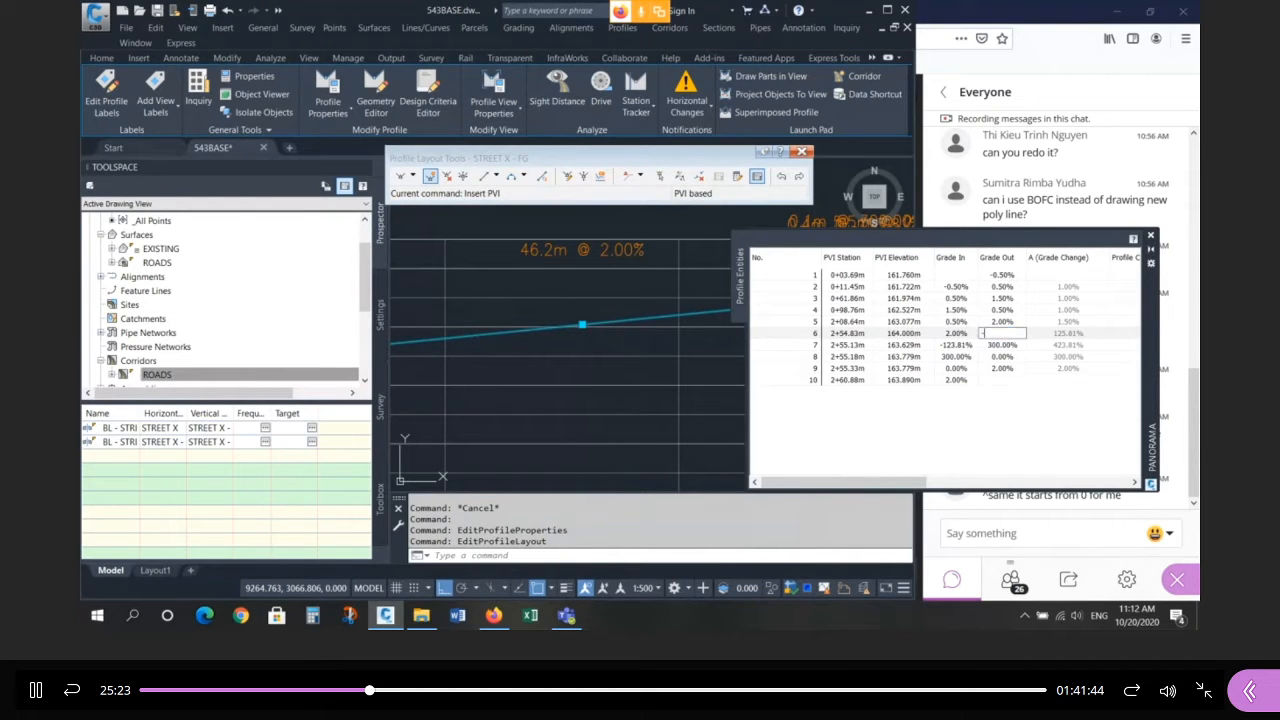
{"action": "key", "text": "Return"}
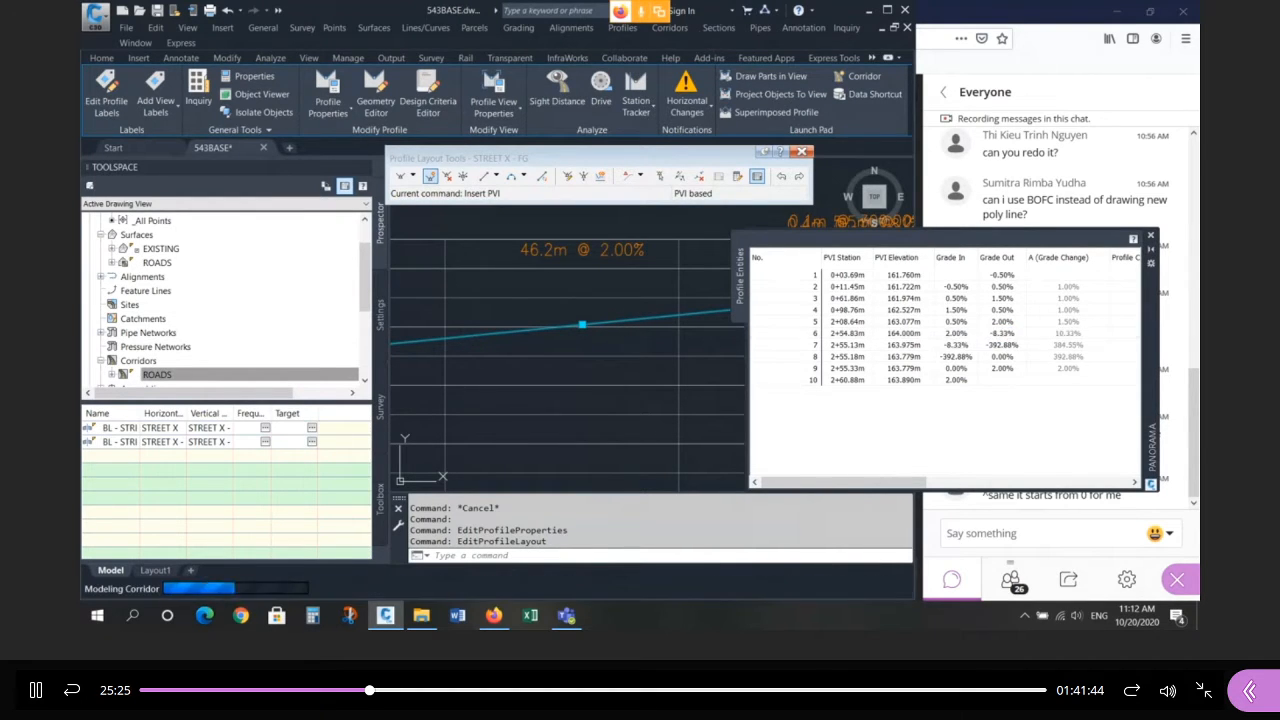
Set grade outs at PVIs 7, 8 and 9 to 300%, 0% and 2%, then close the table.
{"action": "left_click", "coordinate": [1008, 347]}
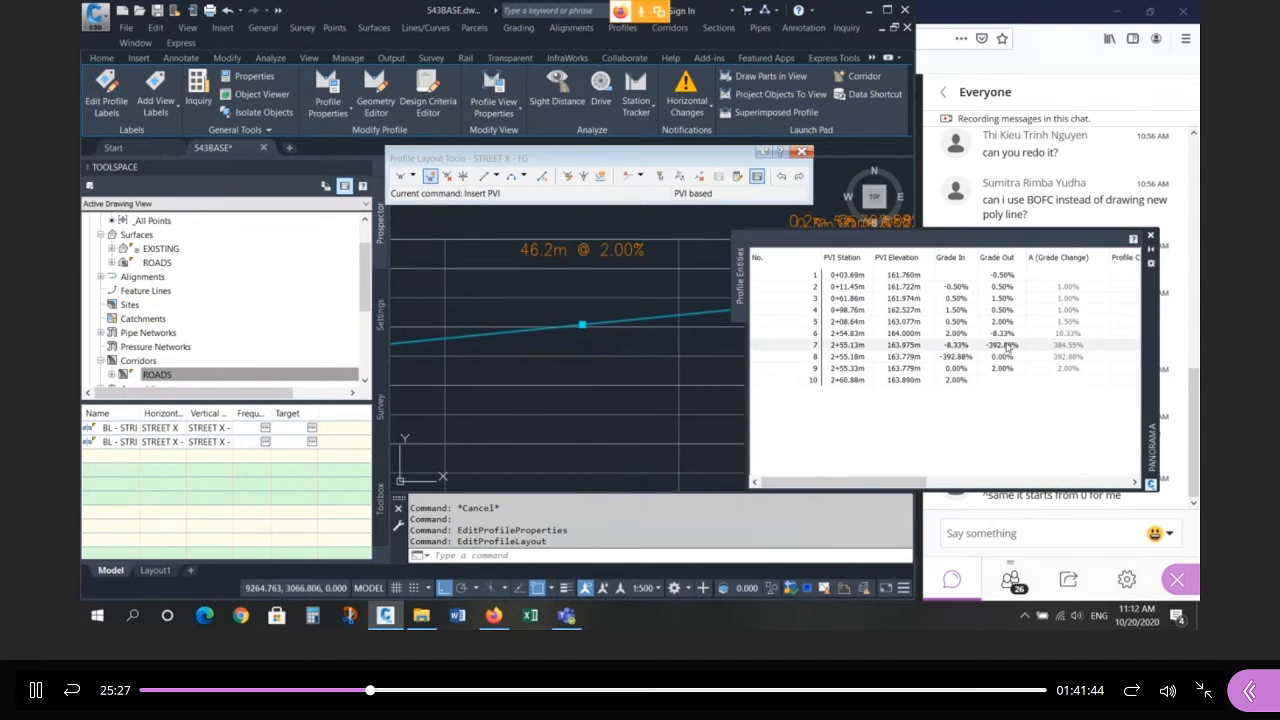
{"action": "double_click", "coordinate": [1008, 346]}
{"action": "type", "text": "300"}
{"action": "key", "text": "Return"}
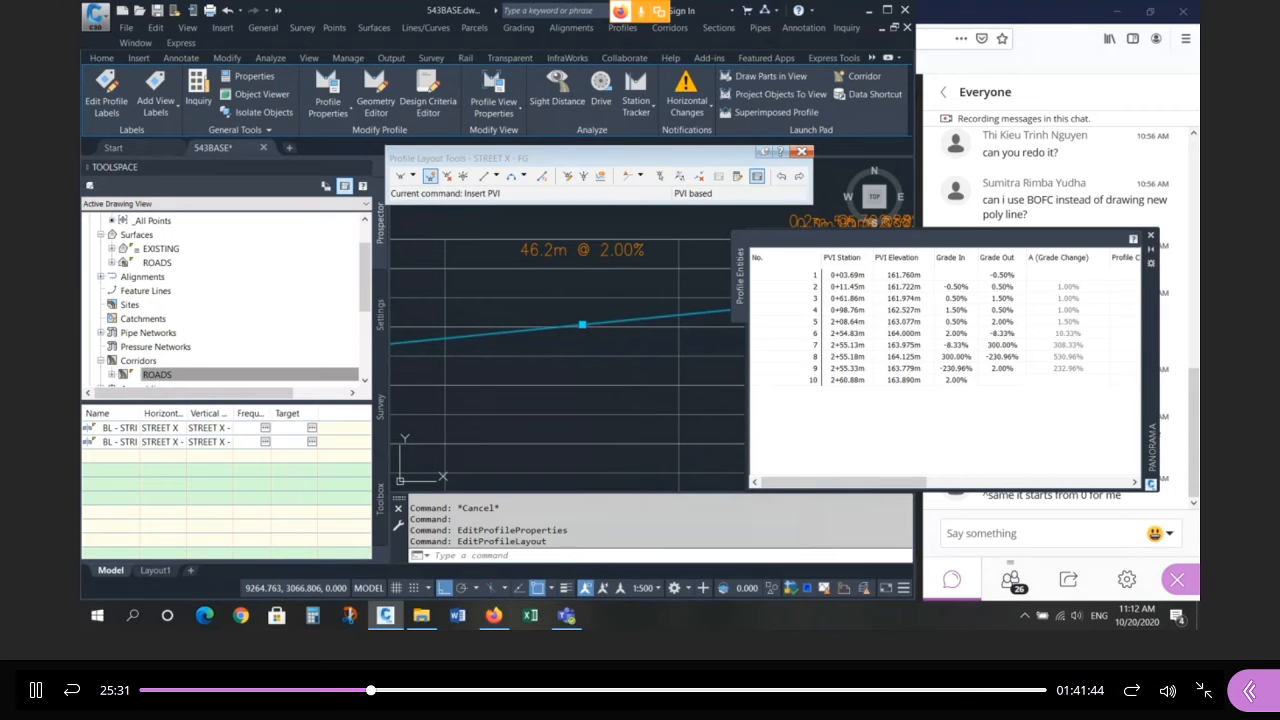
{"action": "left_click", "coordinate": [1005, 357]}
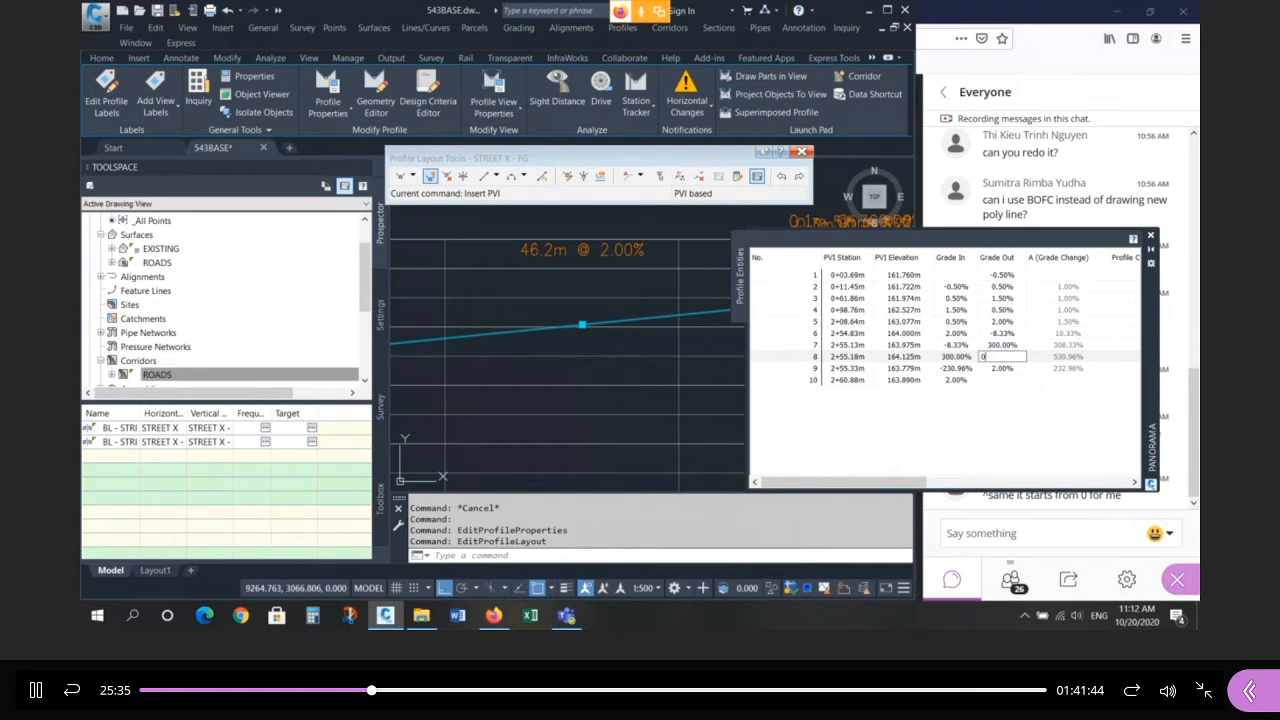
{"action": "type", "text": "0"}
{"action": "key", "text": "Return"}
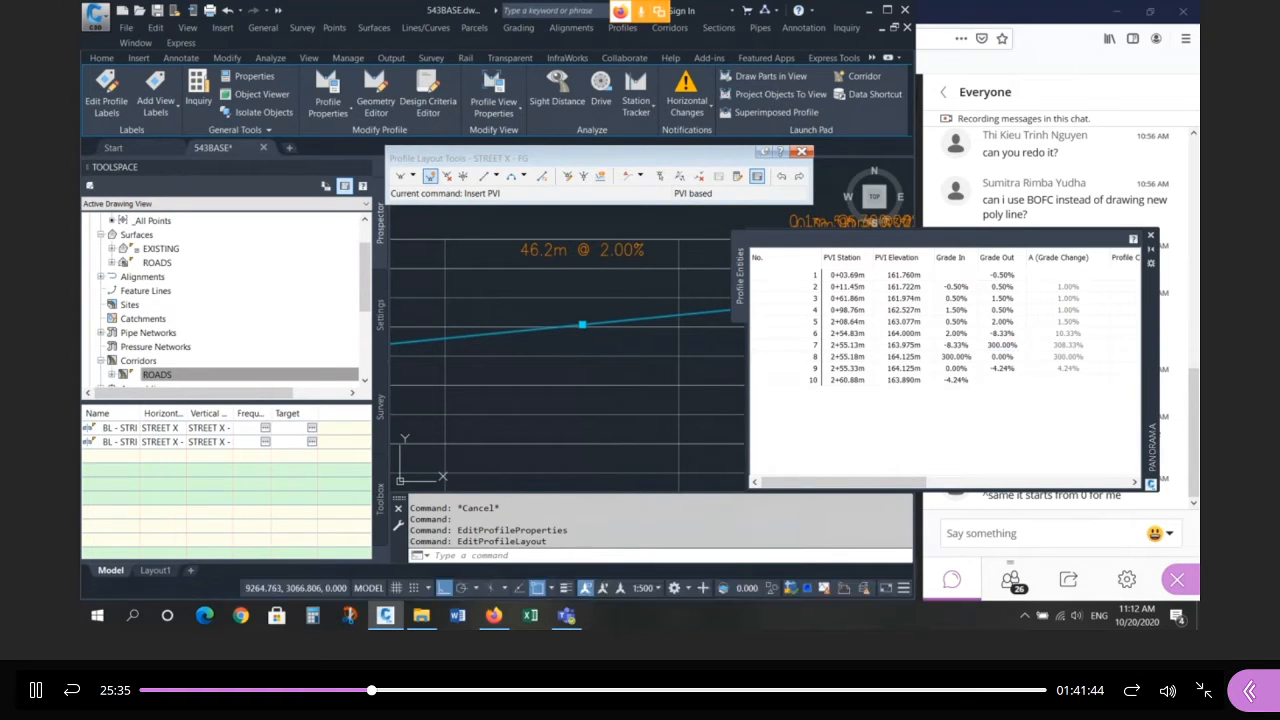
{"action": "left_click", "coordinate": [1005, 368]}
{"action": "key", "text": "Return"}
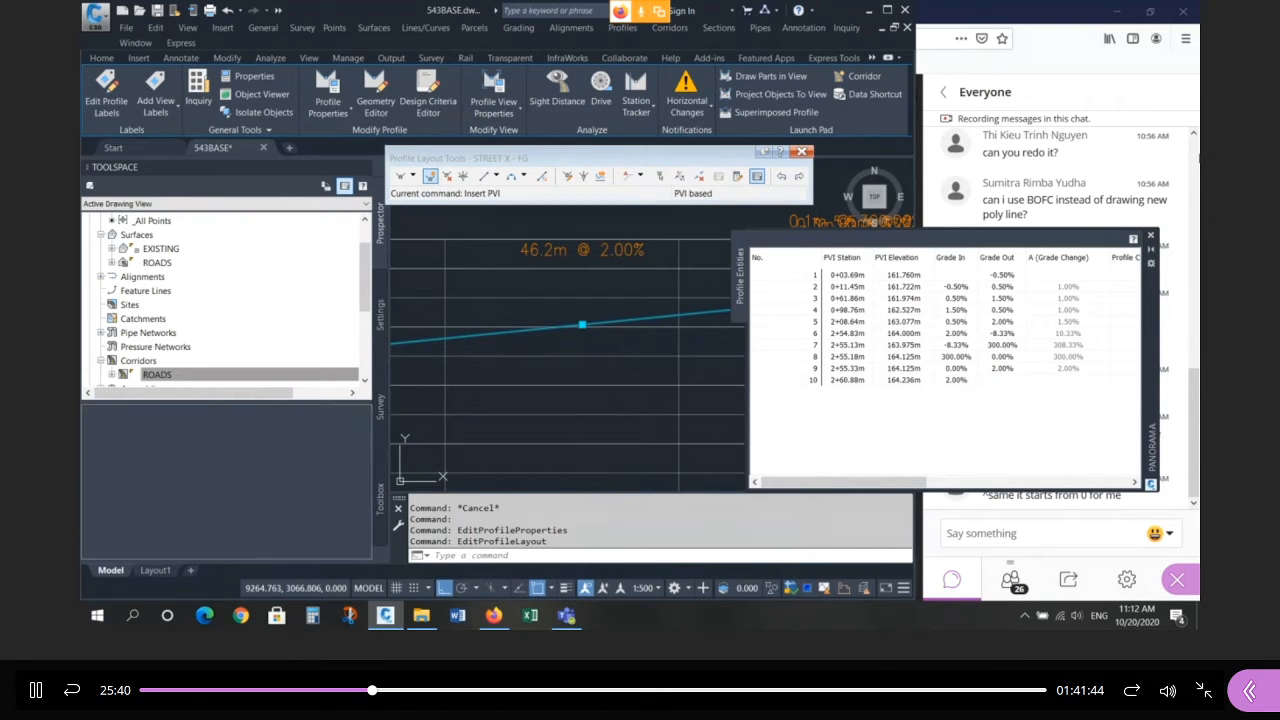
{"action": "left_click", "coordinate": [1151, 237]}
{"action": "scroll", "coordinate": [780, 300], "scroll_direction": "down", "scroll_amount": 5}
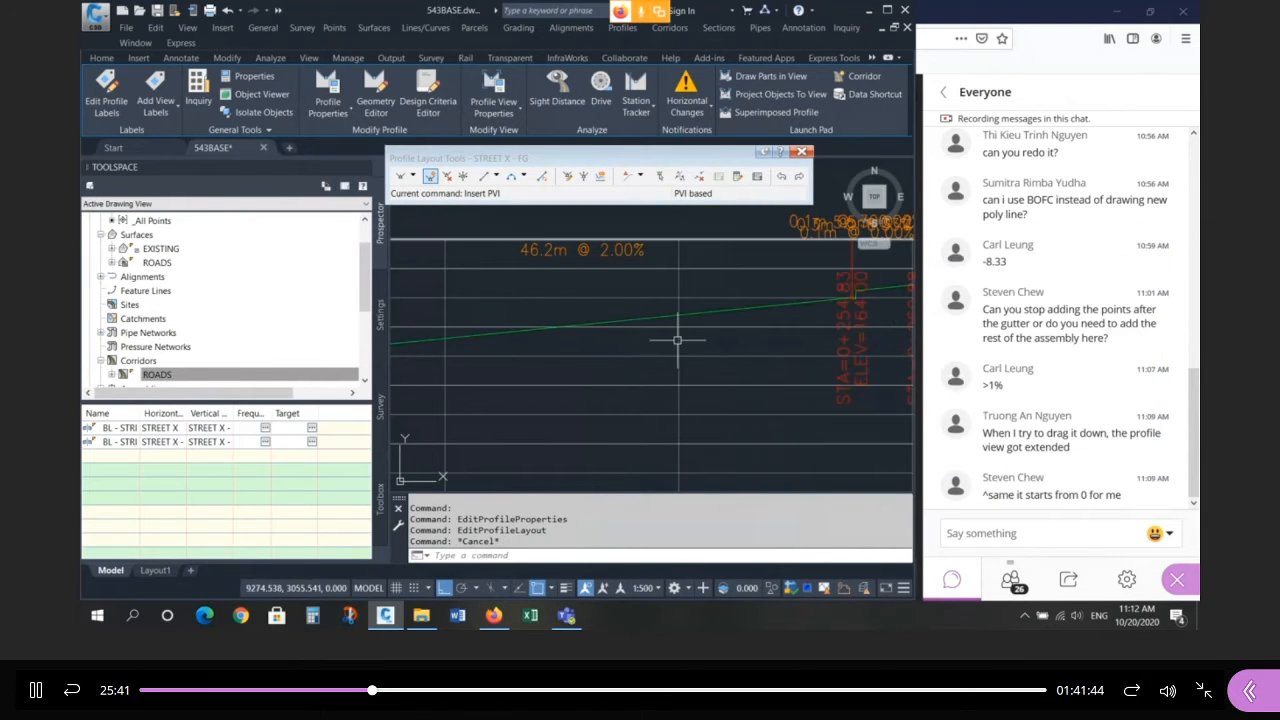
{"action": "key", "text": "Escape"}
{"action": "key", "text": "Escape"}
{"action": "scroll", "coordinate": [640, 377], "scroll_direction": "down", "scroll_amount": 5}
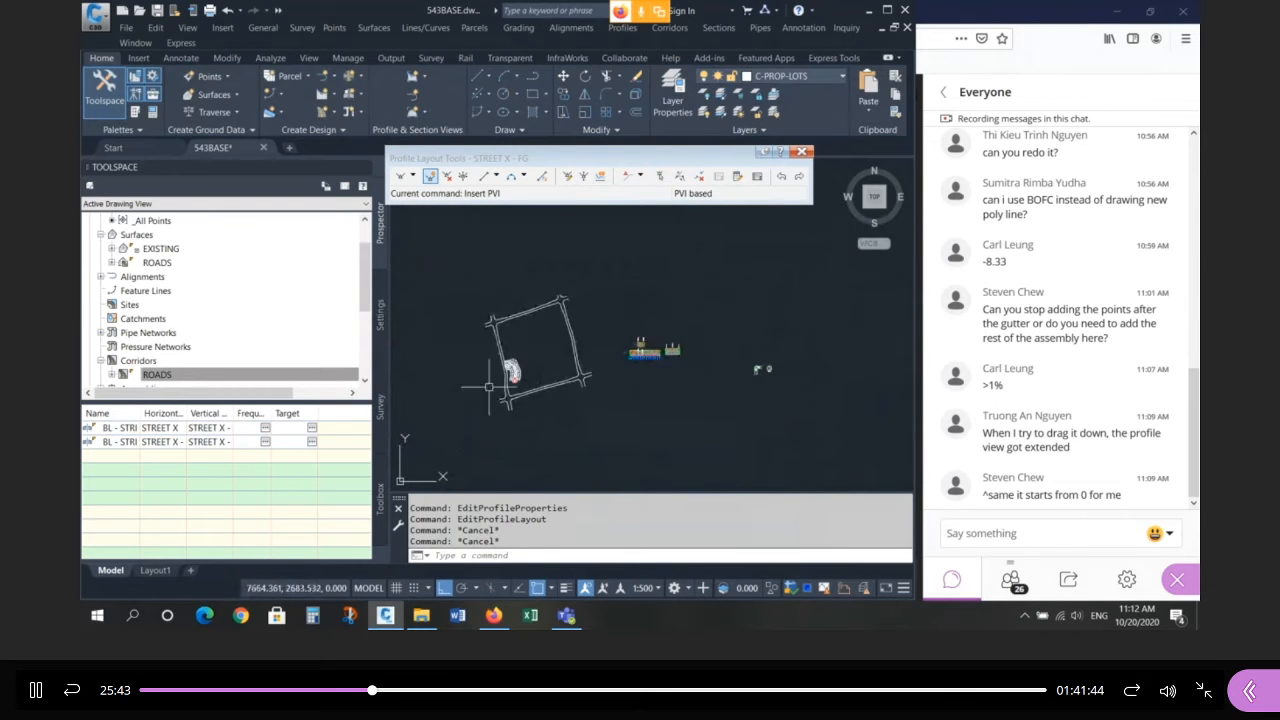
{"action": "scroll", "coordinate": [492, 387], "scroll_direction": "up", "scroll_amount": 10}
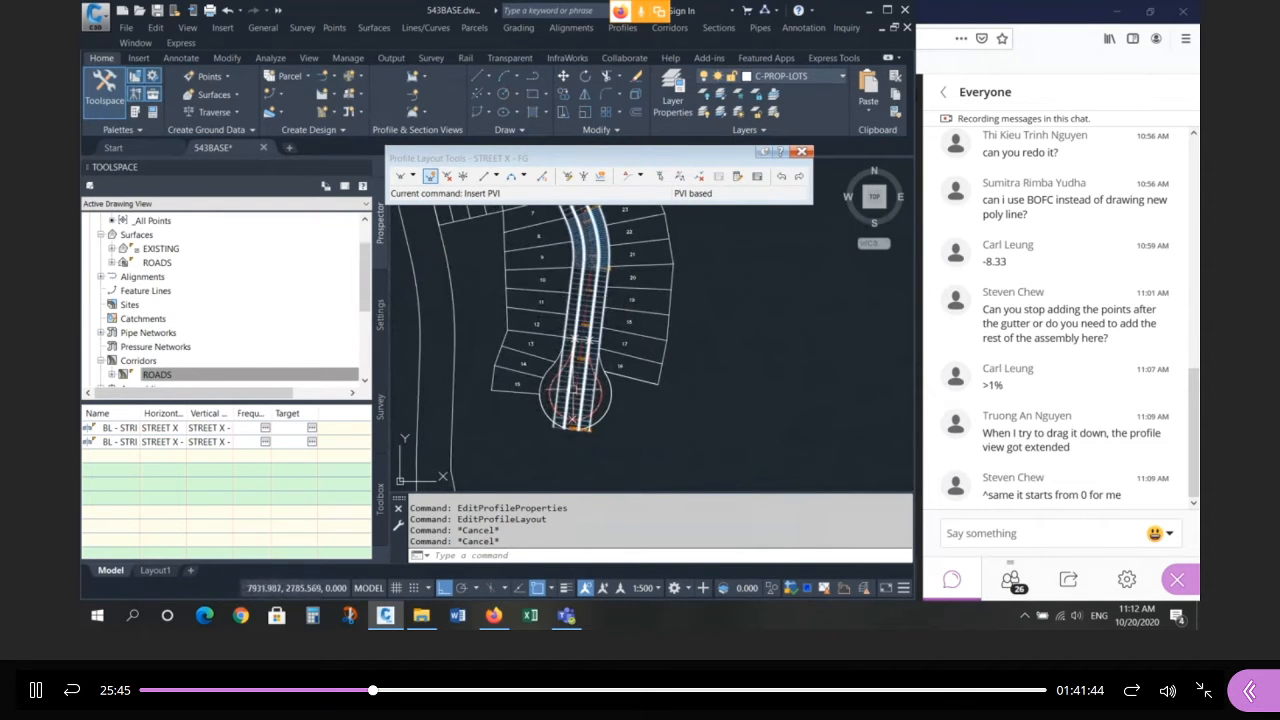
{"action": "scroll", "coordinate": [575, 415], "scroll_direction": "up", "scroll_amount": 8}
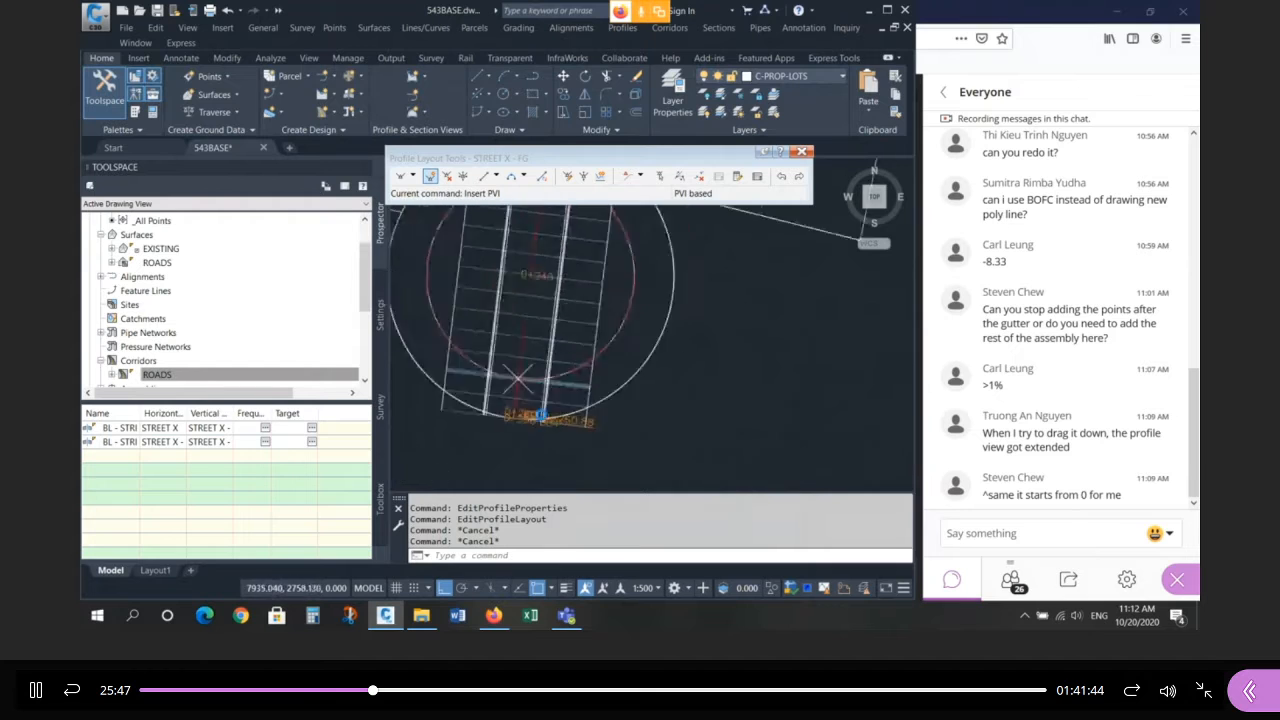
{"action": "left_click", "coordinate": [483, 325]}
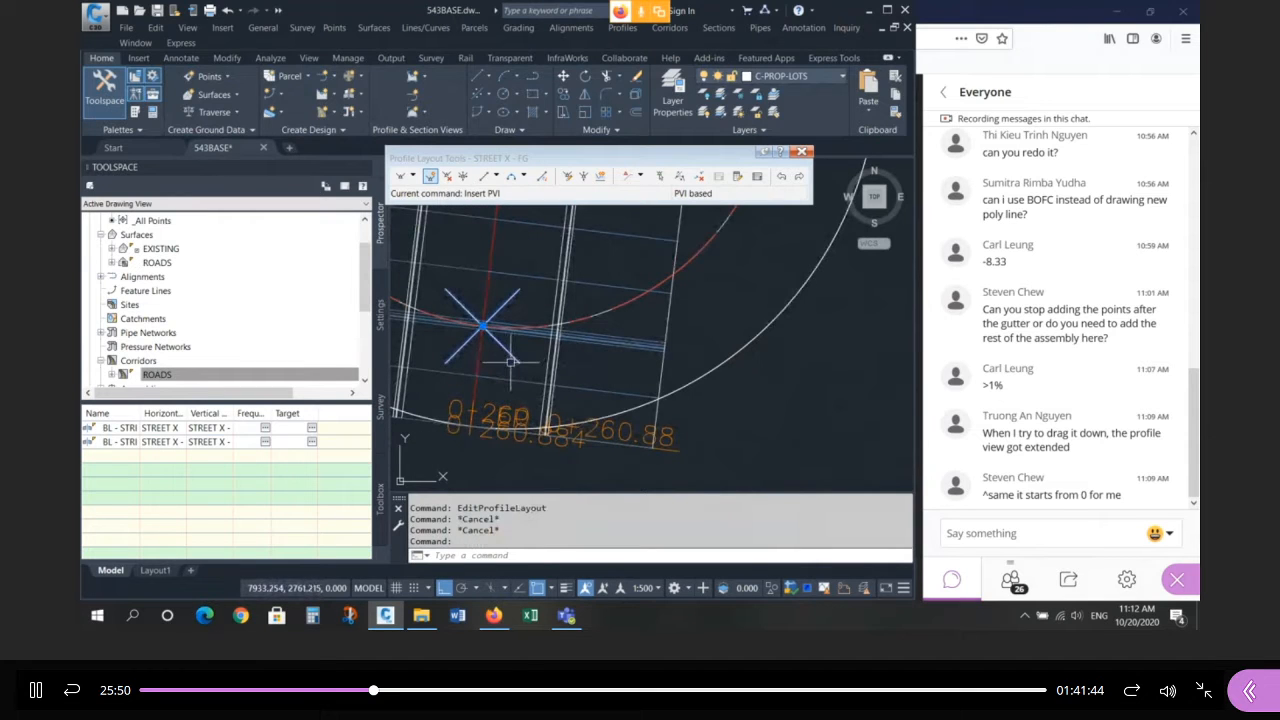
{"action": "left_click", "coordinate": [597, 304]}
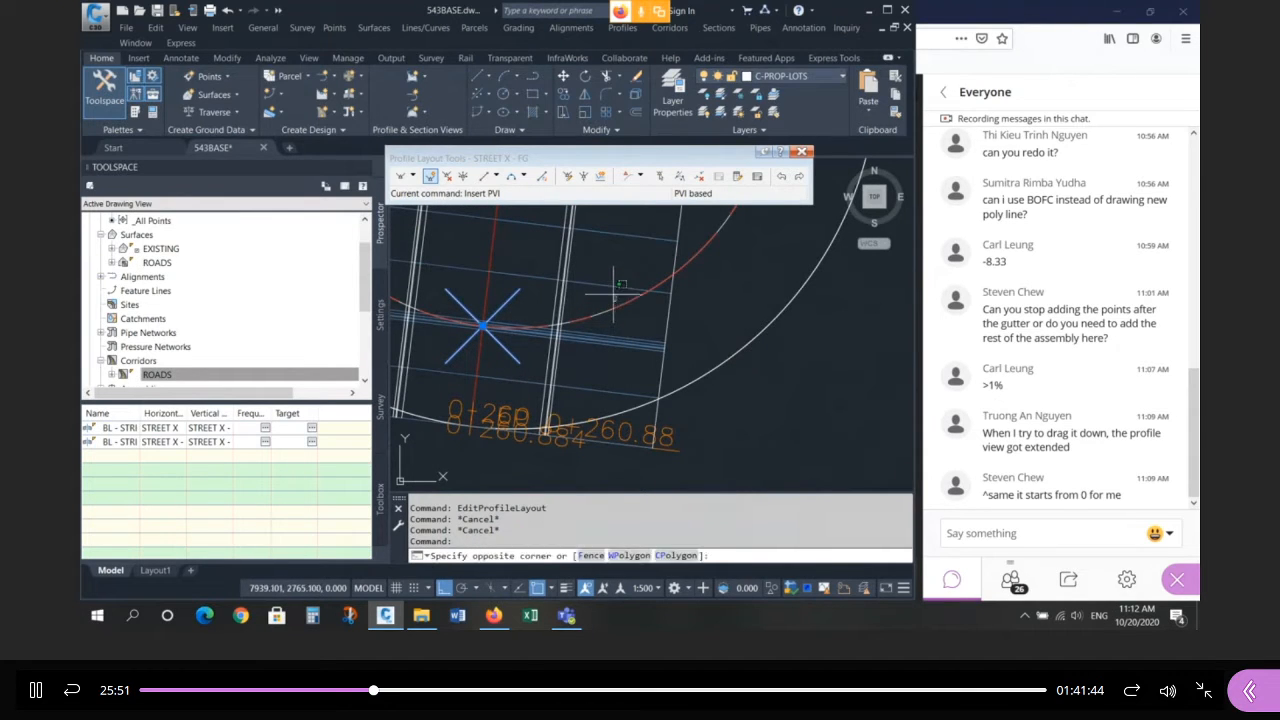
{"action": "key", "text": "Escape"}
{"action": "scroll", "coordinate": [590, 311], "scroll_direction": "down", "scroll_amount": 8}
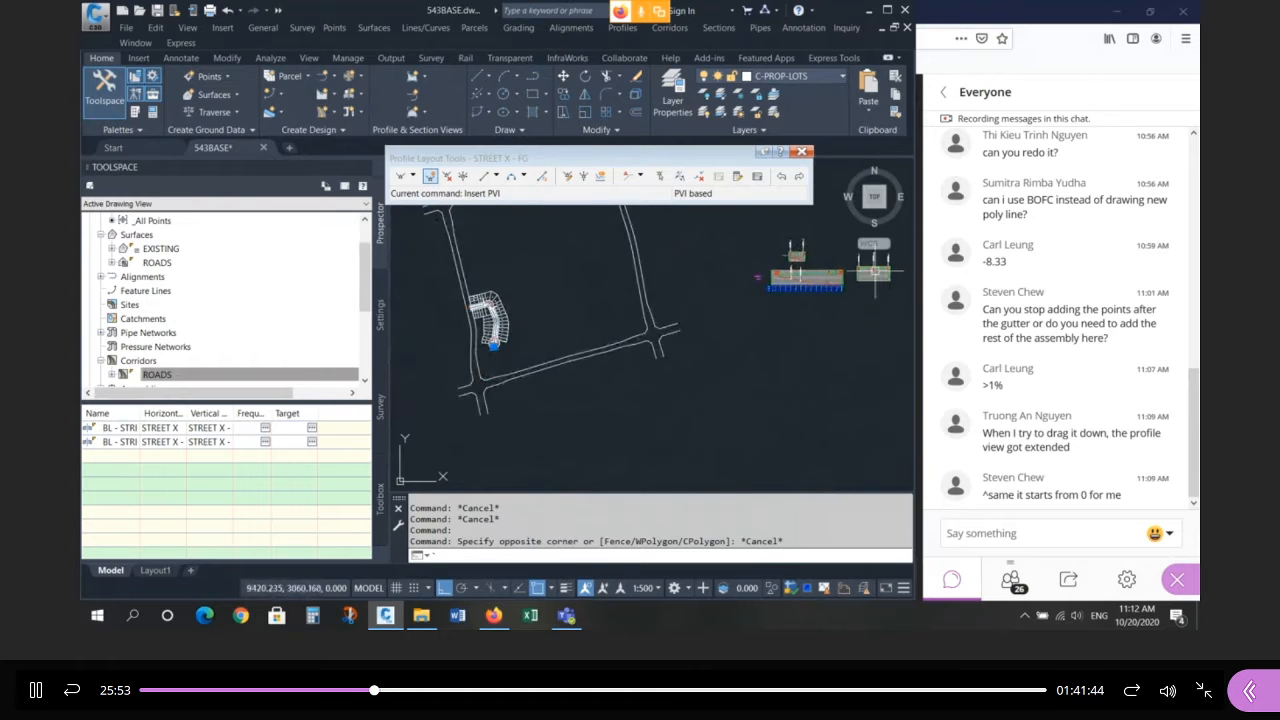
{"action": "scroll", "coordinate": [866, 258], "scroll_direction": "up", "scroll_amount": 7}
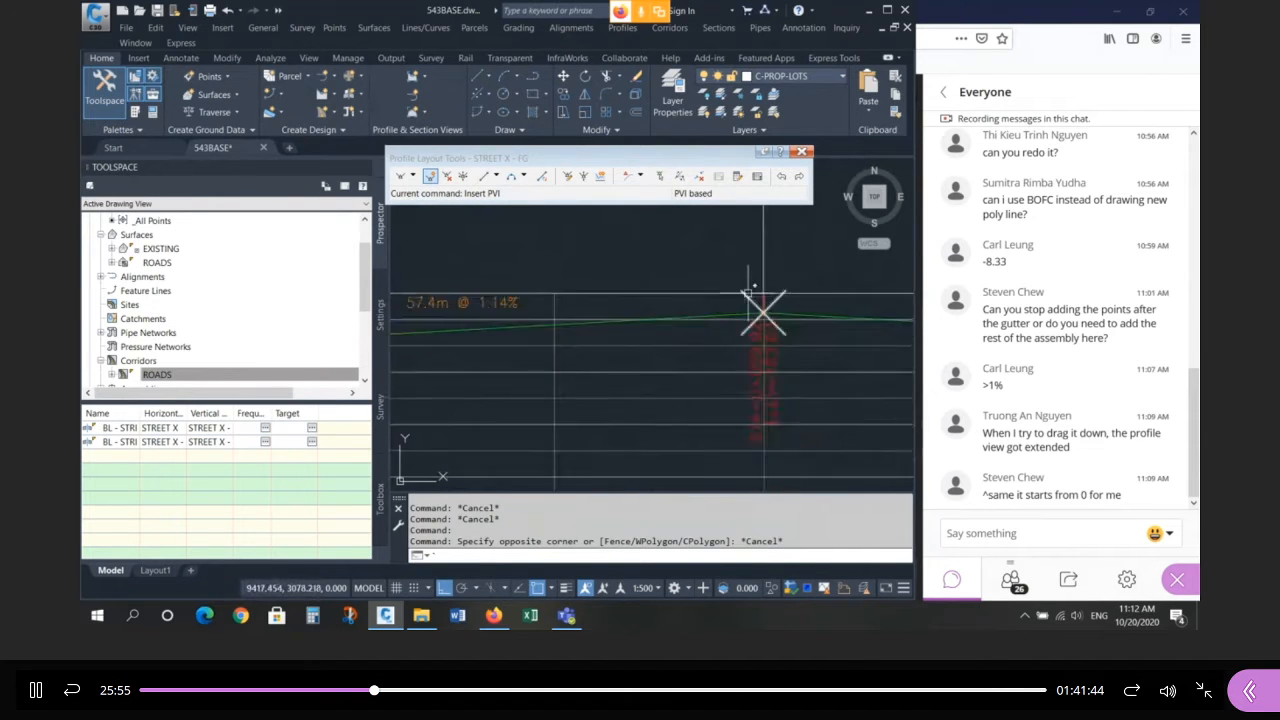
{"action": "left_click", "coordinate": [170, 375]}
Rebuild the ROADS corridor from Toolspace and grab the cul-de-sac profile's high-point PVI grip.
{"action": "right_click", "coordinate": [170, 375]}
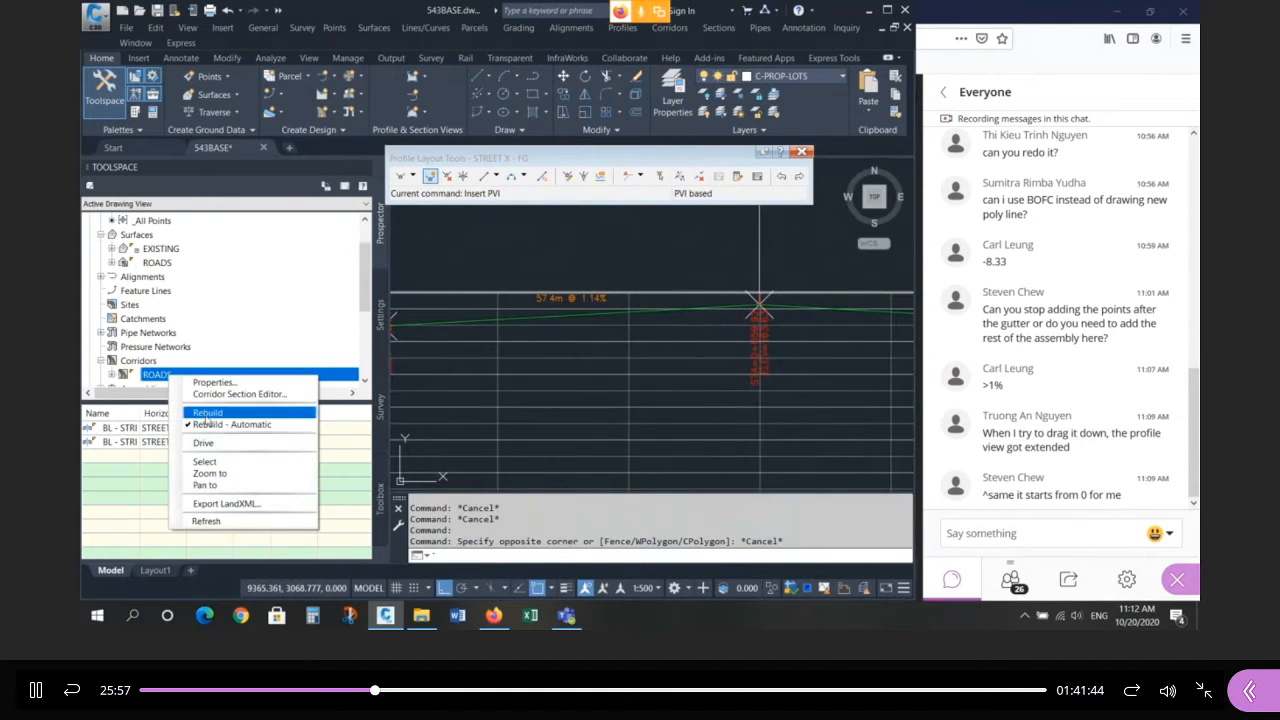
{"action": "left_click", "coordinate": [205, 413]}
{"action": "scroll", "coordinate": [791, 293], "scroll_direction": "up", "scroll_amount": 2}
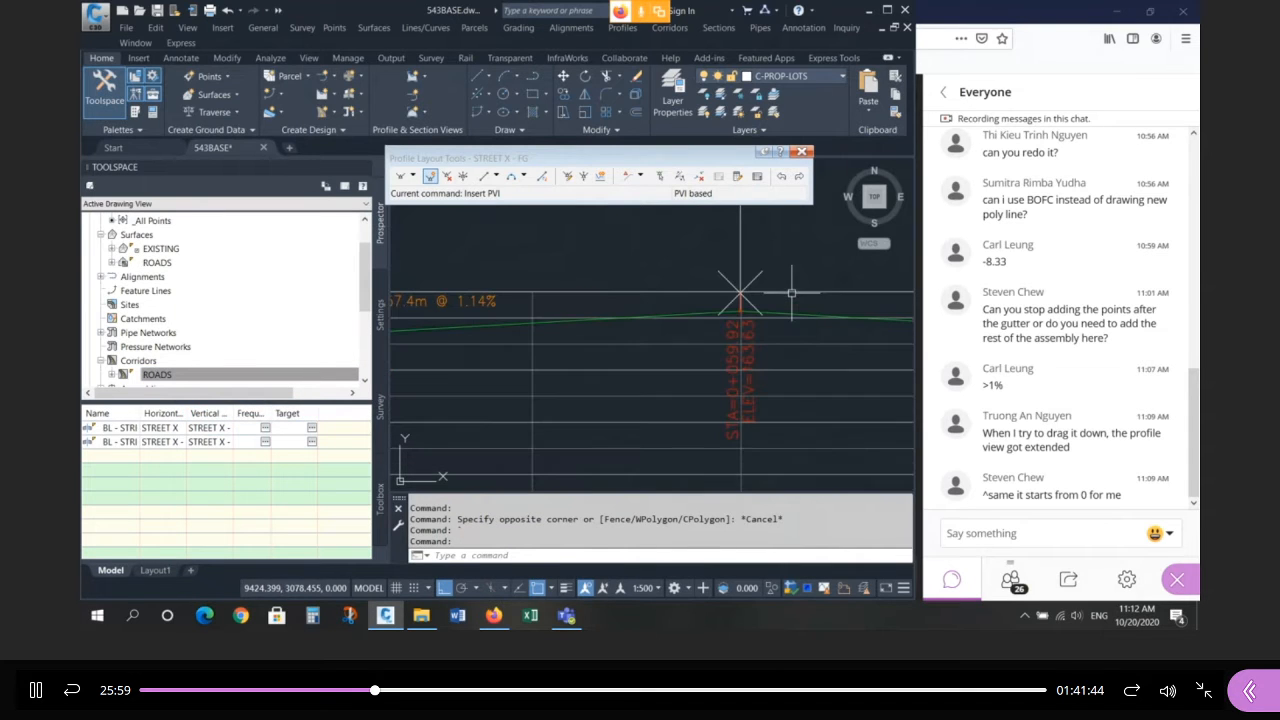
{"action": "left_click", "coordinate": [745, 312]}
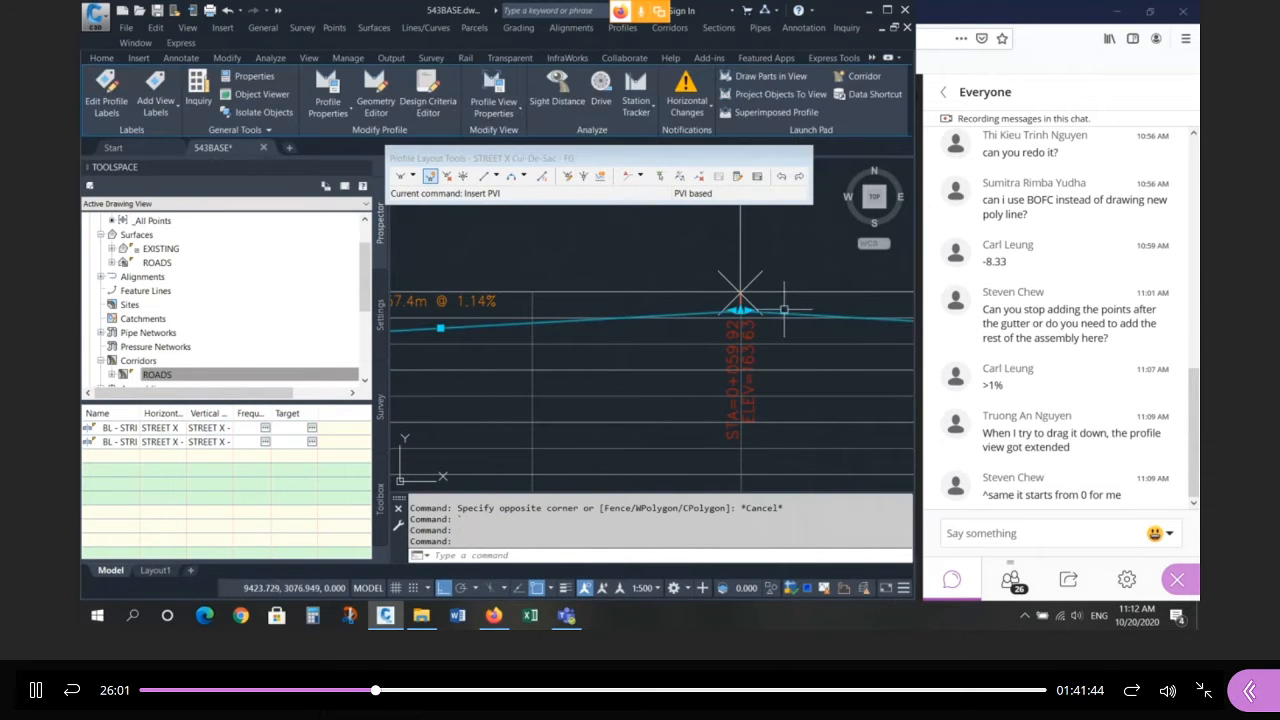
{"action": "left_click", "coordinate": [740, 312]}
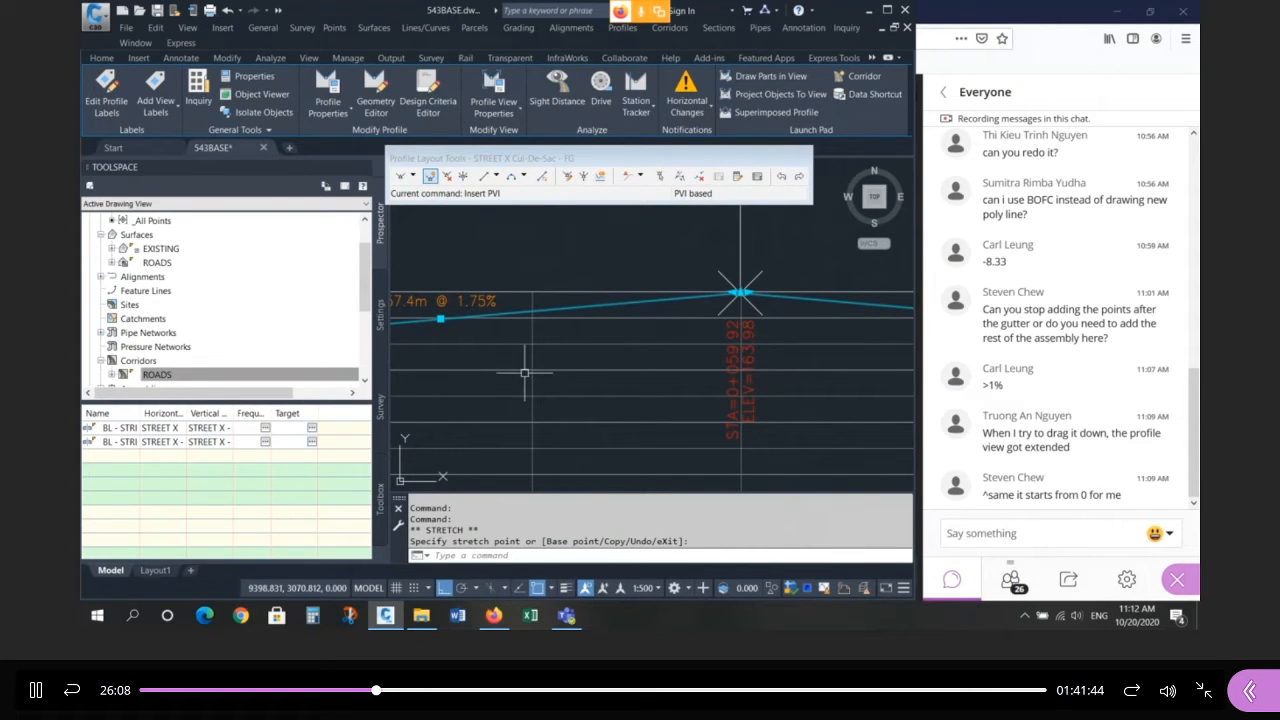
Cancel the cul-de-sac high-point stretch and clear the profile selection.
{"action": "key", "text": "Escape"}
{"action": "key", "text": "Escape"}
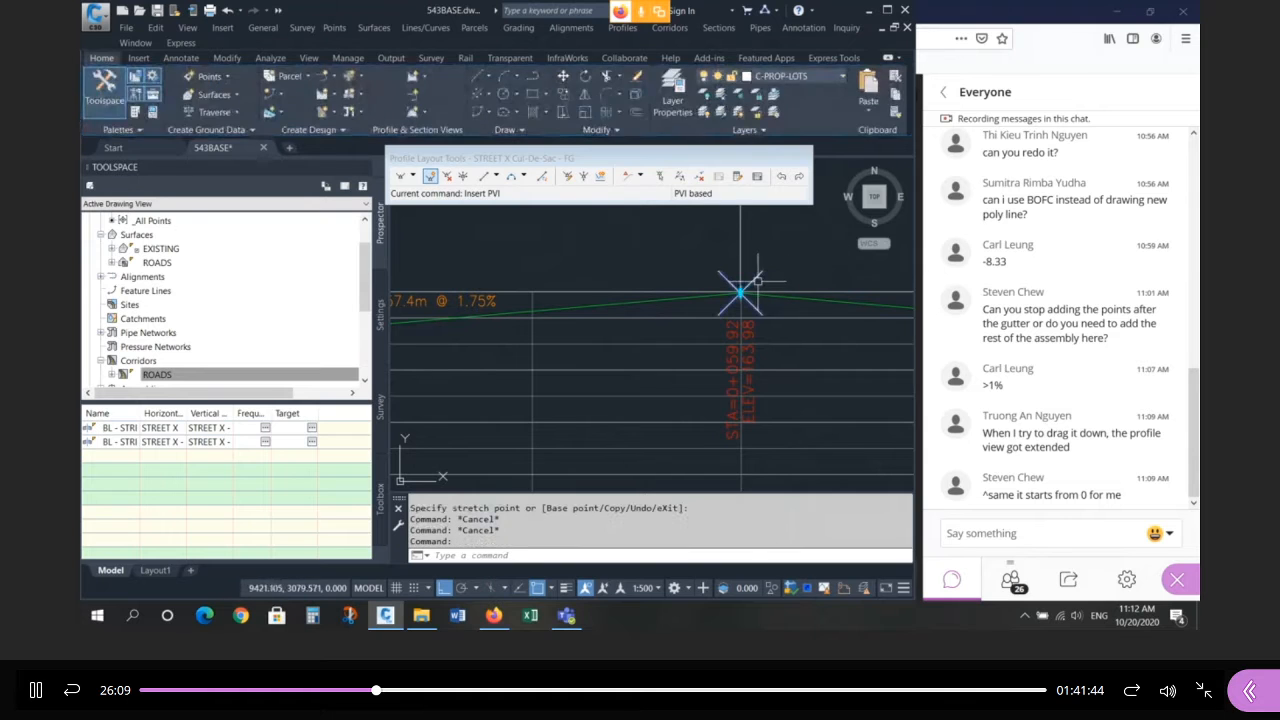
{"action": "key", "text": "Escape"}
{"action": "key", "text": "Escape"}
{"action": "left_click", "coordinate": [765, 295]}
{"action": "scroll", "coordinate": [685, 324], "scroll_direction": "down", "scroll_amount": 4}
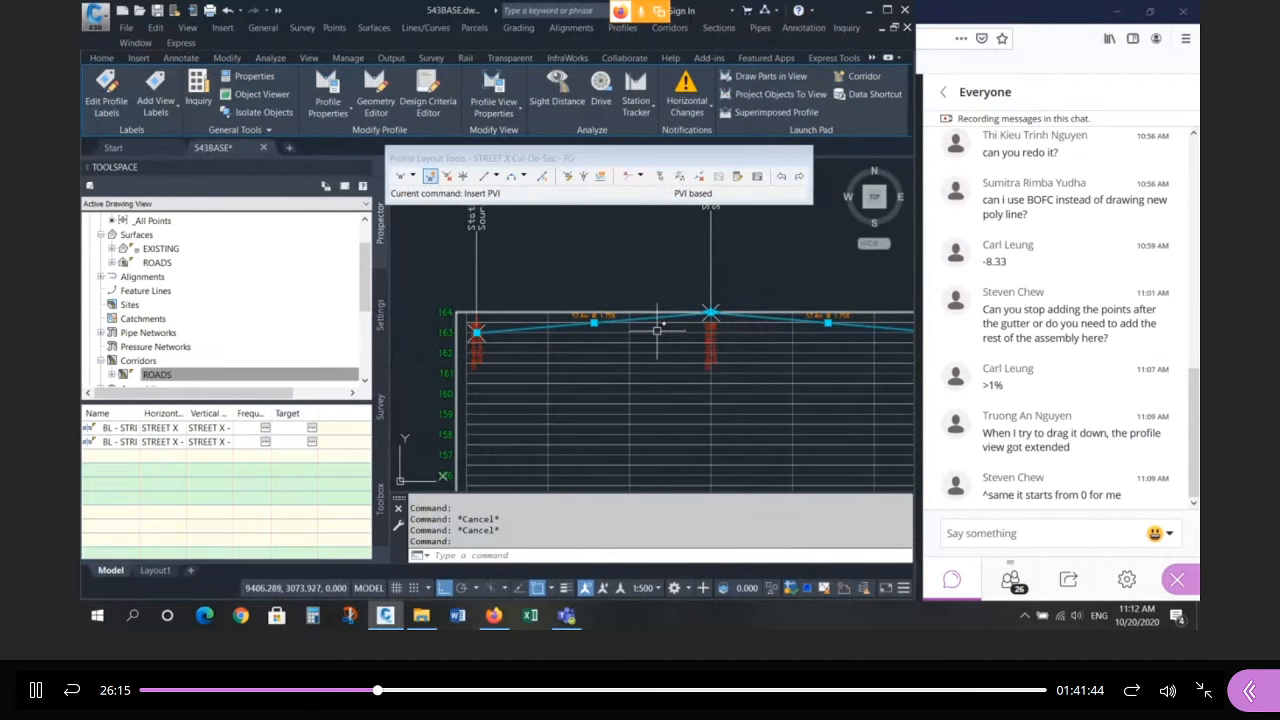
{"action": "key", "text": "Escape"}
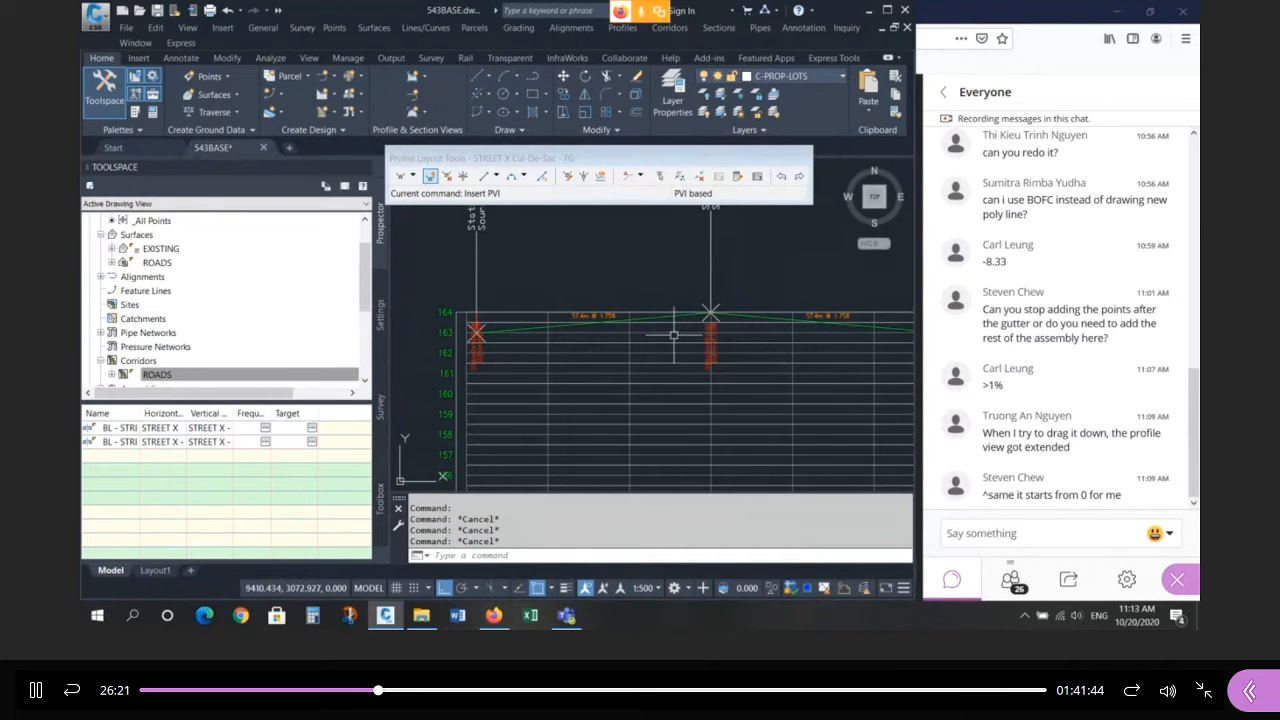
Zoom through the rebuilt corridor and profile views, reviewing the cul-de-sac design profile.
{"action": "scroll", "coordinate": [679, 333], "scroll_direction": "down", "scroll_amount": 4}
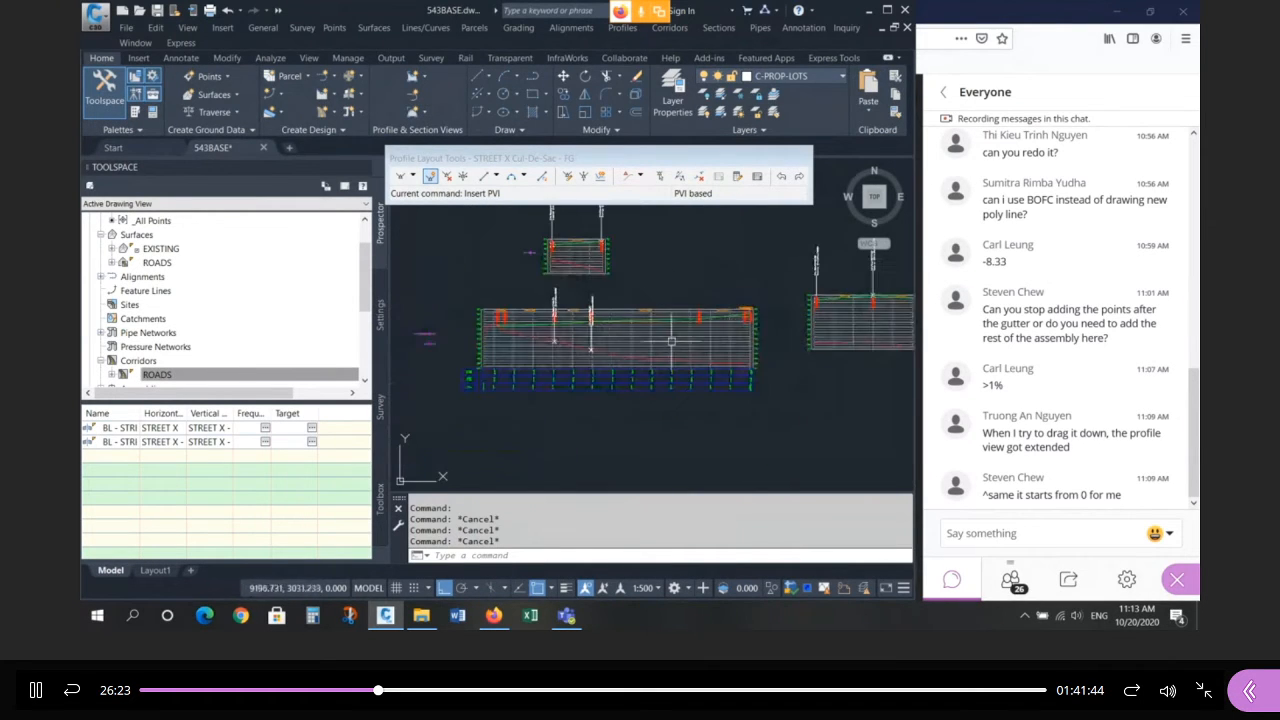
{"action": "scroll", "coordinate": [739, 327], "scroll_direction": "down", "scroll_amount": 8}
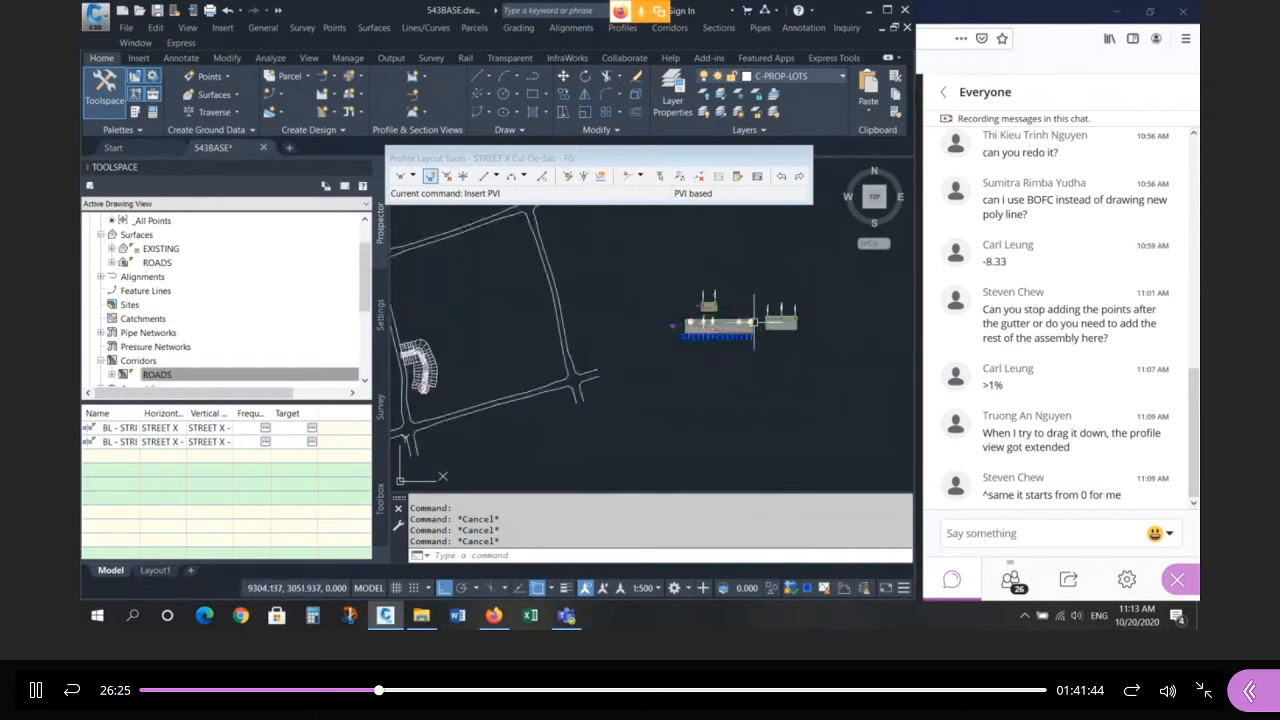
{"action": "scroll", "coordinate": [539, 378], "scroll_direction": "up", "scroll_amount": 4}
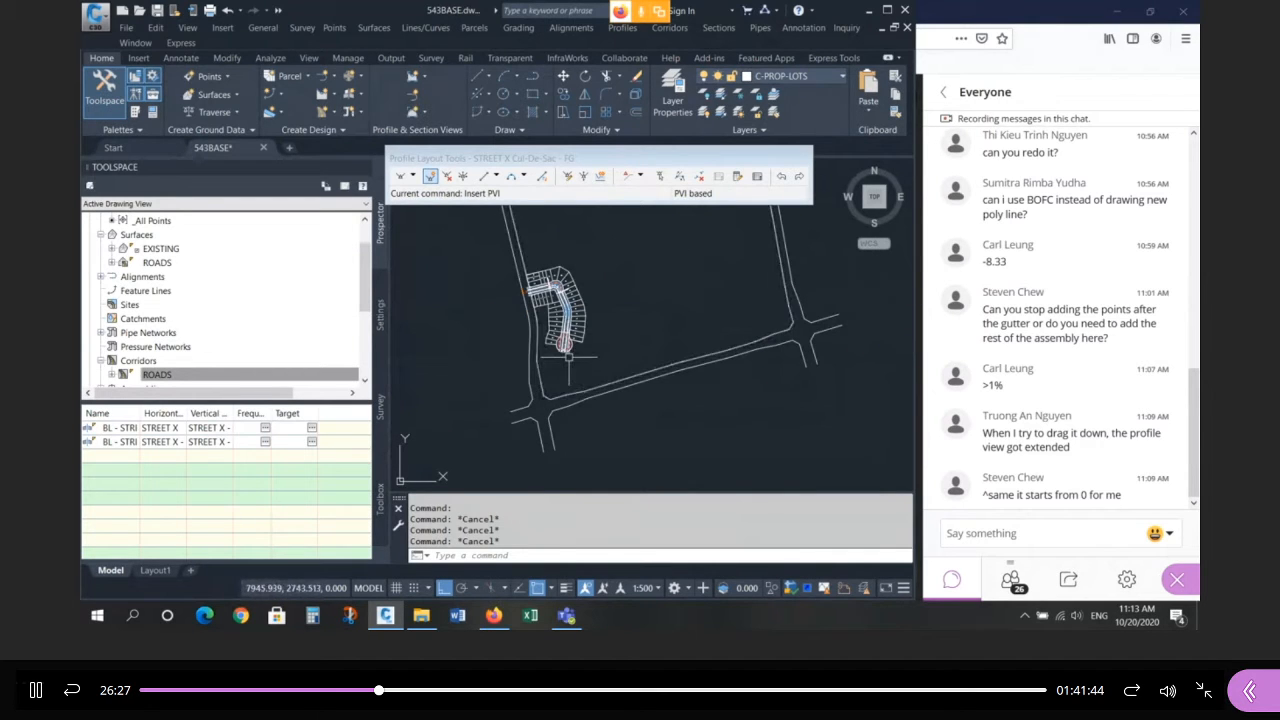
{"action": "scroll", "coordinate": [543, 357], "scroll_direction": "up", "scroll_amount": 6}
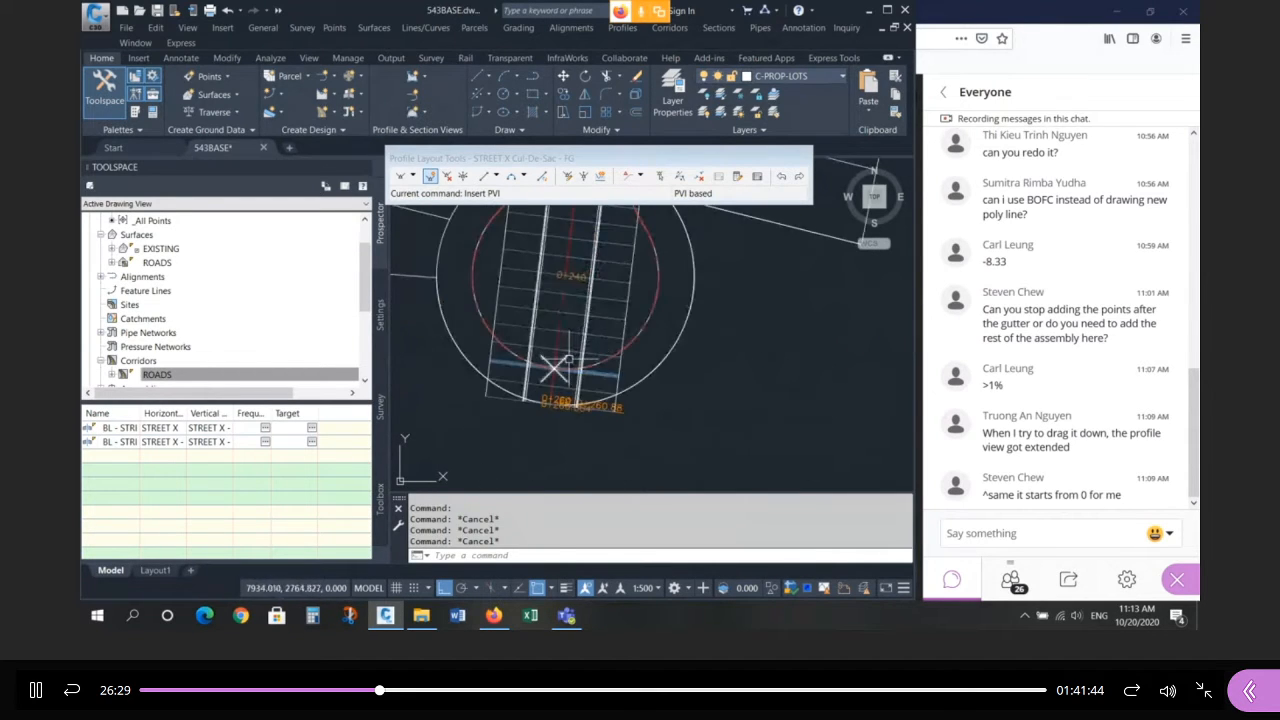
{"action": "scroll", "coordinate": [474, 398], "scroll_direction": "down", "scroll_amount": 8}
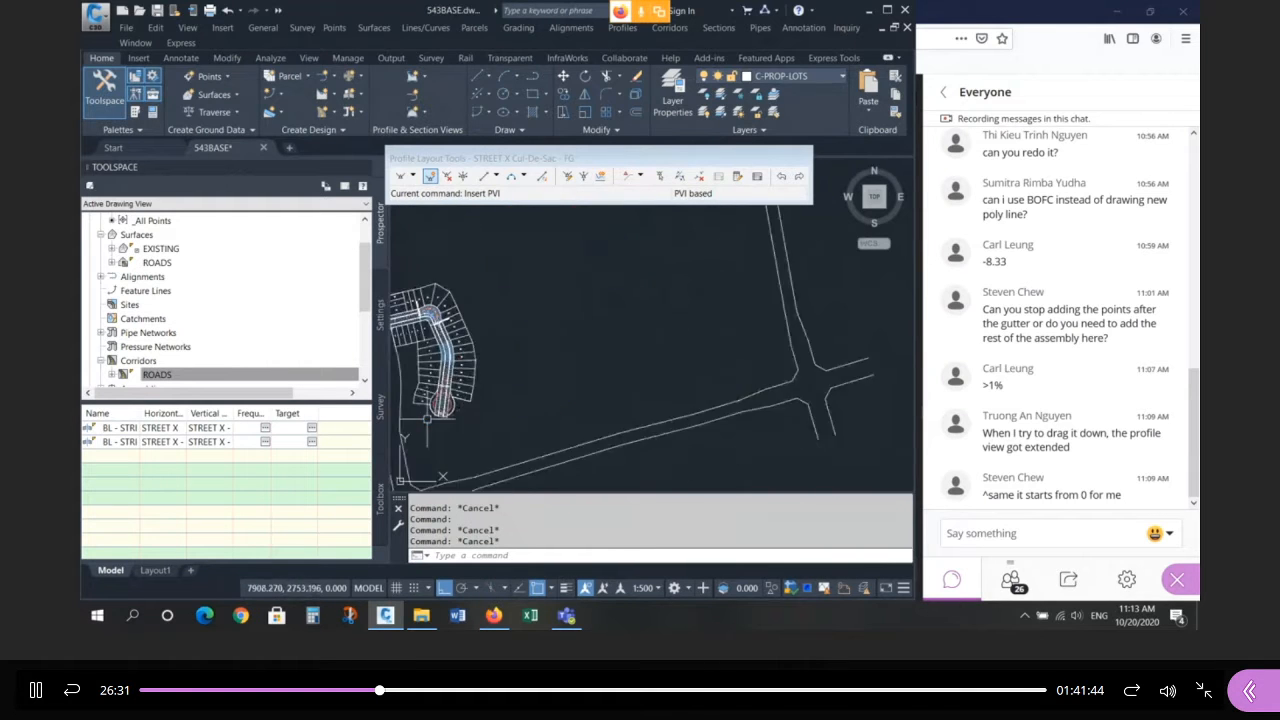
{"action": "scroll", "coordinate": [740, 334], "scroll_direction": "up", "scroll_amount": 3}
{"action": "scroll", "coordinate": [808, 345], "scroll_direction": "up", "scroll_amount": 6}
{"action": "left_click", "coordinate": [806, 335]}
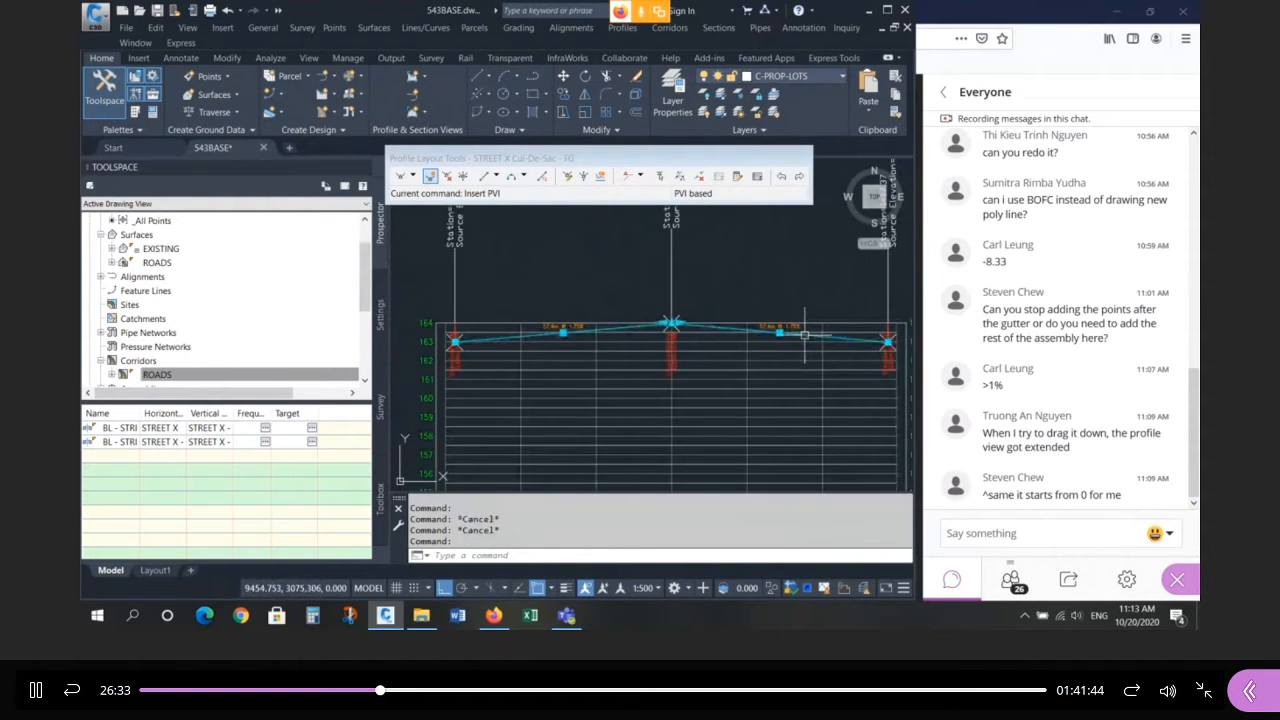
{"action": "key", "text": "Escape"}
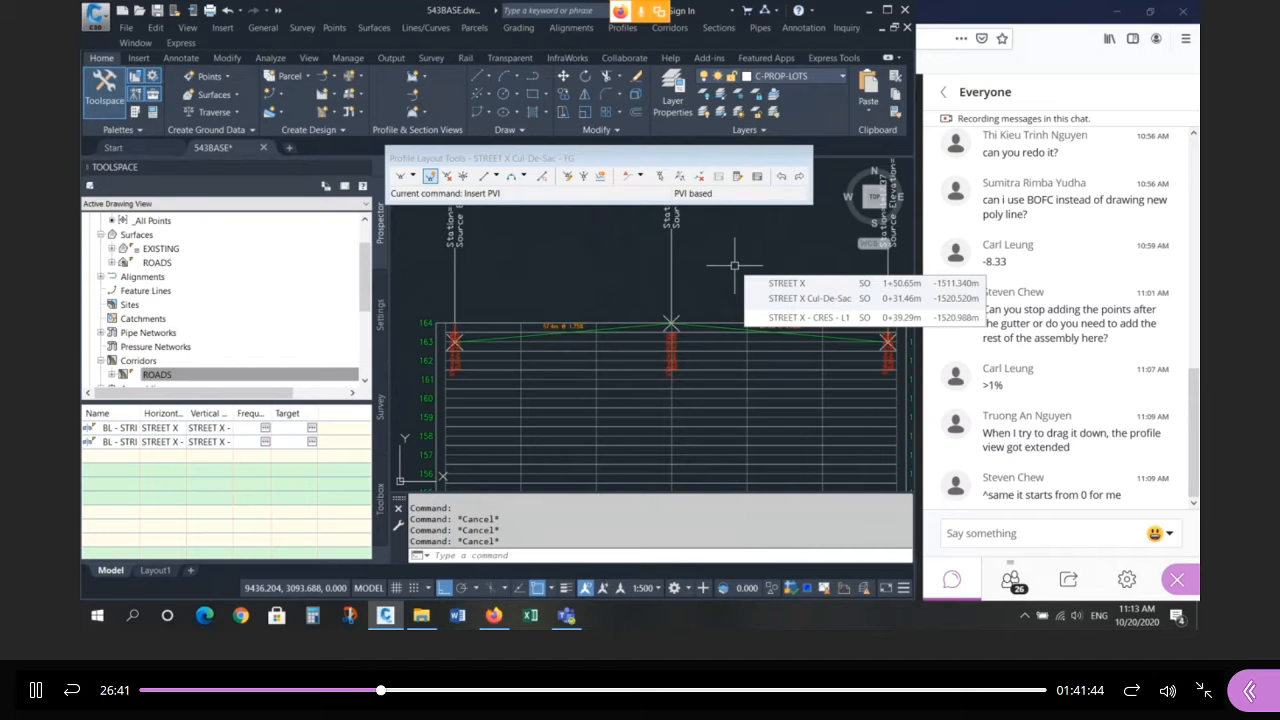
Zoom over to the STREET X design profile and select it.
{"action": "scroll", "coordinate": [820, 366], "scroll_direction": "down", "scroll_amount": 6}
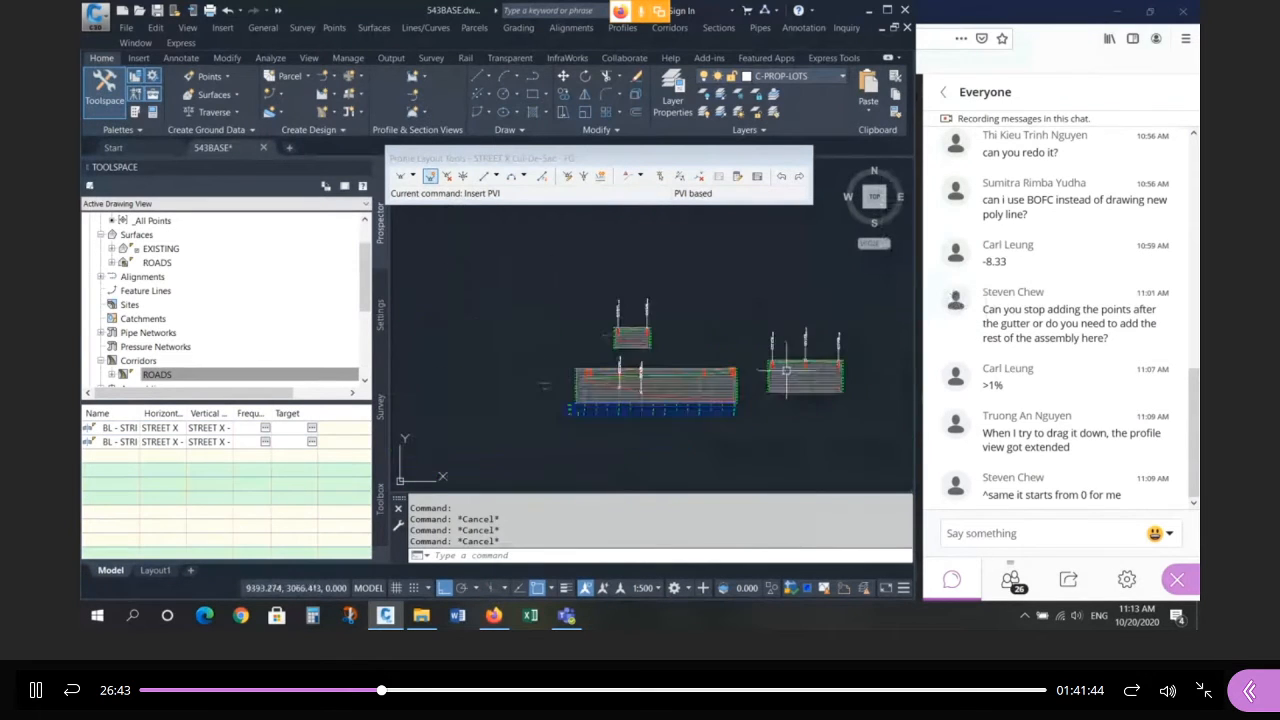
{"action": "scroll", "coordinate": [742, 372], "scroll_direction": "up", "scroll_amount": 8}
{"action": "scroll", "coordinate": [850, 316], "scroll_direction": "down", "scroll_amount": 2}
{"action": "scroll", "coordinate": [691, 373], "scroll_direction": "up", "scroll_amount": 2}
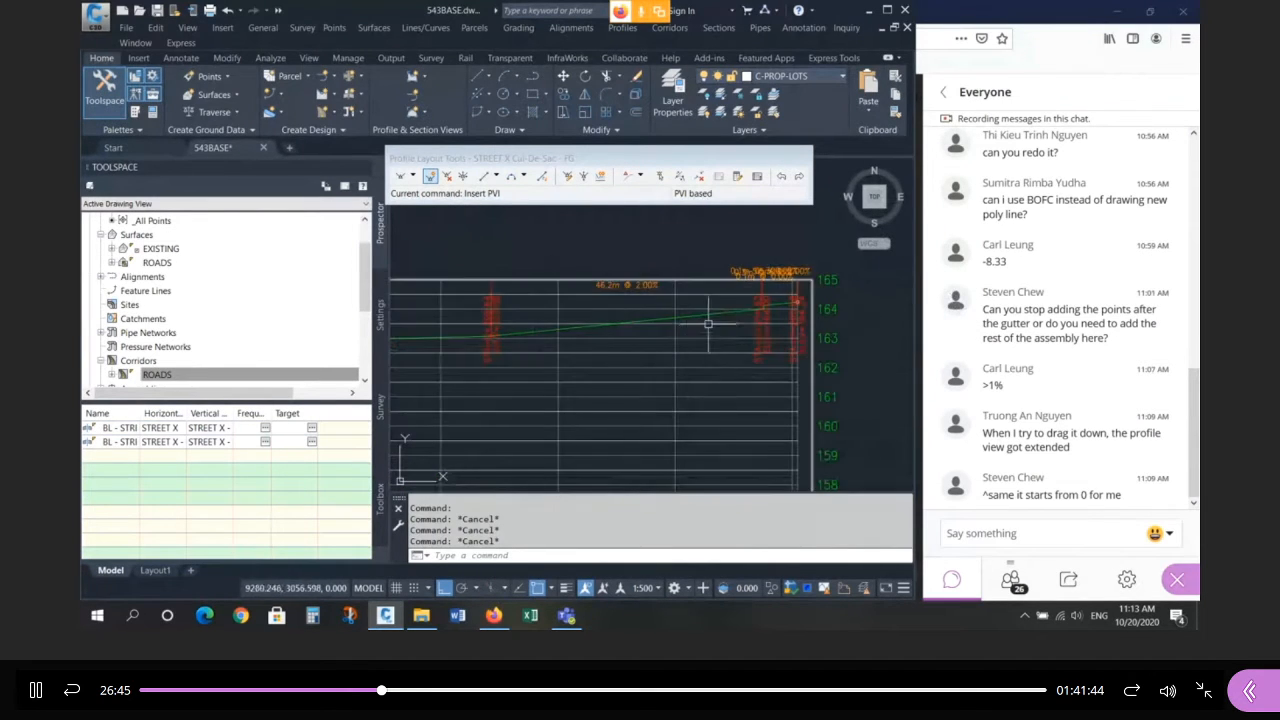
{"action": "left_click", "coordinate": [701, 314]}
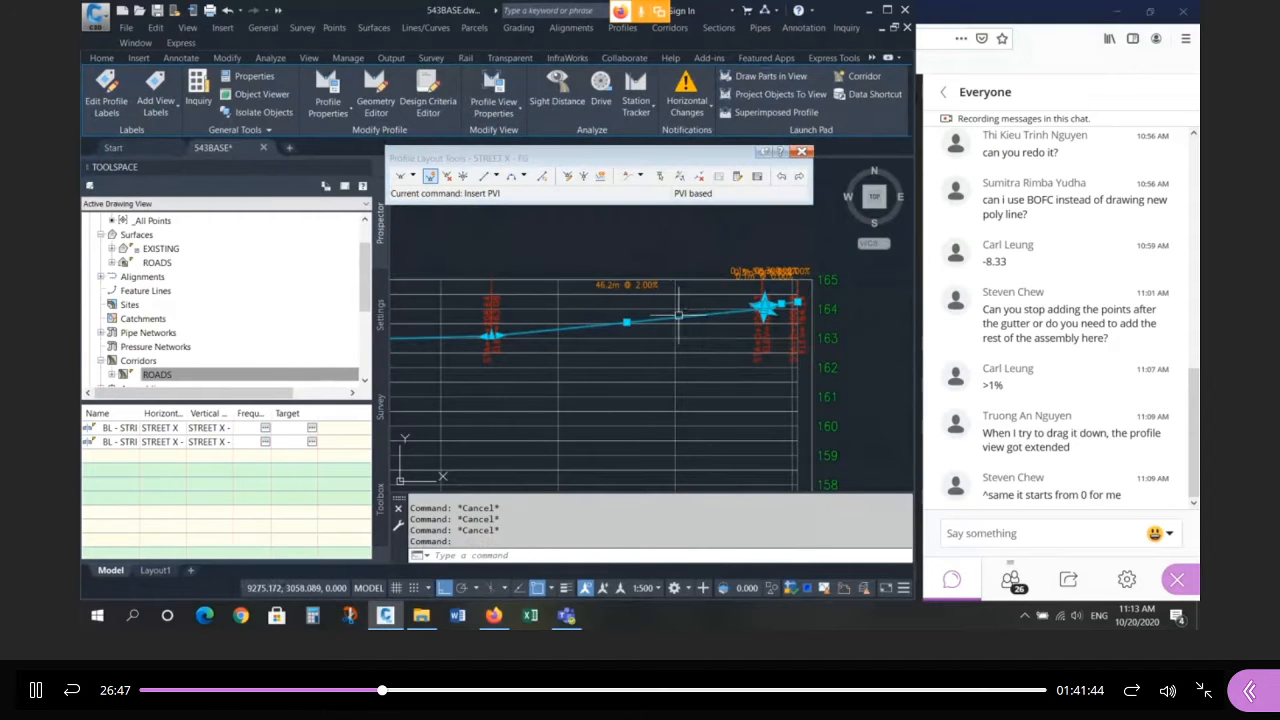
In the STREET X profile's PVI grid, set grade out to 1.25% at PVI 5 and -8.33% at PVI 6.
{"action": "right_click", "coordinate": [681, 320]}
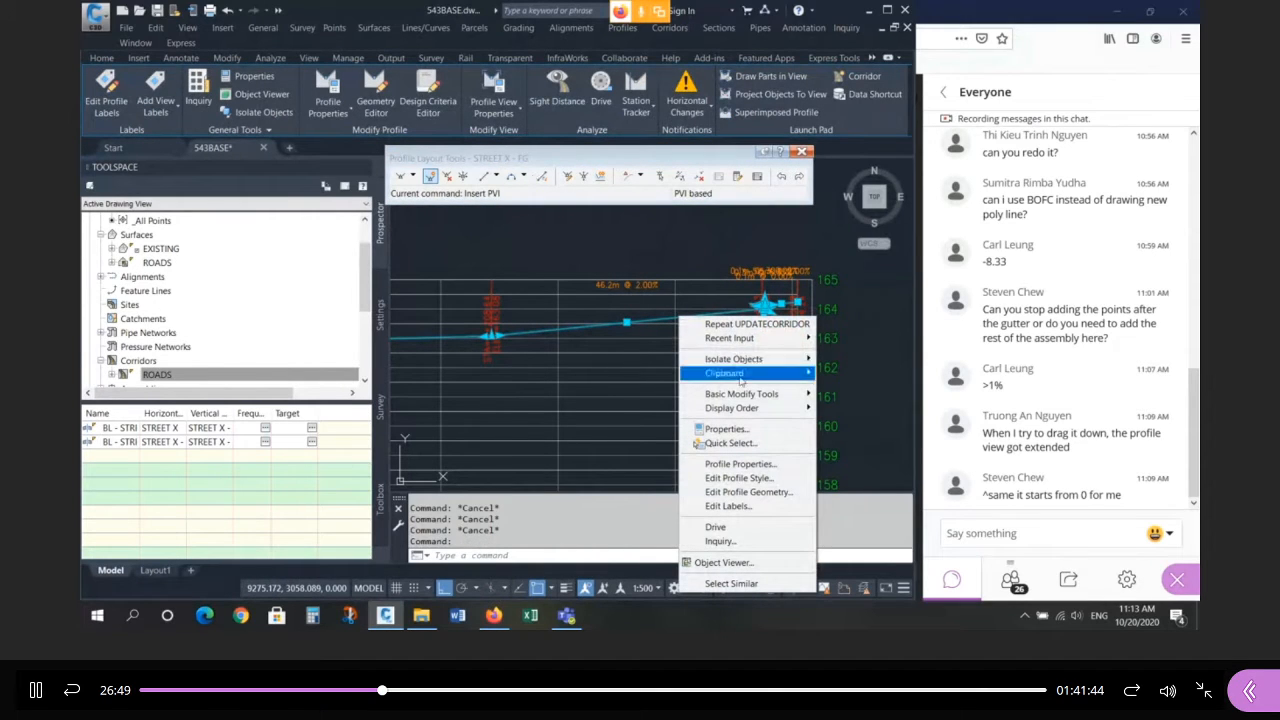
{"action": "left_click", "coordinate": [775, 493]}
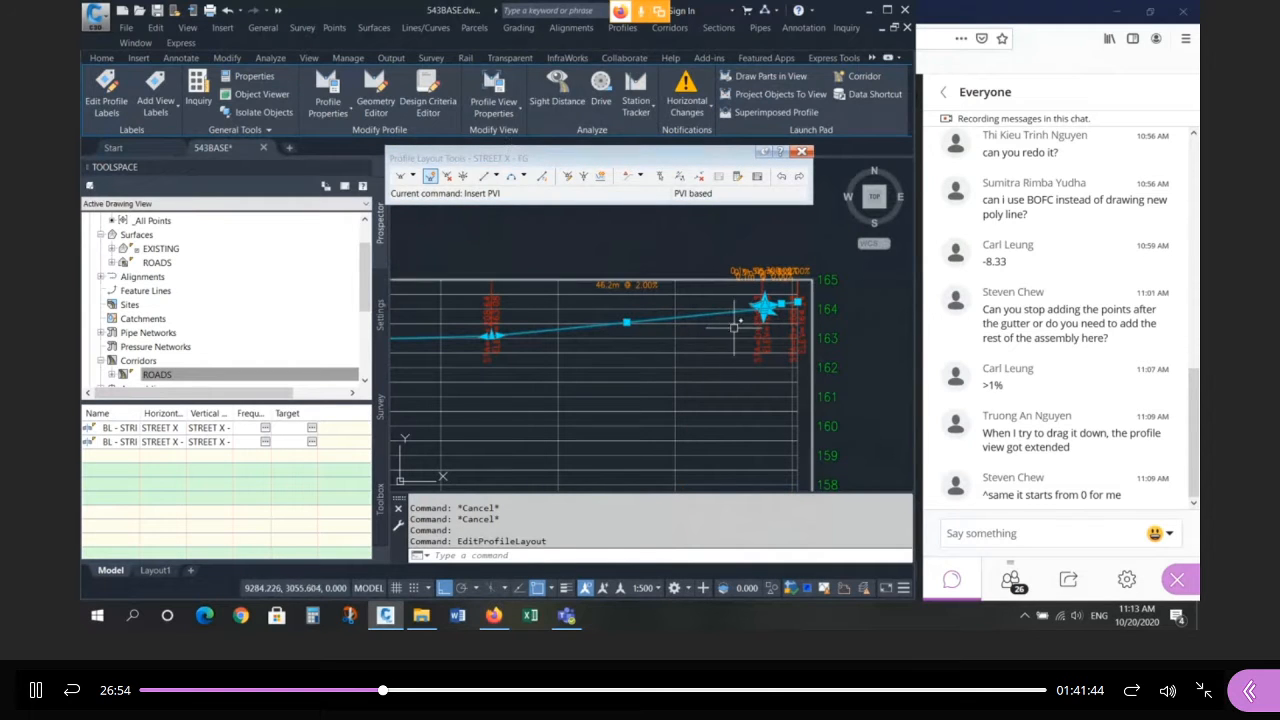
{"action": "left_click", "coordinate": [756, 177]}
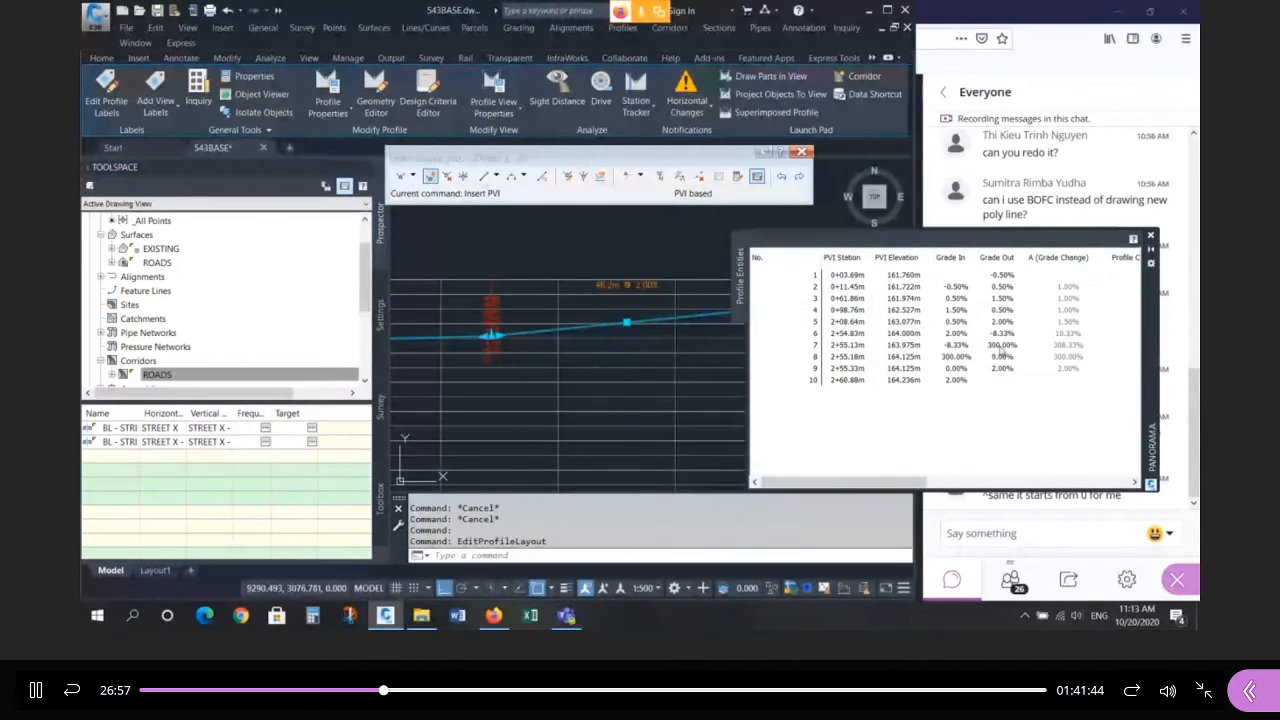
{"action": "double_click", "coordinate": [1012, 321]}
{"action": "type", "text": "1.25"}
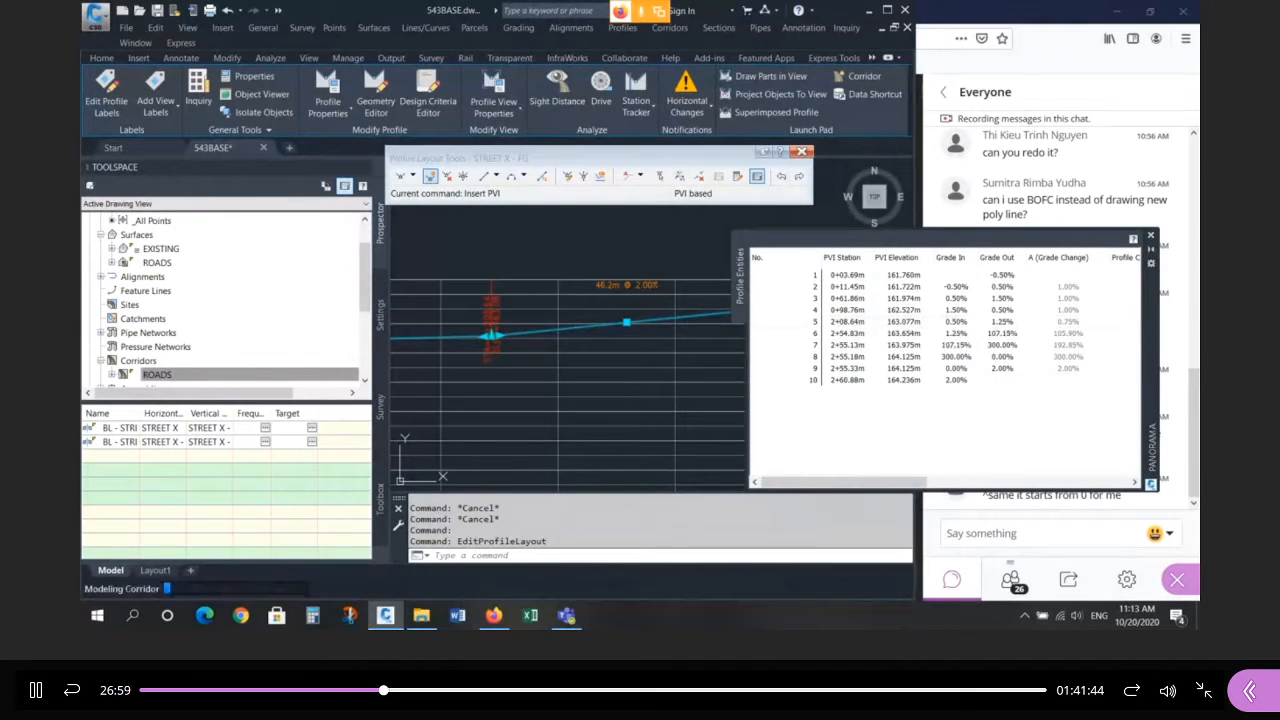
{"action": "key", "text": "Return"}
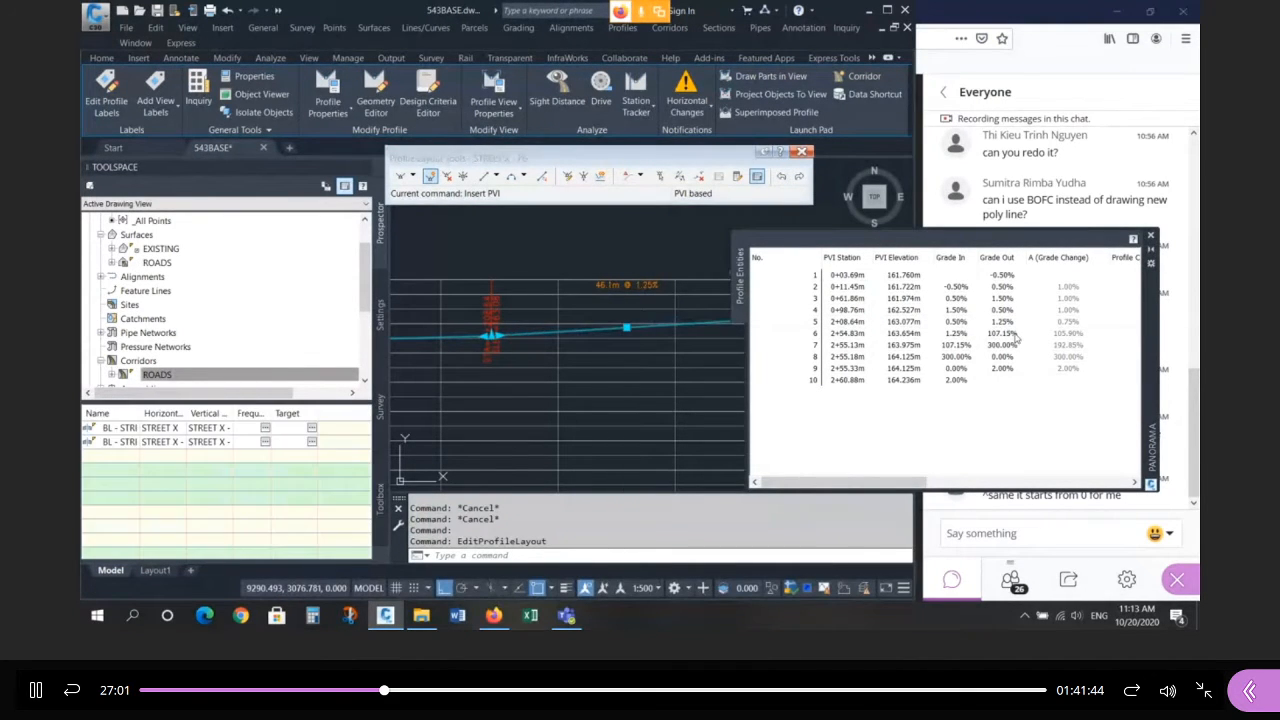
{"action": "double_click", "coordinate": [1014, 336]}
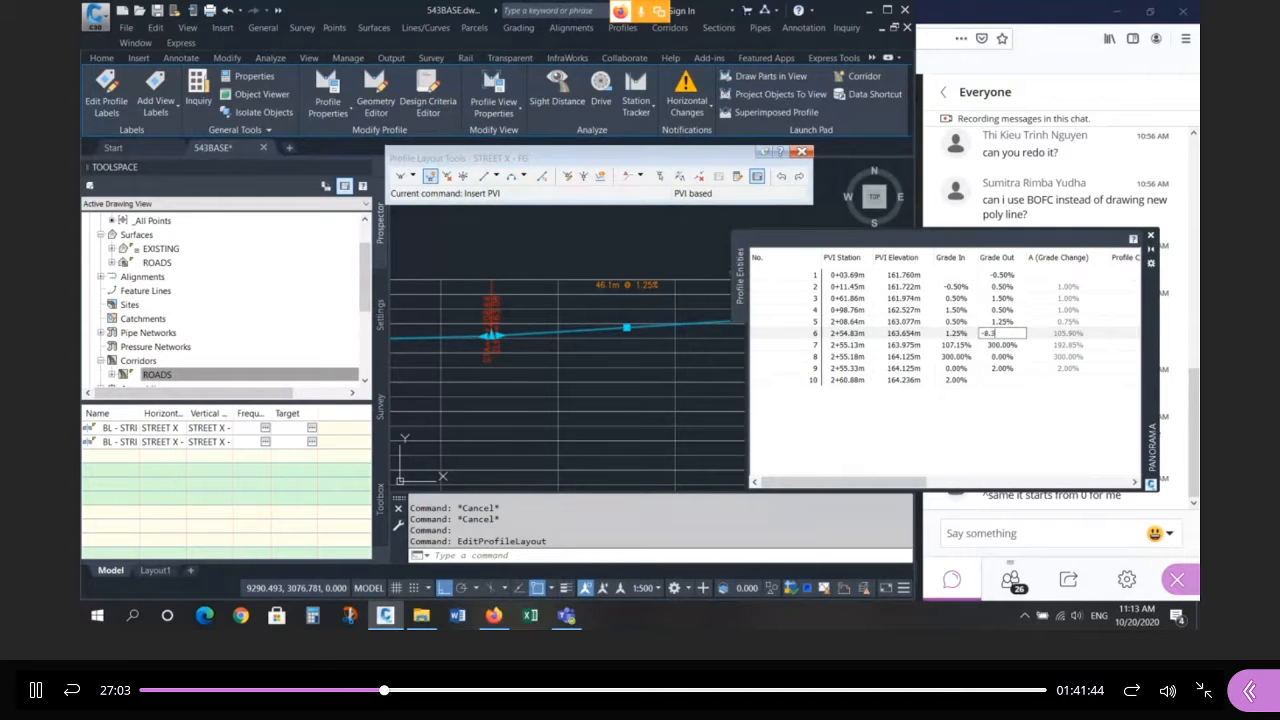
{"action": "key", "text": "Return"}
Set grade out for PVIs 7, 8 and 9 to 300%, 0% and 2%, then close the grid.
{"action": "double_click", "coordinate": [1007, 346]}
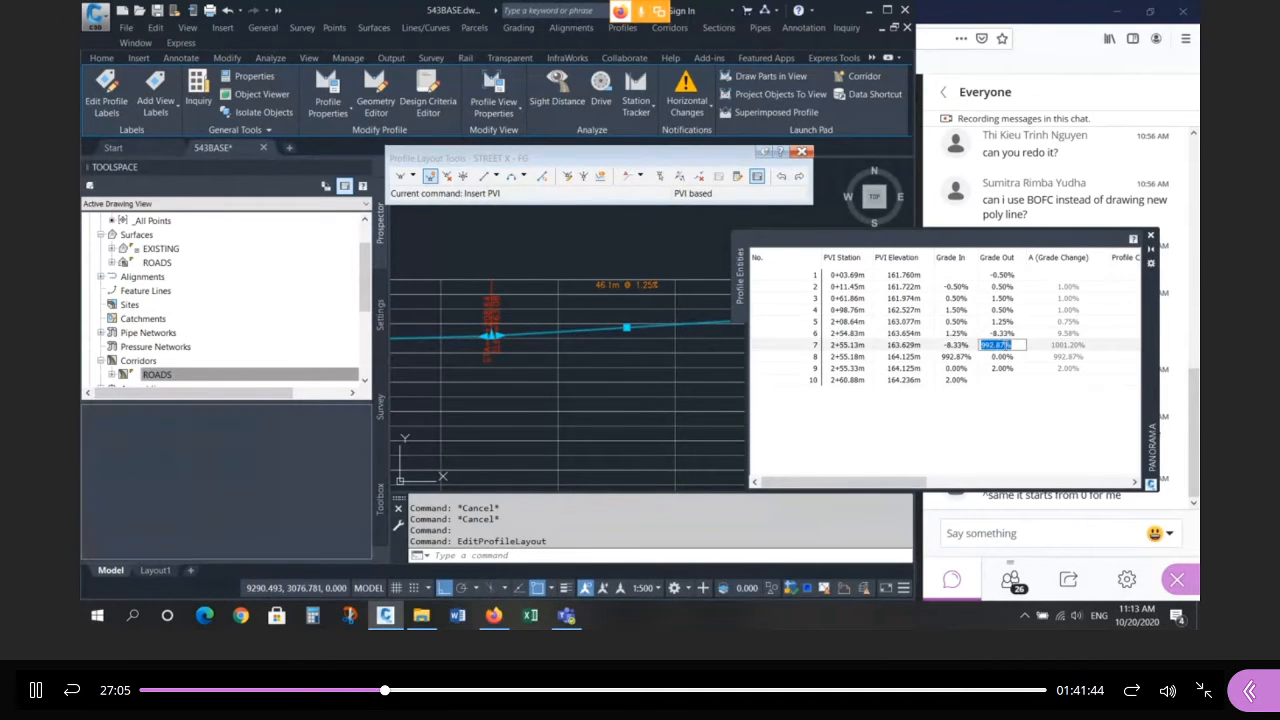
{"action": "type", "text": "300"}
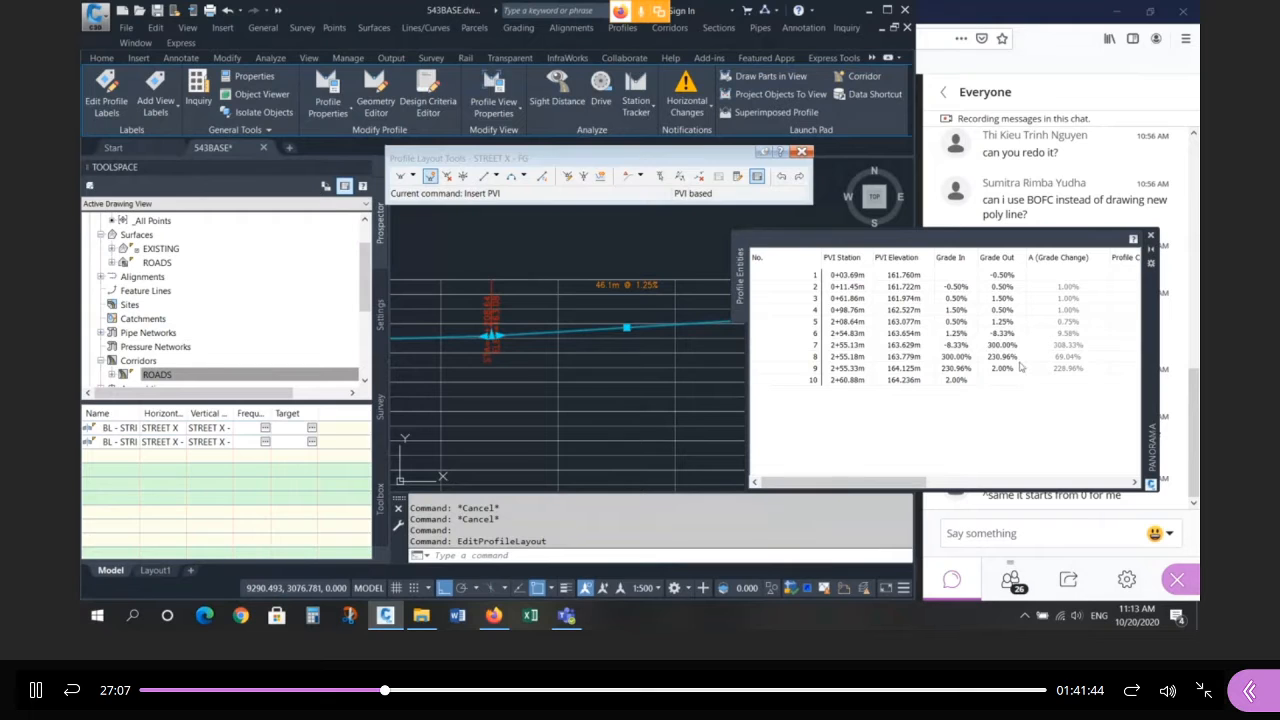
{"action": "key", "text": "Return"}
{"action": "double_click", "coordinate": [1012, 357]}
{"action": "type", "text": "0"}
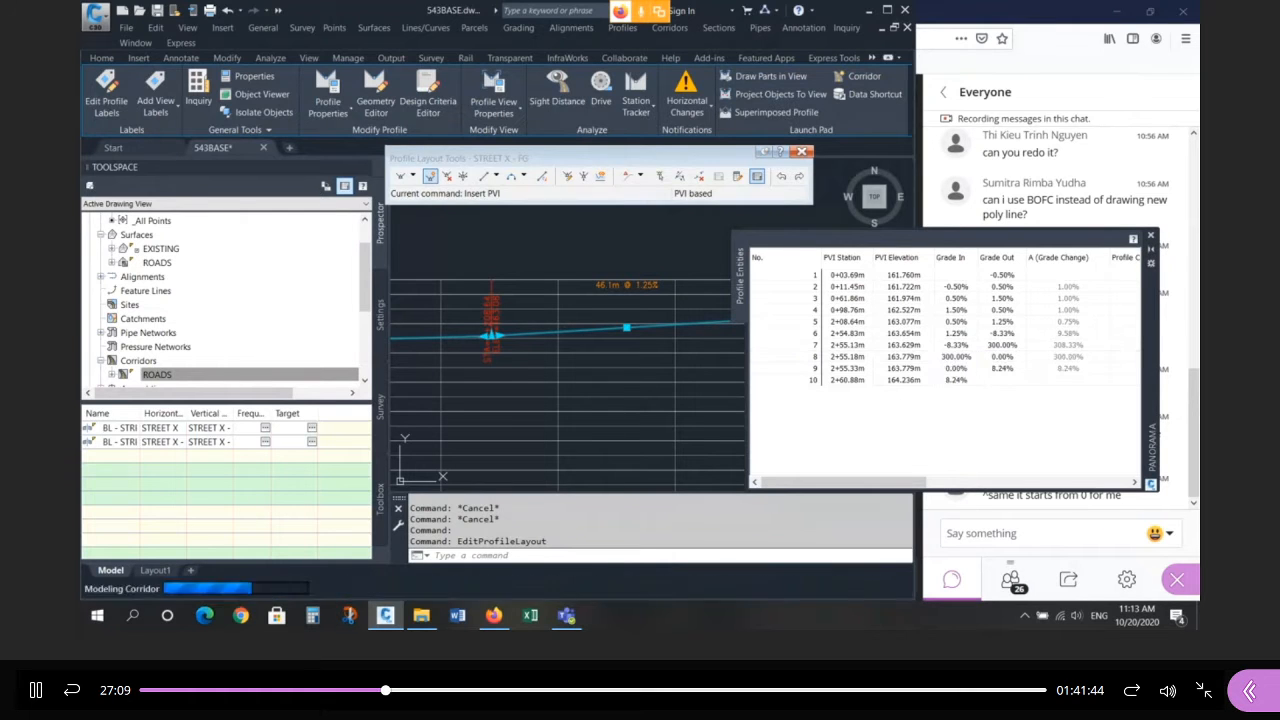
{"action": "key", "text": "Return"}
{"action": "double_click", "coordinate": [1010, 369]}
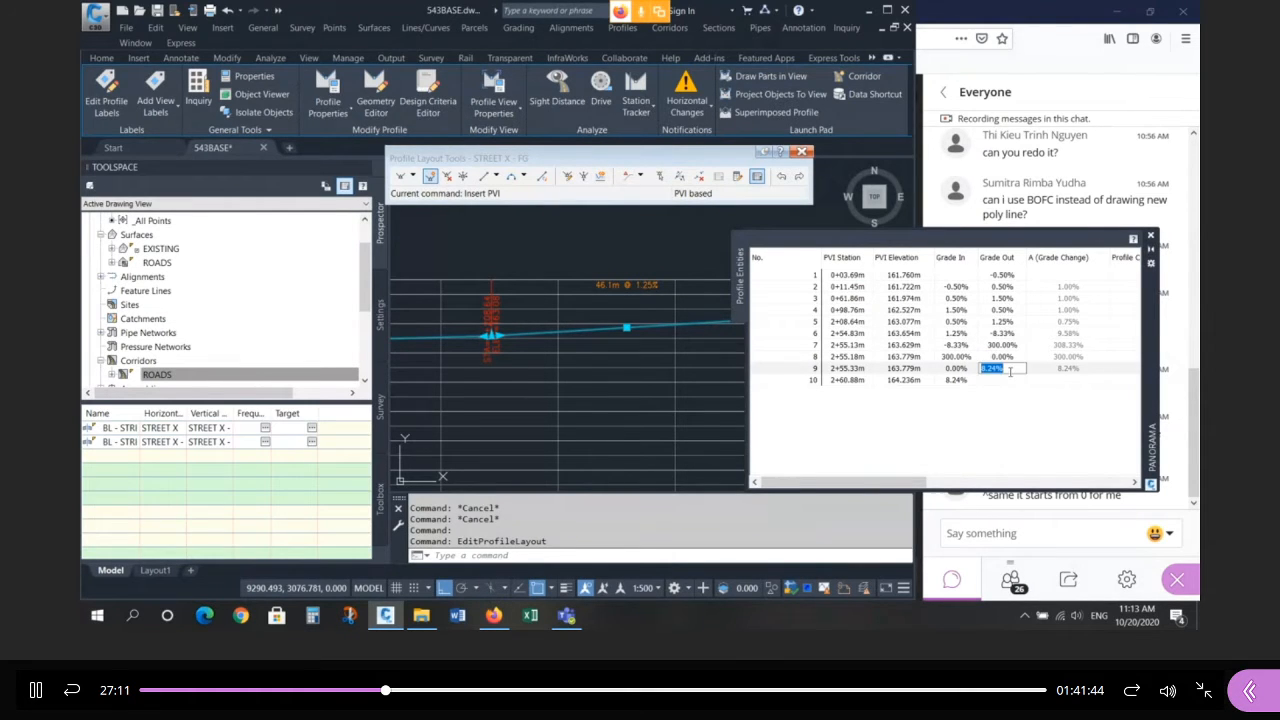
{"action": "type", "text": "2"}
{"action": "key", "text": "Return"}
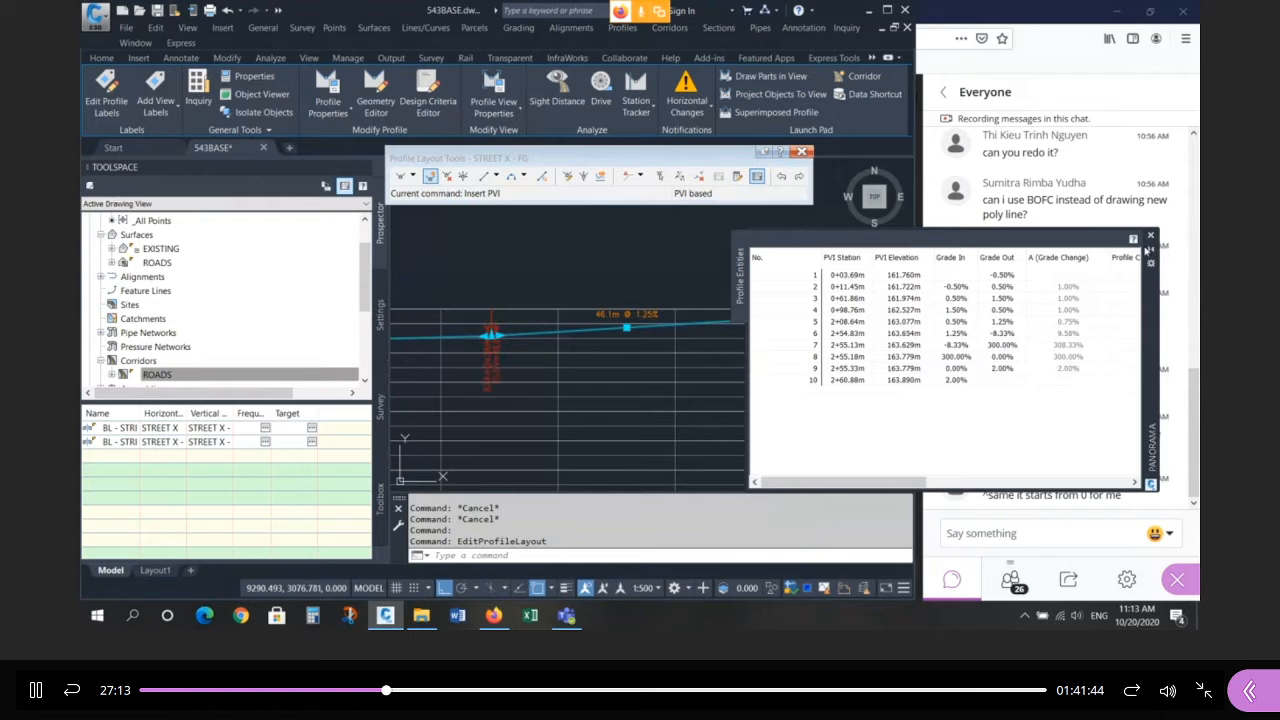
{"action": "left_click", "coordinate": [1150, 235]}
Exit profile editing and zoom to the cul-de-sac profile view showing its 57.4m segment at 1.75%.
{"action": "scroll", "coordinate": [777, 324], "scroll_direction": "down", "scroll_amount": 6}
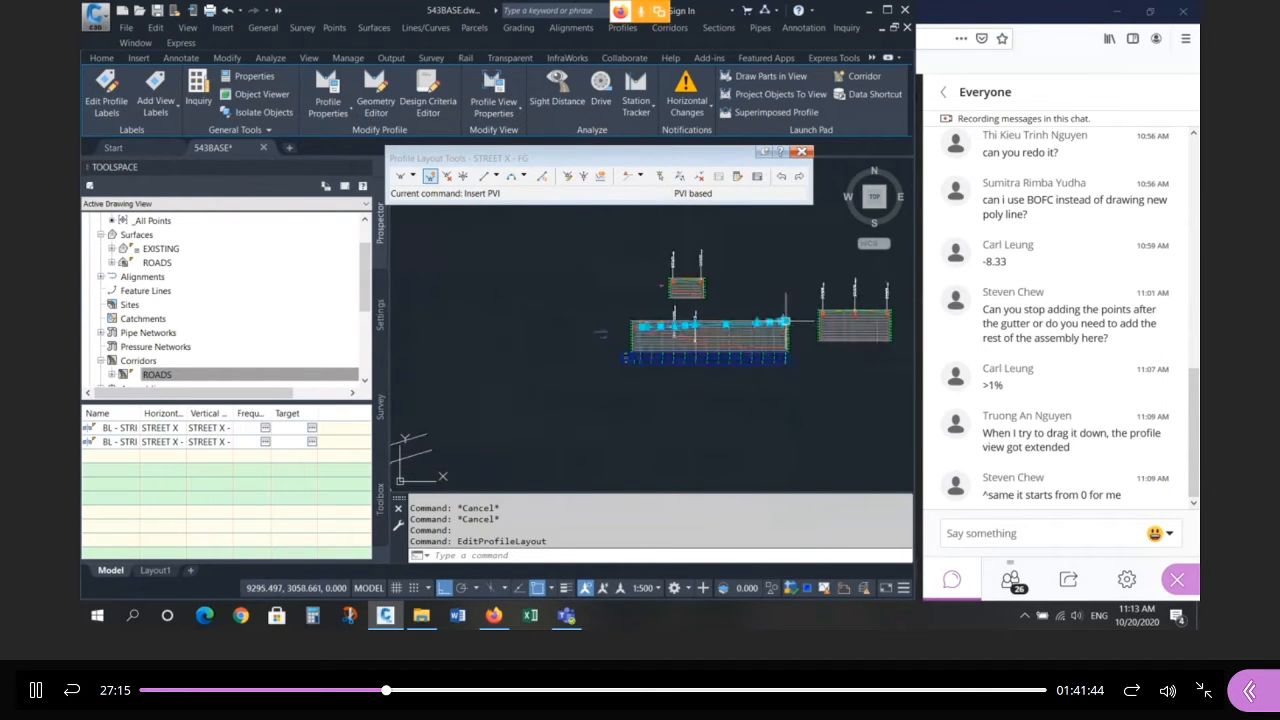
{"action": "scroll", "coordinate": [615, 380], "scroll_direction": "up", "scroll_amount": 5}
{"action": "key", "text": "Escape"}
{"action": "key", "text": "Escape"}
{"action": "key", "text": "Escape"}
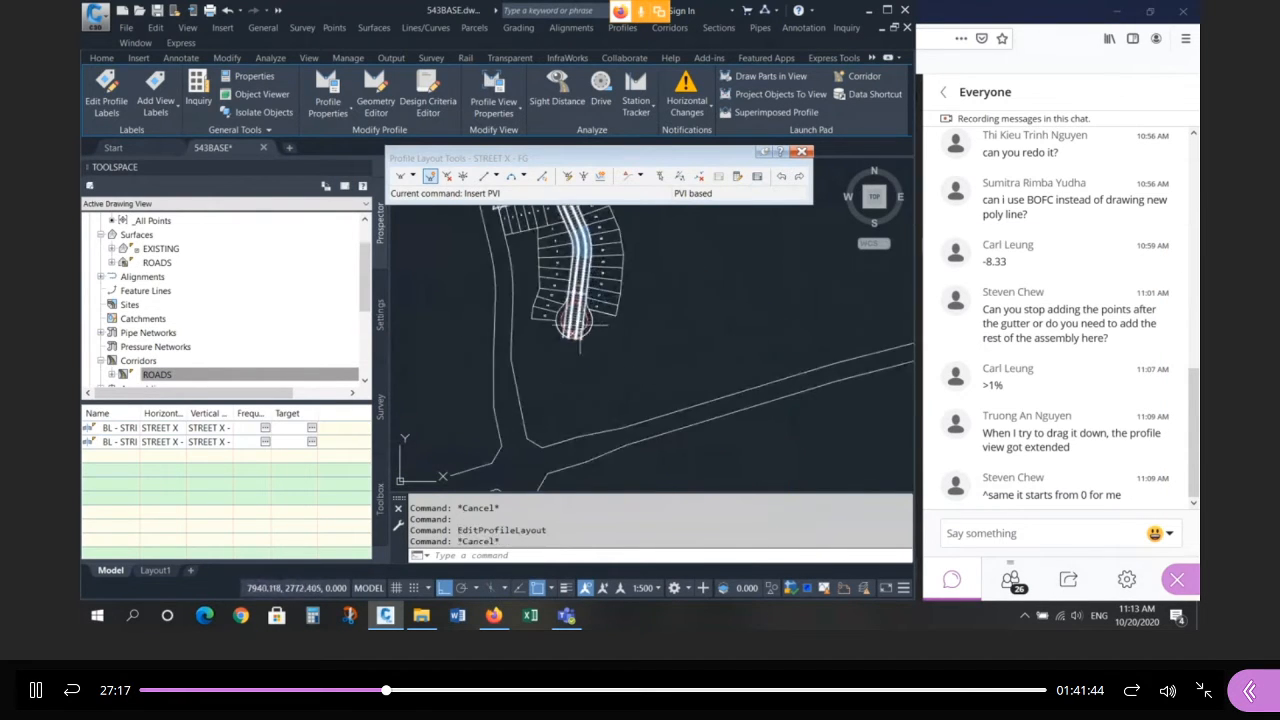
{"action": "scroll", "coordinate": [585, 318], "scroll_direction": "up", "scroll_amount": 8}
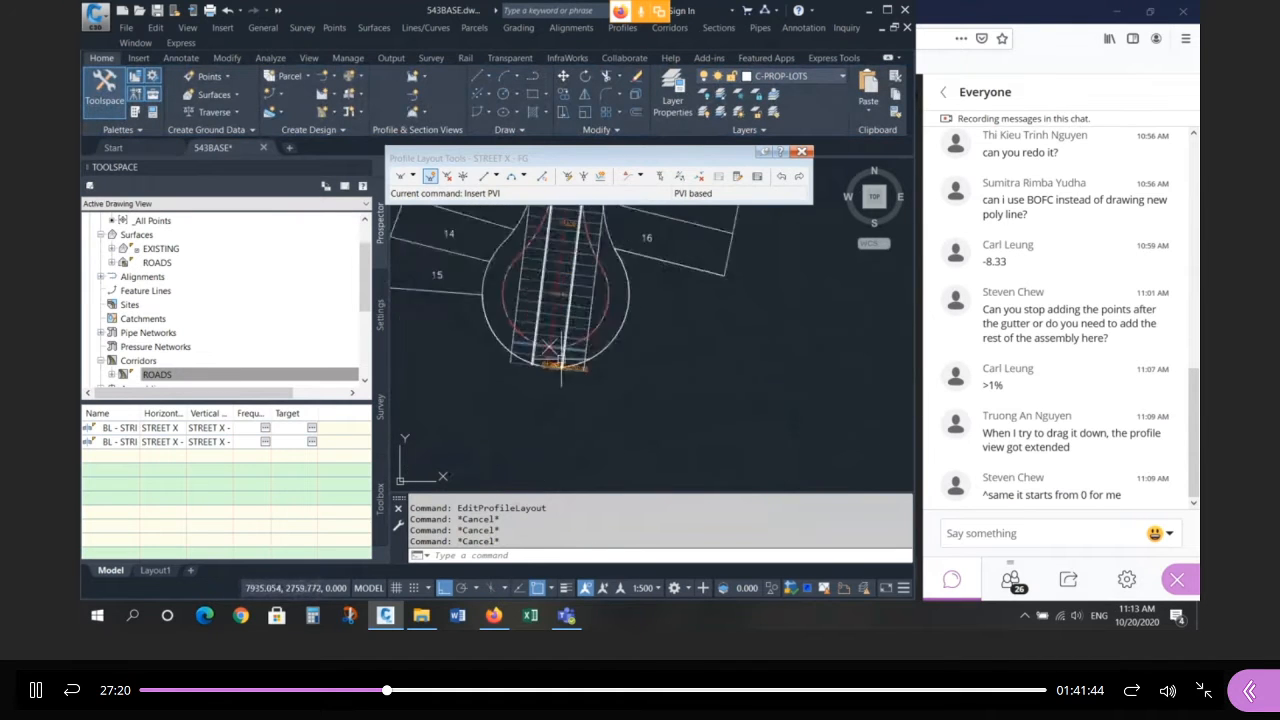
{"action": "left_click", "coordinate": [531, 286]}
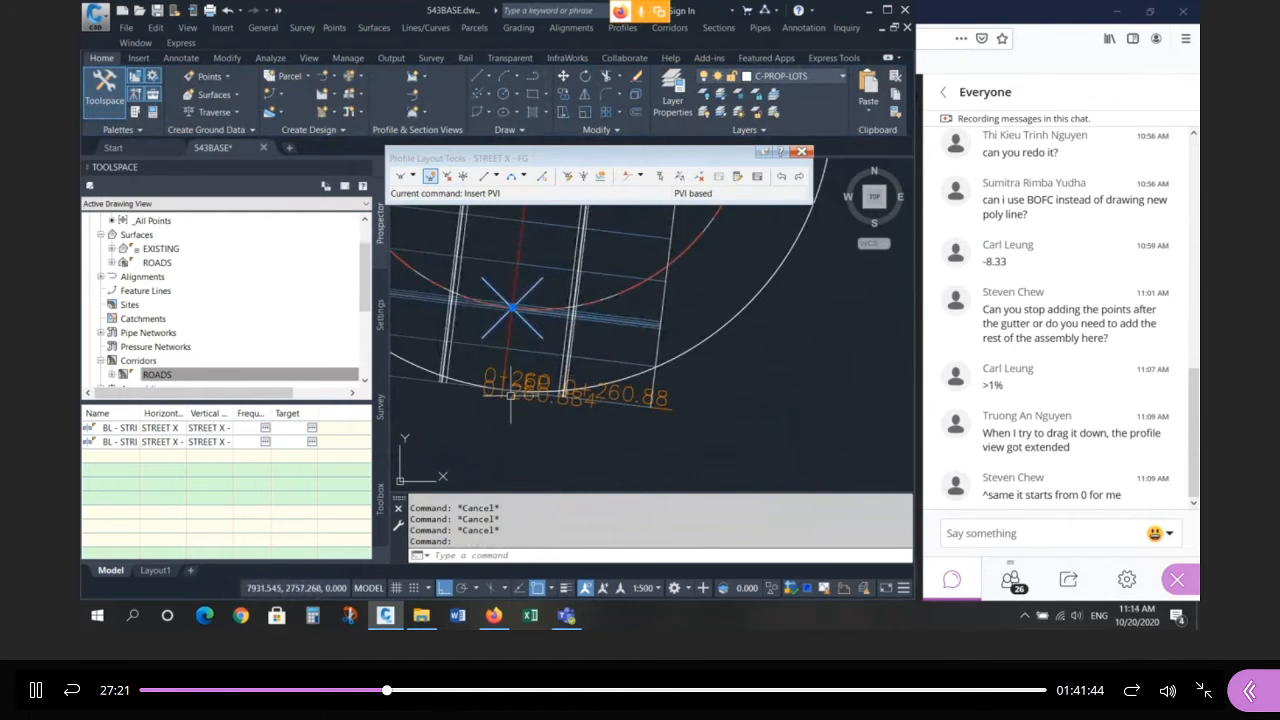
{"action": "scroll", "coordinate": [511, 396], "scroll_direction": "down", "scroll_amount": 10}
{"action": "scroll", "coordinate": [811, 315], "scroll_direction": "up", "scroll_amount": 7}
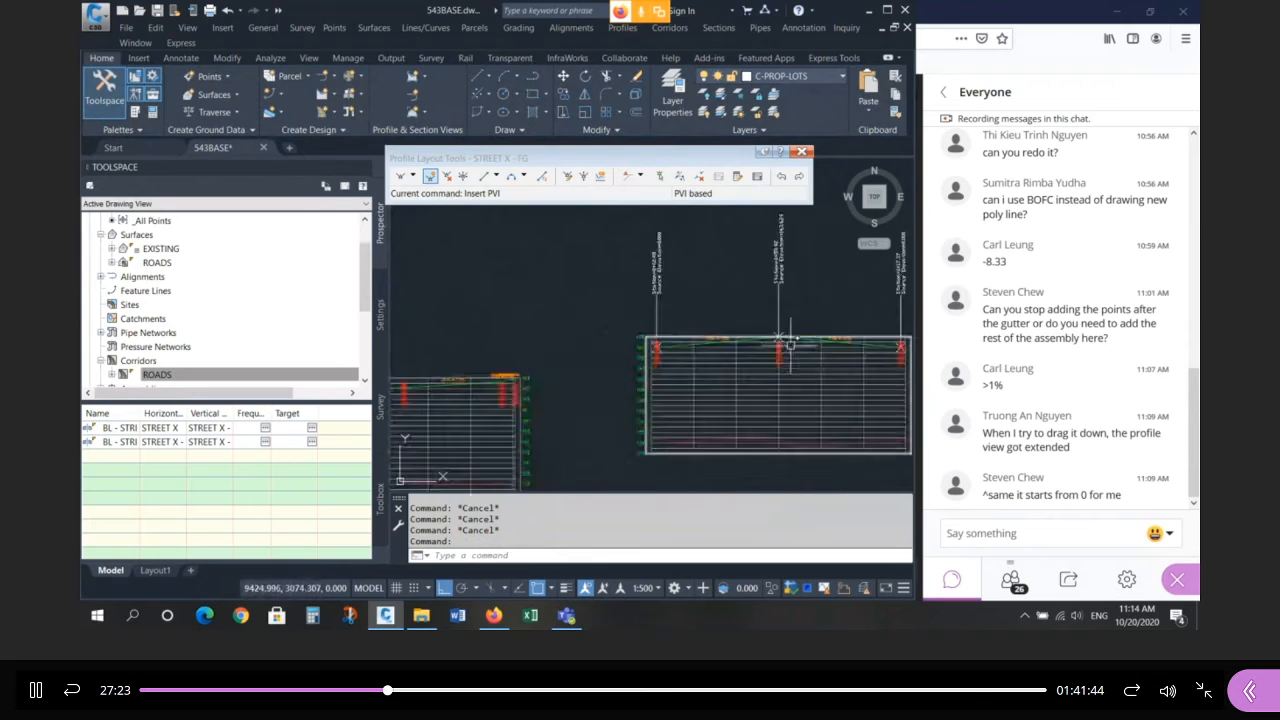
{"action": "scroll", "coordinate": [790, 344], "scroll_direction": "up", "scroll_amount": 4}
{"action": "key", "text": "Escape"}
{"action": "key", "text": "Escape"}
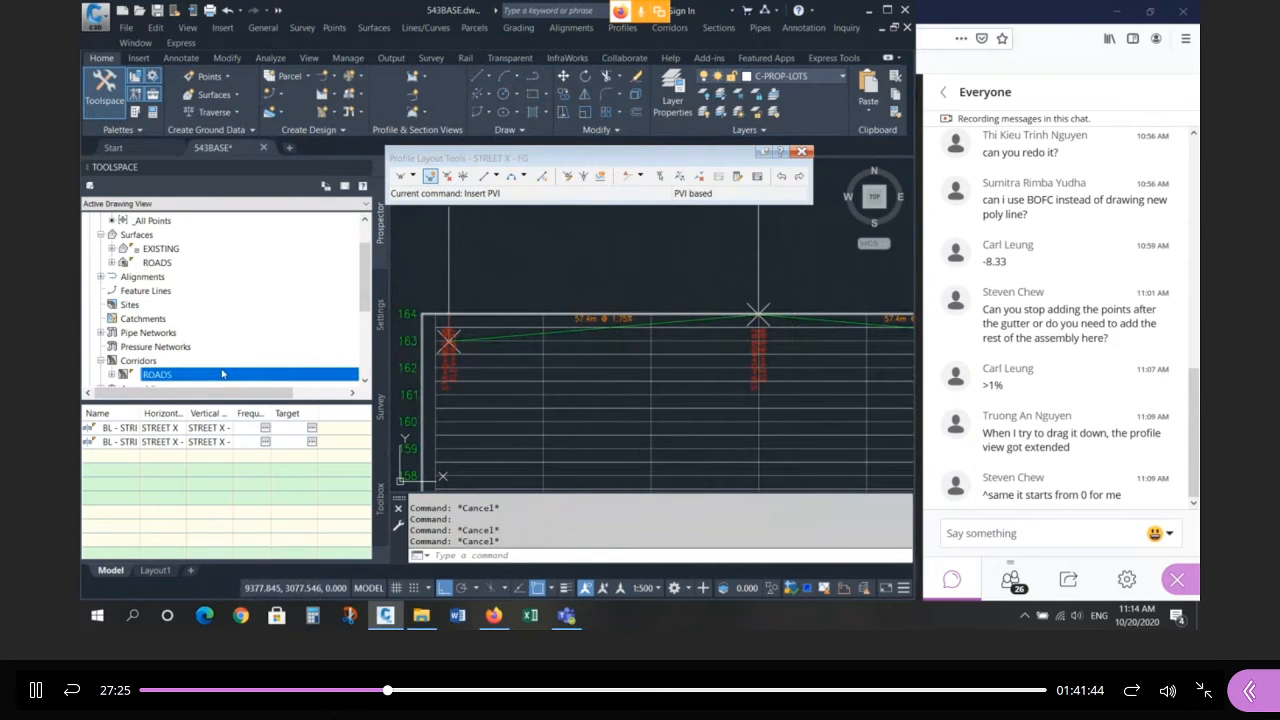
{"action": "right_click", "coordinate": [222, 374]}
{"action": "key", "text": "Escape"}
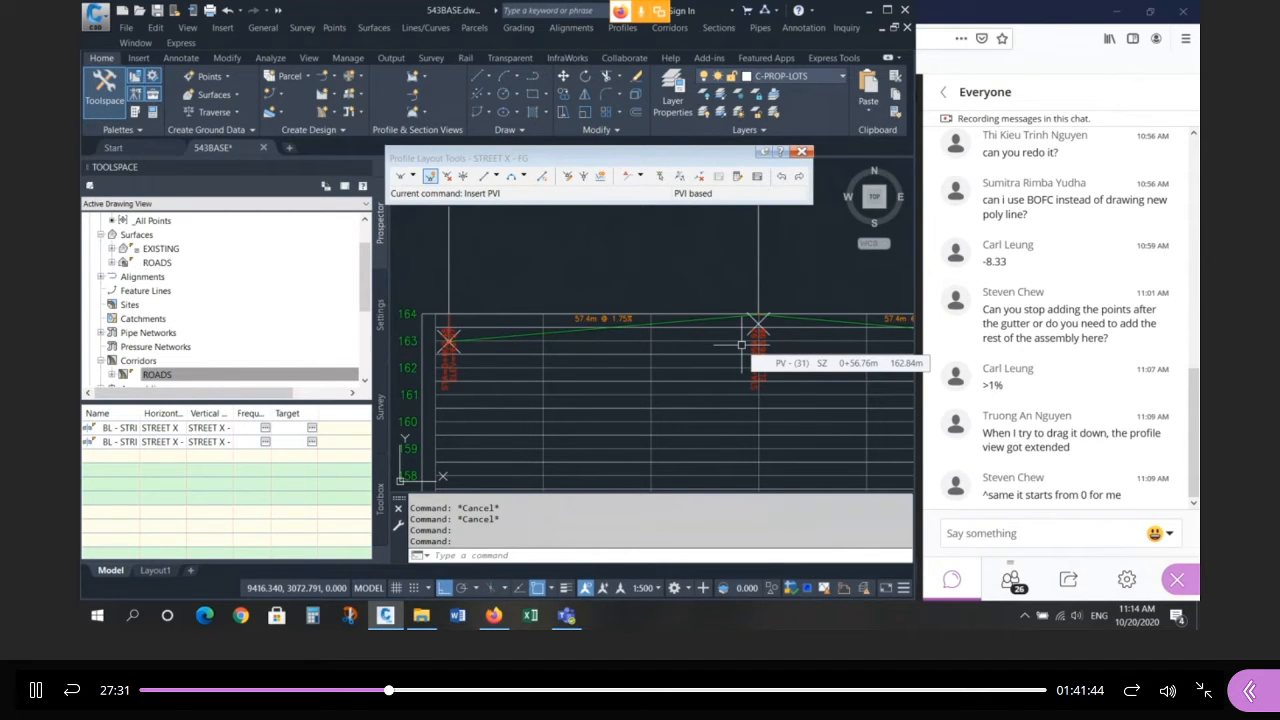
{"action": "scroll", "coordinate": [812, 295], "scroll_direction": "up", "scroll_amount": 2}
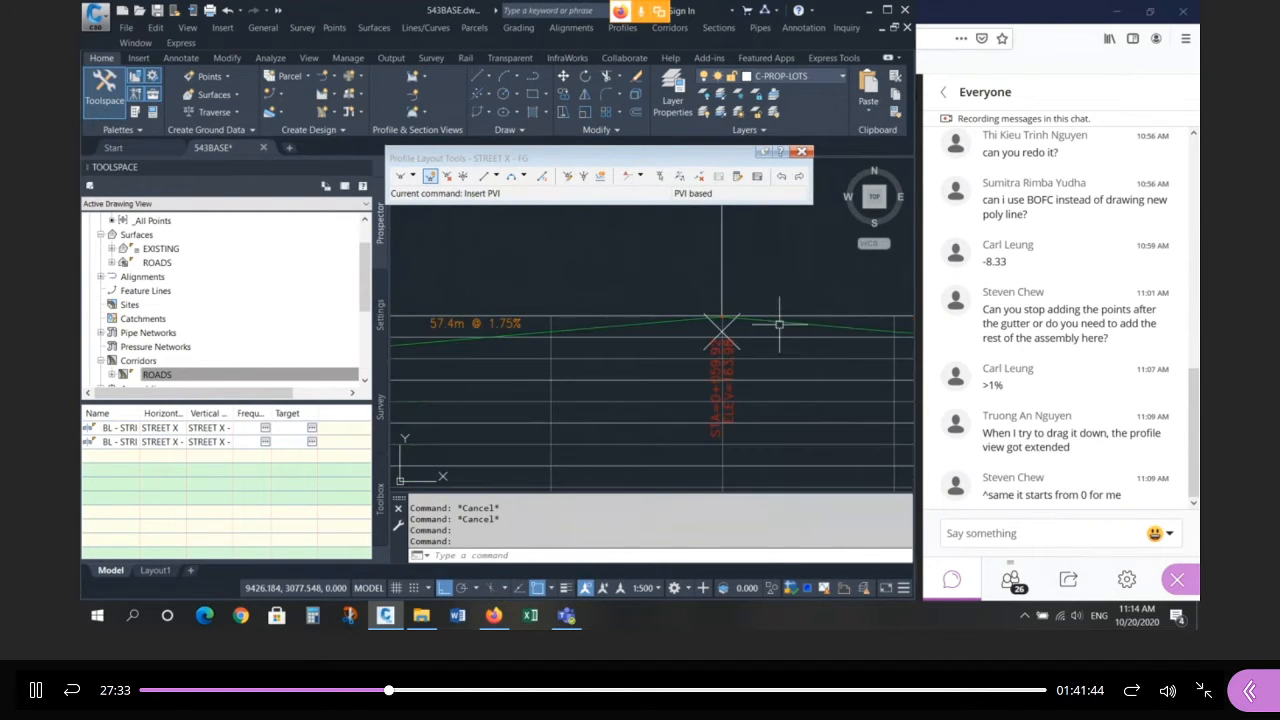
Drag the cul-de-sac profile's PVI down so the 57.4m segment grades at 1.14%.
{"action": "left_click", "coordinate": [780, 323]}
{"action": "left_click", "coordinate": [722, 318]}
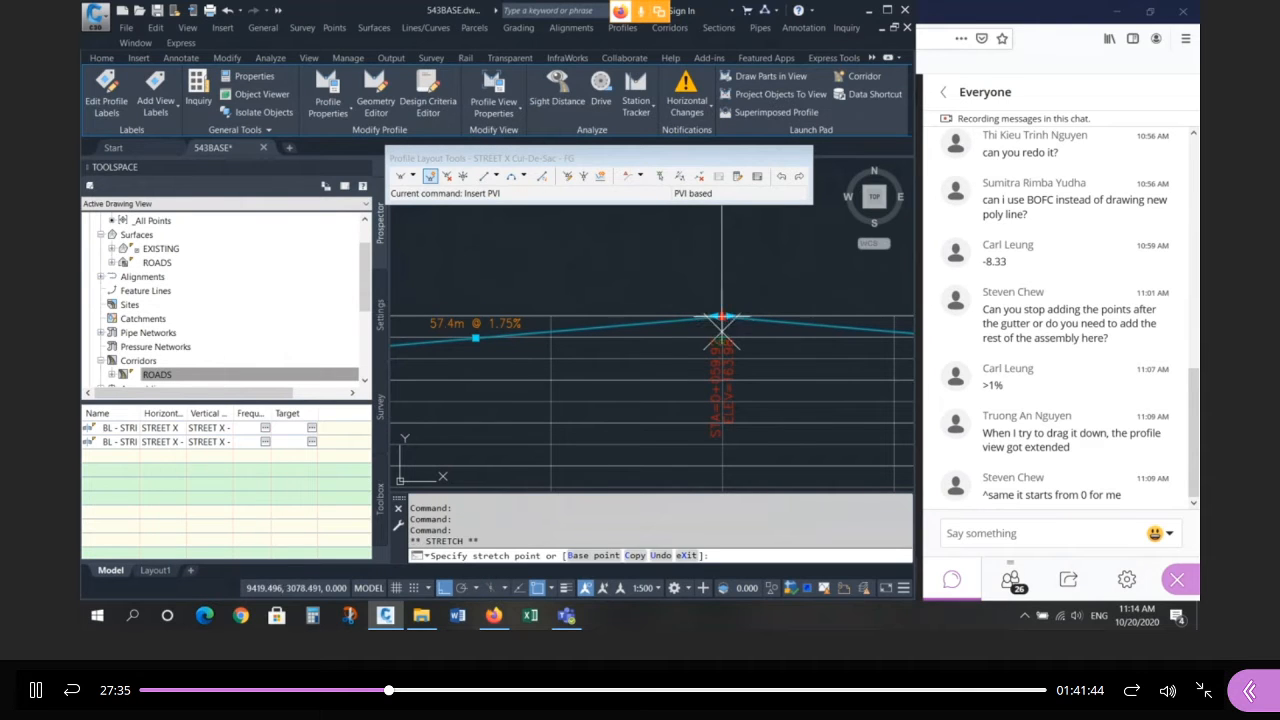
{"action": "left_click", "coordinate": [722, 330]}
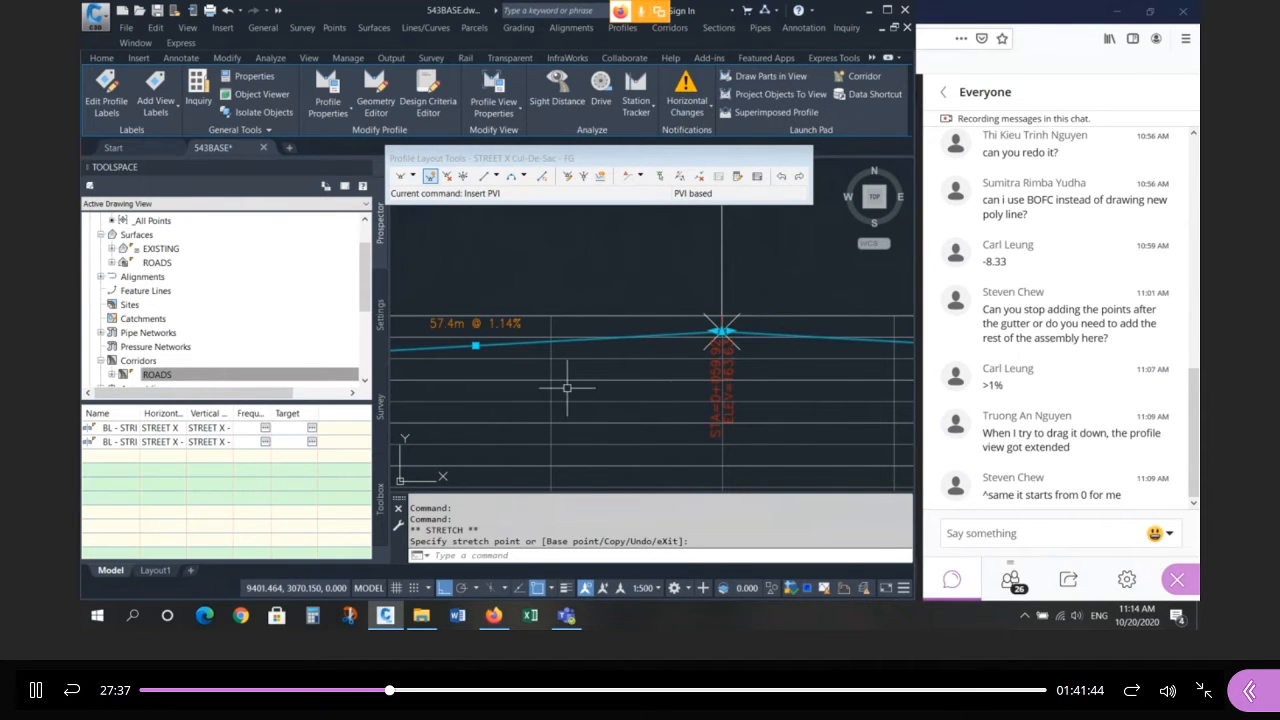
{"action": "key", "text": "Escape"}
{"action": "key", "text": "Escape"}
{"action": "key", "text": "Escape"}
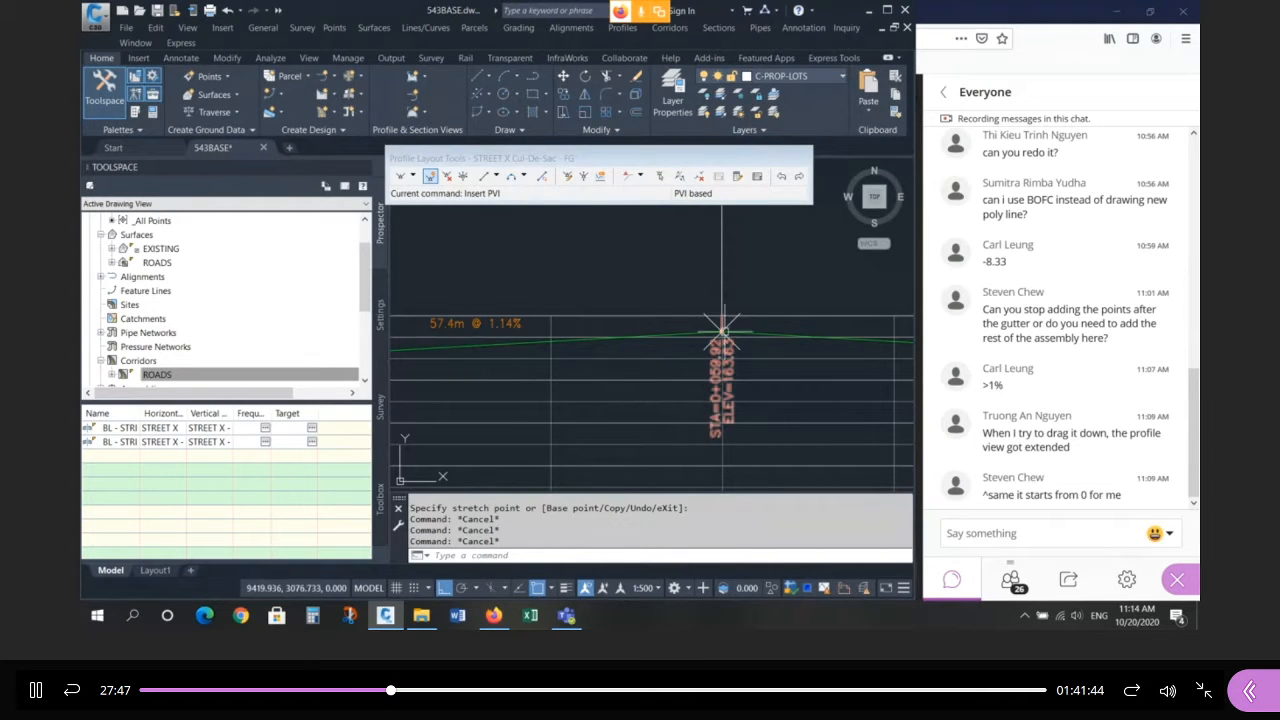
{"action": "left_click", "coordinate": [711, 336]}
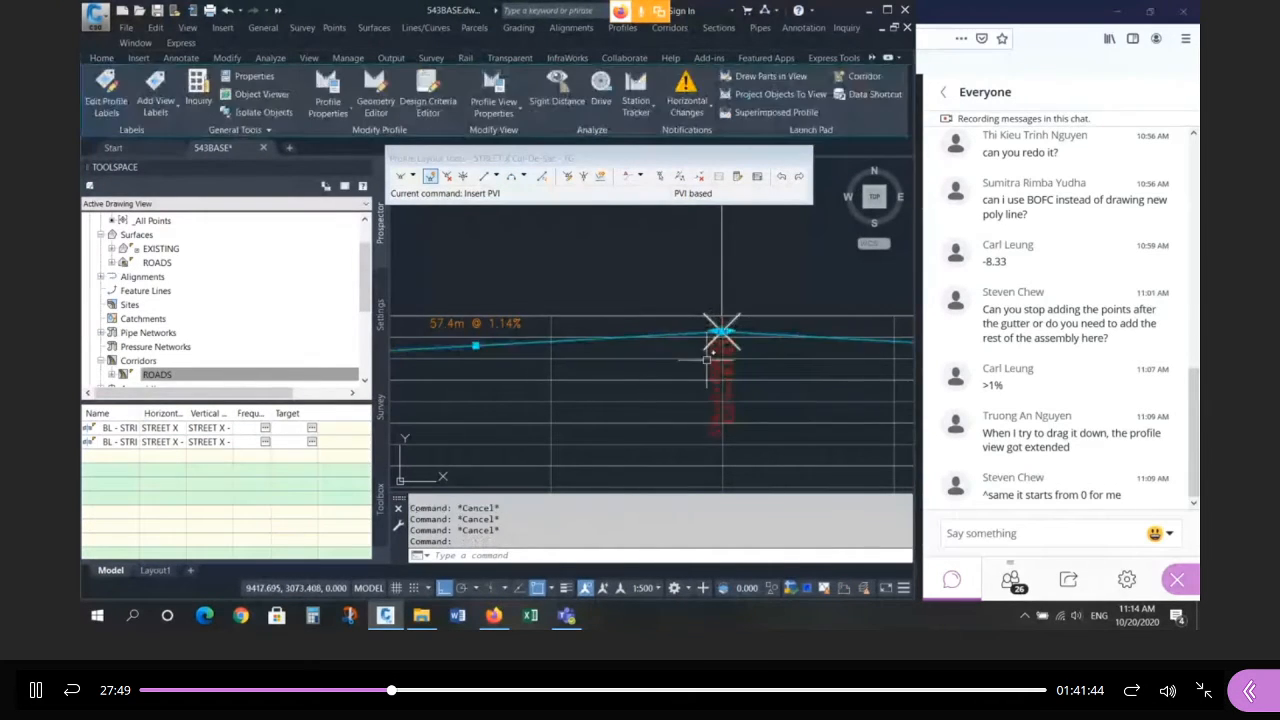
{"action": "key", "text": "Escape"}
{"action": "key", "text": "Escape"}
{"action": "key", "text": "Escape"}
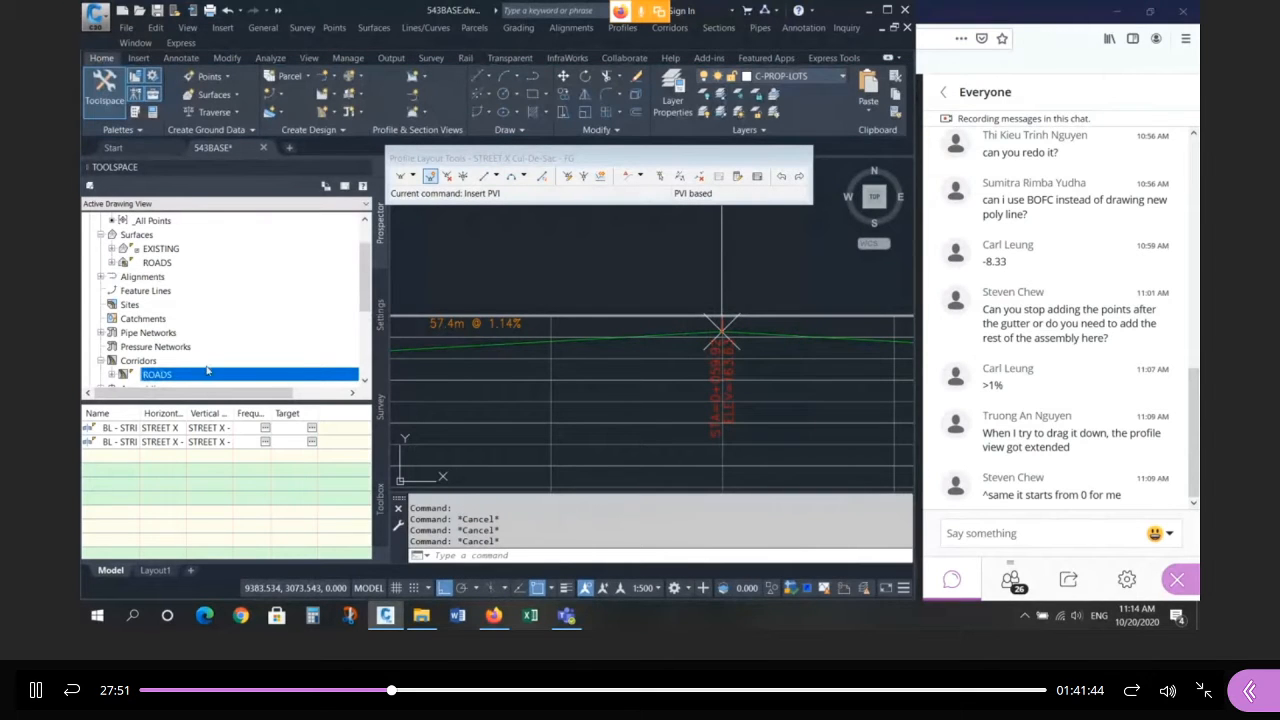
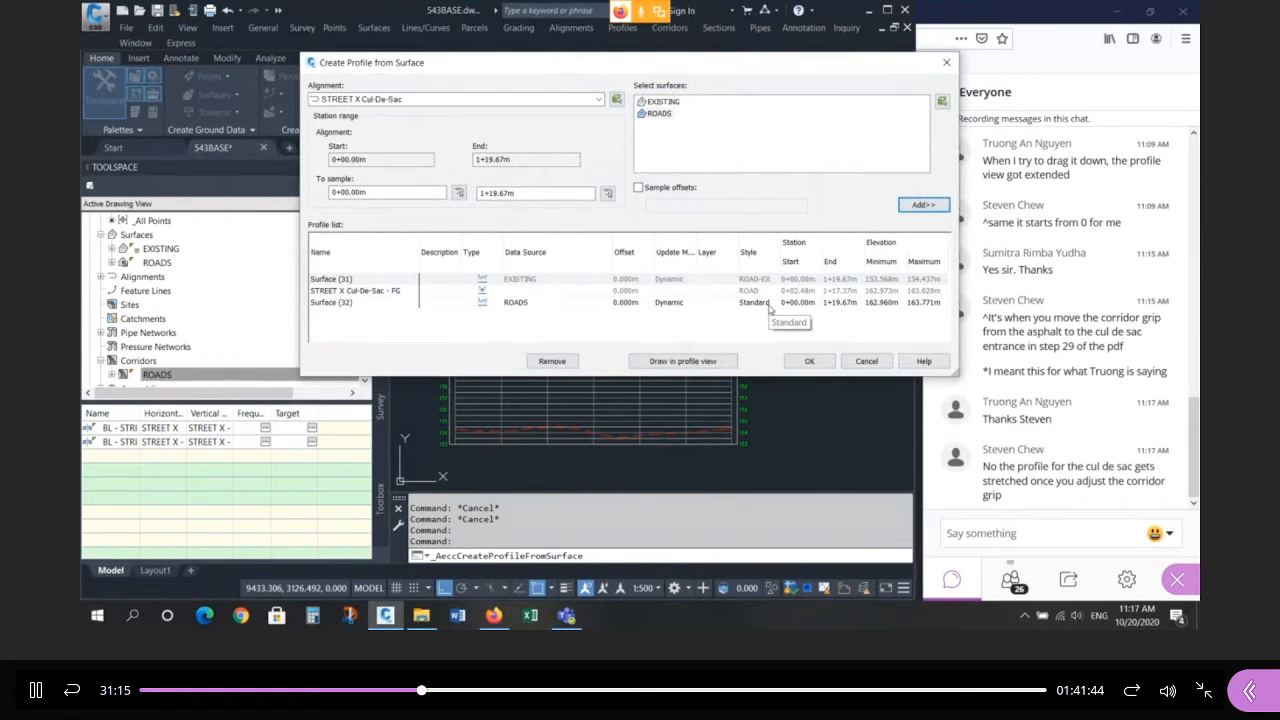
Set the Surface (32) profile's style to ROAD and create it in the cul-de-sac profile view.
{"action": "left_click", "coordinate": [769, 304]}
{"action": "left_click", "coordinate": [769, 303]}
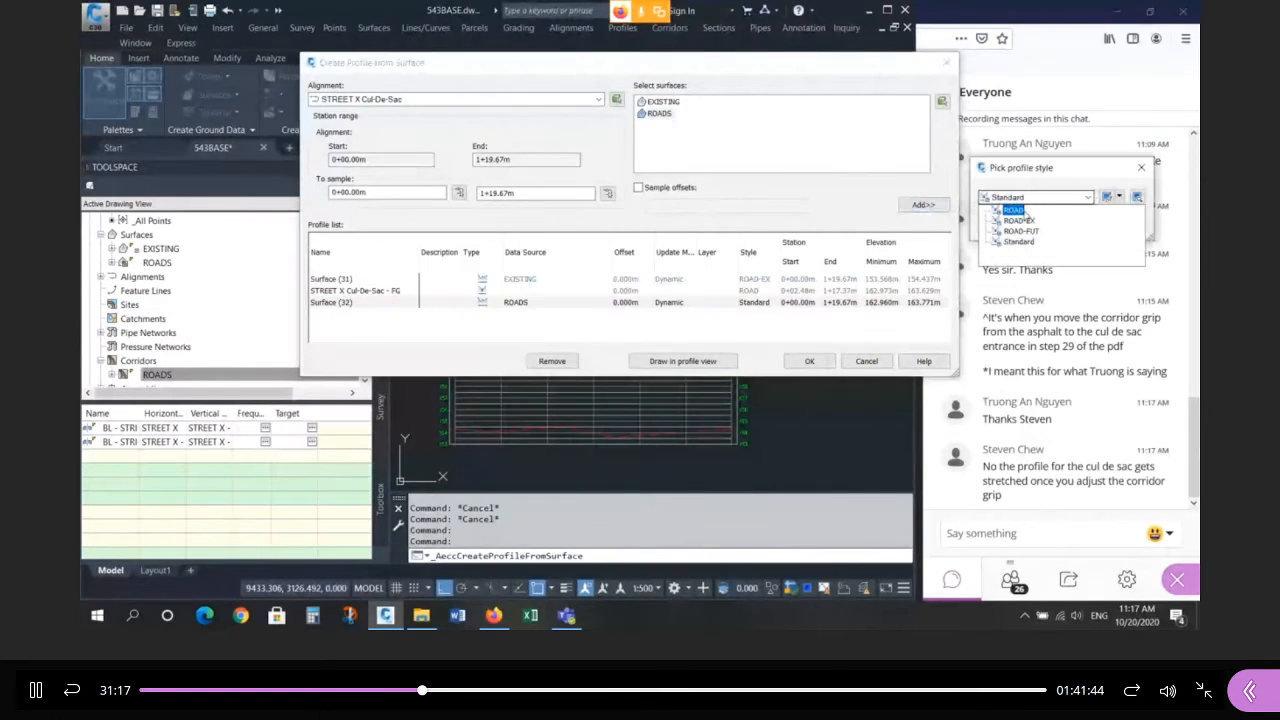
{"action": "left_click", "coordinate": [1014, 210]}
{"action": "key", "text": "Return"}
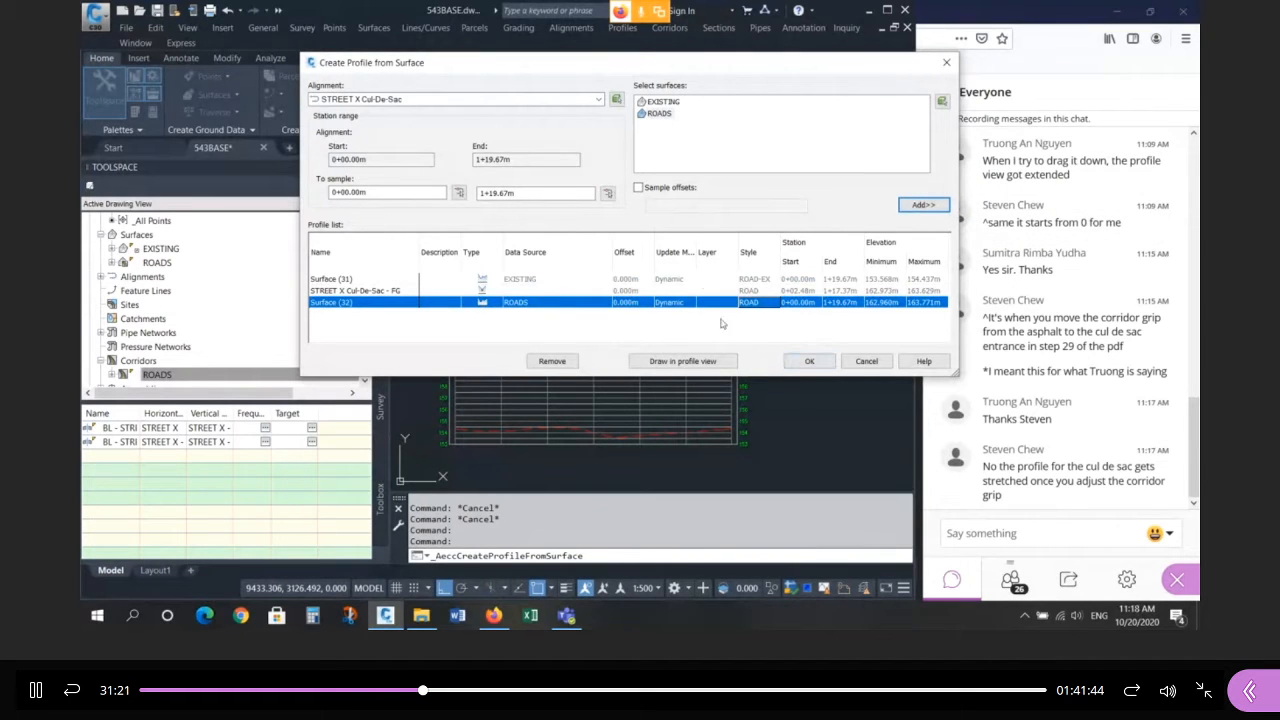
{"action": "left_click", "coordinate": [812, 361]}
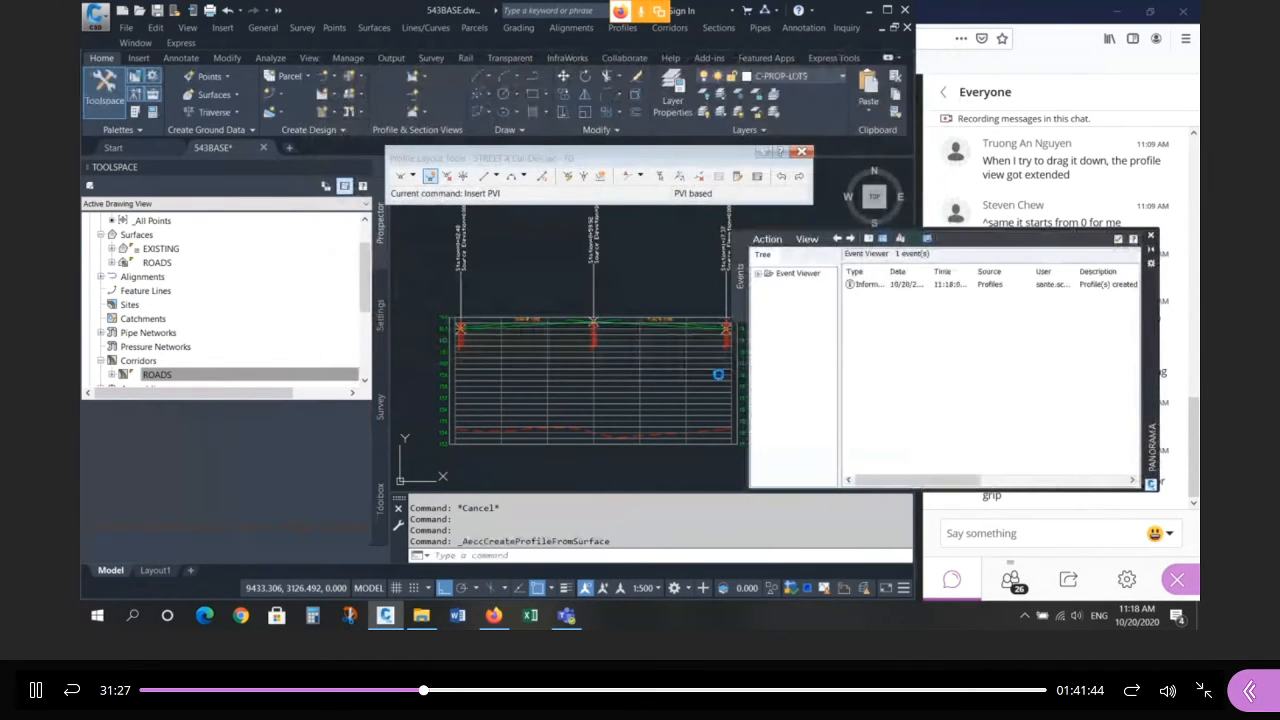
Close the created-profiles log and inspect the cul-de-sac profile view using window selections.
{"action": "left_click", "coordinate": [1150, 235]}
{"action": "scroll", "coordinate": [458, 330], "scroll_direction": "up", "scroll_amount": 5}
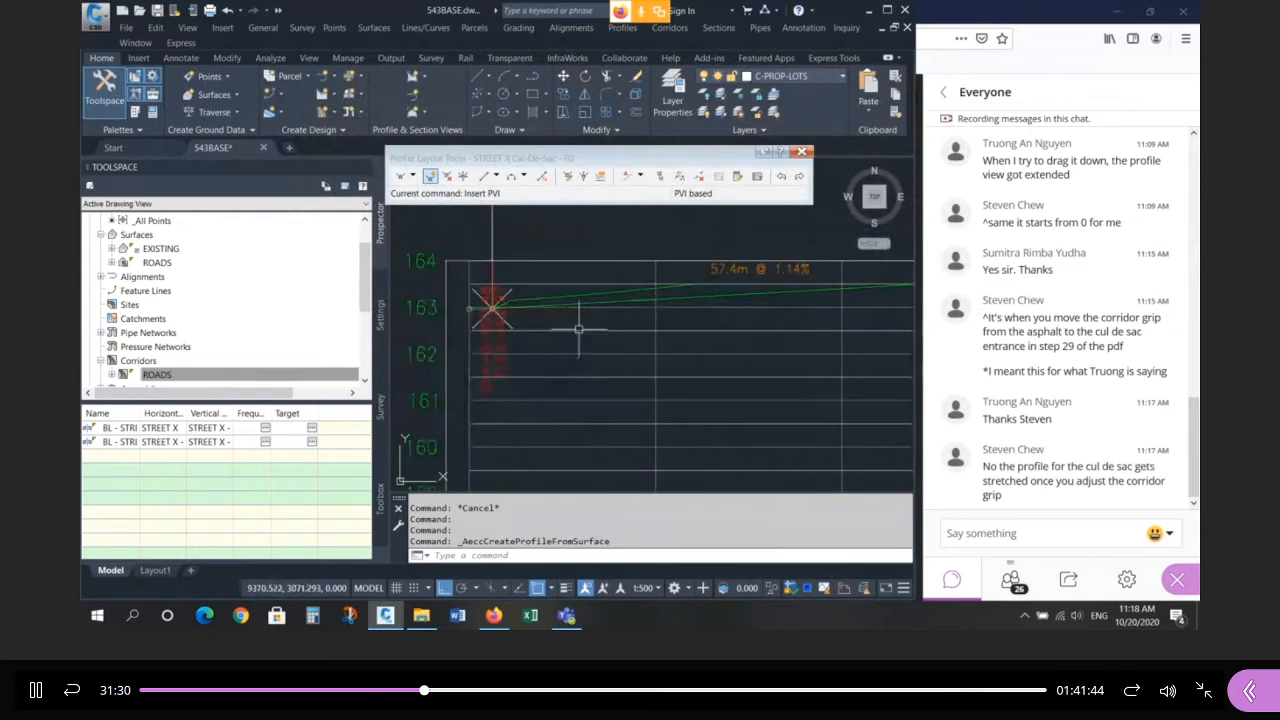
{"action": "scroll", "coordinate": [581, 327], "scroll_direction": "up", "scroll_amount": 2}
{"action": "left_click", "coordinate": [592, 275]}
{"action": "scroll", "coordinate": [527, 305], "scroll_direction": "down", "scroll_amount": 6}
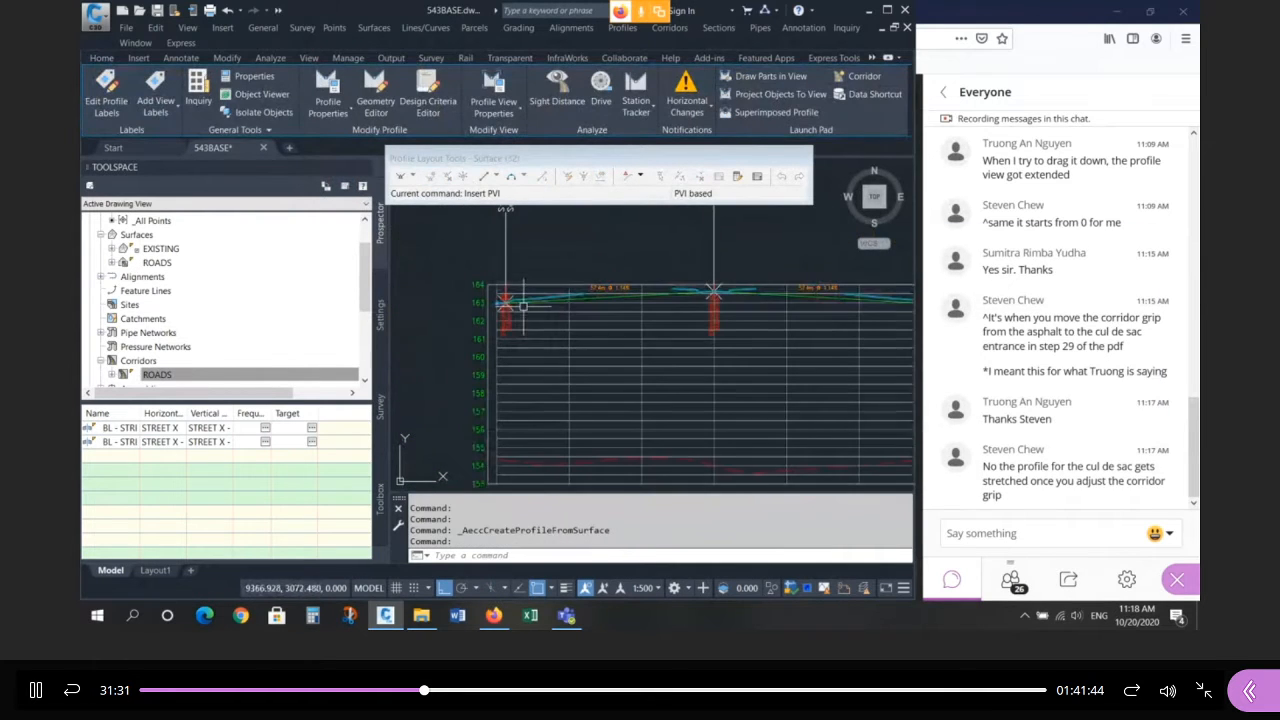
{"action": "scroll", "coordinate": [540, 293], "scroll_direction": "up", "scroll_amount": 2}
{"action": "left_click", "coordinate": [508, 262]}
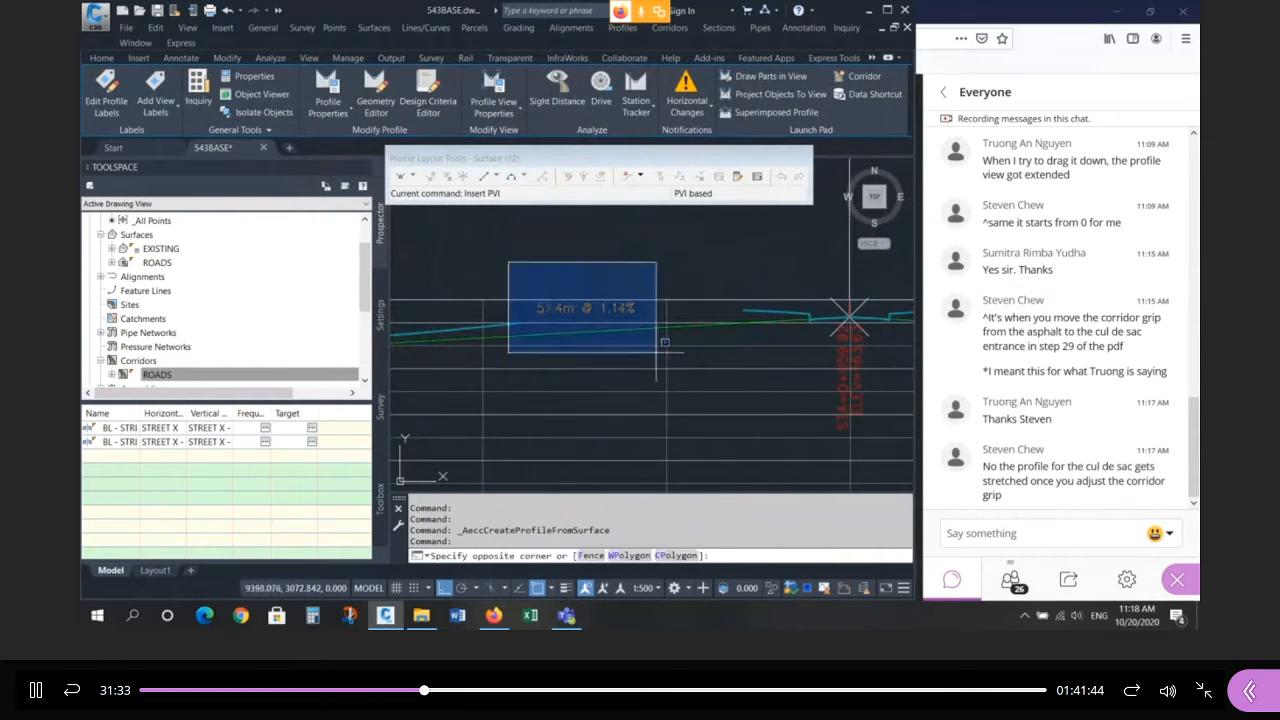
{"action": "left_click", "coordinate": [765, 366]}
{"action": "scroll", "coordinate": [587, 274], "scroll_direction": "down", "scroll_amount": 4}
{"action": "scroll", "coordinate": [769, 282], "scroll_direction": "up", "scroll_amount": 4}
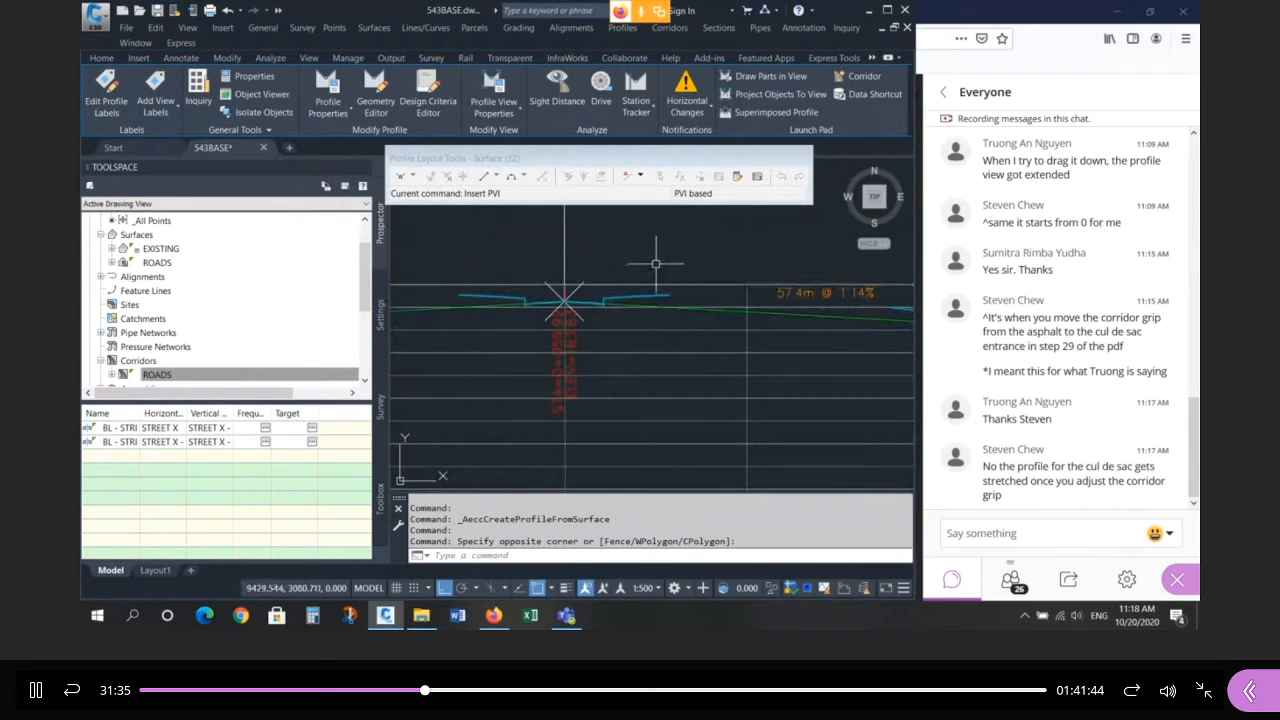
{"action": "left_click", "coordinate": [657, 263]}
{"action": "scroll", "coordinate": [664, 265], "scroll_direction": "down", "scroll_amount": 2}
{"action": "left_click", "coordinate": [803, 309]}
{"action": "scroll", "coordinate": [749, 261], "scroll_direction": "down", "scroll_amount": 8}
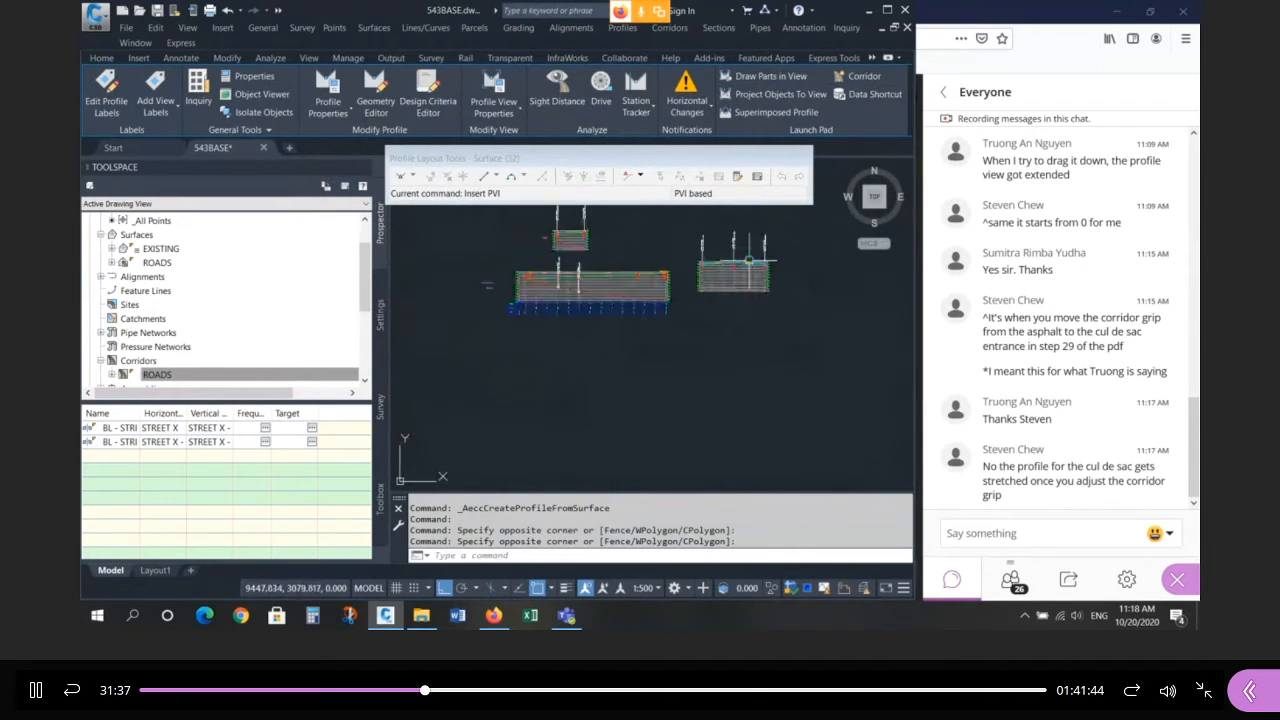
{"action": "scroll", "coordinate": [749, 261], "scroll_direction": "down", "scroll_amount": 6}
{"action": "scroll", "coordinate": [533, 333], "scroll_direction": "up", "scroll_amount": 10}
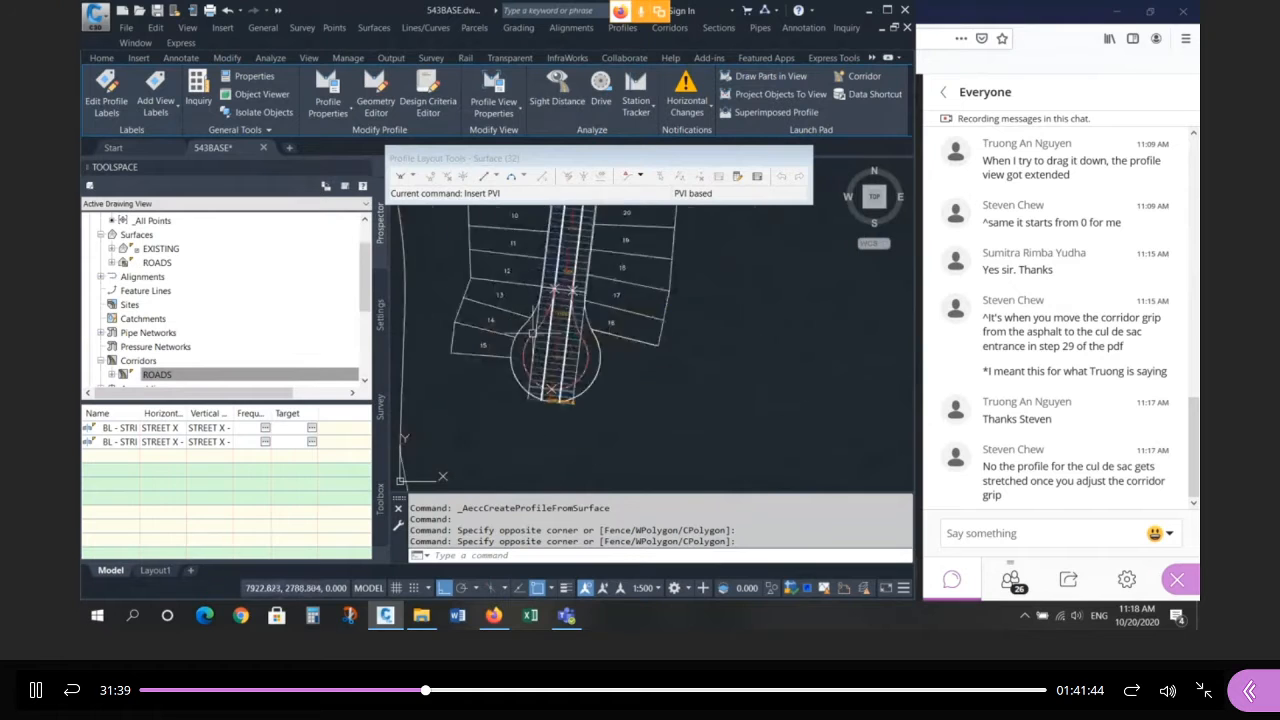
{"action": "scroll", "coordinate": [547, 344], "scroll_direction": "up", "scroll_amount": 3}
Select the cul-de-sac corridor to check its extent, then clear the selection.
{"action": "left_click", "coordinate": [638, 340]}
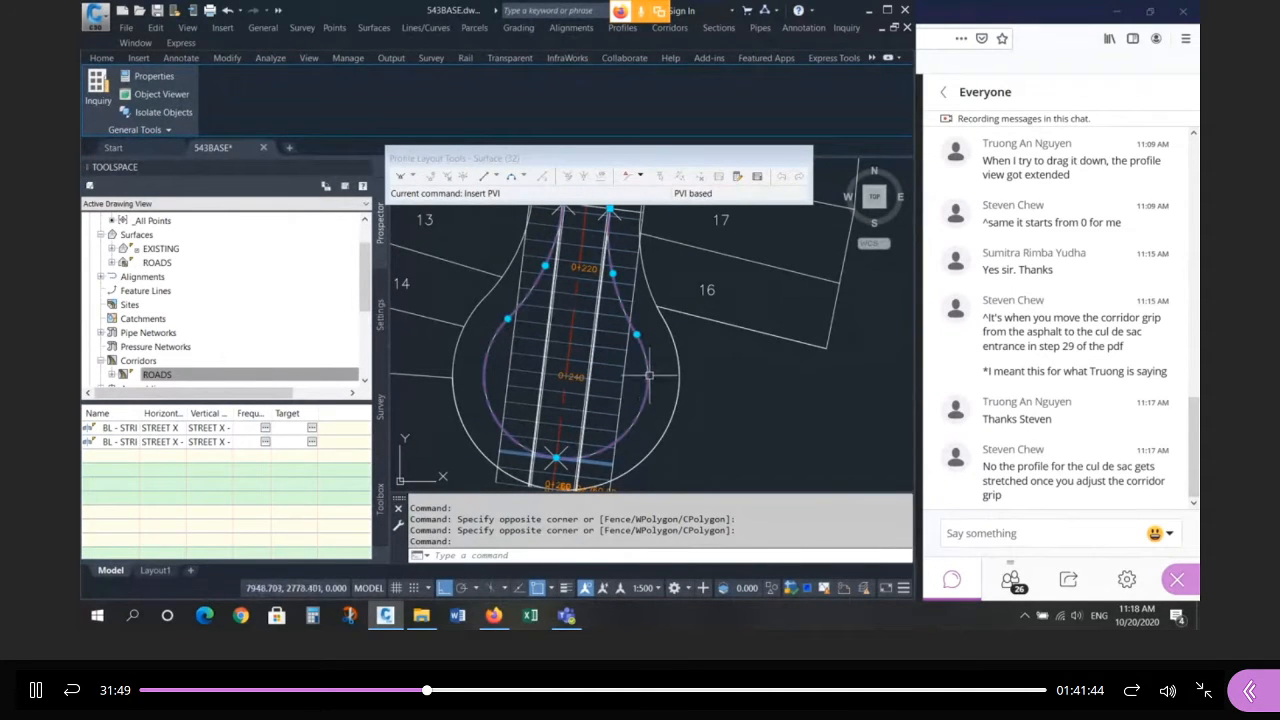
{"action": "left_click", "coordinate": [608, 346]}
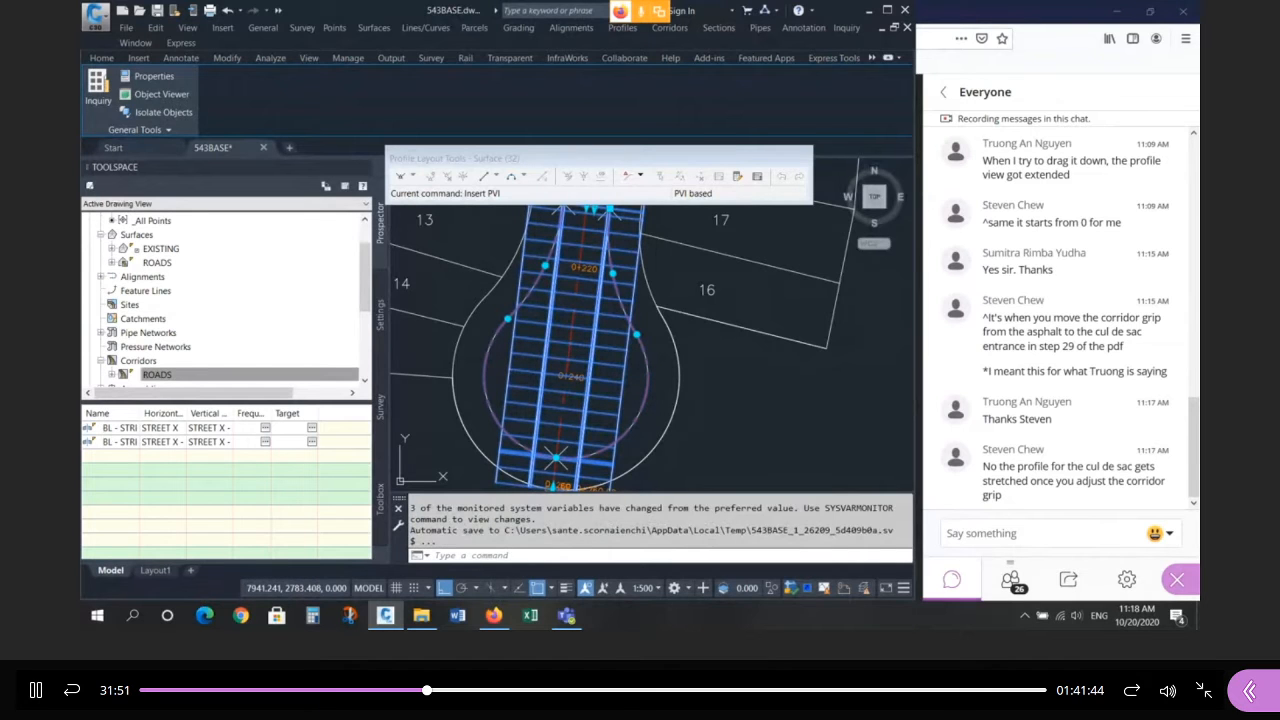
{"action": "key", "text": "Escape"}
{"action": "key", "text": "Escape"}
{"action": "key", "text": "Escape"}
{"action": "scroll", "coordinate": [728, 377], "scroll_direction": "down", "scroll_amount": 5}
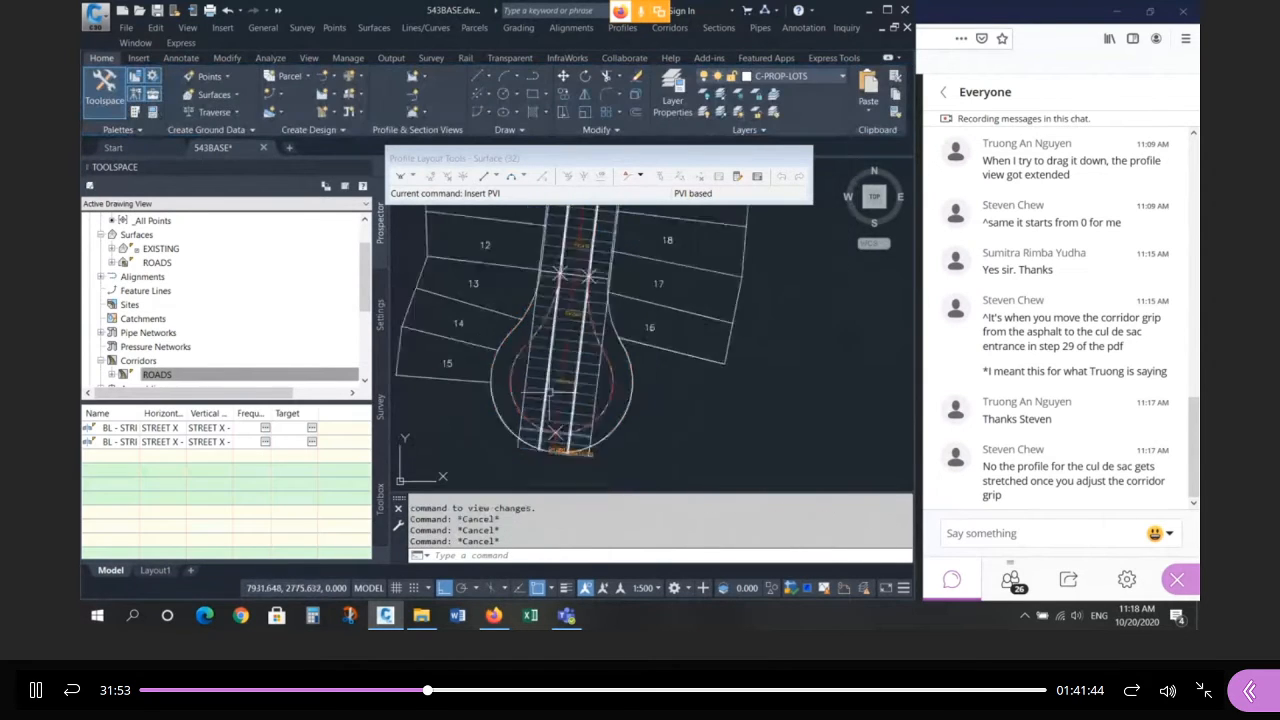
{"action": "scroll", "coordinate": [728, 377], "scroll_direction": "up", "scroll_amount": 10}
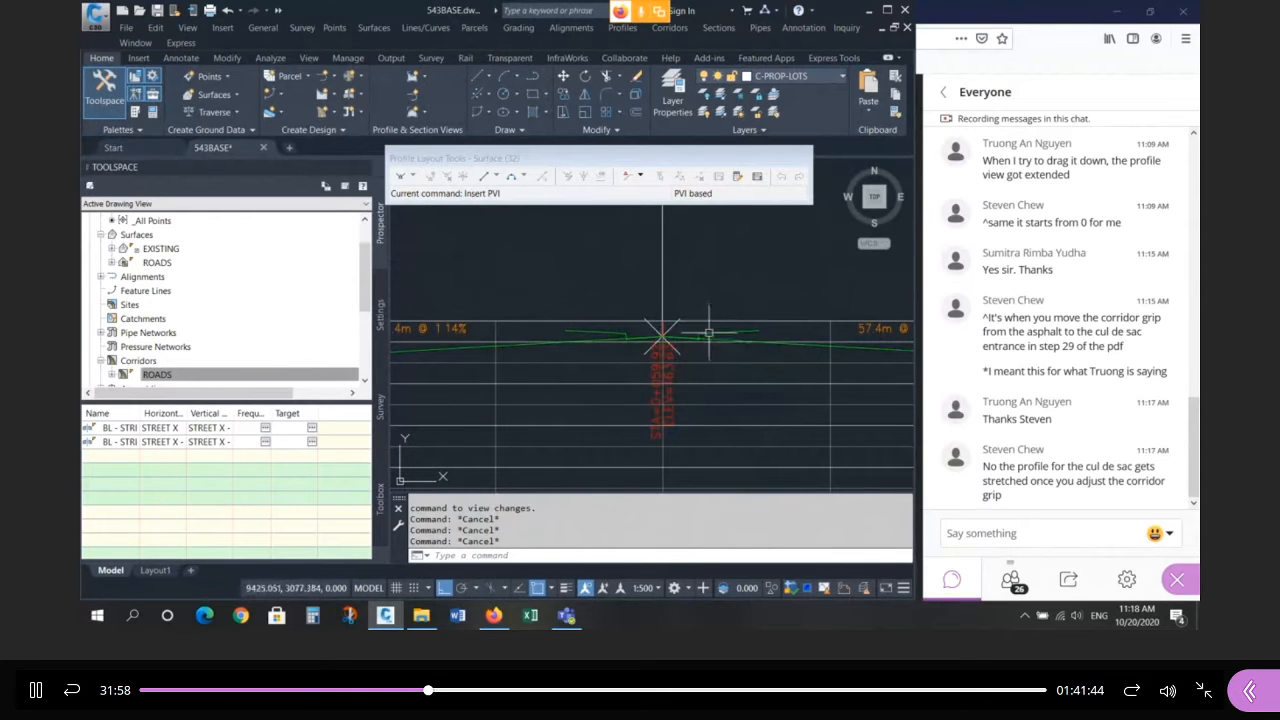
{"action": "scroll", "coordinate": [655, 332], "scroll_direction": "up", "scroll_amount": 2}
{"action": "scroll", "coordinate": [711, 271], "scroll_direction": "down", "scroll_amount": 4}
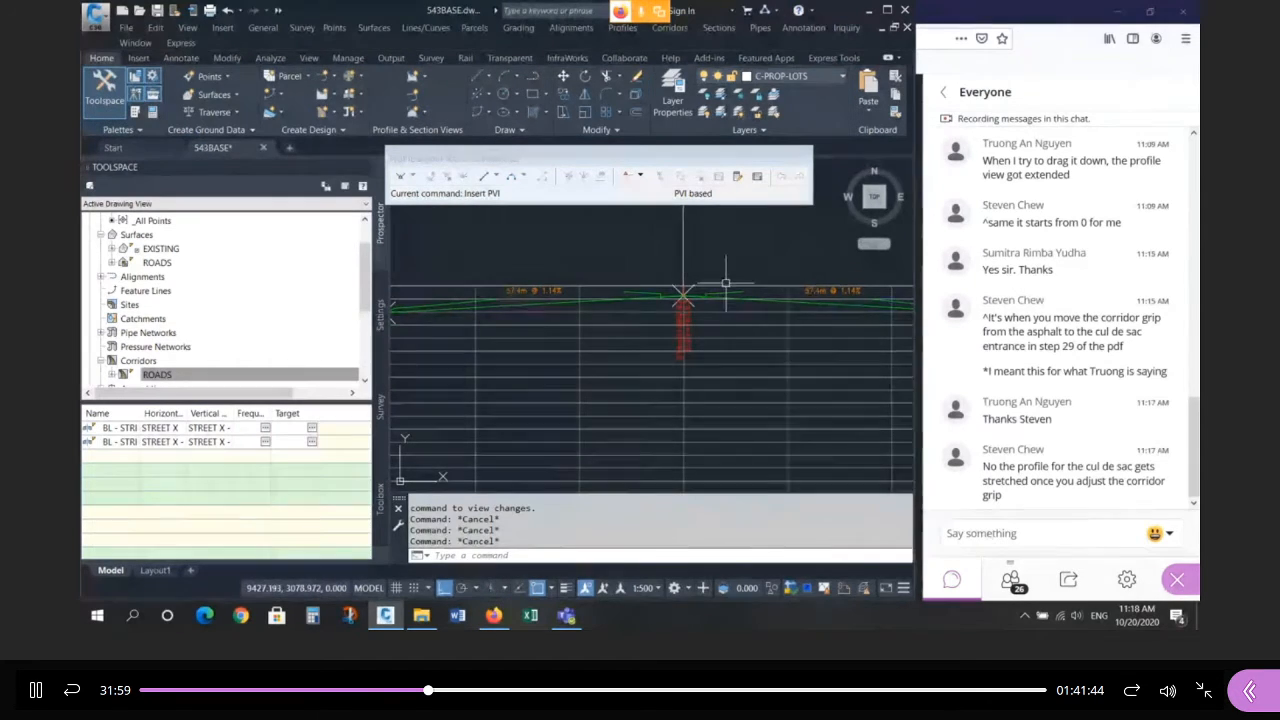
{"action": "scroll", "coordinate": [728, 286], "scroll_direction": "up", "scroll_amount": 4}
{"action": "key", "text": "Escape"}
Select two of the profile lines together to compare them.
{"action": "left_click", "coordinate": [722, 304]}
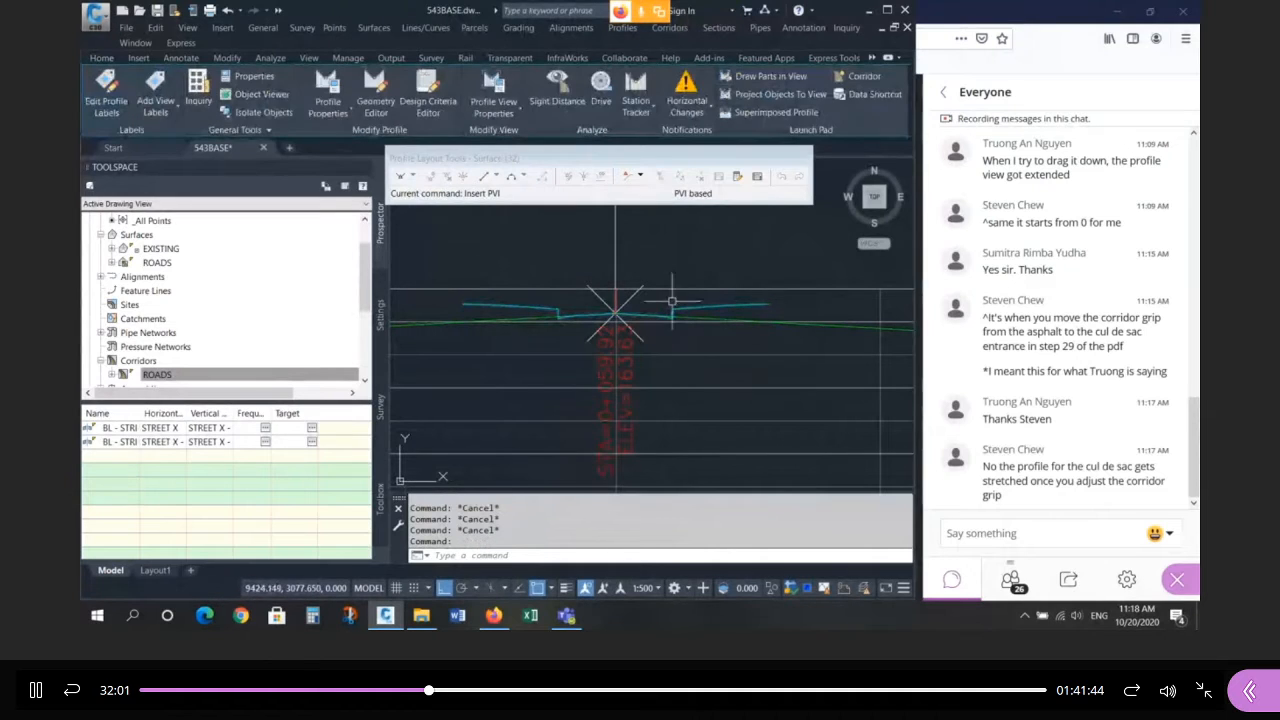
{"action": "left_click", "coordinate": [627, 299]}
{"action": "scroll", "coordinate": [743, 277], "scroll_direction": "down", "scroll_amount": 7}
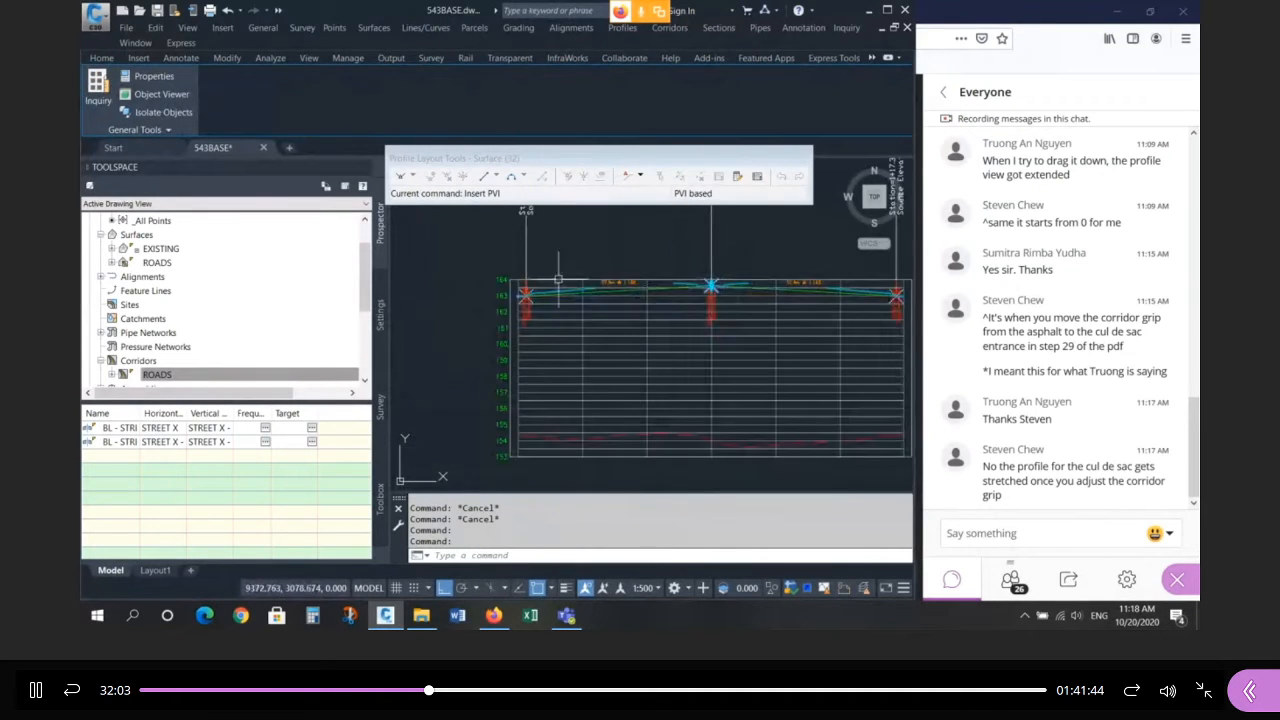
{"action": "scroll", "coordinate": [546, 280], "scroll_direction": "up", "scroll_amount": 9}
{"action": "scroll", "coordinate": [511, 317], "scroll_direction": "down", "scroll_amount": 6}
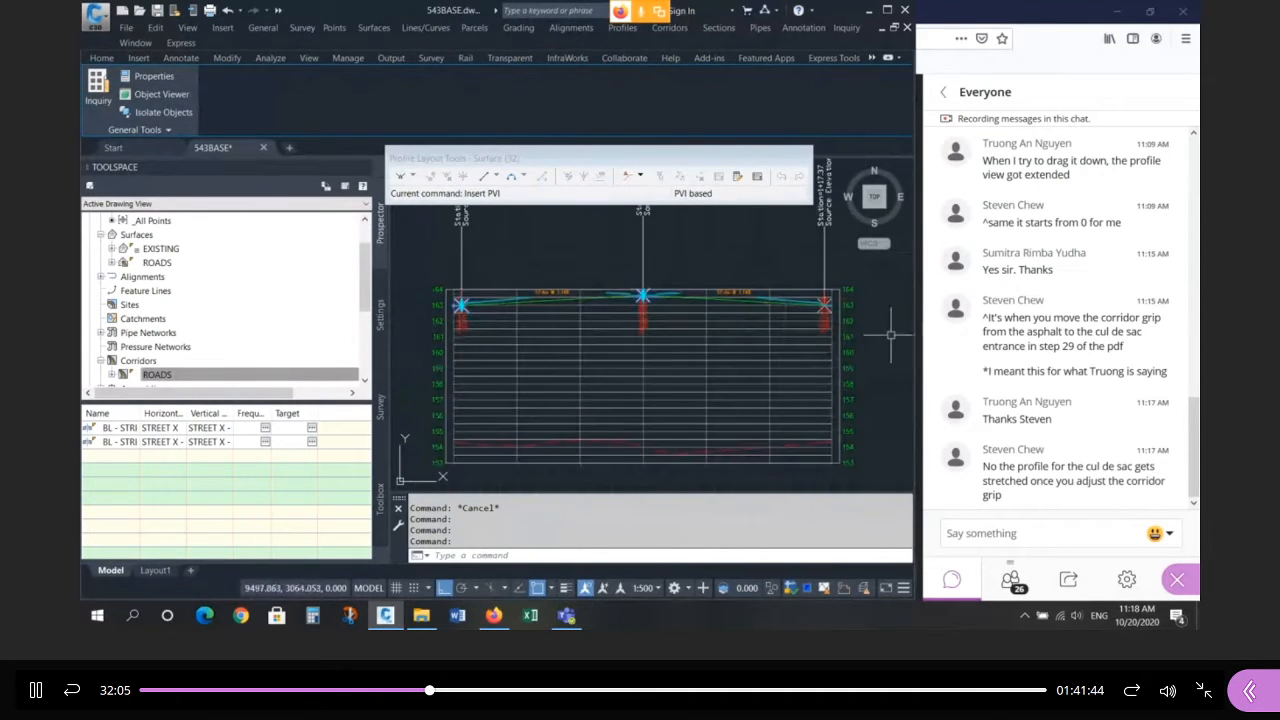
{"action": "scroll", "coordinate": [845, 330], "scroll_direction": "up", "scroll_amount": 7}
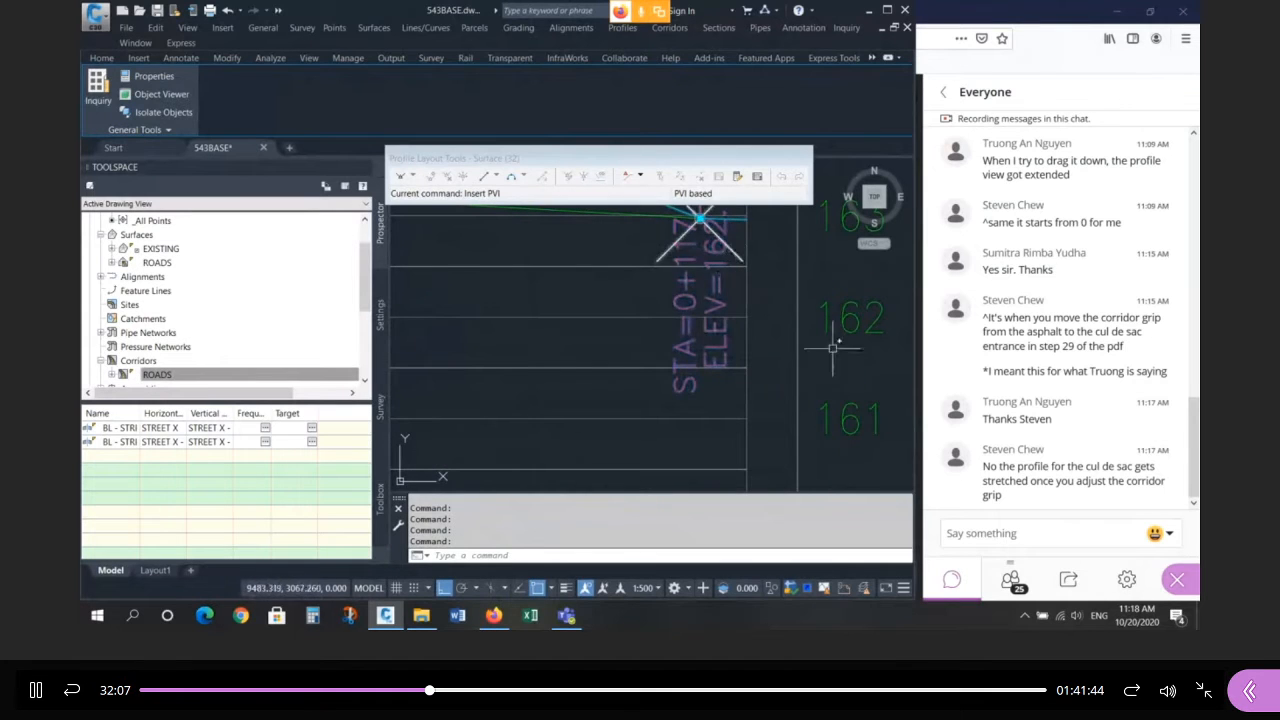
{"action": "scroll", "coordinate": [840, 340], "scroll_direction": "down", "scroll_amount": 6}
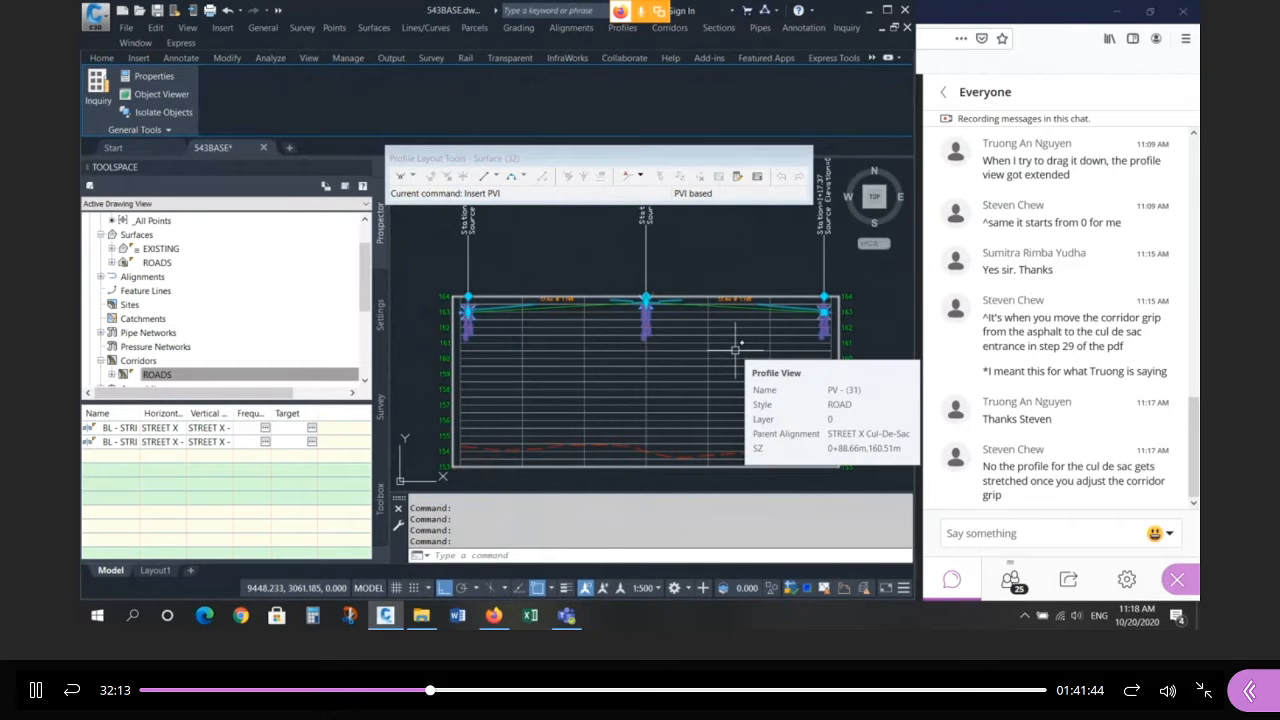
{"action": "key", "text": "Escape"}
{"action": "key", "text": "Escape"}
{"action": "scroll", "coordinate": [583, 300], "scroll_direction": "up", "scroll_amount": 4}
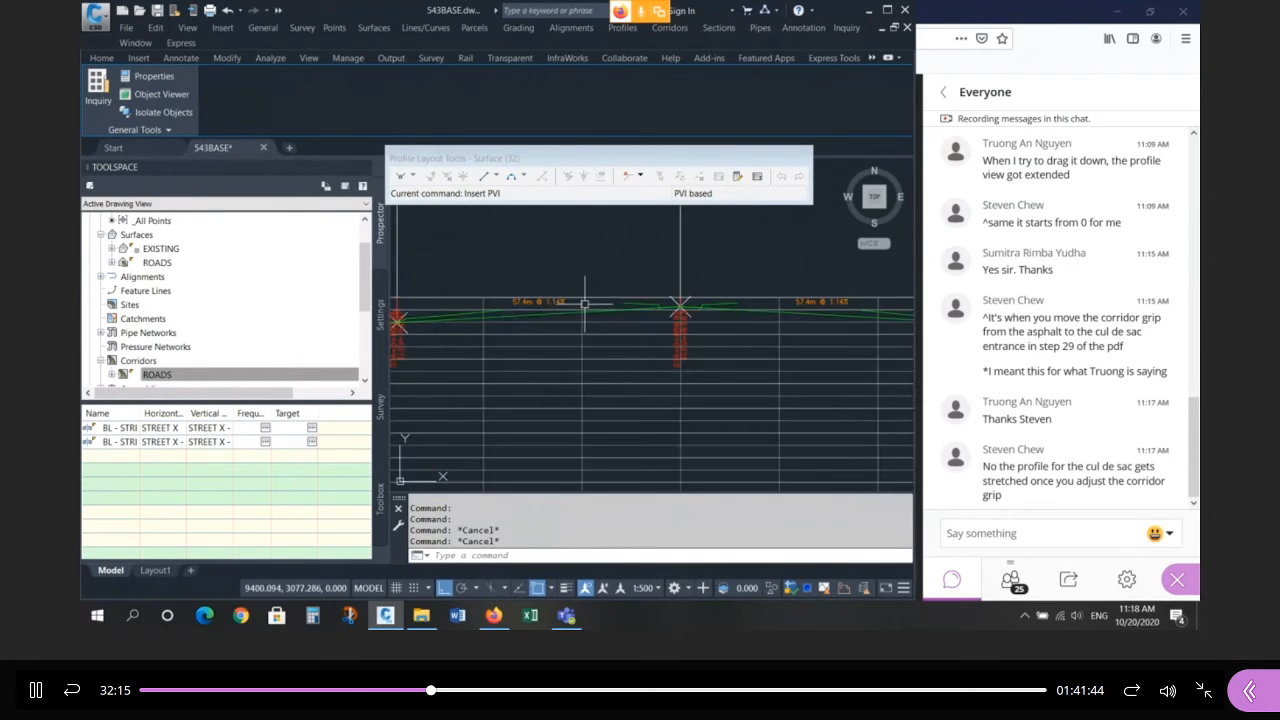
Check the STREET X Cul-De-Sac - FG and Surface (32) profiles, then zoom onto the cul-de-sac layout.
{"action": "left_click", "coordinate": [551, 320]}
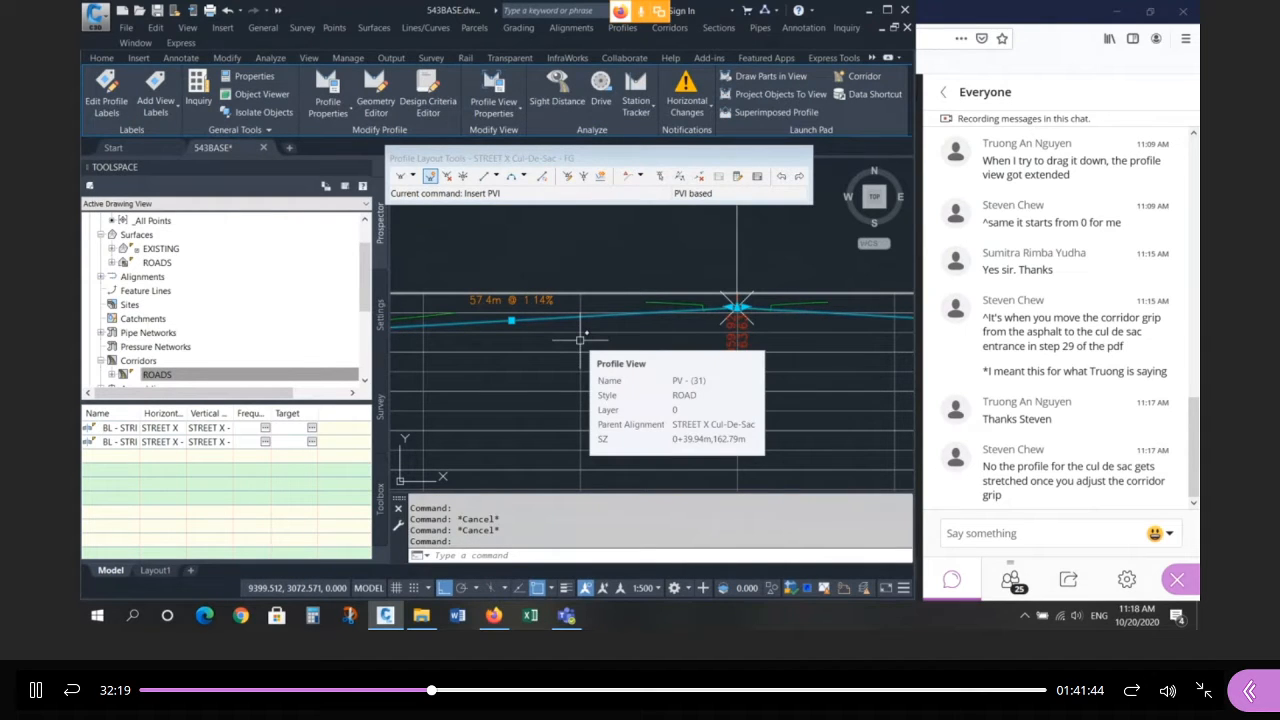
{"action": "left_click", "coordinate": [657, 299]}
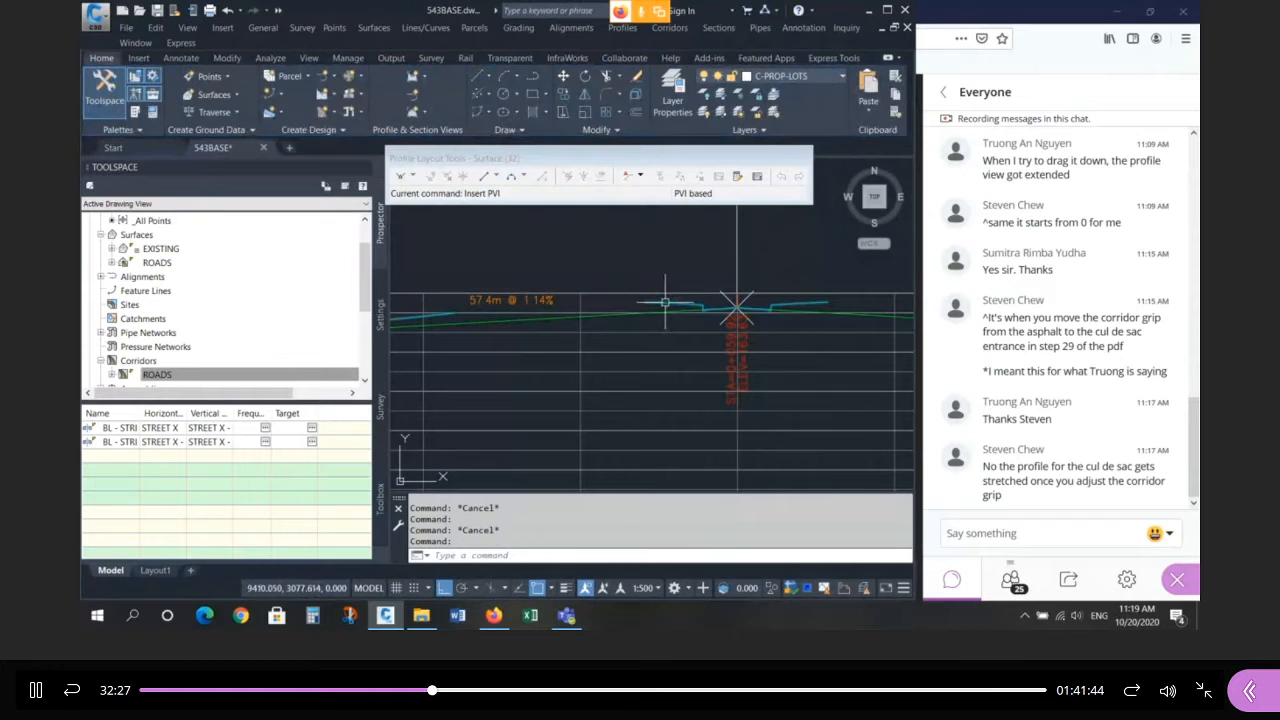
{"action": "key", "text": "Escape"}
{"action": "scroll", "coordinate": [522, 259], "scroll_direction": "up", "scroll_amount": 5}
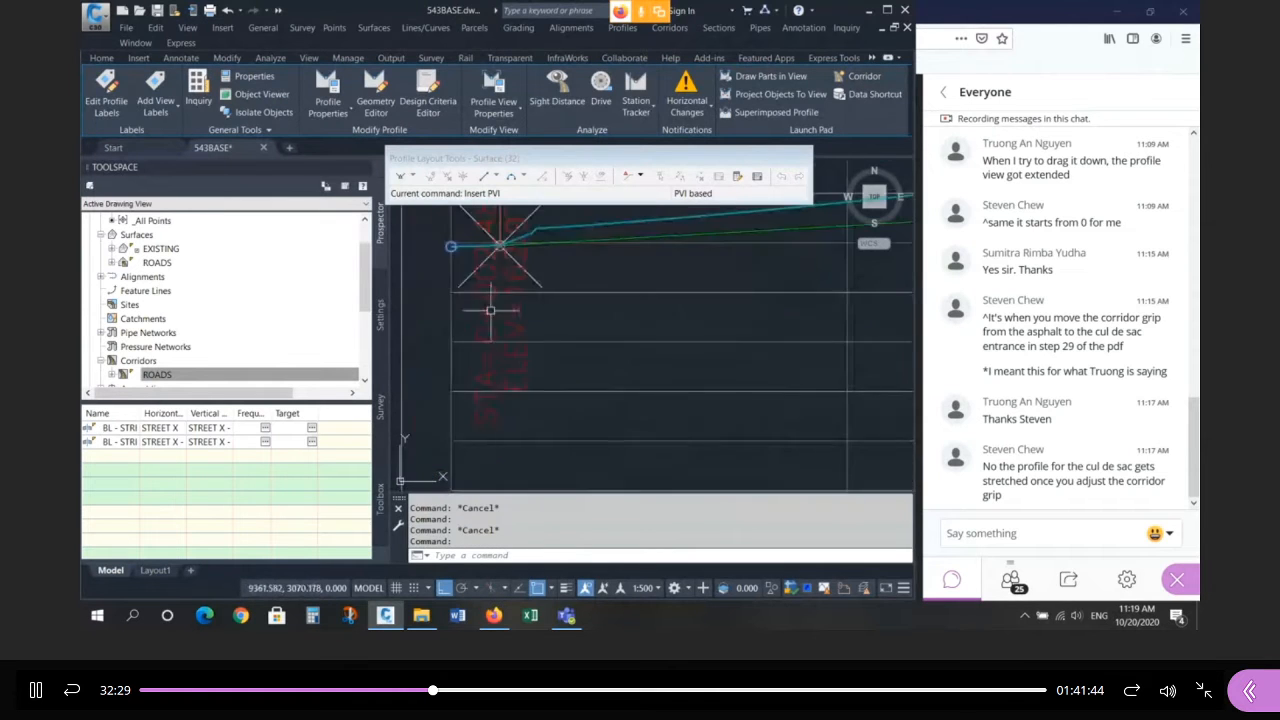
{"action": "scroll", "coordinate": [522, 259], "scroll_direction": "down", "scroll_amount": 5}
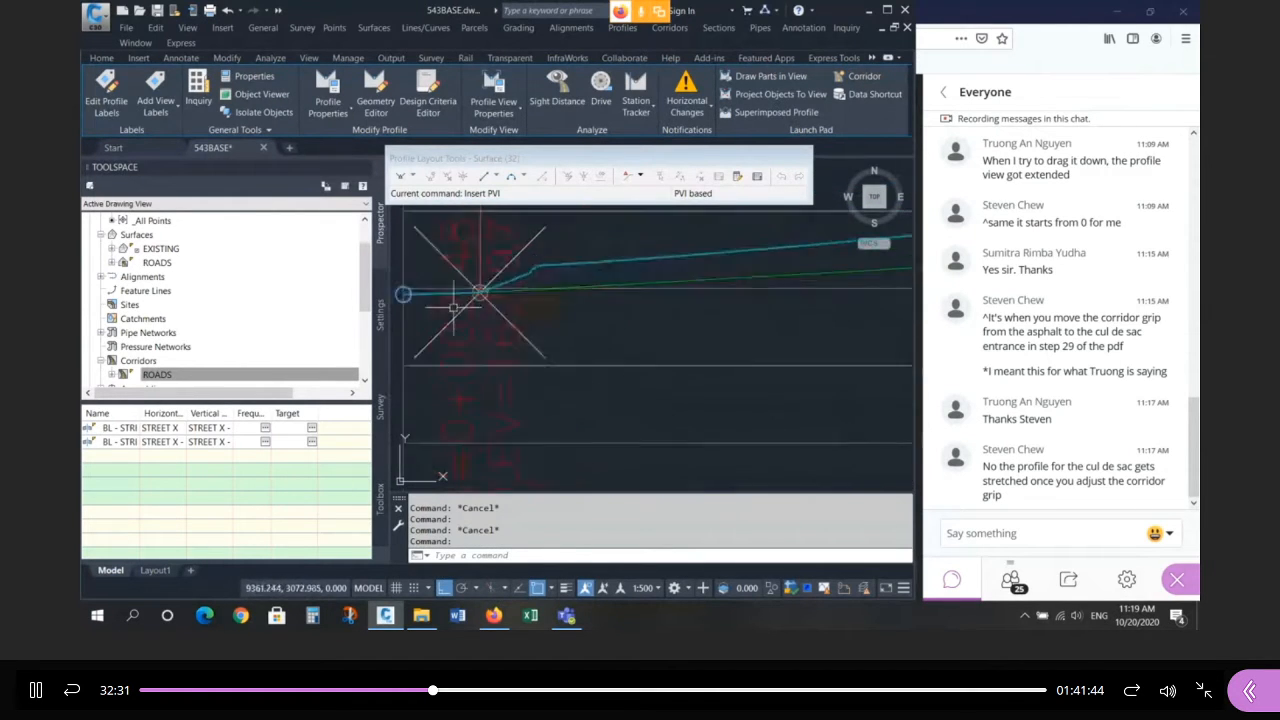
{"action": "scroll", "coordinate": [592, 298], "scroll_direction": "down", "scroll_amount": 3}
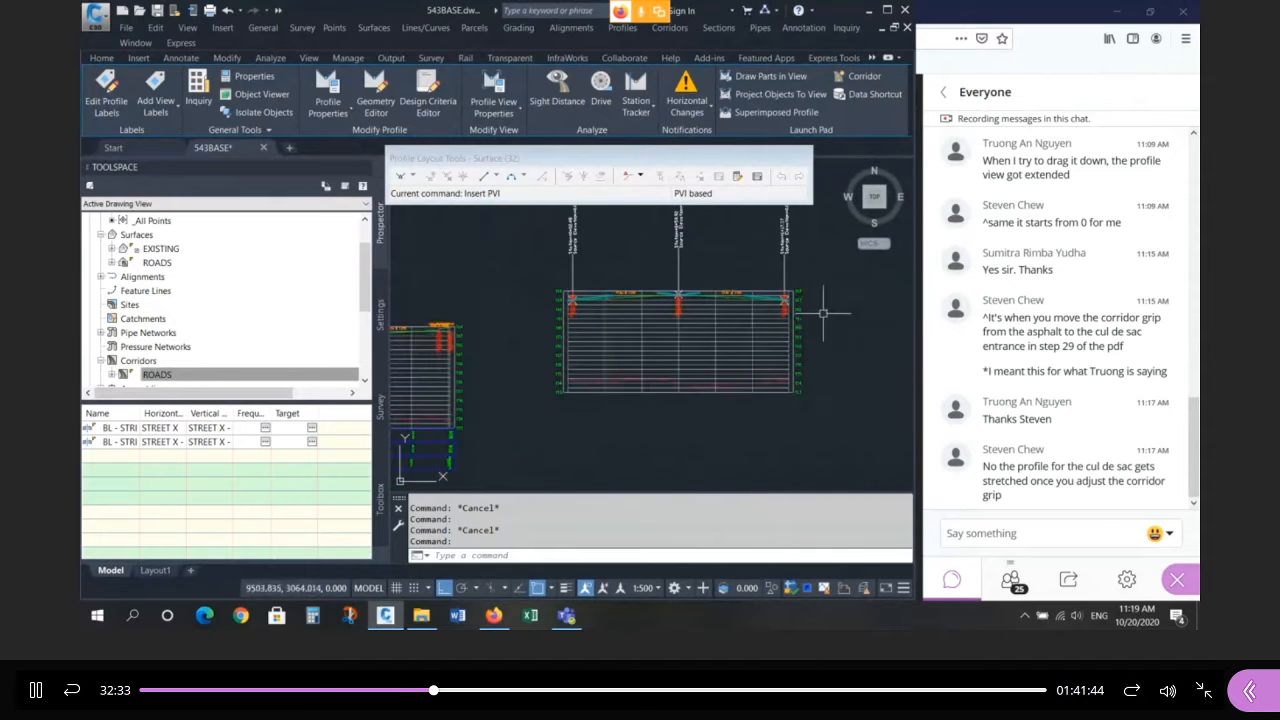
{"action": "scroll", "coordinate": [800, 293], "scroll_direction": "up", "scroll_amount": 3}
{"action": "scroll", "coordinate": [760, 340], "scroll_direction": "up", "scroll_amount": 2}
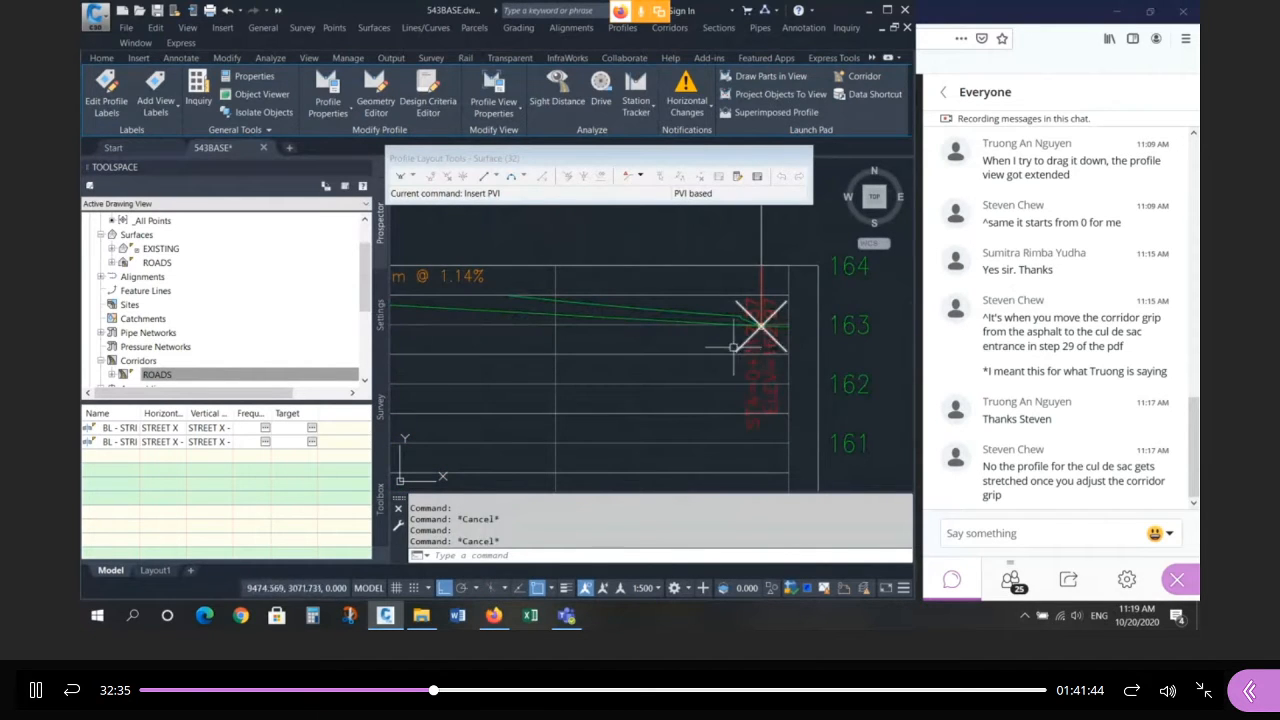
{"action": "key", "text": "Escape"}
{"action": "key", "text": "Escape"}
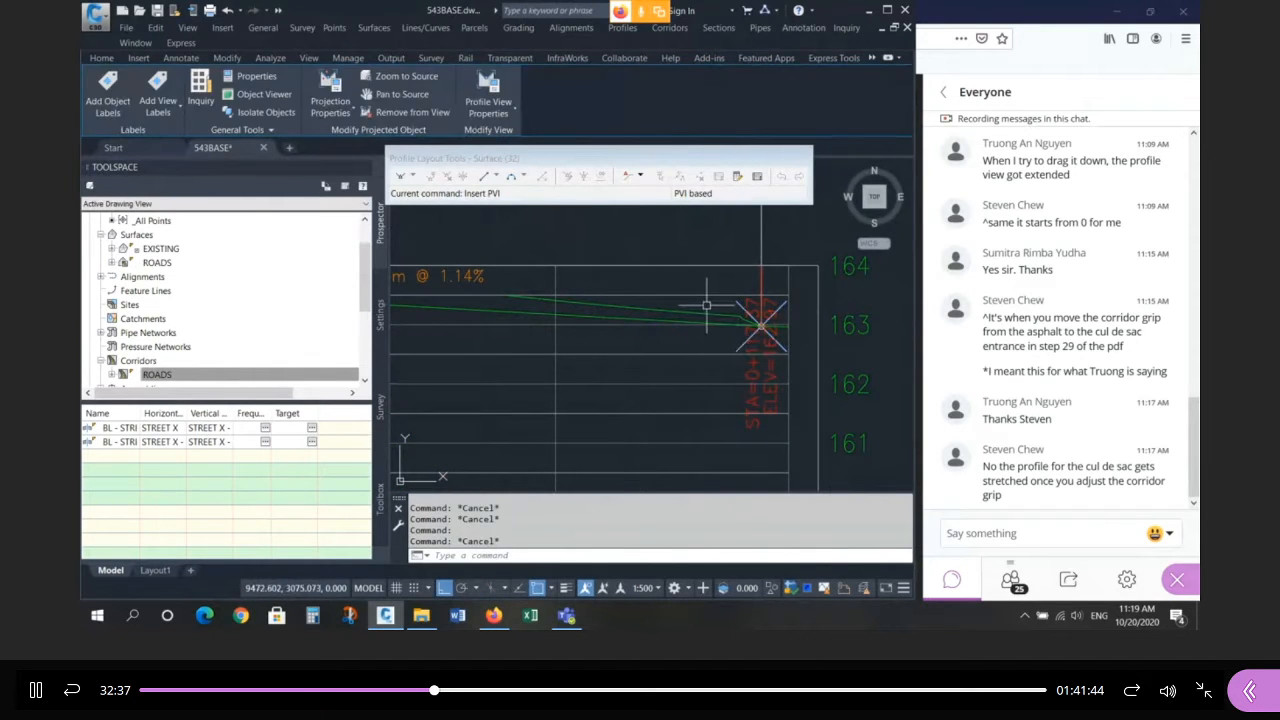
{"action": "left_click", "coordinate": [693, 315]}
{"action": "key", "text": "Escape"}
{"action": "key", "text": "Escape"}
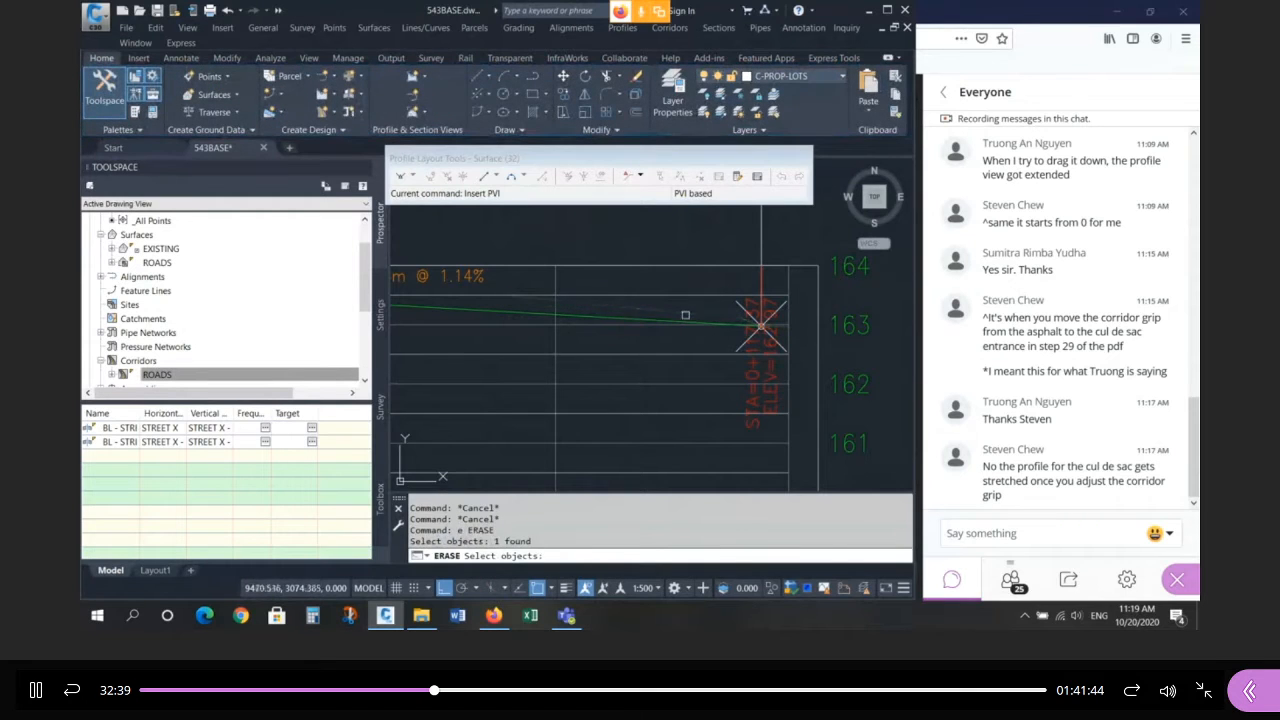
{"action": "scroll", "coordinate": [750, 318], "scroll_direction": "down", "scroll_amount": 5}
{"action": "scroll", "coordinate": [745, 303], "scroll_direction": "down", "scroll_amount": 3}
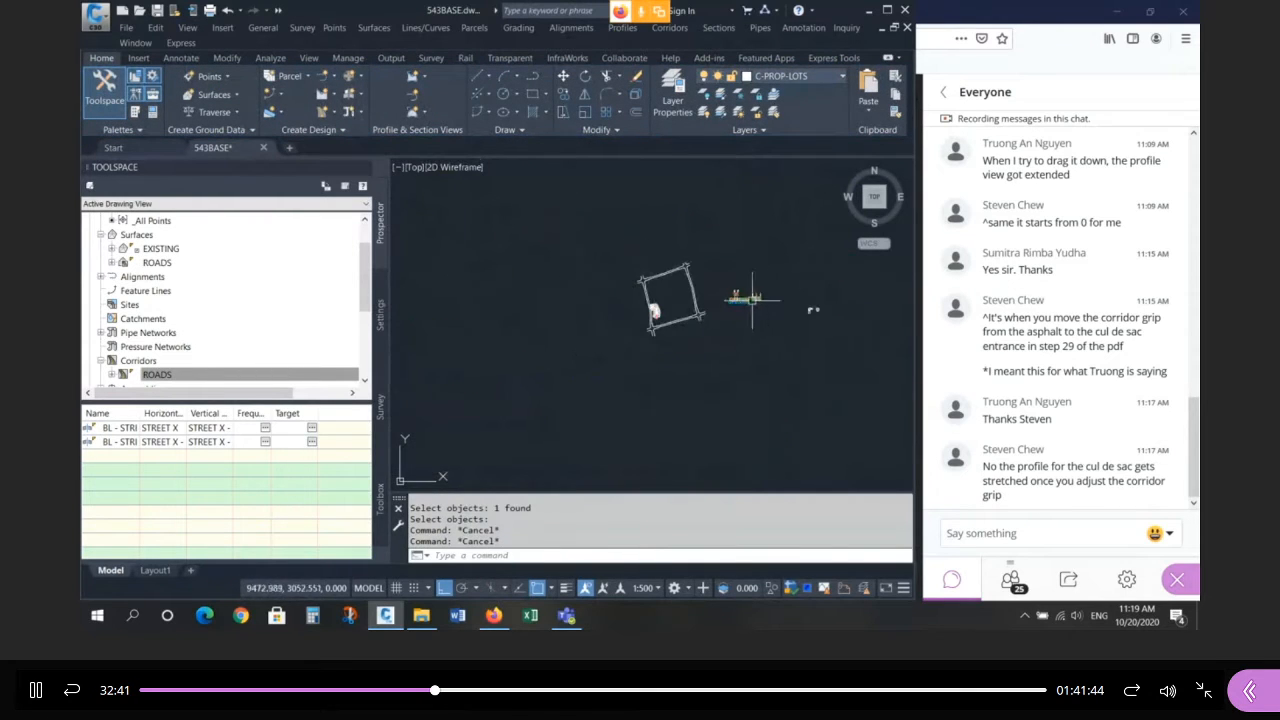
{"action": "scroll", "coordinate": [635, 311], "scroll_direction": "up", "scroll_amount": 6}
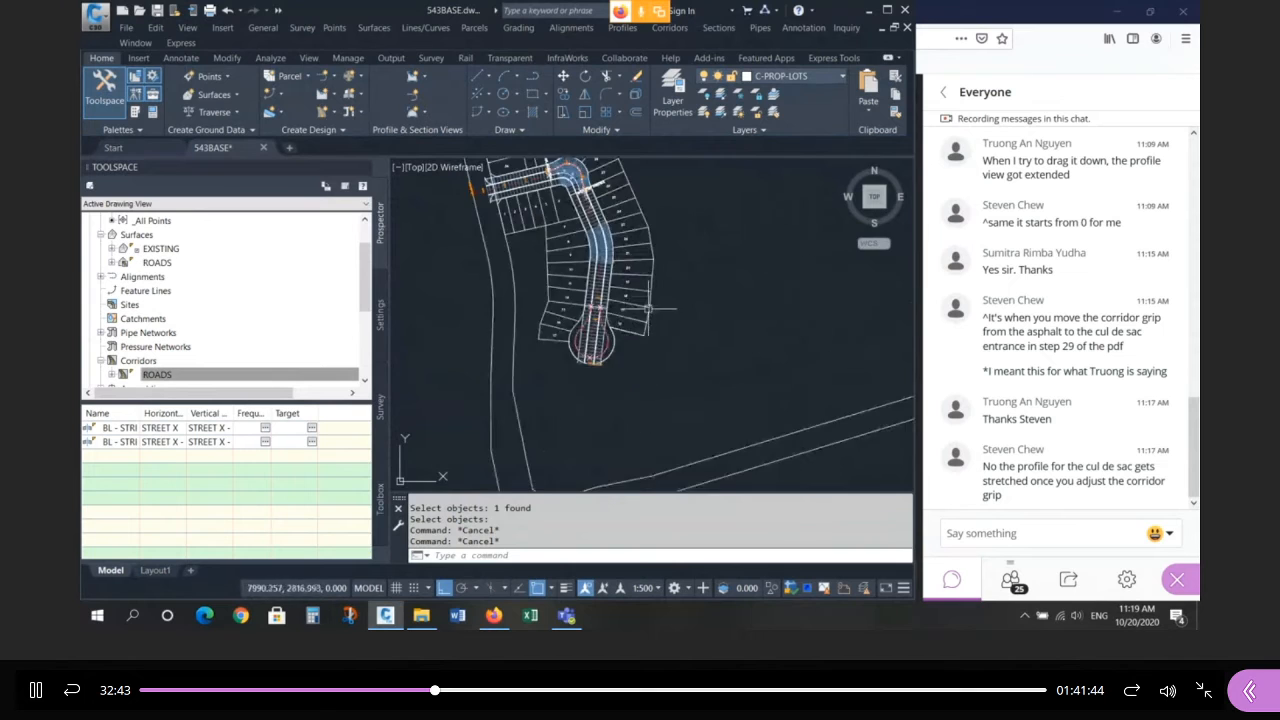
Switch off region RG - 20m ROW - (39) in the ROADS corridor properties.
{"action": "left_click", "coordinate": [617, 333]}
{"action": "right_click", "coordinate": [619, 333]}
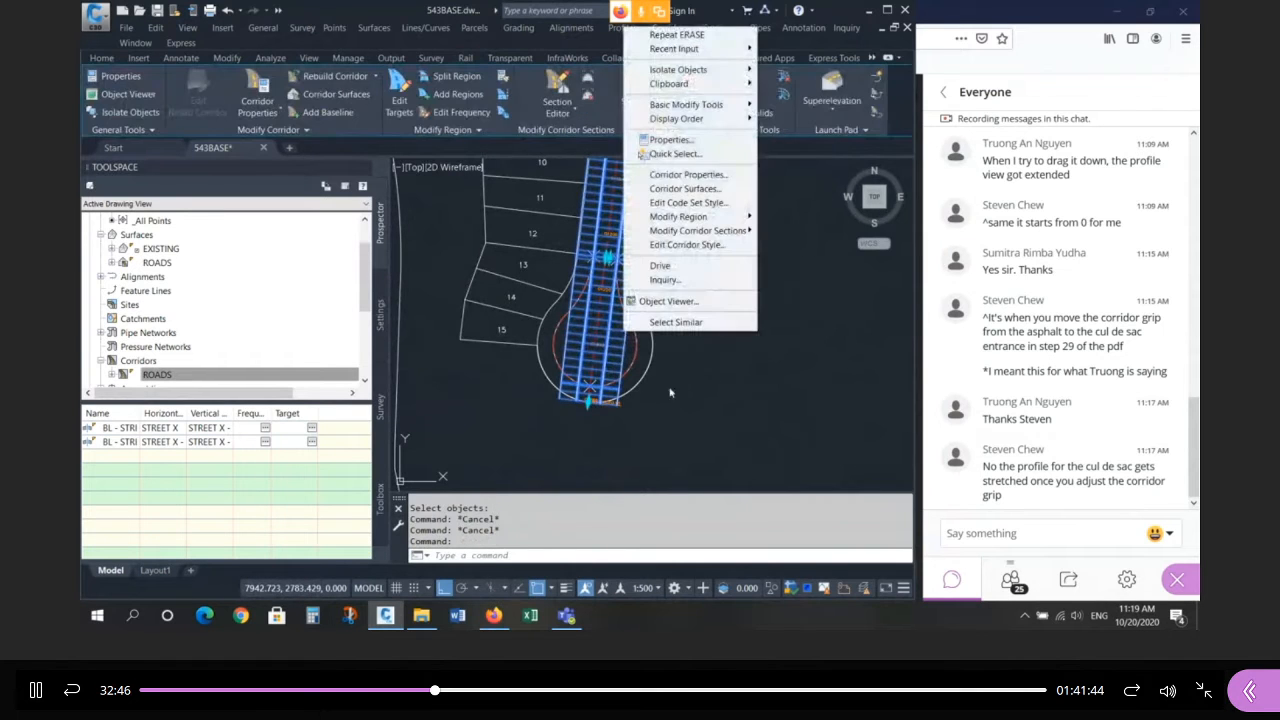
{"action": "left_click", "coordinate": [724, 179]}
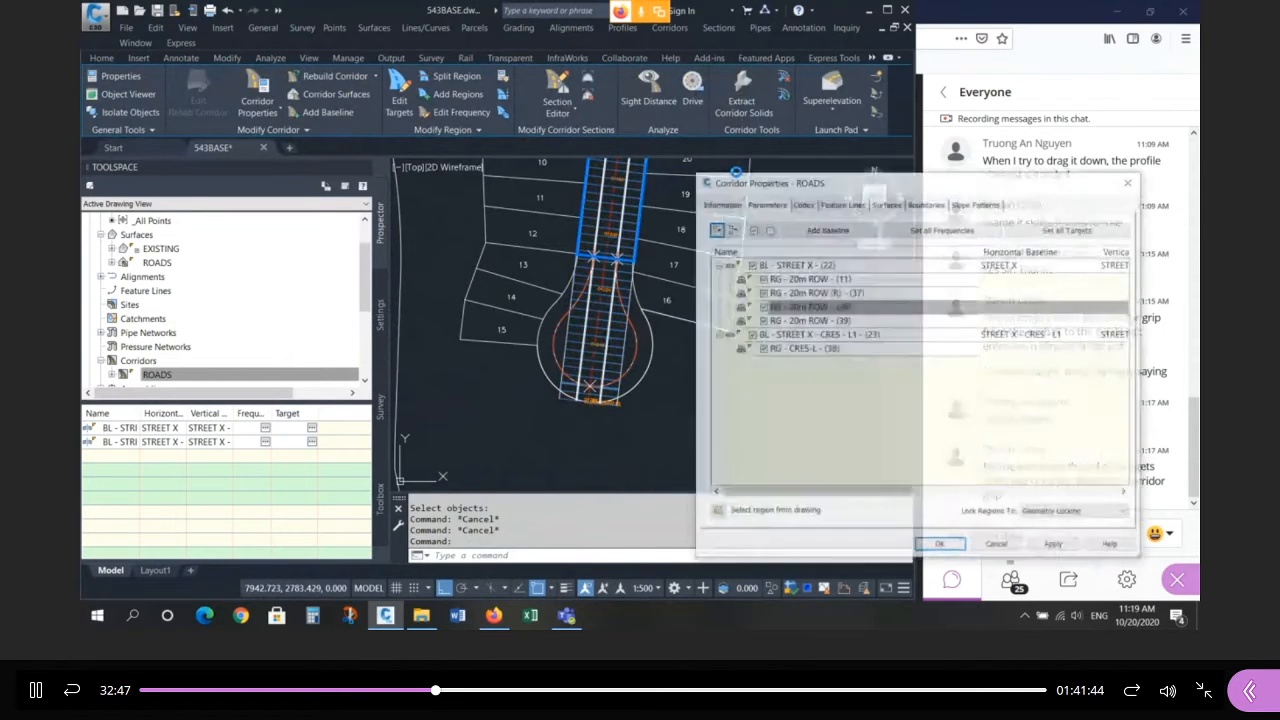
{"action": "left_click", "coordinate": [768, 321]}
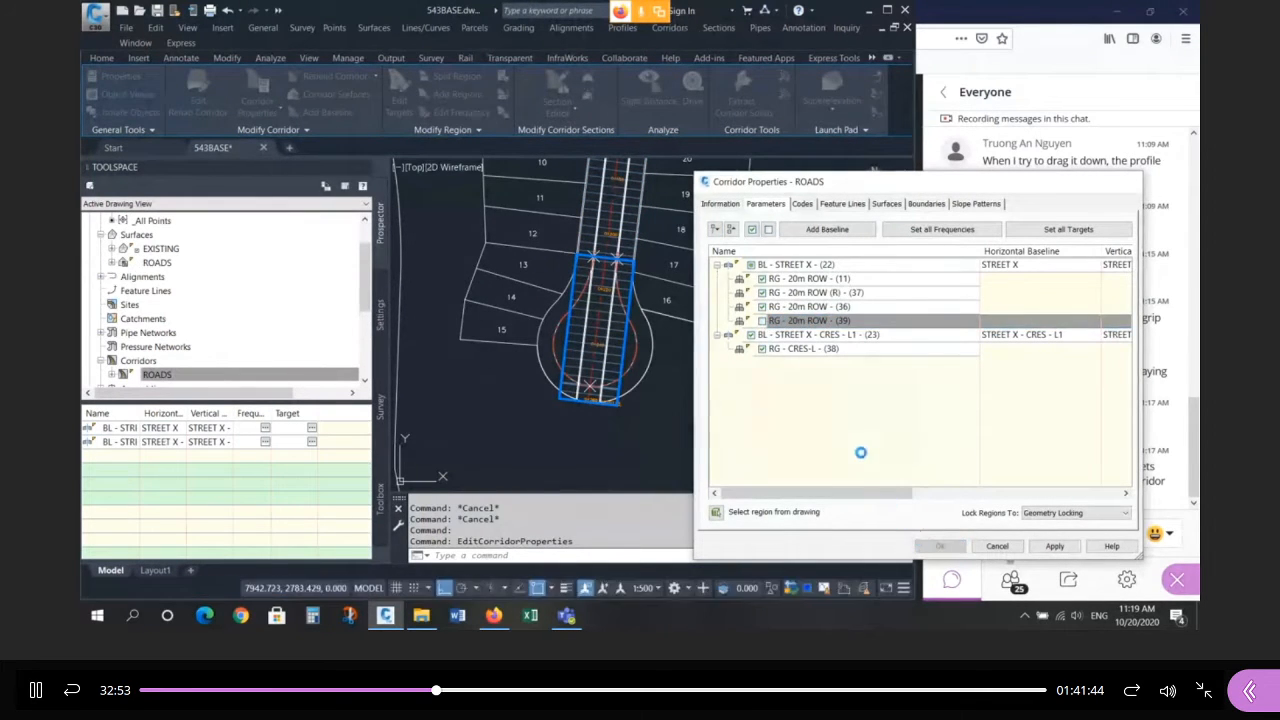
{"action": "left_click", "coordinate": [940, 546]}
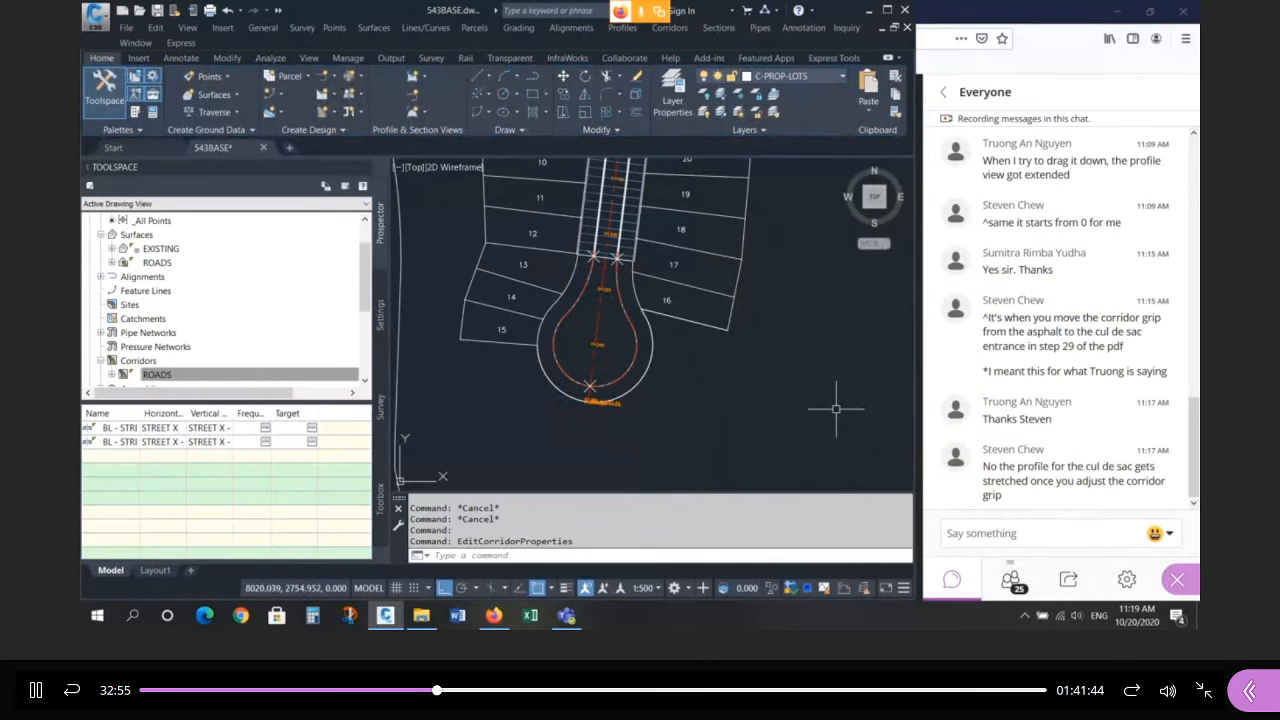
Reopen the corridor properties, collapse both baselines, and close without changes.
{"action": "left_click", "coordinate": [642, 238]}
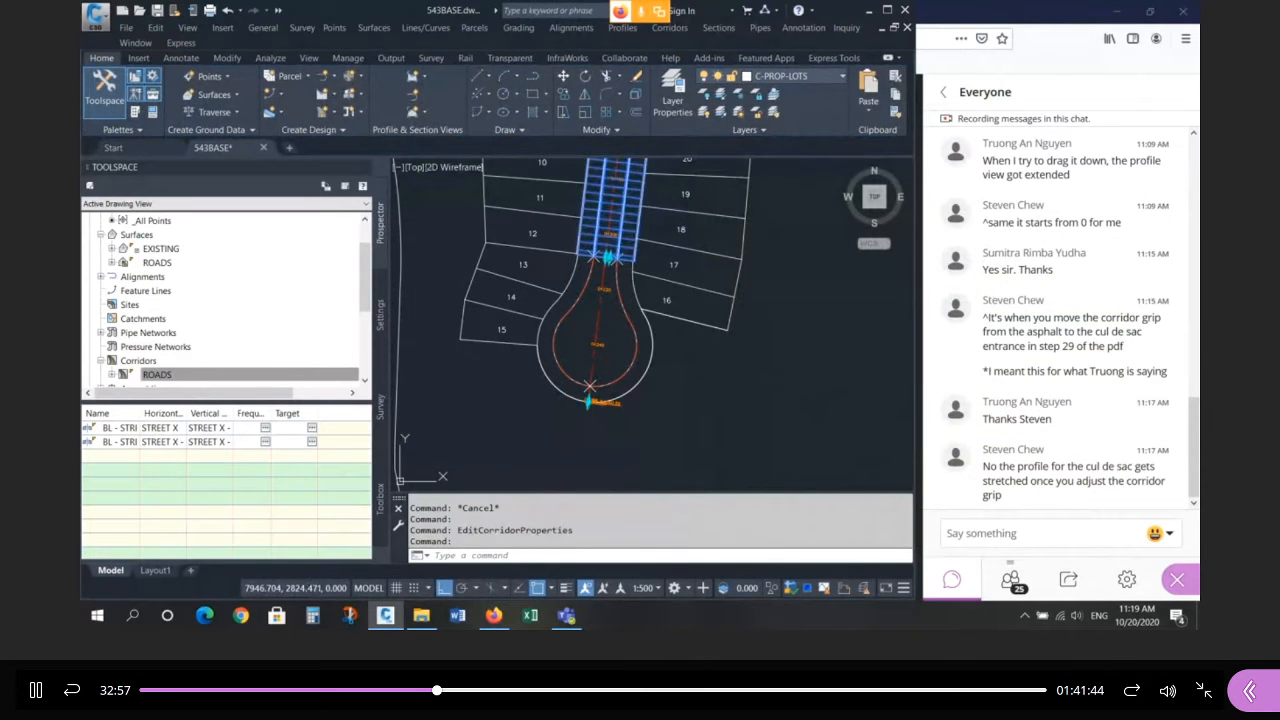
{"action": "right_click", "coordinate": [650, 235]}
{"action": "left_click", "coordinate": [732, 382]}
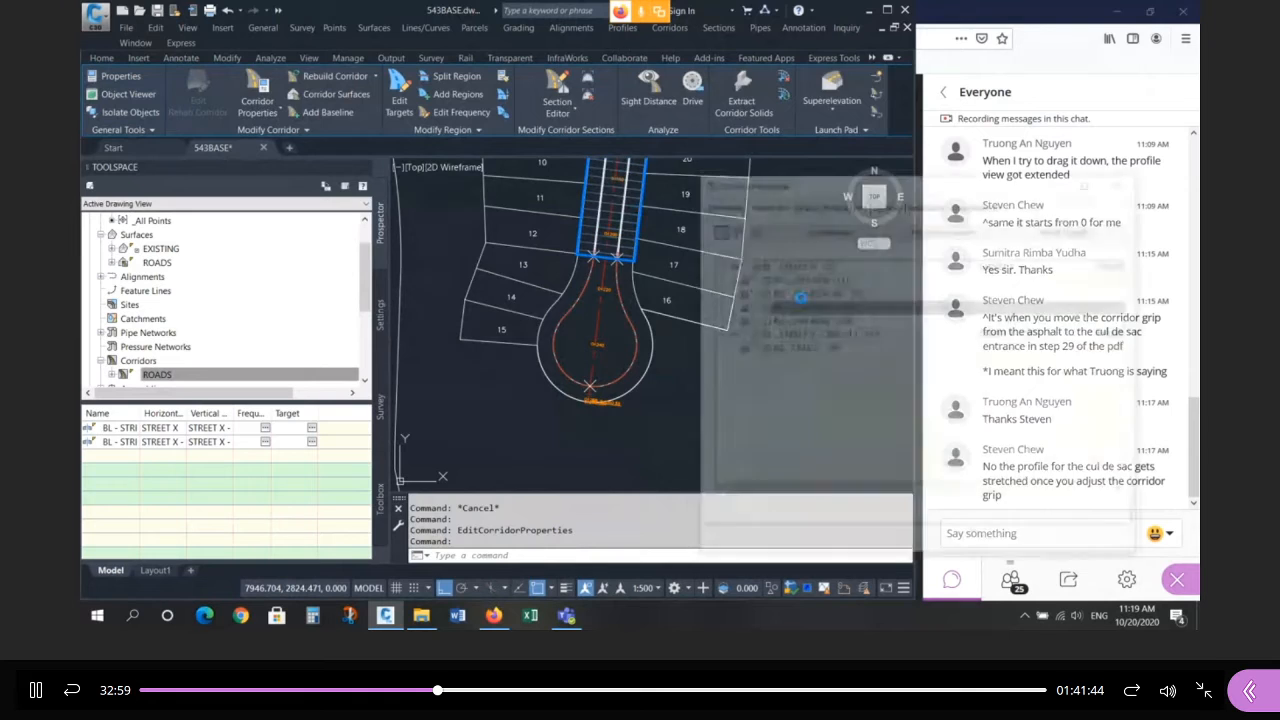
{"action": "left_click", "coordinate": [719, 265]}
{"action": "left_click", "coordinate": [716, 280]}
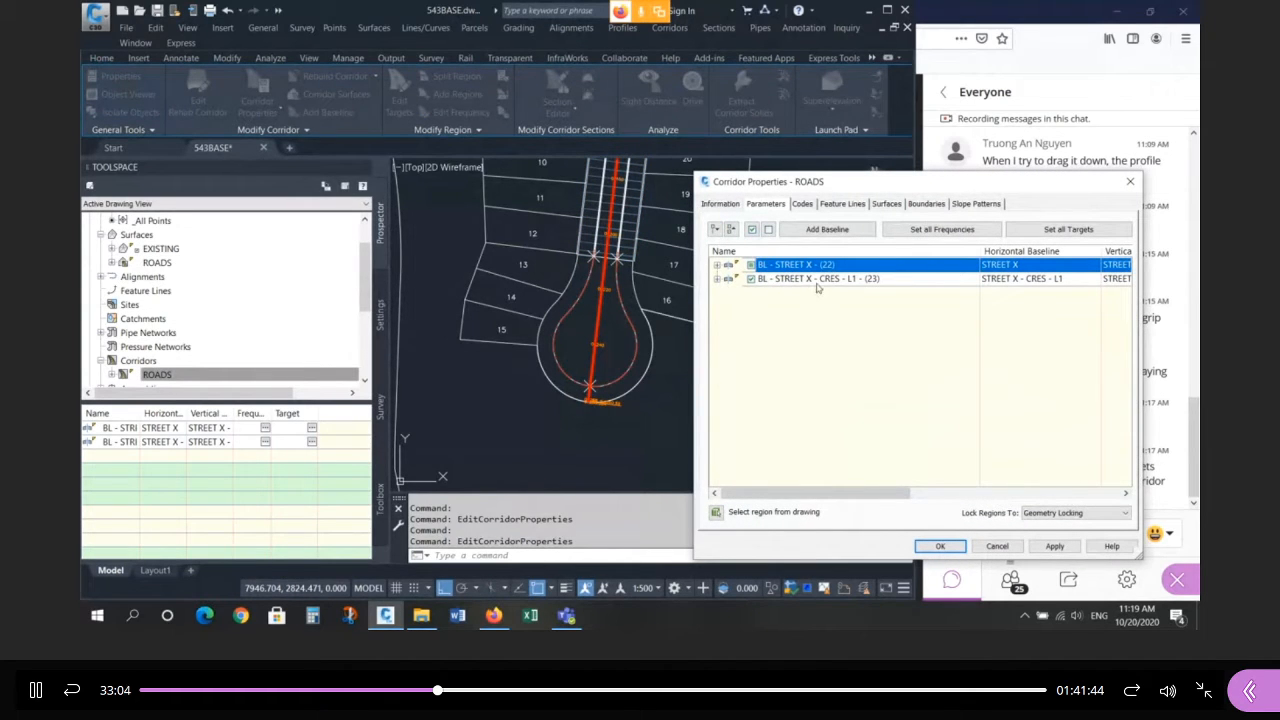
{"action": "left_click", "coordinate": [998, 546]}
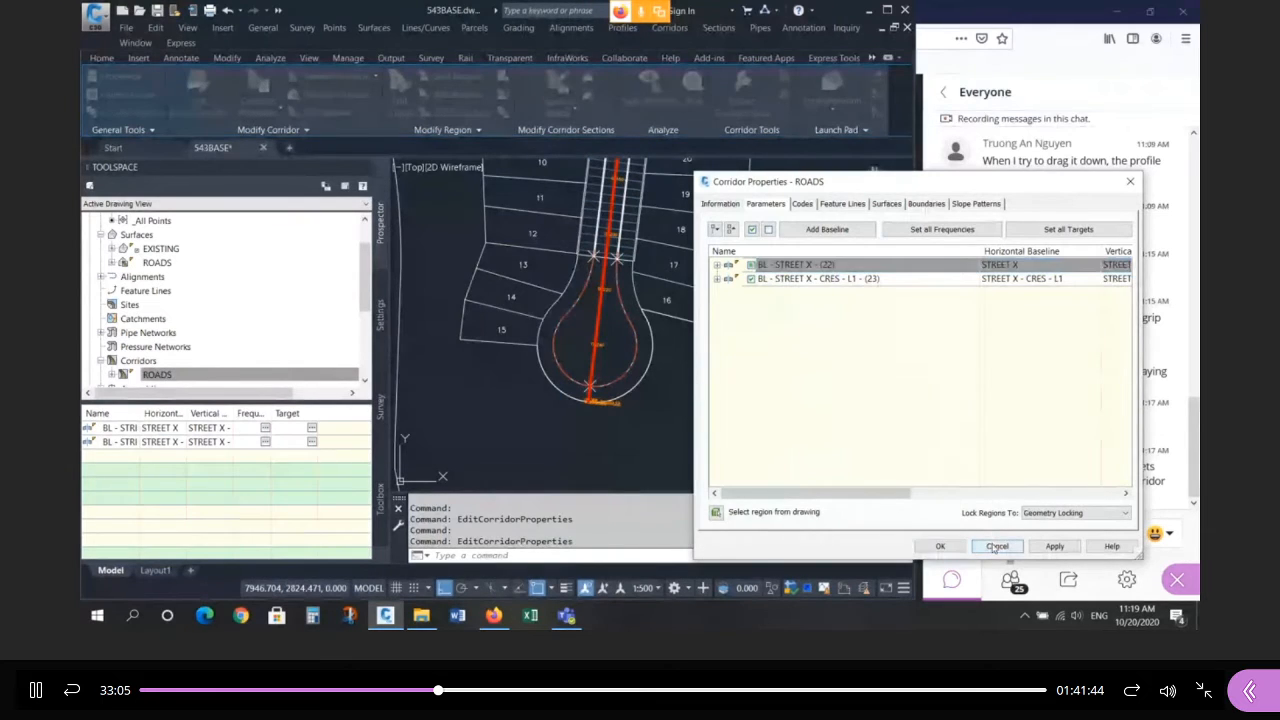
Open the ROADS corridor properties again and collapse the STREET X (22) and CRES - L1 (23) baselines.
{"action": "left_click", "coordinate": [527, 390]}
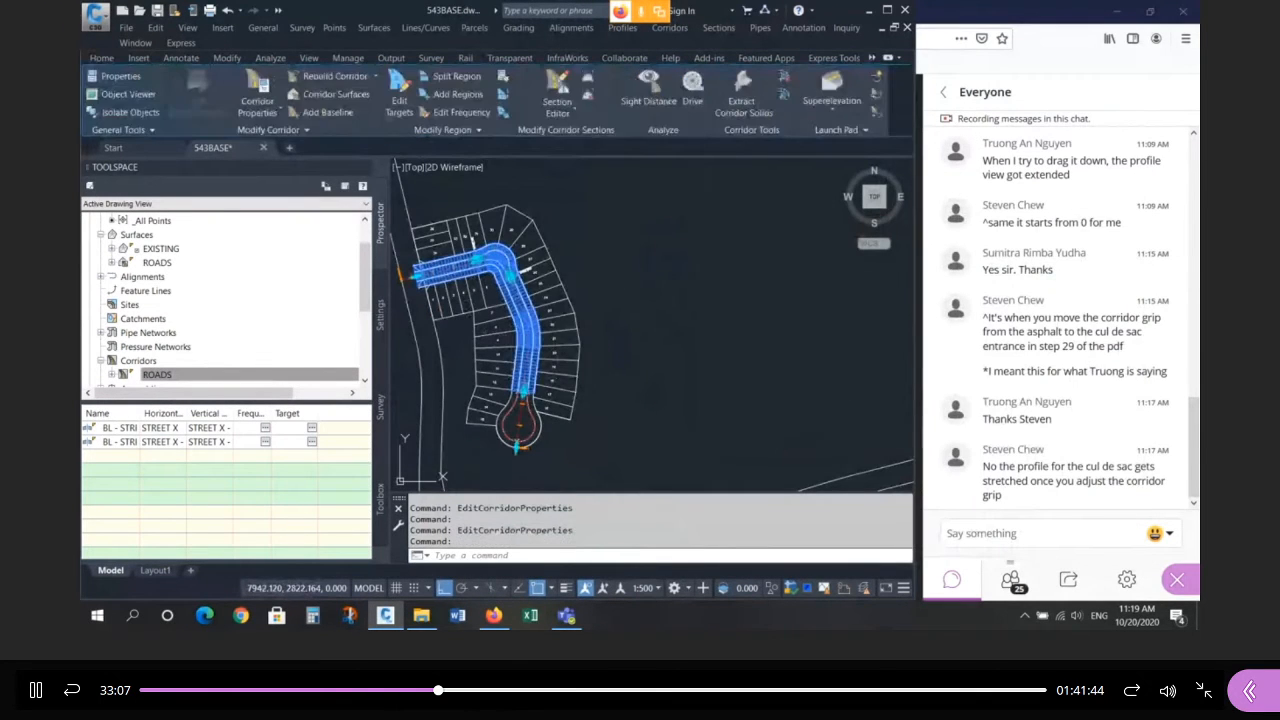
{"action": "right_click", "coordinate": [528, 393]}
{"action": "left_click", "coordinate": [623, 222]}
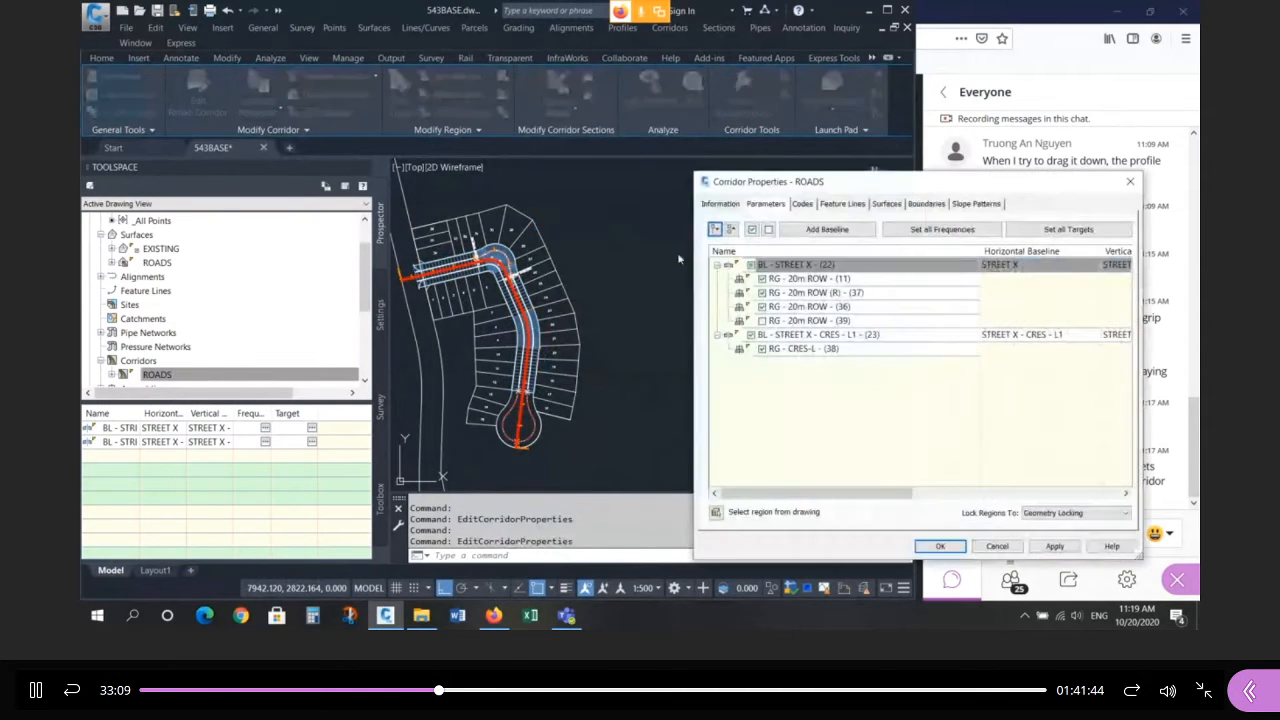
{"action": "left_click", "coordinate": [716, 265]}
{"action": "left_click", "coordinate": [716, 279]}
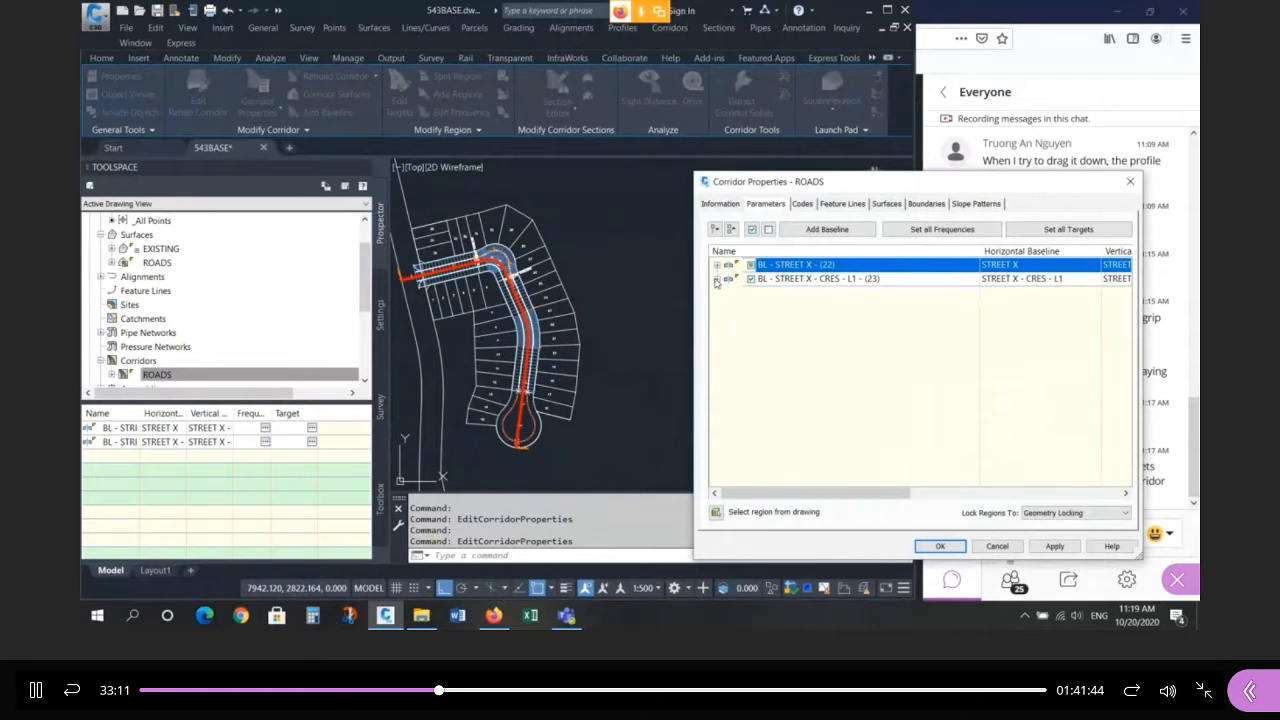
{"action": "left_click", "coordinate": [790, 264]}
{"action": "left_click", "coordinate": [794, 279]}
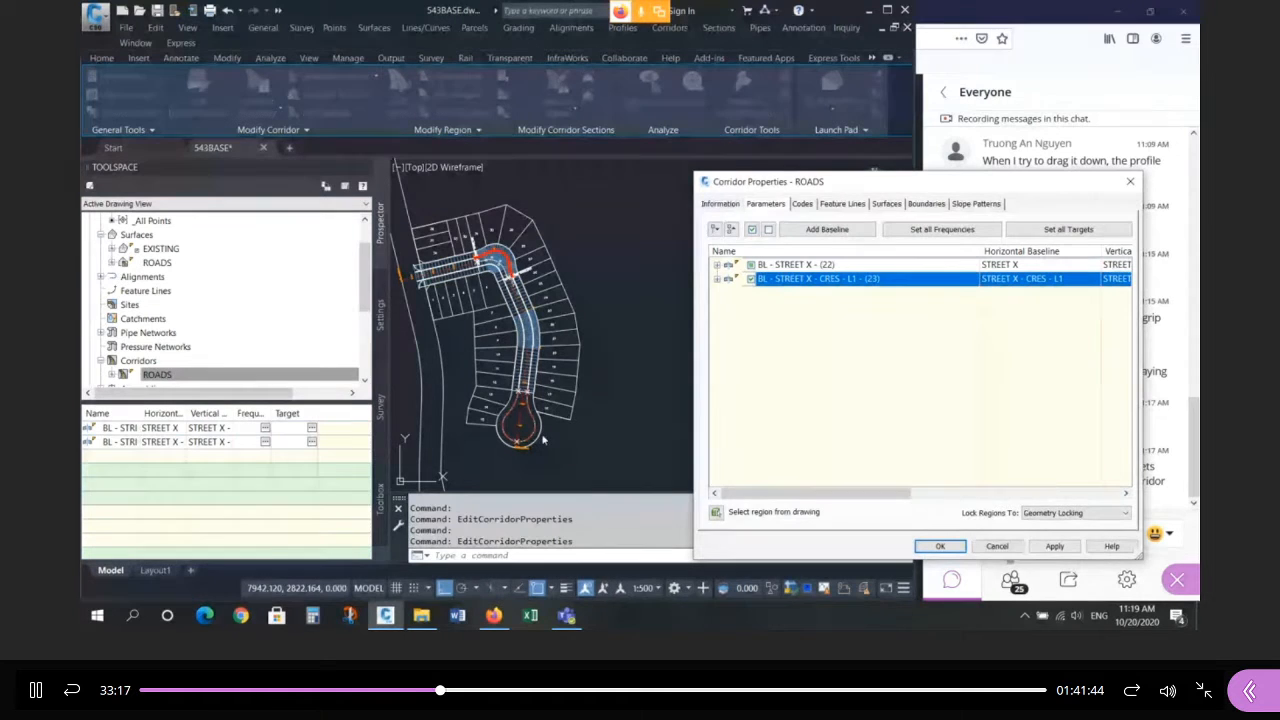
Add a new baseline following the STREET X Cul-De-Sac alignment picked in the drawing.
{"action": "left_click", "coordinate": [856, 236]}
{"action": "left_click", "coordinate": [893, 390]}
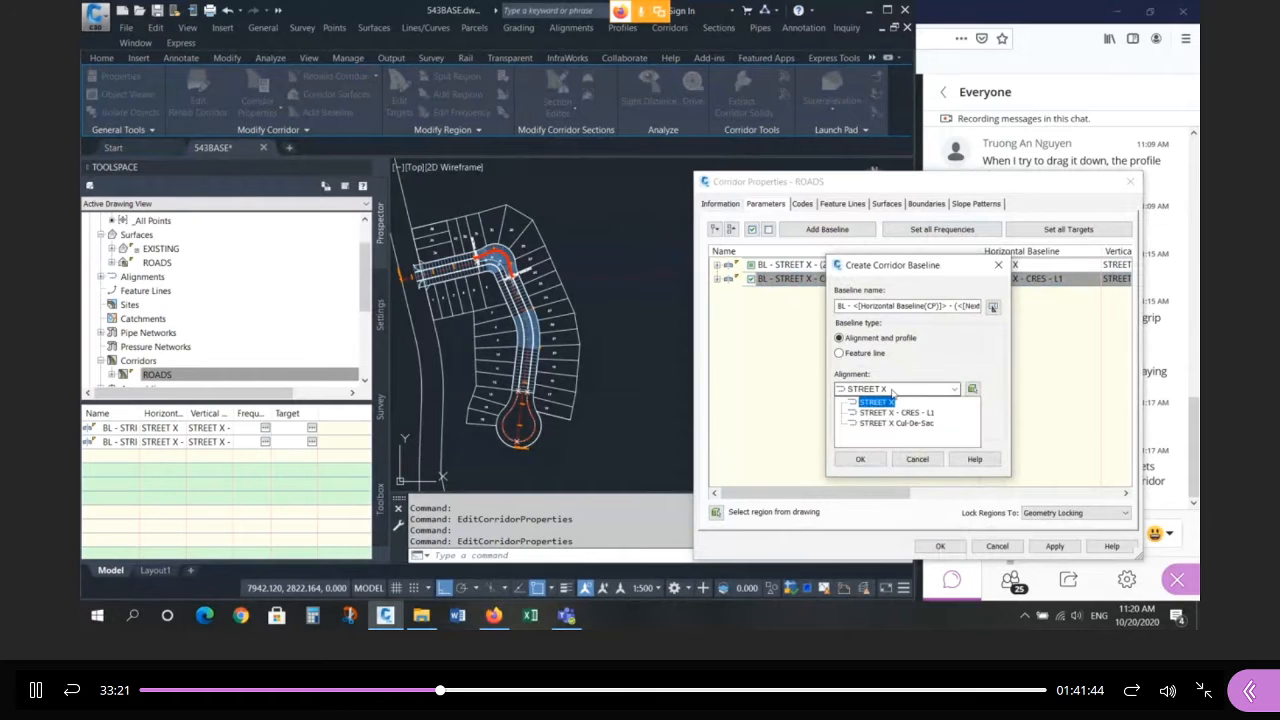
{"action": "left_click", "coordinate": [904, 390]}
{"action": "left_click", "coordinate": [973, 391]}
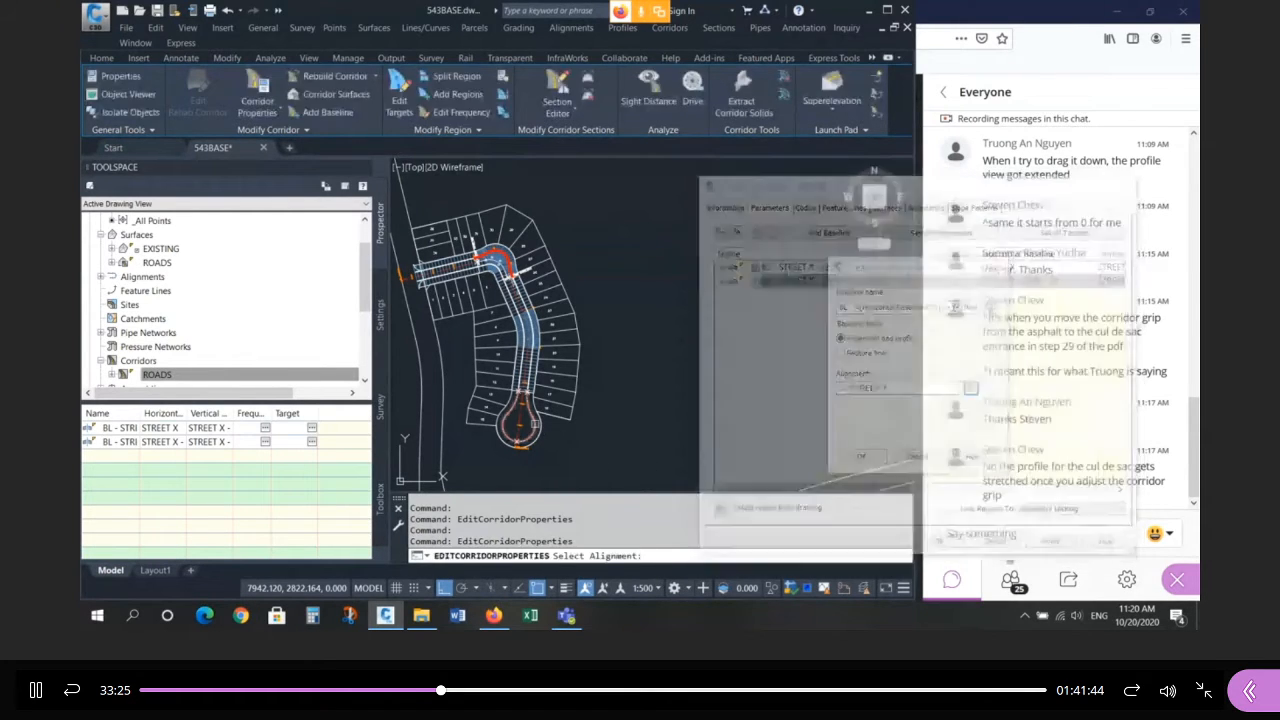
{"action": "left_click", "coordinate": [534, 430]}
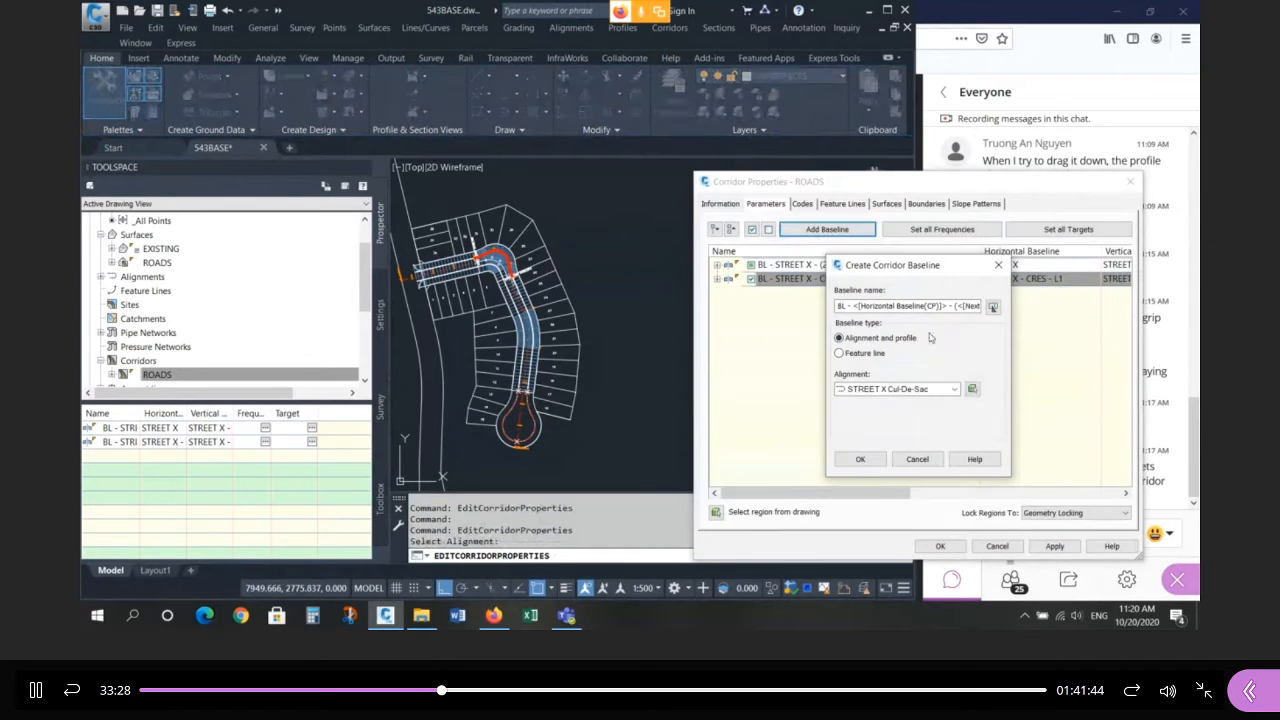
{"action": "left_click", "coordinate": [862, 460]}
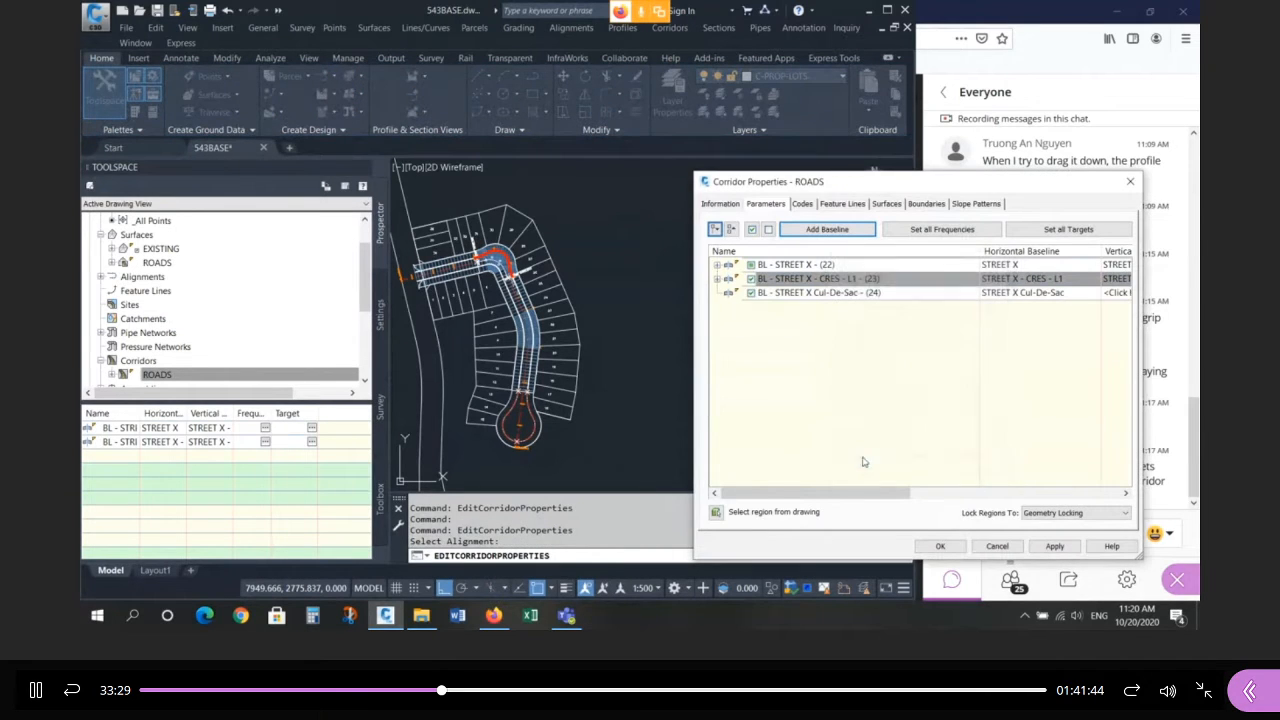
Assign the STREET X Cul-De-Sac - FG profile to the new cul-de-sac baseline.
{"action": "left_click_drag", "start_coordinate": [1004, 180], "coordinate": [906, 198]}
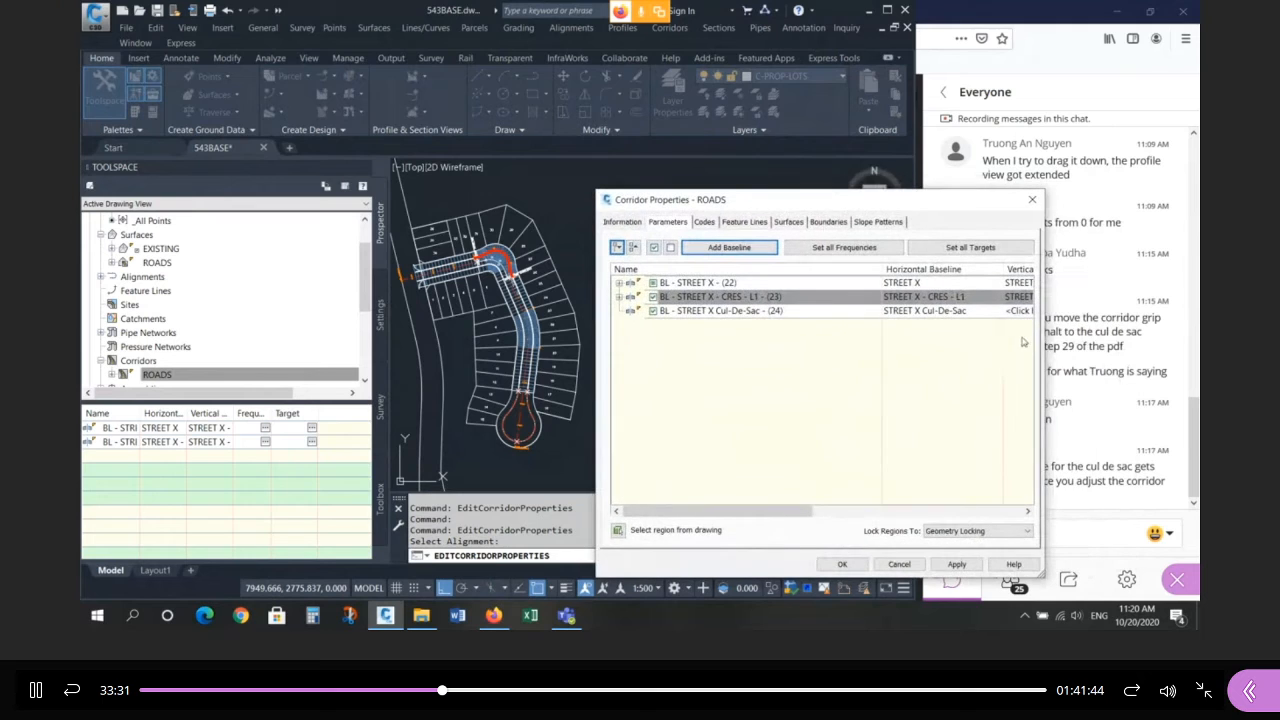
{"action": "left_click_drag", "start_coordinate": [1043, 328], "coordinate": [1188, 328]}
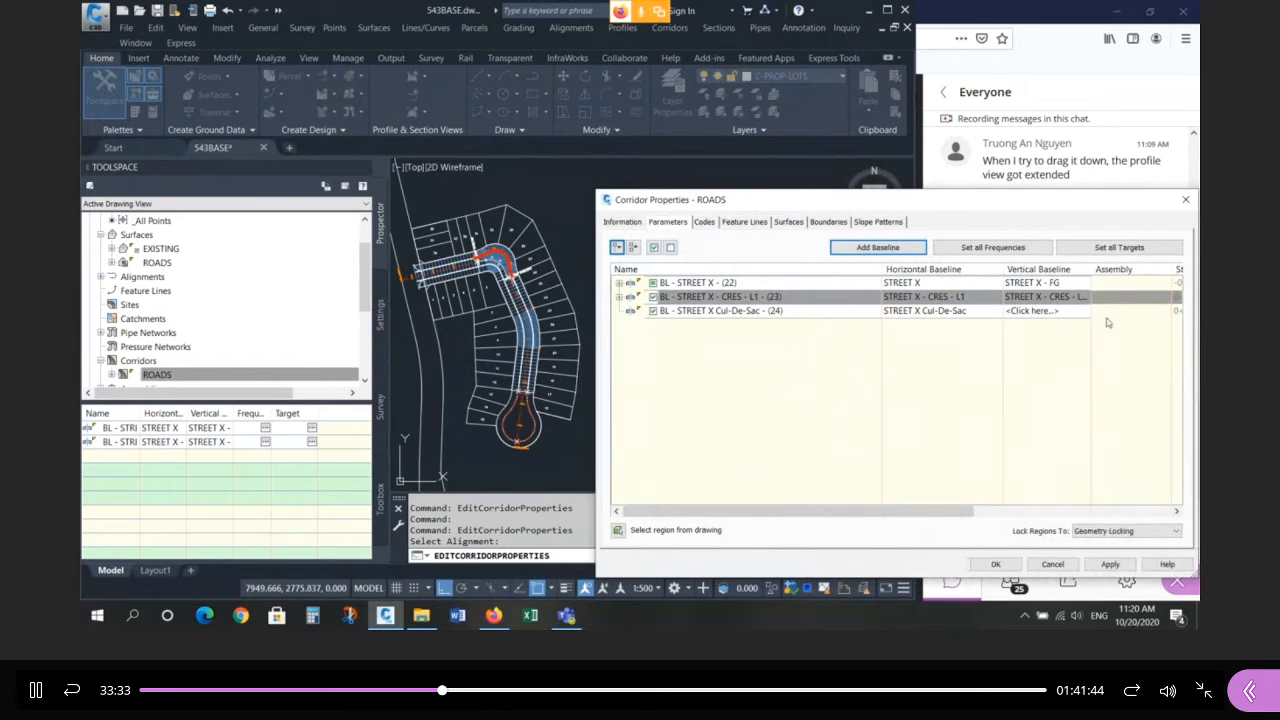
{"action": "left_click", "coordinate": [1069, 311]}
{"action": "left_click", "coordinate": [870, 403]}
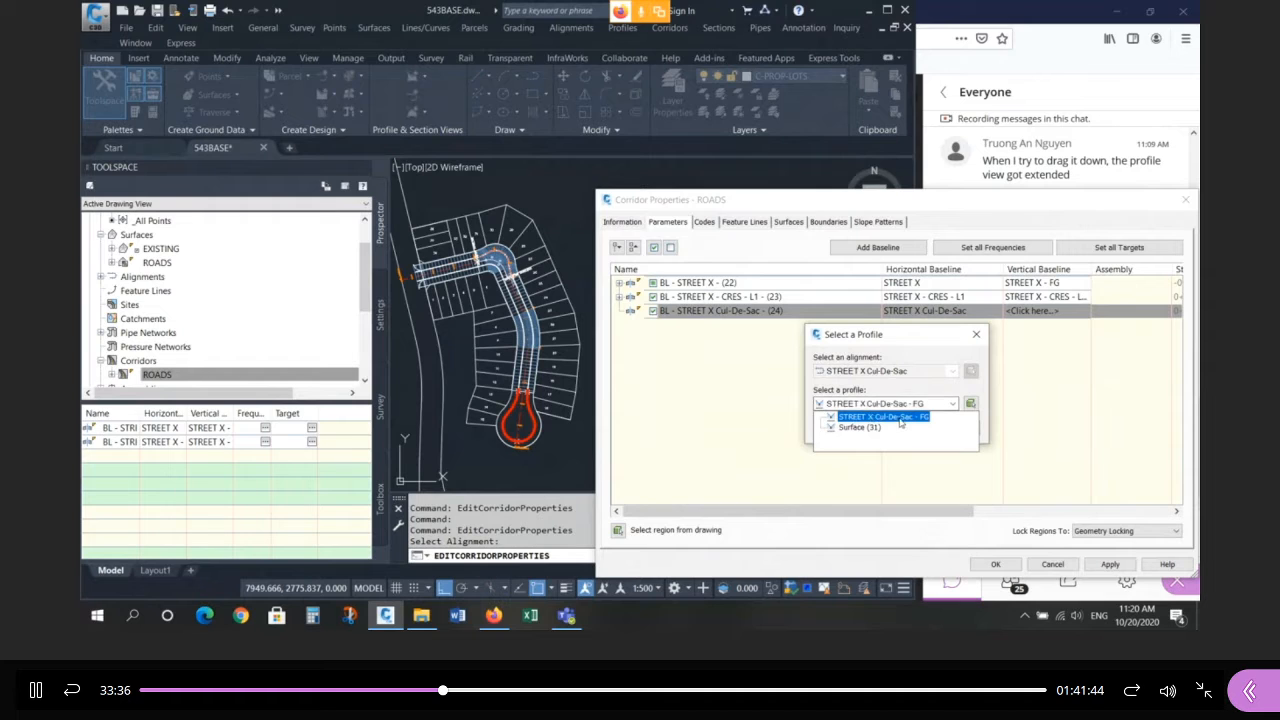
{"action": "left_click", "coordinate": [884, 416]}
{"action": "left_click", "coordinate": [907, 405]}
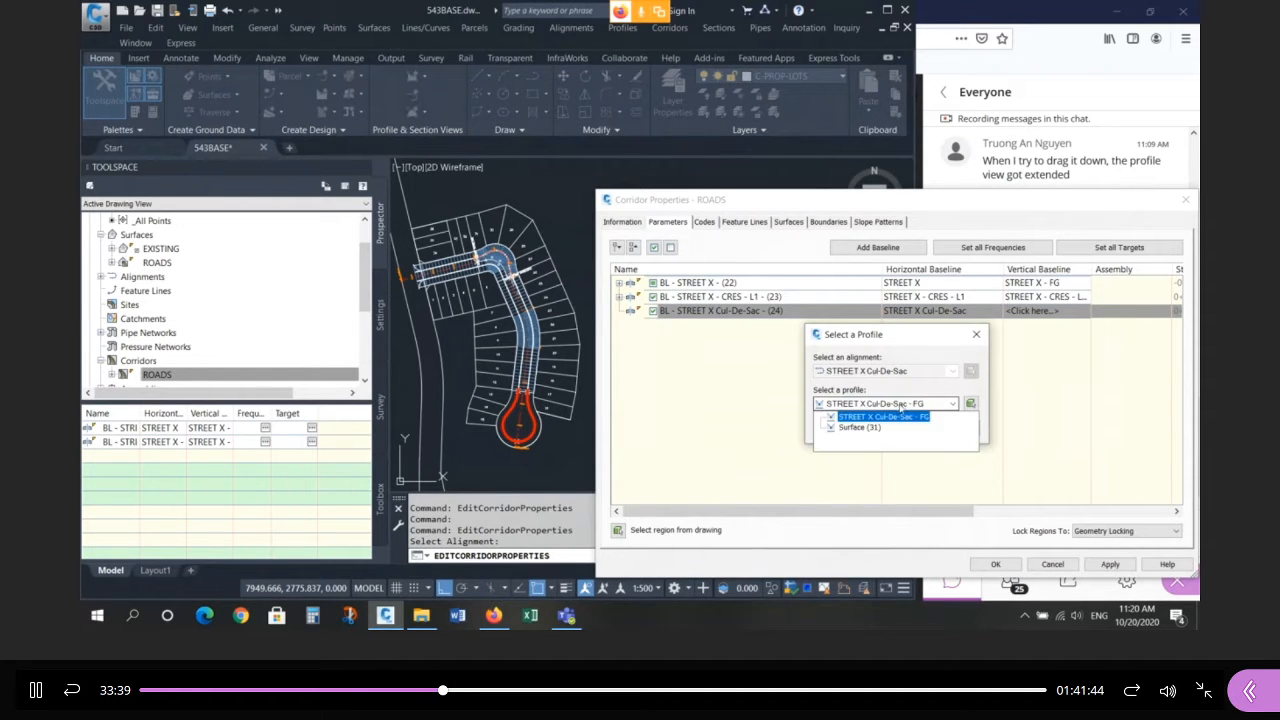
{"action": "left_click", "coordinate": [896, 417]}
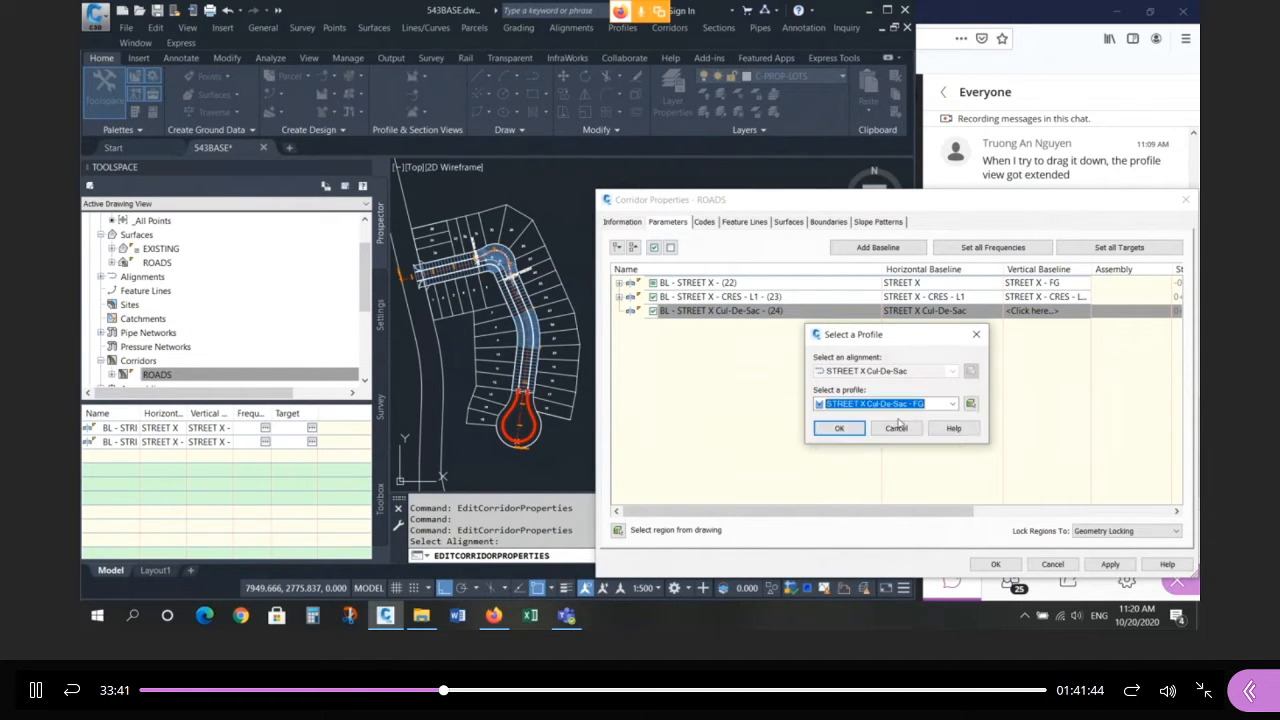
{"action": "left_click", "coordinate": [840, 428]}
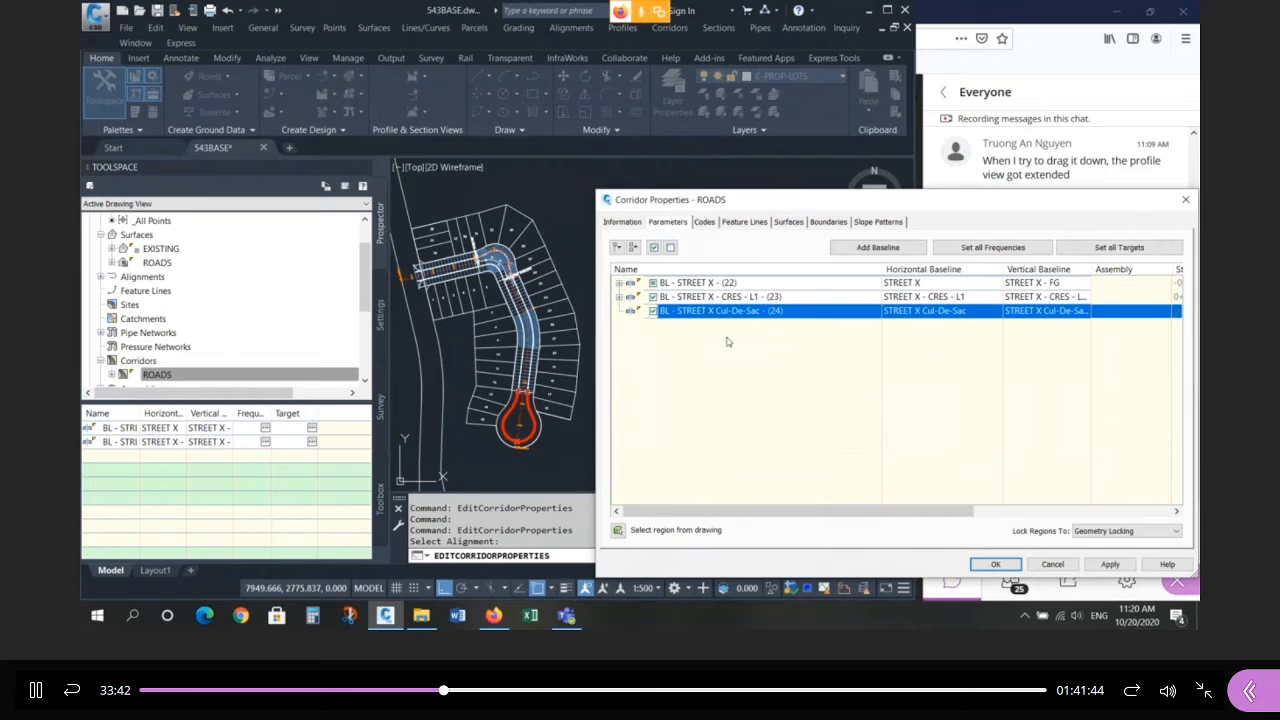
{"action": "left_click", "coordinate": [619, 296]}
Add a region using the CRES-L assembly to the STREET X Cul-De-Sac (24) baseline.
{"action": "left_click", "coordinate": [620, 283]}
{"action": "left_click", "coordinate": [620, 283]}
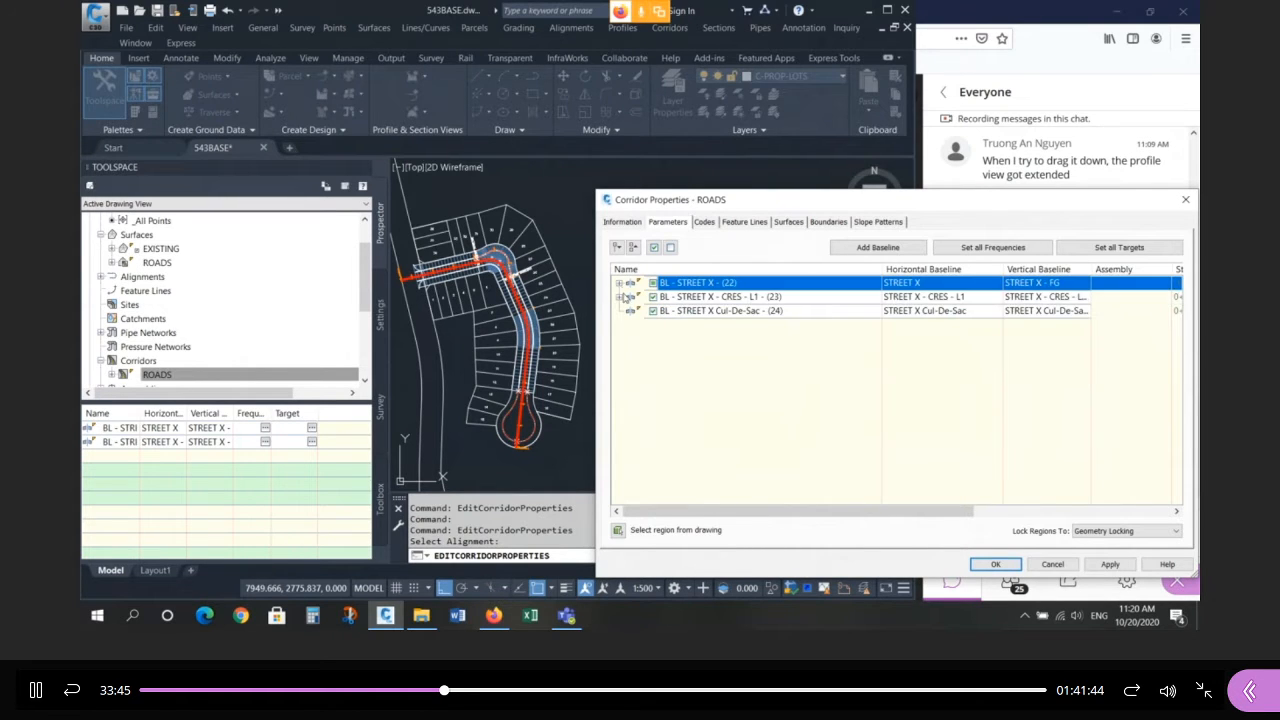
{"action": "left_click", "coordinate": [621, 297]}
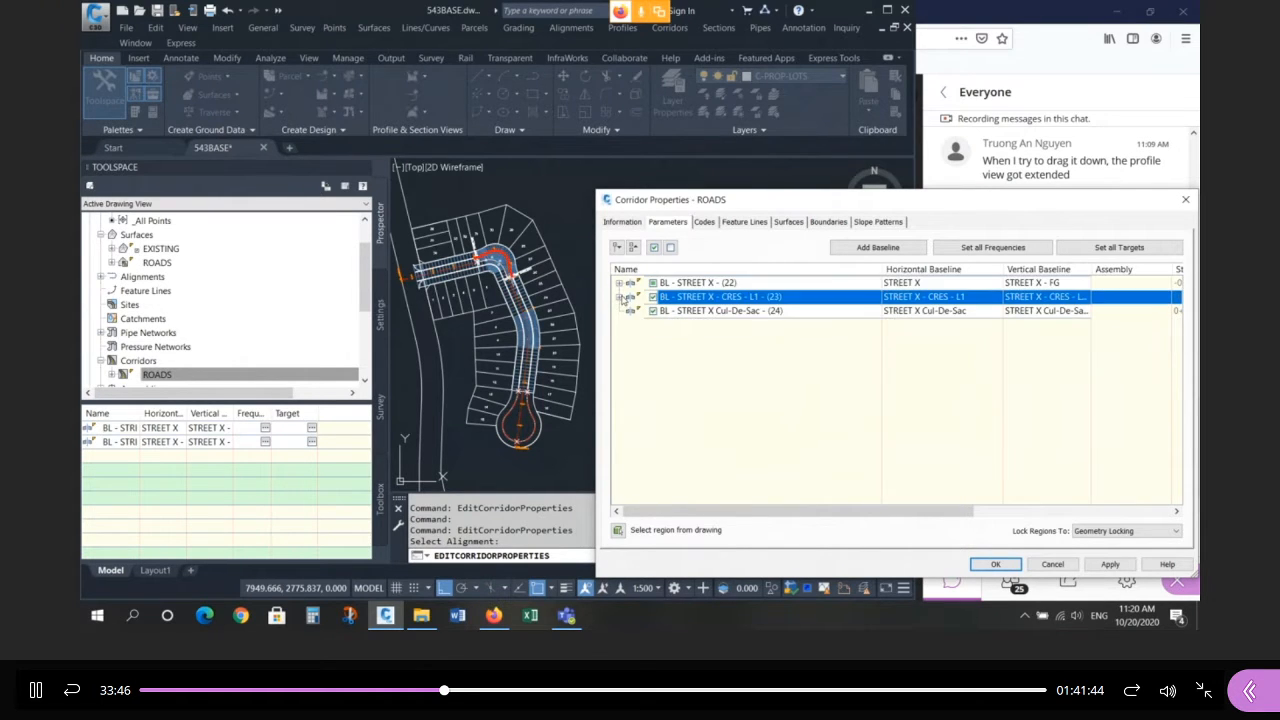
{"action": "left_click", "coordinate": [714, 311]}
{"action": "right_click", "coordinate": [714, 312]}
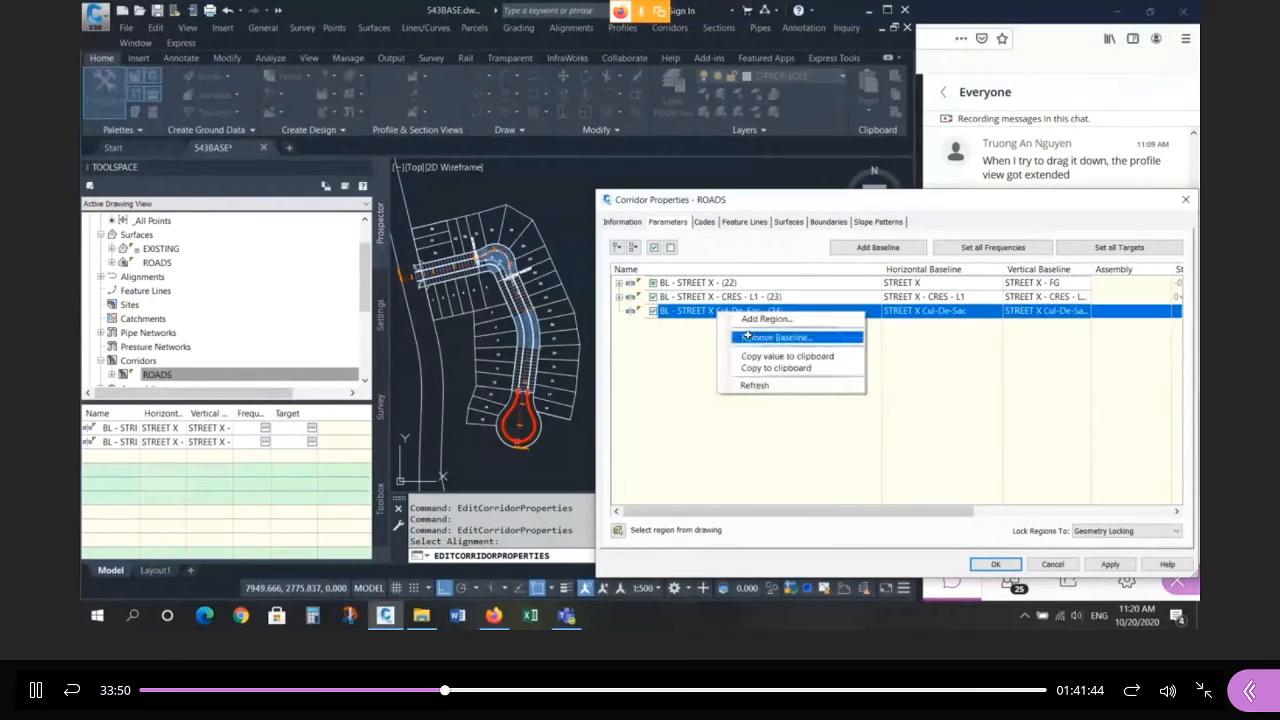
{"action": "left_click", "coordinate": [756, 318]}
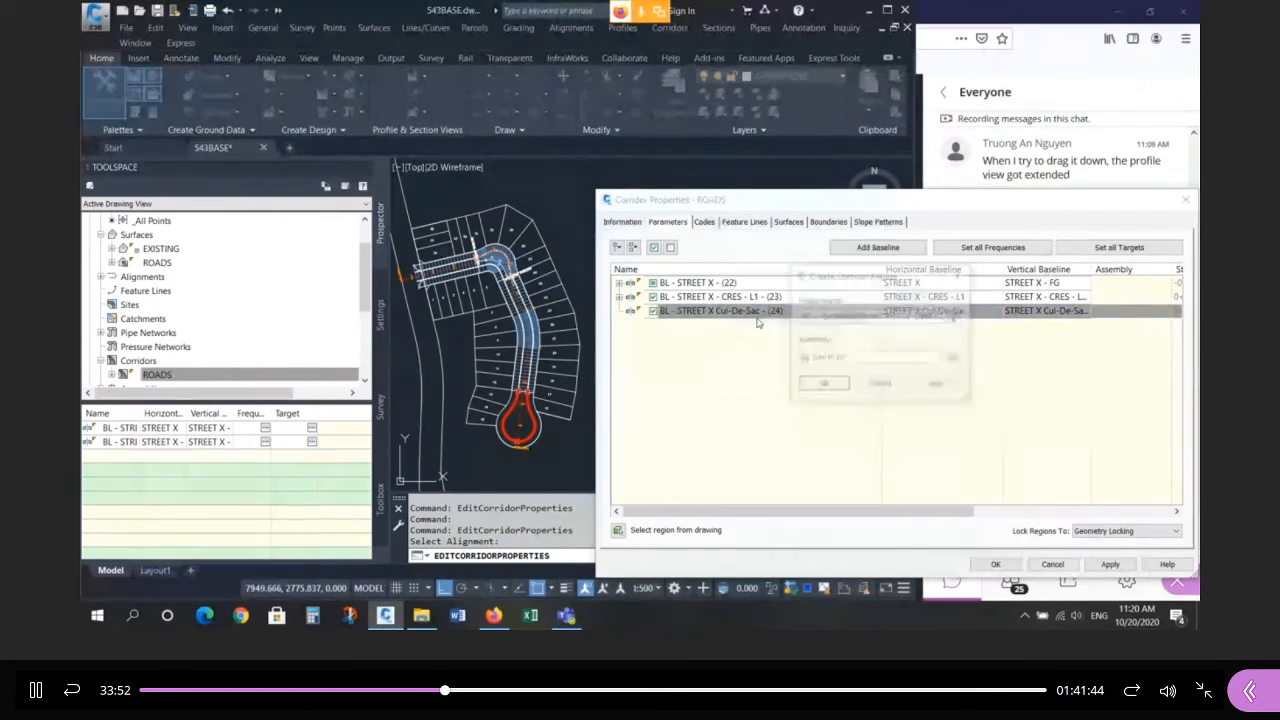
{"action": "left_click", "coordinate": [842, 358]}
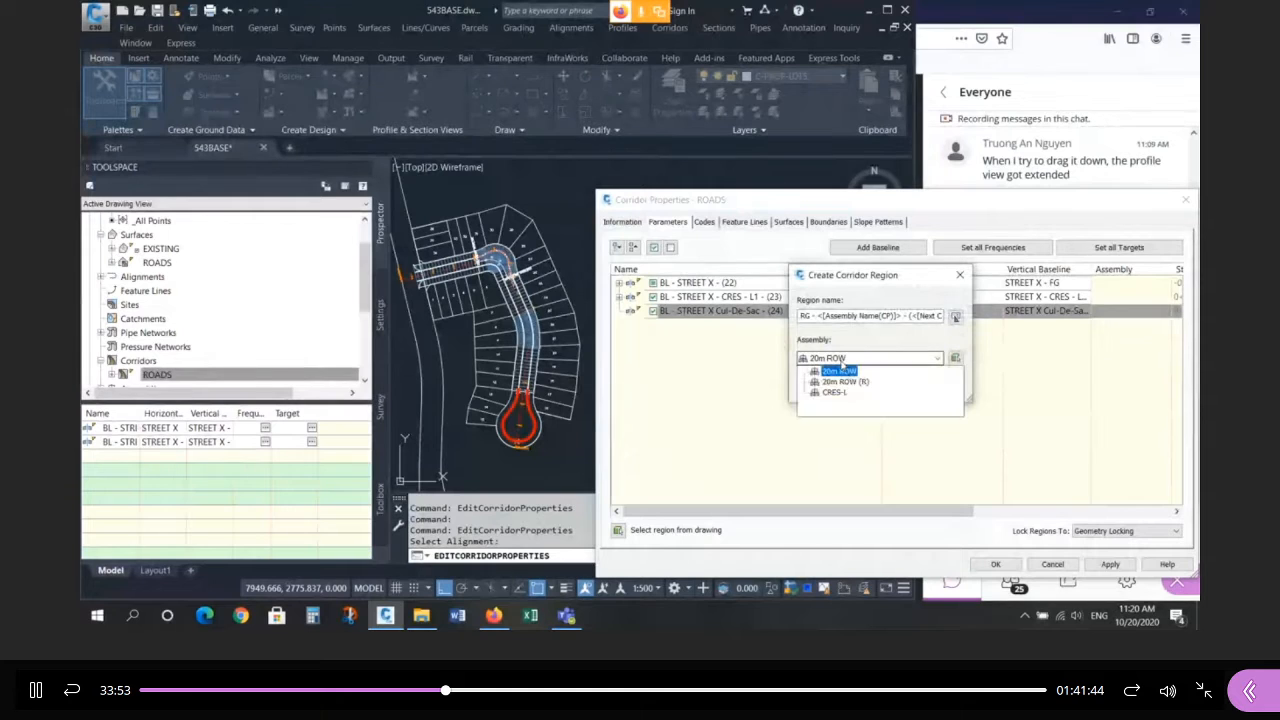
{"action": "left_click", "coordinate": [835, 392]}
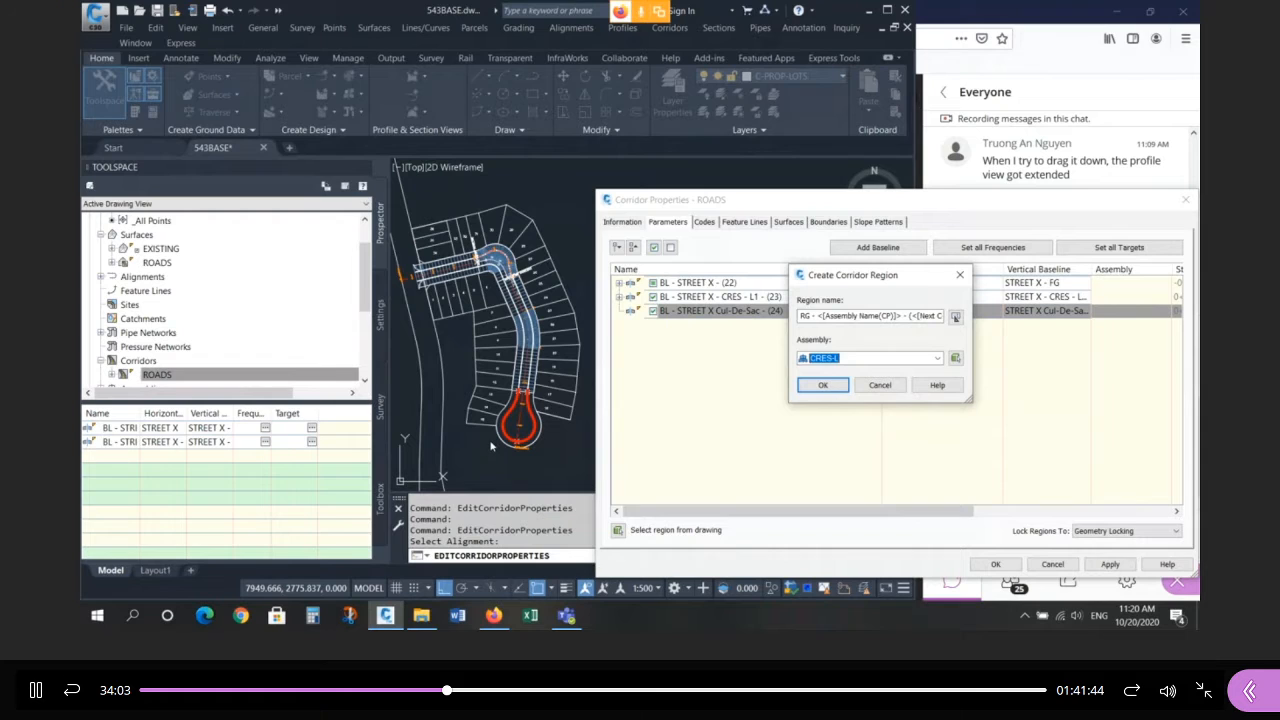
{"action": "left_click", "coordinate": [831, 388]}
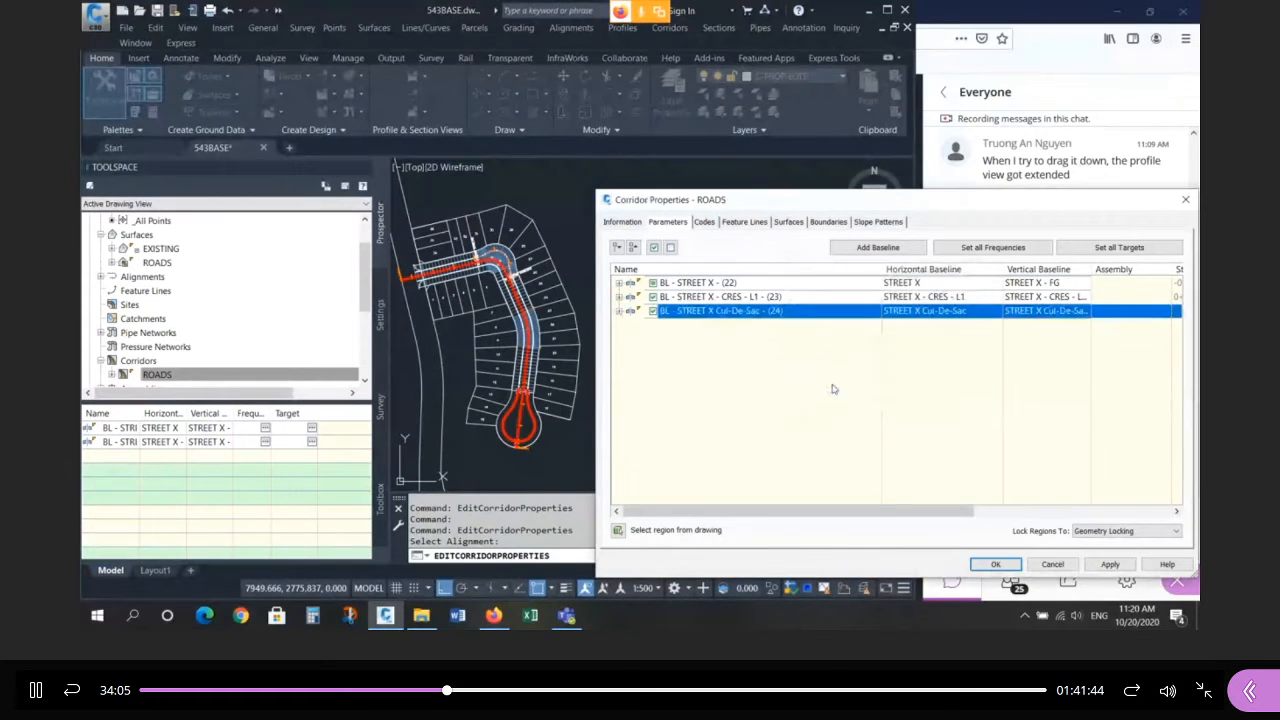
Rebuild the ROADS corridor with the new cul-de-sac region.
{"action": "left_click", "coordinate": [996, 566]}
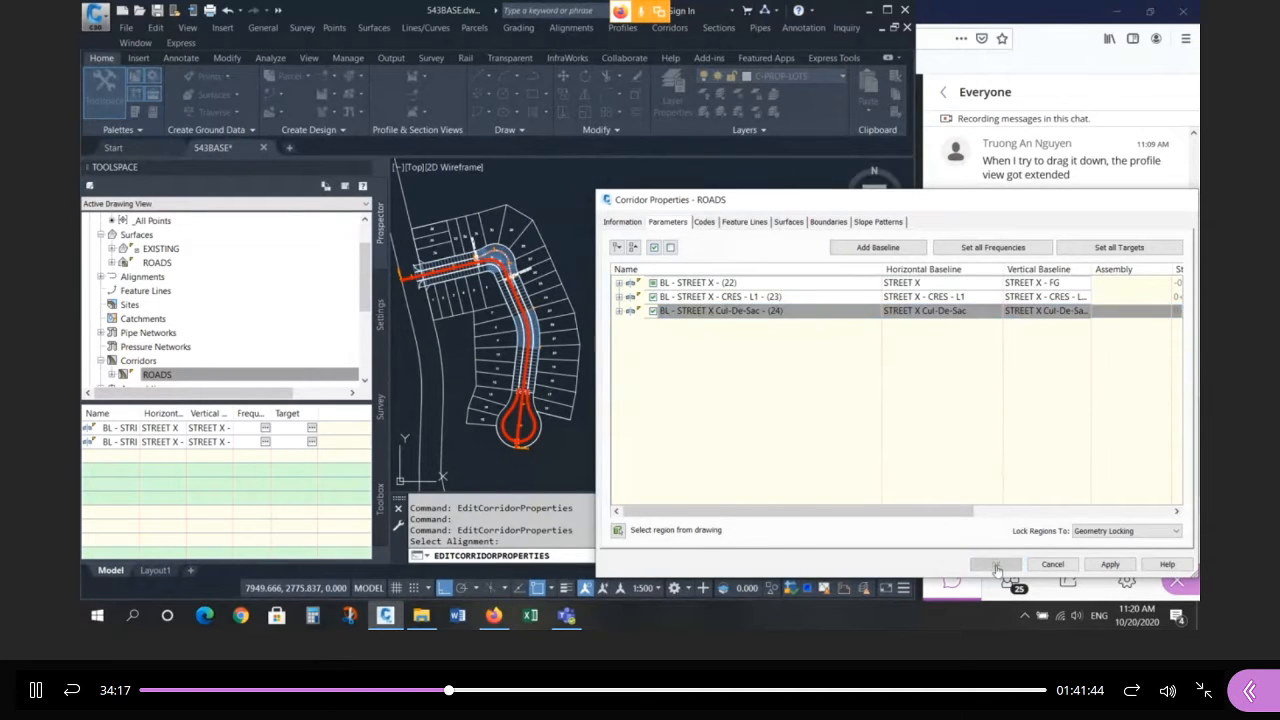
{"action": "scroll", "coordinate": [501, 464], "scroll_direction": "up", "scroll_amount": 5}
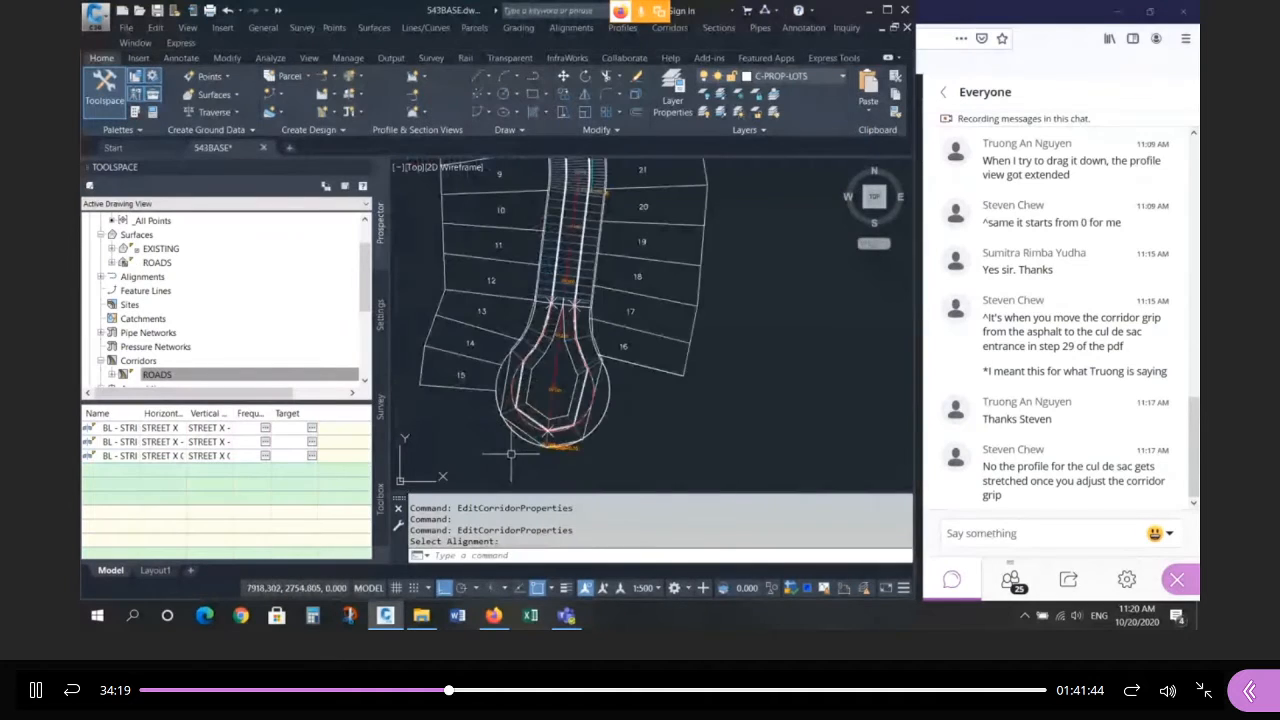
{"action": "scroll", "coordinate": [511, 453], "scroll_direction": "up", "scroll_amount": 3}
{"action": "scroll", "coordinate": [531, 407], "scroll_direction": "down", "scroll_amount": 3}
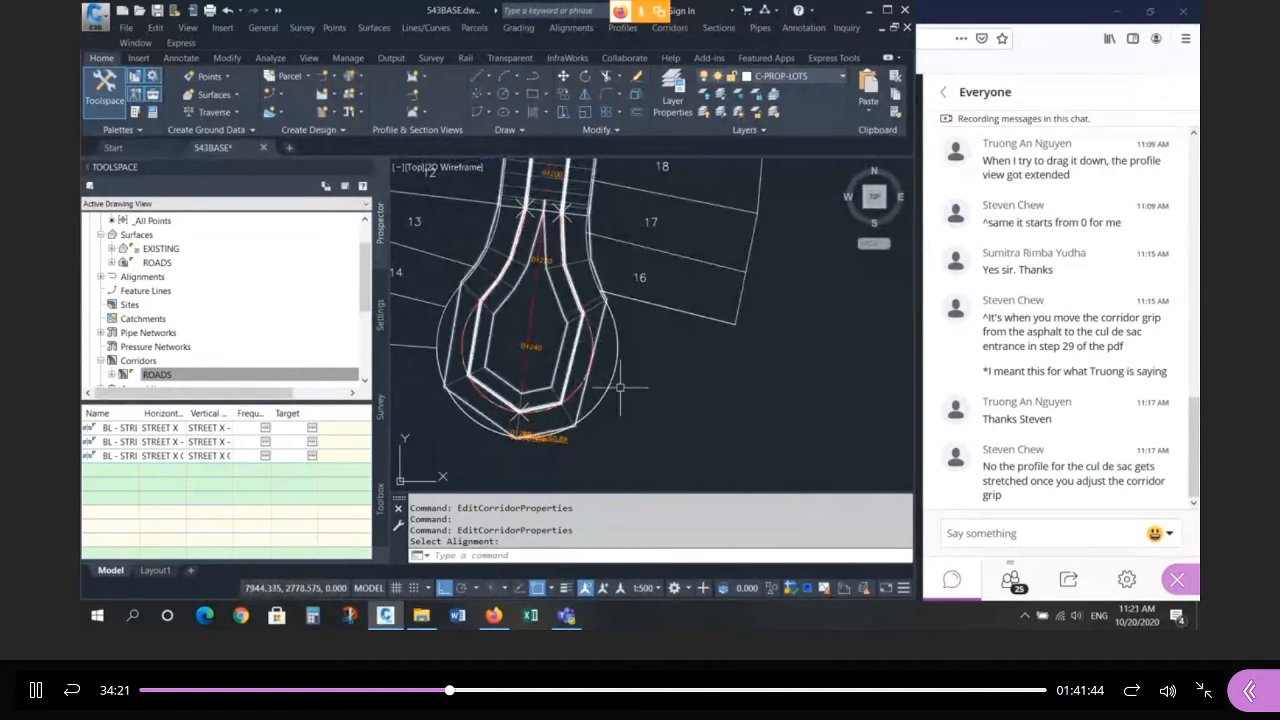
Reopen the corridor properties and resize columns to review region RG - CRES-L - (40).
{"action": "left_click", "coordinate": [530, 408]}
{"action": "scroll", "coordinate": [485, 400], "scroll_direction": "down", "scroll_amount": 4}
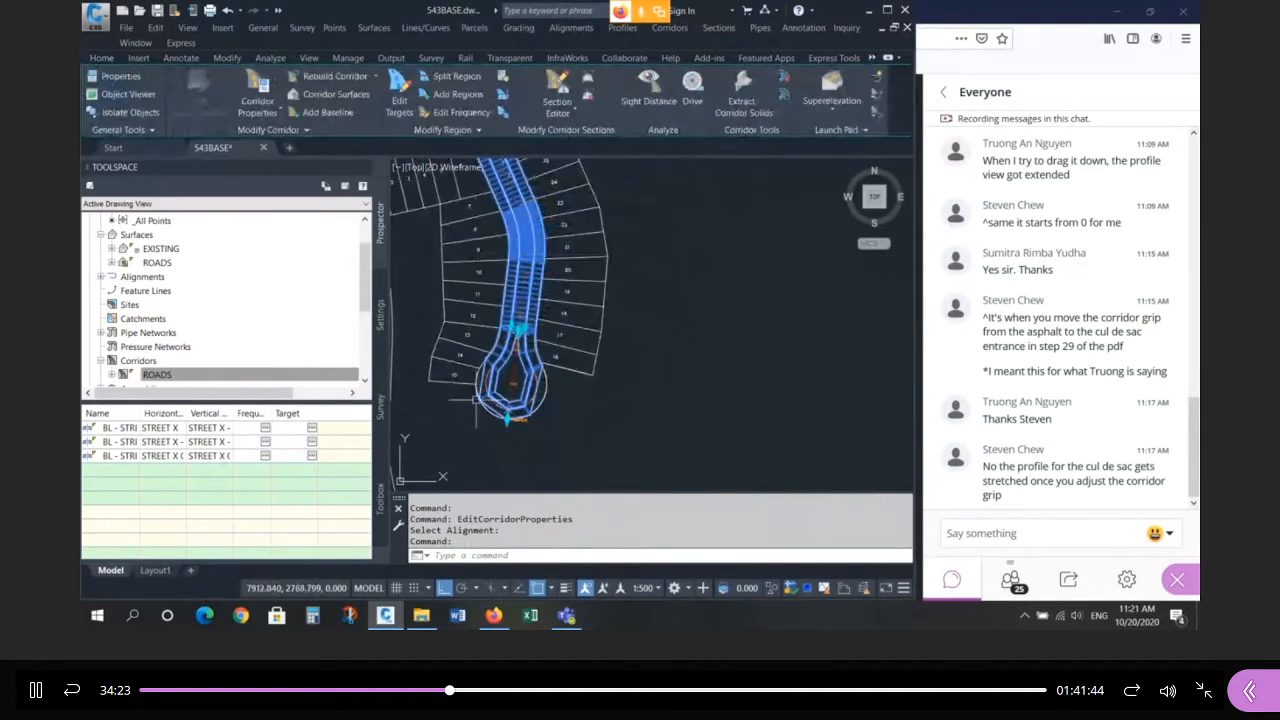
{"action": "middle_click_drag", "start_coordinate": [590, 376], "coordinate": [565, 372]}
{"action": "right_click", "coordinate": [563, 371]}
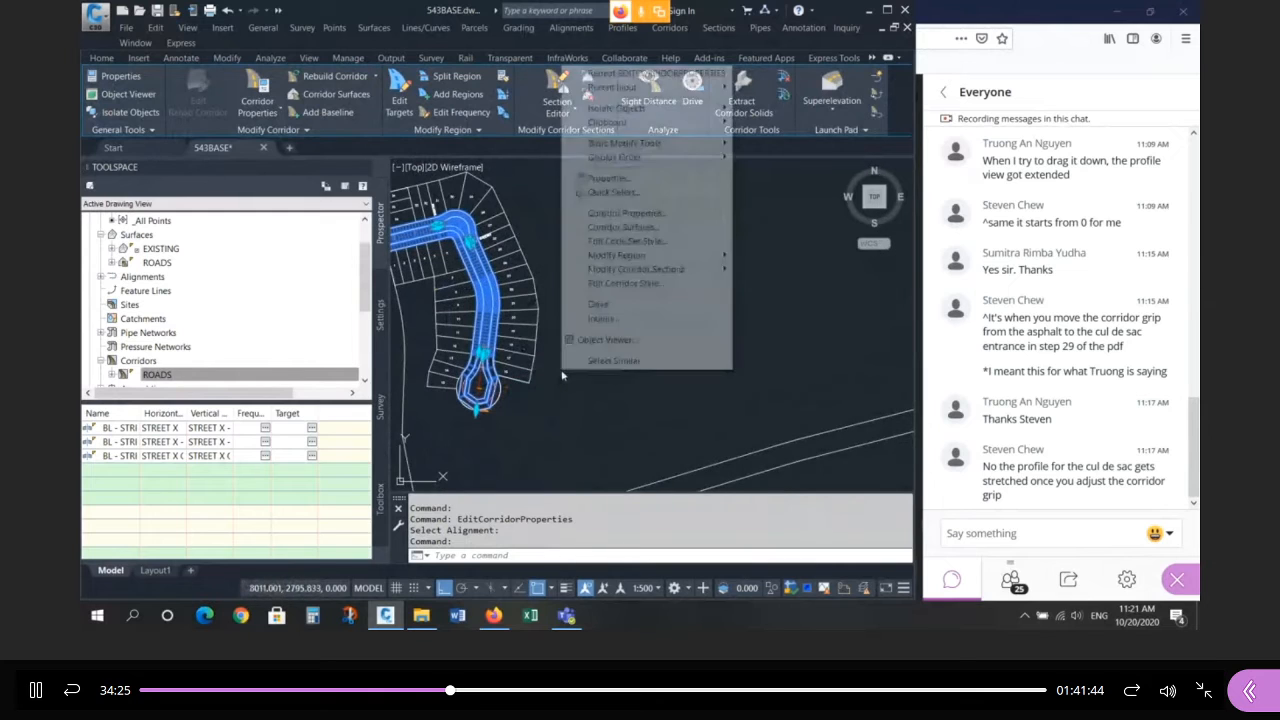
{"action": "left_click", "coordinate": [653, 215]}
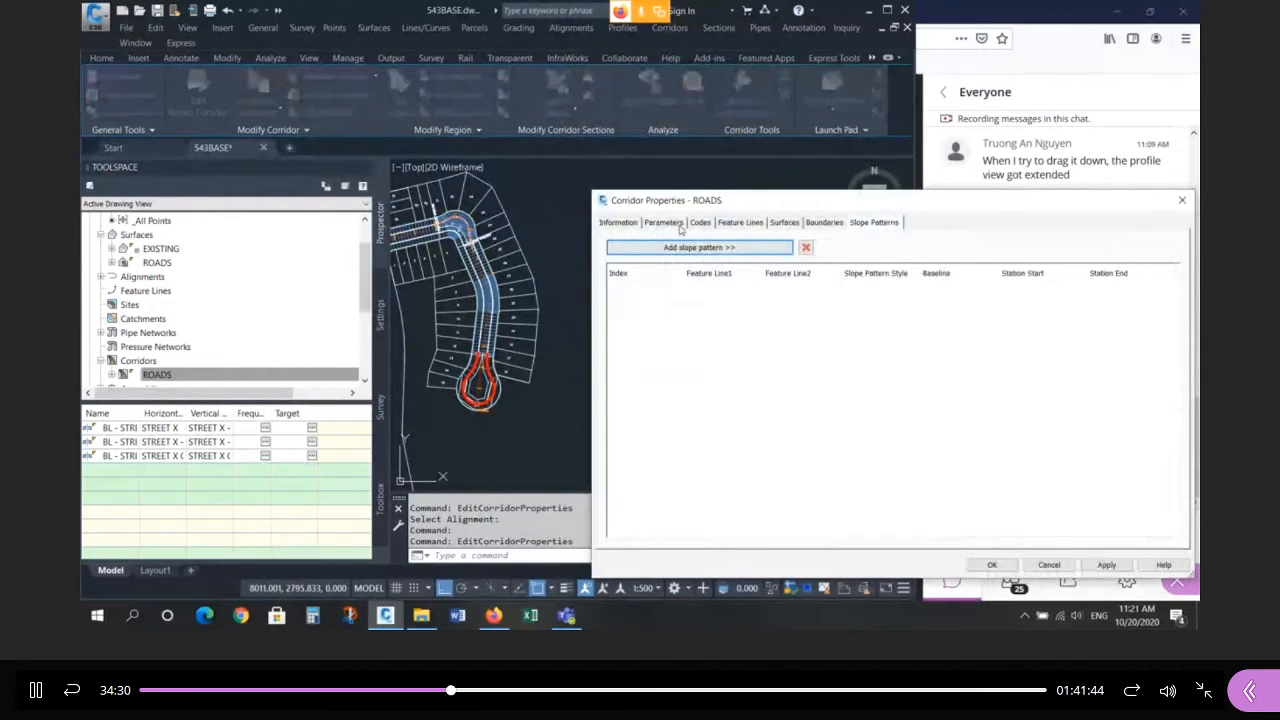
{"action": "left_click", "coordinate": [679, 225]}
{"action": "mouse_move", "coordinate": [938, 472]}
{"action": "left_mouse_down"}
{"action": "mouse_move", "coordinate": [986, 454]}
{"action": "mouse_move", "coordinate": [928, 458]}
{"action": "left_mouse_up"}
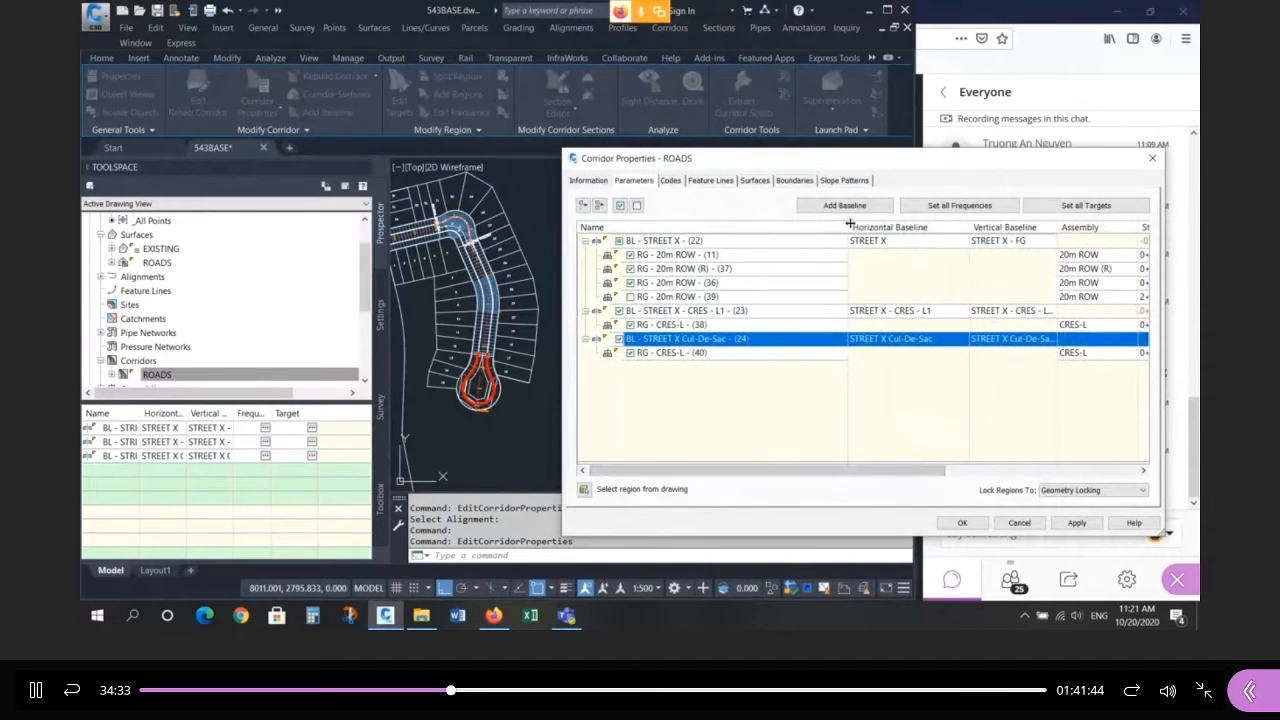
{"action": "left_click_drag", "start_coordinate": [886, 231], "coordinate": [871, 231]}
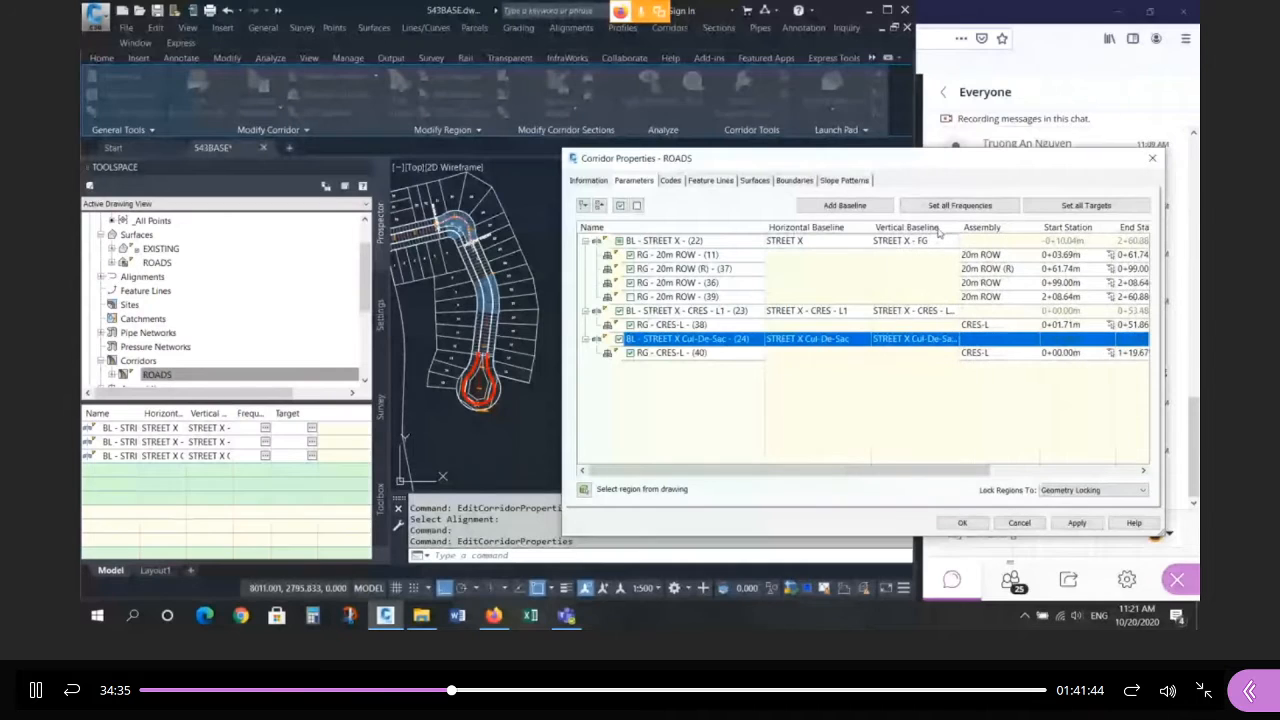
{"action": "left_click_drag", "start_coordinate": [960, 227], "coordinate": [998, 227]}
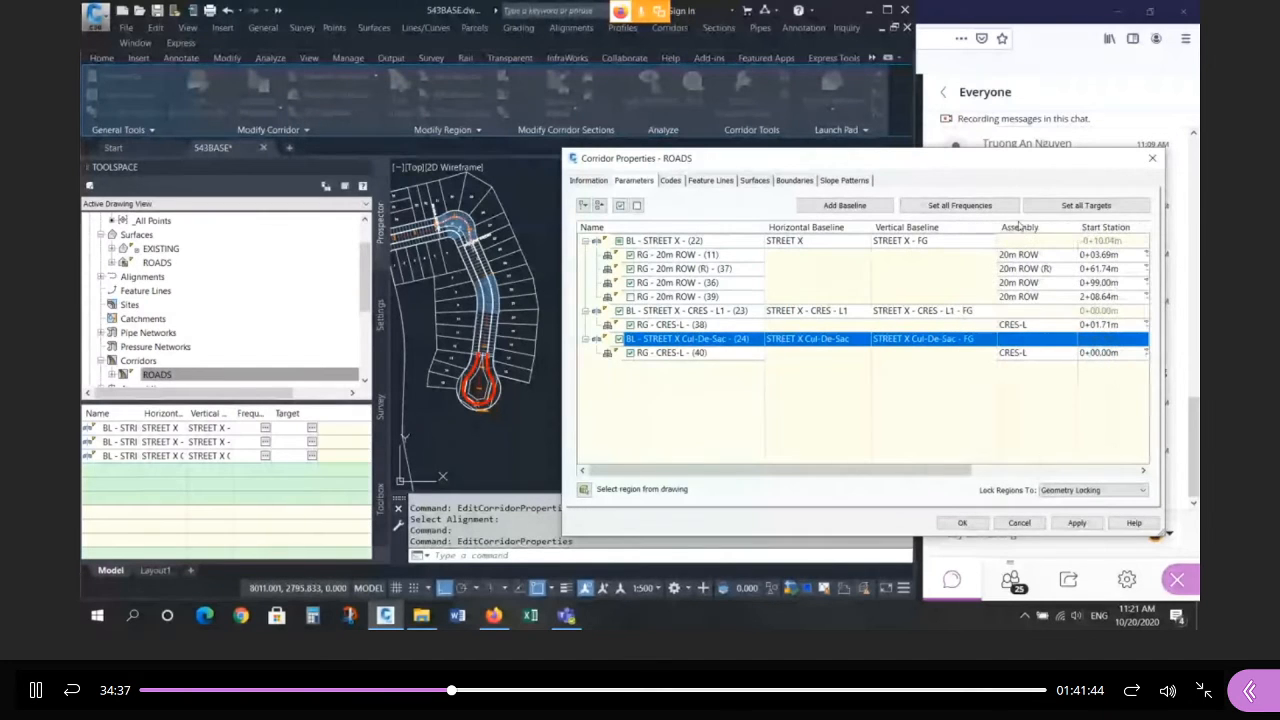
Set all assembly frequencies: 3 along tangents, 1 for curves, spirals and vertical curves.
{"action": "left_click", "coordinate": [1004, 207]}
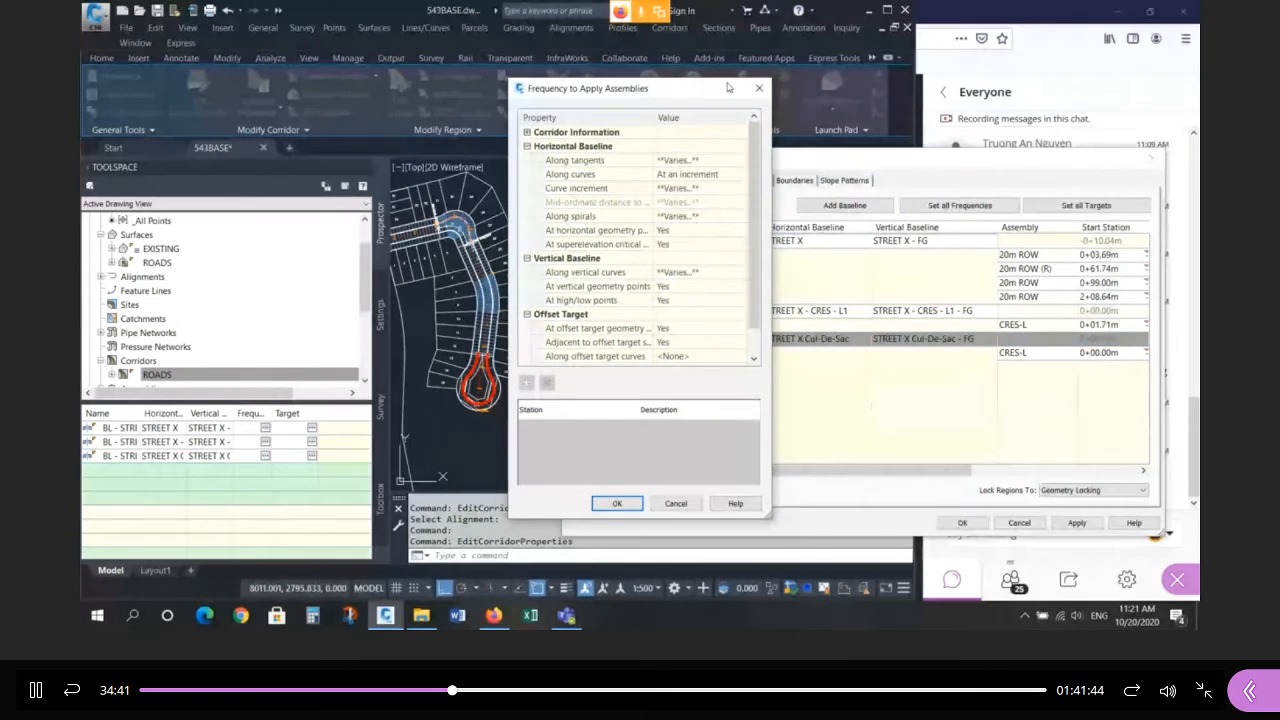
{"action": "left_click_drag", "start_coordinate": [728, 88], "coordinate": [894, 67]}
{"action": "left_click", "coordinate": [889, 140]}
{"action": "type", "text": "3.000m"}
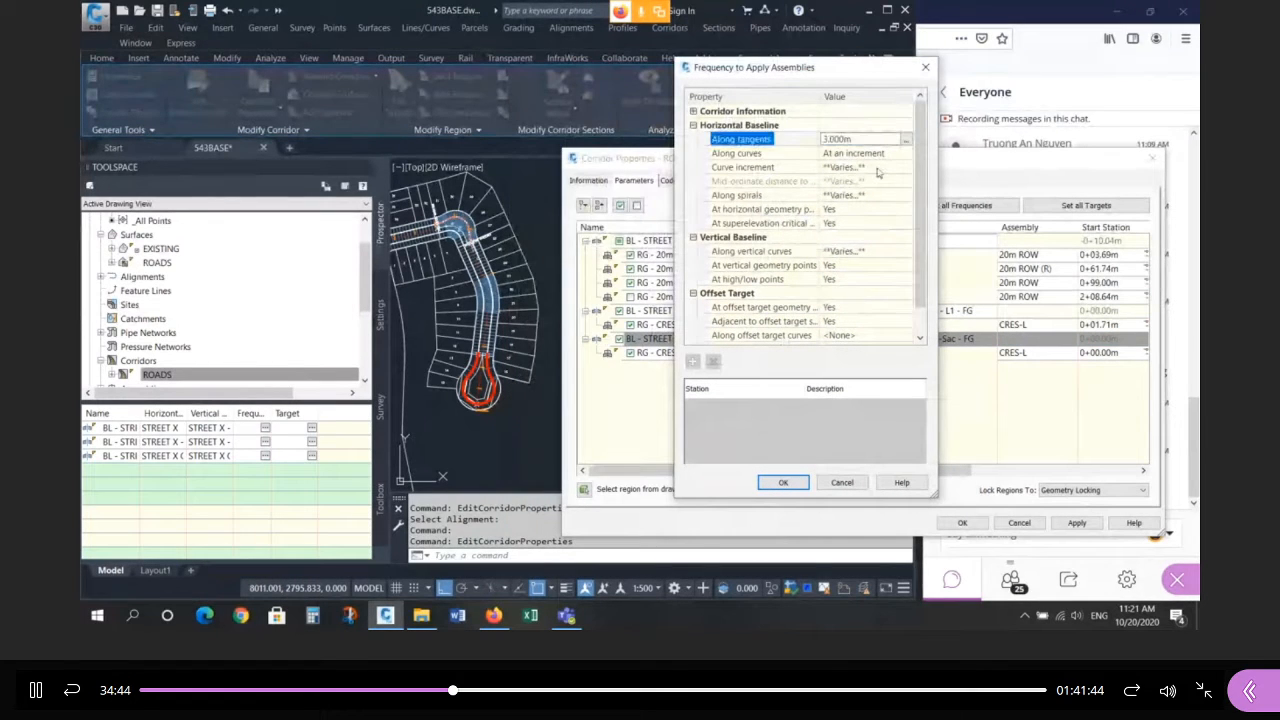
{"action": "left_click", "coordinate": [883, 166]}
{"action": "type", "text": "1.000m"}
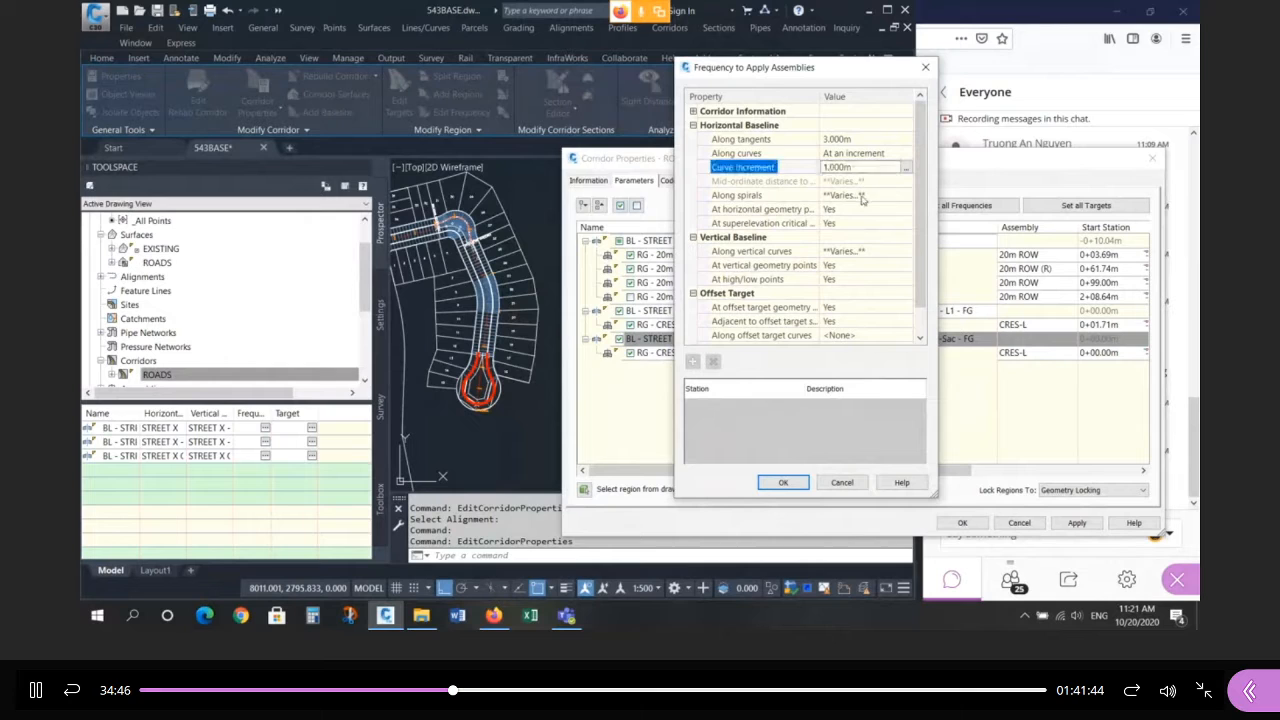
{"action": "left_click", "coordinate": [865, 196]}
{"action": "type", "text": "1.000m"}
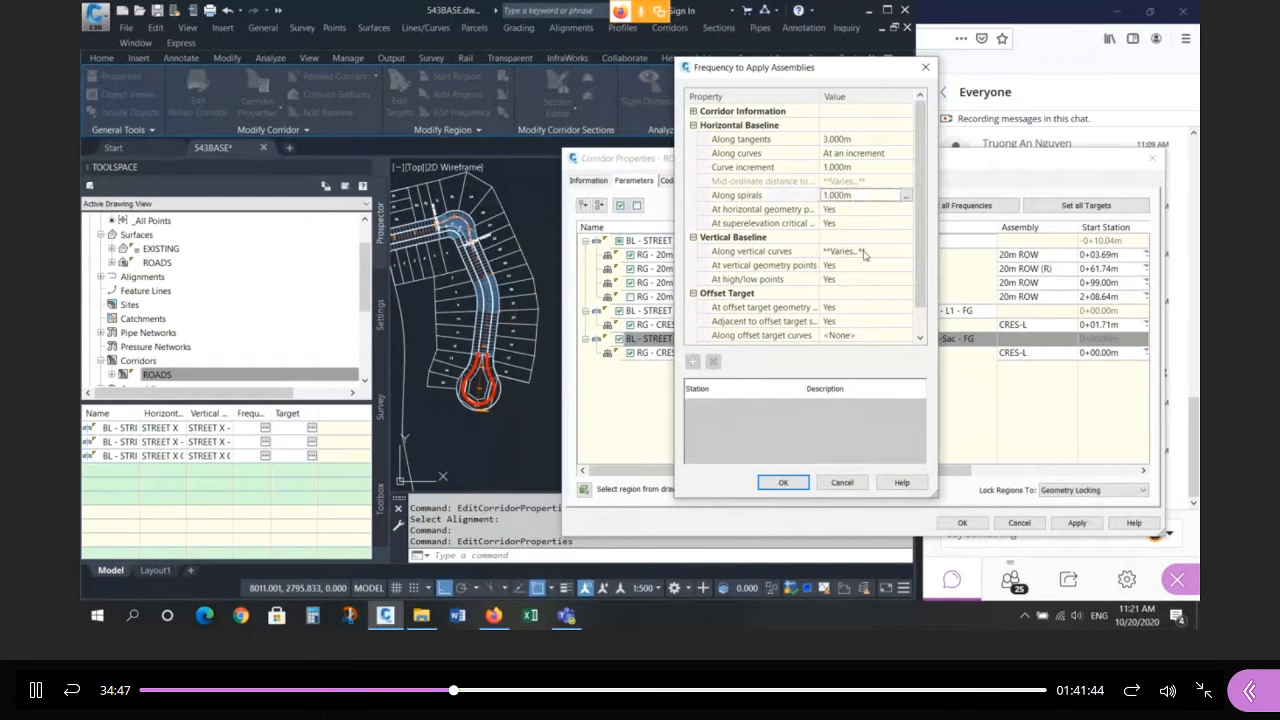
{"action": "left_click", "coordinate": [866, 251]}
{"action": "type", "text": "1.000m"}
{"action": "left_click", "coordinate": [853, 196]}
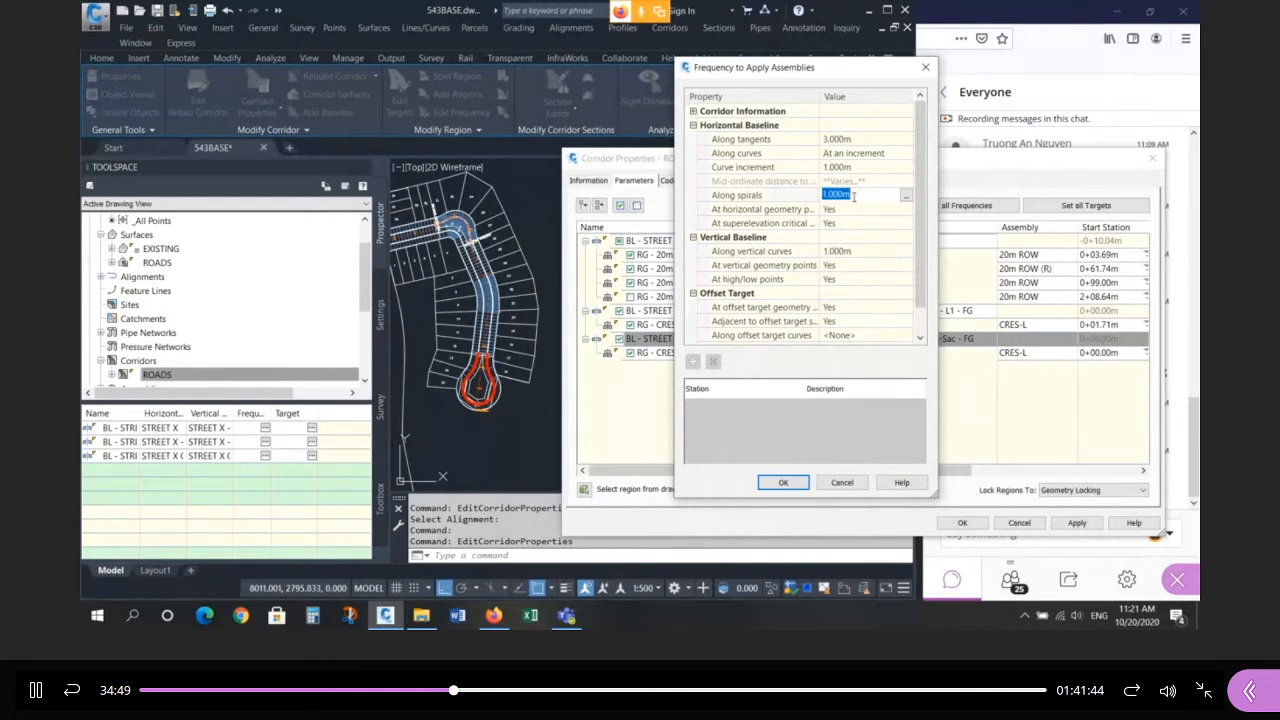
{"action": "key", "text": "Return"}
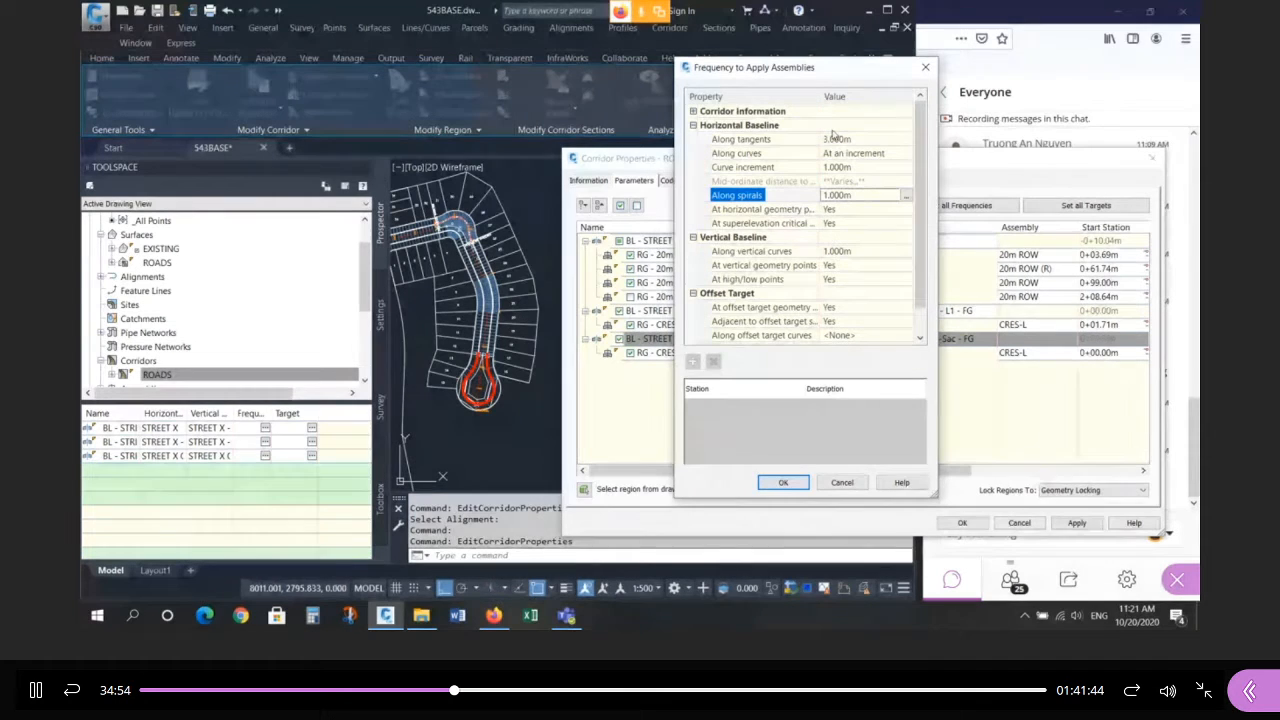
Confirm the new frequencies and close the corridor properties to rebuild.
{"action": "left_click", "coordinate": [783, 482]}
{"action": "left_click", "coordinate": [960, 524]}
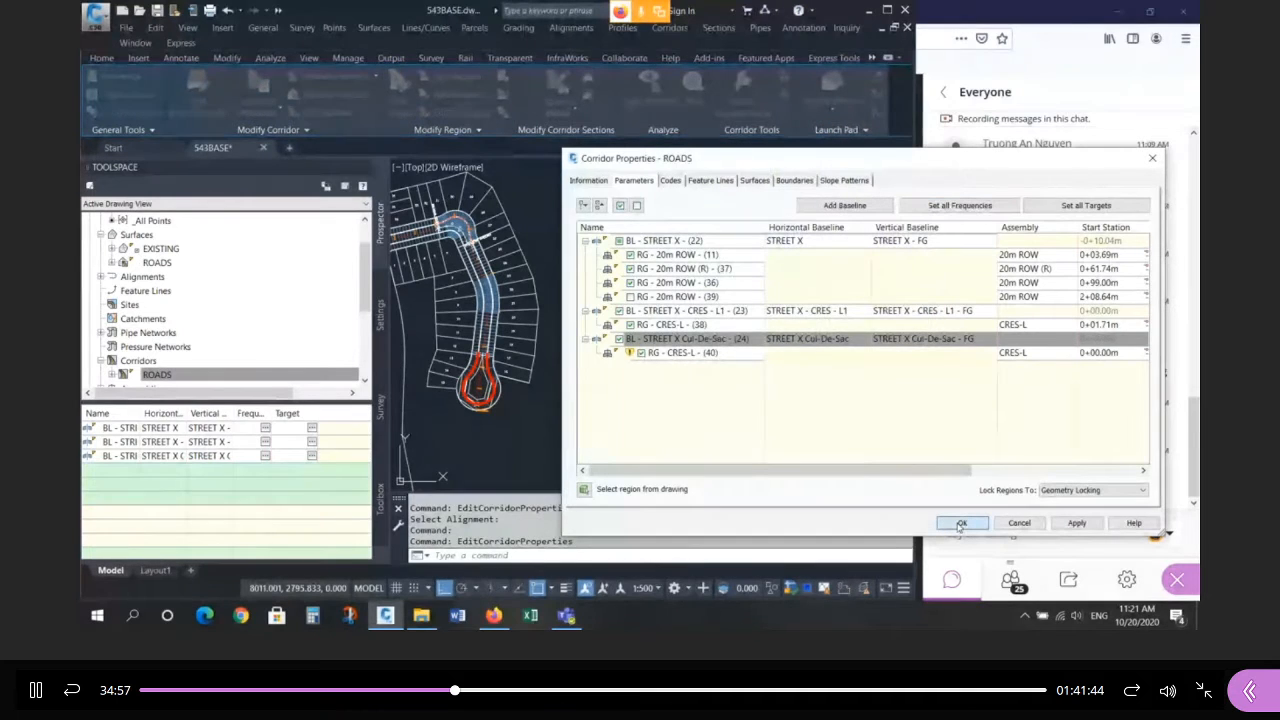
{"action": "scroll", "coordinate": [493, 437], "scroll_direction": "up", "scroll_amount": 5}
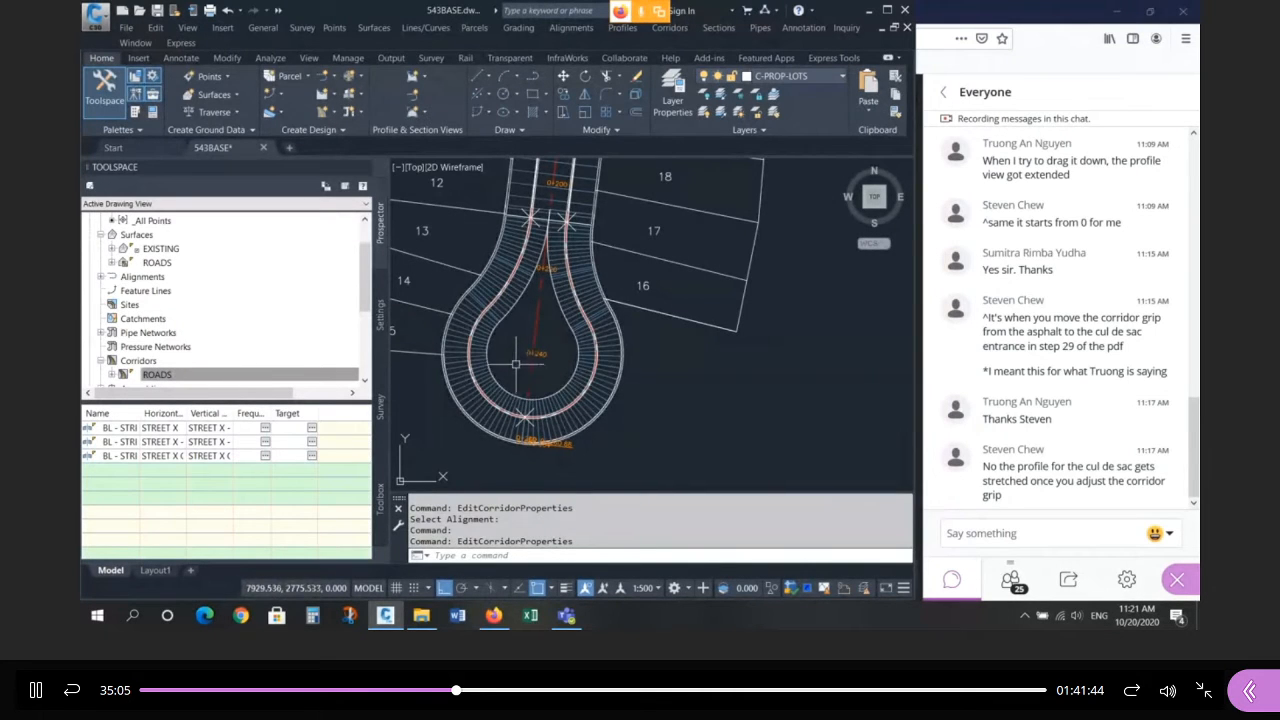
Zoom in on the cul-de-sac bulb at the end of the road.
{"action": "scroll", "coordinate": [579, 300], "scroll_direction": "down", "scroll_amount": 5}
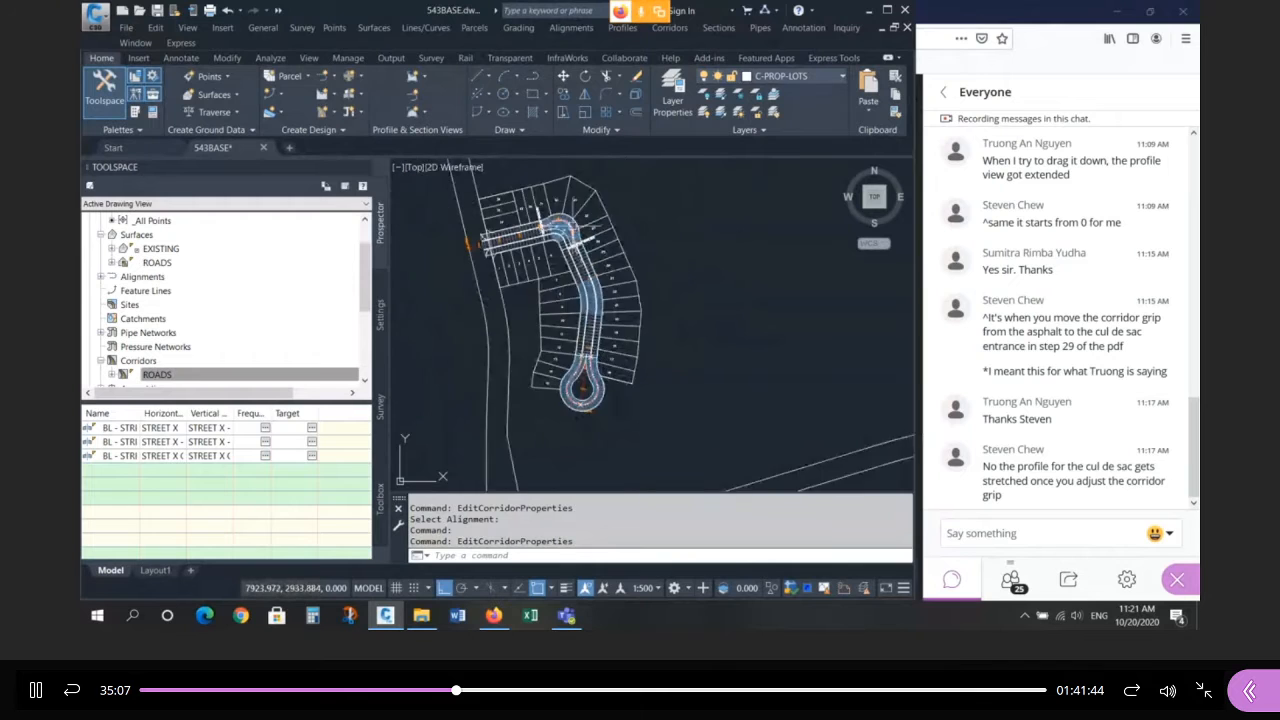
{"action": "scroll", "coordinate": [540, 250], "scroll_direction": "up", "scroll_amount": 5}
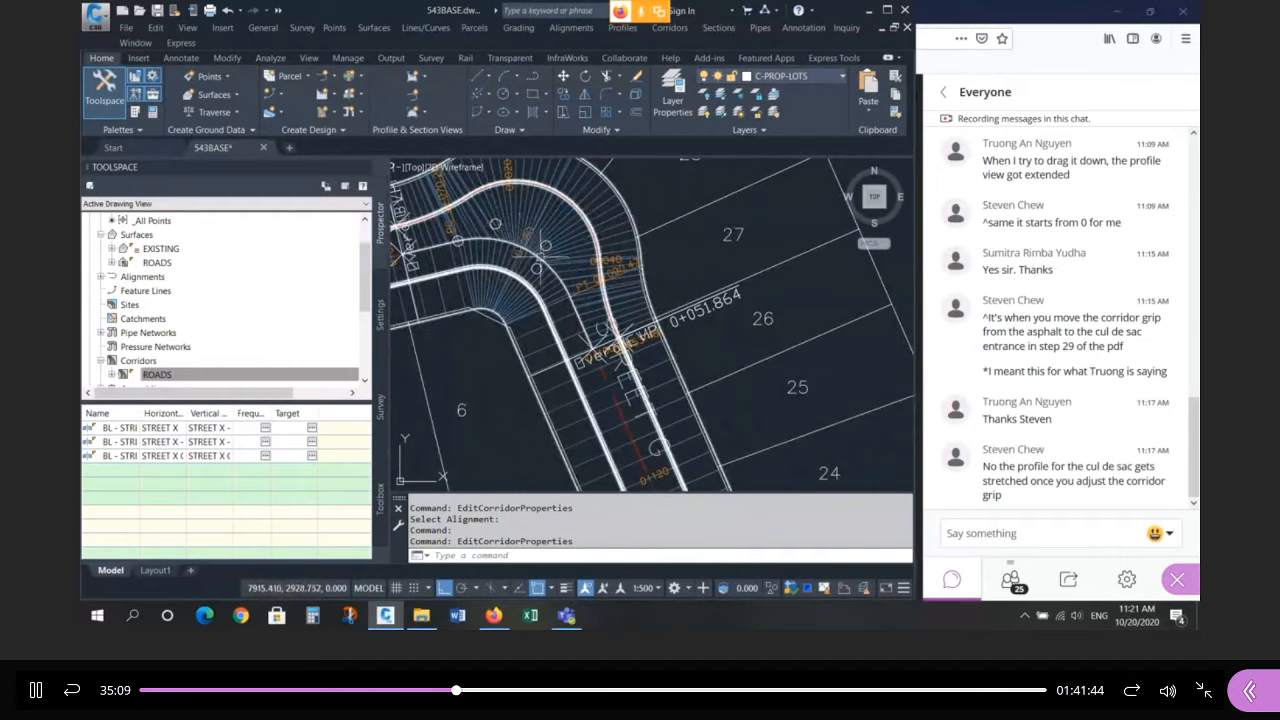
{"action": "scroll", "coordinate": [553, 202], "scroll_direction": "down", "scroll_amount": 5}
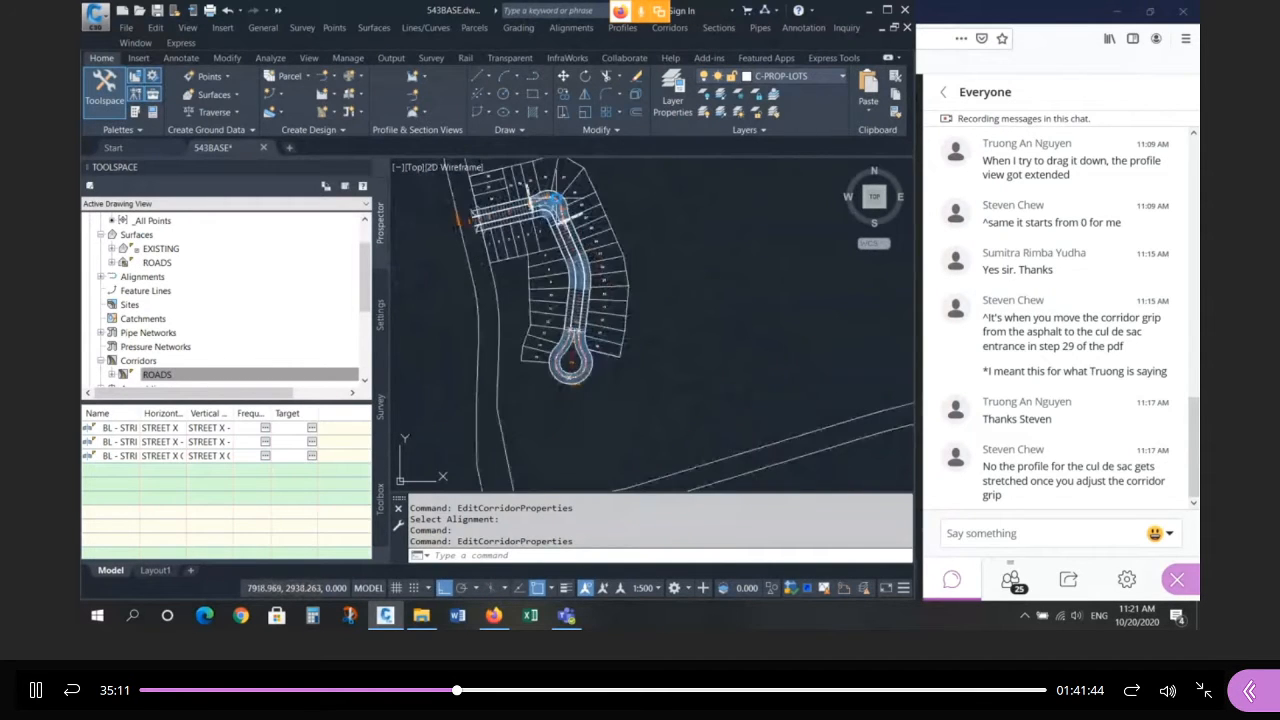
{"action": "scroll", "coordinate": [572, 370], "scroll_direction": "up", "scroll_amount": 4}
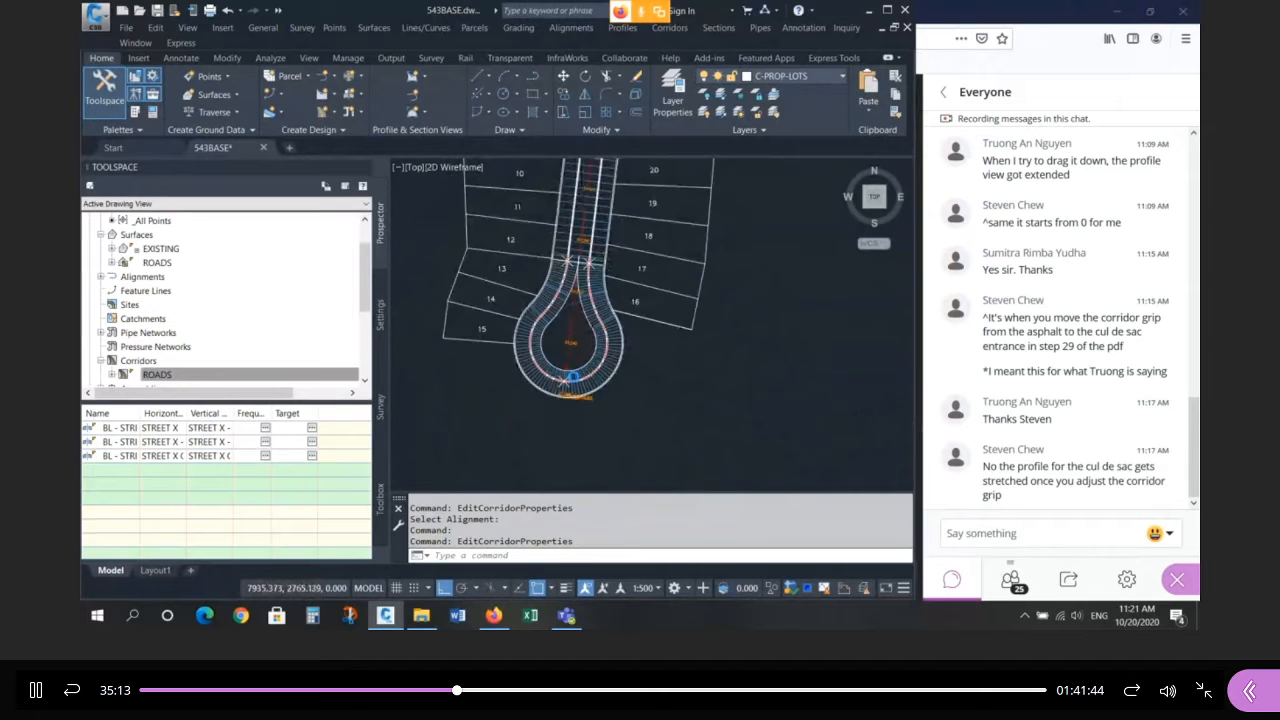
{"action": "scroll", "coordinate": [572, 377], "scroll_direction": "up", "scroll_amount": 2}
{"action": "scroll", "coordinate": [573, 377], "scroll_direction": "up", "scroll_amount": 2}
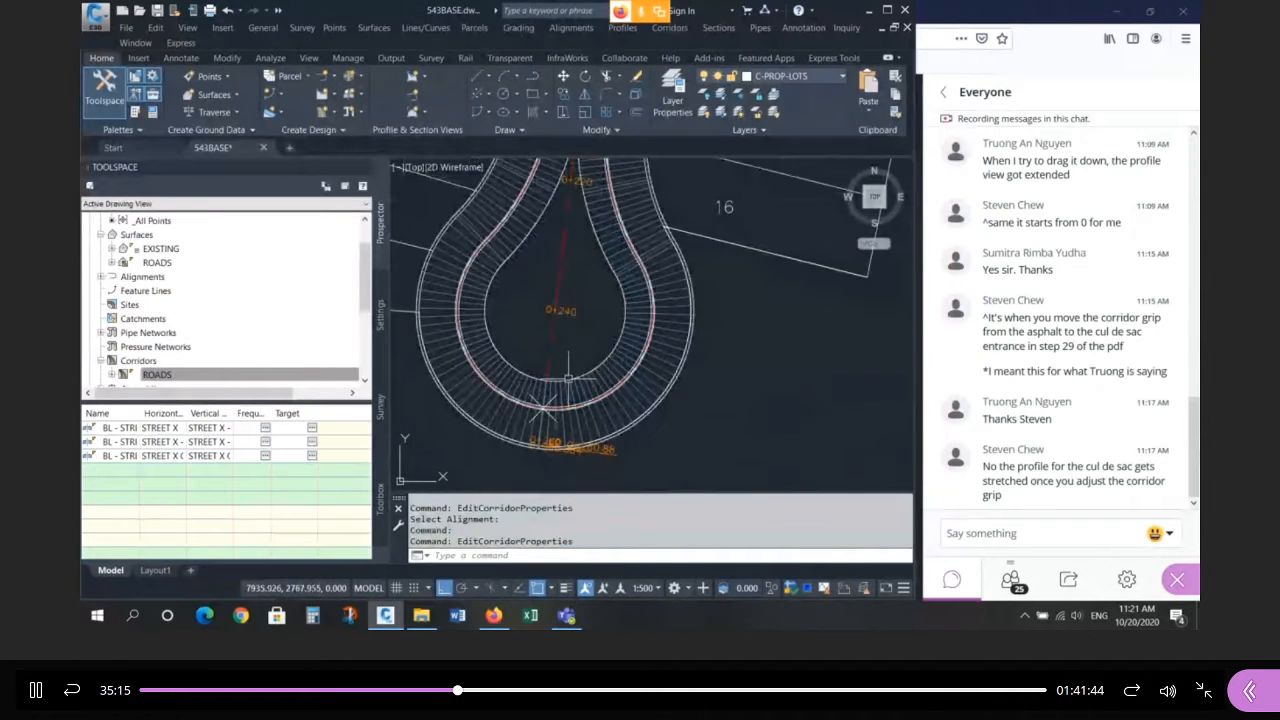
{"action": "scroll", "coordinate": [486, 336], "scroll_direction": "down", "scroll_amount": 6}
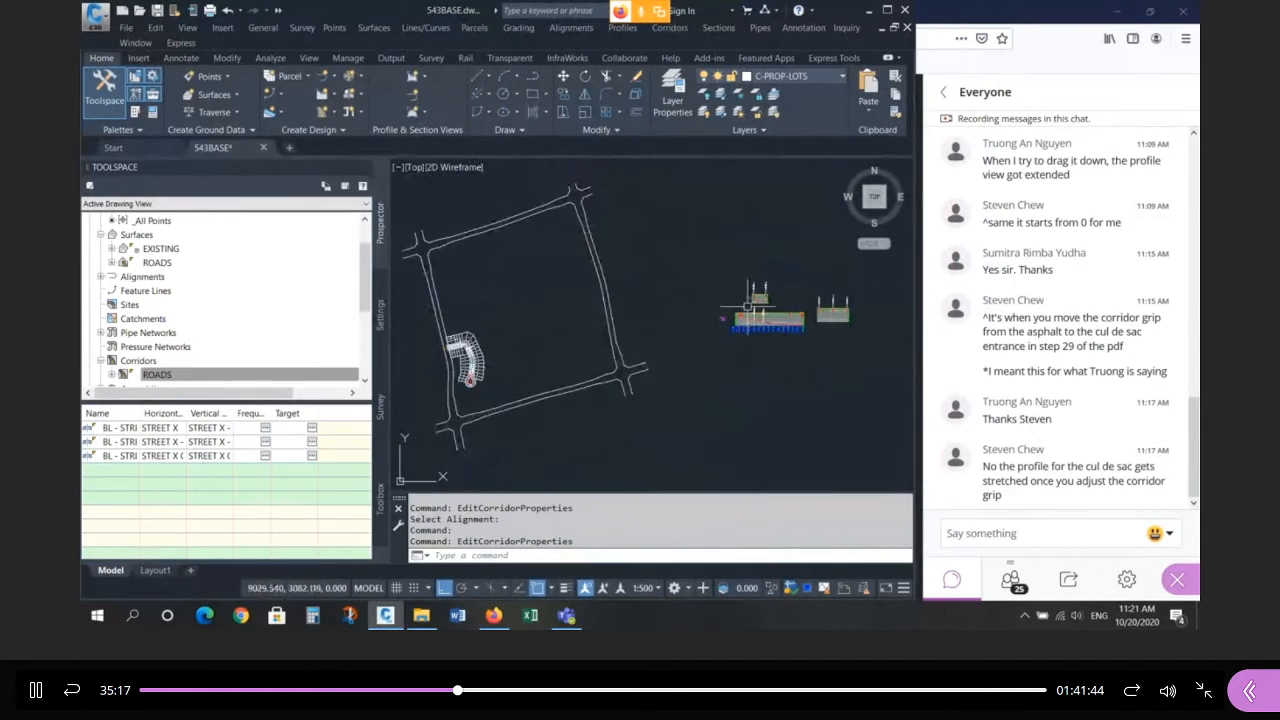
{"action": "scroll", "coordinate": [765, 295], "scroll_direction": "up", "scroll_amount": 4}
{"action": "scroll", "coordinate": [649, 306], "scroll_direction": "up", "scroll_amount": 4}
{"action": "scroll", "coordinate": [716, 291], "scroll_direction": "up", "scroll_amount": 4}
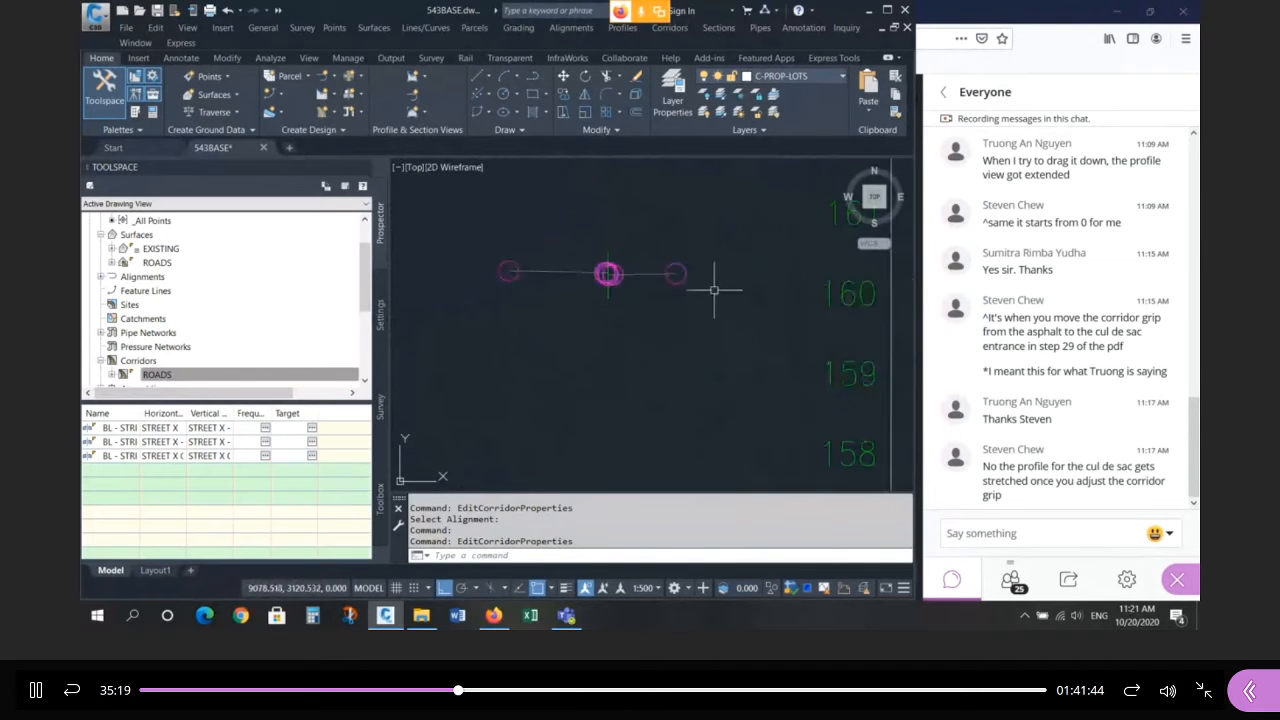
Select the ROADS corridor at the cul-de-sac after cancelling a stray purple-object selection.
{"action": "left_click", "coordinate": [674, 289]}
{"action": "left_click", "coordinate": [621, 246]}
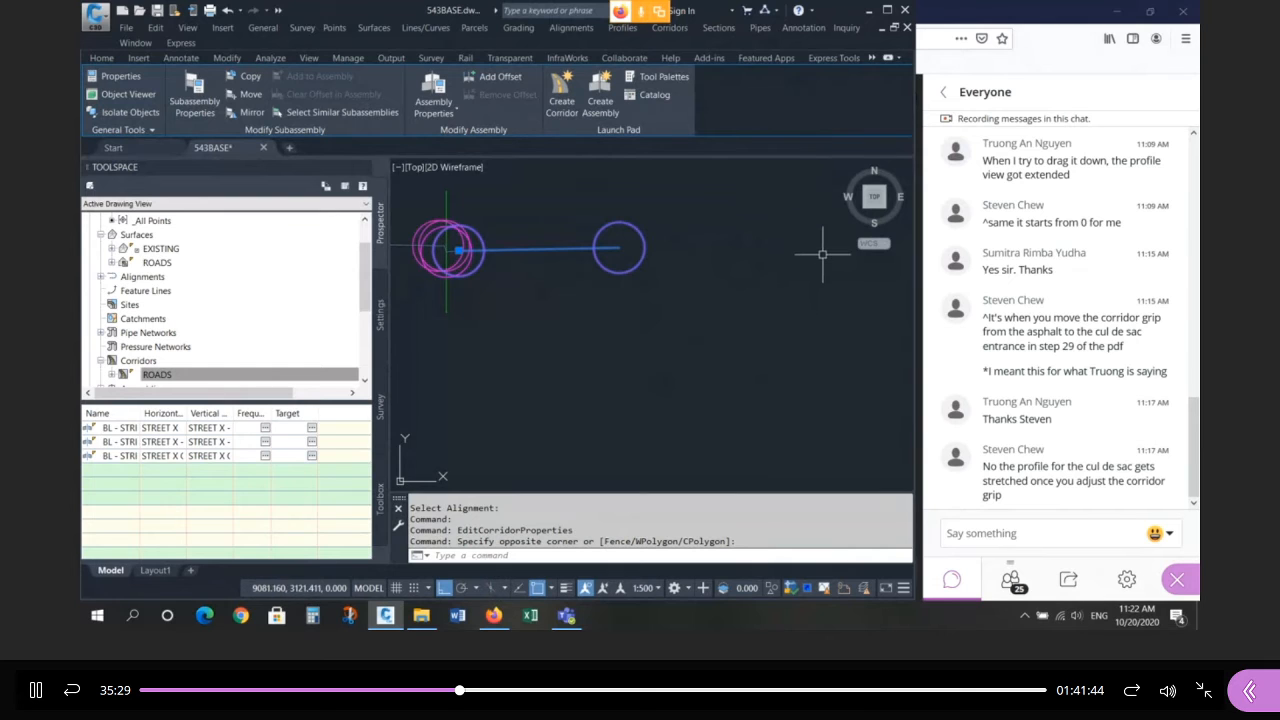
{"action": "scroll", "coordinate": [817, 248], "scroll_direction": "down", "scroll_amount": 2}
{"action": "scroll", "coordinate": [585, 250], "scroll_direction": "down", "scroll_amount": 4}
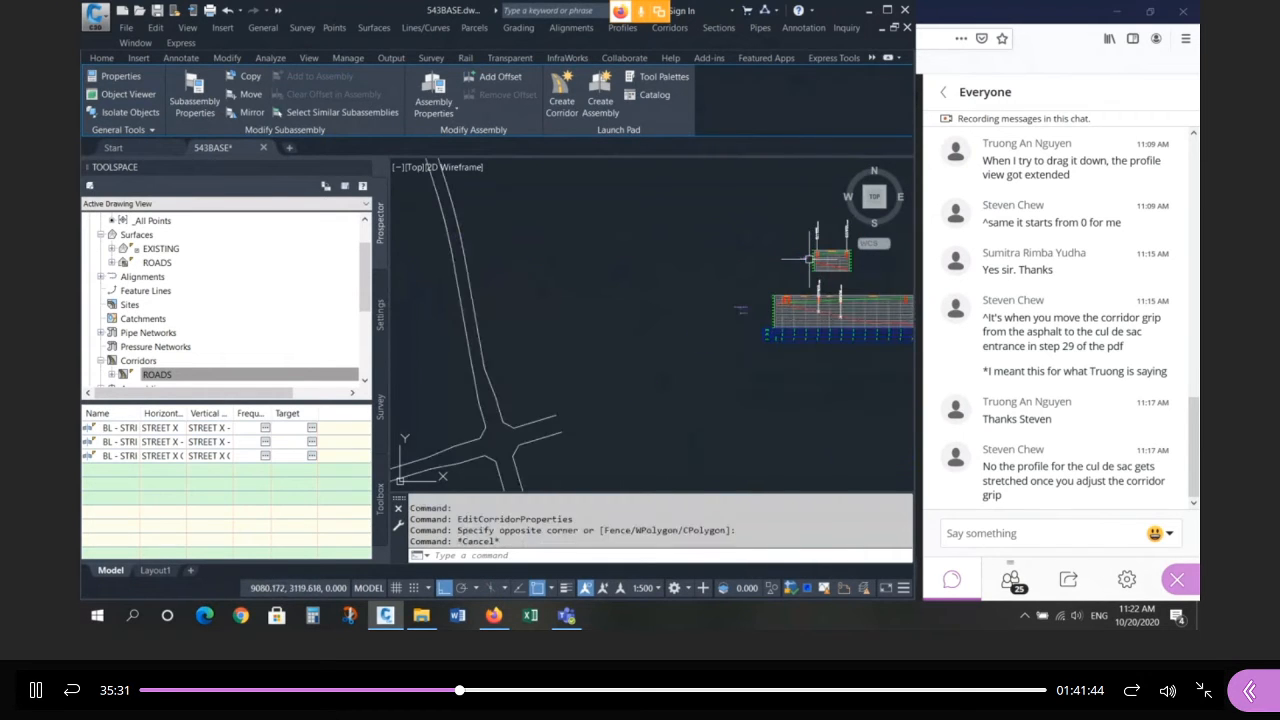
{"action": "key", "text": "Escape"}
{"action": "key", "text": "Escape"}
{"action": "key", "text": "Escape"}
{"action": "key", "text": "Escape"}
{"action": "scroll", "coordinate": [685, 325], "scroll_direction": "down", "scroll_amount": 2}
{"action": "scroll", "coordinate": [685, 325], "scroll_direction": "up", "scroll_amount": 7}
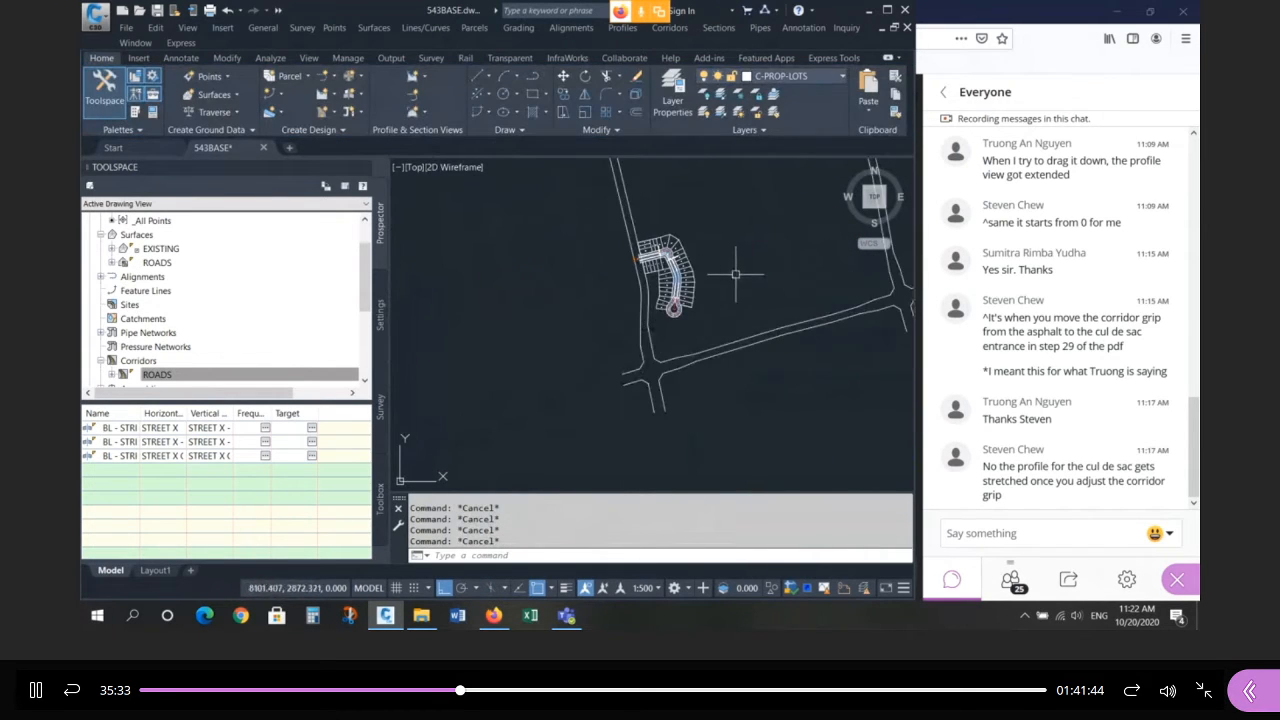
{"action": "scroll", "coordinate": [660, 334], "scroll_direction": "up", "scroll_amount": 2}
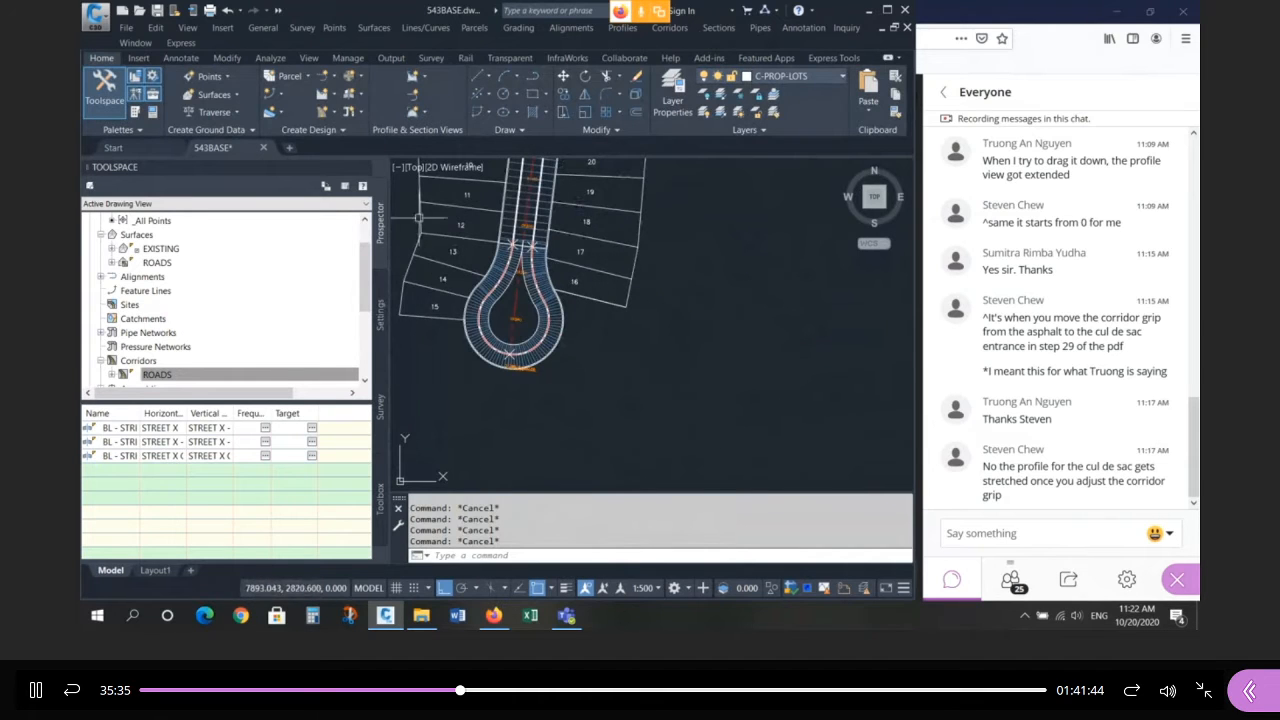
{"action": "left_click", "coordinate": [560, 316]}
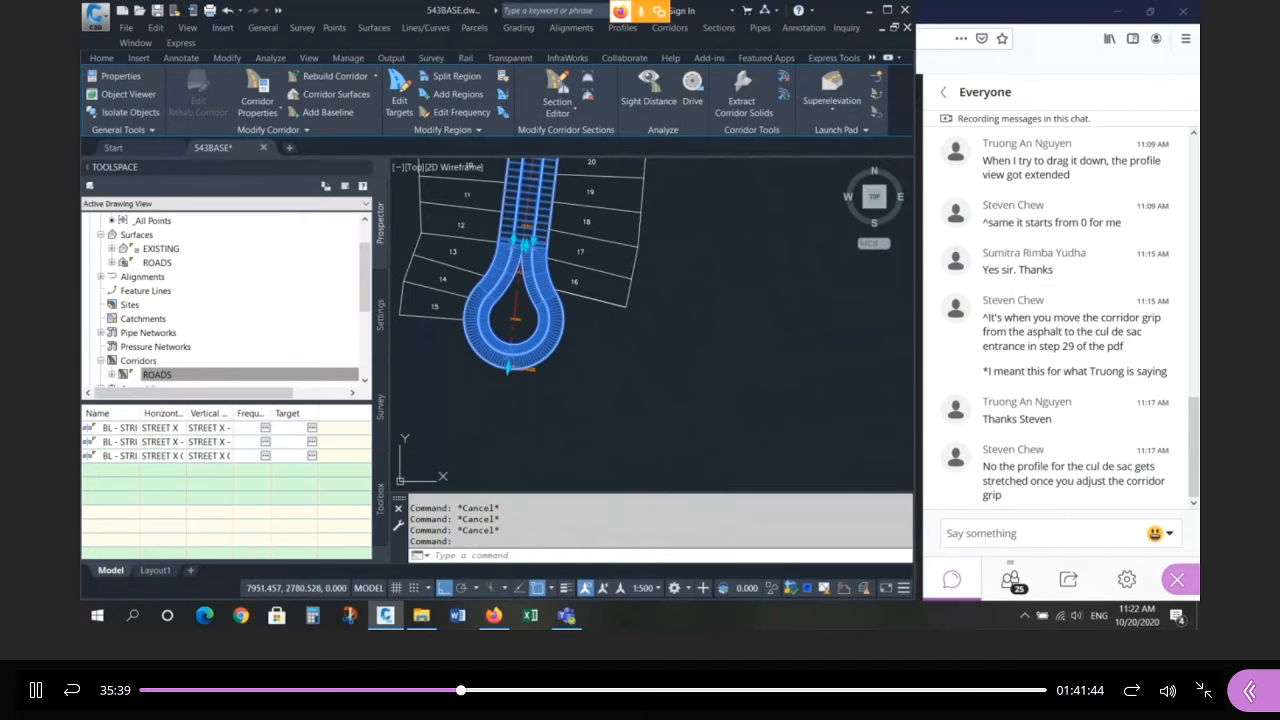
In ROADS corridor properties, open Target Mapping for the RG - CRES-L - (40) region.
{"action": "right_click", "coordinate": [558, 318]}
{"action": "left_click", "coordinate": [621, 157]}
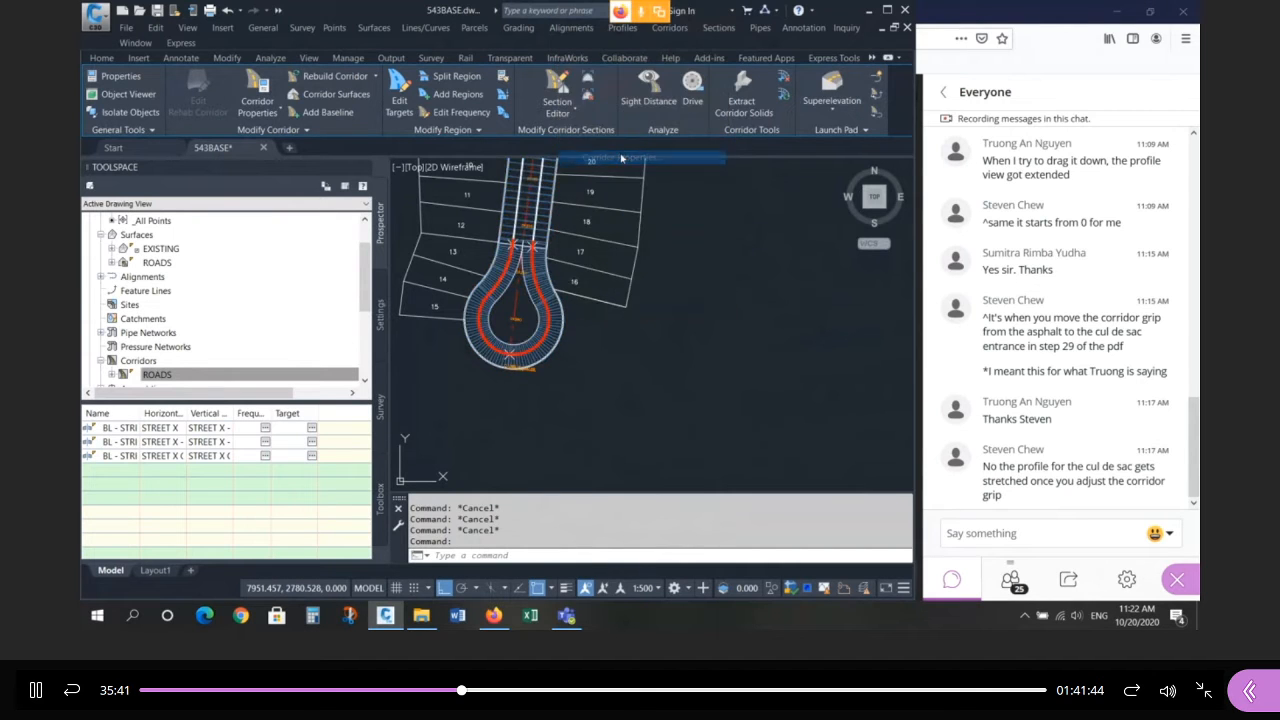
{"action": "left_click_drag", "start_coordinate": [726, 165], "coordinate": [743, 130]}
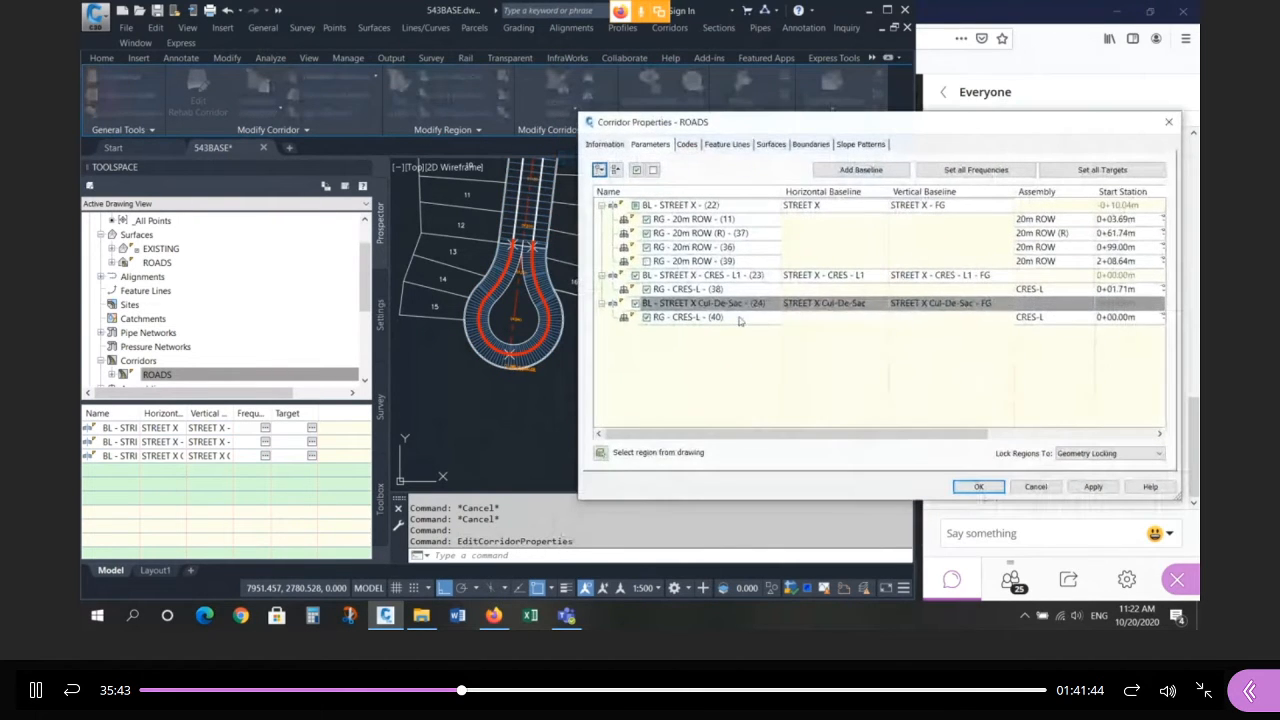
{"action": "left_click", "coordinate": [737, 317]}
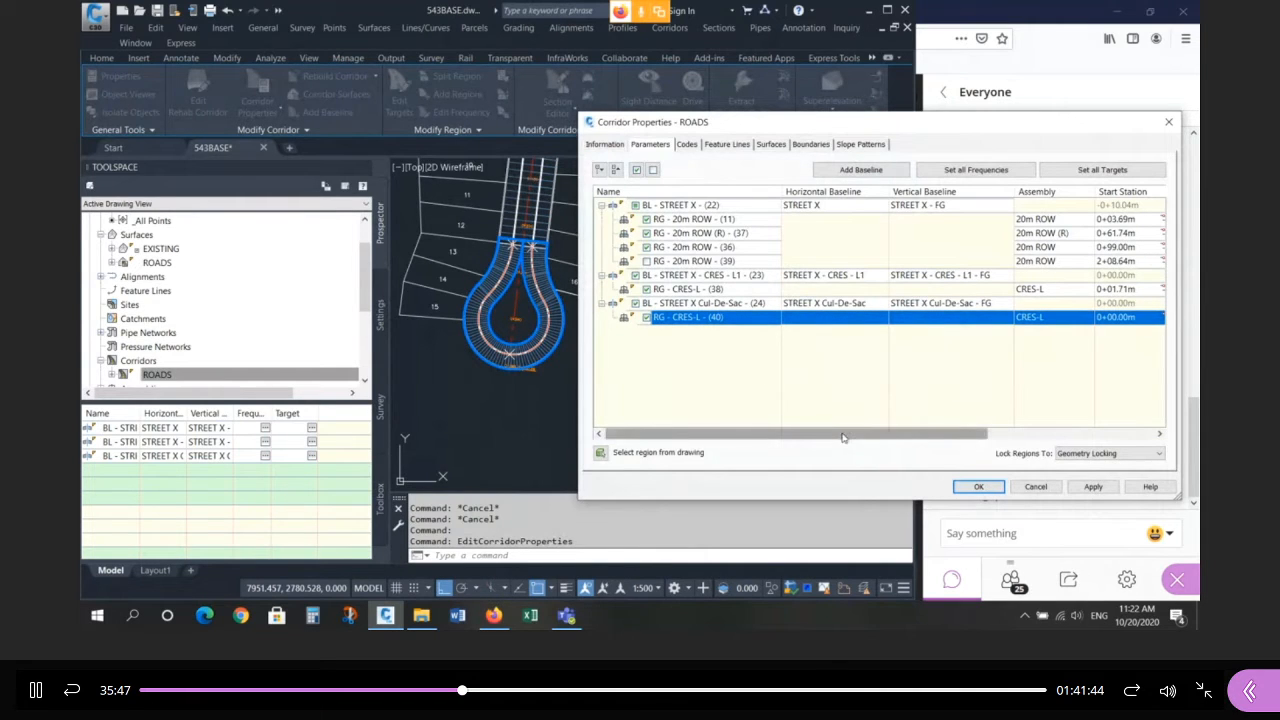
{"action": "left_click_drag", "start_coordinate": [842, 437], "coordinate": [1013, 421]}
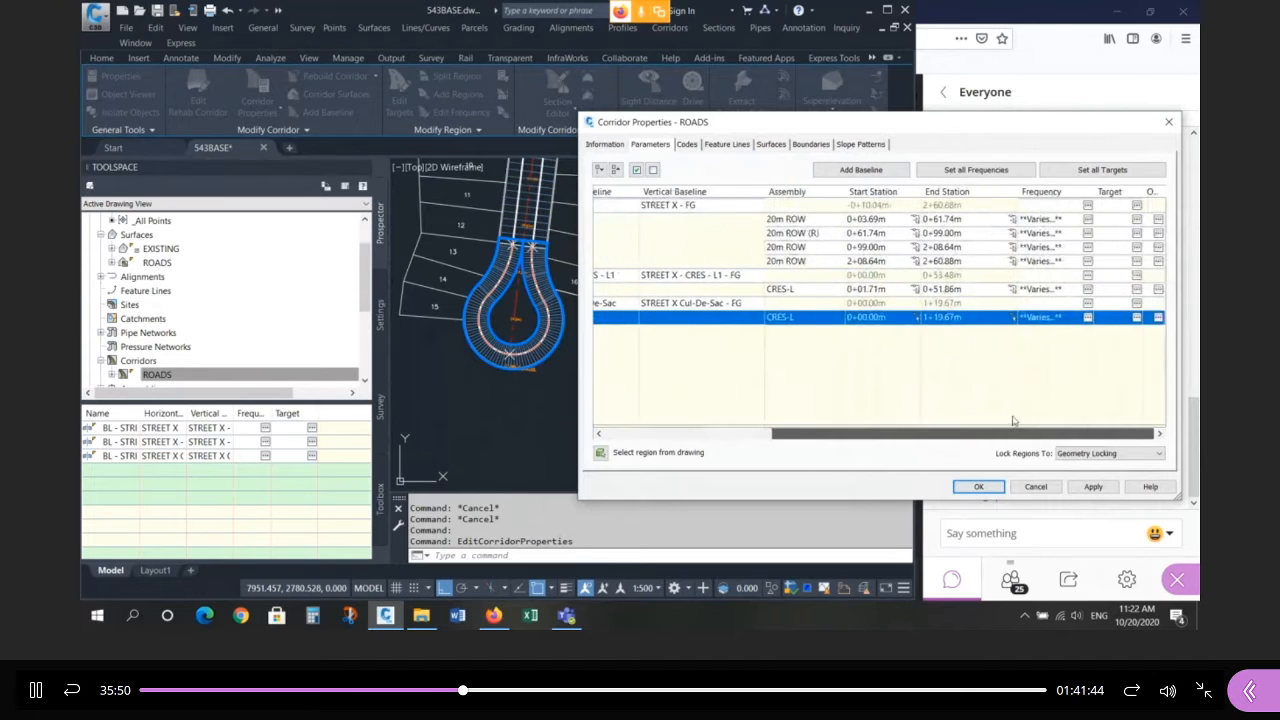
{"action": "left_click", "coordinate": [1137, 320]}
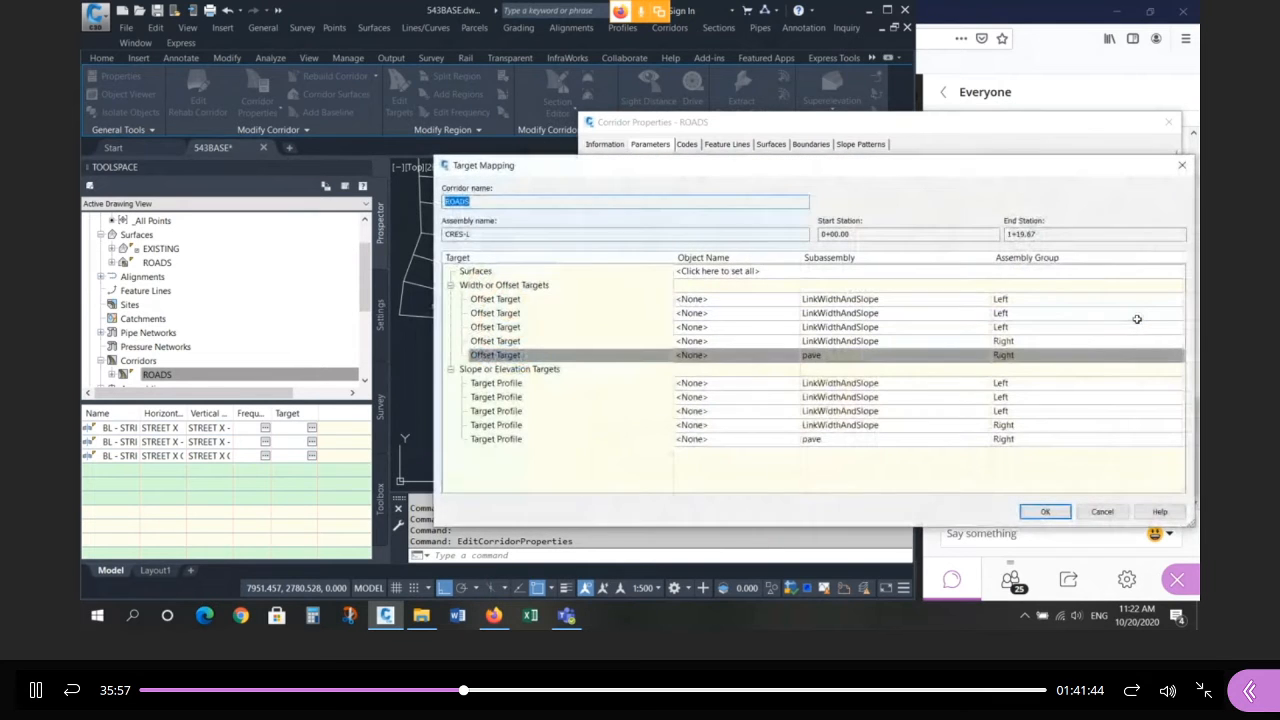
Inspect the right pave offset and elevation targets, then close Target Mapping unchanged.
{"action": "left_click", "coordinate": [847, 355]}
{"action": "left_click", "coordinate": [849, 439]}
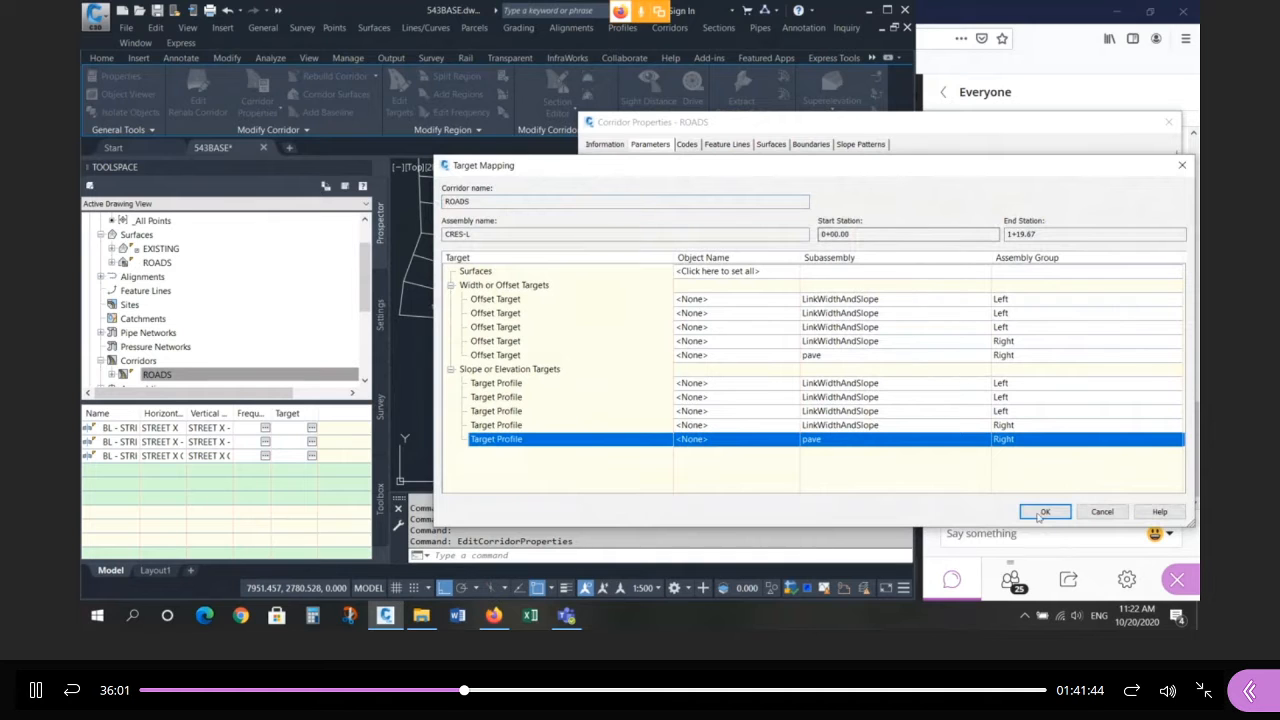
{"action": "left_click", "coordinate": [1102, 511]}
{"action": "mouse_move", "coordinate": [933, 126]}
{"action": "left_mouse_down"}
{"action": "mouse_move", "coordinate": [424, 200]}
{"action": "mouse_move", "coordinate": [883, 88]}
{"action": "left_mouse_up"}
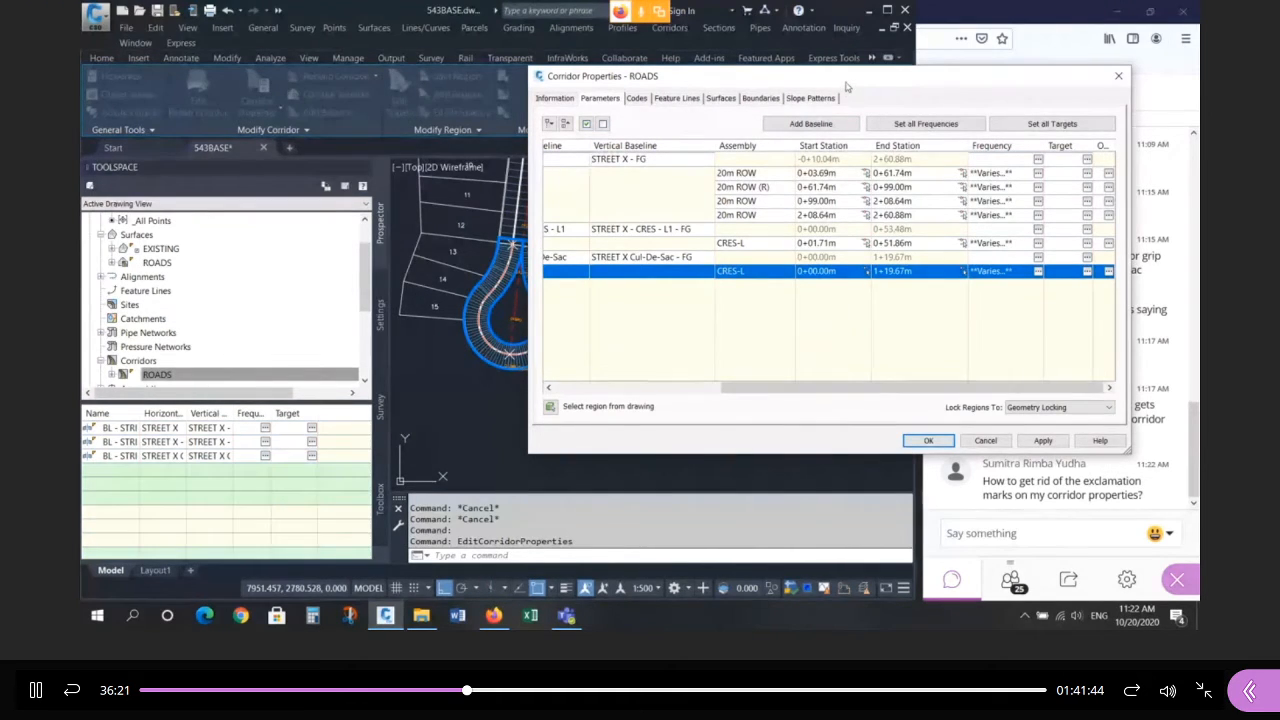
Map the cul-de-sac right pave offset target to the STREET X alignment.
{"action": "left_click_drag", "start_coordinate": [846, 87], "coordinate": [899, 123]}
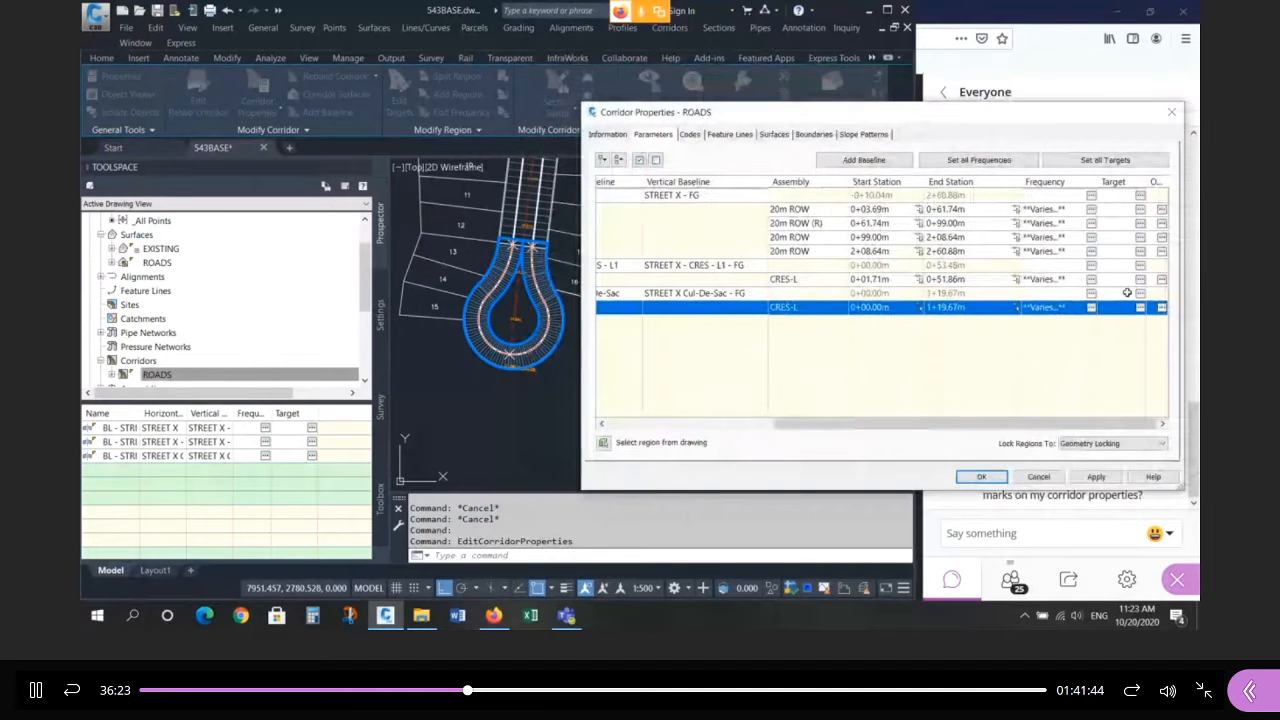
{"action": "left_click", "coordinate": [1140, 307]}
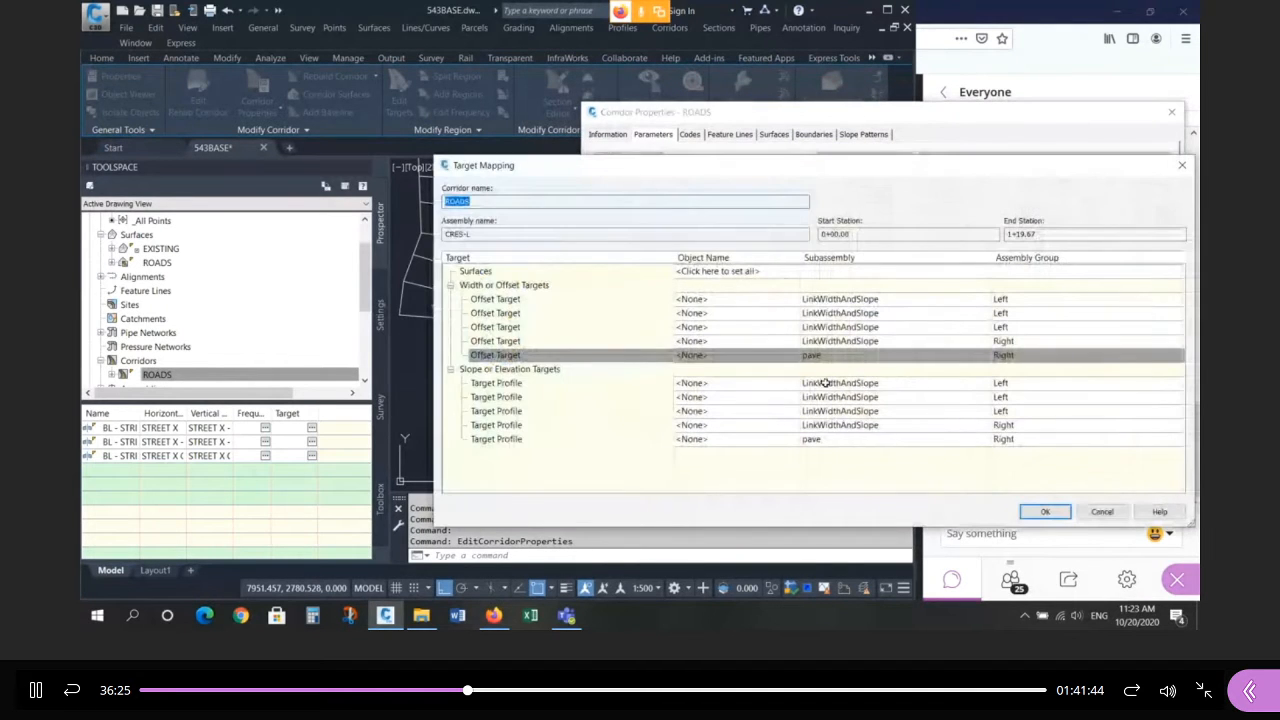
{"action": "left_click", "coordinate": [826, 356]}
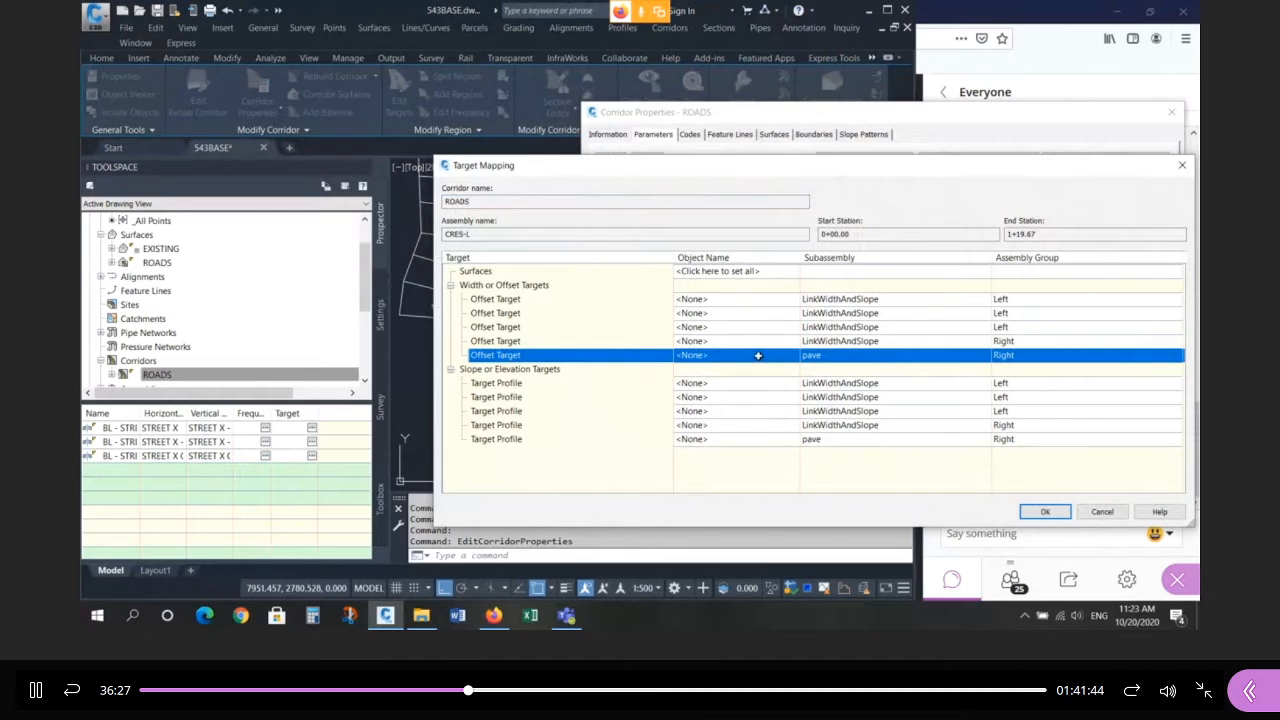
{"action": "left_click", "coordinate": [758, 356]}
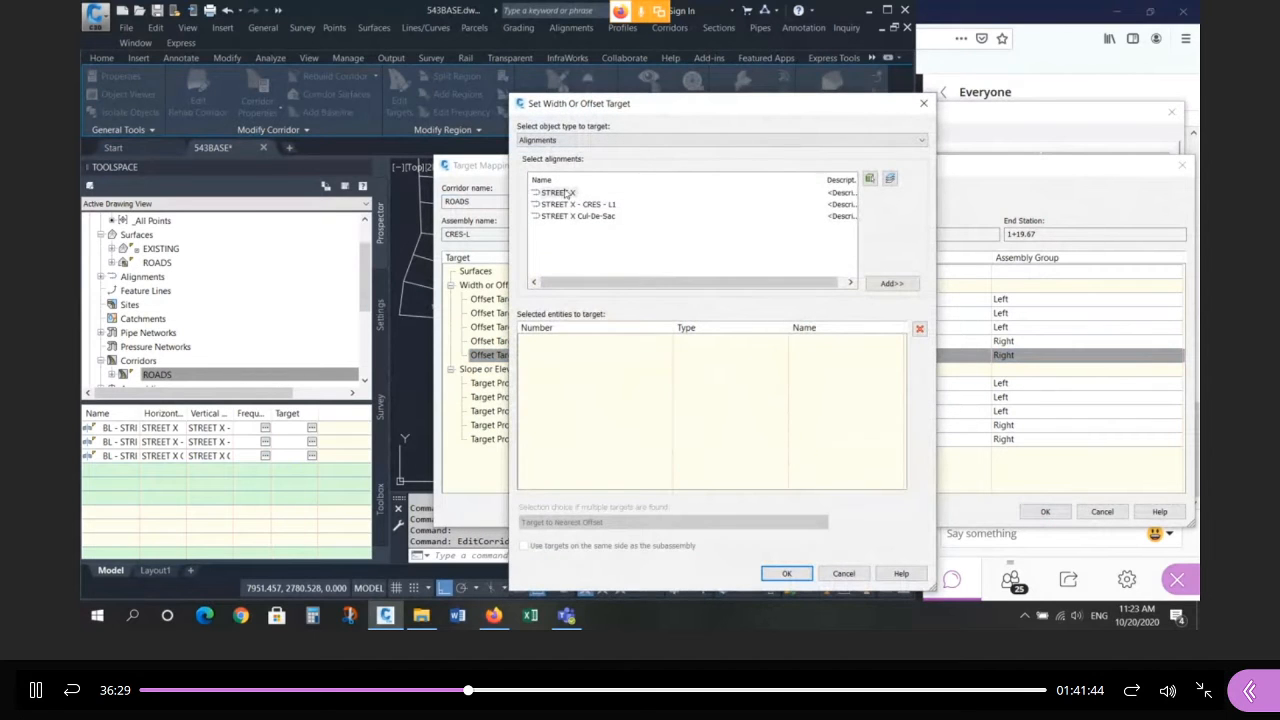
{"action": "left_click", "coordinate": [560, 193]}
{"action": "left_click", "coordinate": [888, 284]}
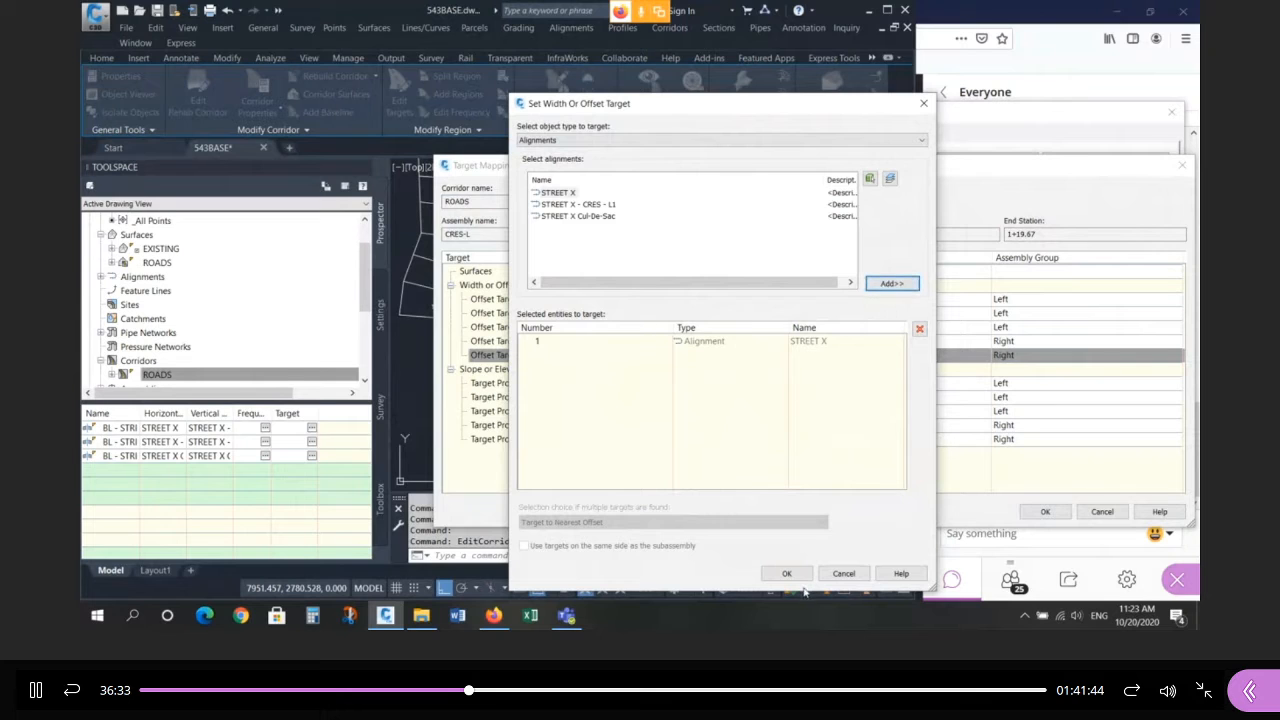
{"action": "left_click", "coordinate": [797, 580]}
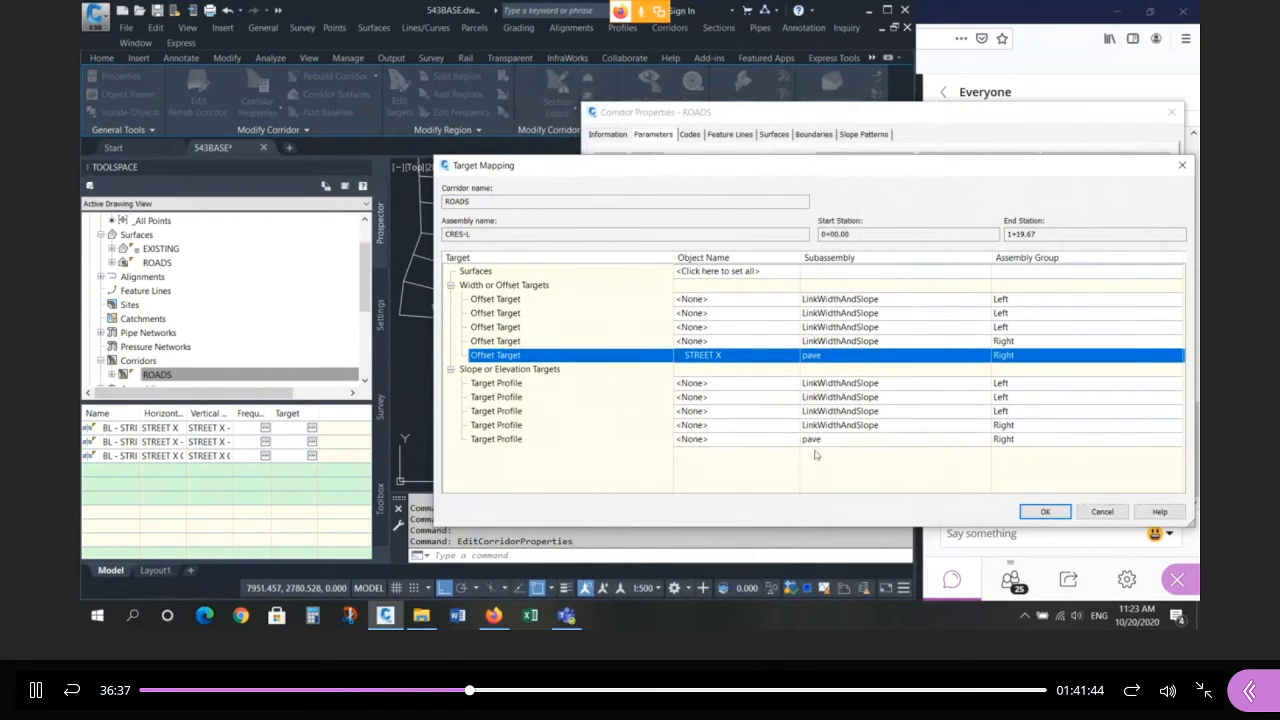
{"action": "left_click", "coordinate": [770, 439]}
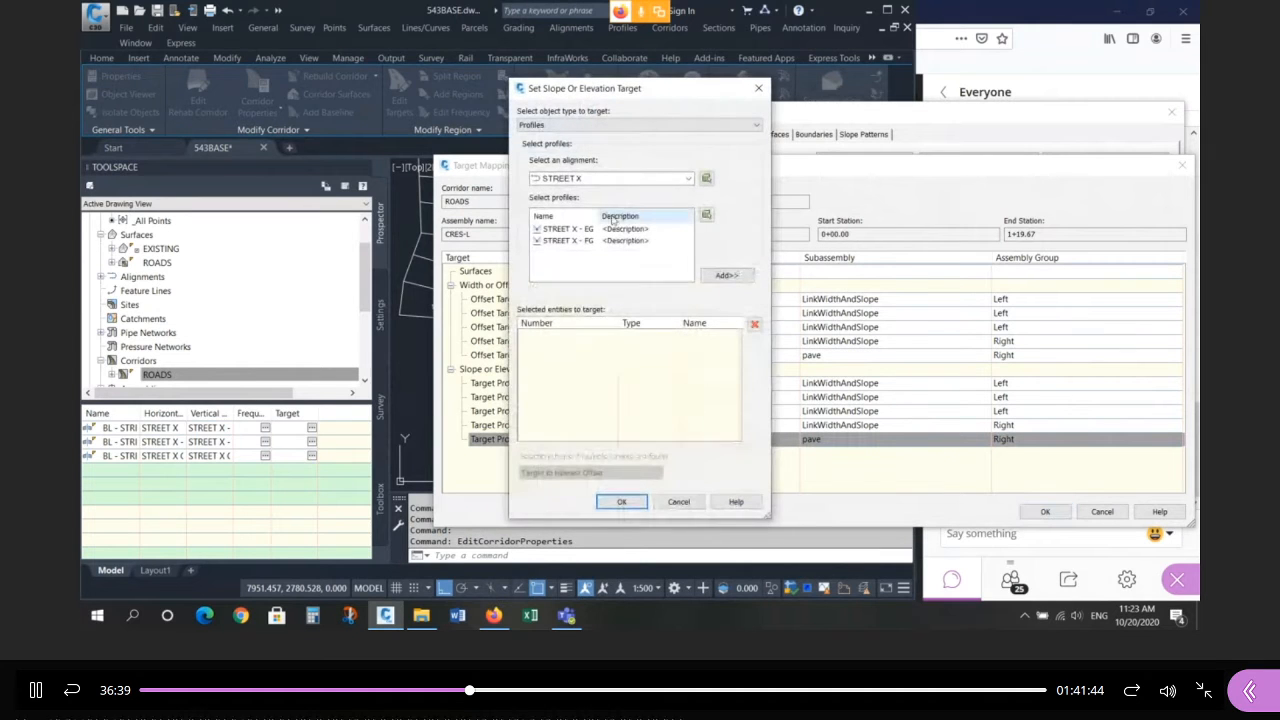
Set the STREET X - FG profile as the right pave elevation target and rebuild the corridor.
{"action": "left_click", "coordinate": [578, 180]}
{"action": "left_click", "coordinate": [582, 196]}
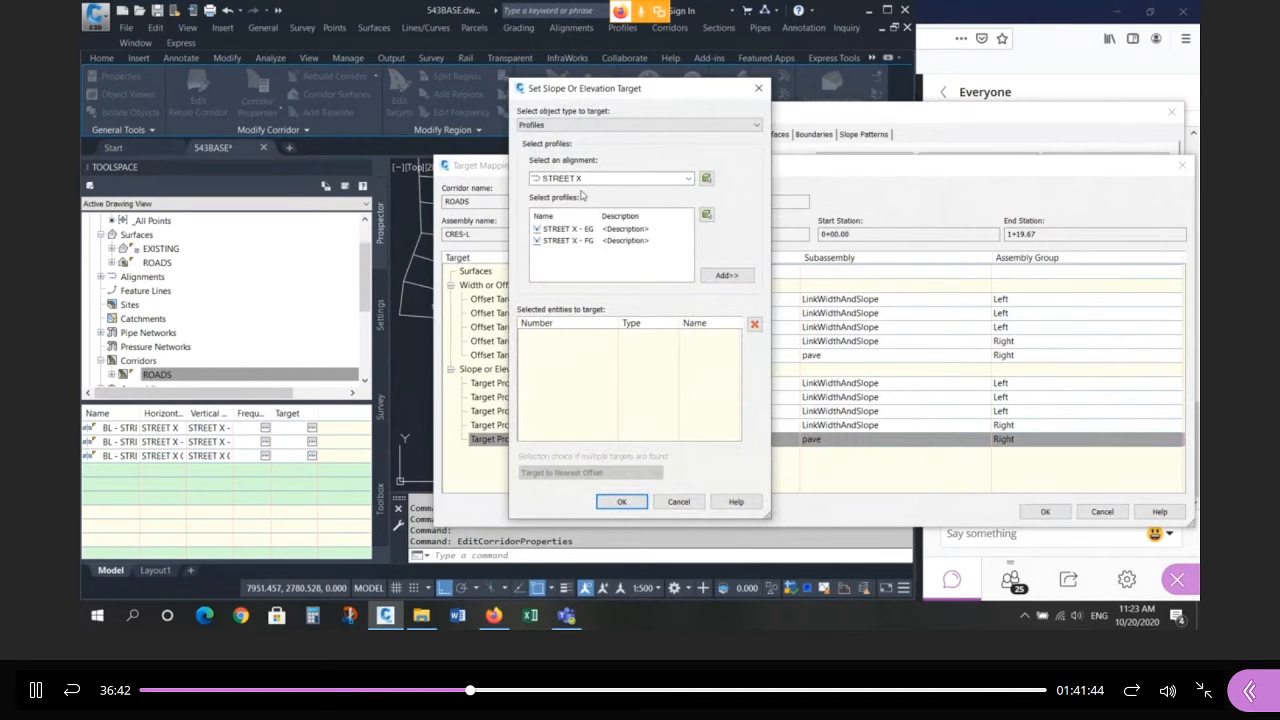
{"action": "left_click", "coordinate": [594, 241]}
{"action": "left_click", "coordinate": [728, 276]}
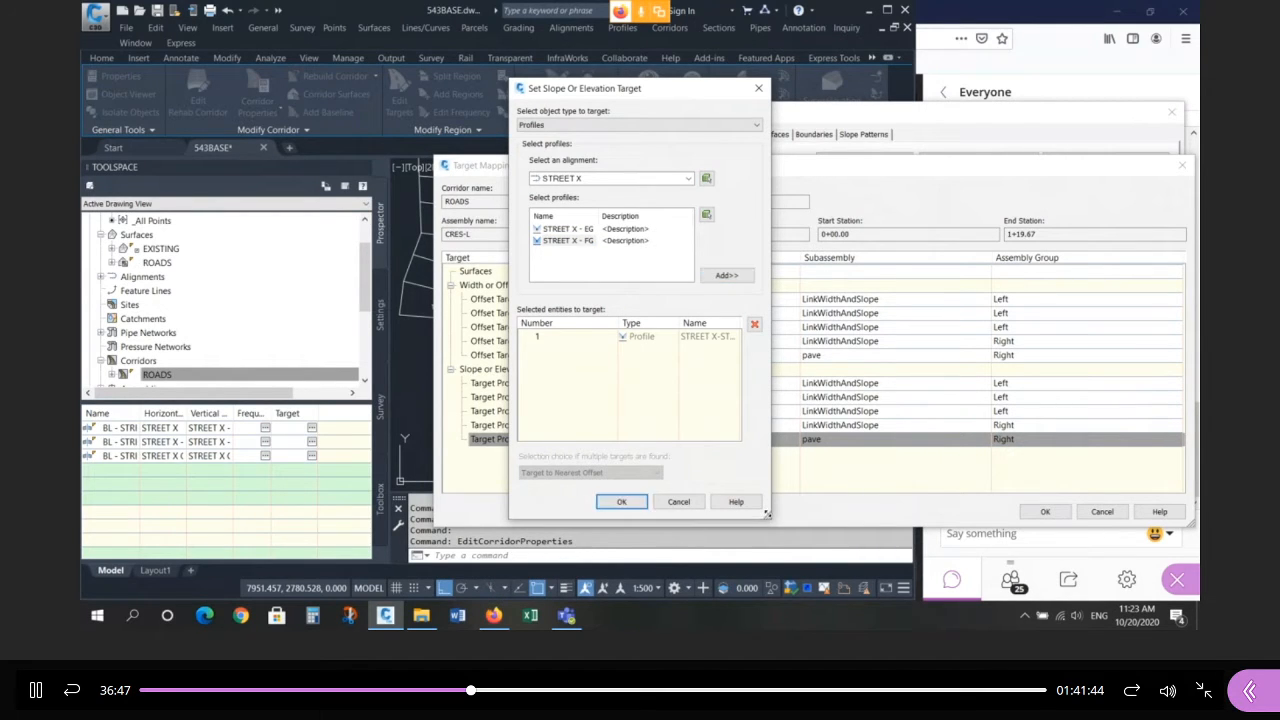
{"action": "left_click_drag", "start_coordinate": [767, 515], "coordinate": [970, 517]}
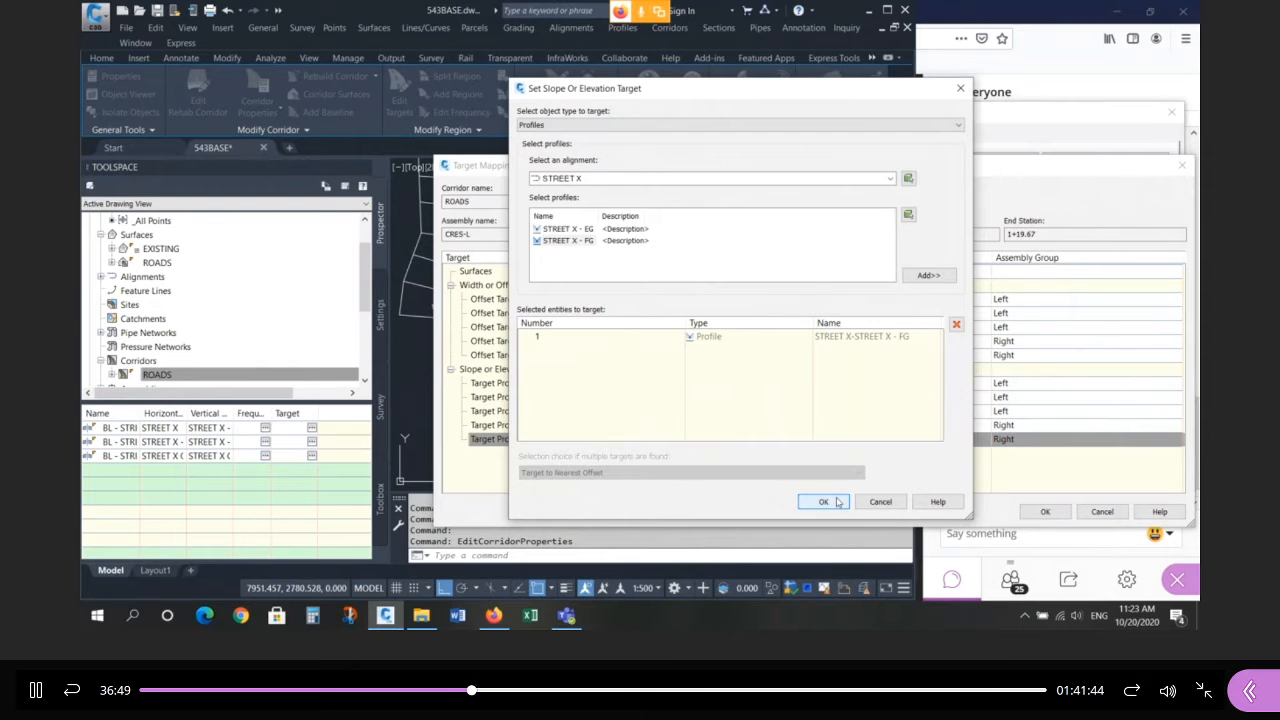
{"action": "left_click", "coordinate": [823, 501]}
{"action": "left_click", "coordinate": [1045, 511]}
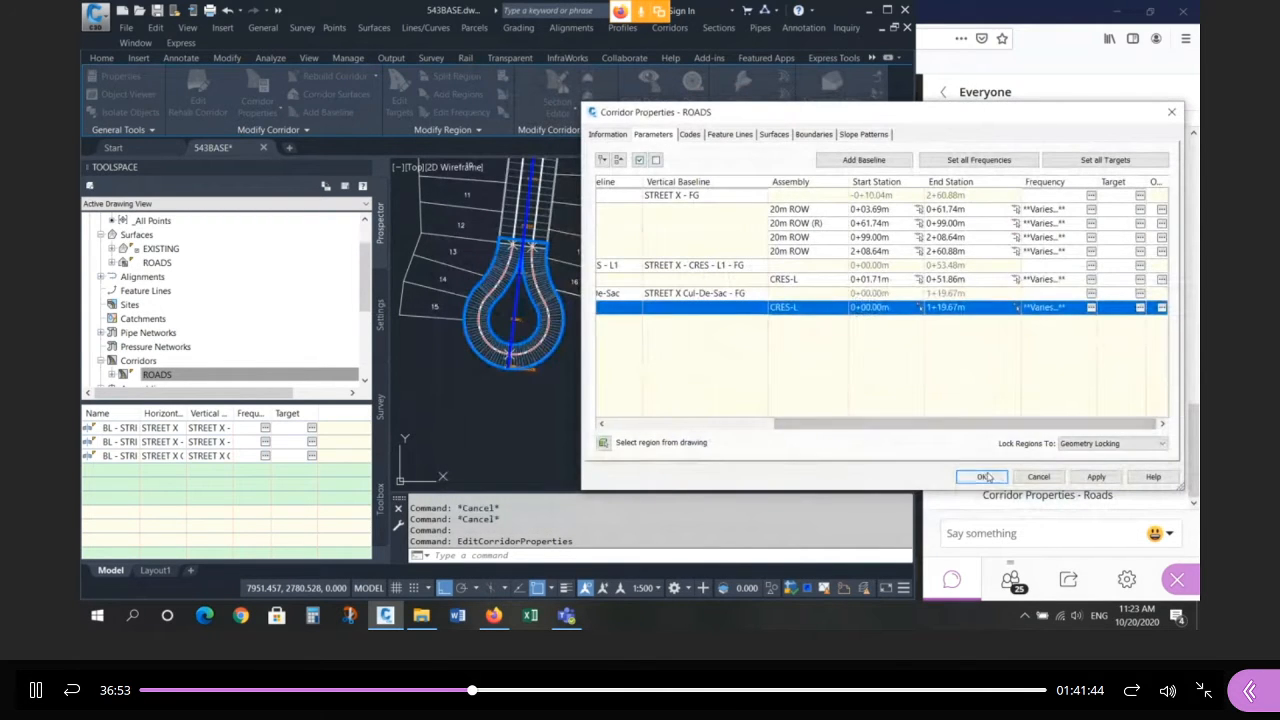
{"action": "left_click", "coordinate": [982, 477]}
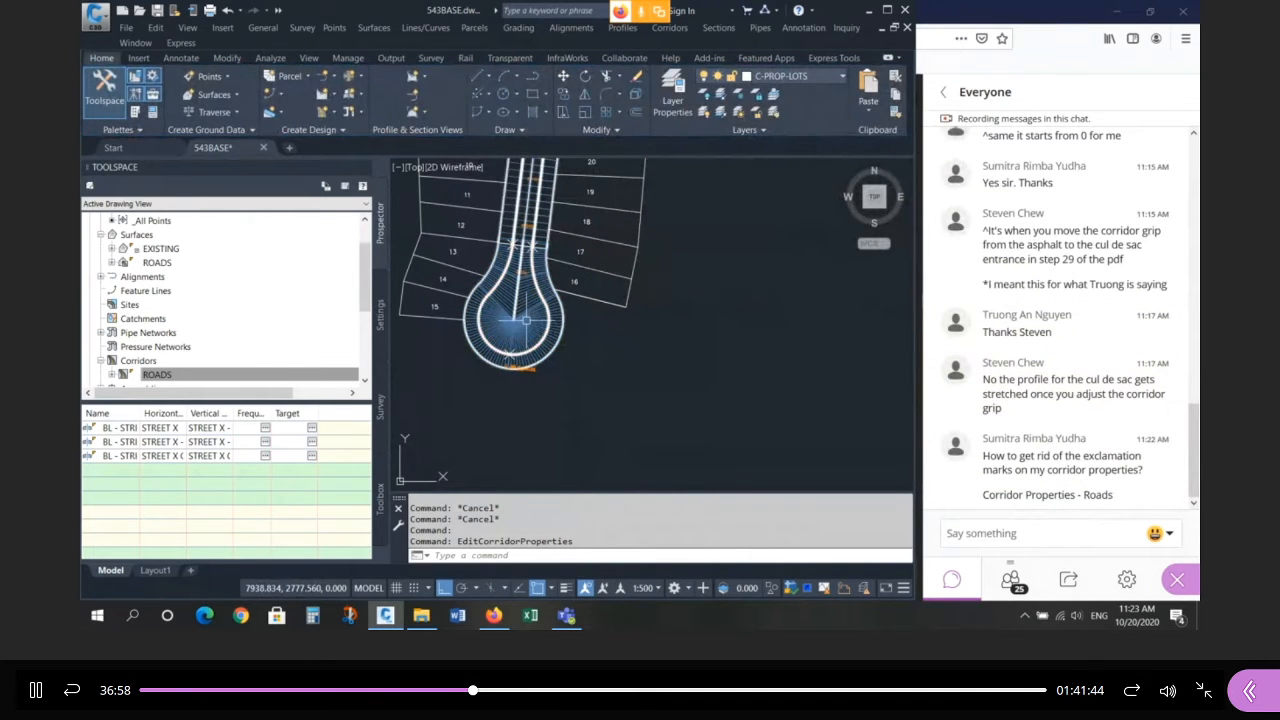
Reopen the ROADS corridor properties and accept them to rebuild the corridor.
{"action": "left_click", "coordinate": [526, 320]}
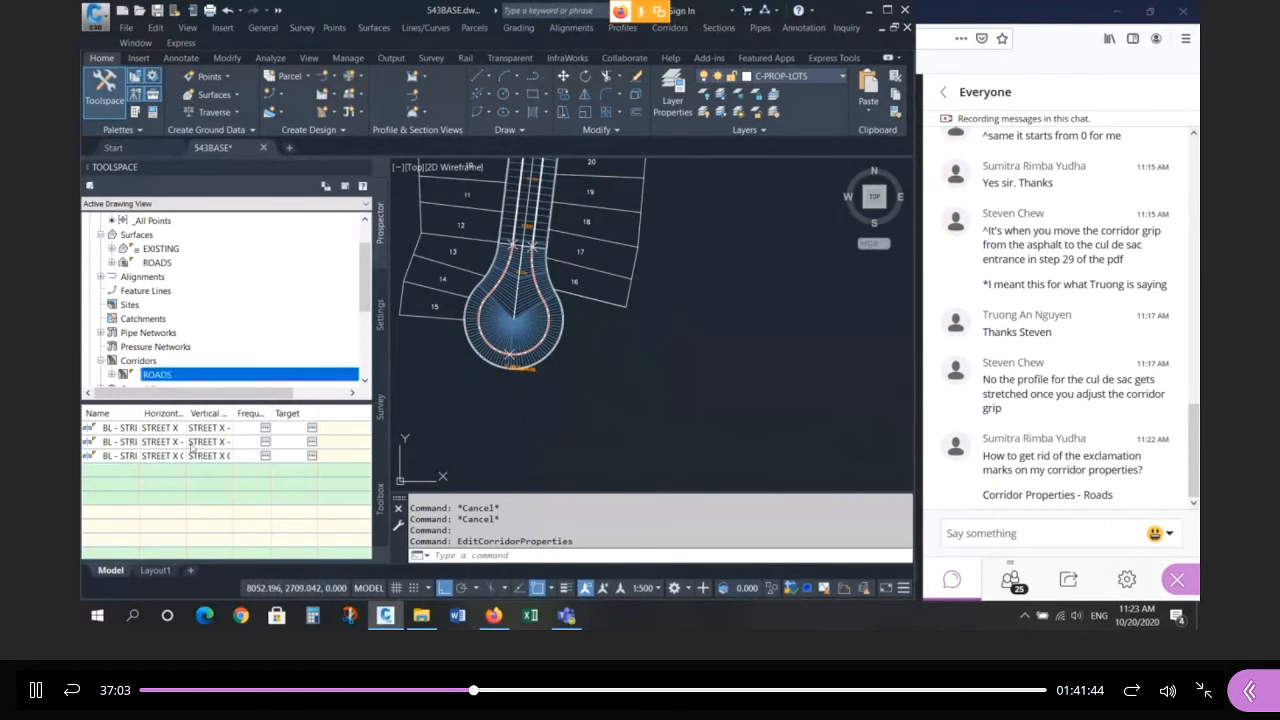
{"action": "left_click", "coordinate": [545, 330]}
{"action": "right_click", "coordinate": [549, 334]}
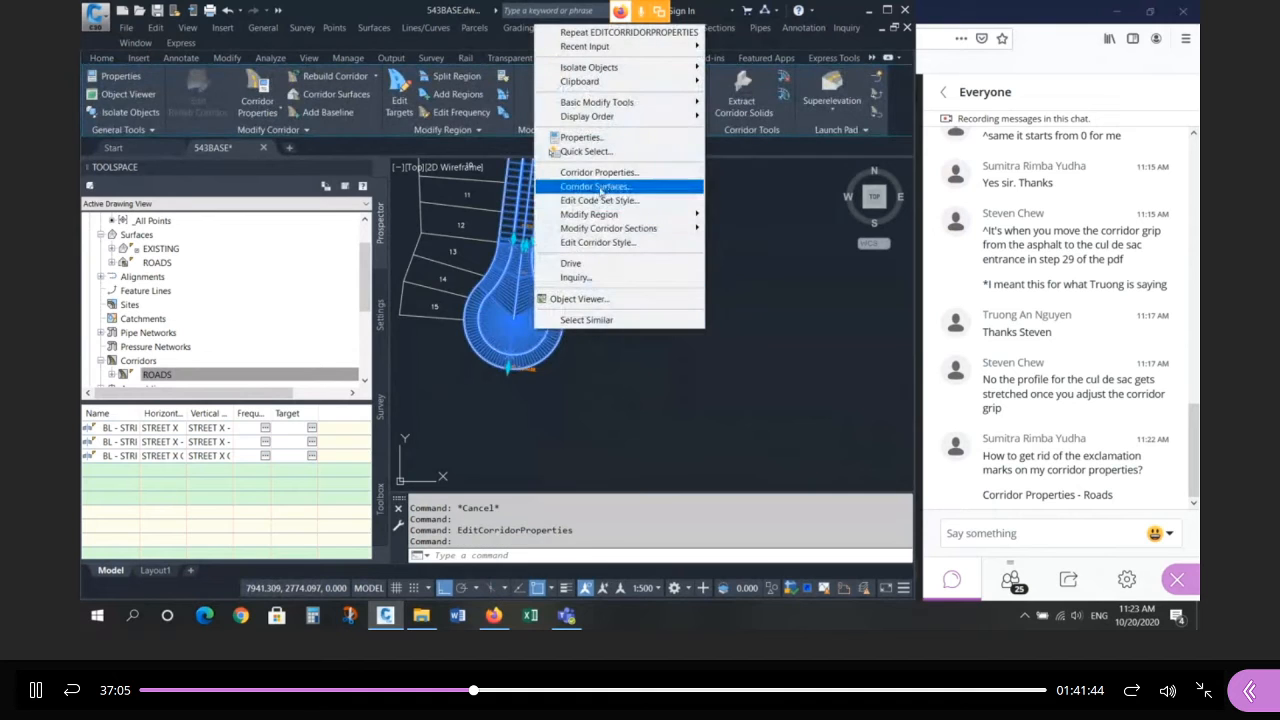
{"action": "left_click", "coordinate": [600, 172]}
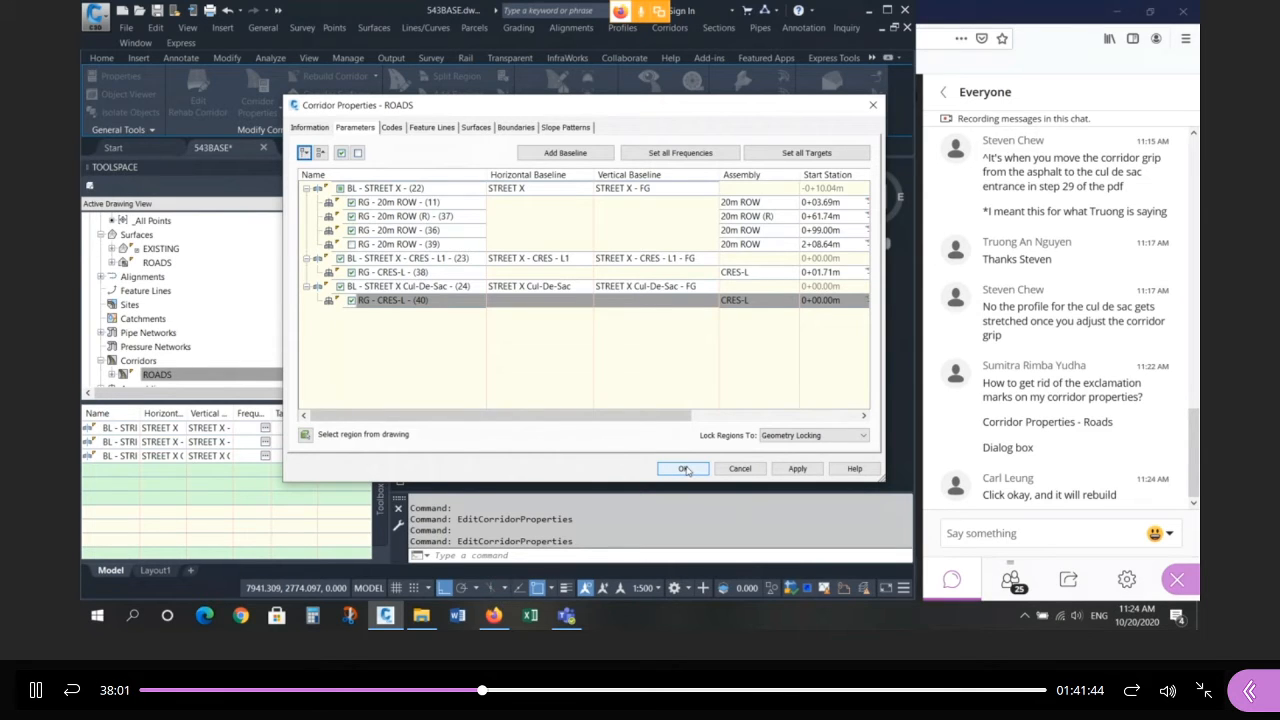
{"action": "left_click", "coordinate": [684, 469]}
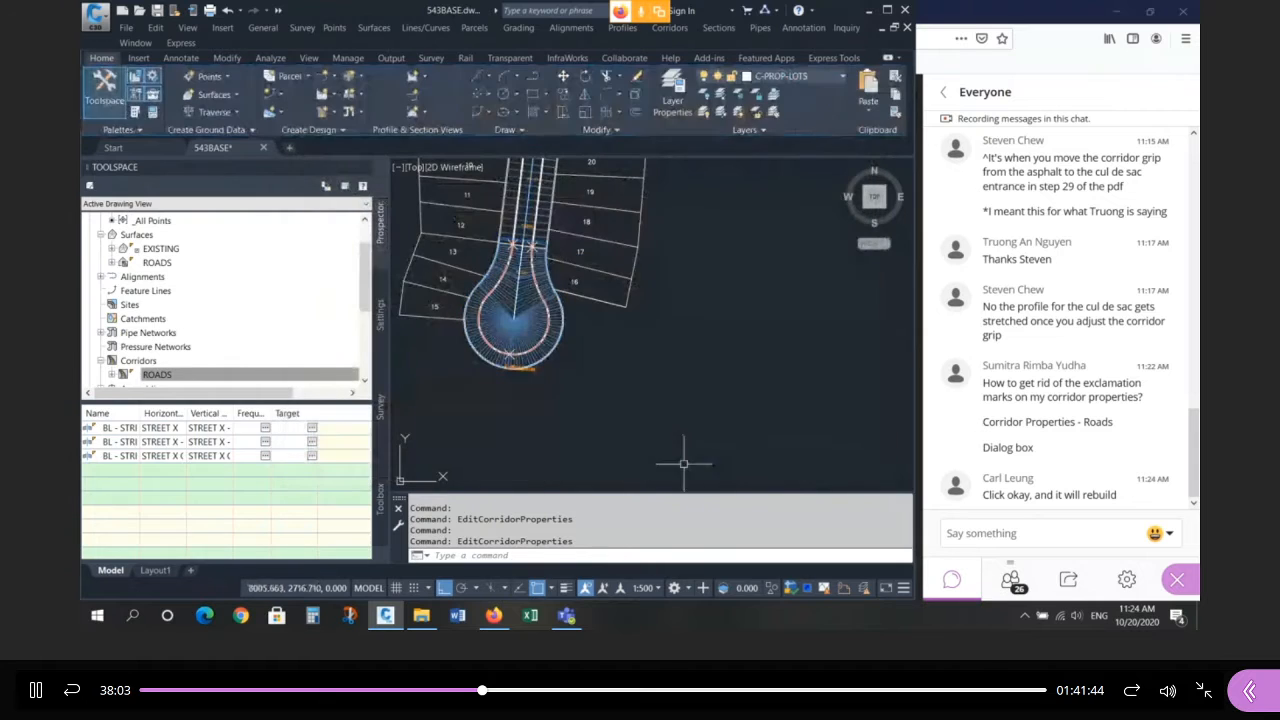
Open and accept the ROADS surface properties so the surface rebuilds.
{"action": "right_click", "coordinate": [153, 263]}
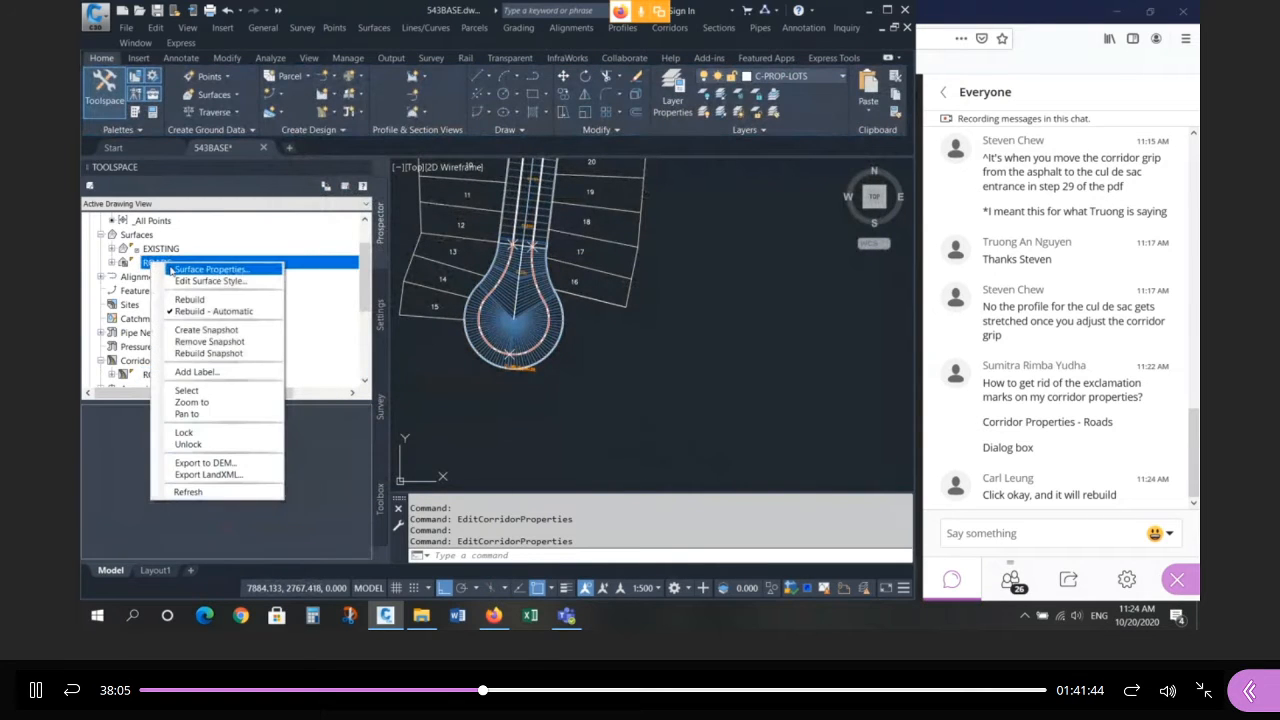
{"action": "left_click", "coordinate": [172, 269]}
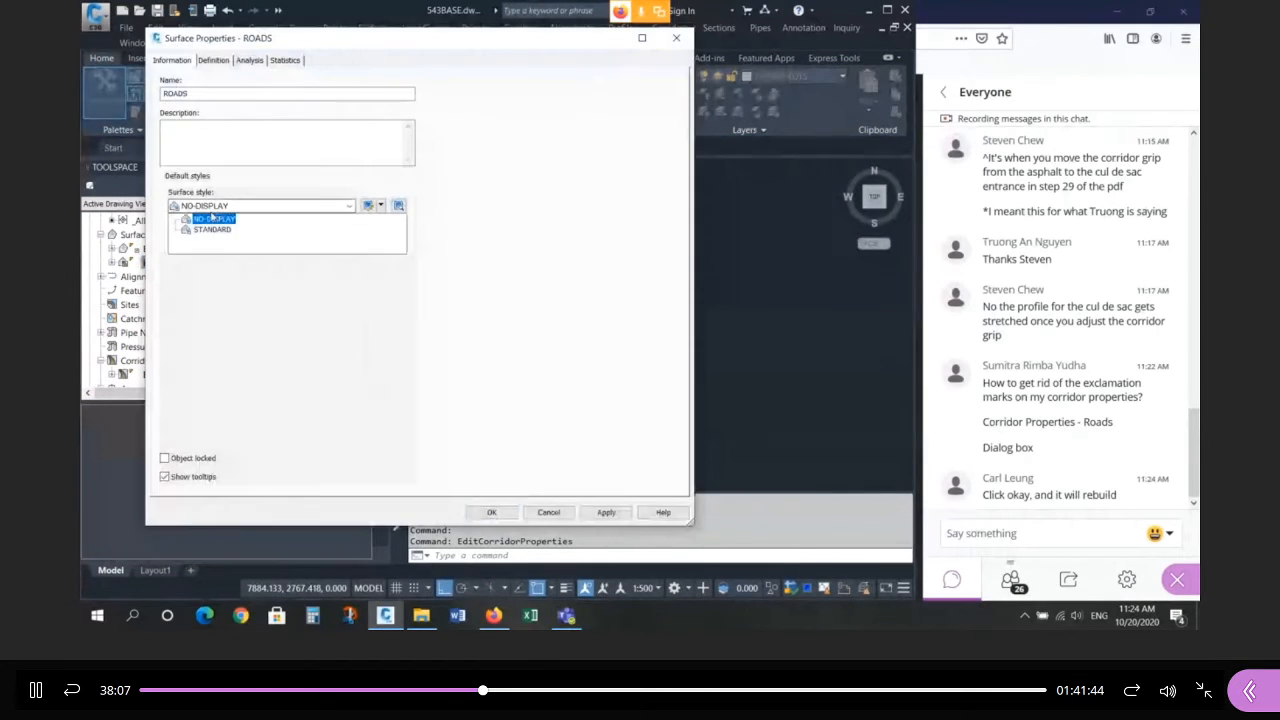
{"action": "left_click", "coordinate": [508, 515]}
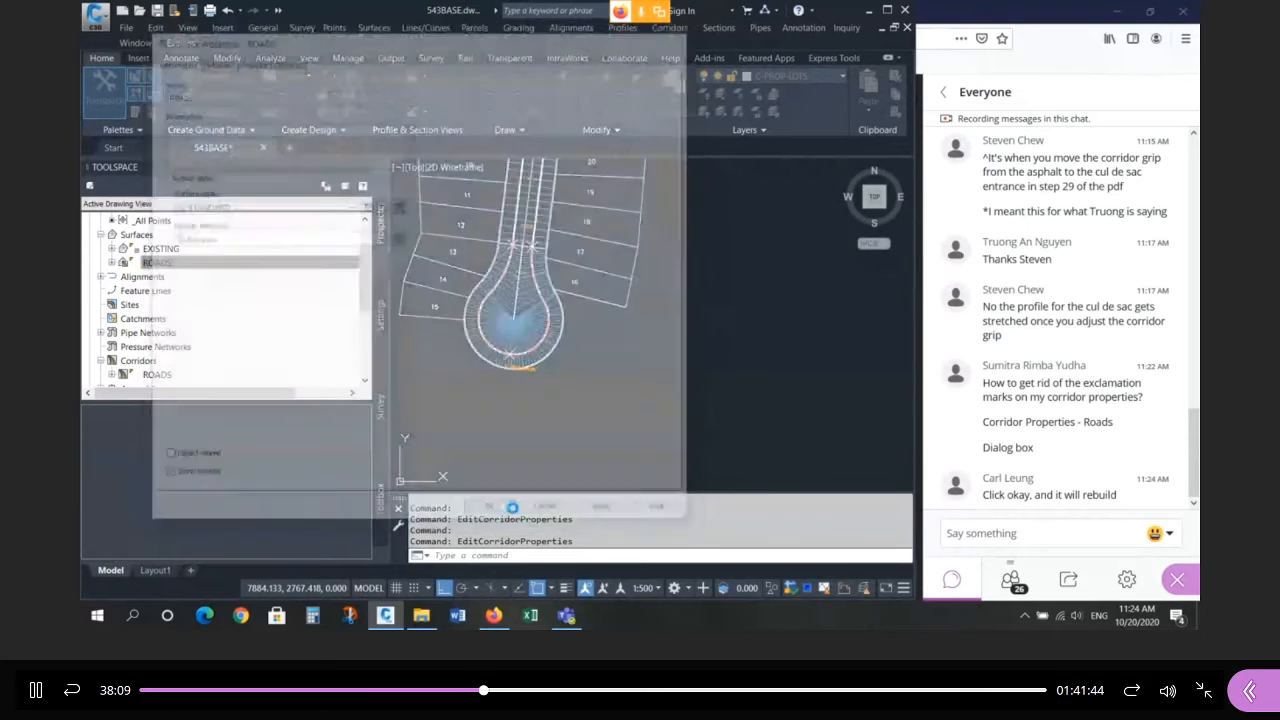
{"action": "right_click", "coordinate": [528, 292]}
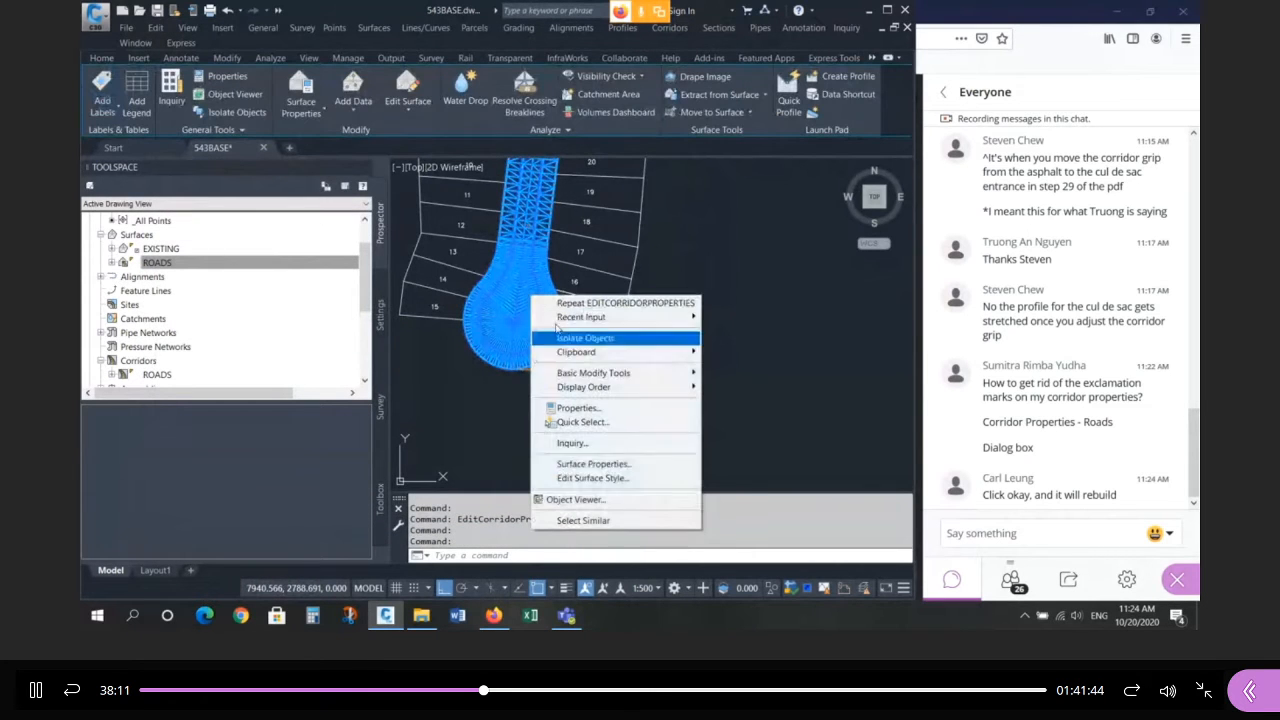
Preview the corridor in 3D, orbiting to see the ramps beneath the road.
{"action": "left_click", "coordinate": [590, 499]}
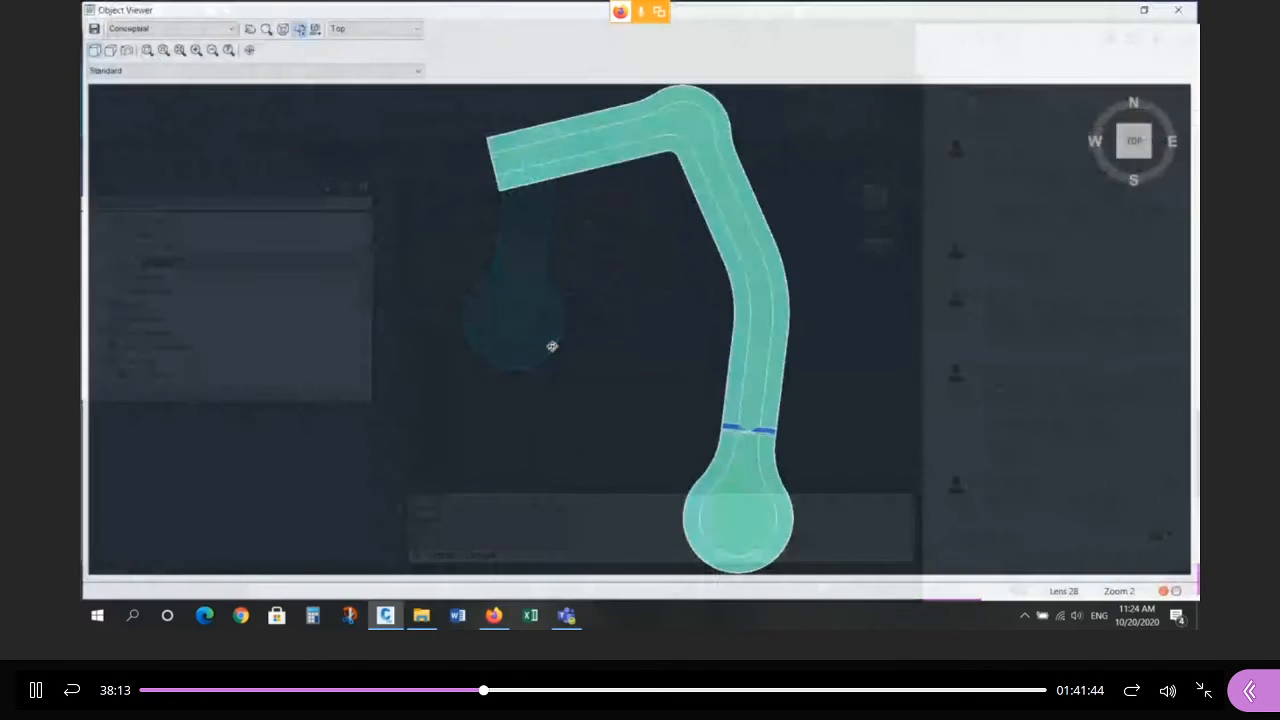
{"action": "left_click_drag", "start_coordinate": [551, 346], "coordinate": [746, 337]}
{"action": "left_click_drag", "start_coordinate": [585, 296], "coordinate": [716, 292]}
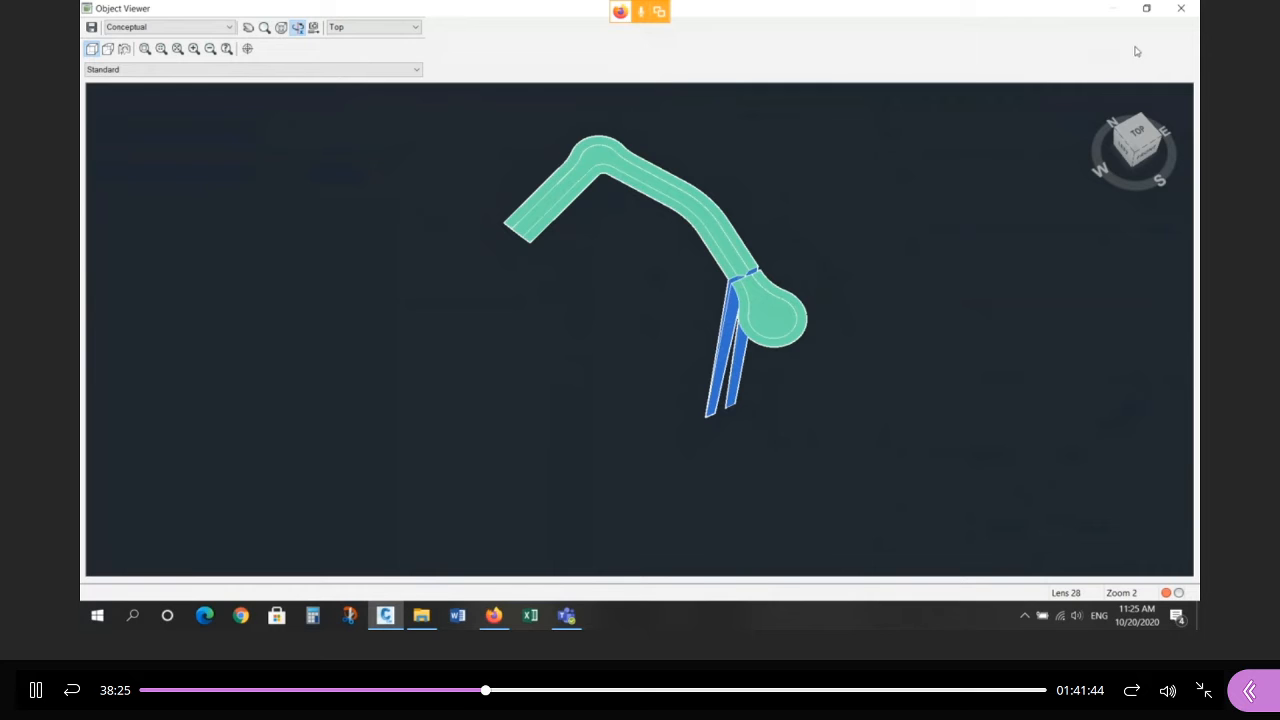
{"action": "key", "text": "Escape"}
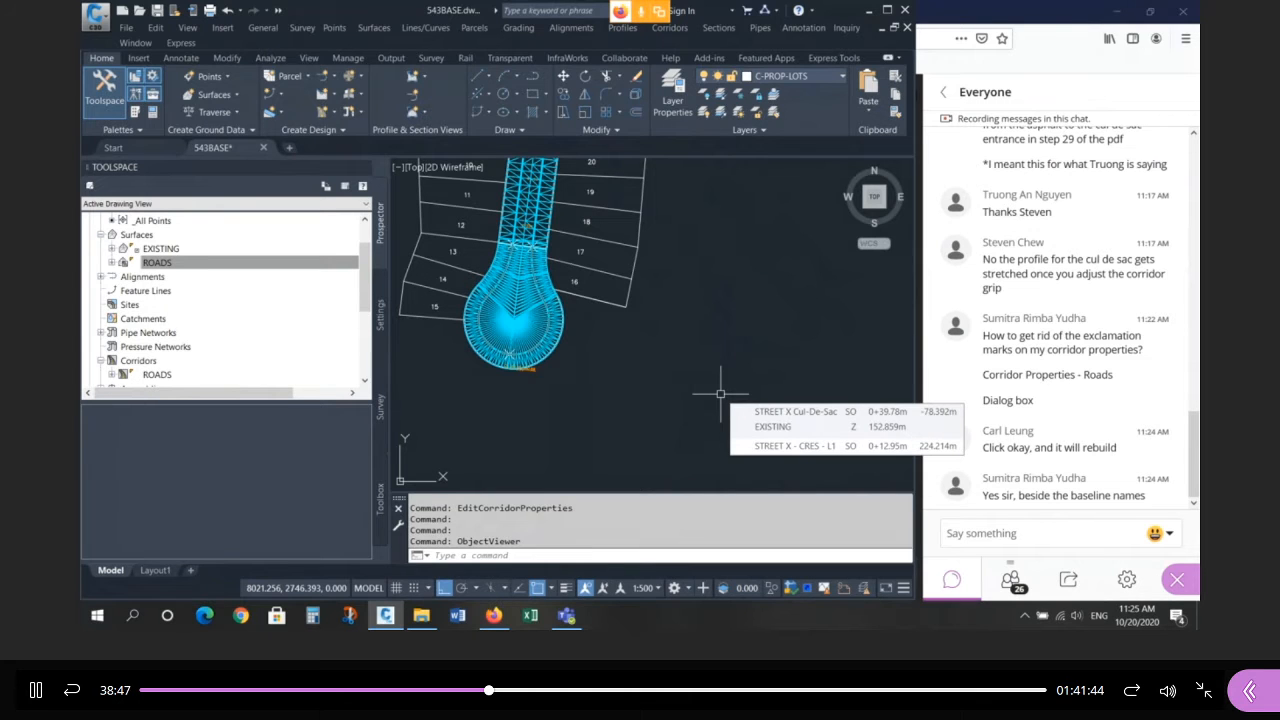
Change the ROADS surface style to NO-DISPLAY.
{"action": "left_click", "coordinate": [518, 302]}
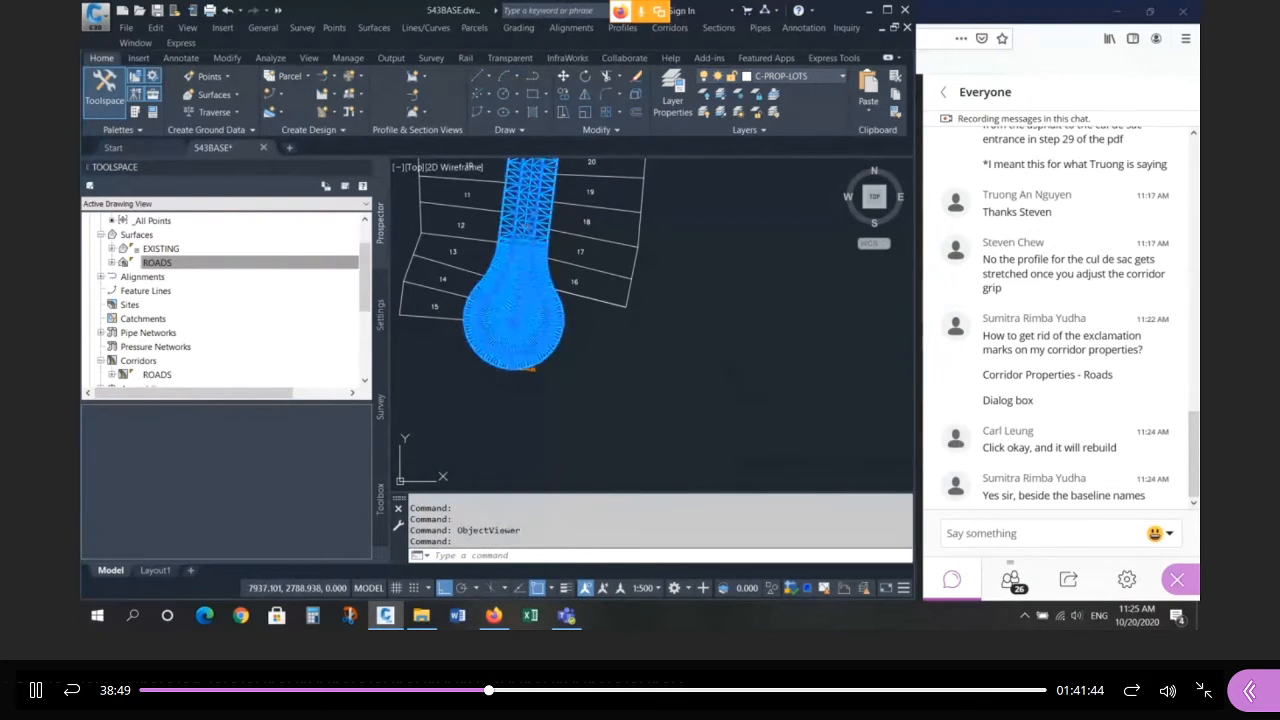
{"action": "right_click", "coordinate": [523, 296]}
{"action": "left_click", "coordinate": [590, 464]}
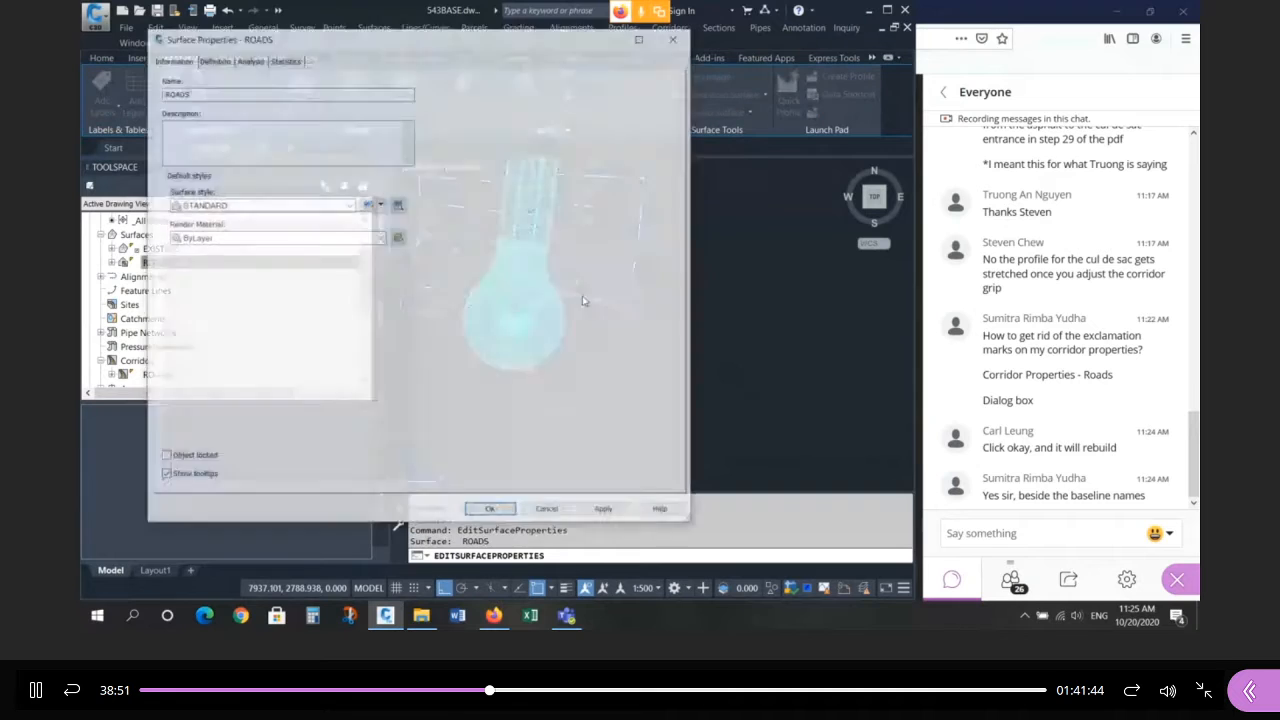
{"action": "left_click", "coordinate": [230, 205]}
{"action": "left_click", "coordinate": [213, 218]}
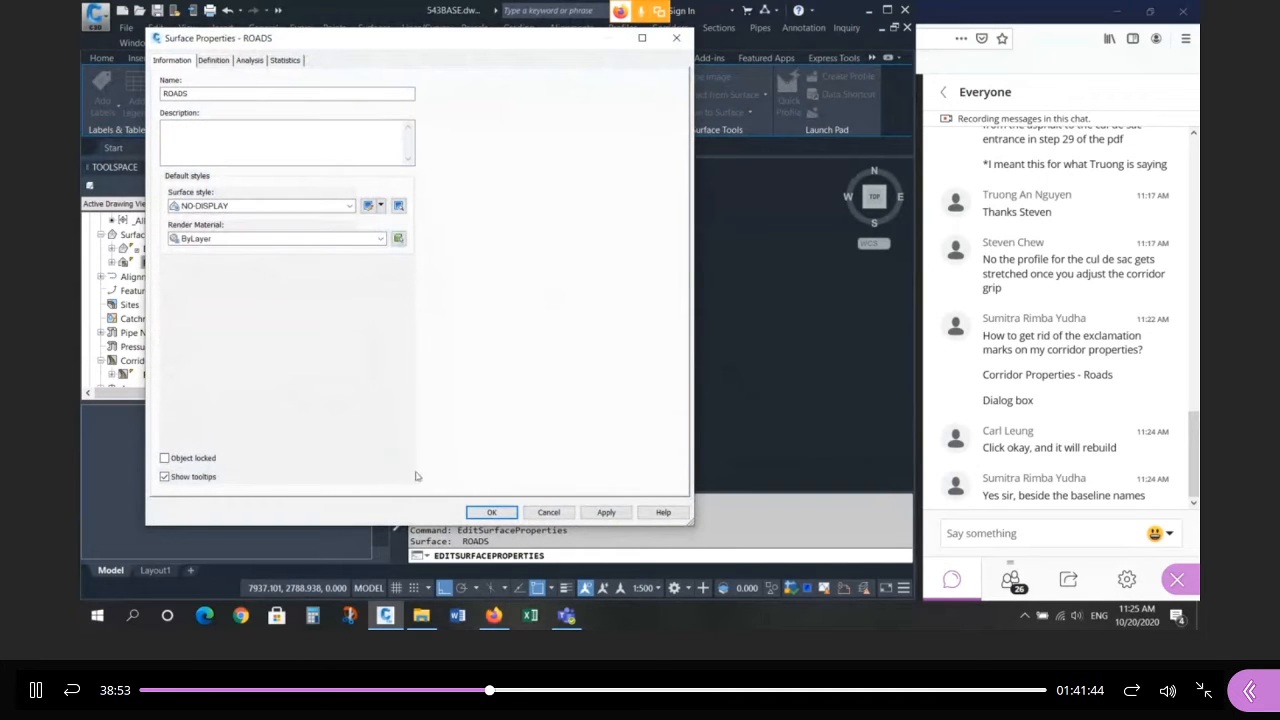
{"action": "left_click", "coordinate": [492, 512]}
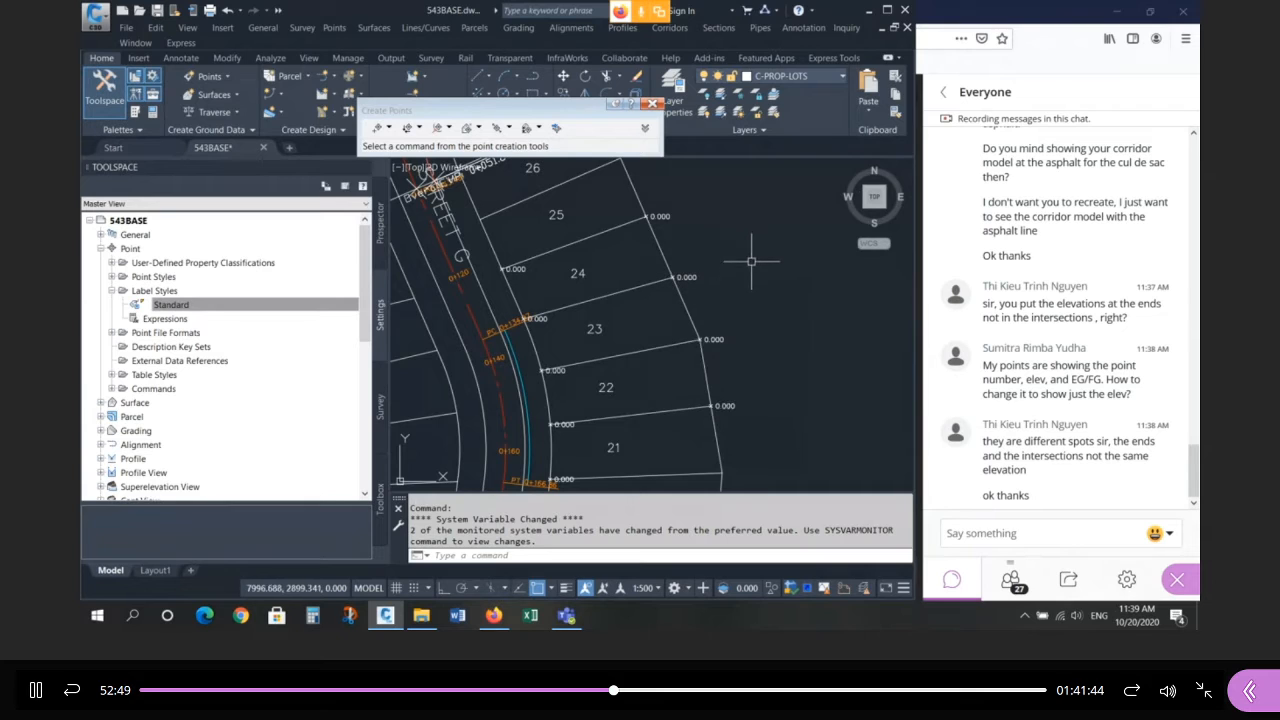
Select the four rear lot-corner COGO points beside lots 21–25.
{"action": "left_click", "coordinate": [624, 205]}
{"action": "left_click", "coordinate": [719, 301]}
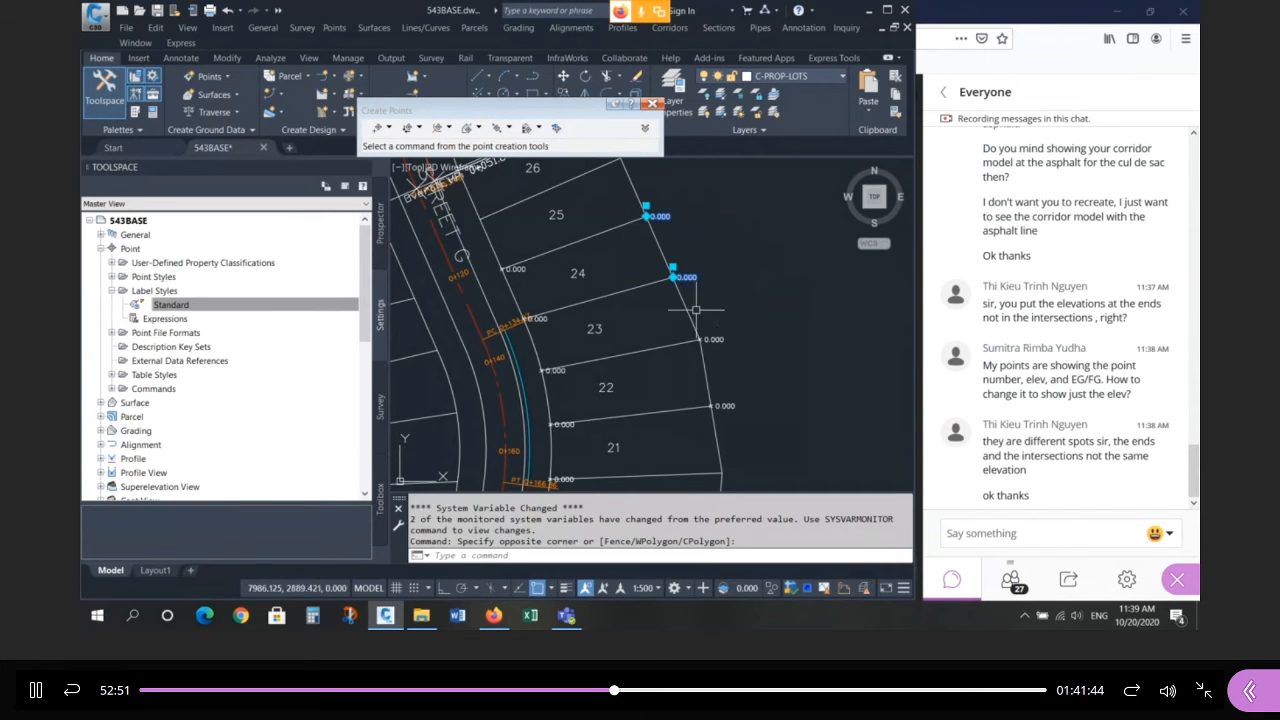
{"action": "left_click", "coordinate": [663, 312]}
{"action": "left_click", "coordinate": [735, 408]}
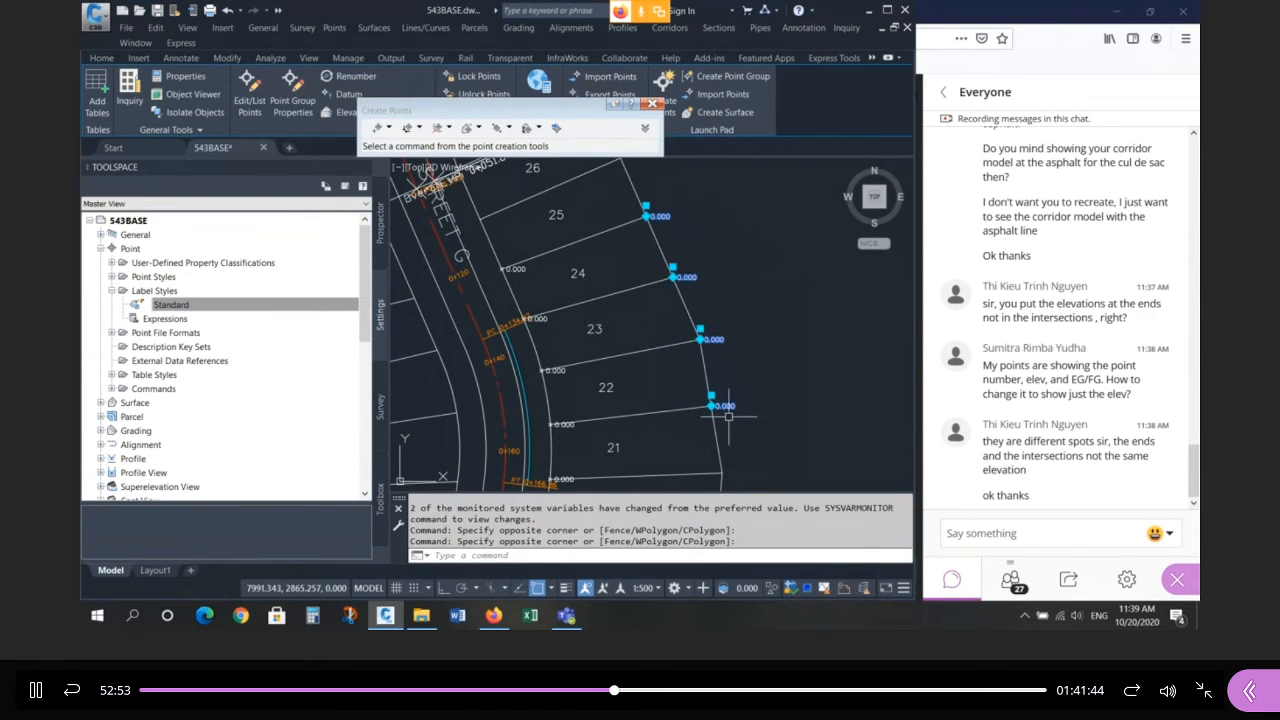
{"action": "left_click", "coordinate": [552, 370]}
{"action": "left_click", "coordinate": [537, 319]}
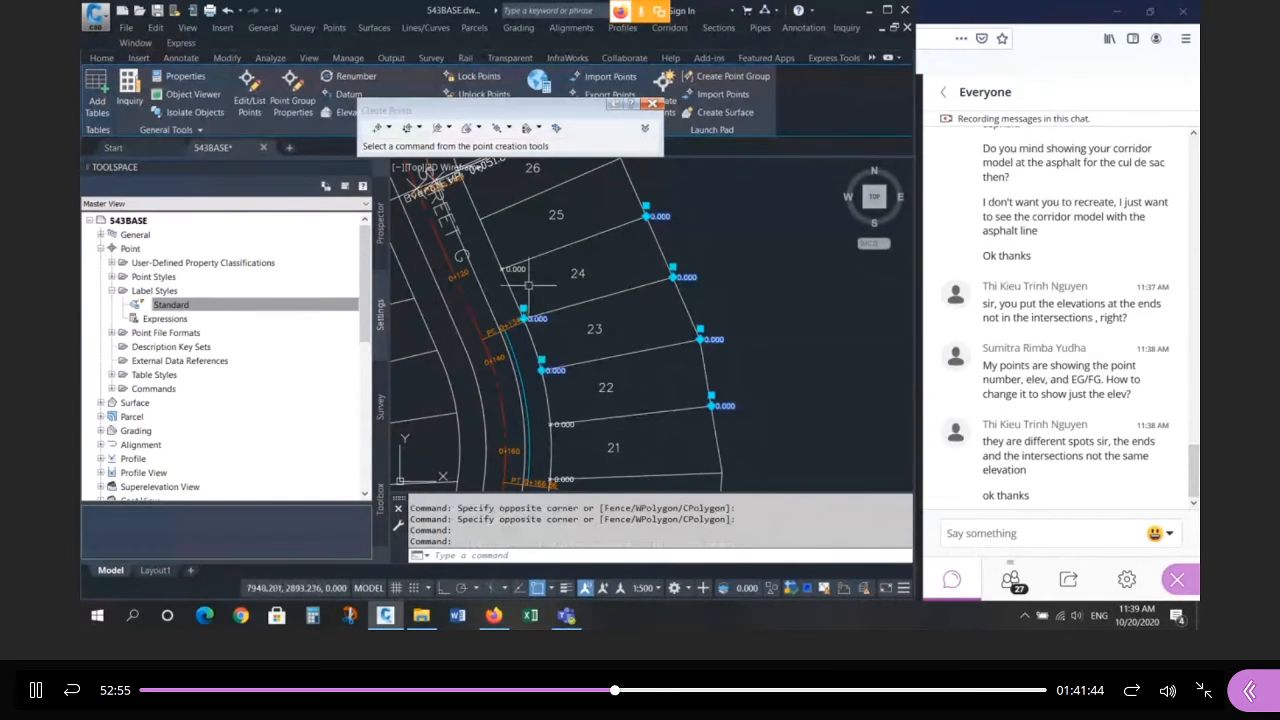
{"action": "key", "text": "Escape"}
{"action": "key", "text": "Escape"}
{"action": "key", "text": "Escape"}
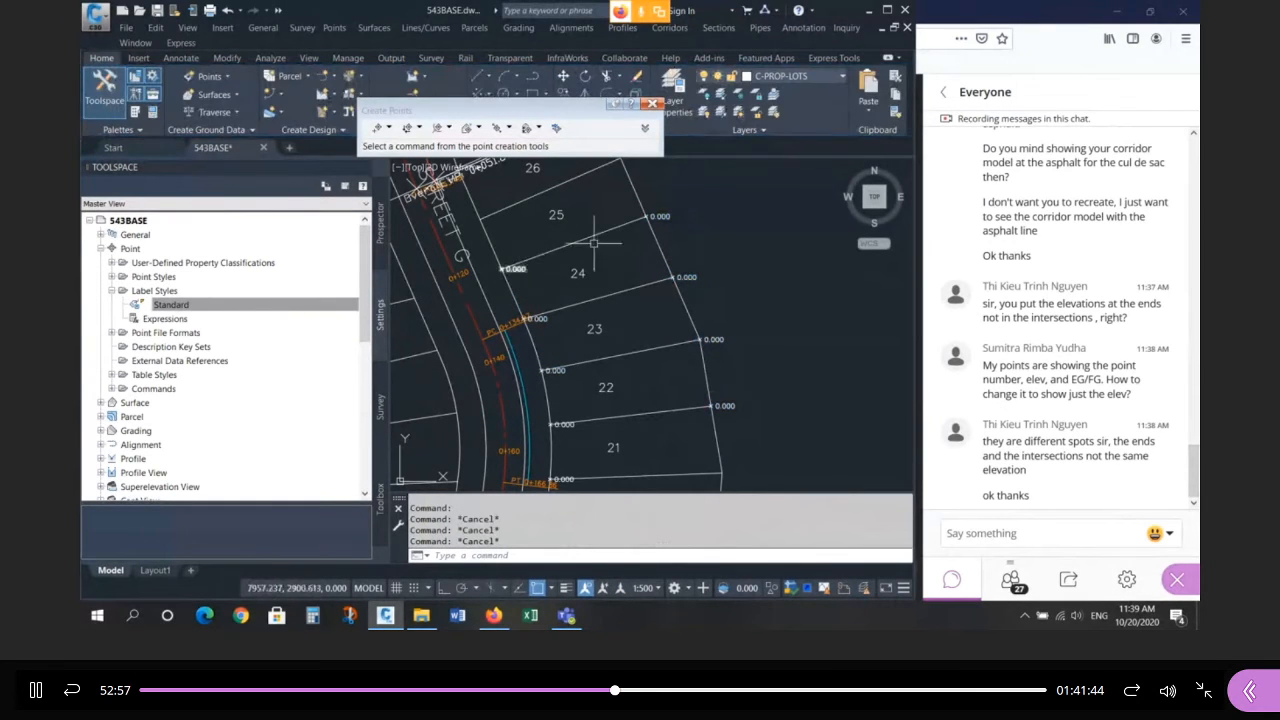
{"action": "left_click", "coordinate": [647, 213]}
{"action": "left_click", "coordinate": [672, 277]}
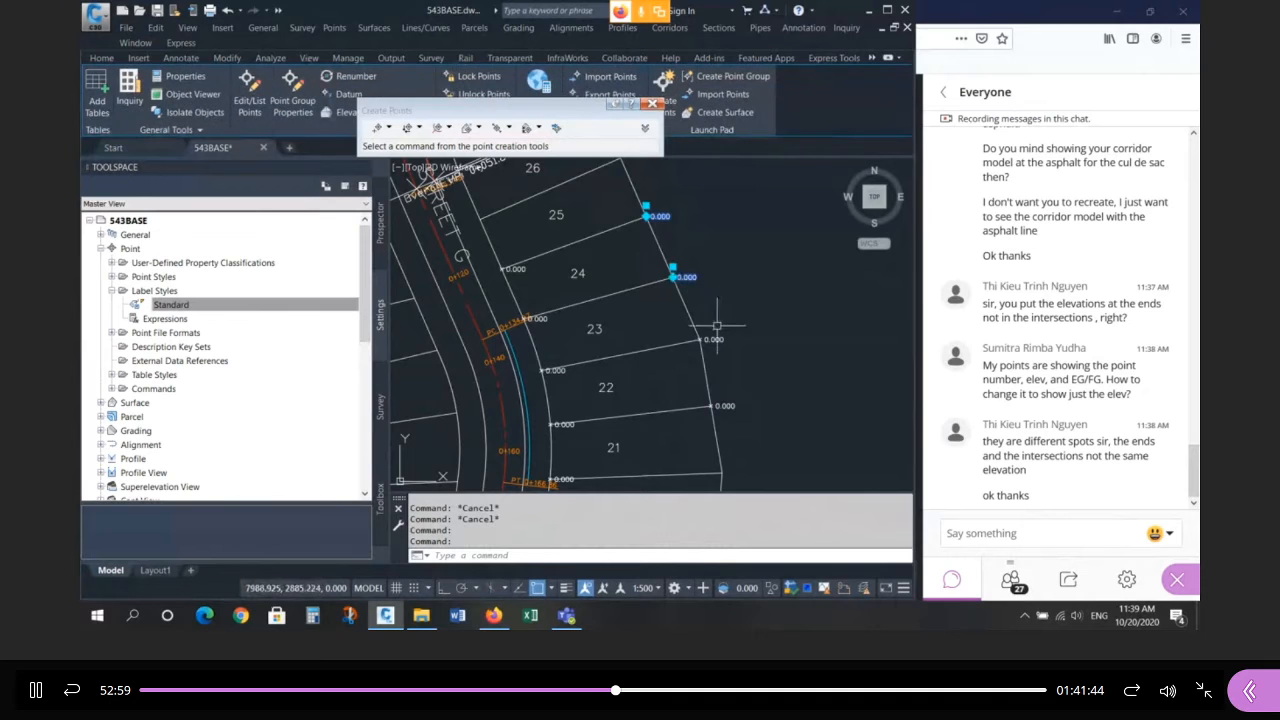
{"action": "left_click", "coordinate": [700, 339]}
{"action": "left_click", "coordinate": [721, 406]}
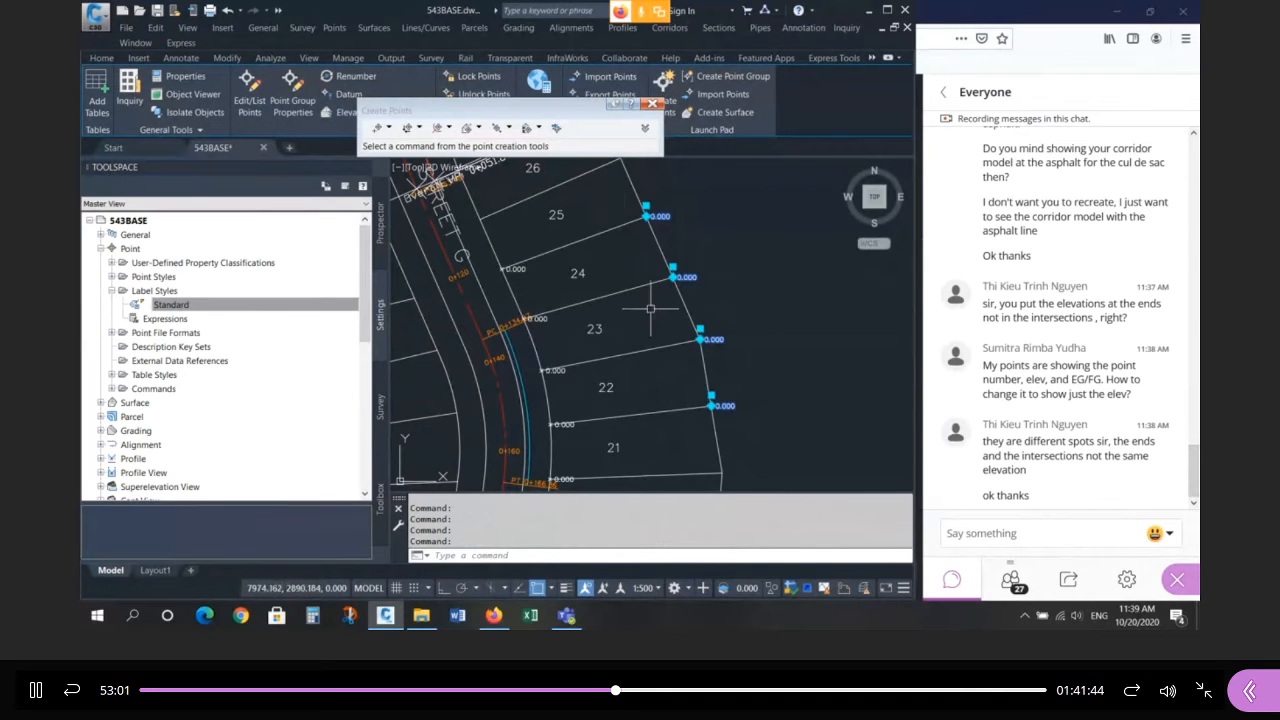
Change the selected points' raw description from FG to EG via Properties (CH).
{"action": "type", "text": "ch"}
{"action": "key", "text": "Return"}
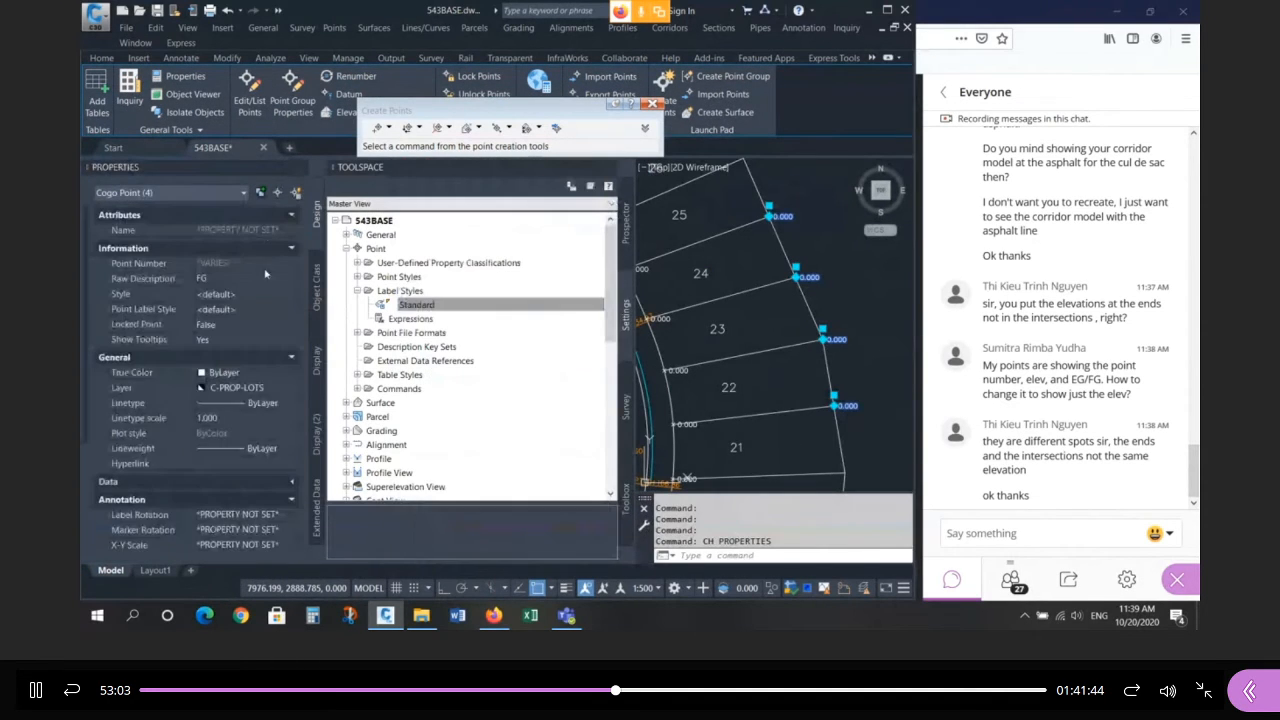
{"action": "left_click", "coordinate": [183, 280]}
{"action": "type", "text": "eg"}
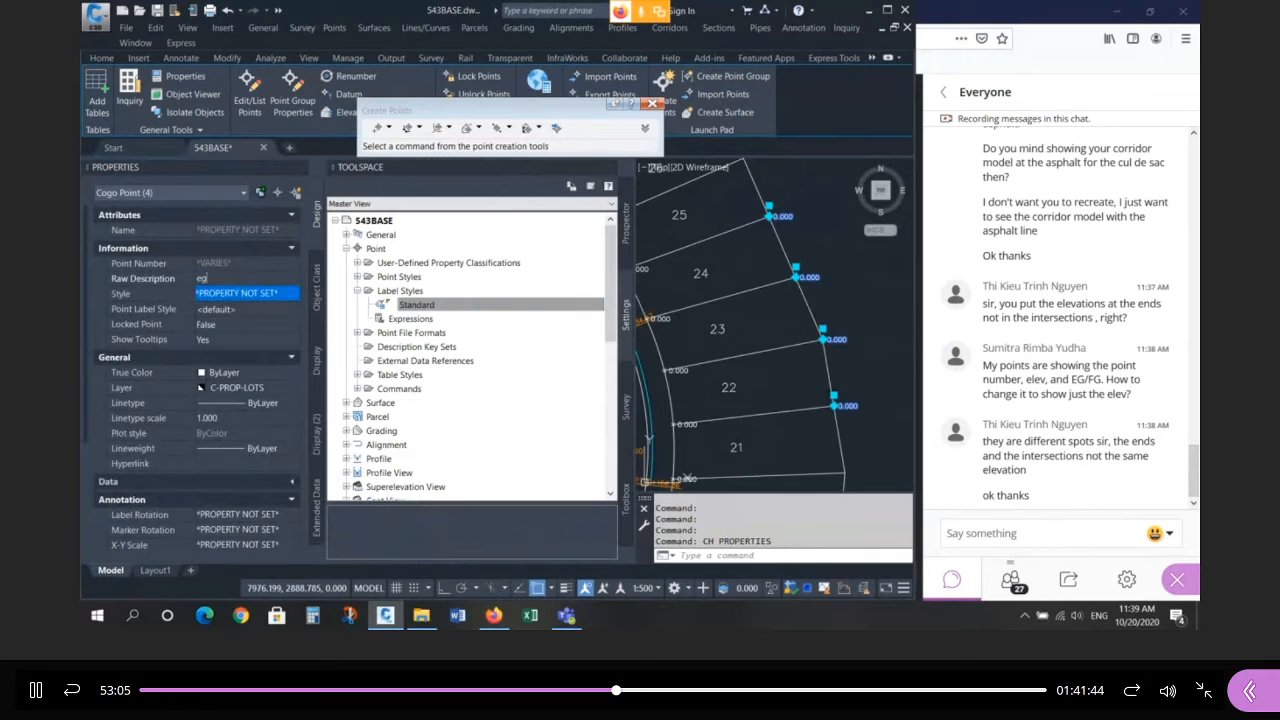
{"action": "key", "text": "Return"}
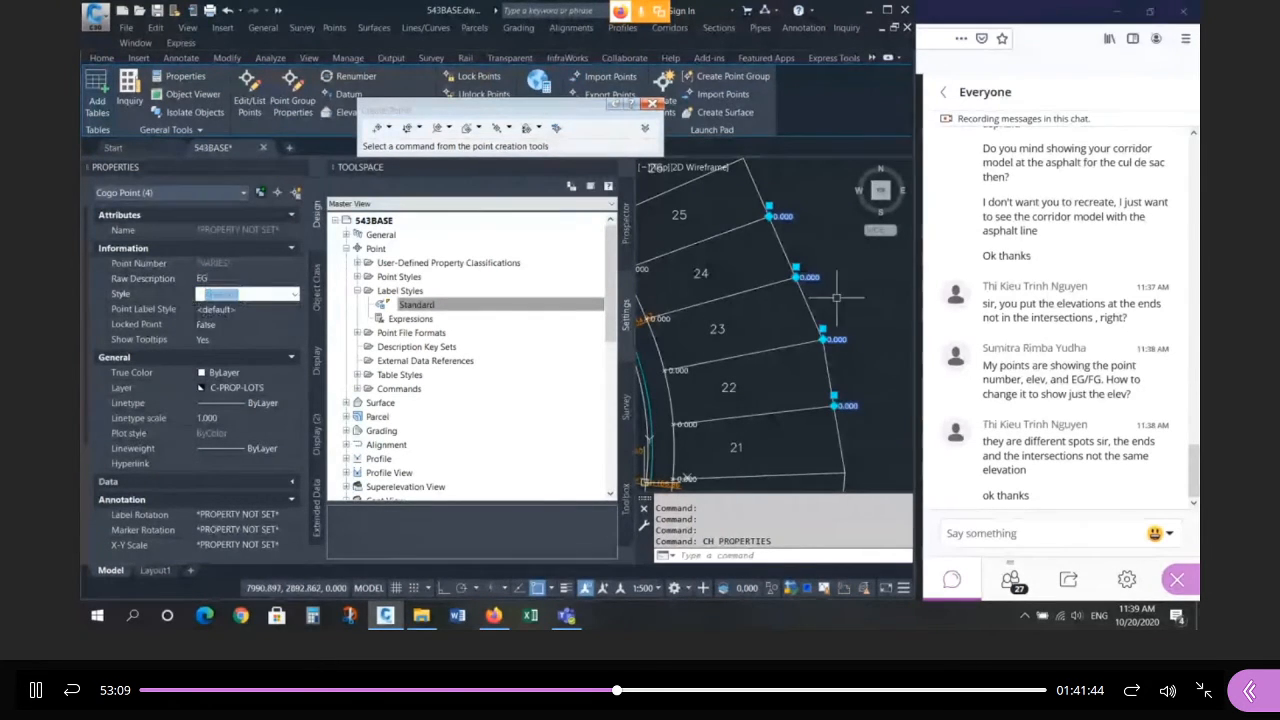
{"action": "key", "text": "Escape"}
Pan right and inspect COGO point 459.
{"action": "middle_click_drag", "start_coordinate": [663, 314], "coordinate": [850, 314]}
{"action": "left_click", "coordinate": [818, 269]}
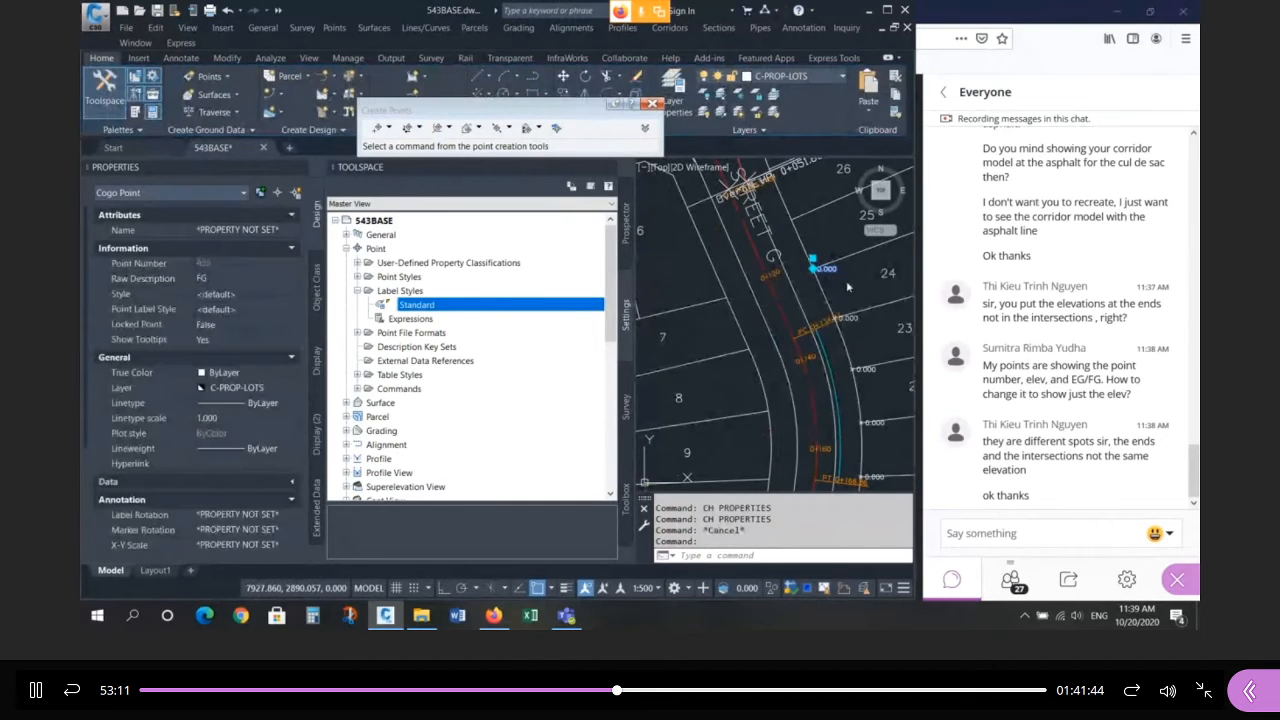
{"action": "scroll", "coordinate": [711, 271], "scroll_direction": "down", "scroll_amount": 4}
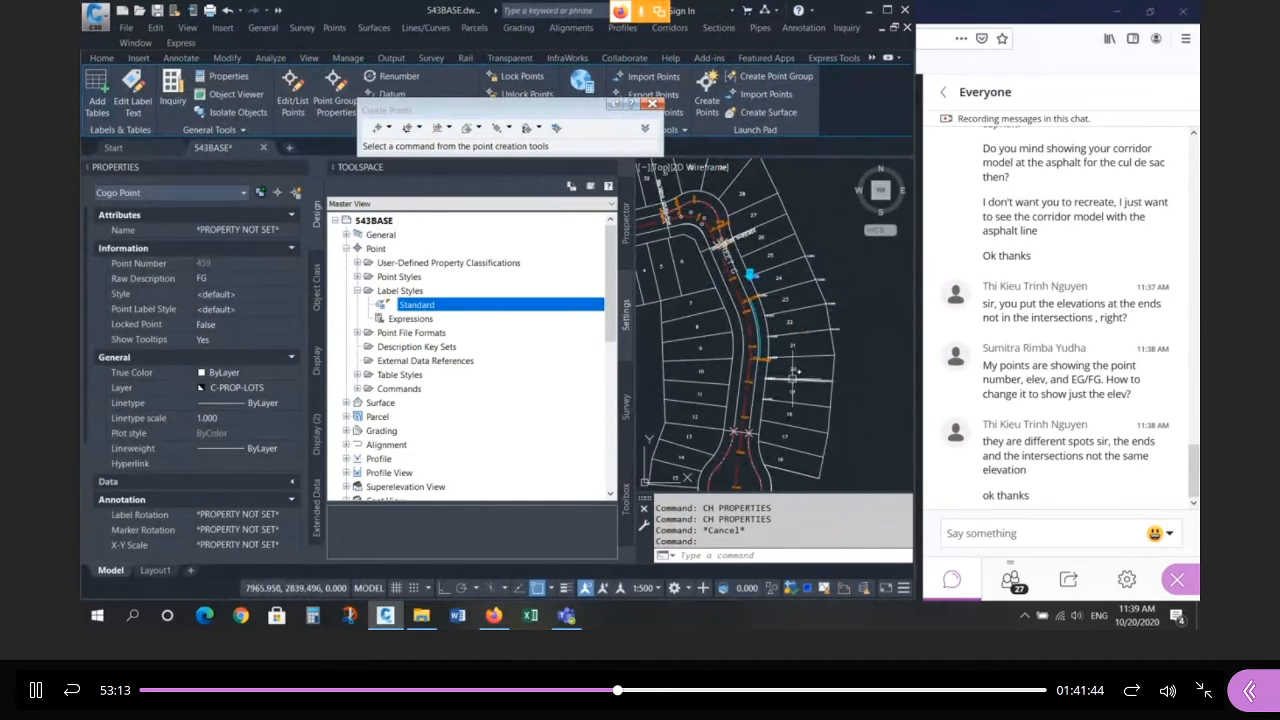
{"action": "key", "text": "Escape"}
{"action": "key", "text": "Escape"}
{"action": "scroll", "coordinate": [797, 296], "scroll_direction": "up", "scroll_amount": 2}
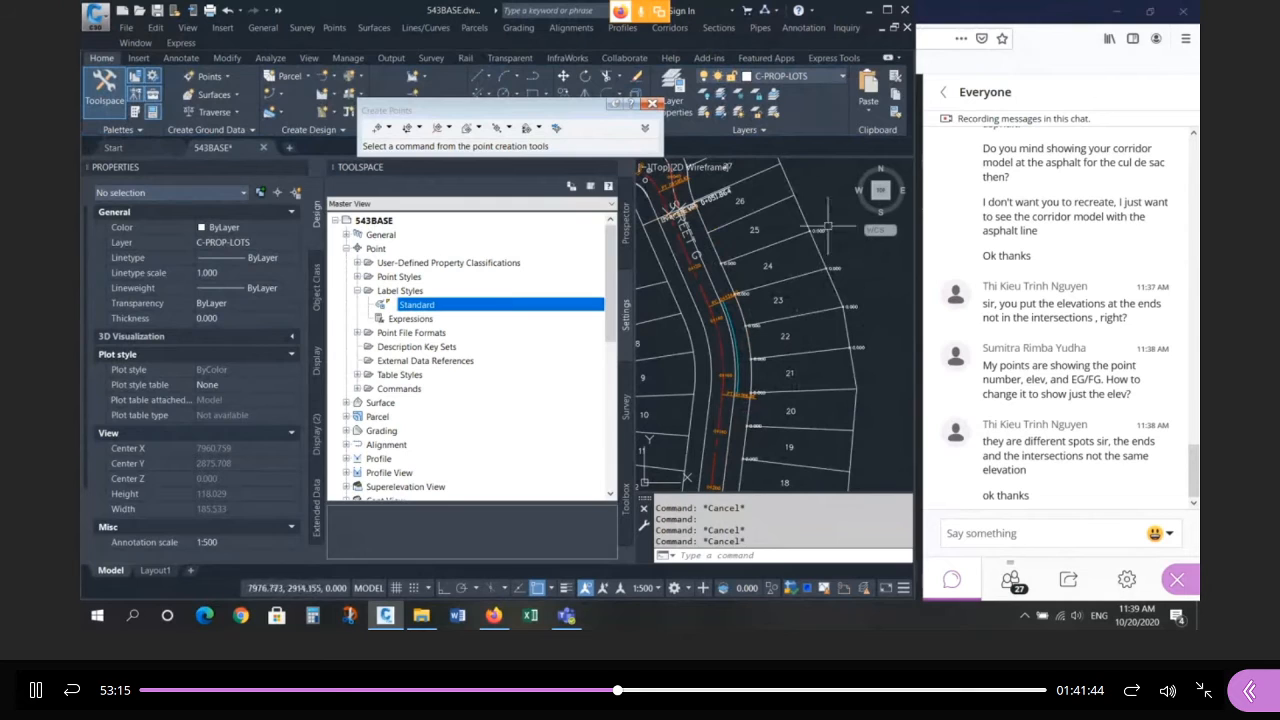
Start ERASE and window-select two groups of unwanted objects east of the road.
{"action": "type", "text": "E"}
{"action": "key", "text": "Return"}
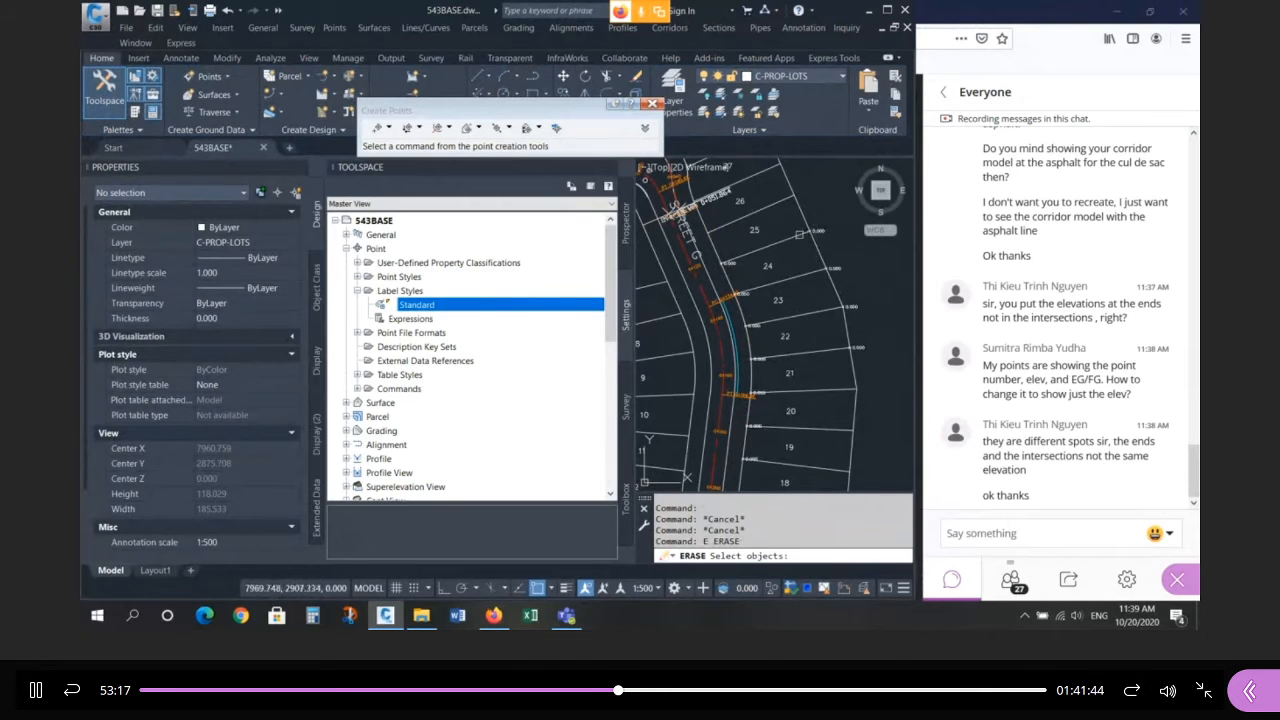
{"action": "left_click", "coordinate": [789, 216]}
{"action": "left_click", "coordinate": [855, 277]}
{"action": "left_click", "coordinate": [826, 292]}
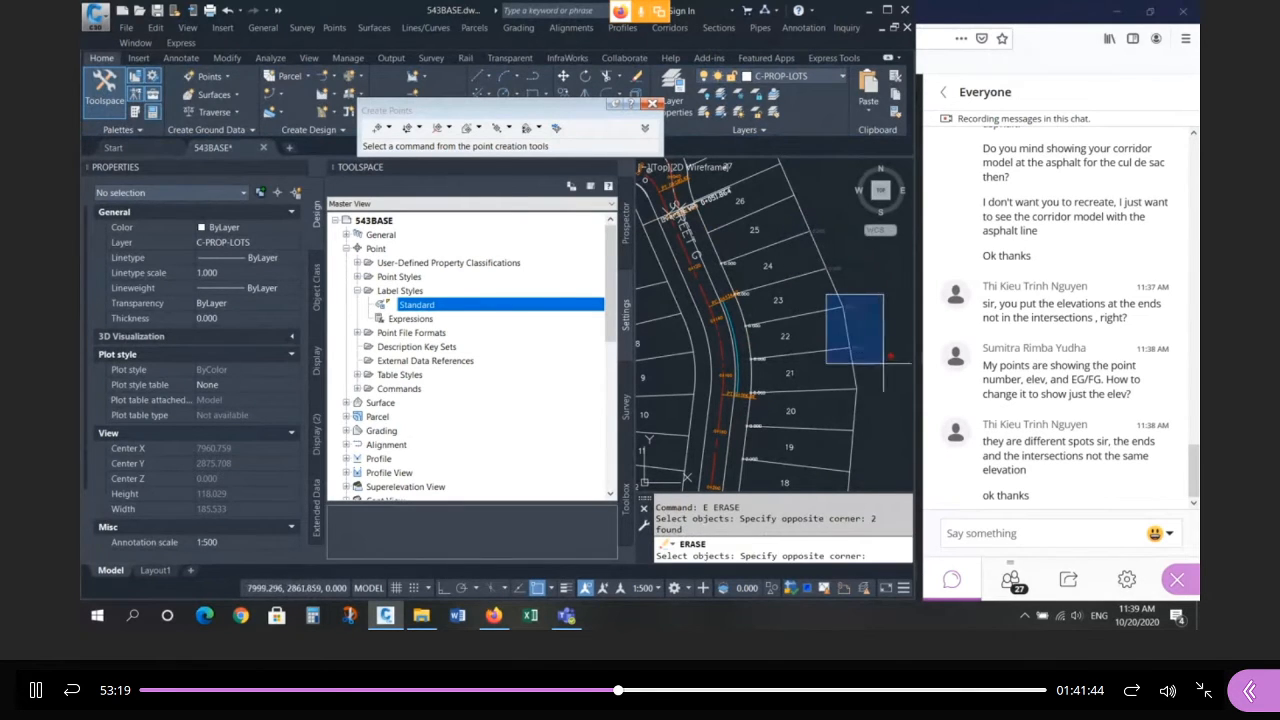
{"action": "left_click", "coordinate": [908, 388]}
Pick the remaining stray objects and point labels and delete all eleven.
{"action": "left_click", "coordinate": [736, 266]}
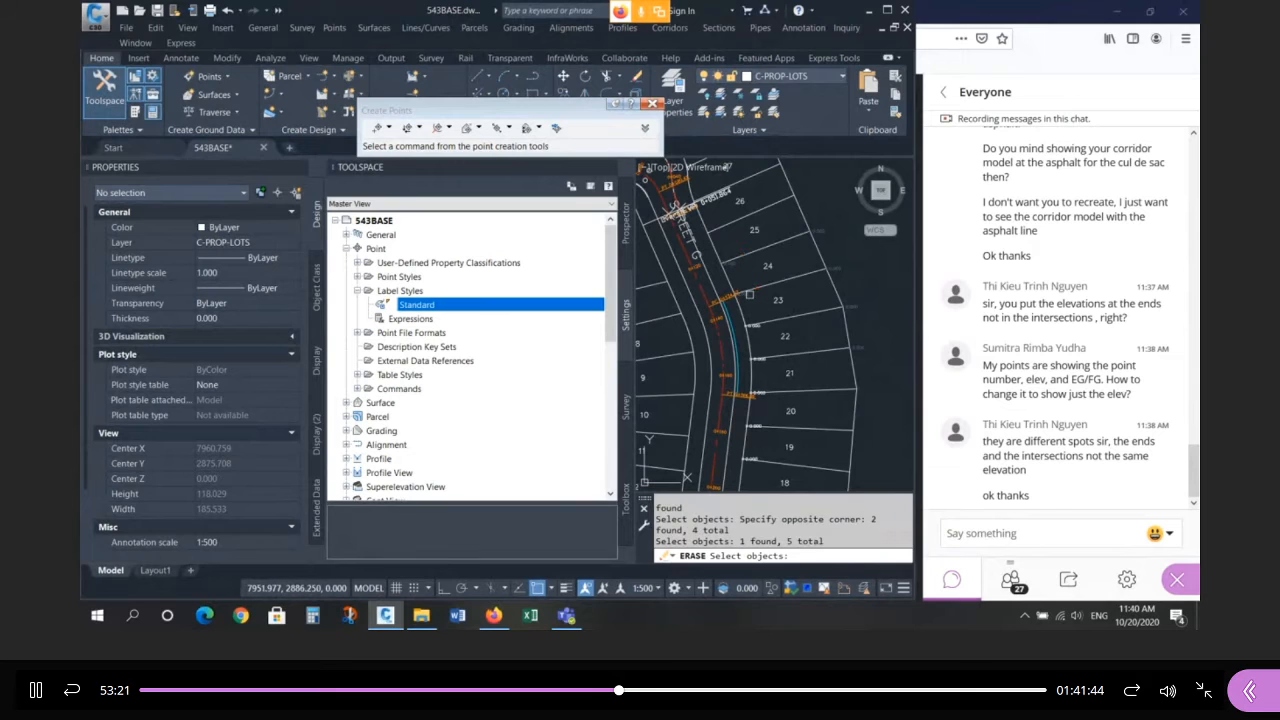
{"action": "left_click", "coordinate": [744, 294]}
{"action": "left_click", "coordinate": [761, 330]}
{"action": "left_click", "coordinate": [761, 358]}
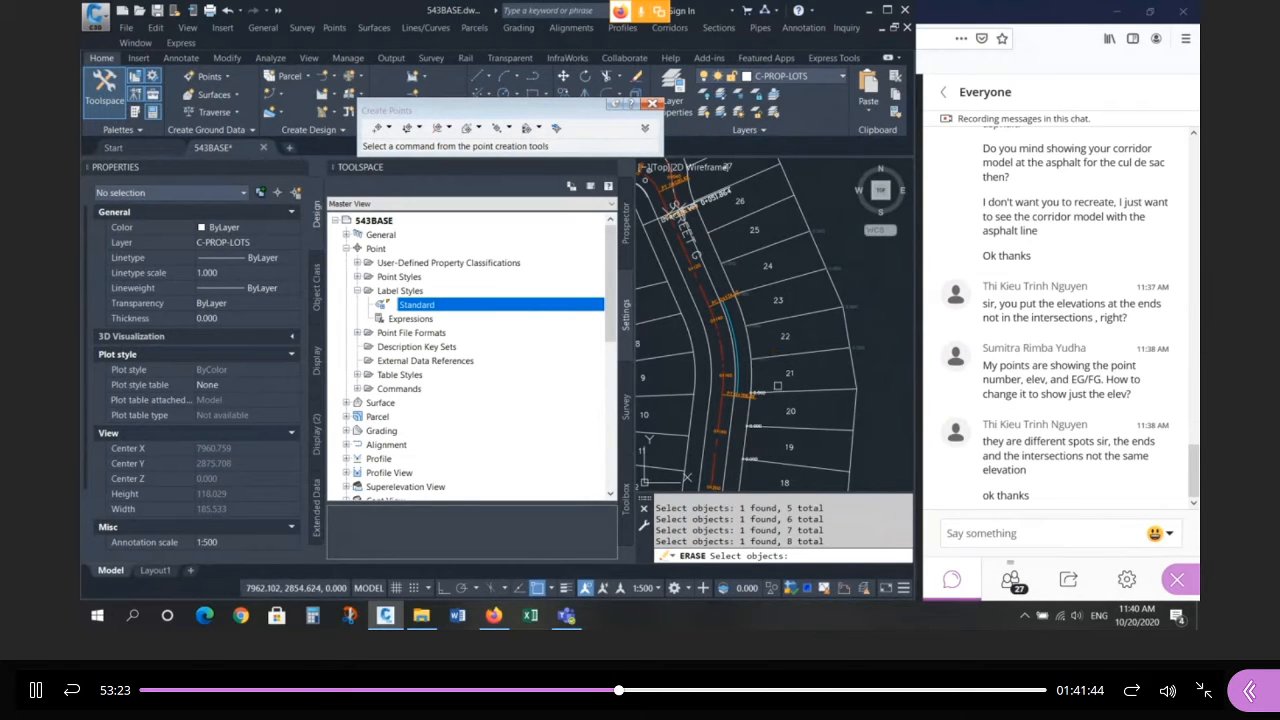
{"action": "left_click", "coordinate": [763, 395]}
{"action": "left_click", "coordinate": [755, 430]}
{"action": "left_click", "coordinate": [756, 429]}
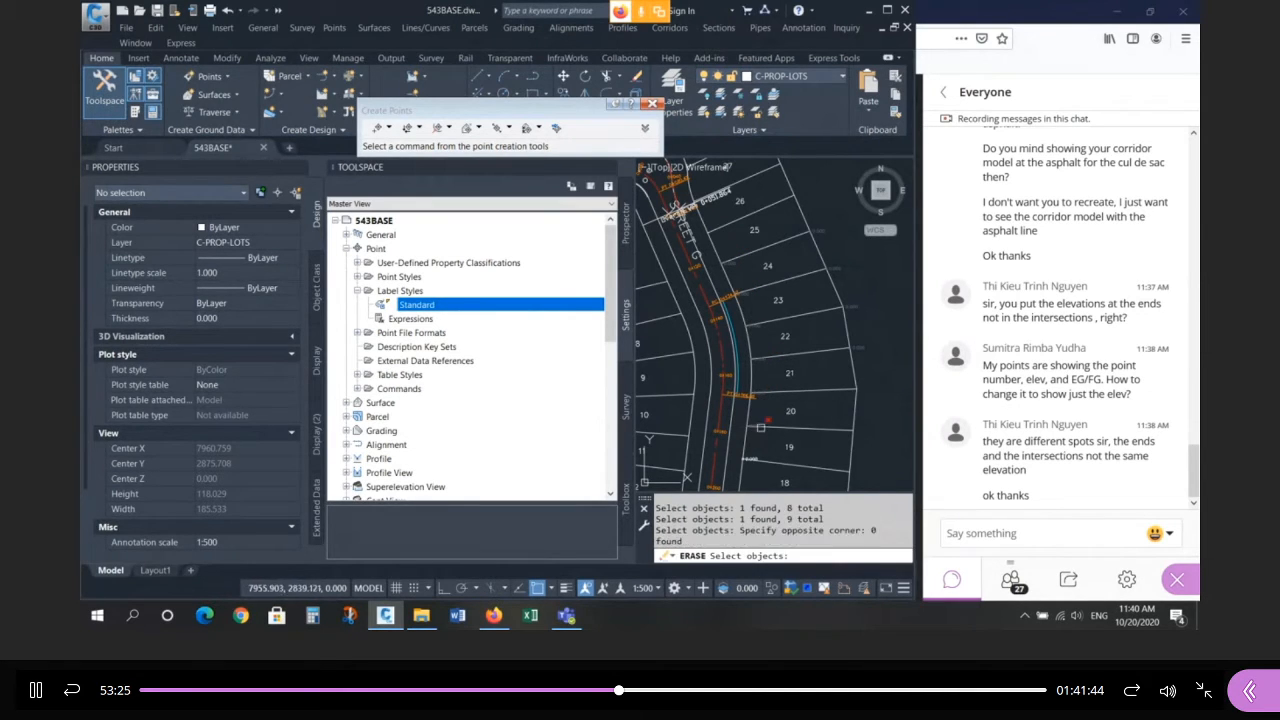
{"action": "left_click", "coordinate": [757, 427]}
{"action": "left_click", "coordinate": [752, 458]}
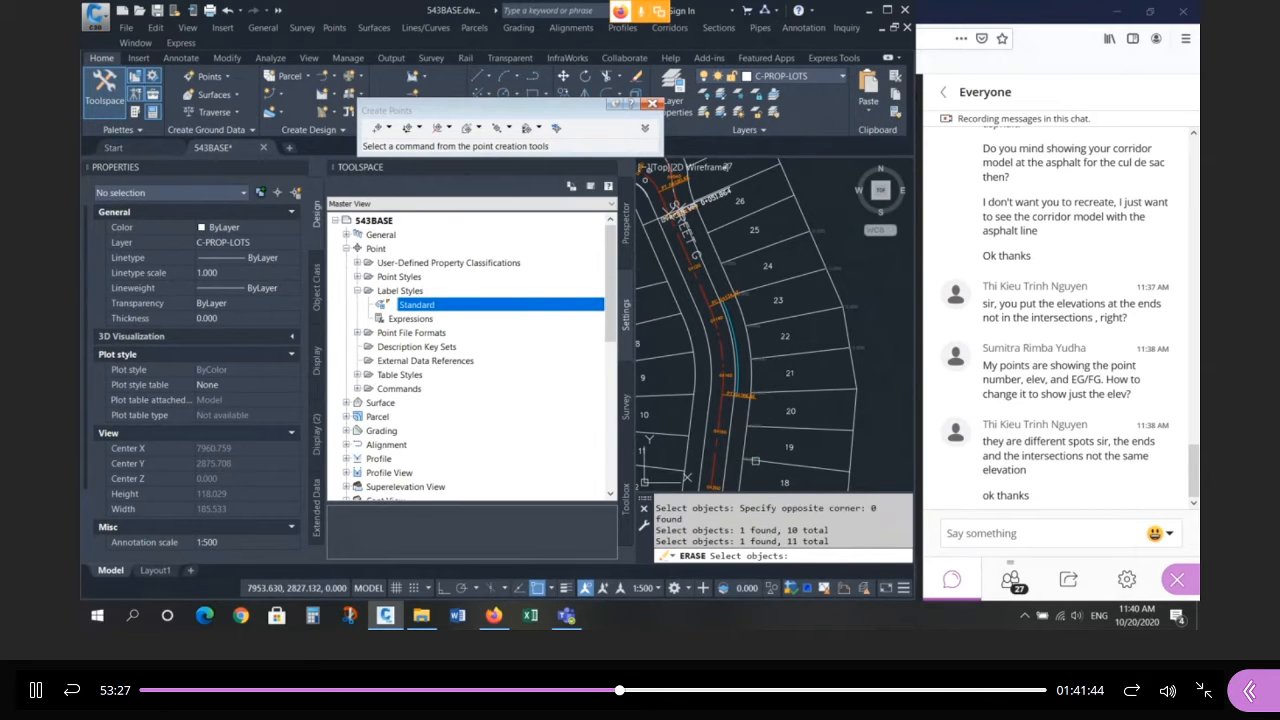
{"action": "key", "text": "Return"}
{"action": "scroll", "coordinate": [754, 353], "scroll_direction": "down", "scroll_amount": 2}
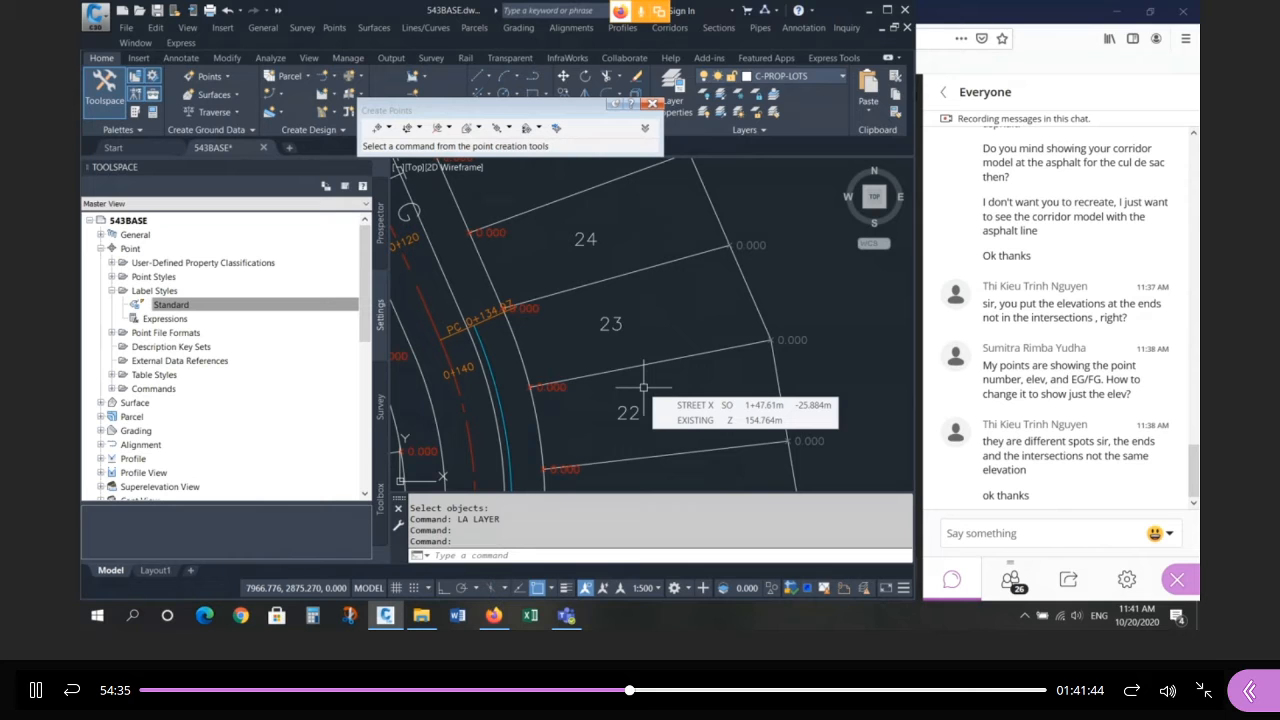
Select the COGO point at the lot 23/24 corner and all similar points.
{"action": "scroll", "coordinate": [795, 298], "scroll_direction": "down", "scroll_amount": 5}
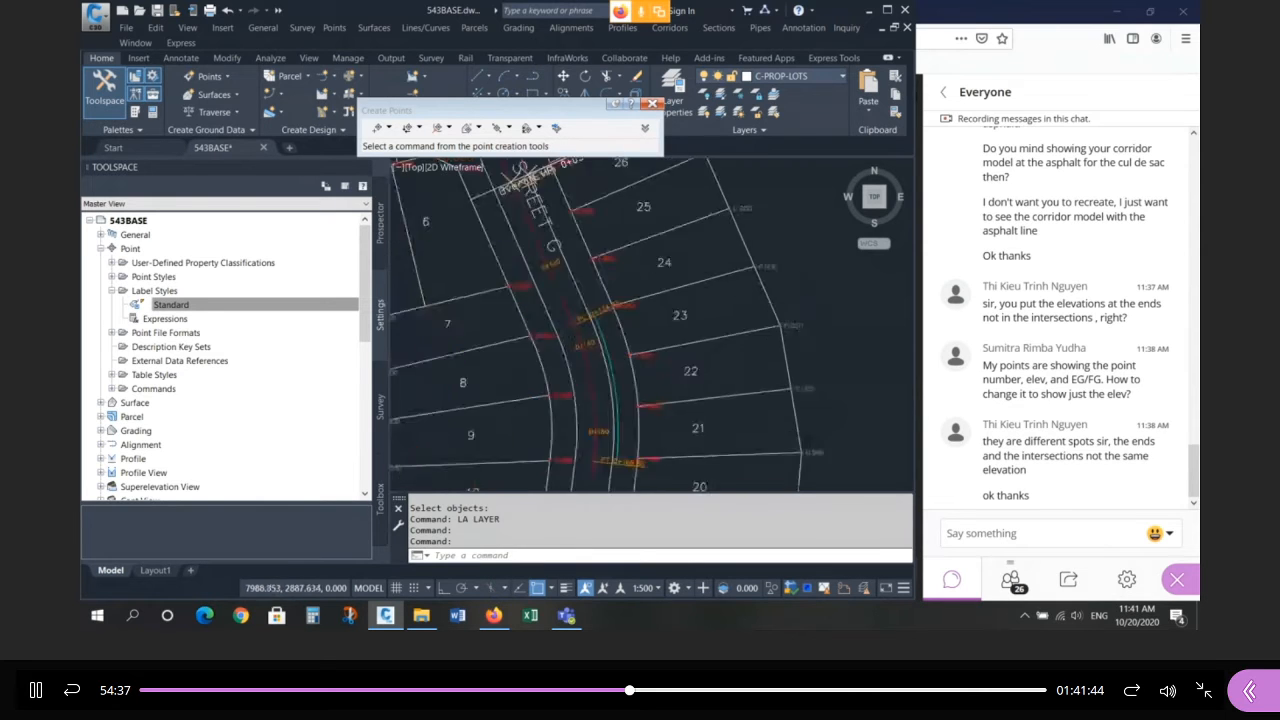
{"action": "scroll", "coordinate": [780, 295], "scroll_direction": "up", "scroll_amount": 5}
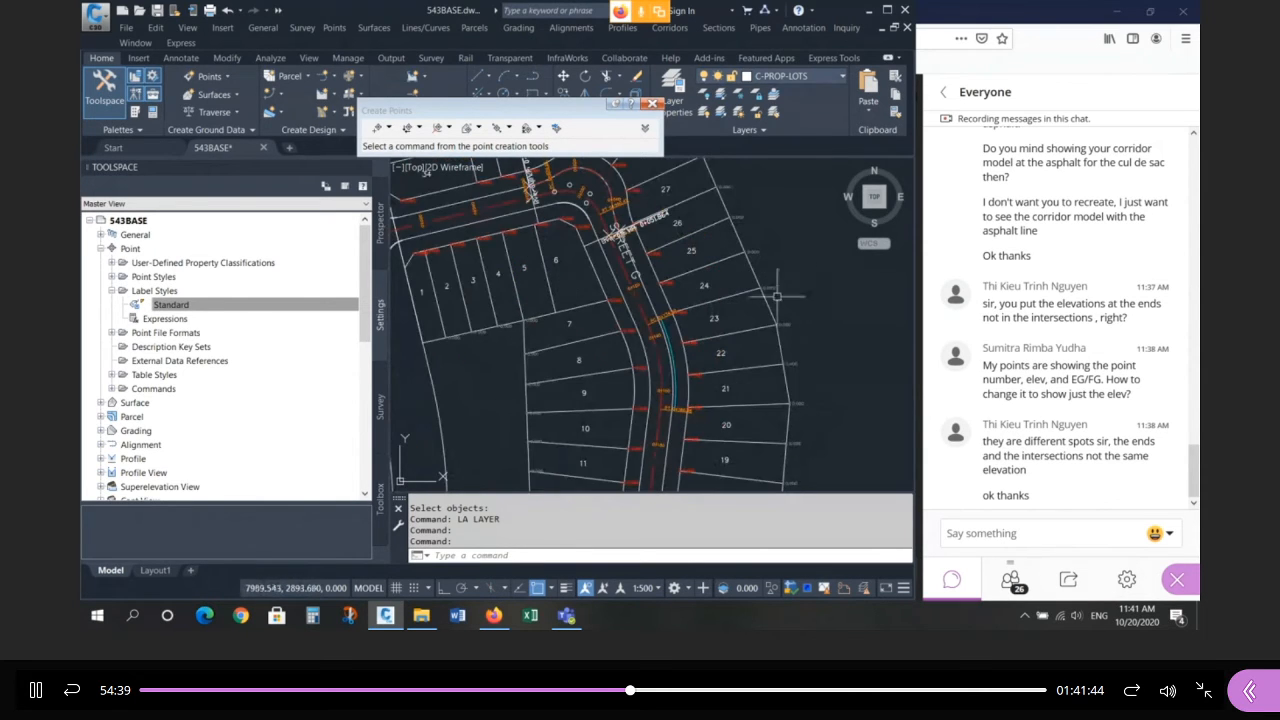
{"action": "left_click", "coordinate": [605, 288]}
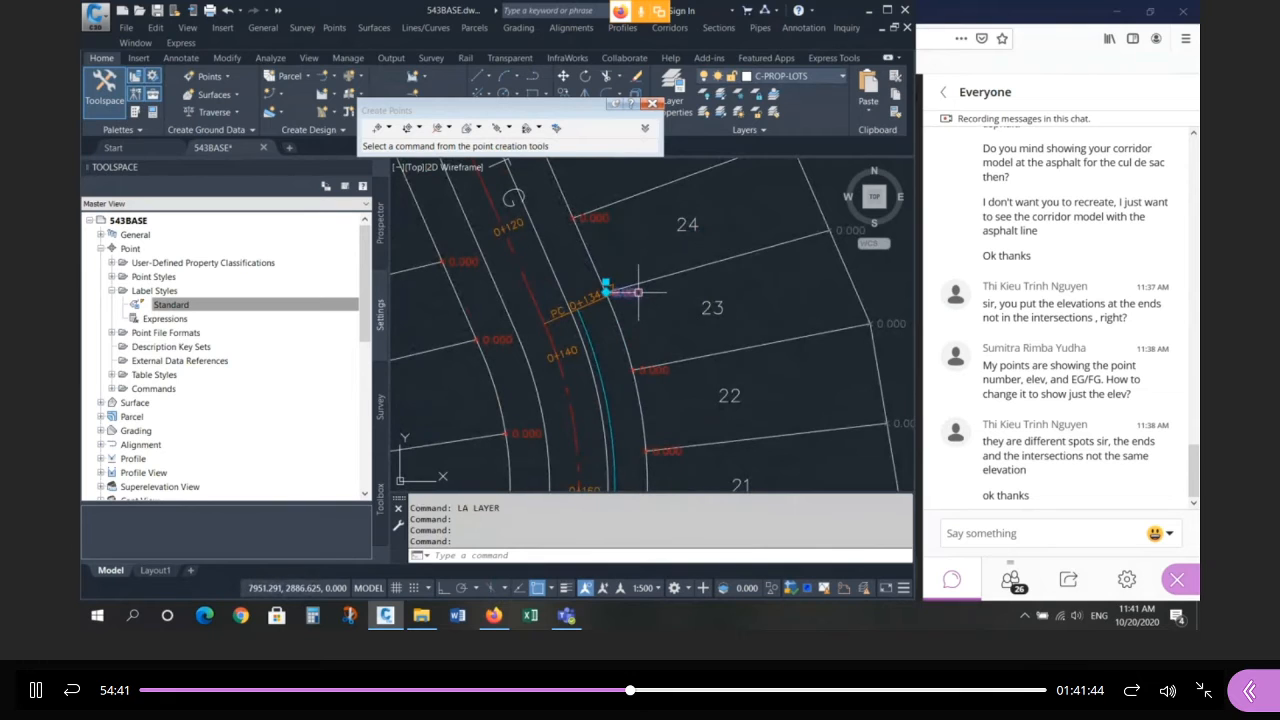
{"action": "right_click", "coordinate": [677, 306]}
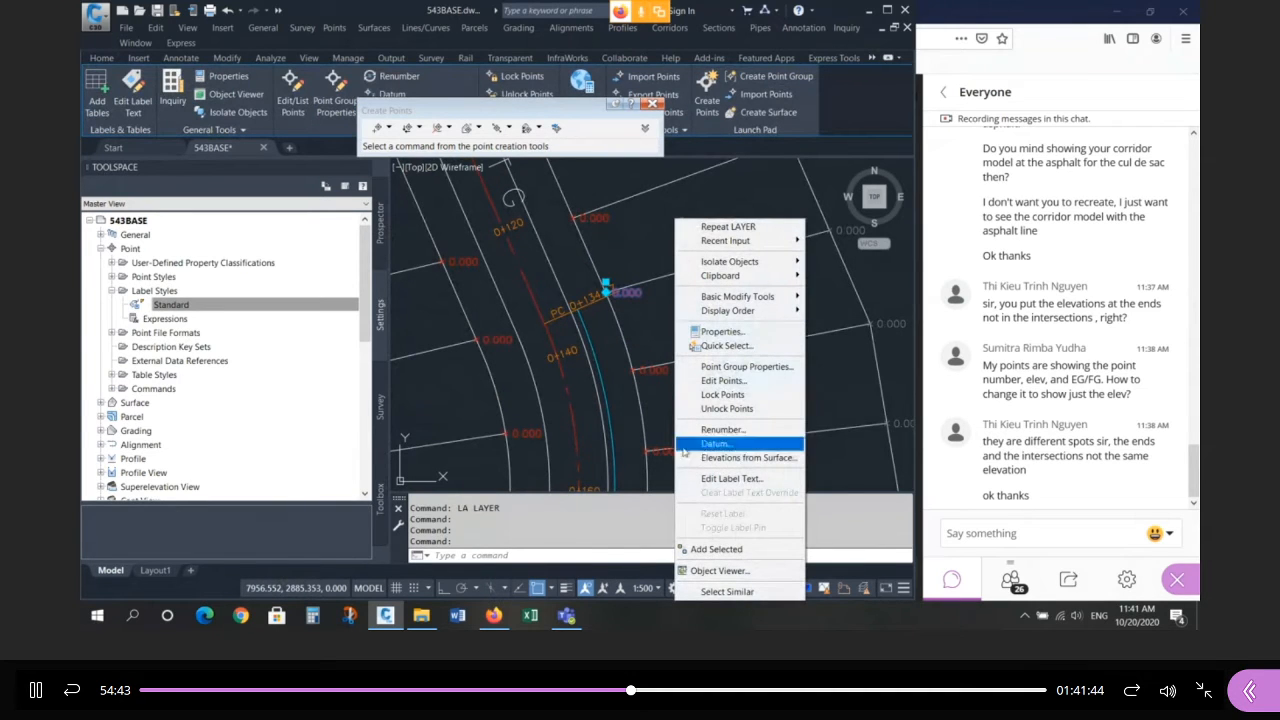
{"action": "left_click", "coordinate": [751, 592]}
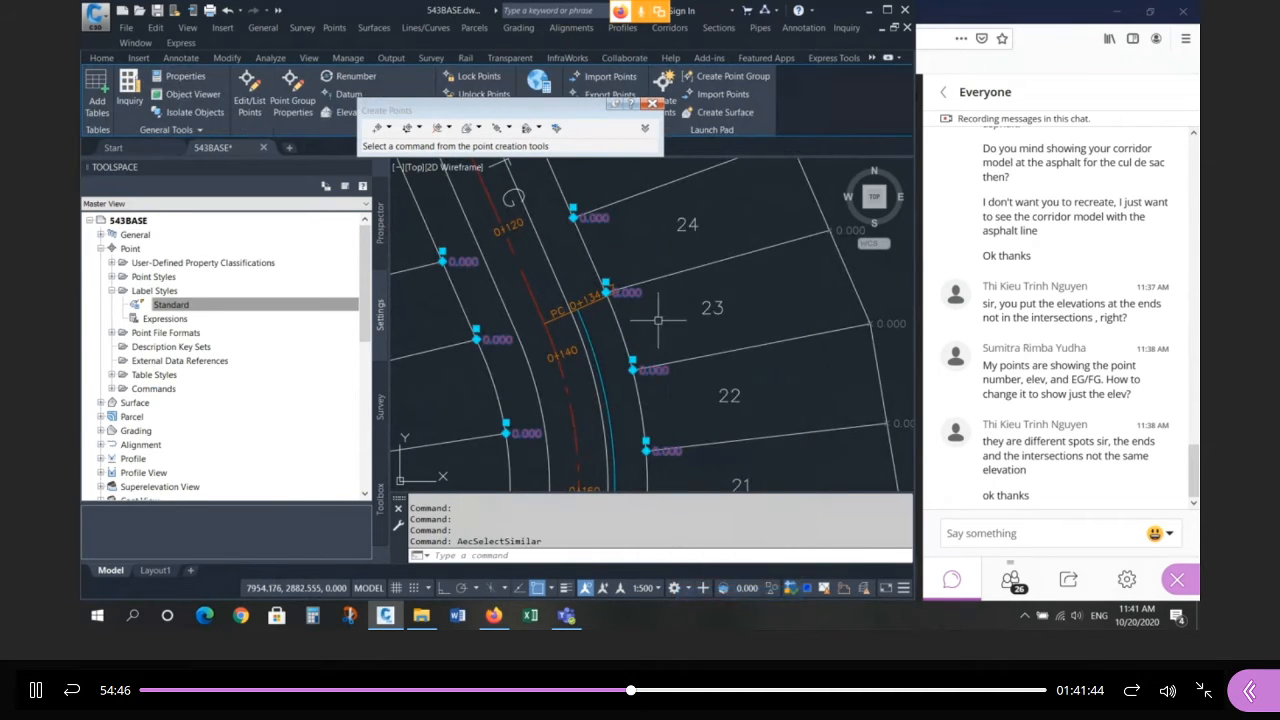
{"action": "scroll", "coordinate": [600, 255], "scroll_direction": "down", "scroll_amount": 6}
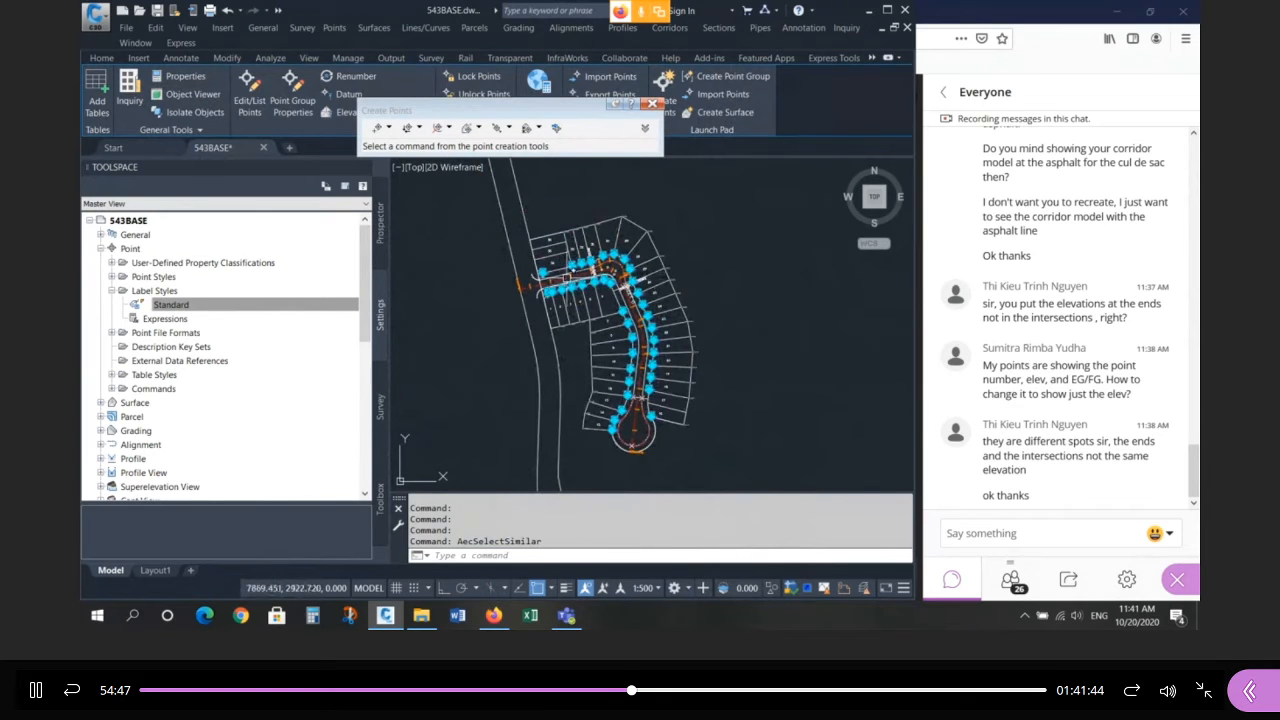
{"action": "scroll", "coordinate": [572, 294], "scroll_direction": "up", "scroll_amount": 4}
{"action": "scroll", "coordinate": [572, 294], "scroll_direction": "up", "scroll_amount": 6}
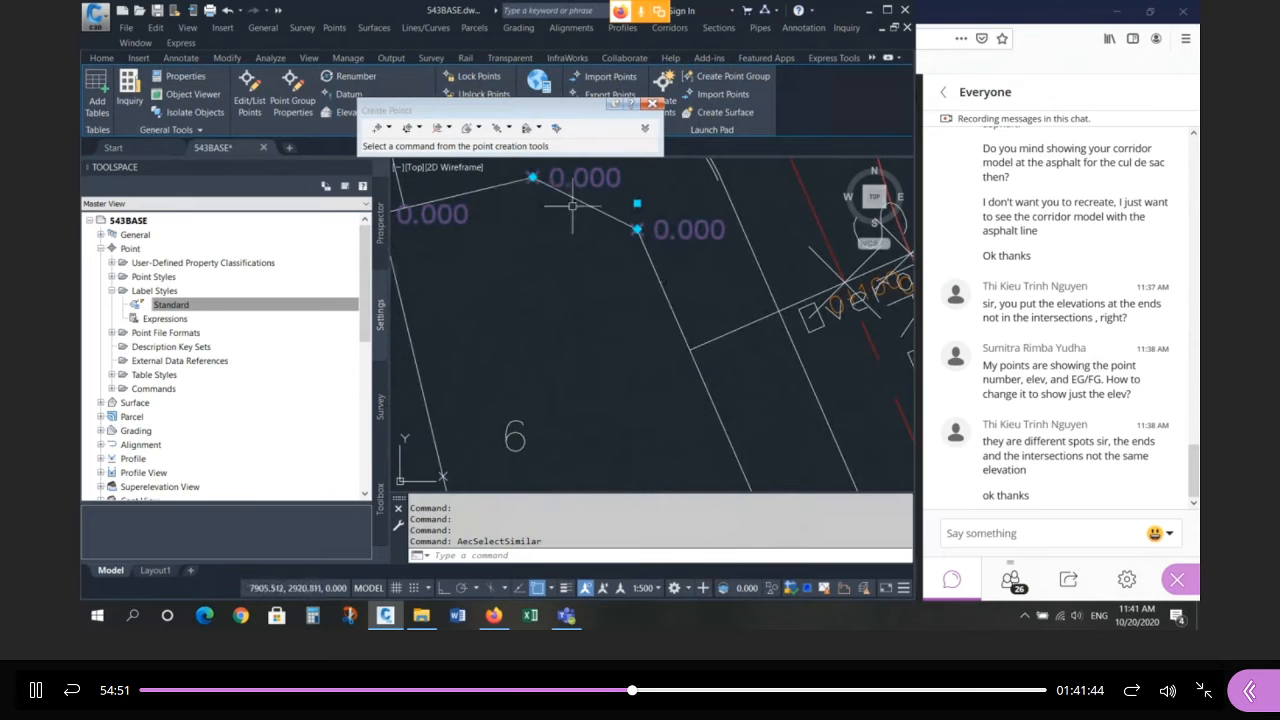
{"action": "scroll", "coordinate": [595, 240], "scroll_direction": "down", "scroll_amount": 2}
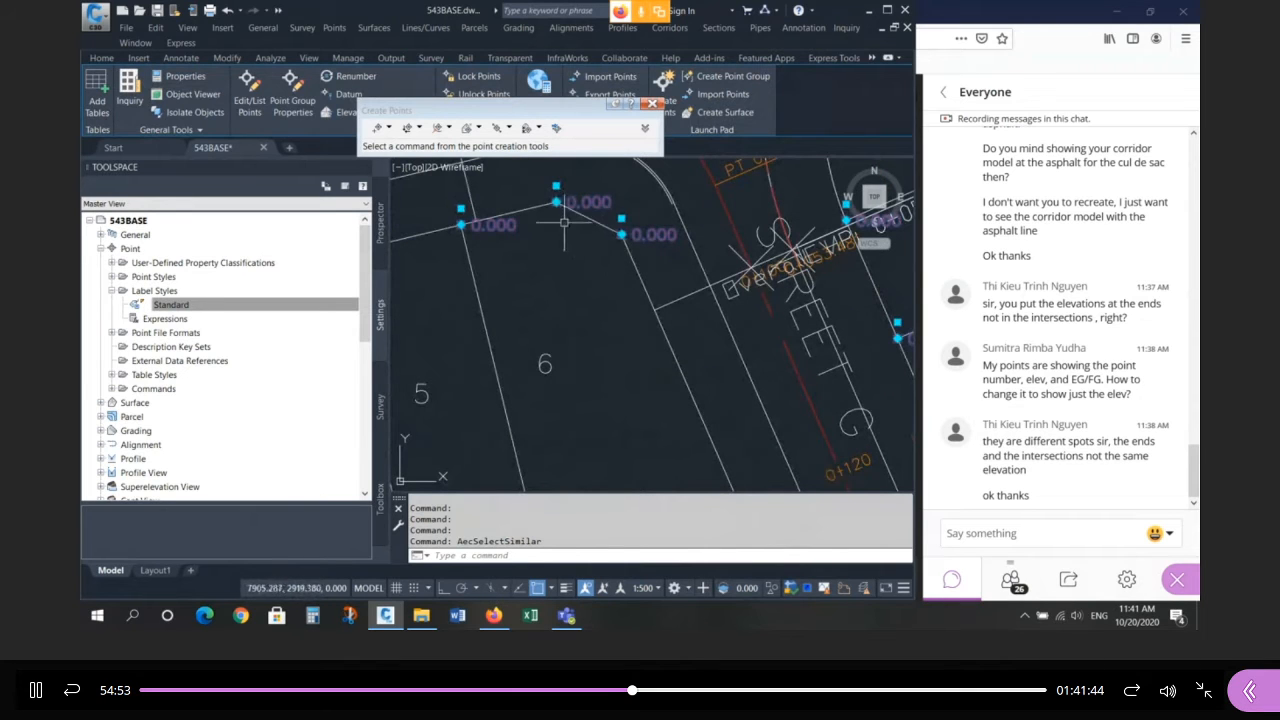
{"action": "scroll", "coordinate": [568, 300], "scroll_direction": "down", "scroll_amount": 5}
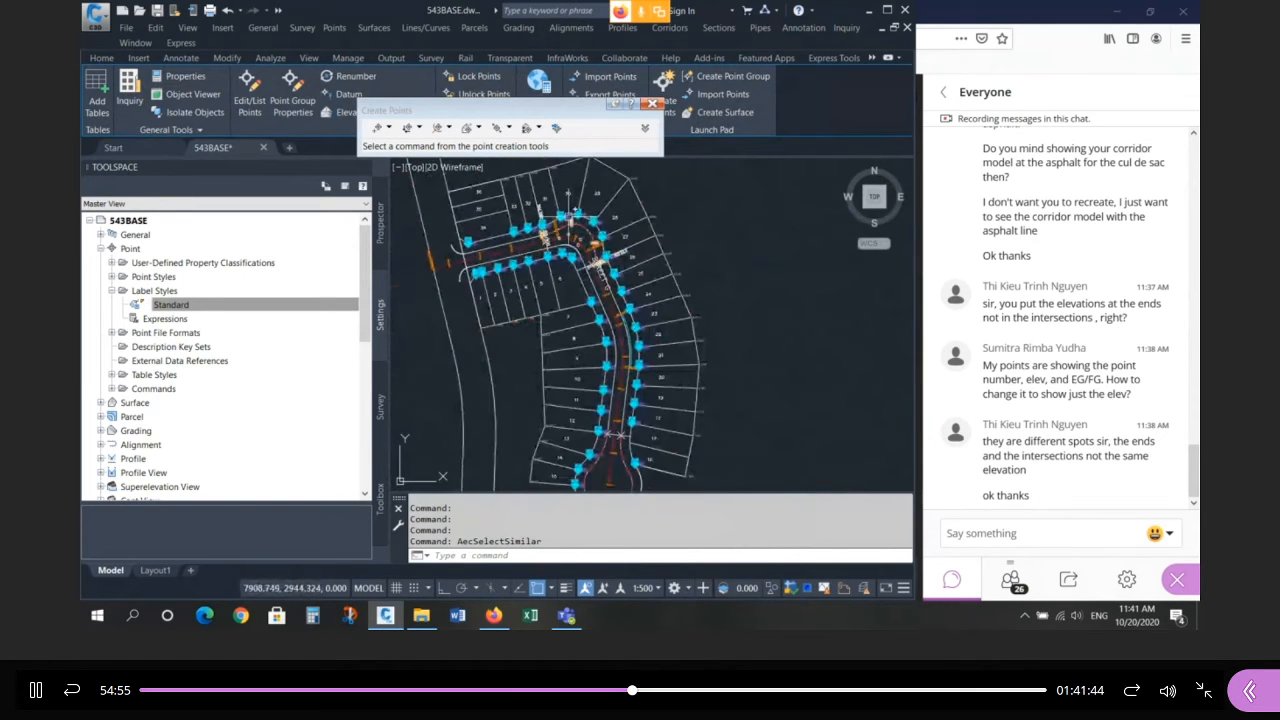
{"action": "scroll", "coordinate": [641, 271], "scroll_direction": "up", "scroll_amount": 3}
Assign the selected points' elevations from the ROADS surface.
{"action": "right_click", "coordinate": [670, 276]}
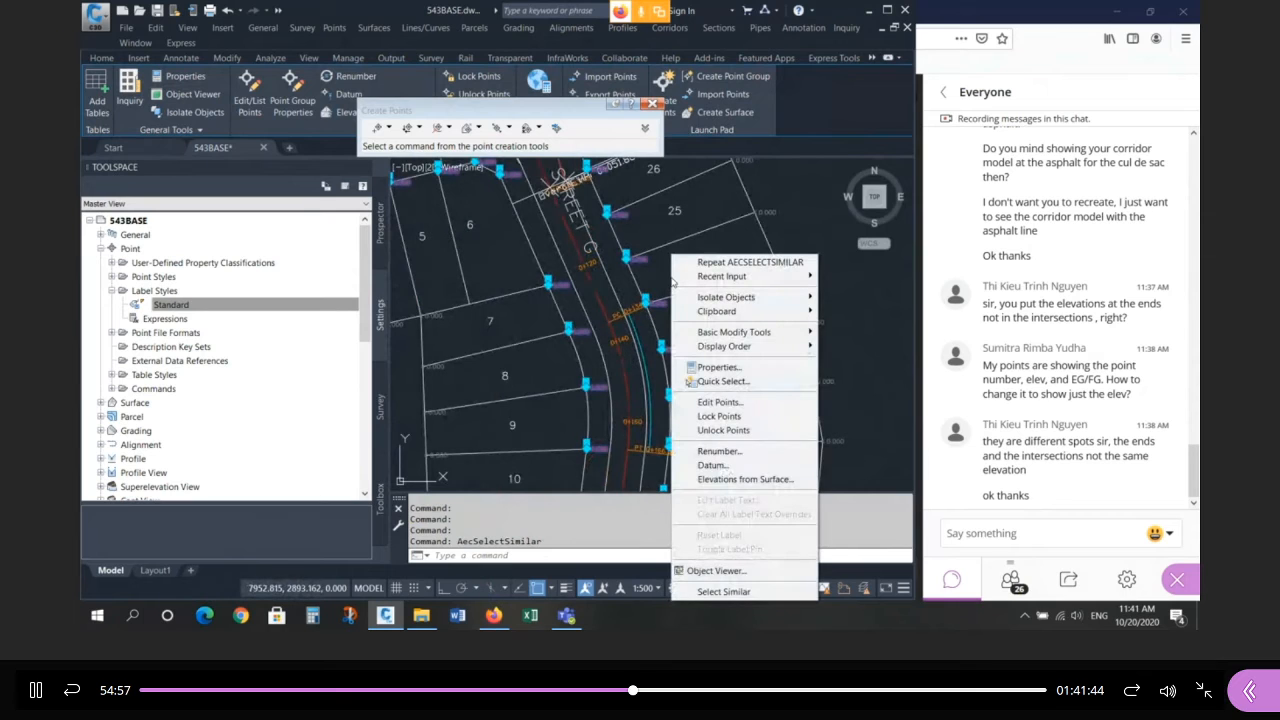
{"action": "left_click", "coordinate": [745, 479]}
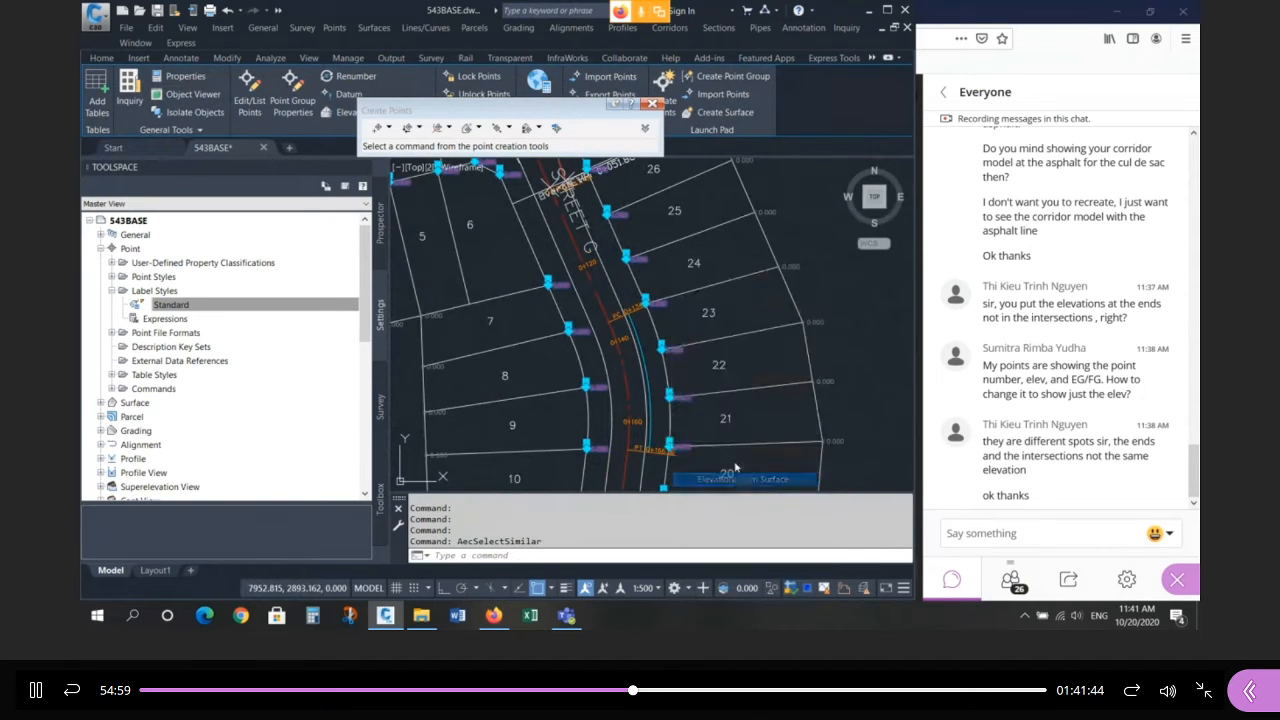
{"action": "left_click", "coordinate": [1119, 197]}
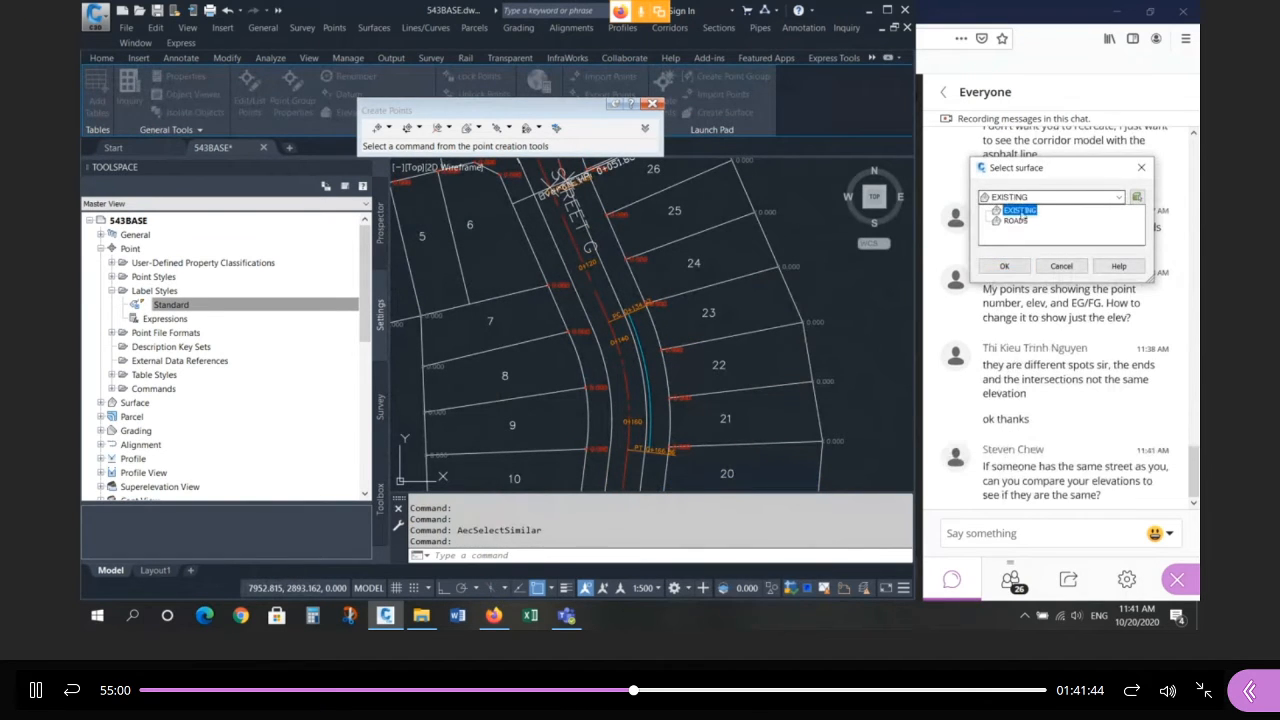
{"action": "left_click", "coordinate": [1017, 221]}
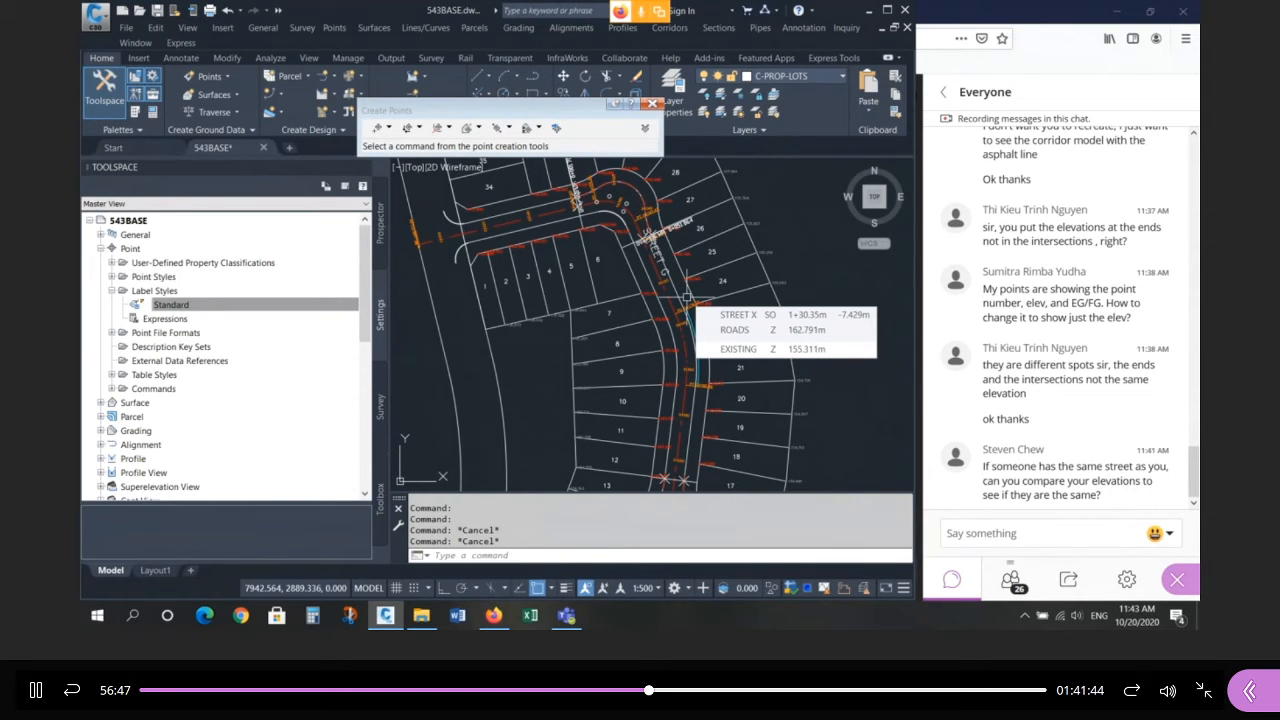
Zoom around the subdivision near station 0+00 and cancel the pending action.
{"action": "scroll", "coordinate": [660, 265], "scroll_direction": "down", "scroll_amount": 3}
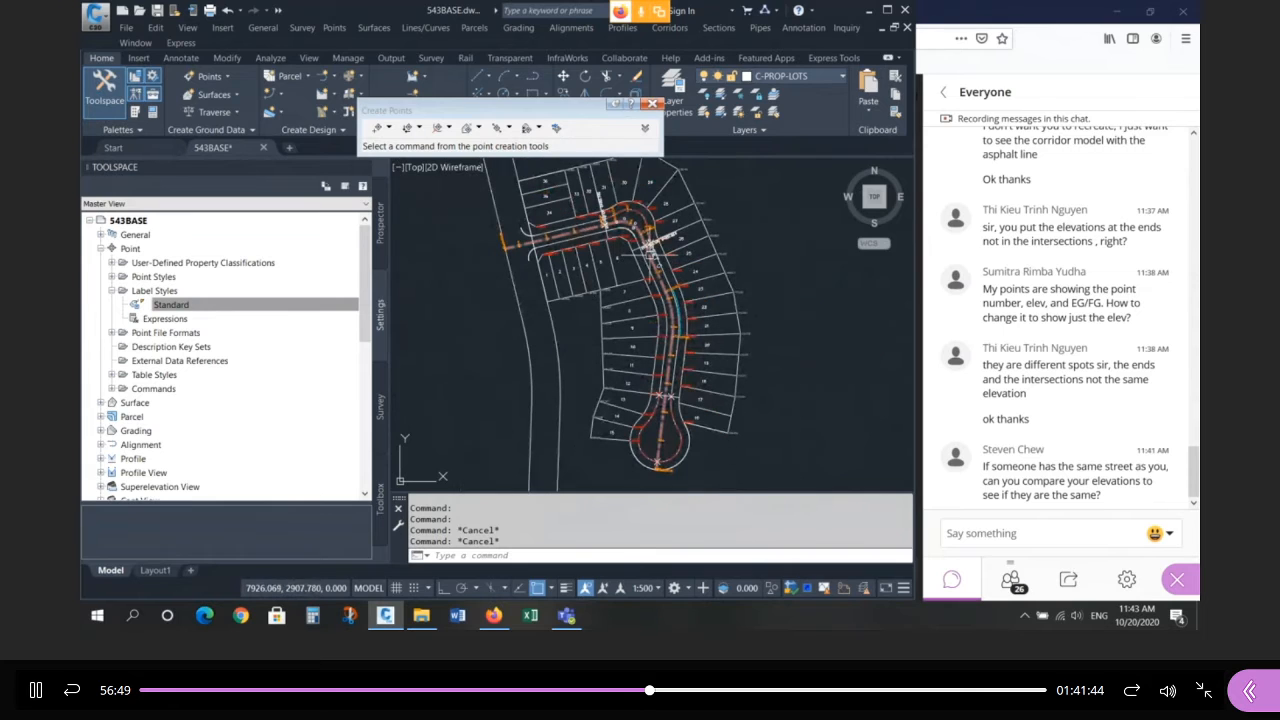
{"action": "scroll", "coordinate": [655, 250], "scroll_direction": "down", "scroll_amount": 2}
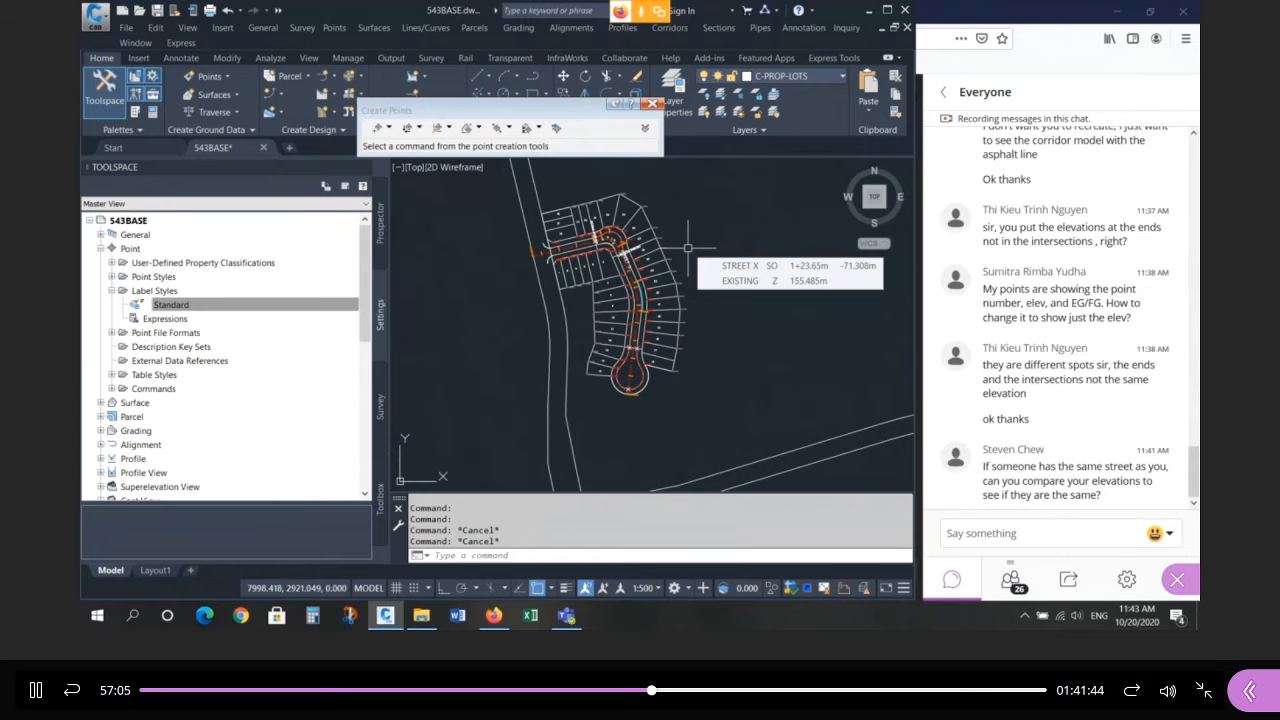
{"action": "scroll", "coordinate": [688, 247], "scroll_direction": "up", "scroll_amount": 5}
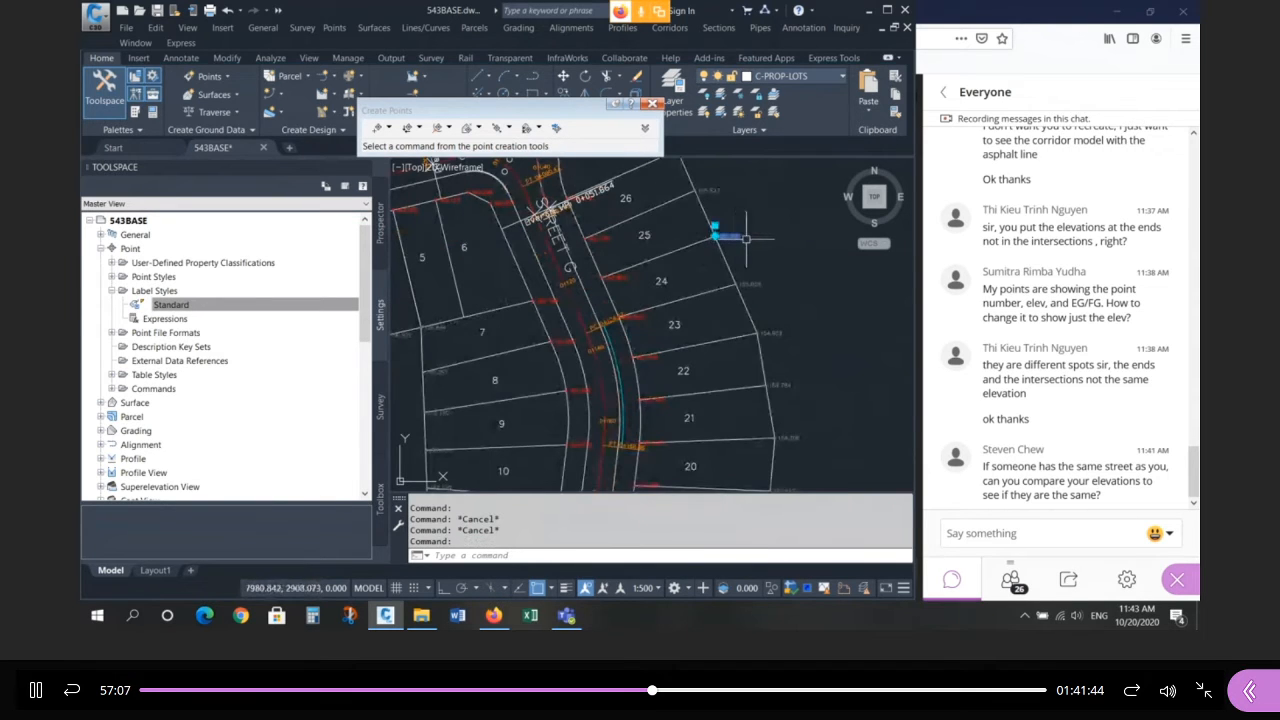
{"action": "scroll", "coordinate": [746, 238], "scroll_direction": "down", "scroll_amount": 5}
{"action": "key", "text": "Escape"}
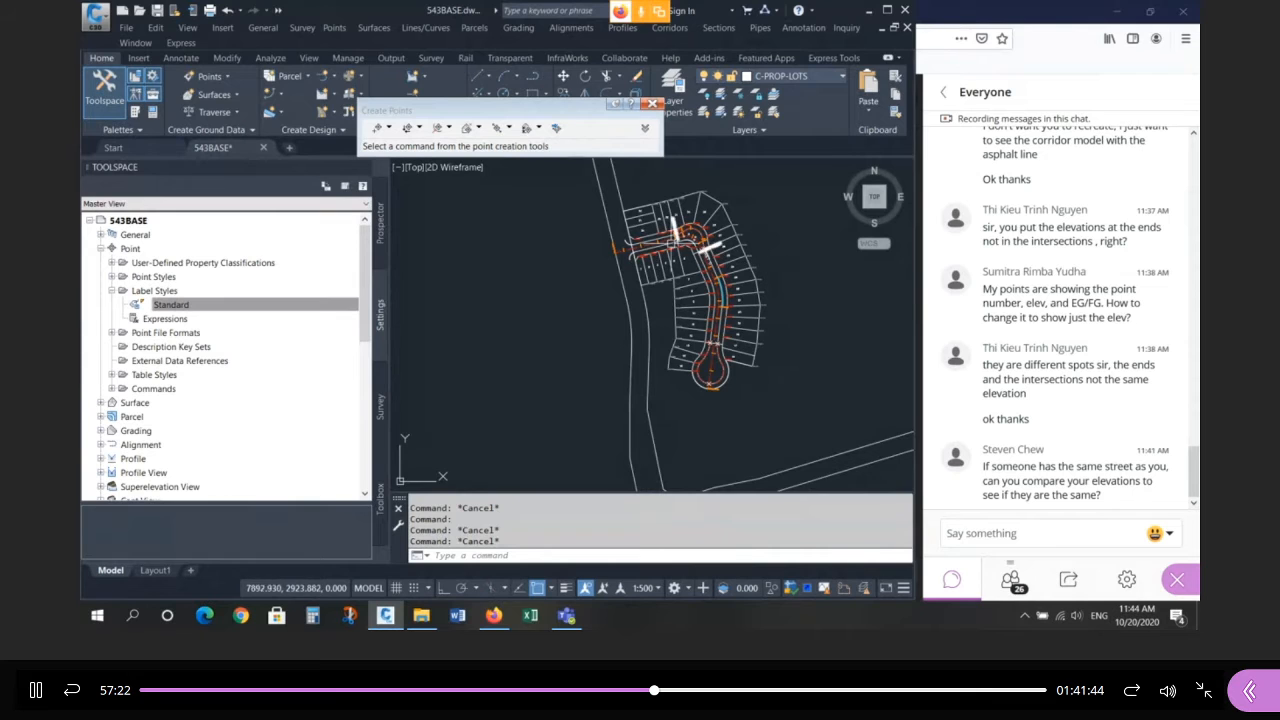
{"action": "scroll", "coordinate": [619, 250], "scroll_direction": "up", "scroll_amount": 6}
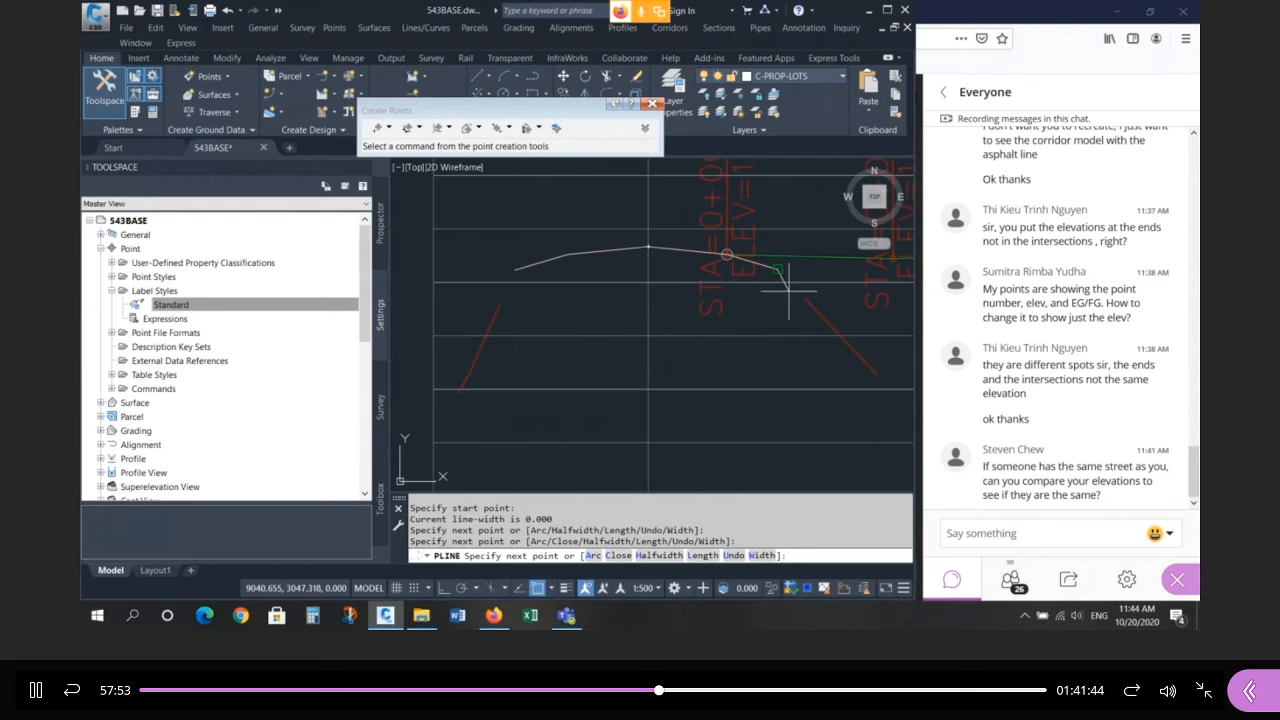
Copy the two cross-section polylines to a spot above the profile view.
{"action": "type", "text": "o"}
{"action": "key", "text": "Return"}
{"action": "left_click", "coordinate": [577, 252]}
{"action": "left_click", "coordinate": [670, 250]}
{"action": "key", "text": "Return"}
{"action": "left_click", "coordinate": [672, 248]}
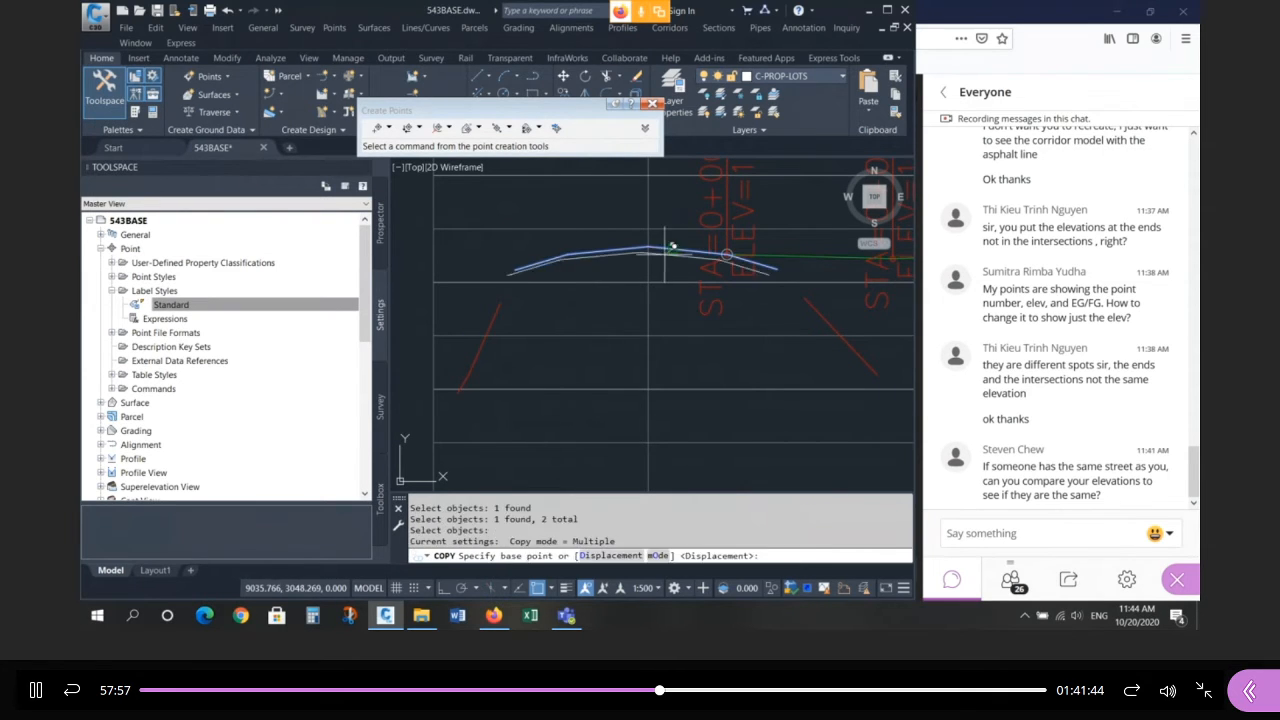
{"action": "left_click", "coordinate": [664, 254]}
{"action": "scroll", "coordinate": [671, 286], "scroll_direction": "down", "scroll_amount": 8}
{"action": "left_click", "coordinate": [540, 209]}
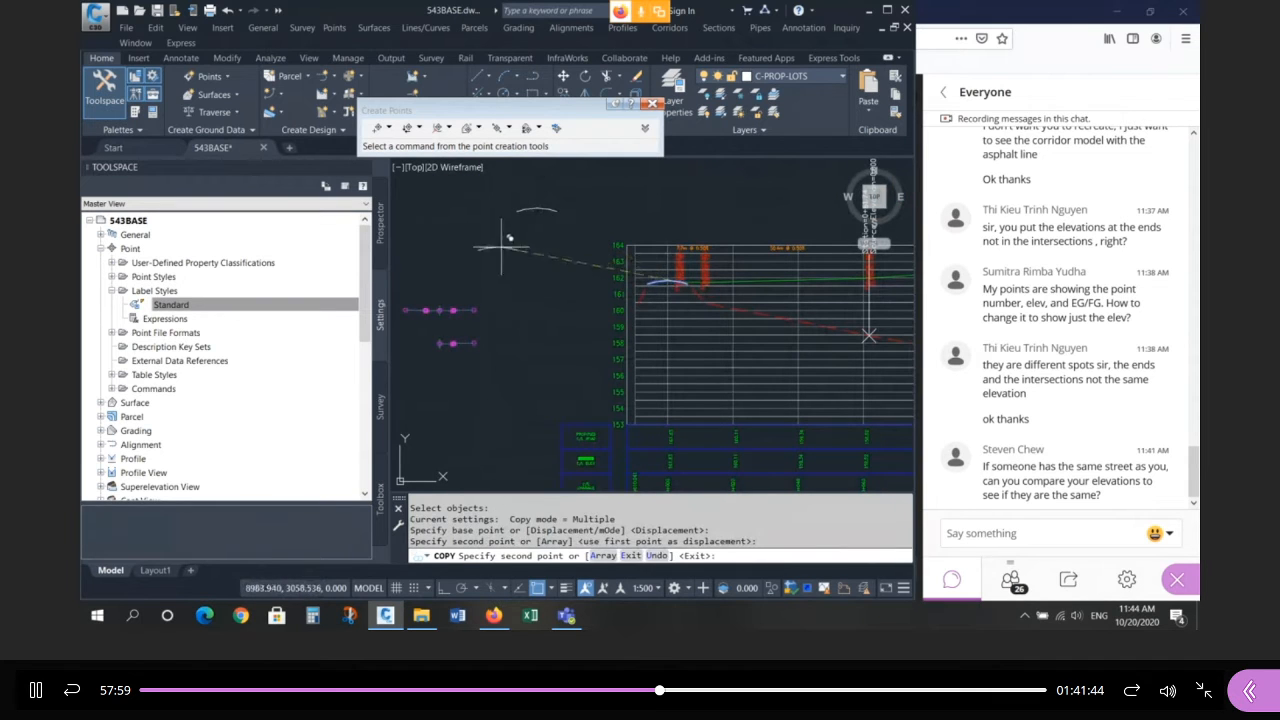
{"action": "key", "text": "Escape"}
{"action": "key", "text": "Escape"}
{"action": "key", "text": "Escape"}
Try reshaping the copied arc by its middle grip, then cancel and deselect the lines.
{"action": "scroll", "coordinate": [438, 228], "scroll_direction": "up", "scroll_amount": 2}
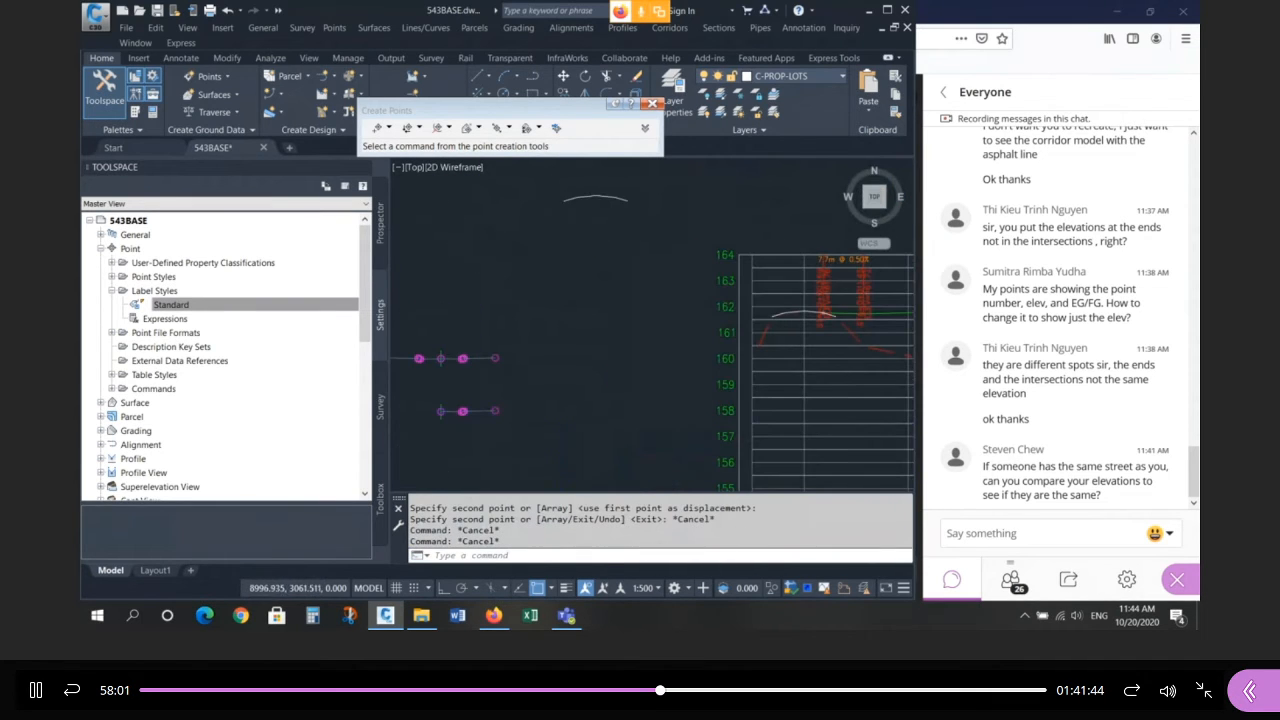
{"action": "scroll", "coordinate": [614, 267], "scroll_direction": "down", "scroll_amount": 2}
{"action": "scroll", "coordinate": [520, 297], "scroll_direction": "up", "scroll_amount": 4}
{"action": "scroll", "coordinate": [611, 315], "scroll_direction": "down", "scroll_amount": 4}
{"action": "left_click", "coordinate": [689, 260]}
{"action": "left_click", "coordinate": [625, 230]}
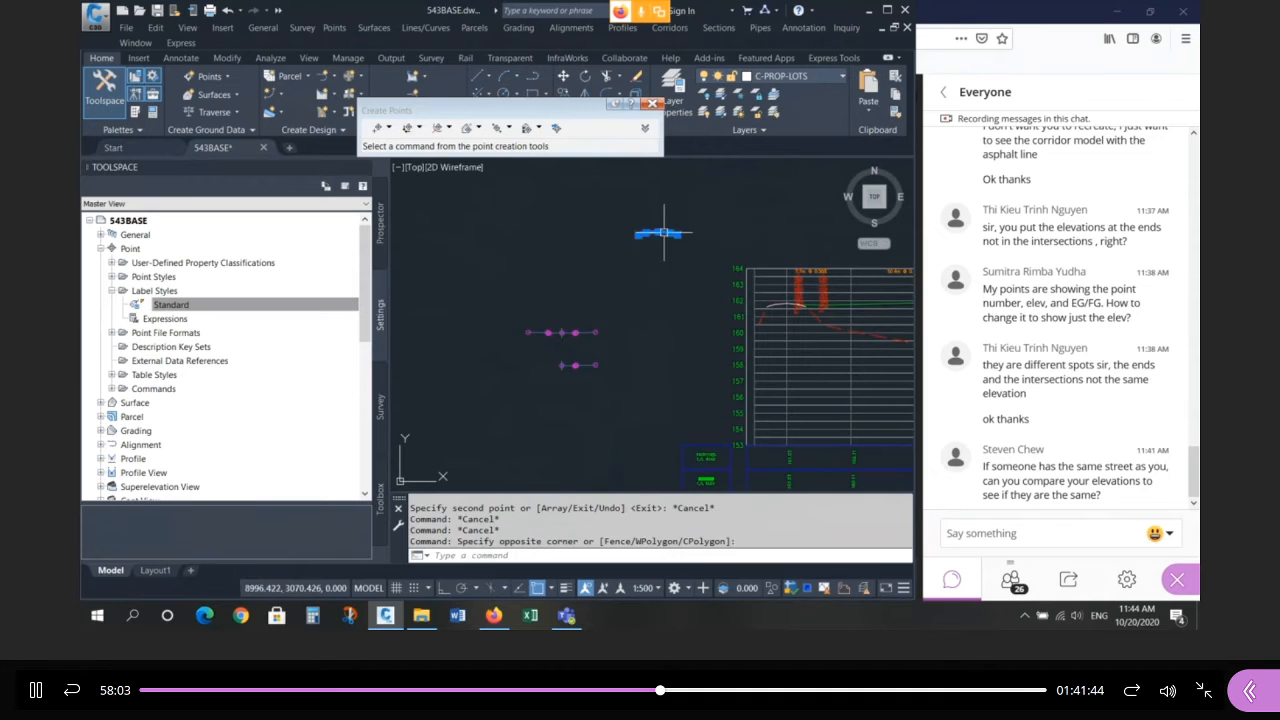
{"action": "left_click", "coordinate": [658, 233]}
{"action": "scroll", "coordinate": [650, 235], "scroll_direction": "up", "scroll_amount": 3}
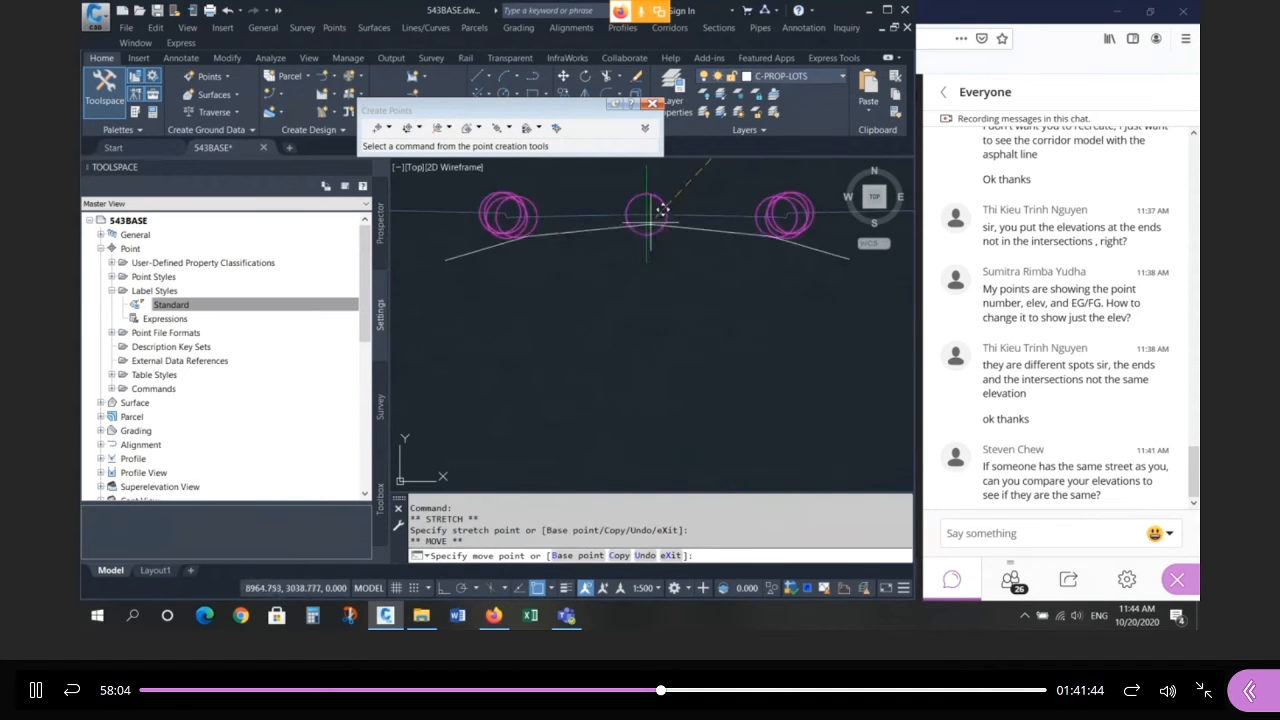
{"action": "key", "text": "space"}
{"action": "scroll", "coordinate": [576, 273], "scroll_direction": "down", "scroll_amount": 2}
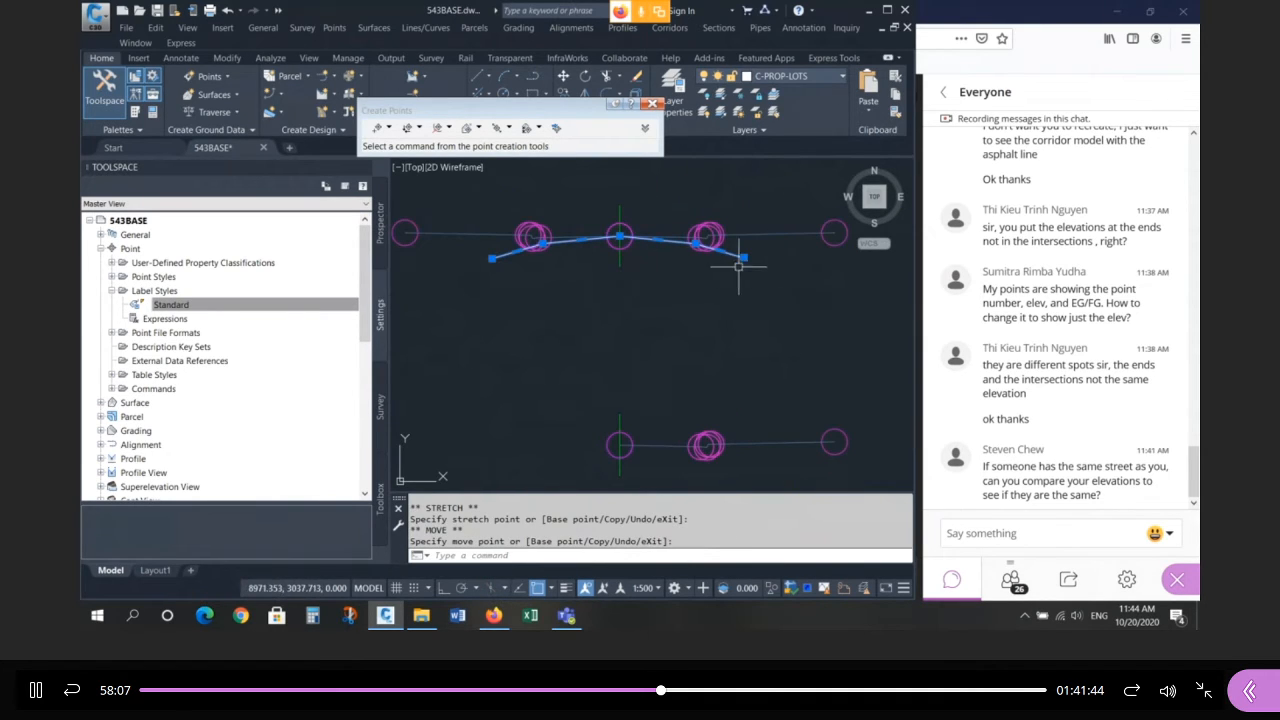
{"action": "key", "text": "Escape"}
{"action": "key", "text": "Escape"}
{"action": "key", "text": "Escape"}
{"action": "scroll", "coordinate": [670, 243], "scroll_direction": "up", "scroll_amount": 2}
{"action": "left_click", "coordinate": [660, 240]}
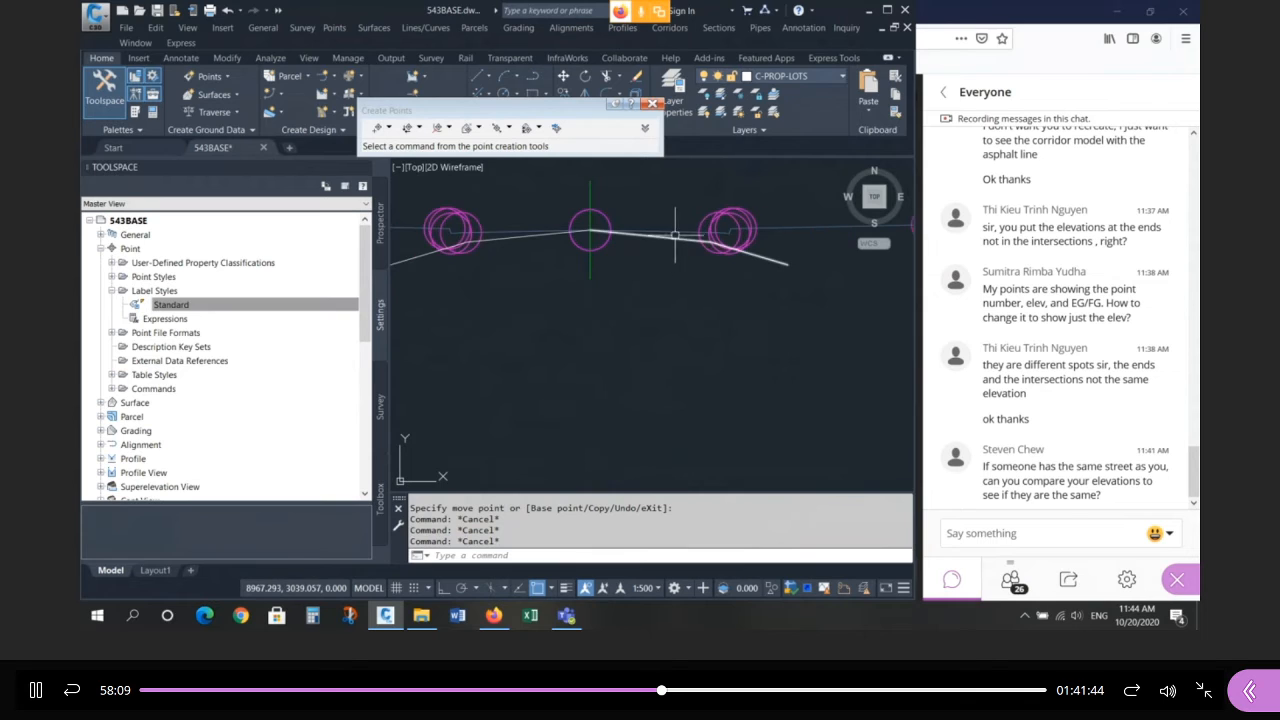
{"action": "key", "text": "Escape"}
{"action": "key", "text": "Escape"}
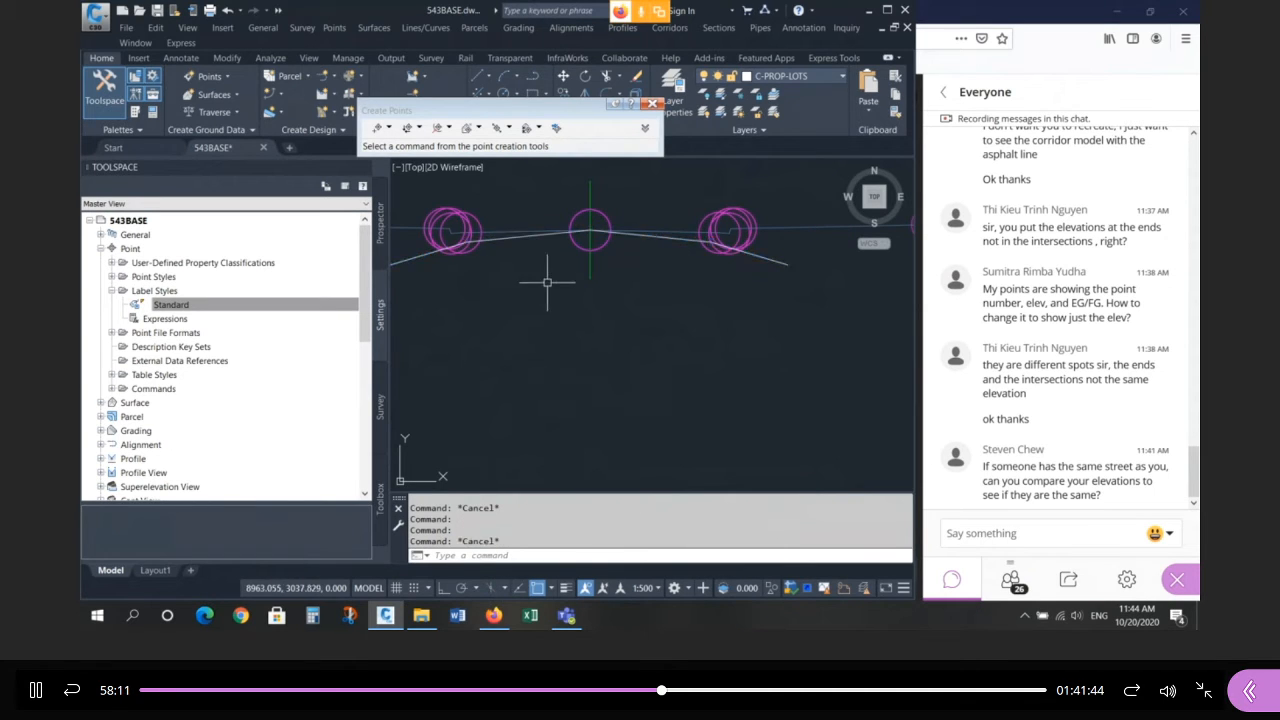
Undo the accidental grip edit so the crowned arc regains its earlier shape.
{"action": "scroll", "coordinate": [551, 285], "scroll_direction": "down", "scroll_amount": 3}
{"action": "scroll", "coordinate": [591, 270], "scroll_direction": "up", "scroll_amount": 3}
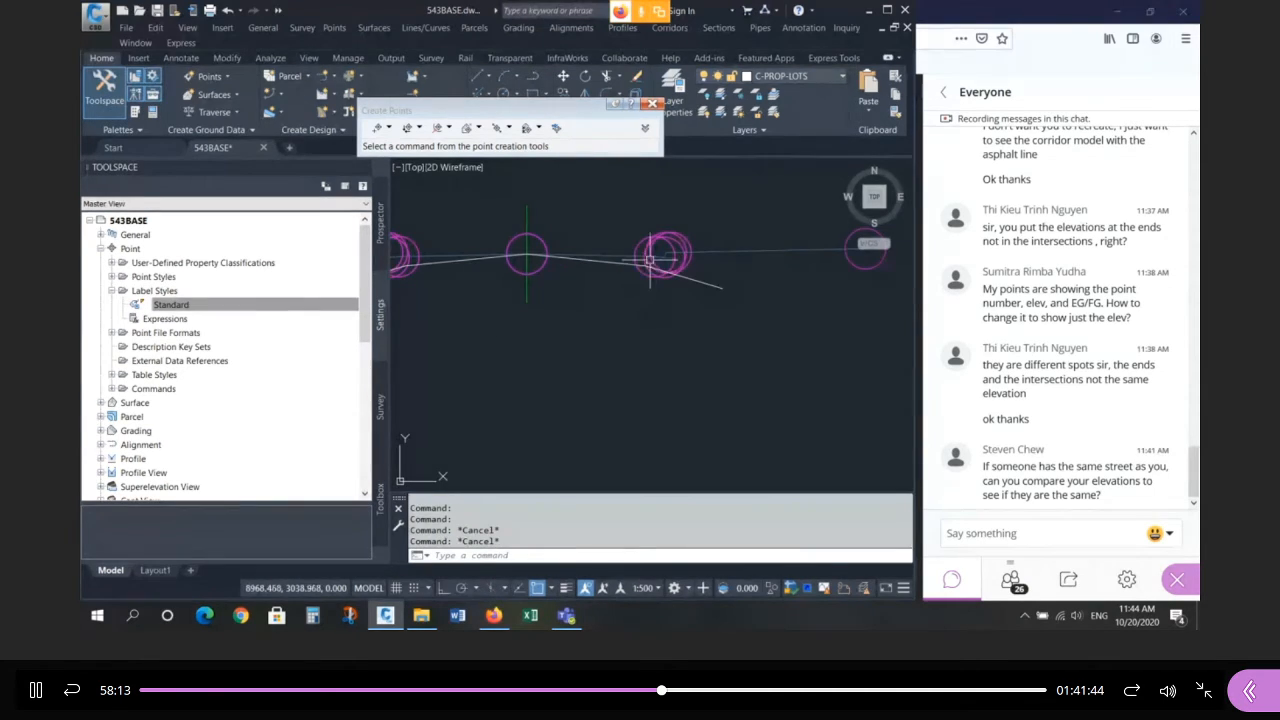
{"action": "key", "text": "Escape"}
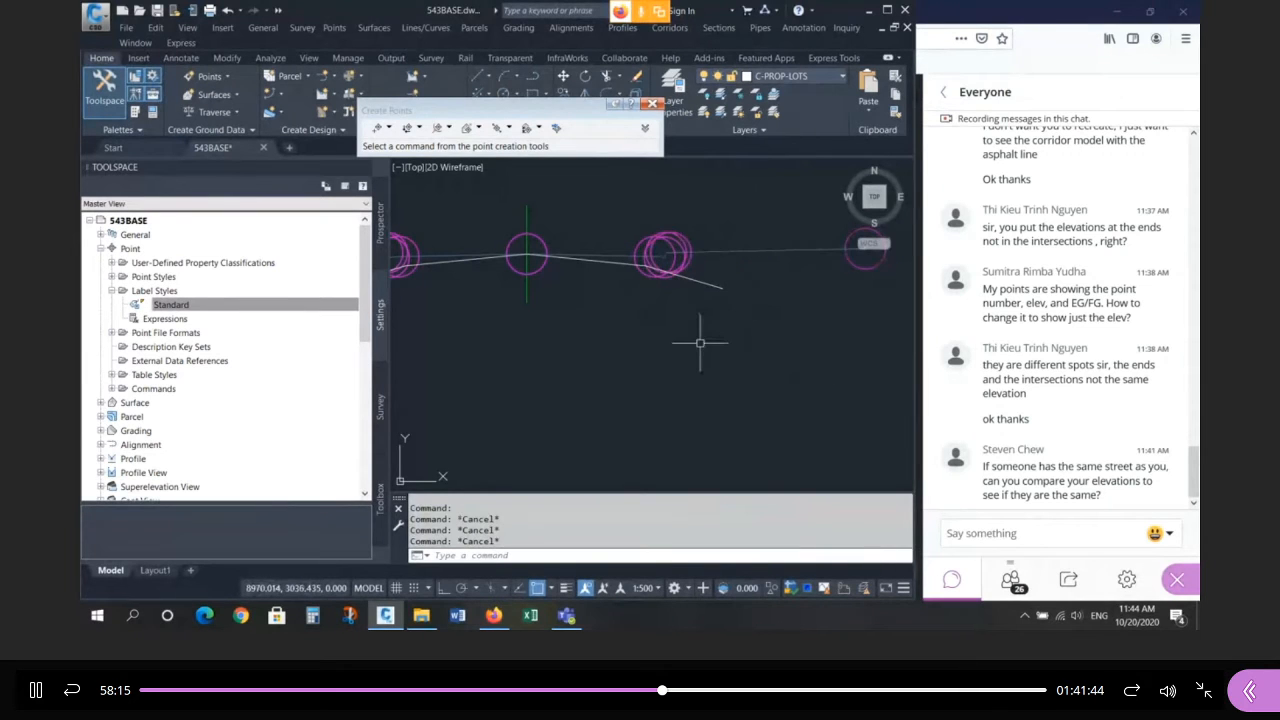
{"action": "type", "text": "u"}
{"action": "key", "text": "Return"}
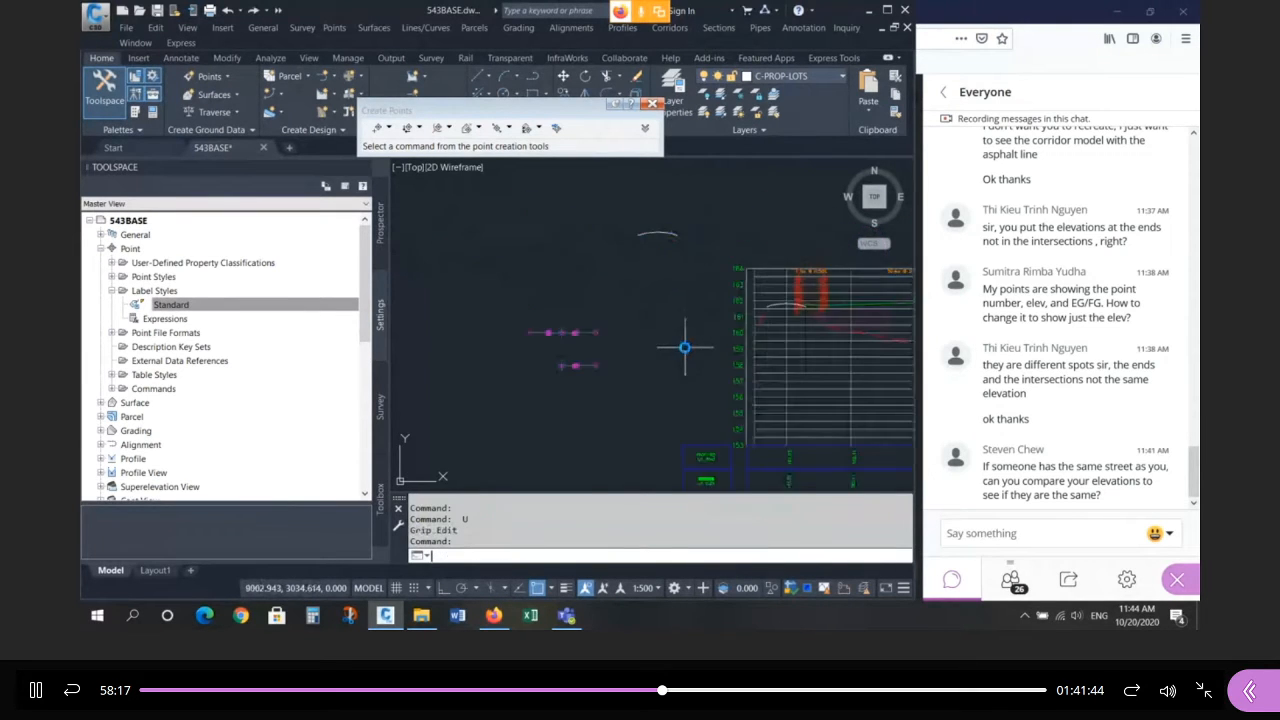
Select the small arc of the cross-section, then deselect it.
{"action": "scroll", "coordinate": [527, 189], "scroll_direction": "up", "scroll_amount": 4}
{"action": "left_click", "coordinate": [581, 260]}
{"action": "left_click", "coordinate": [571, 277]}
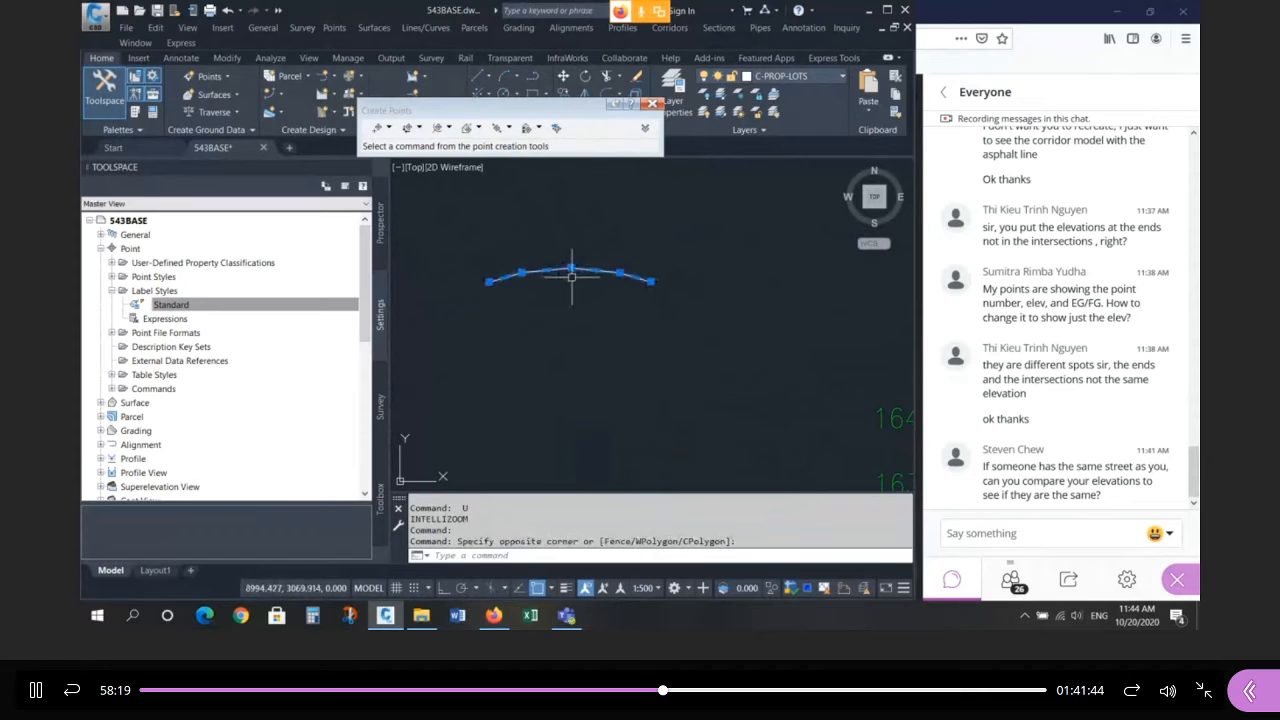
{"action": "scroll", "coordinate": [589, 277], "scroll_direction": "up", "scroll_amount": 1}
{"action": "key", "text": "Escape"}
{"action": "key", "text": "Escape"}
{"action": "scroll", "coordinate": [600, 275], "scroll_direction": "up", "scroll_amount": 2}
Start a polyline at the line's endpoint, then abandon it unfinished.
{"action": "type", "text": "pl"}
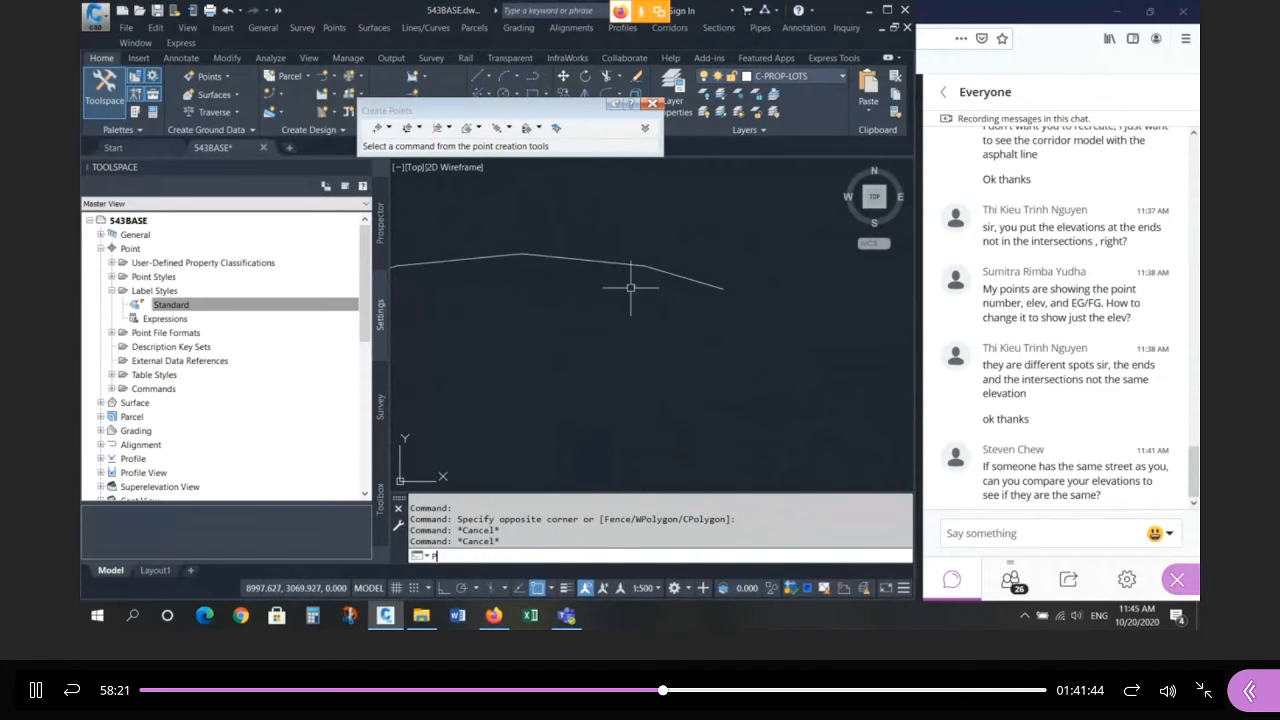
{"action": "key", "text": "Return"}
{"action": "left_click", "coordinate": [645, 244]}
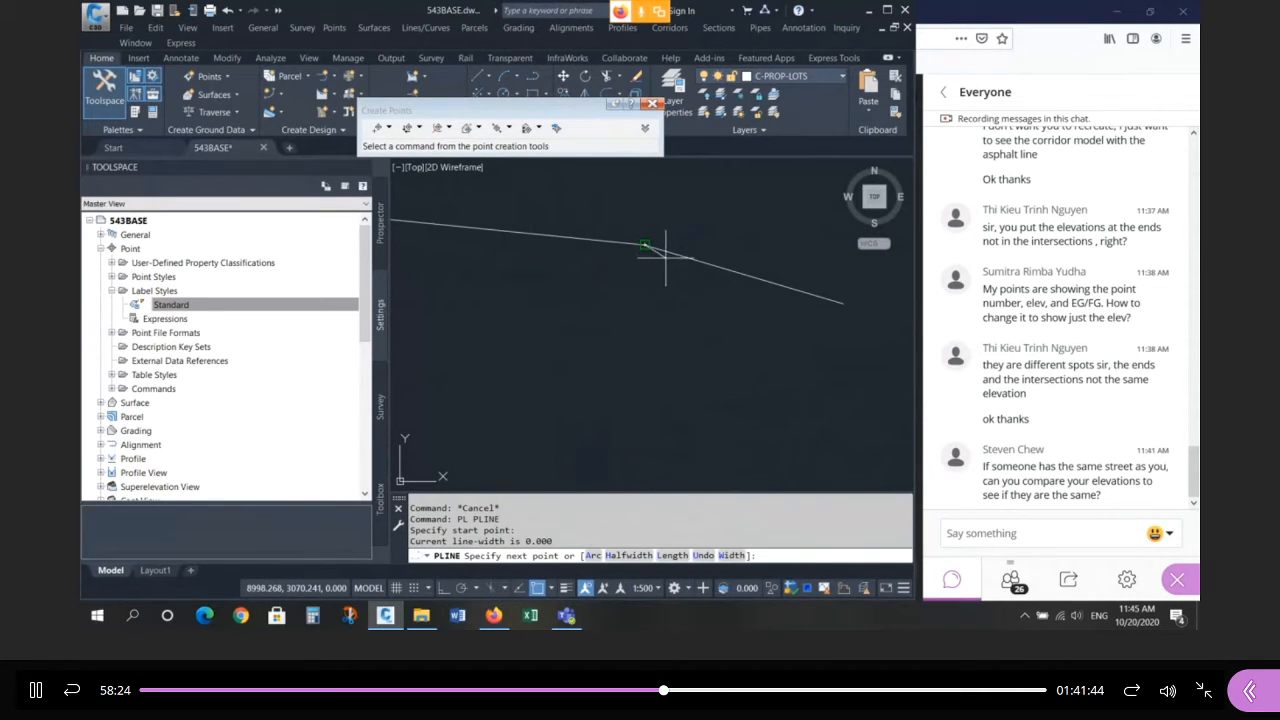
{"action": "left_click", "coordinate": [666, 256]}
{"action": "key", "text": "Escape"}
{"action": "key", "text": "Escape"}
{"action": "scroll", "coordinate": [681, 290], "scroll_direction": "down", "scroll_amount": 3}
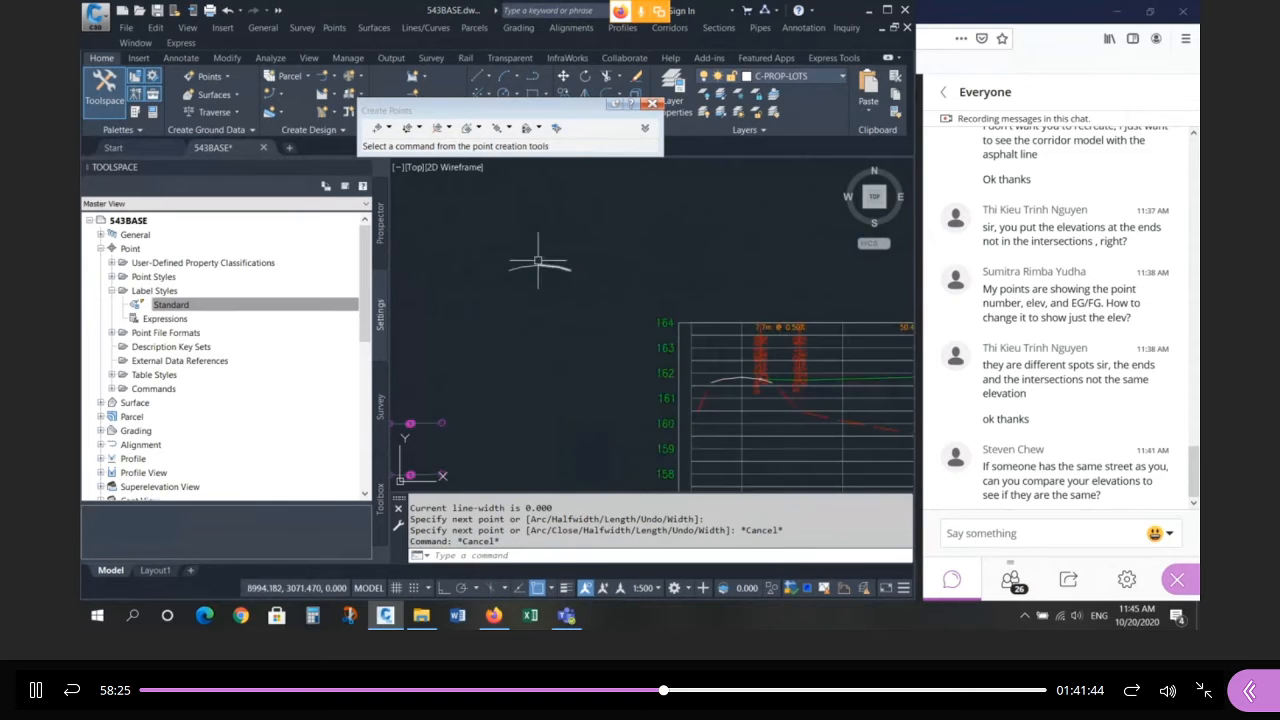
{"action": "scroll", "coordinate": [690, 275], "scroll_direction": "up", "scroll_amount": 5}
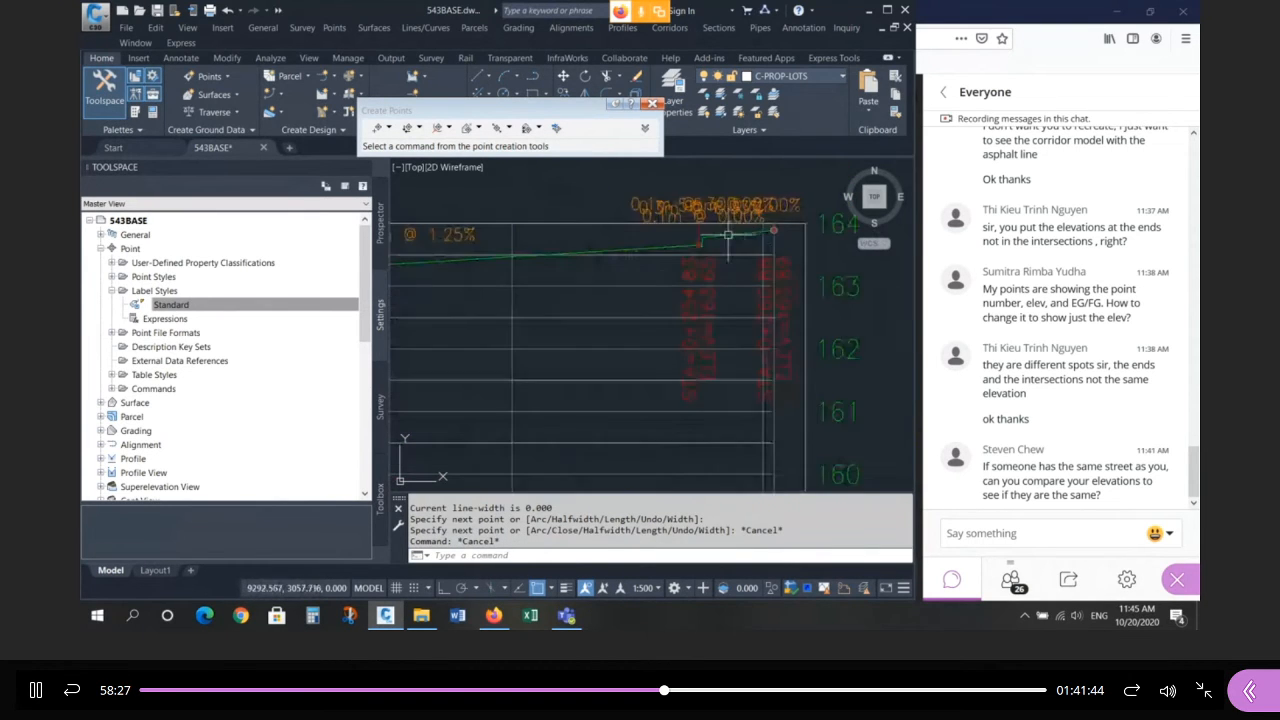
Trace a short polyline along the curb step near stations 0+254.83 to 0+260.88.
{"action": "type", "text": "pl"}
{"action": "key", "text": "Return"}
{"action": "scroll", "coordinate": [684, 258], "scroll_direction": "up", "scroll_amount": 3}
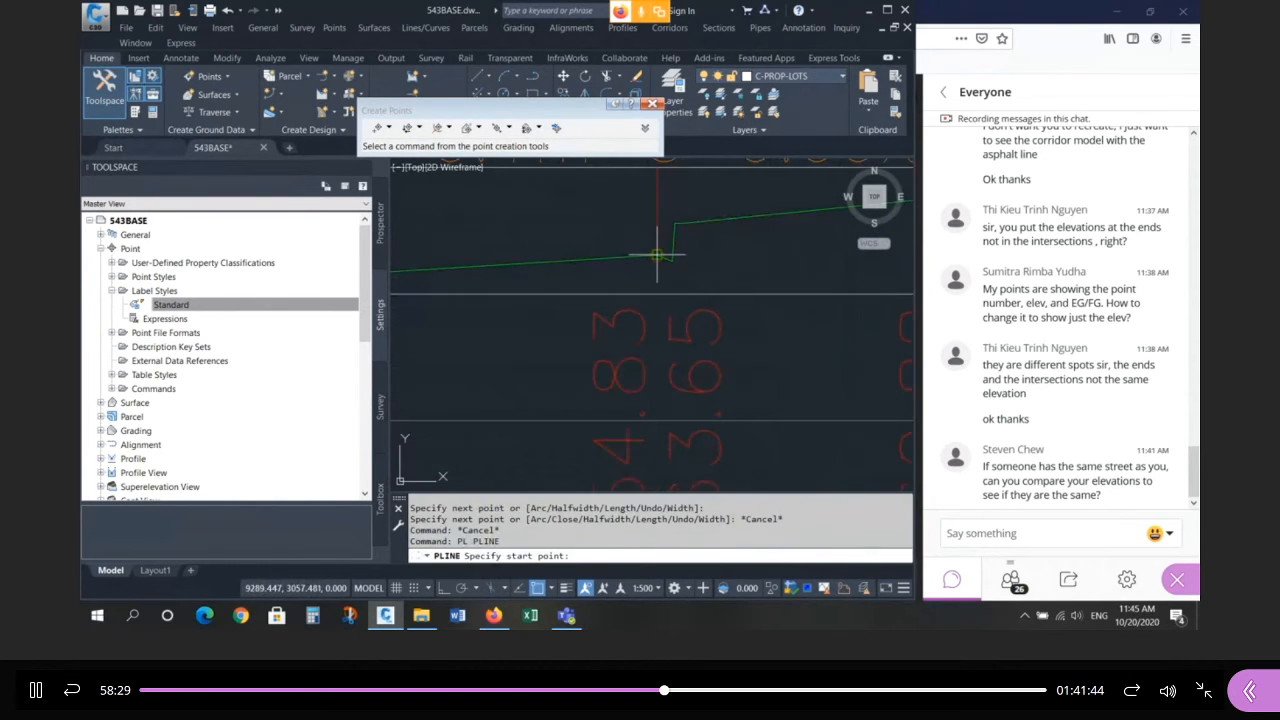
{"action": "left_click", "coordinate": [657, 254]}
{"action": "left_click", "coordinate": [673, 261]}
{"action": "double_click", "coordinate": [675, 223]}
{"action": "scroll", "coordinate": [632, 249], "scroll_direction": "down", "scroll_amount": 4}
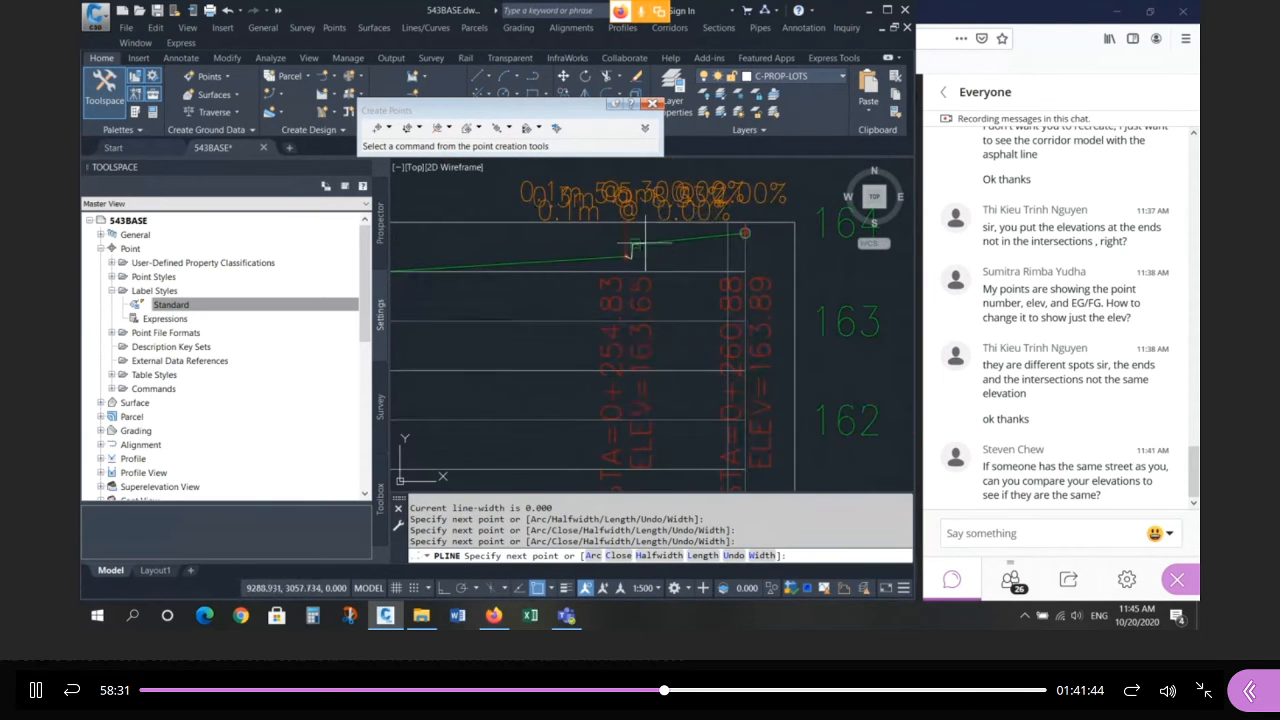
{"action": "key", "text": "Return"}
Select the new polyline and switch its end-vertex grip to move mode.
{"action": "left_click", "coordinate": [631, 252]}
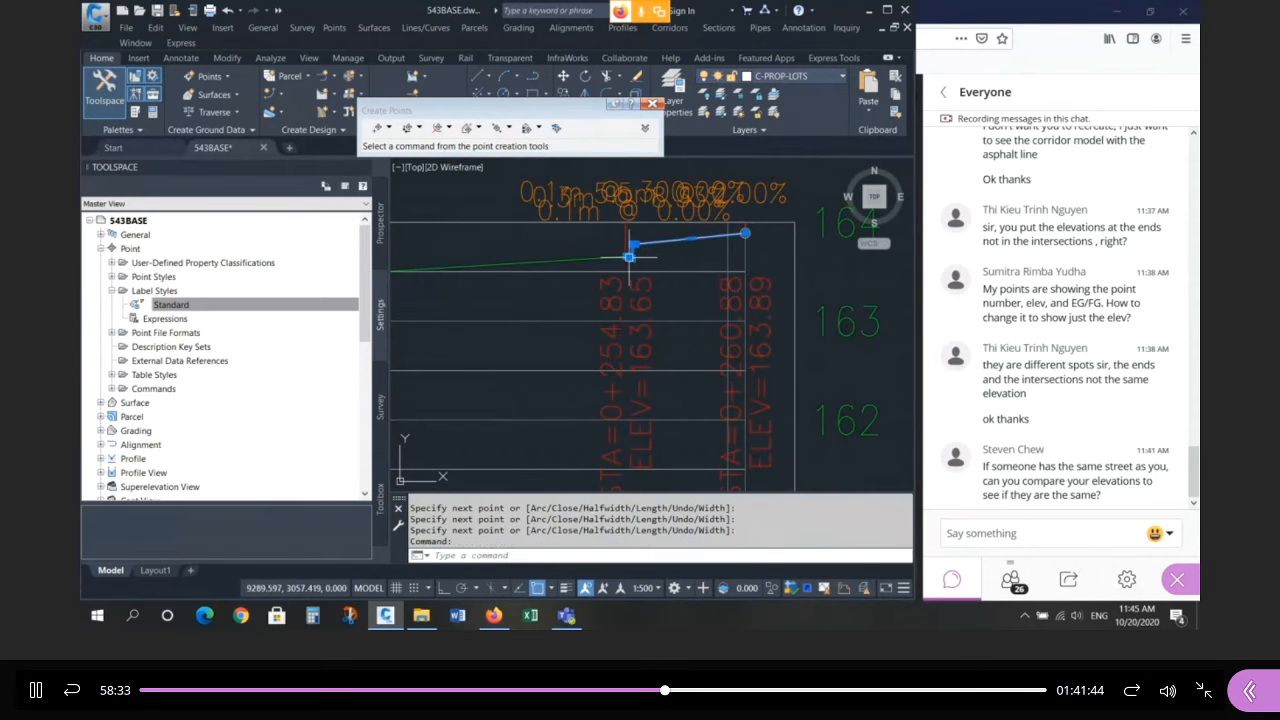
{"action": "left_click", "coordinate": [629, 257]}
{"action": "scroll", "coordinate": [629, 257], "scroll_direction": "down", "scroll_amount": 5}
{"action": "key", "text": "space"}
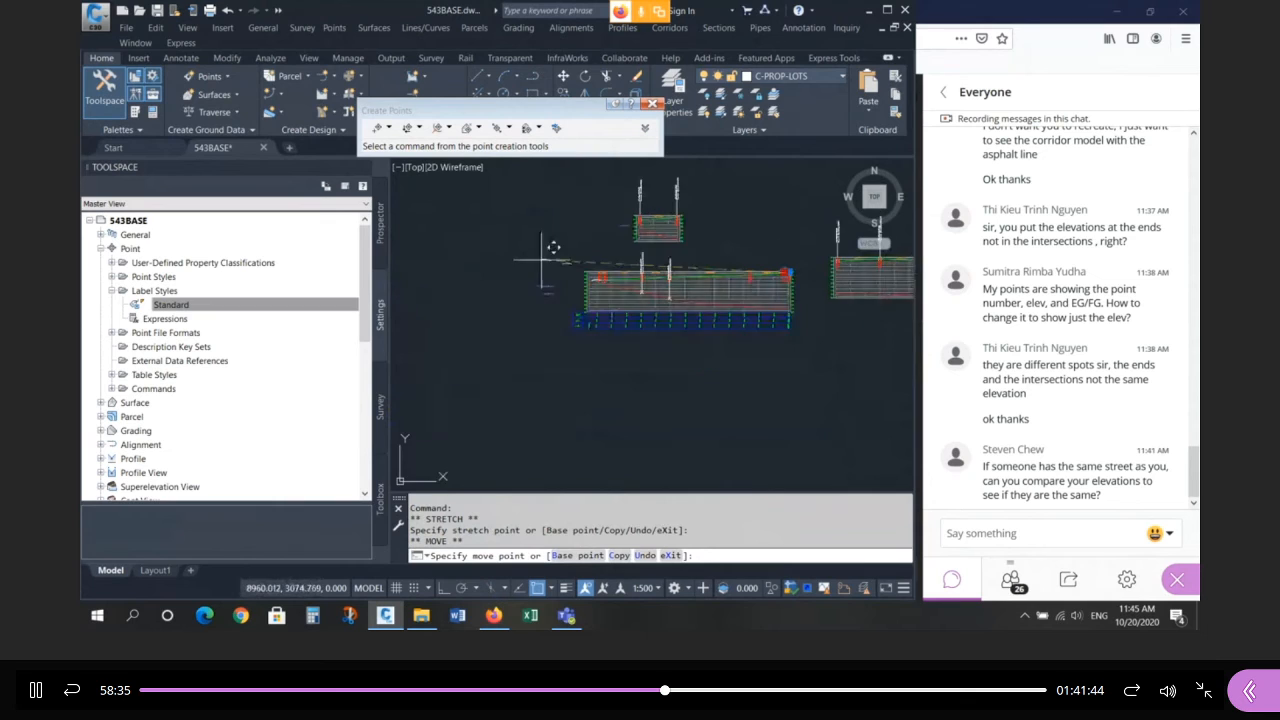
Begin mirroring the right curb polyline with Ortho on, then abandon the attempt.
{"action": "scroll", "coordinate": [600, 250], "scroll_direction": "up", "scroll_amount": 5}
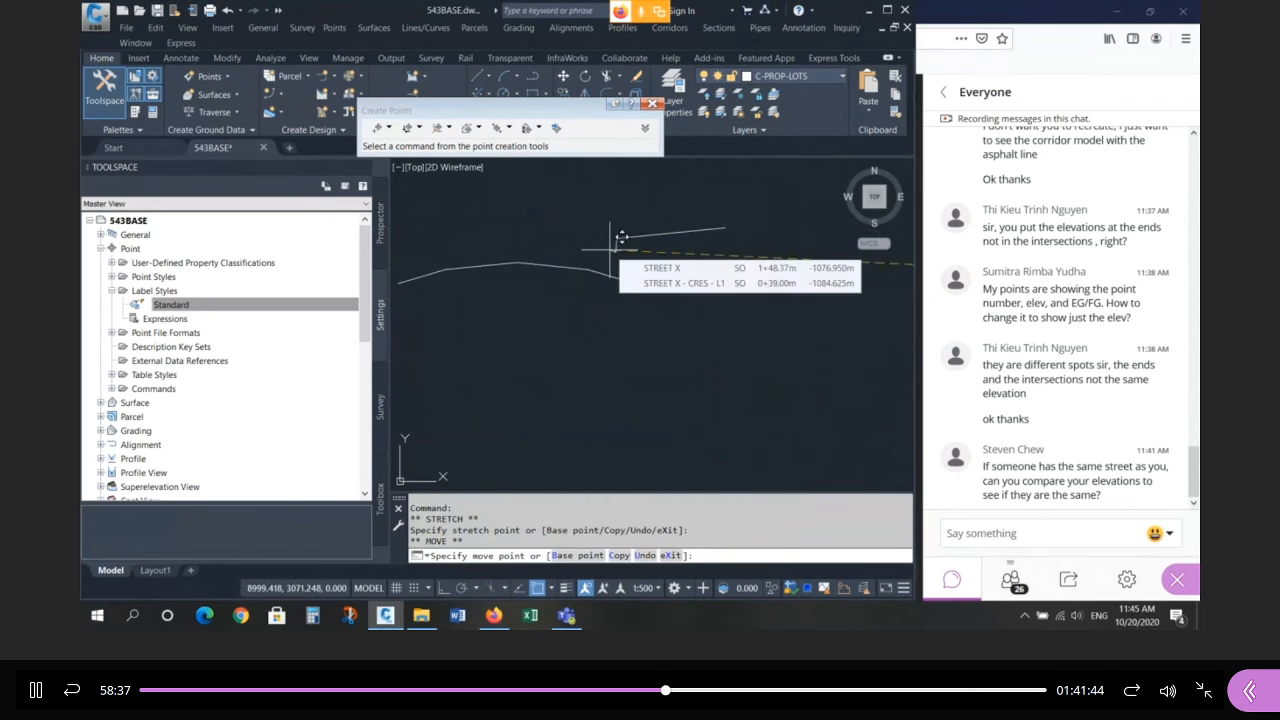
{"action": "scroll", "coordinate": [548, 262], "scroll_direction": "down", "scroll_amount": 2}
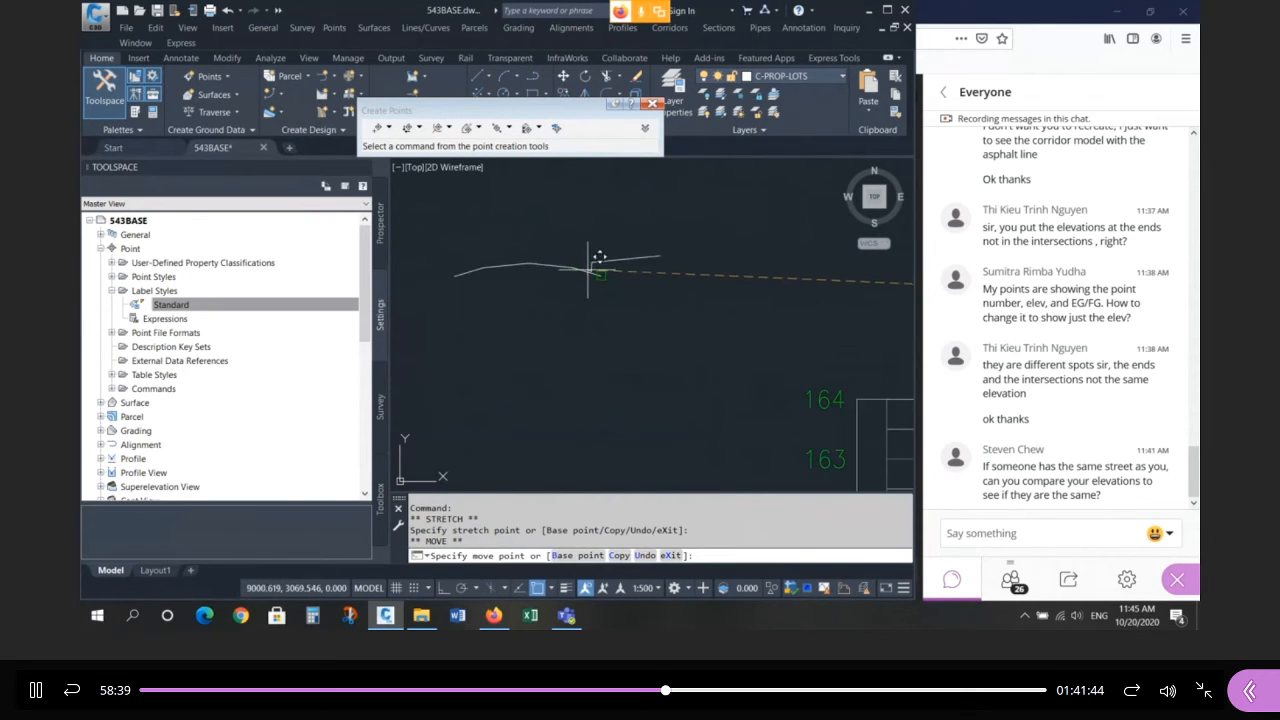
{"action": "scroll", "coordinate": [533, 273], "scroll_direction": "up", "scroll_amount": 5}
{"action": "key", "text": "Escape"}
{"action": "key", "text": "Escape"}
{"action": "key", "text": "Escape"}
{"action": "key", "text": "Escape"}
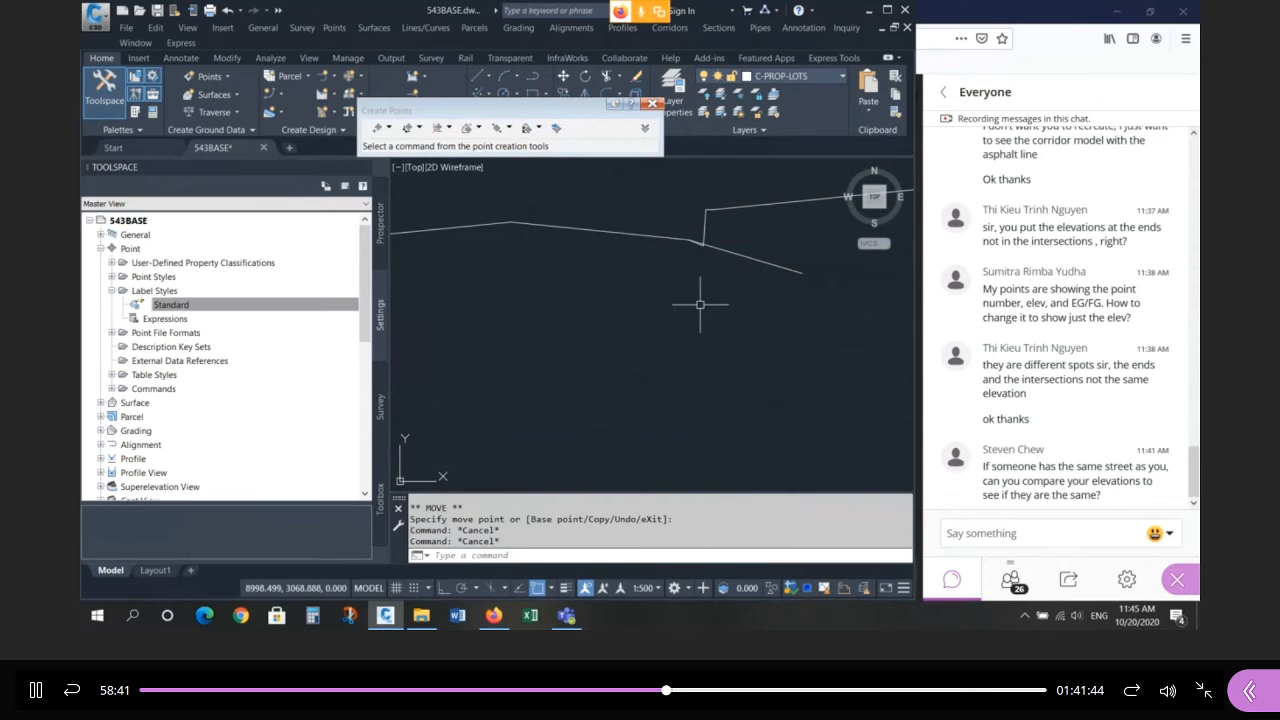
{"action": "type", "text": "MIR"}
{"action": "key", "text": "Escape"}
{"action": "key", "text": "Escape"}
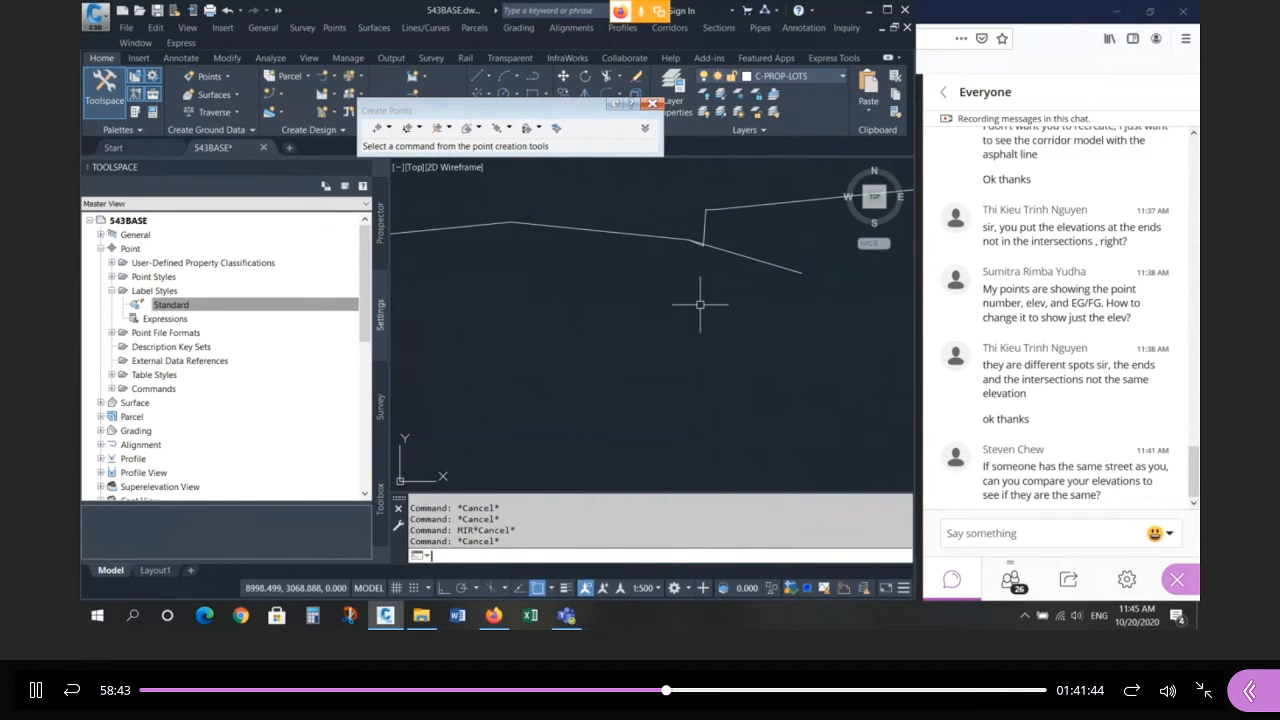
{"action": "type", "text": "MIRROR"}
{"action": "key", "text": "Return"}
{"action": "left_click", "coordinate": [704, 240]}
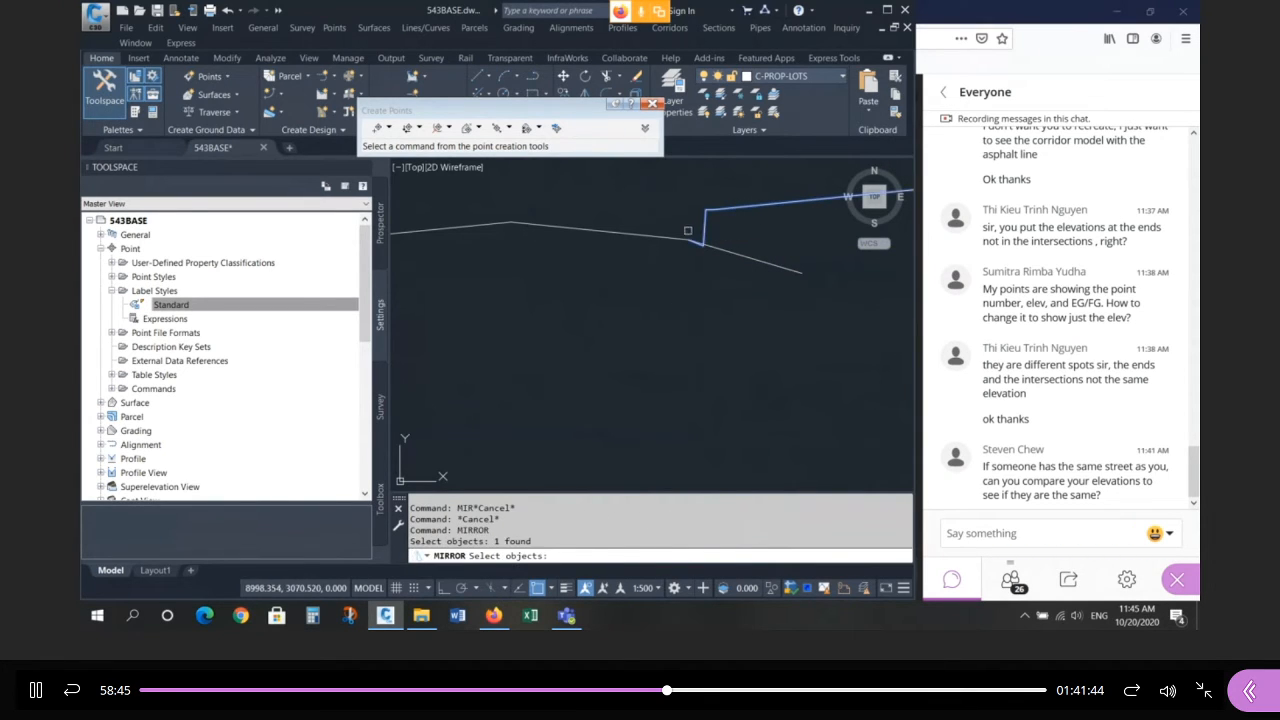
{"action": "key", "text": "Return"}
{"action": "scroll", "coordinate": [719, 230], "scroll_direction": "down", "scroll_amount": 4}
{"action": "left_click", "coordinate": [640, 226]}
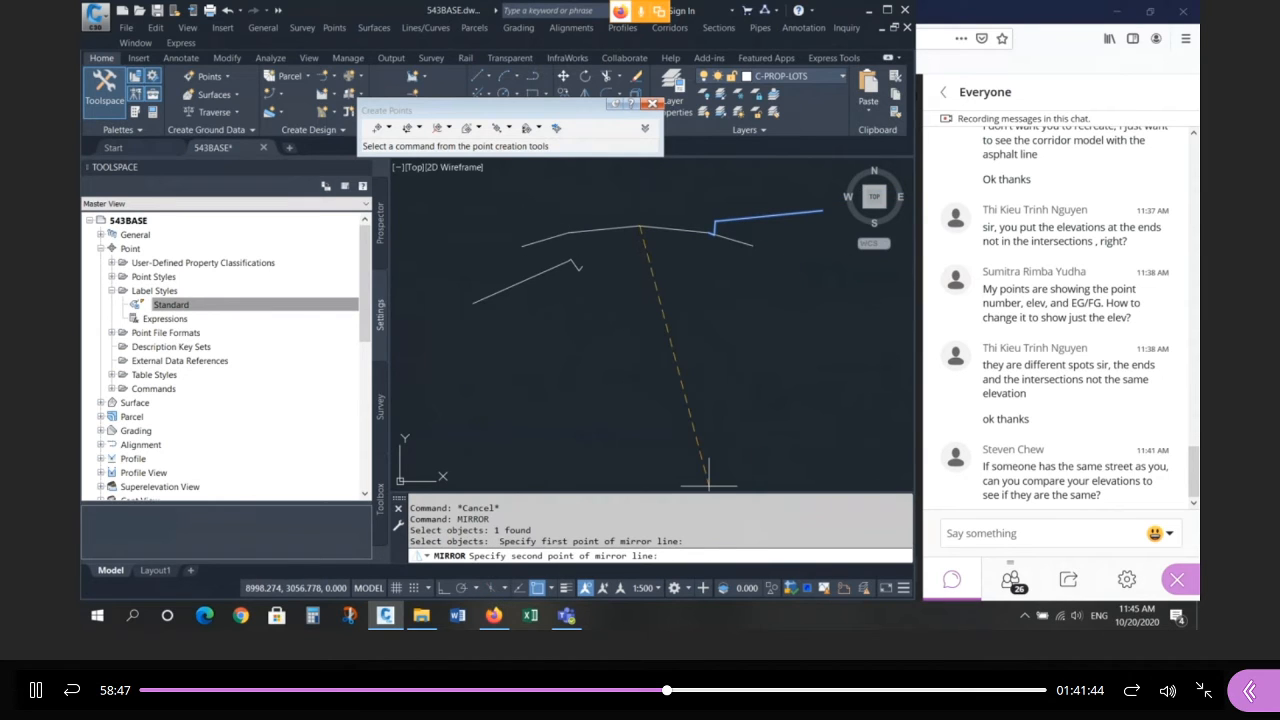
{"action": "left_click", "coordinate": [443, 585]}
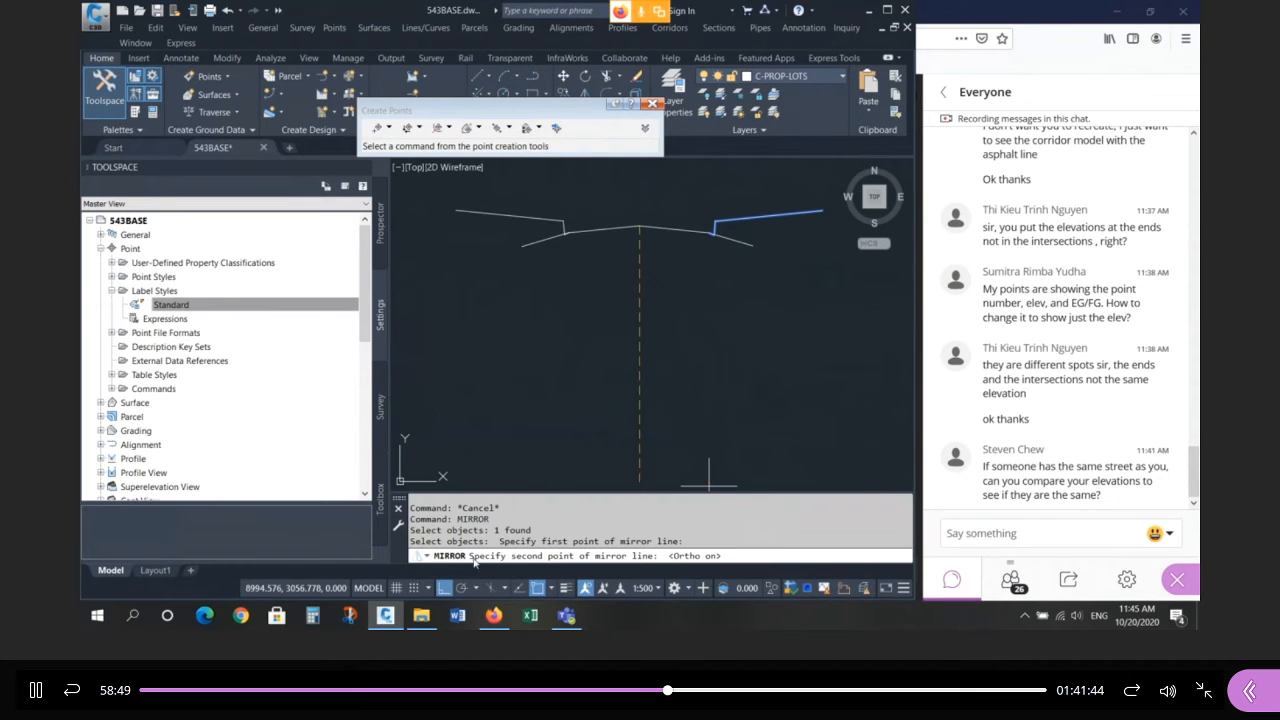
{"action": "left_click", "coordinate": [603, 358]}
{"action": "key", "text": "Escape"}
{"action": "key", "text": "Escape"}
Mirror the right curb polyline across a vertical line at the crown, keeping the original.
{"action": "scroll", "coordinate": [571, 216], "scroll_direction": "up", "scroll_amount": 4}
{"action": "scroll", "coordinate": [578, 249], "scroll_direction": "down", "scroll_amount": 5}
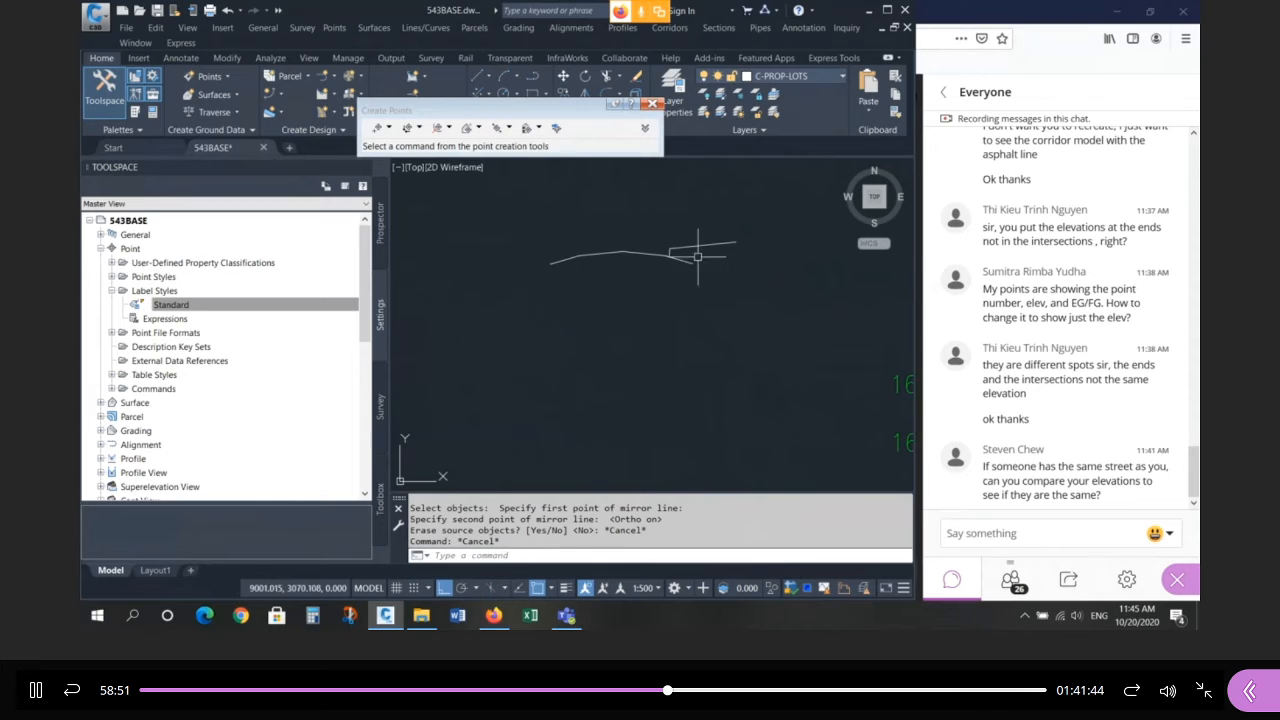
{"action": "key", "text": "space"}
{"action": "left_click", "coordinate": [696, 247]}
{"action": "key", "text": "space"}
{"action": "left_click", "coordinate": [623, 252]}
{"action": "left_click", "coordinate": [632, 344]}
{"action": "key", "text": "Escape"}
{"action": "key", "text": "Escape"}
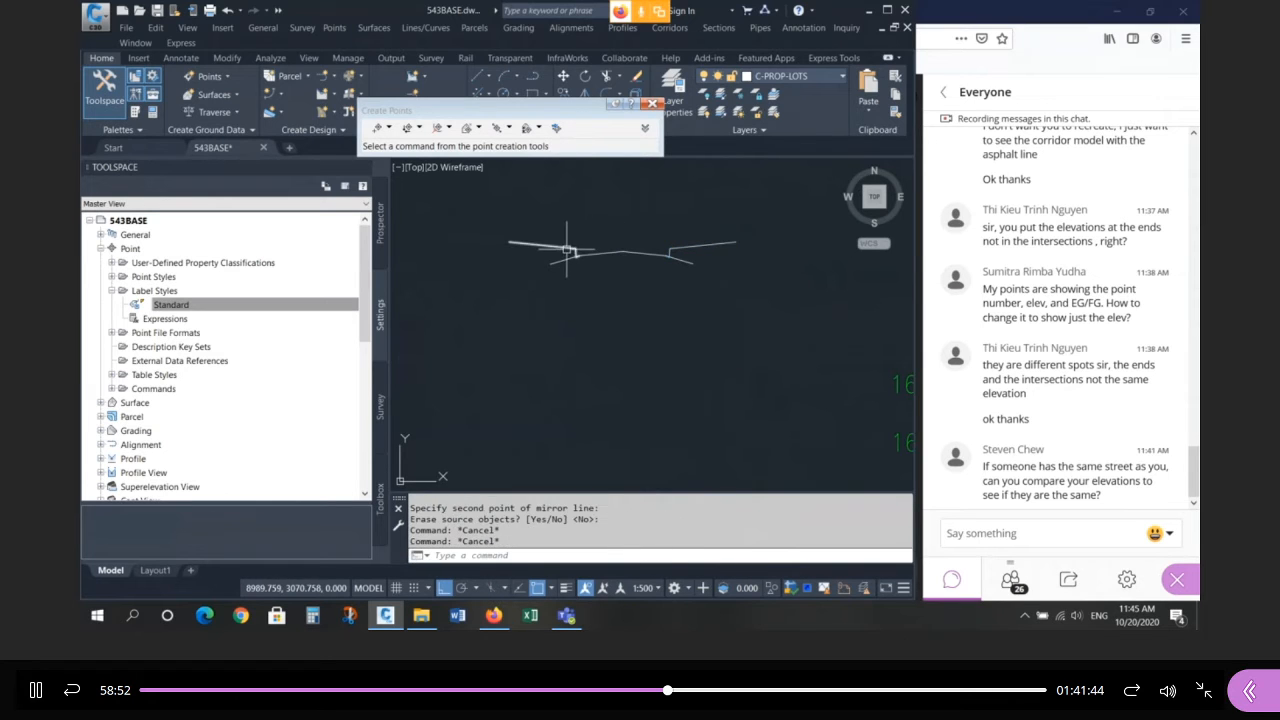
Select the new left curb and long asphalt polylines, then clear the selection.
{"action": "left_click", "coordinate": [569, 249]}
{"action": "scroll", "coordinate": [580, 259], "scroll_direction": "up", "scroll_amount": 6}
{"action": "scroll", "coordinate": [603, 216], "scroll_direction": "up", "scroll_amount": 2}
{"action": "left_click", "coordinate": [607, 214]}
{"action": "key", "text": "Escape"}
{"action": "key", "text": "Escape"}
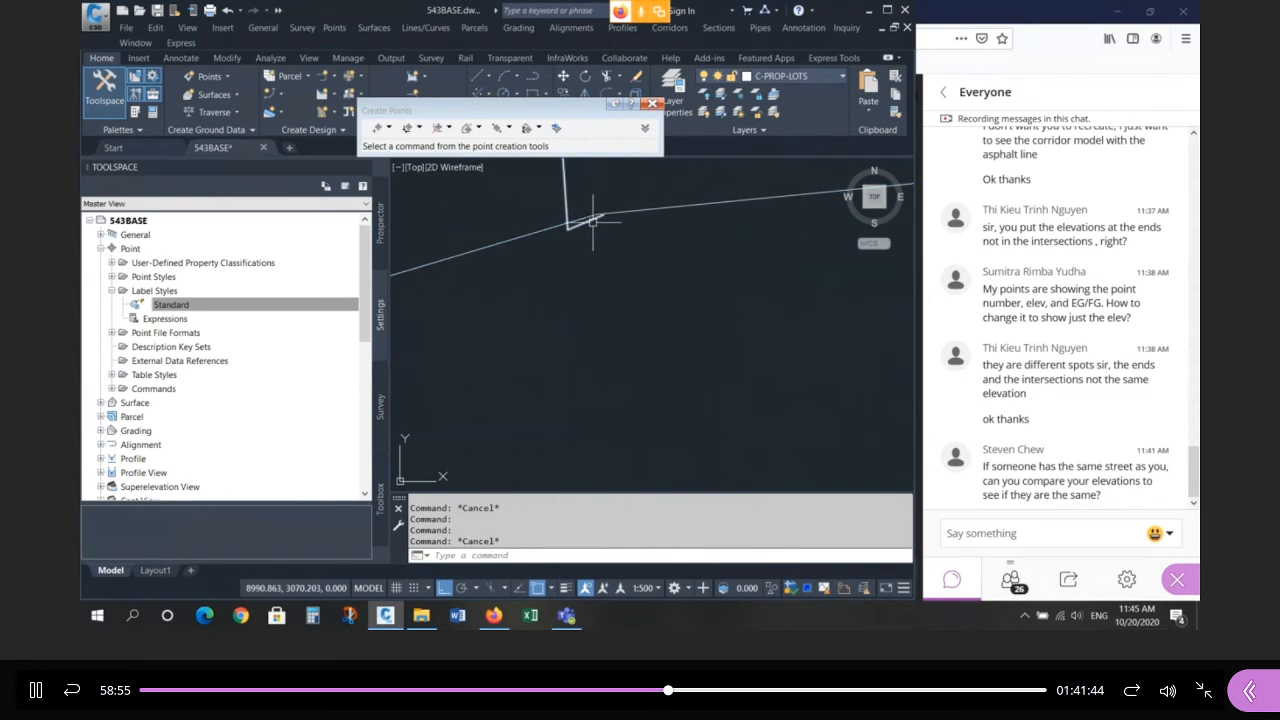
Grip the left curb's end vertex for a move, cancel, then check the central road polyline.
{"action": "left_click", "coordinate": [592, 219]}
{"action": "scroll", "coordinate": [605, 221], "scroll_direction": "up", "scroll_amount": 4}
{"action": "left_click", "coordinate": [597, 205]}
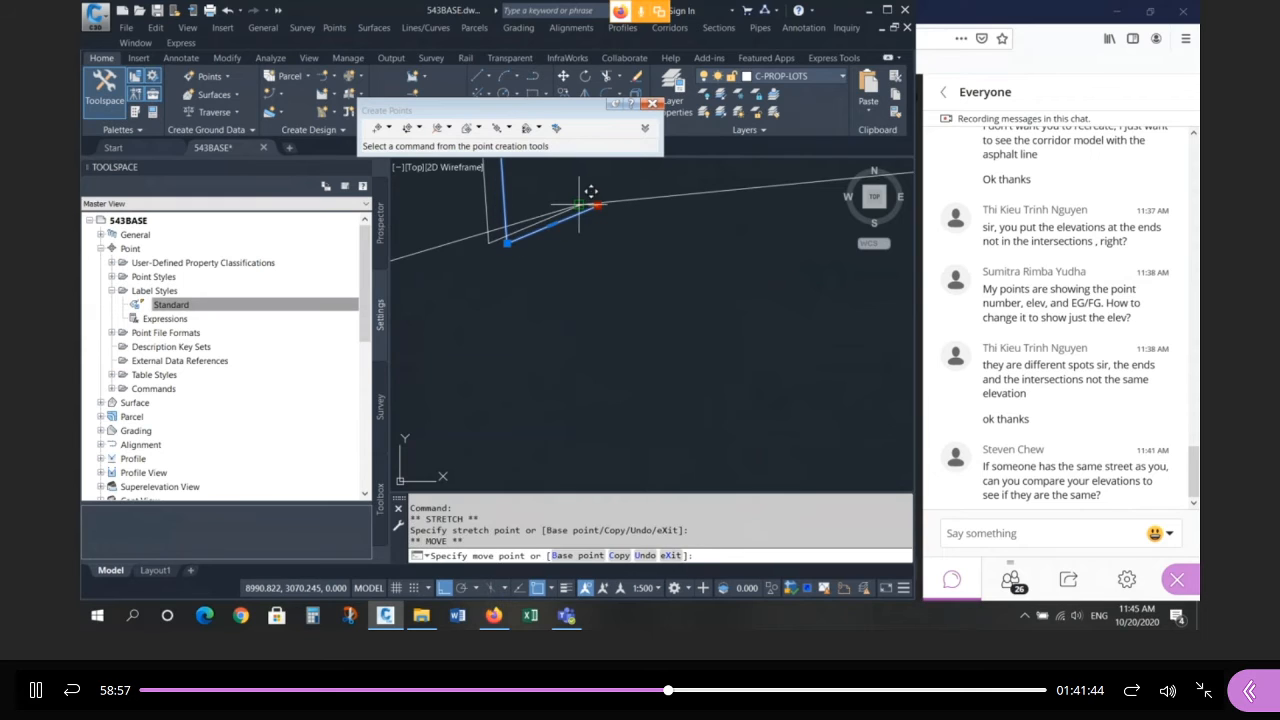
{"action": "key", "text": "space"}
{"action": "scroll", "coordinate": [530, 240], "scroll_direction": "down", "scroll_amount": 3}
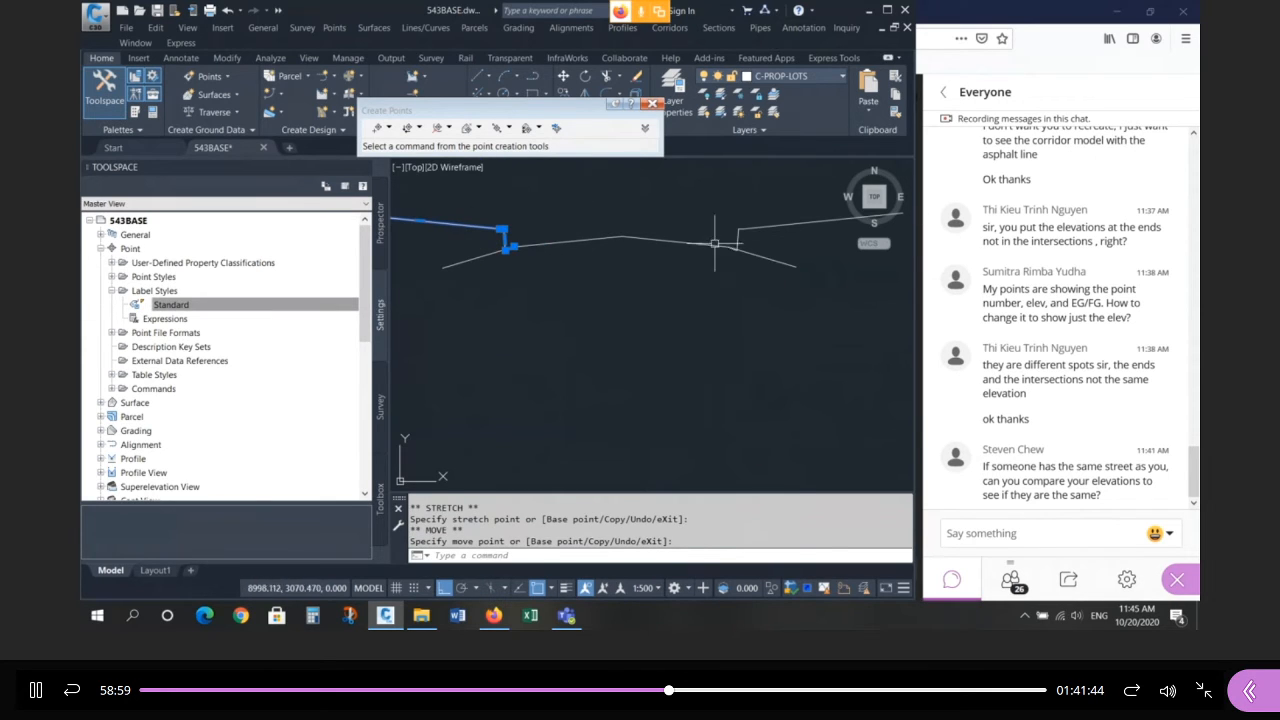
{"action": "scroll", "coordinate": [617, 243], "scroll_direction": "down", "scroll_amount": 2}
{"action": "key", "text": "Escape"}
{"action": "key", "text": "Escape"}
{"action": "left_click", "coordinate": [635, 250]}
{"action": "left_click", "coordinate": [603, 231]}
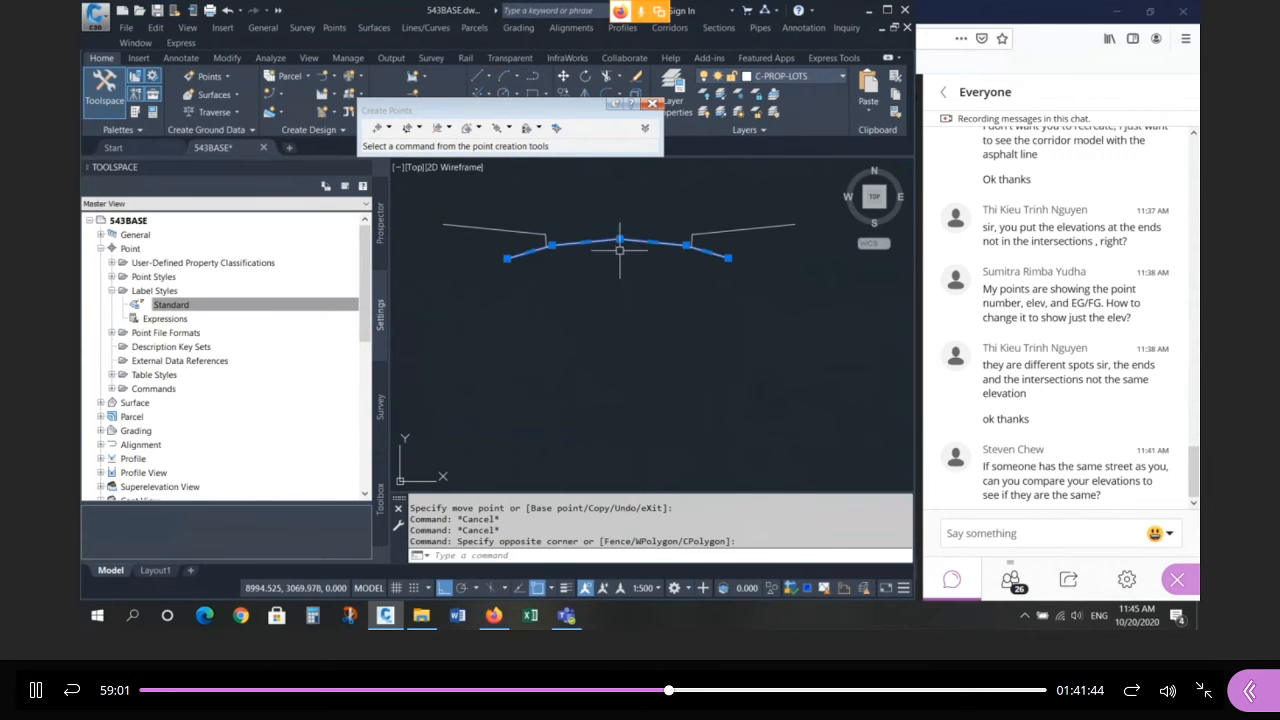
{"action": "key", "text": "Escape"}
Trim the overhanging road line ends on both sides of the crown.
{"action": "type", "text": "tr"}
{"action": "key", "text": "Return"}
{"action": "left_click", "coordinate": [665, 243]}
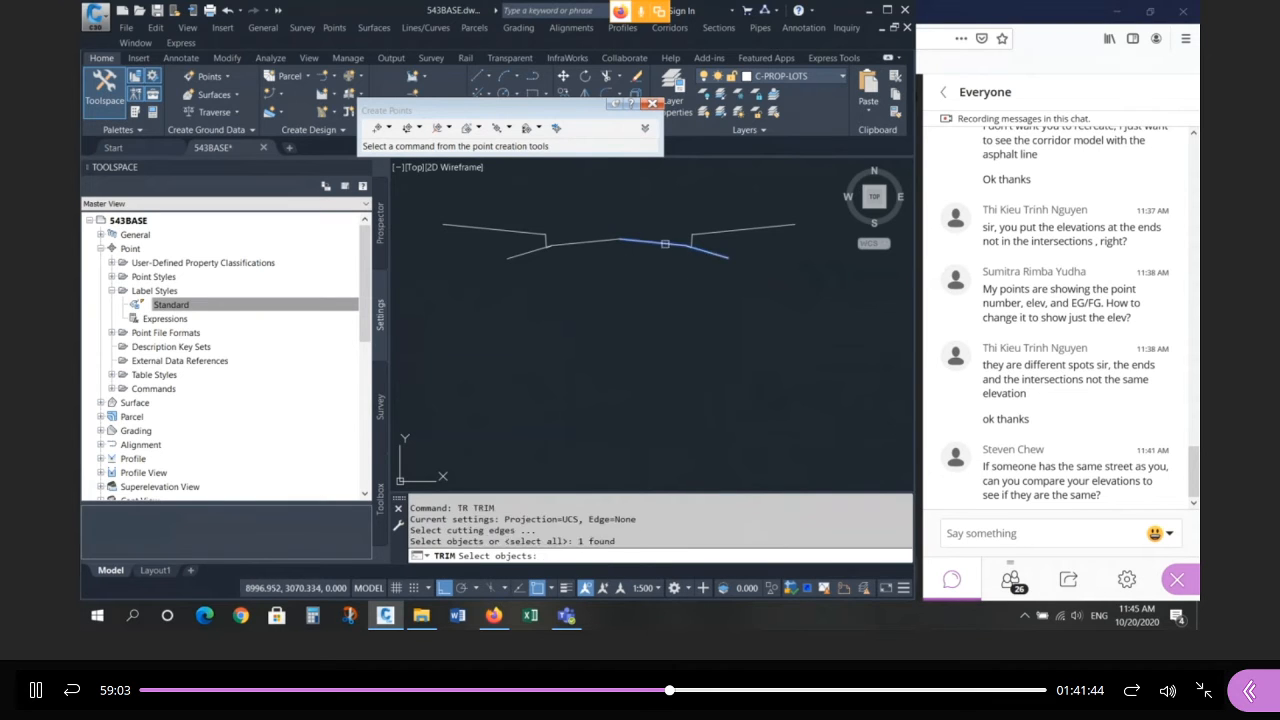
{"action": "key", "text": "space"}
{"action": "left_click", "coordinate": [712, 255]}
{"action": "key", "text": "space"}
{"action": "key", "text": "space"}
{"action": "left_click", "coordinate": [588, 242]}
{"action": "key", "text": "space"}
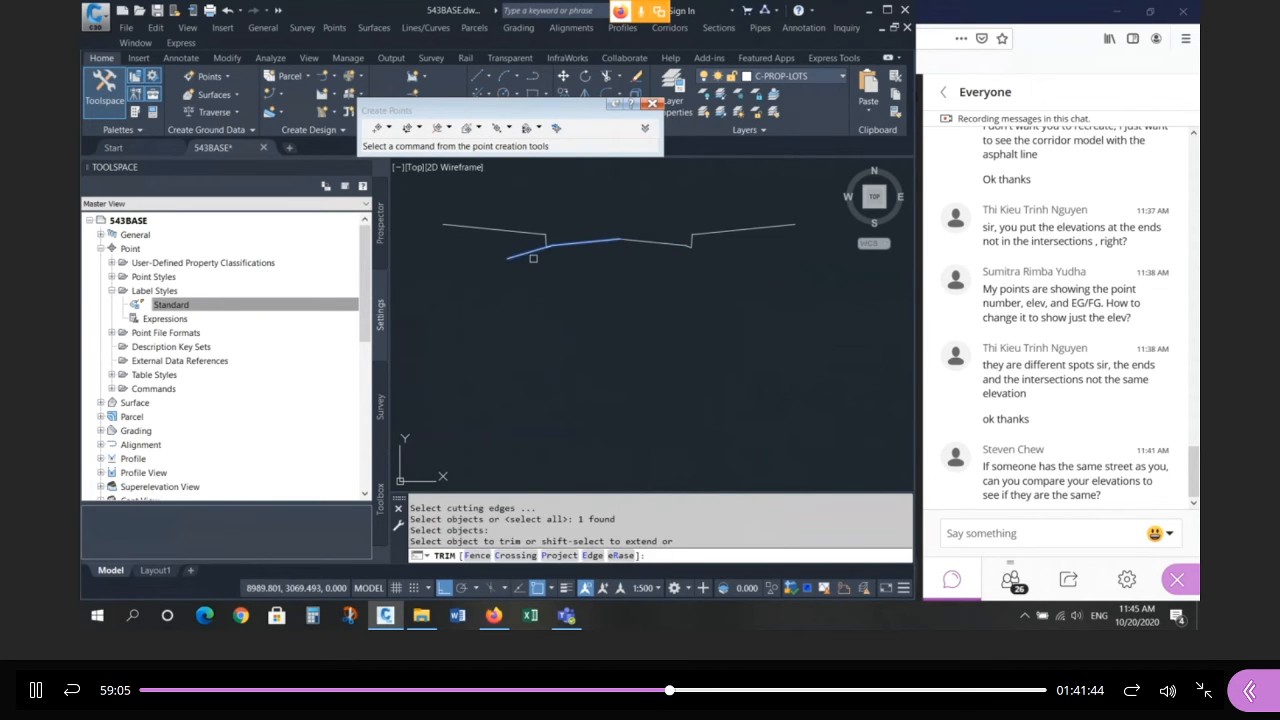
{"action": "left_click", "coordinate": [531, 252]}
{"action": "key", "text": "space"}
{"action": "key", "text": "Escape"}
{"action": "key", "text": "Escape"}
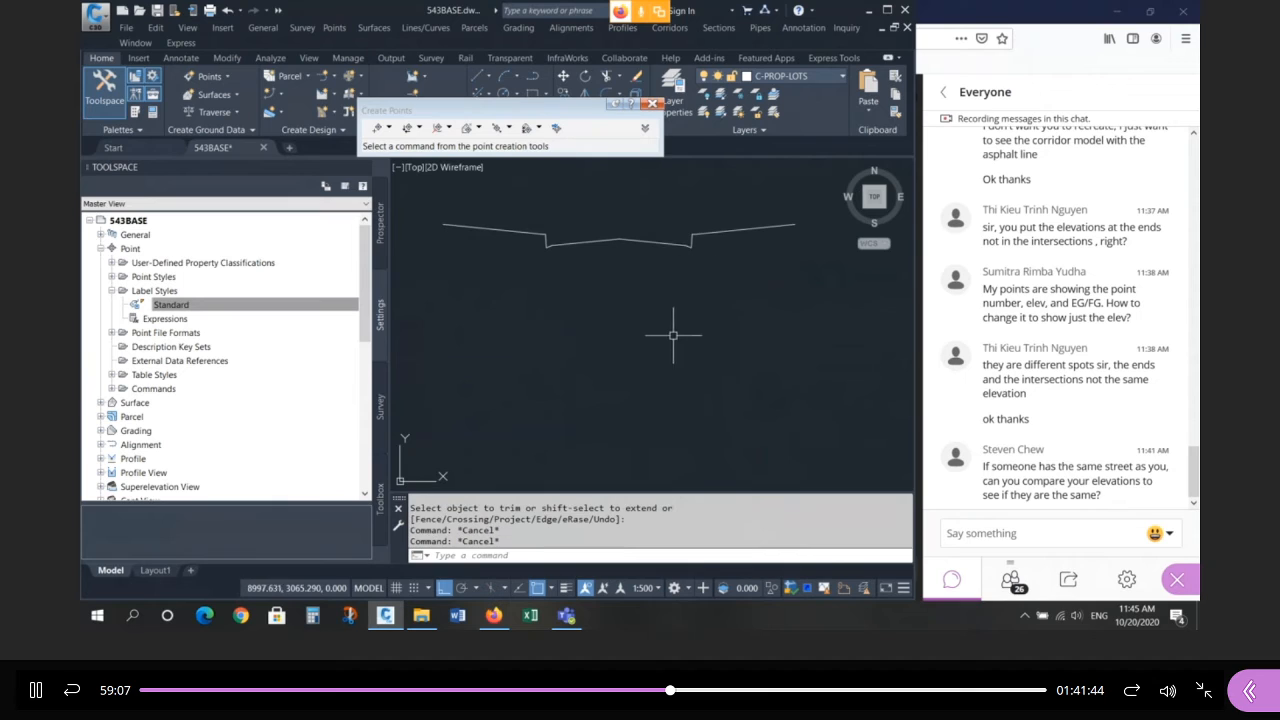
Undo the last trim, keeping the curb steps intact.
{"action": "type", "text": "u"}
{"action": "key", "text": "Return"}
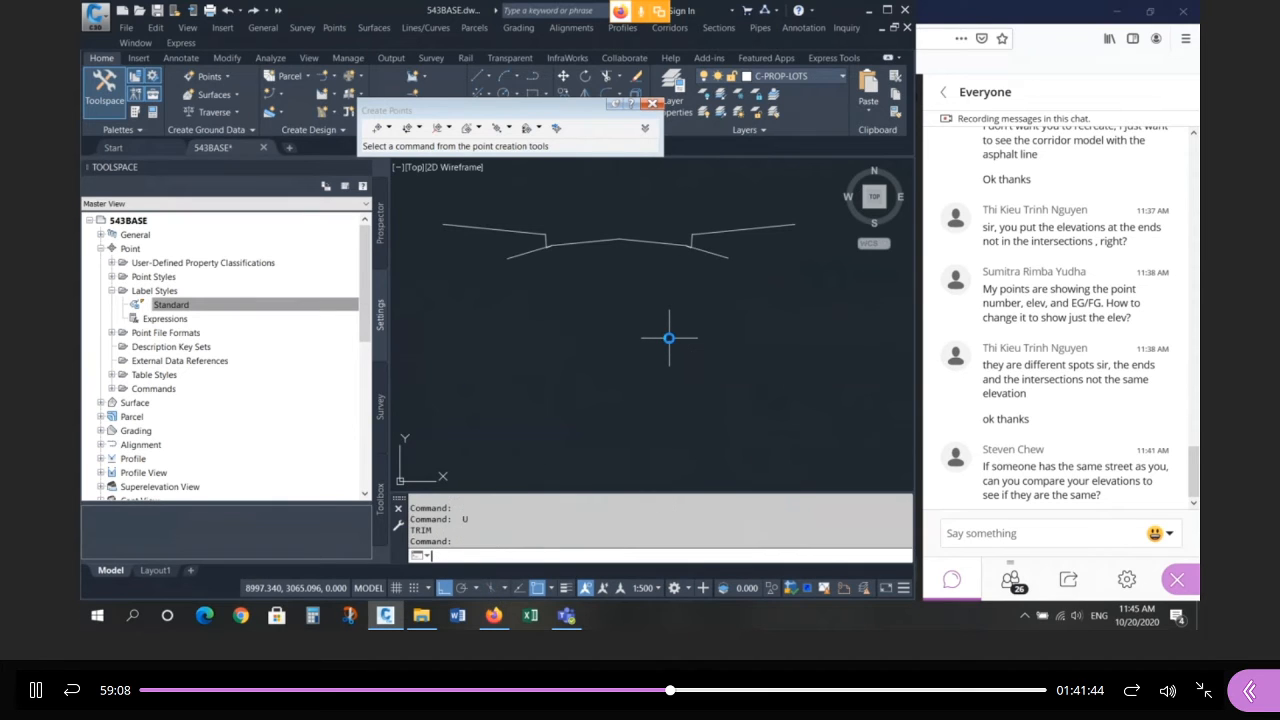
{"action": "scroll", "coordinate": [443, 337], "scroll_direction": "up", "scroll_amount": 2}
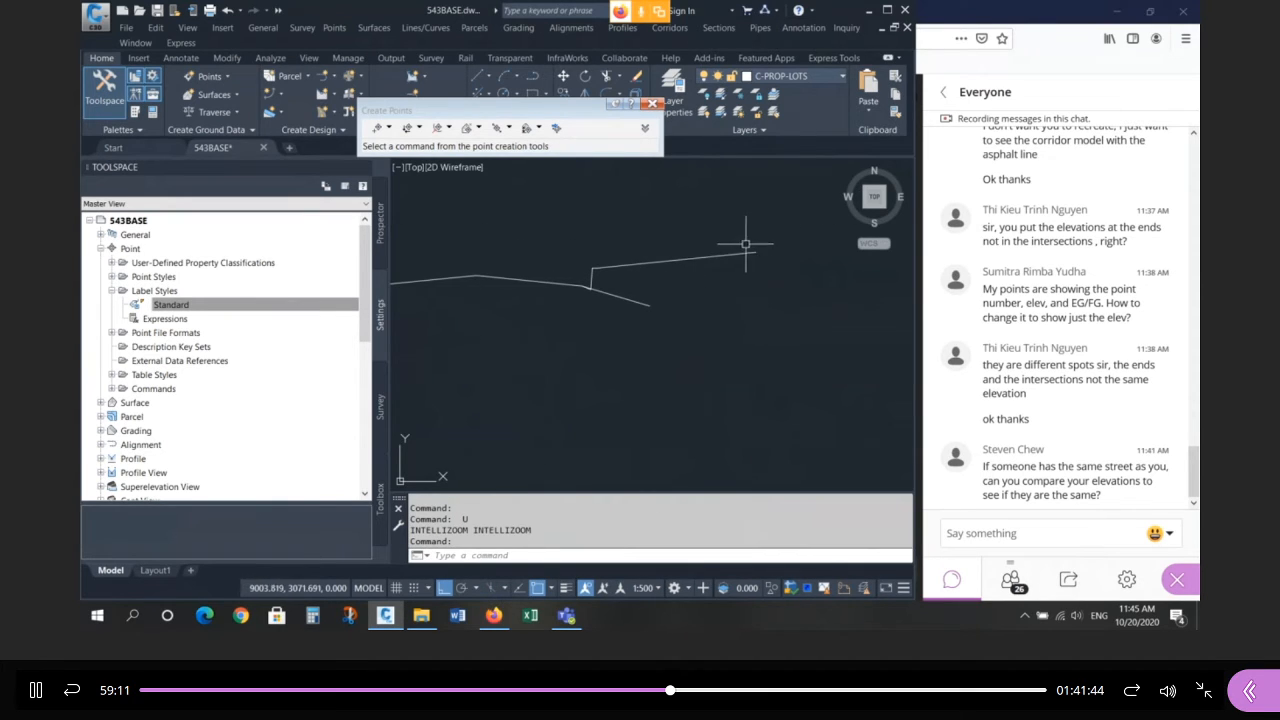
Draw a line rising vertically from the left vertex, then running horizontally right above the cross-section.
{"action": "left_click", "coordinate": [767, 188]}
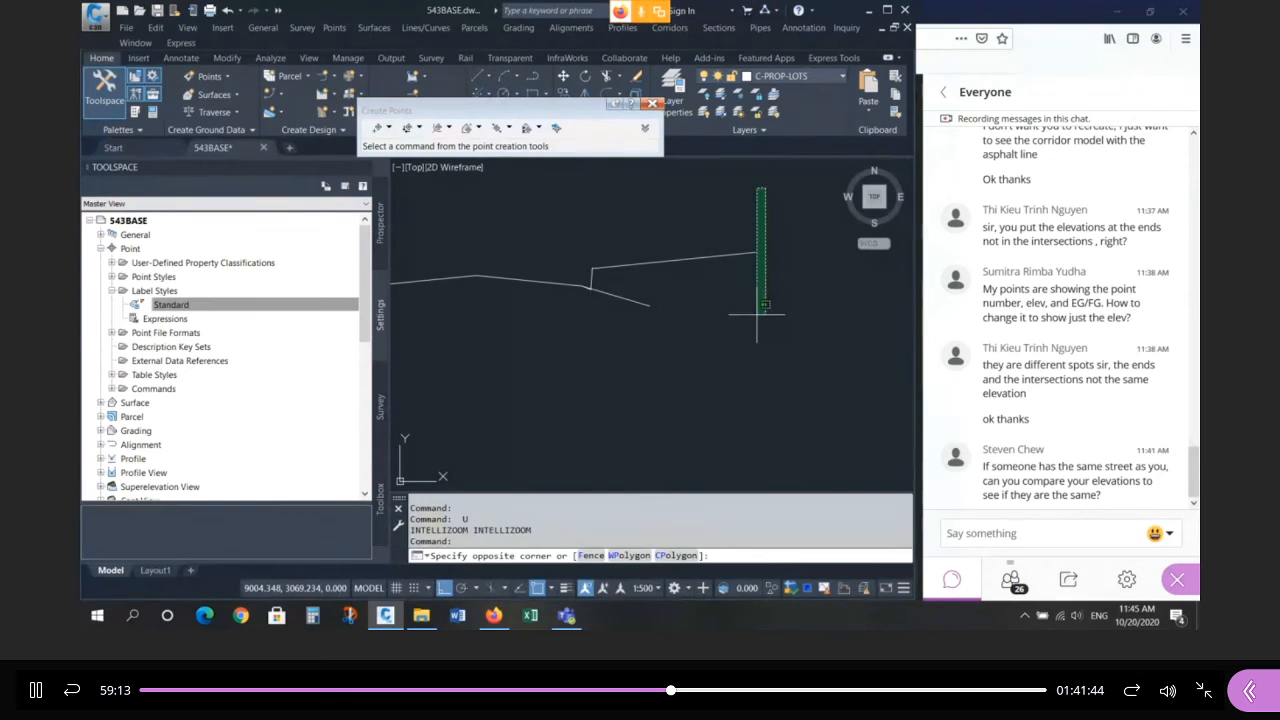
{"action": "key", "text": "Escape"}
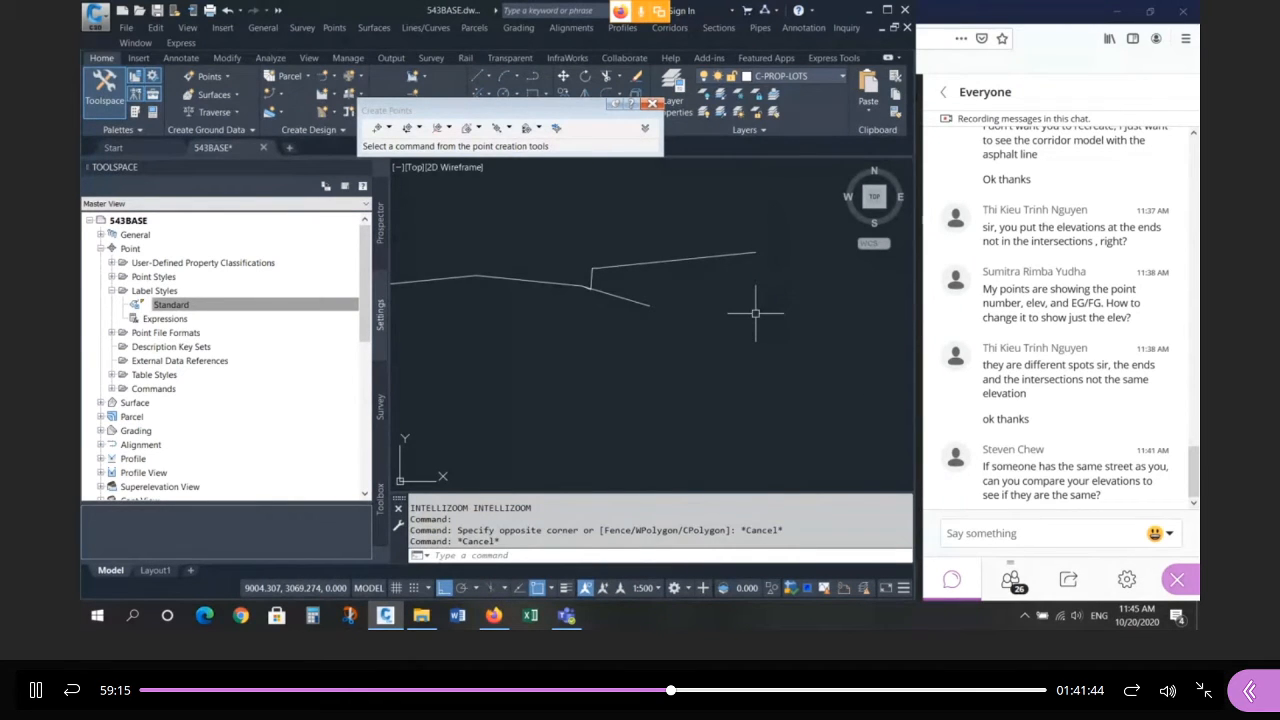
{"action": "type", "text": "L"}
{"action": "key", "text": "Return"}
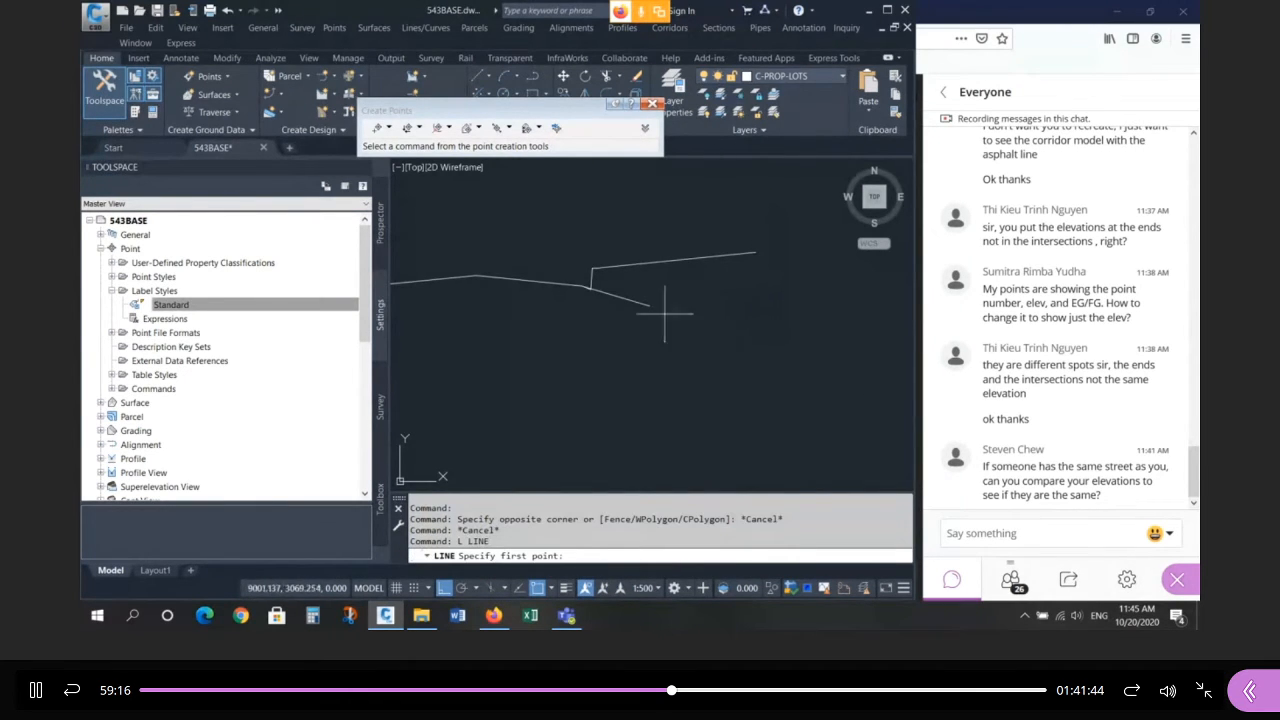
{"action": "left_click", "coordinate": [476, 275]}
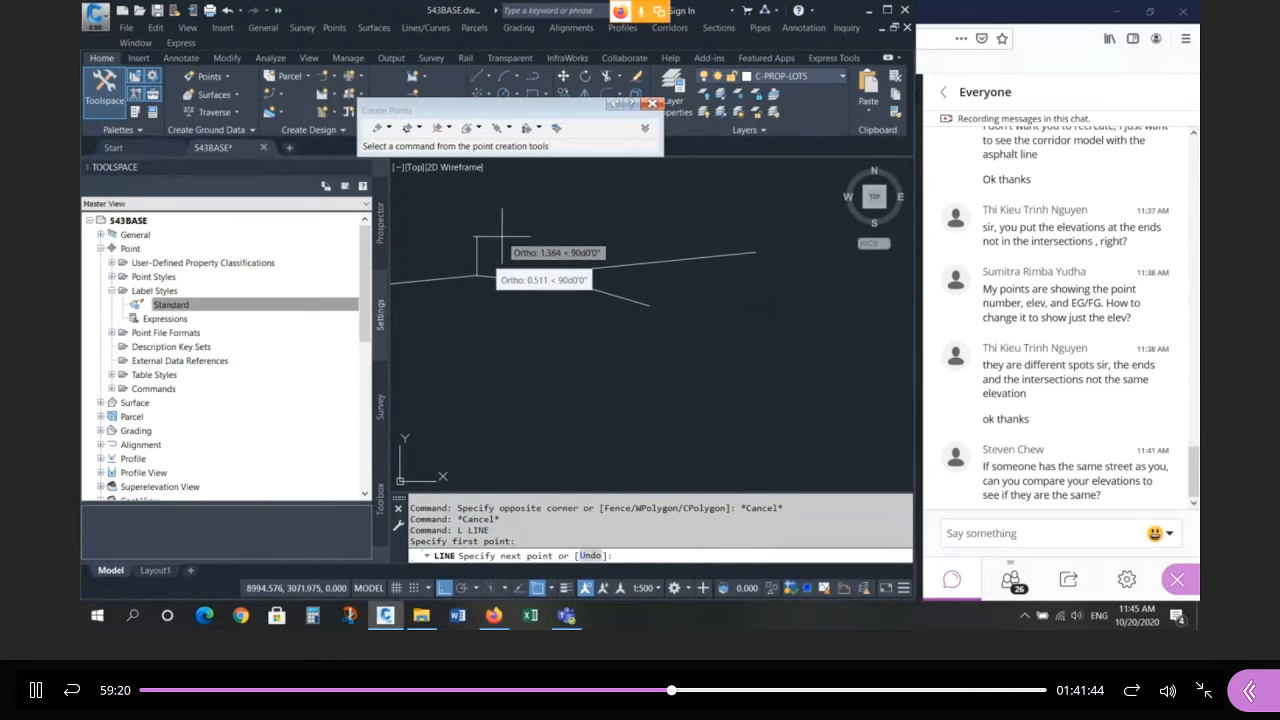
{"action": "left_click", "coordinate": [485, 256]}
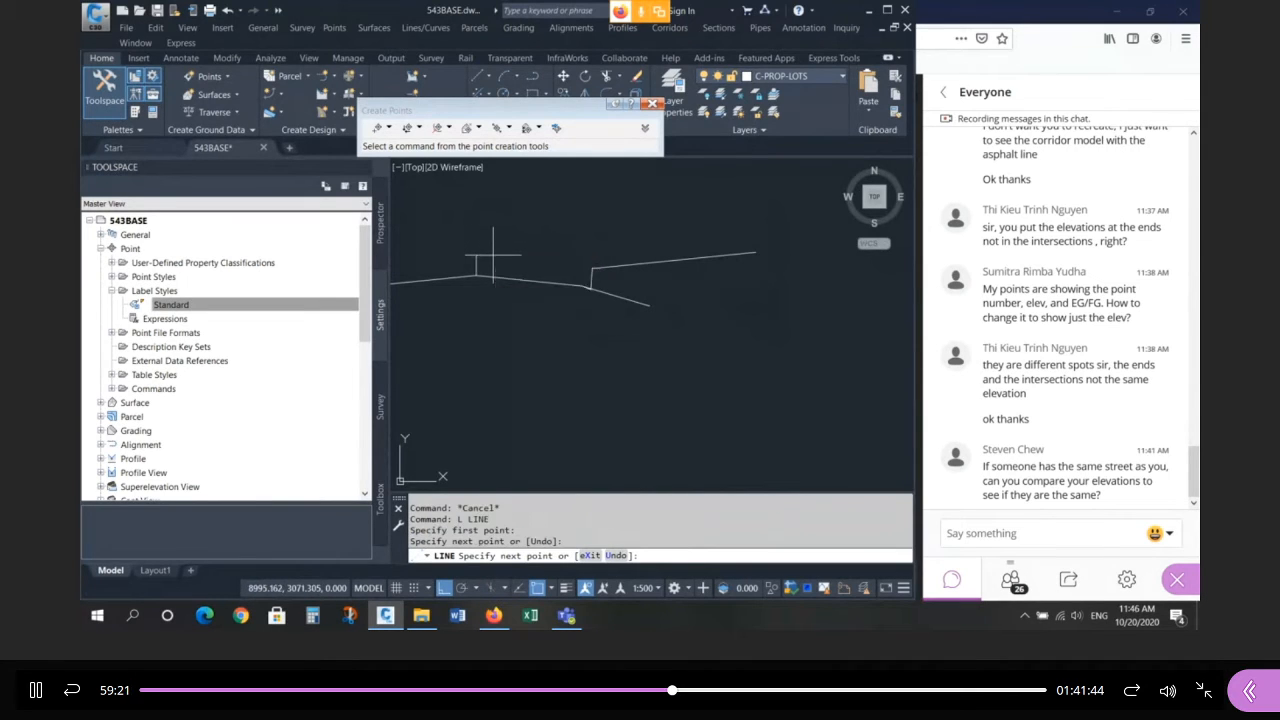
{"action": "left_click", "coordinate": [770, 291]}
{"action": "key", "text": "Return"}
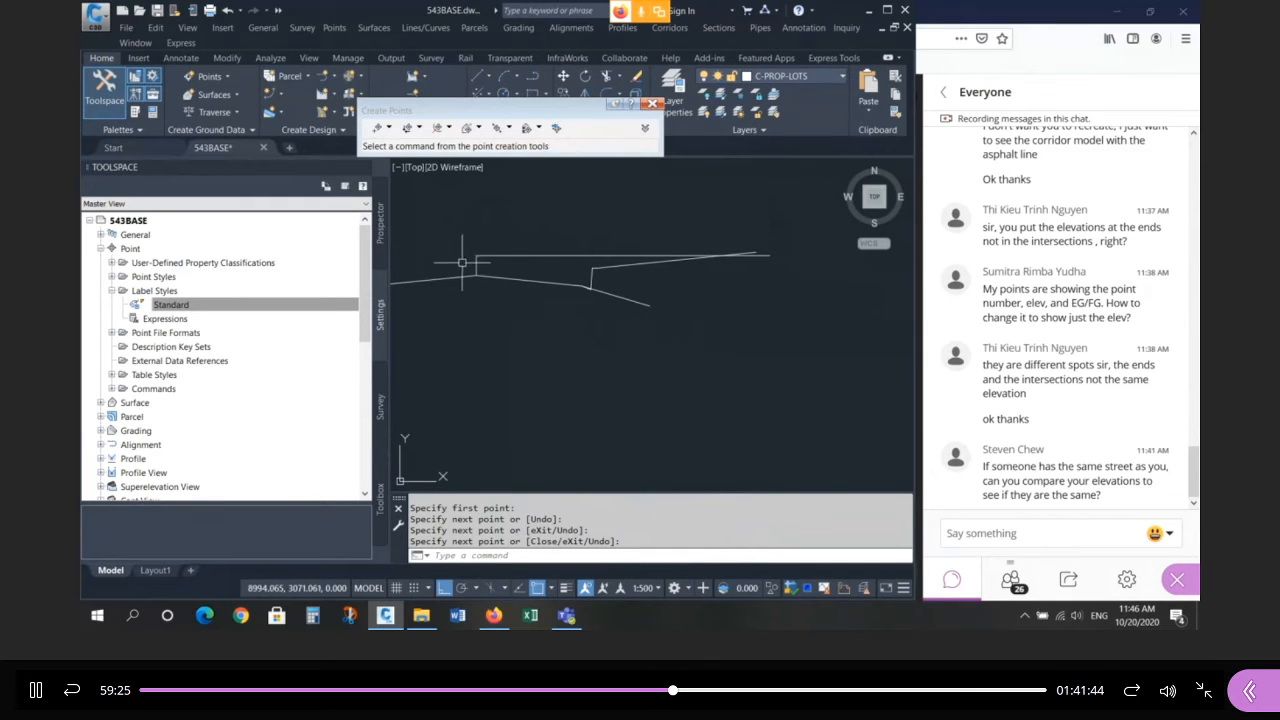
{"action": "left_click", "coordinate": [463, 265]}
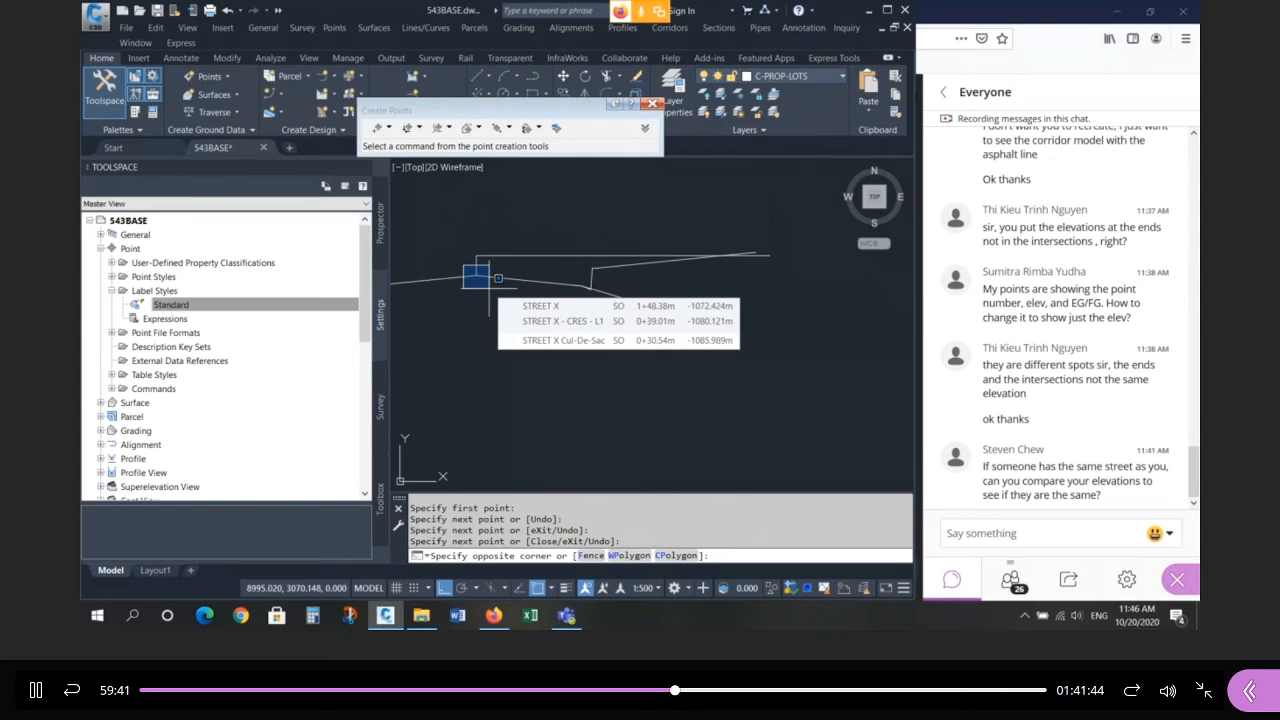
{"action": "key", "text": "Escape"}
{"action": "key", "text": "Escape"}
{"action": "key", "text": "Escape"}
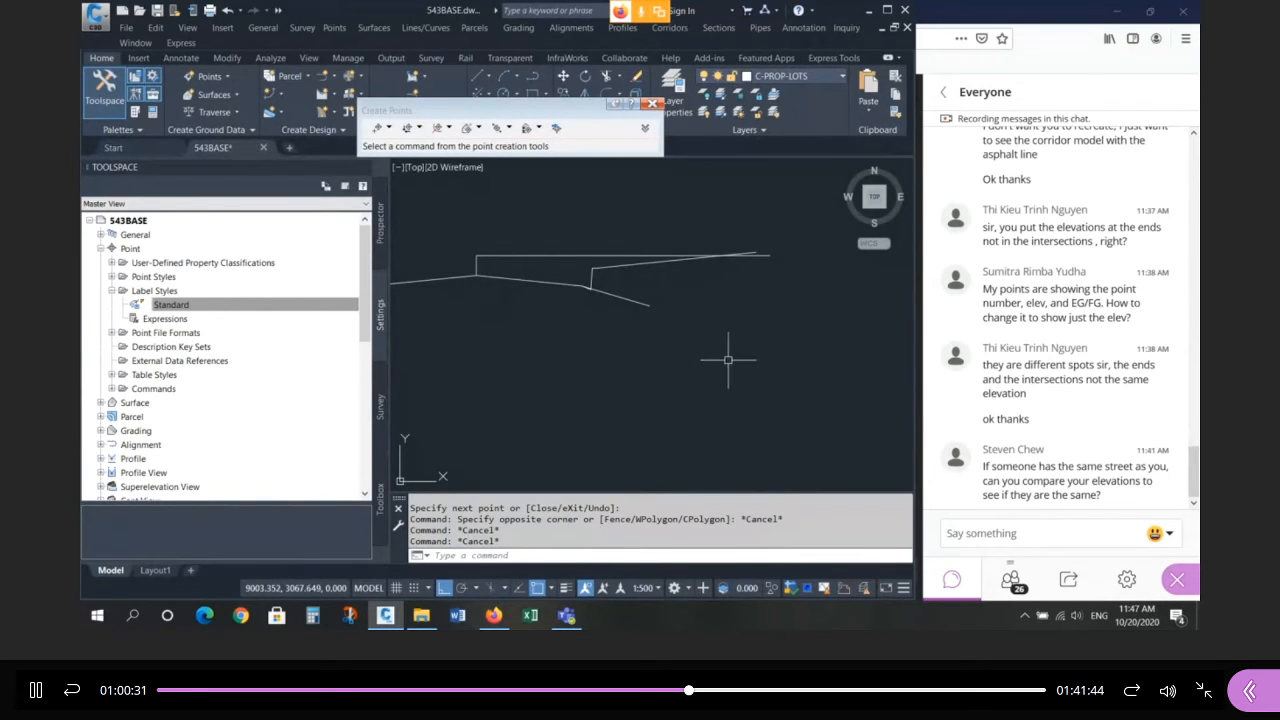
Zoom to lots 34–36 and select their boundary lines to inspect the grips.
{"action": "scroll", "coordinate": [766, 349], "scroll_direction": "down", "scroll_amount": 5}
{"action": "scroll", "coordinate": [800, 328], "scroll_direction": "down", "scroll_amount": 4}
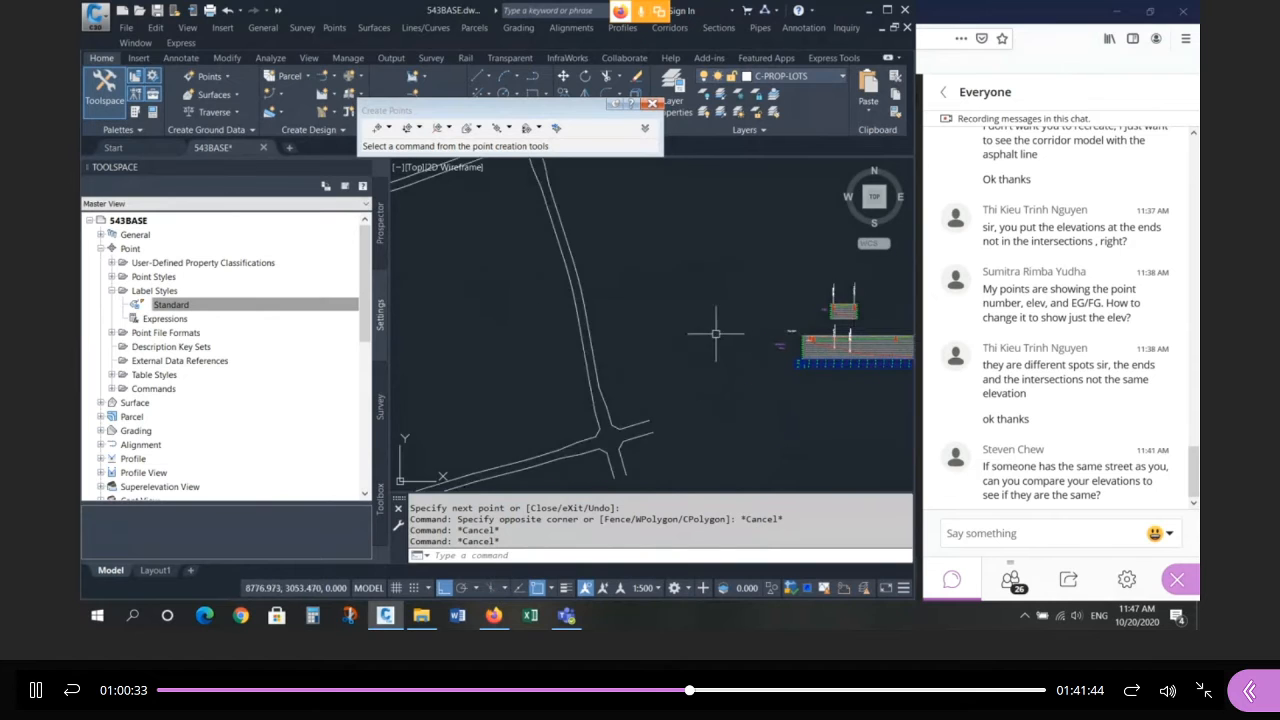
{"action": "scroll", "coordinate": [716, 334], "scroll_direction": "down", "scroll_amount": 4}
{"action": "scroll", "coordinate": [561, 354], "scroll_direction": "up", "scroll_amount": 9}
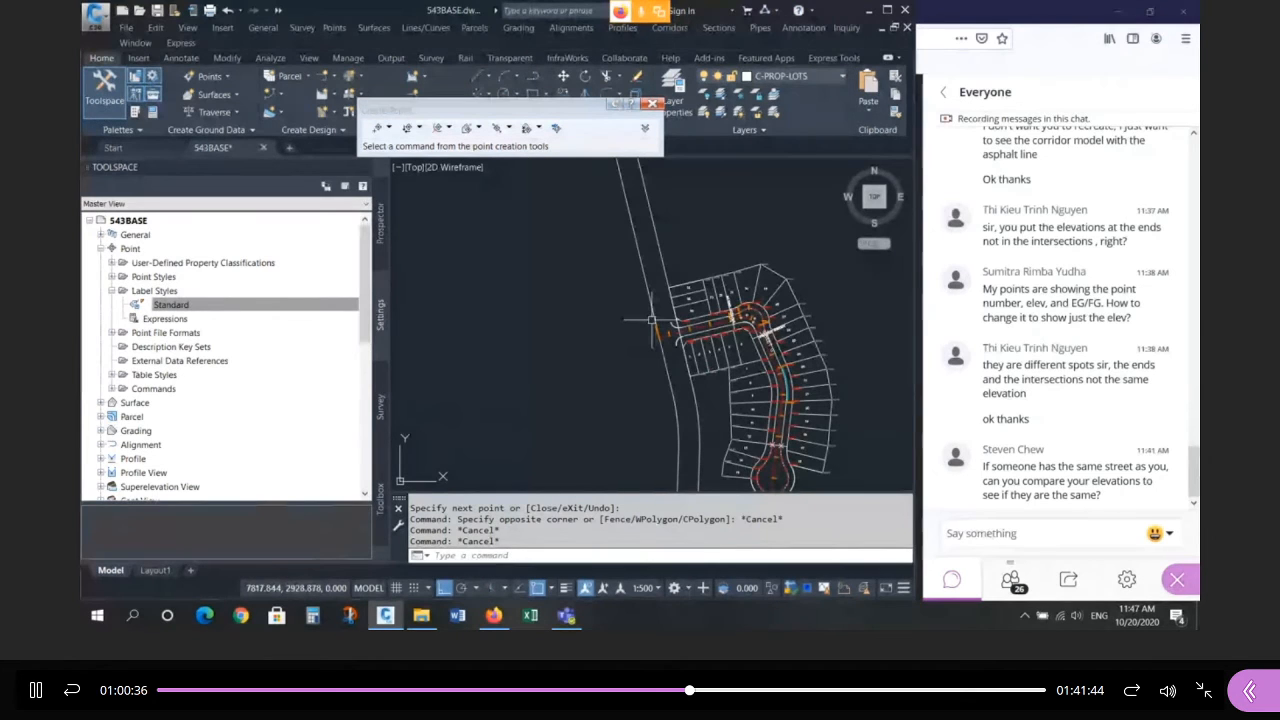
{"action": "scroll", "coordinate": [653, 319], "scroll_direction": "up", "scroll_amount": 6}
{"action": "left_click", "coordinate": [741, 197]}
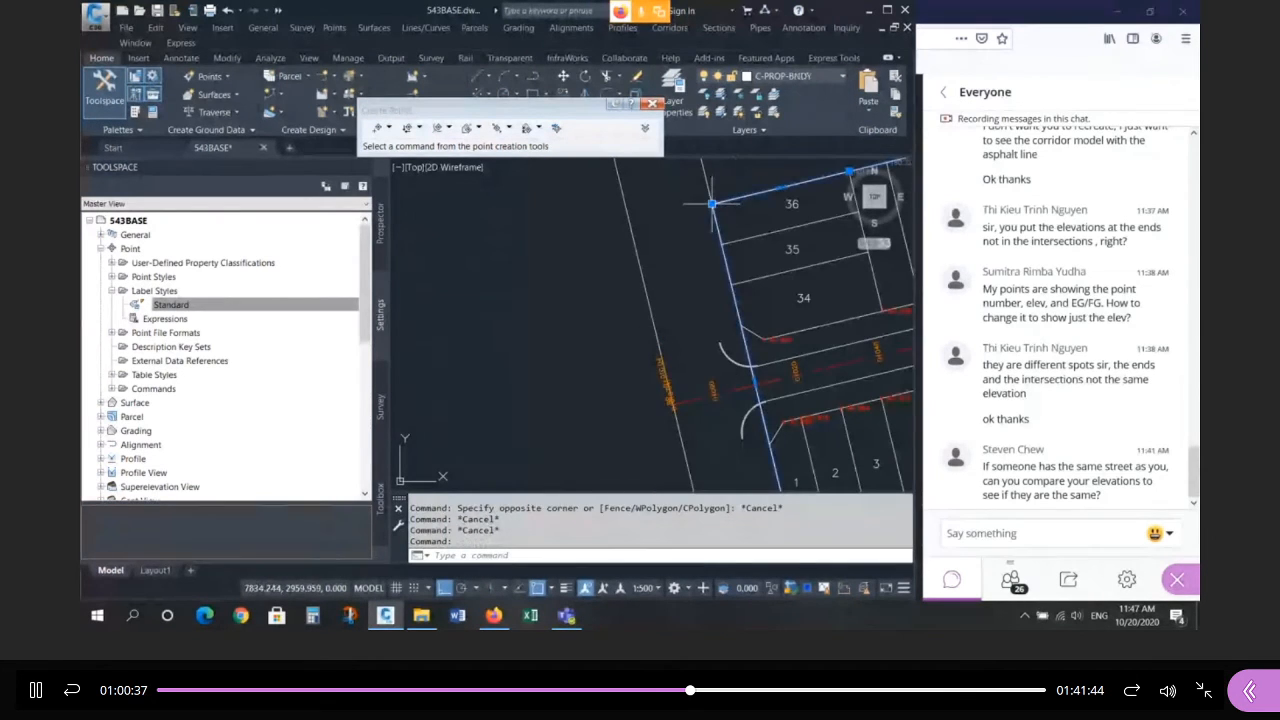
{"action": "mouse_move", "coordinate": [712, 204]}
{"action": "left_click", "coordinate": [737, 238]}
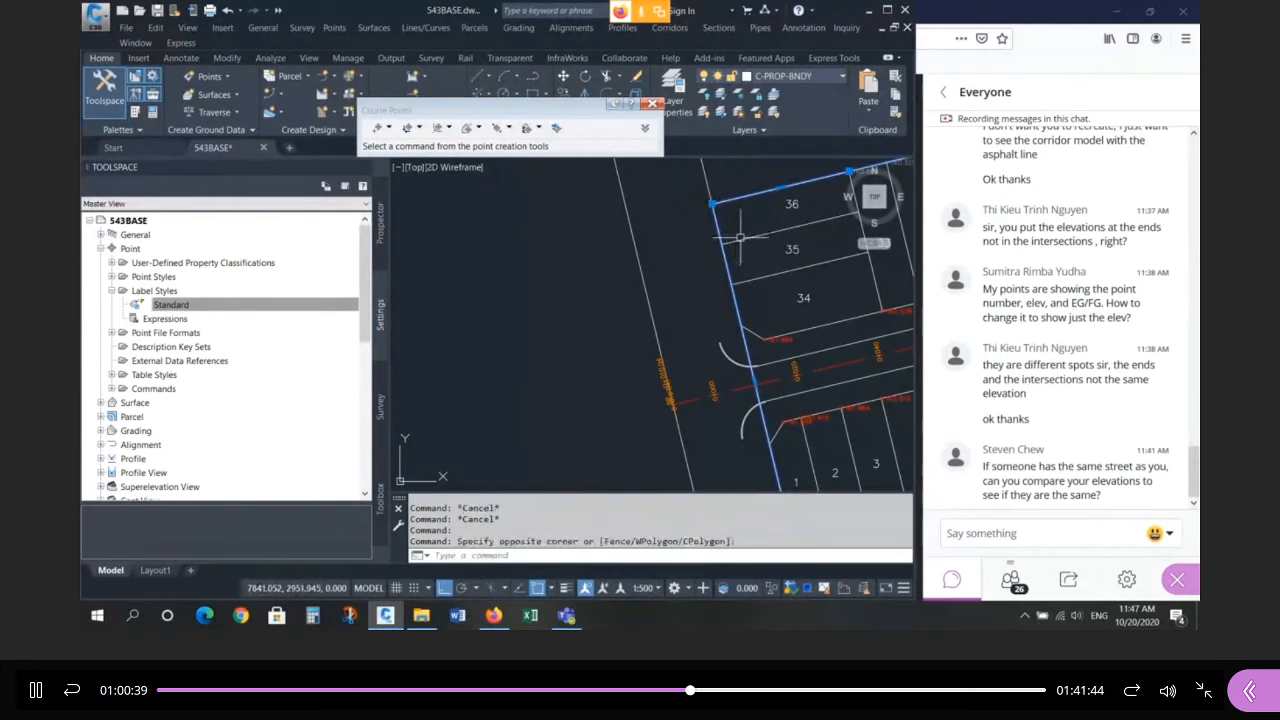
{"action": "left_click", "coordinate": [737, 240]}
{"action": "left_click", "coordinate": [740, 282]}
{"action": "left_click", "coordinate": [747, 329]}
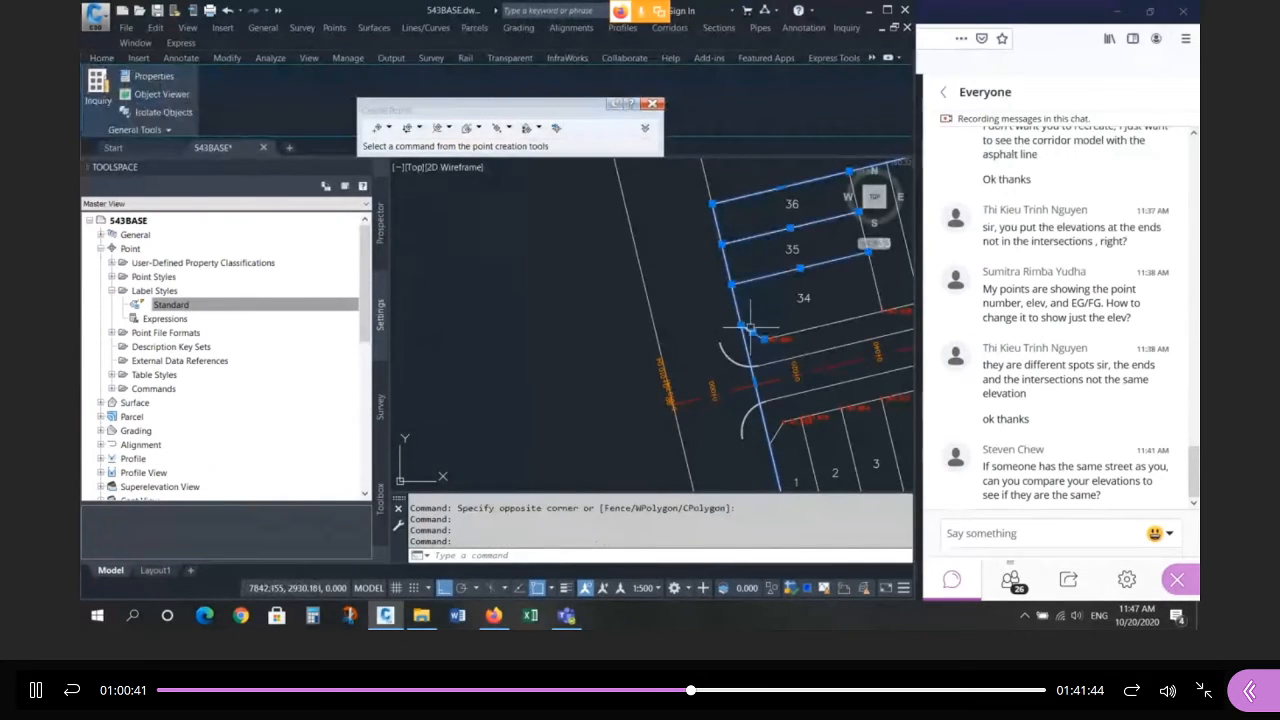
Clear the selection, inspect the corner line by lot 1, then deselect everything.
{"action": "scroll", "coordinate": [752, 293], "scroll_direction": "up", "scroll_amount": 4}
{"action": "scroll", "coordinate": [738, 382], "scroll_direction": "down", "scroll_amount": 4}
{"action": "scroll", "coordinate": [624, 295], "scroll_direction": "up", "scroll_amount": 2}
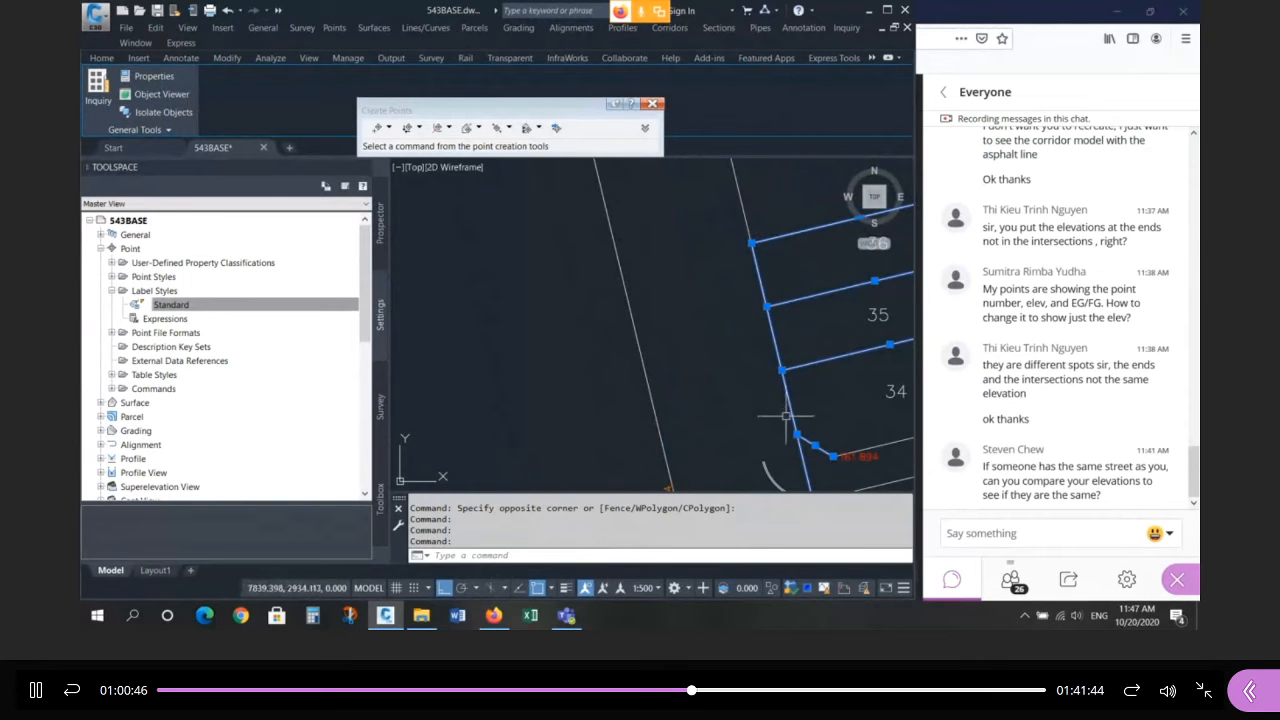
{"action": "scroll", "coordinate": [699, 346], "scroll_direction": "down", "scroll_amount": 4}
{"action": "scroll", "coordinate": [720, 389], "scroll_direction": "up", "scroll_amount": 3}
{"action": "key", "text": "Escape"}
{"action": "key", "text": "Escape"}
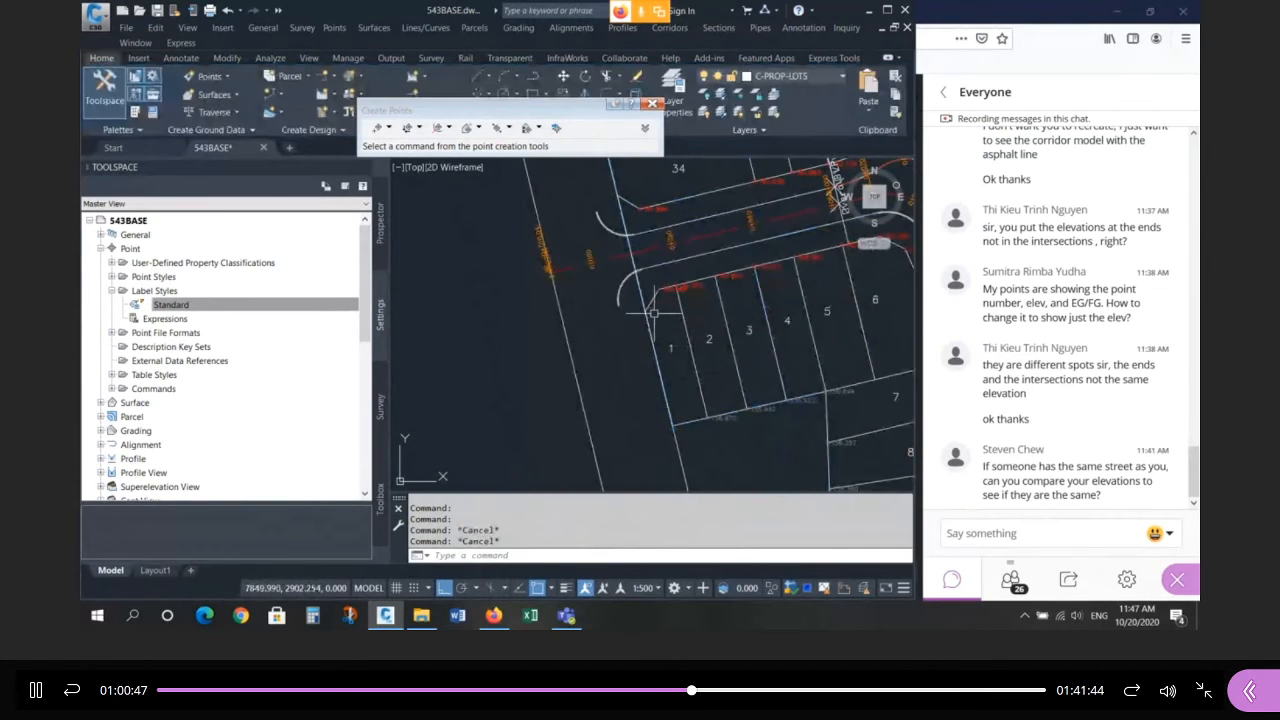
{"action": "left_click", "coordinate": [656, 304]}
{"action": "scroll", "coordinate": [646, 301], "scroll_direction": "up", "scroll_amount": 5}
{"action": "left_click", "coordinate": [651, 298]}
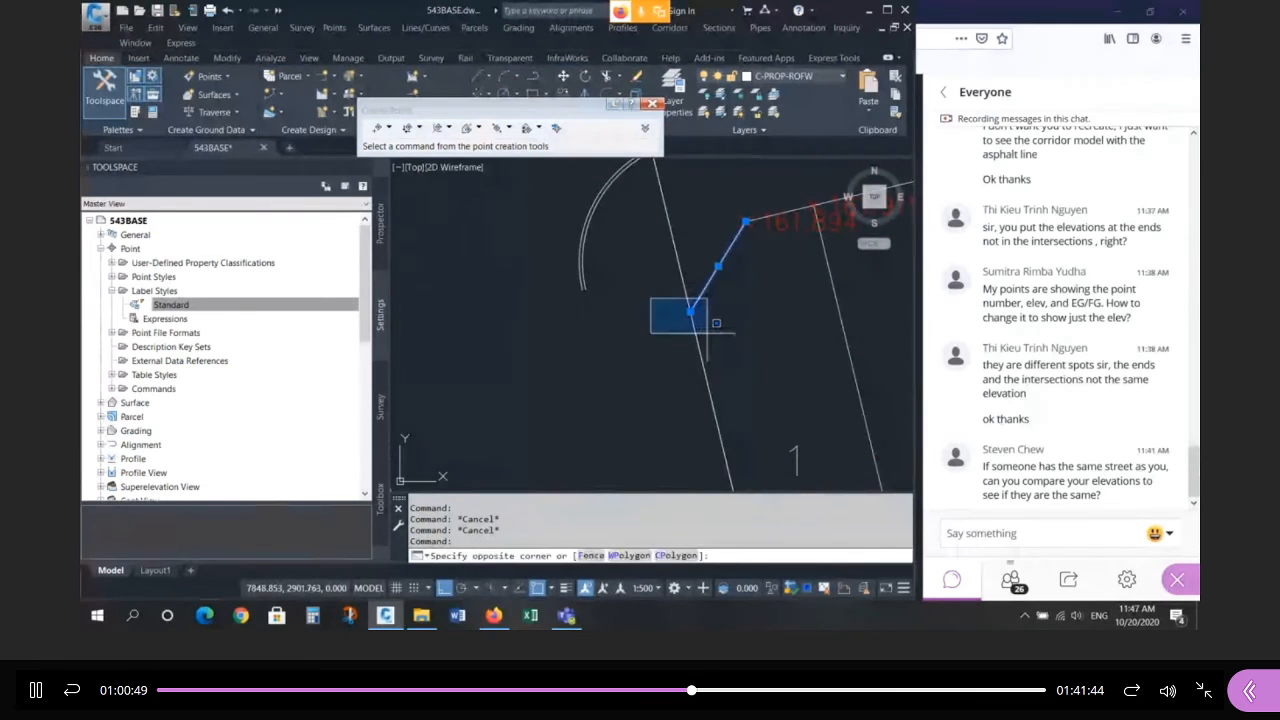
{"action": "scroll", "coordinate": [706, 333], "scroll_direction": "down", "scroll_amount": 4}
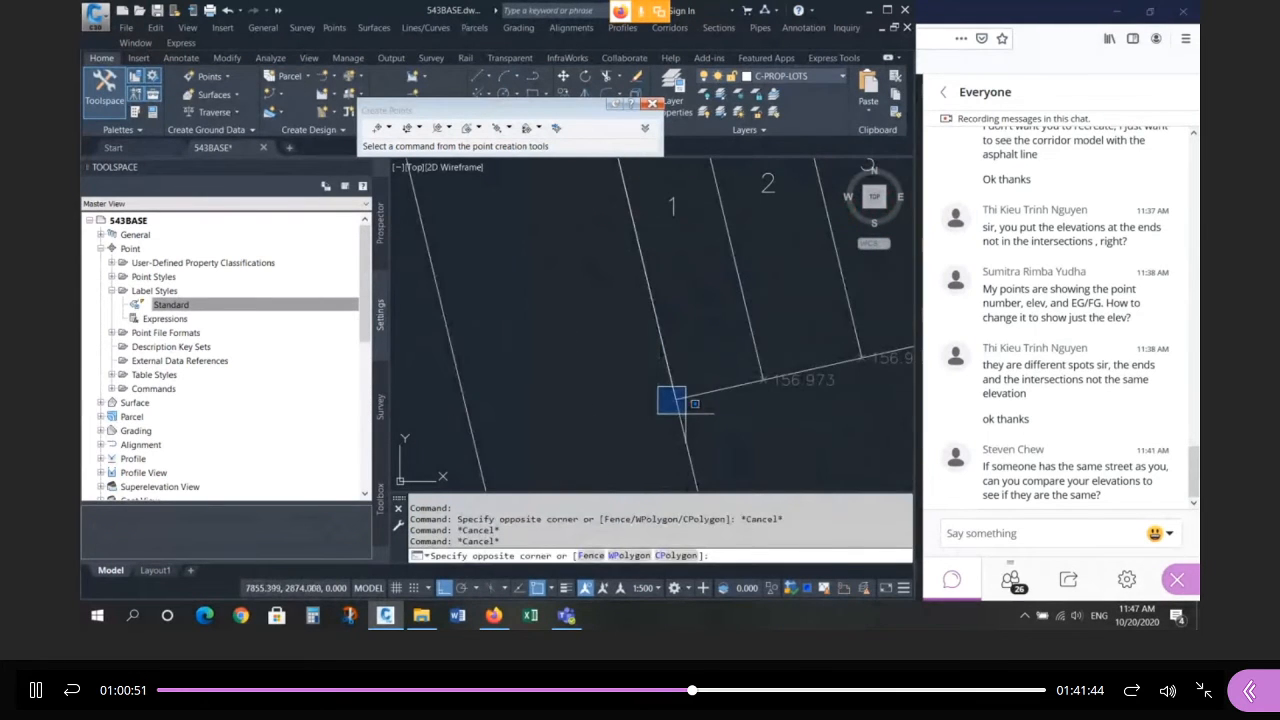
{"action": "key", "text": "Escape"}
{"action": "key", "text": "Escape"}
{"action": "key", "text": "Escape"}
{"action": "scroll", "coordinate": [654, 419], "scroll_direction": "down", "scroll_amount": 5}
{"action": "scroll", "coordinate": [577, 211], "scroll_direction": "up", "scroll_amount": 2}
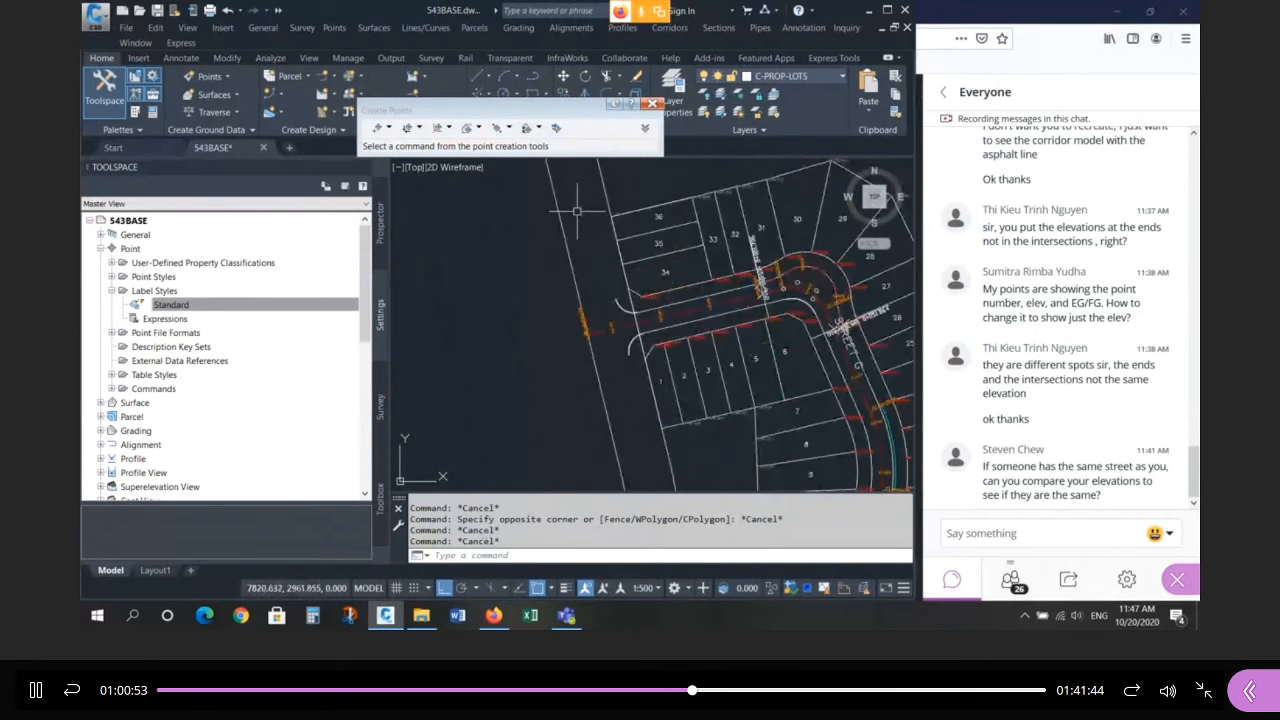
{"action": "key", "text": "Escape"}
Draw a line from the first lot corner perpendicular to the road's left edge.
{"action": "type", "text": "l"}
{"action": "key", "text": "Return"}
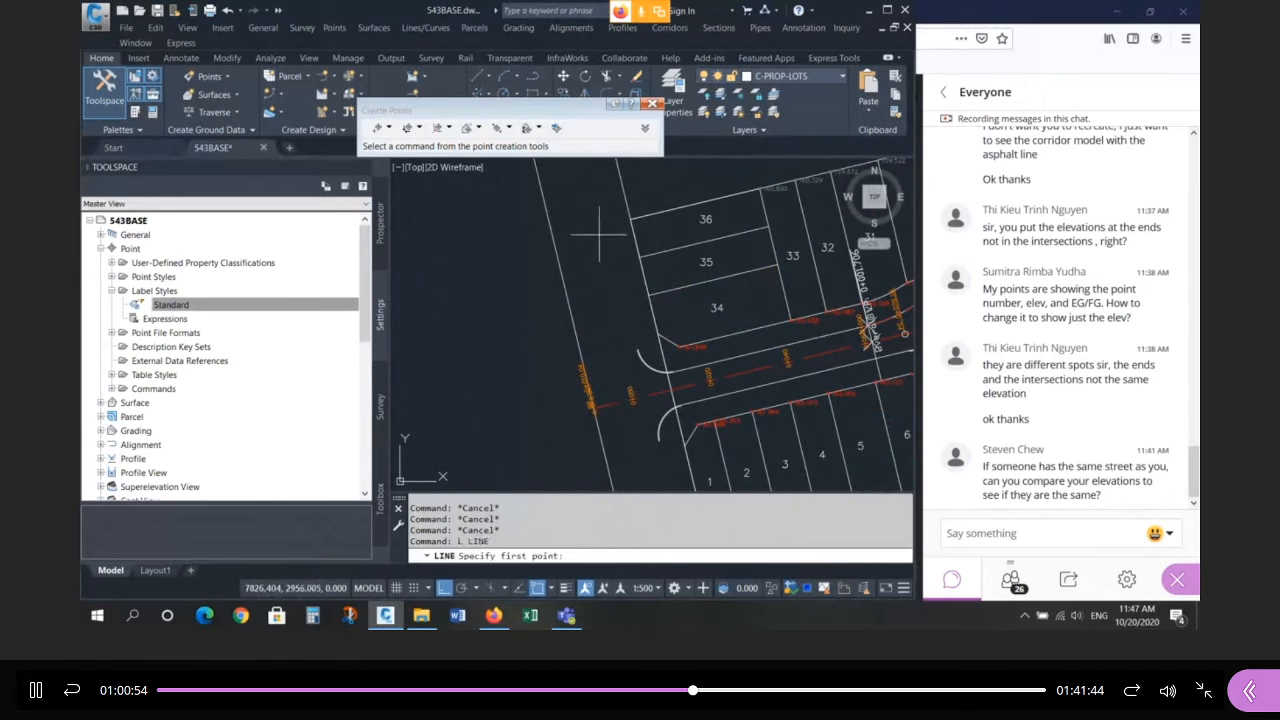
{"action": "left_click", "coordinate": [631, 217]}
{"action": "type", "text": "P"}
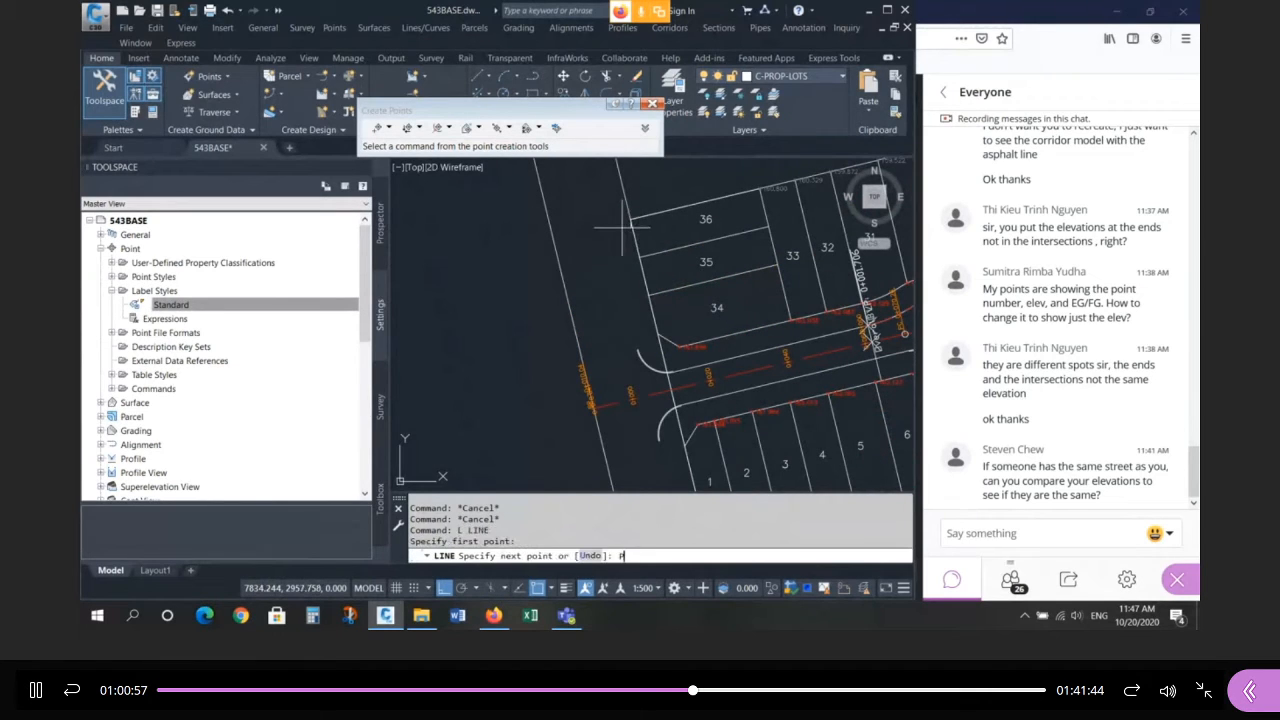
{"action": "type", "text": "ER to"}
{"action": "key", "text": "Return"}
{"action": "left_click", "coordinate": [556, 243]}
{"action": "key", "text": "Escape"}
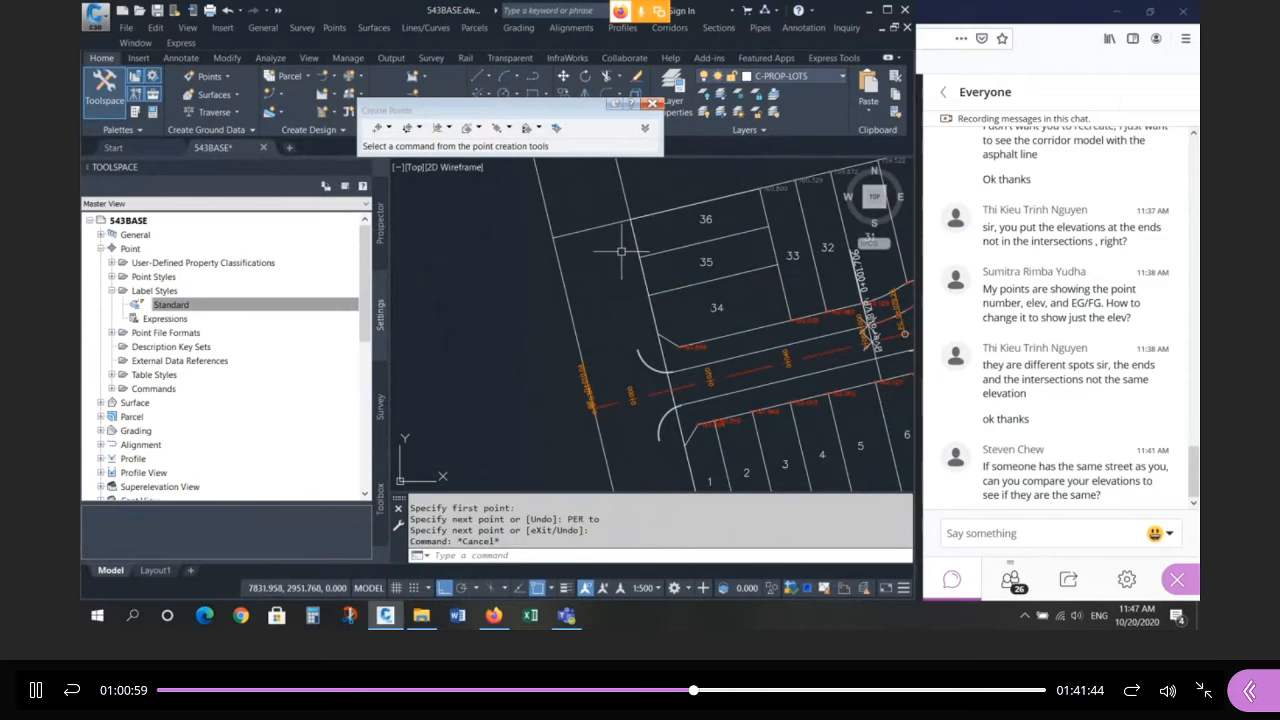
{"action": "key", "text": "Escape"}
{"action": "key", "text": "Escape"}
Draw perpendicular lines to the road edge from the lot 35/36 corner and the next corner.
{"action": "key", "text": "Return"}
{"action": "left_click", "coordinate": [638, 257]}
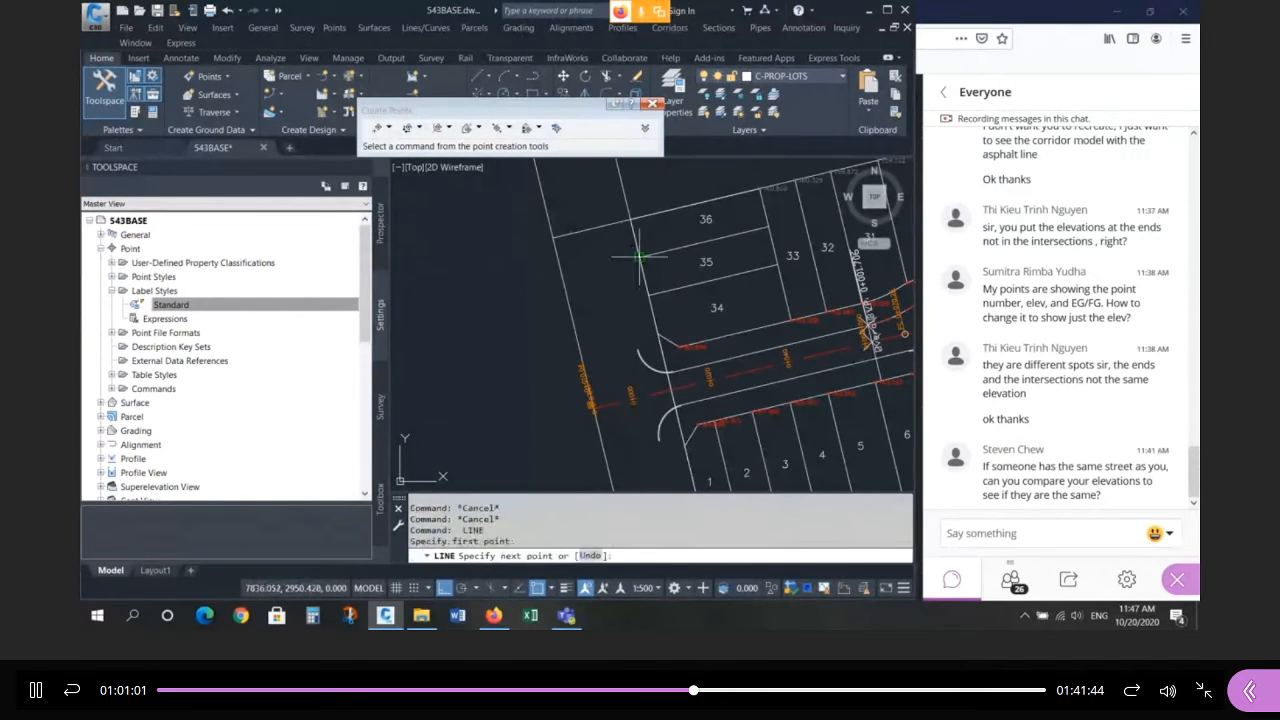
{"action": "type", "text": "PER"}
{"action": "key", "text": "Return"}
{"action": "left_click", "coordinate": [645, 300]}
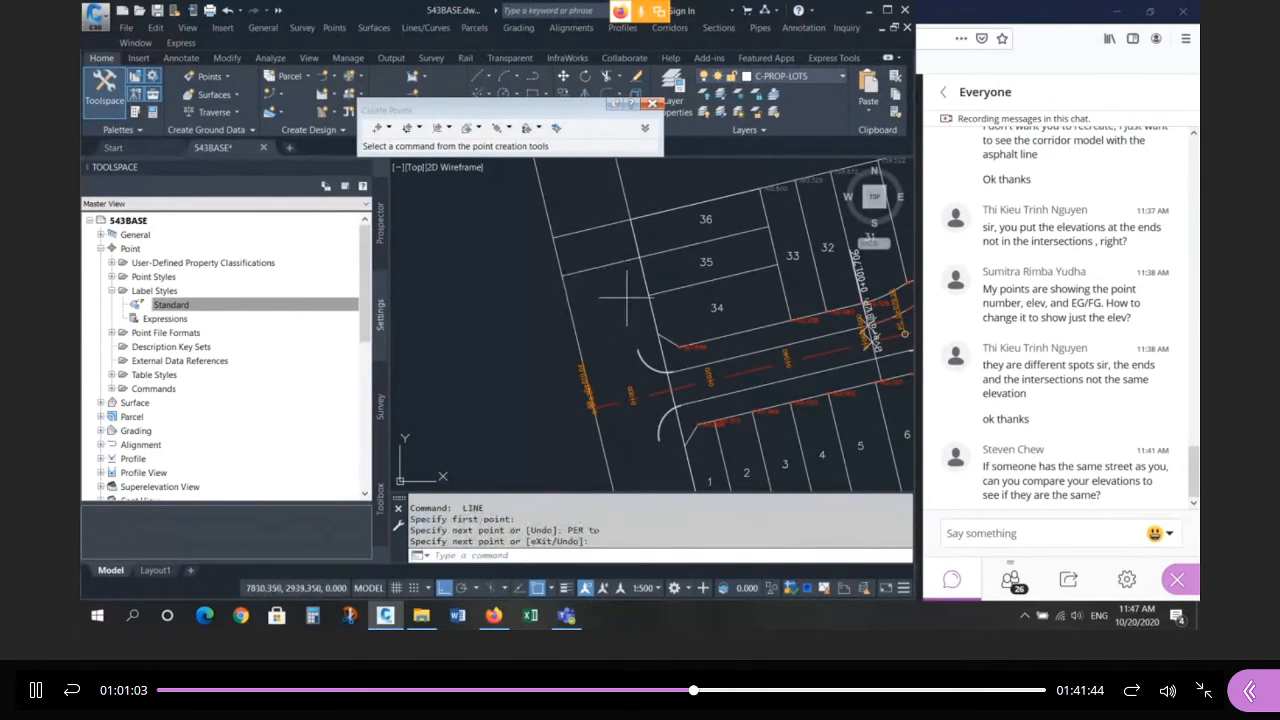
{"action": "key", "text": "Return"}
{"action": "key", "text": "Return"}
{"action": "left_click", "coordinate": [645, 295]}
{"action": "type", "text": "PER"}
{"action": "key", "text": "Return"}
{"action": "left_click", "coordinate": [655, 333]}
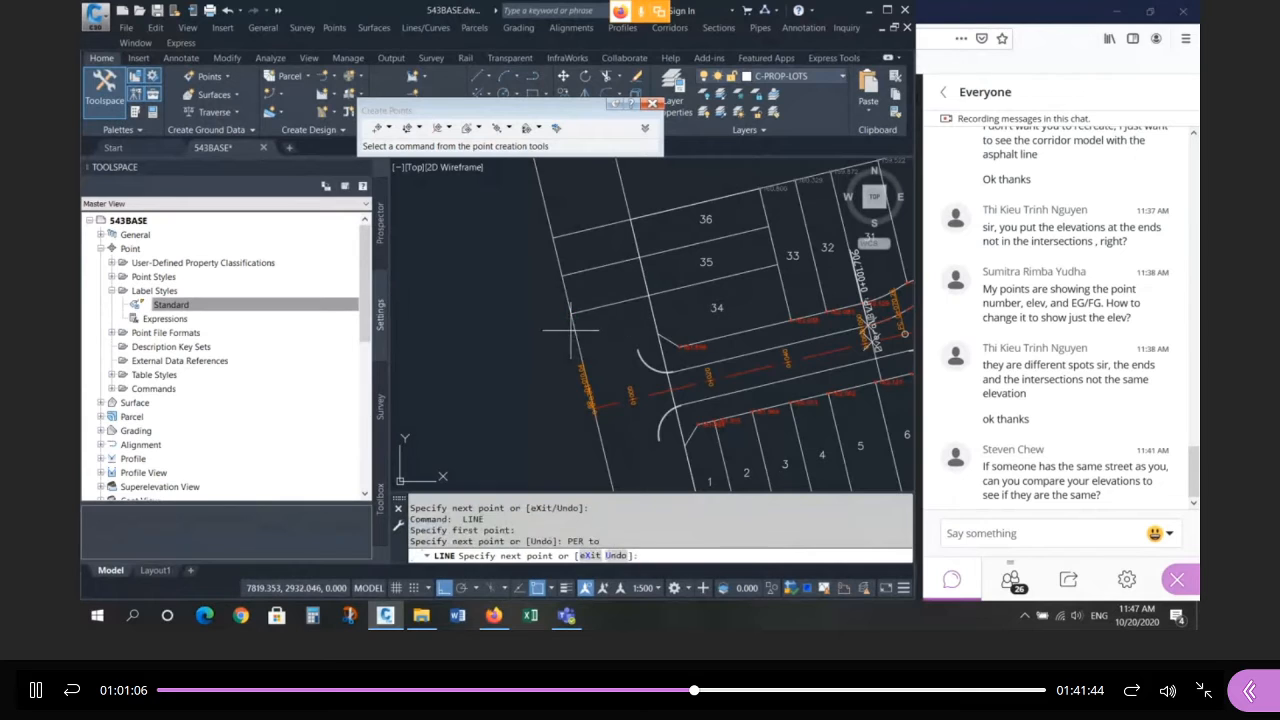
Add another perpendicular line from the next lot corner to the road edge.
{"action": "key", "text": "Return"}
{"action": "key", "text": "Return"}
{"action": "left_click", "coordinate": [657, 333]}
{"action": "type", "text": "PER"}
{"action": "key", "text": "Return"}
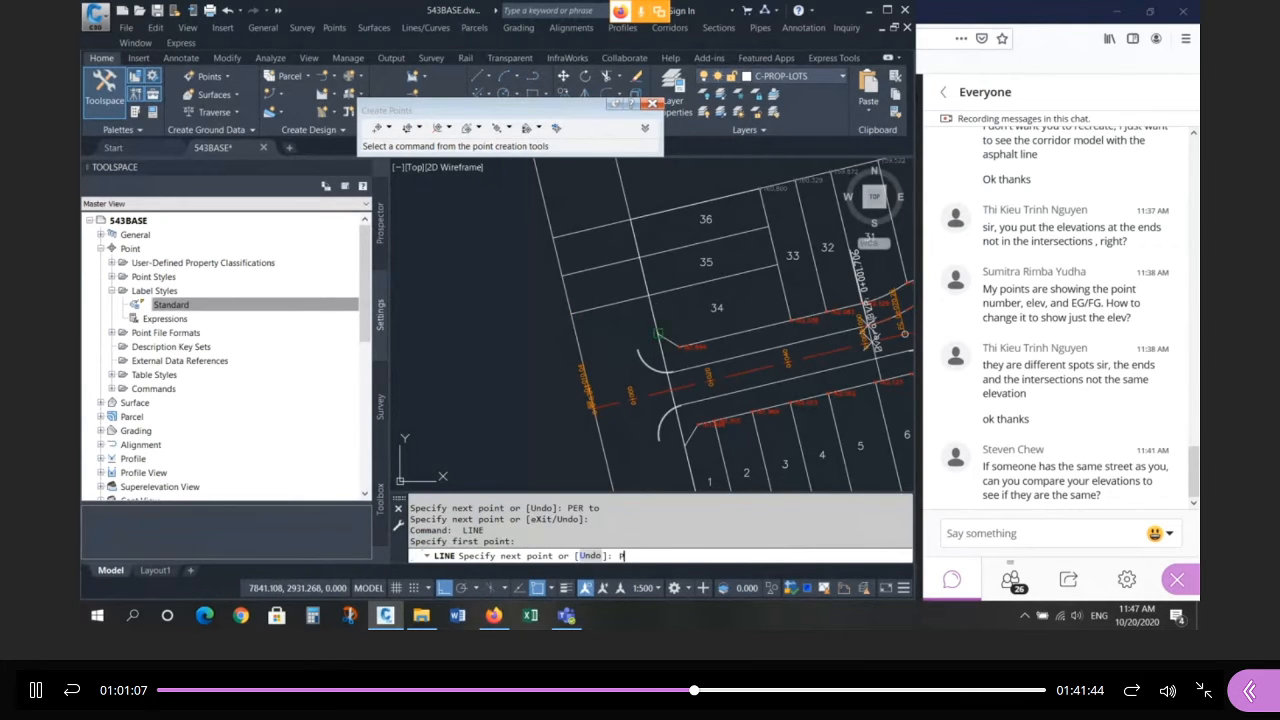
{"action": "left_click", "coordinate": [585, 332]}
{"action": "key", "text": "Return"}
{"action": "key", "text": "Return"}
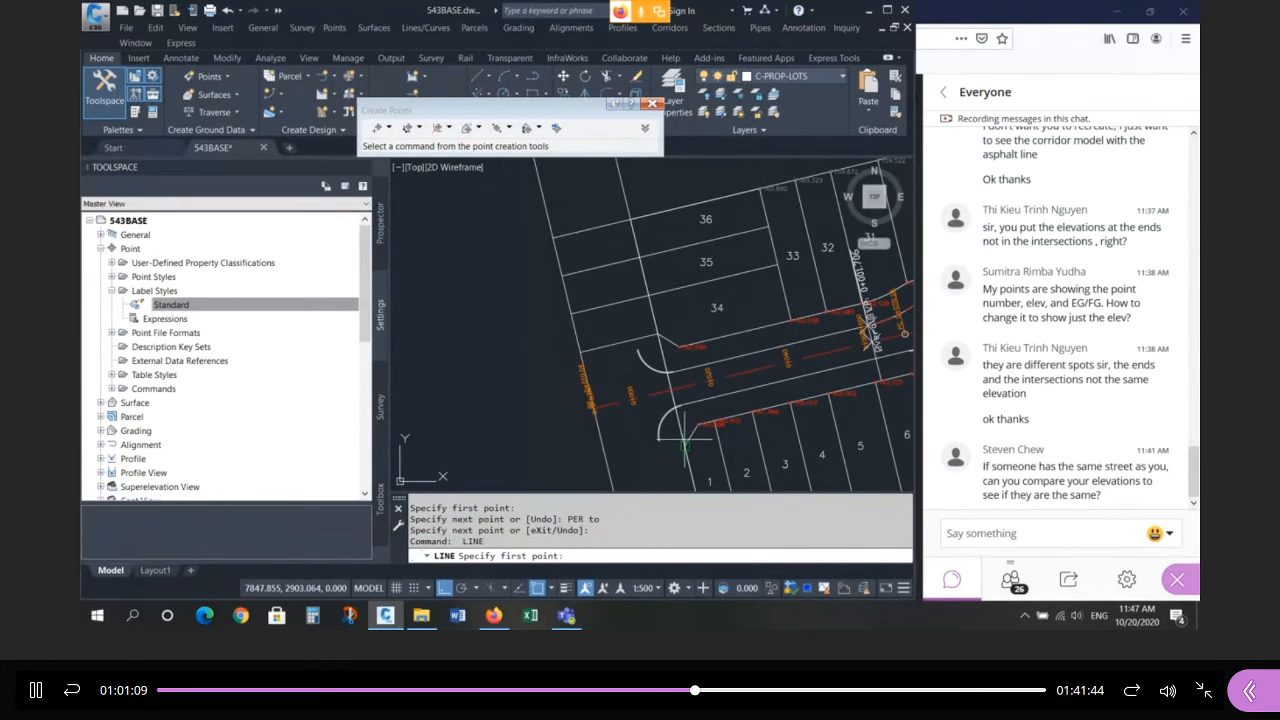
Start a line at the lot 1 corner and snap it perpendicular toward the road edge.
{"action": "left_click", "coordinate": [685, 440]}
{"action": "type", "text": "PER"}
{"action": "key", "text": "Return"}
{"action": "scroll", "coordinate": [616, 347], "scroll_direction": "down", "scroll_amount": 4}
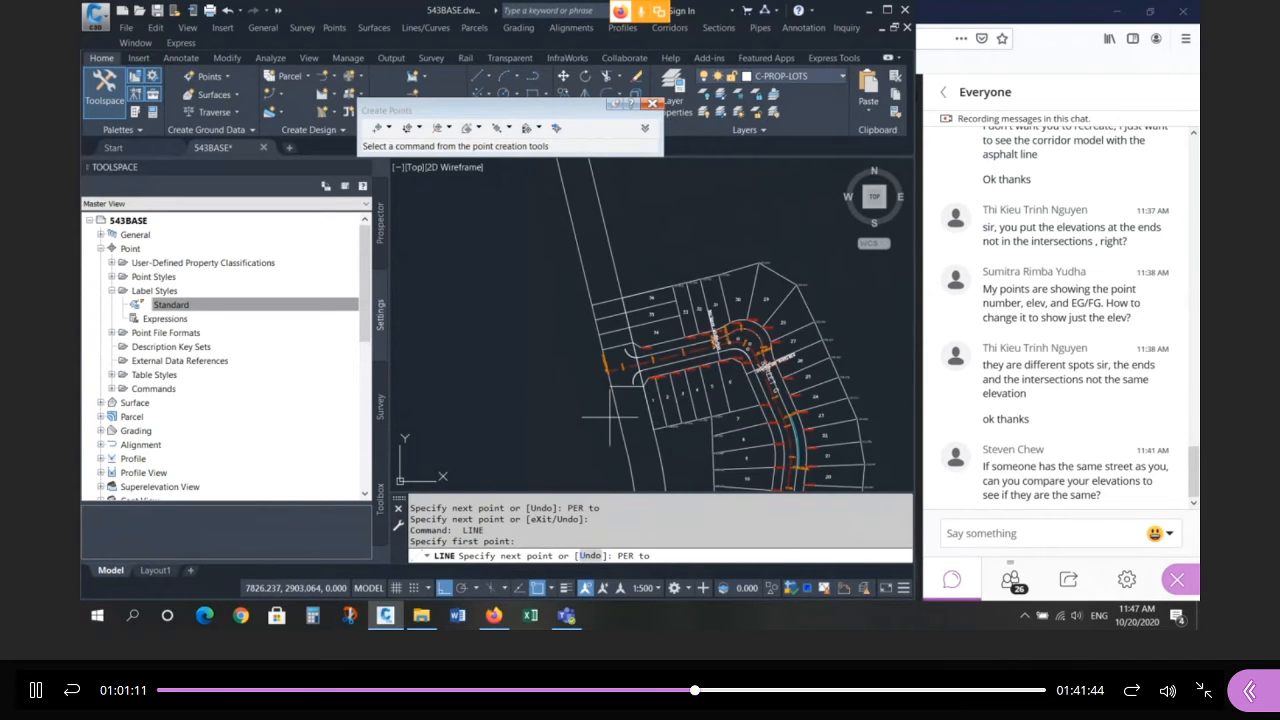
{"action": "left_click", "coordinate": [610, 417]}
{"action": "type", "text": "PER"}
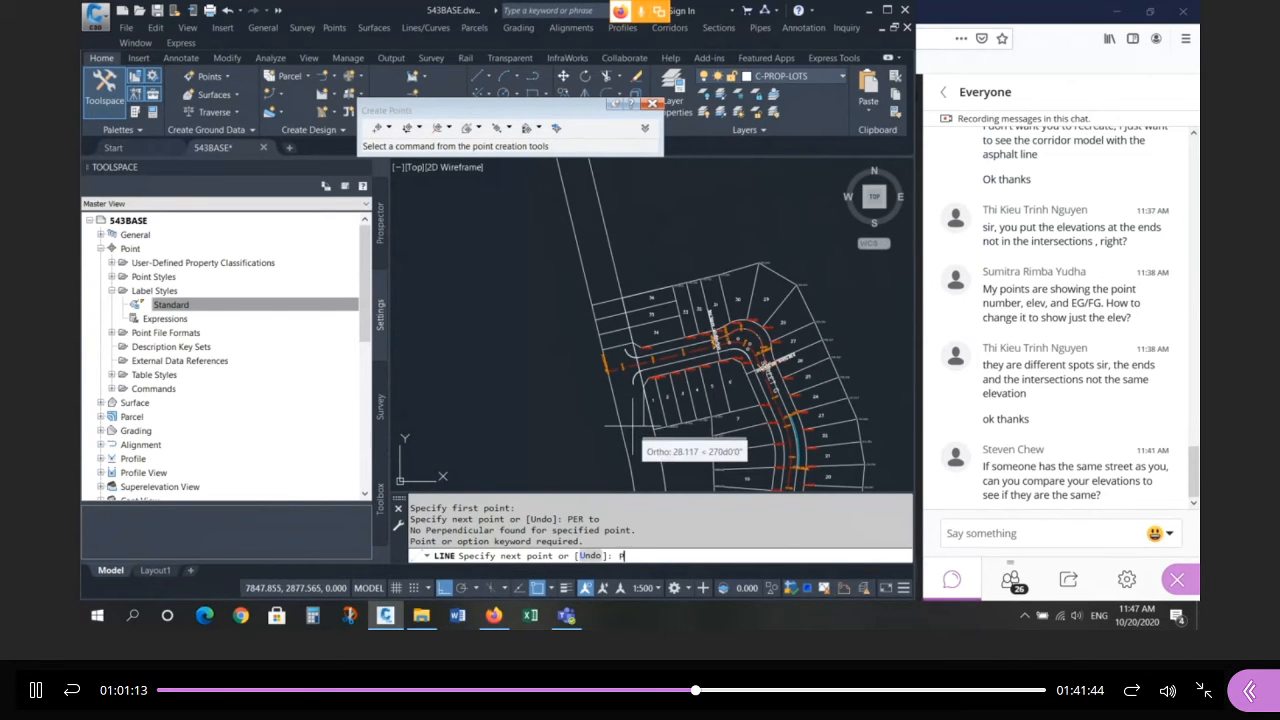
{"action": "key", "text": "Return"}
{"action": "scroll", "coordinate": [590, 378], "scroll_direction": "up", "scroll_amount": 4}
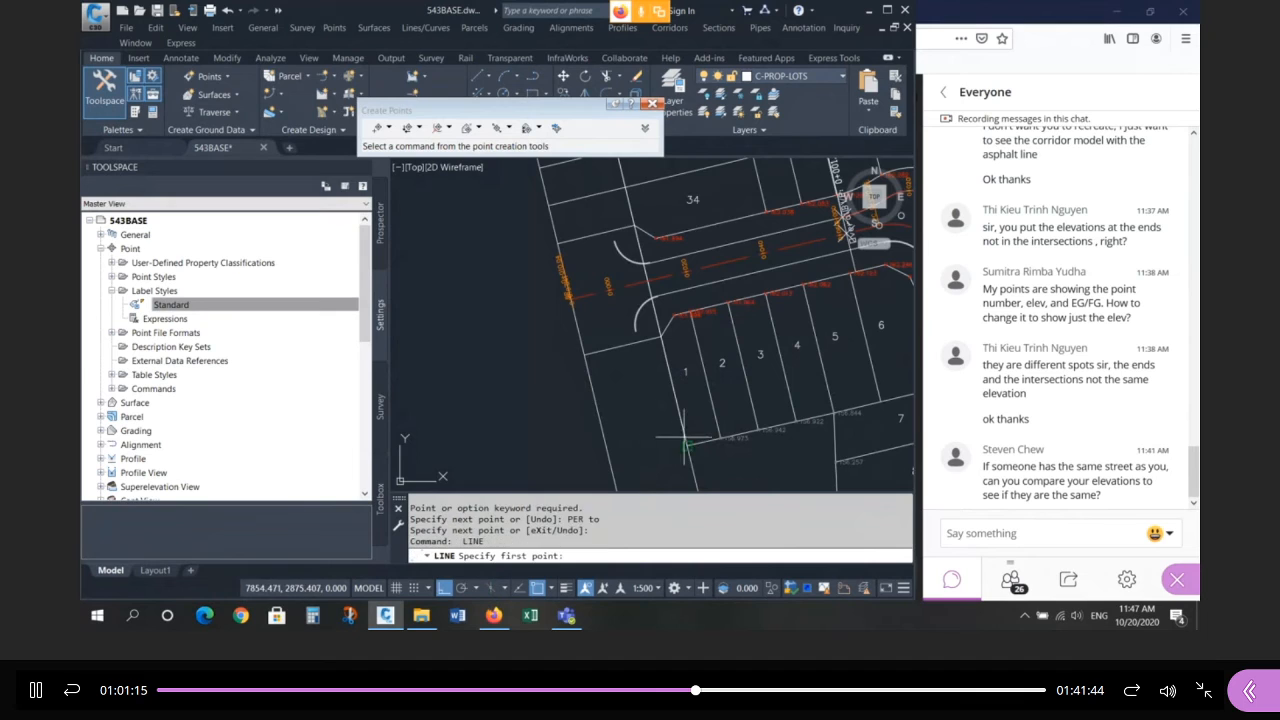
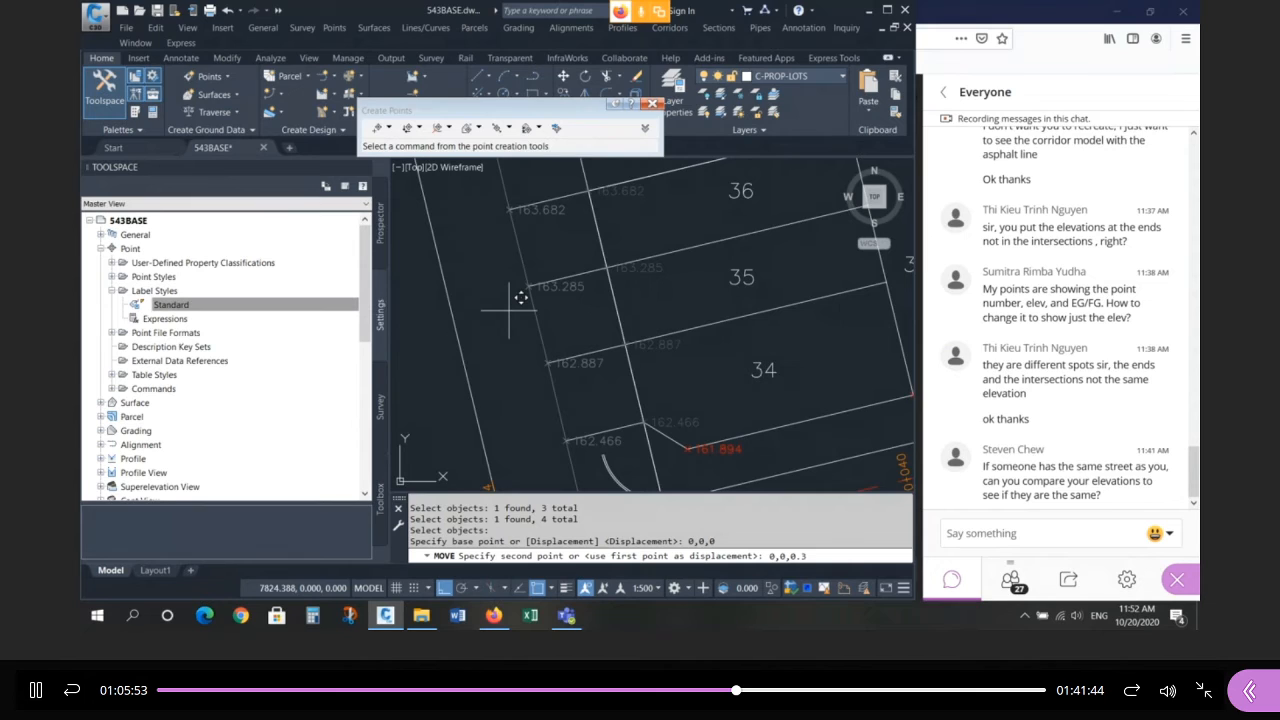
Finish the move with displacement 0,0,0.3, lifting the four lot-line points to 163.982–162.766.
{"action": "key", "text": "Return"}
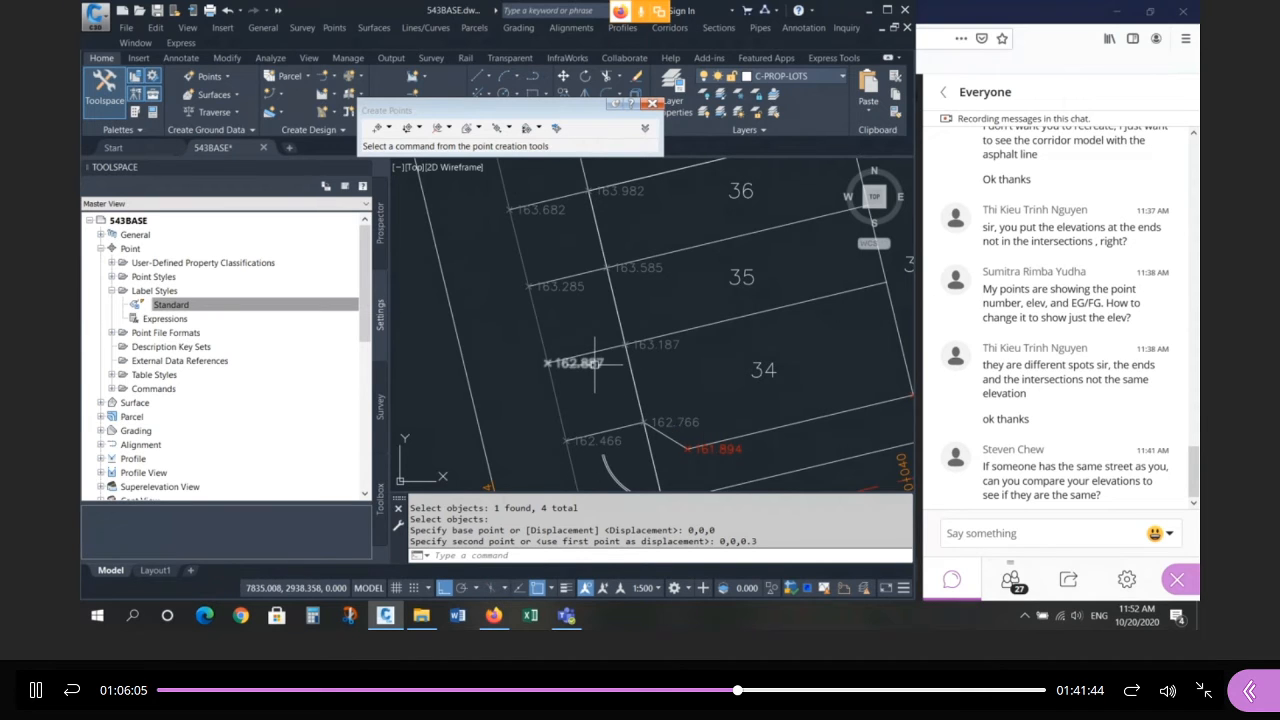
{"action": "mouse_move", "coordinate": [645, 343]}
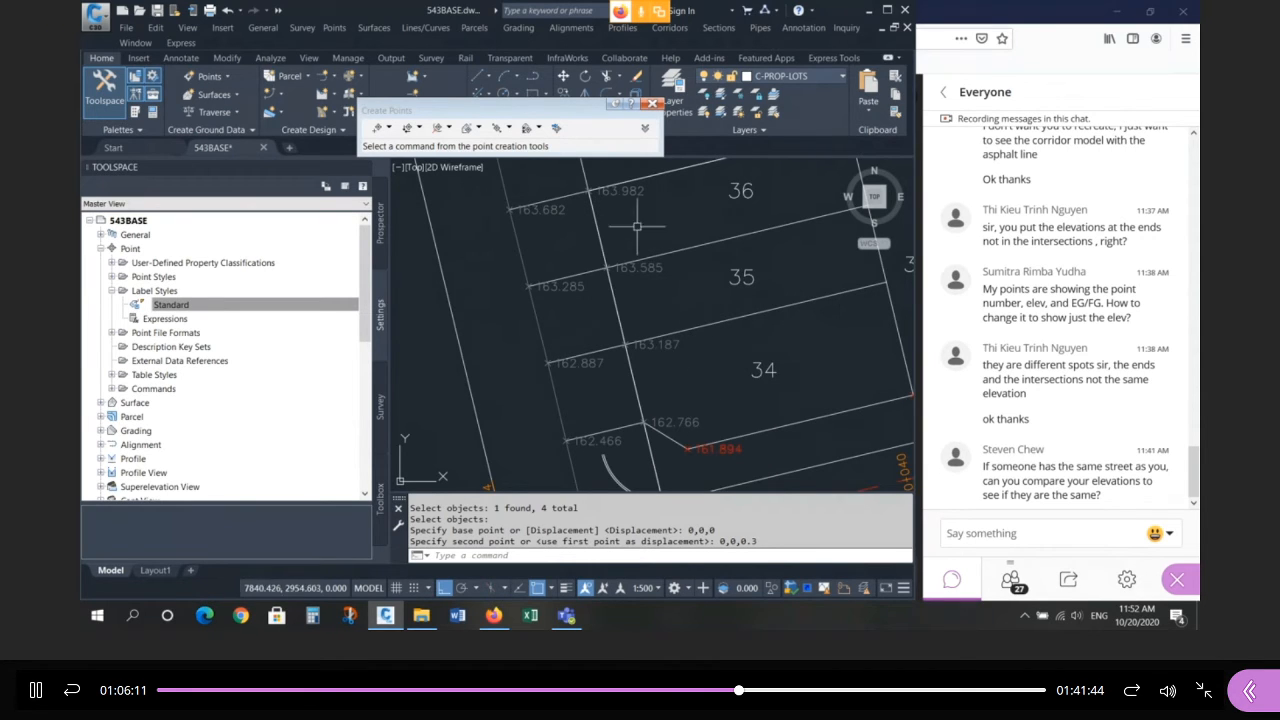
{"action": "scroll", "coordinate": [544, 357], "scroll_direction": "down", "scroll_amount": 2}
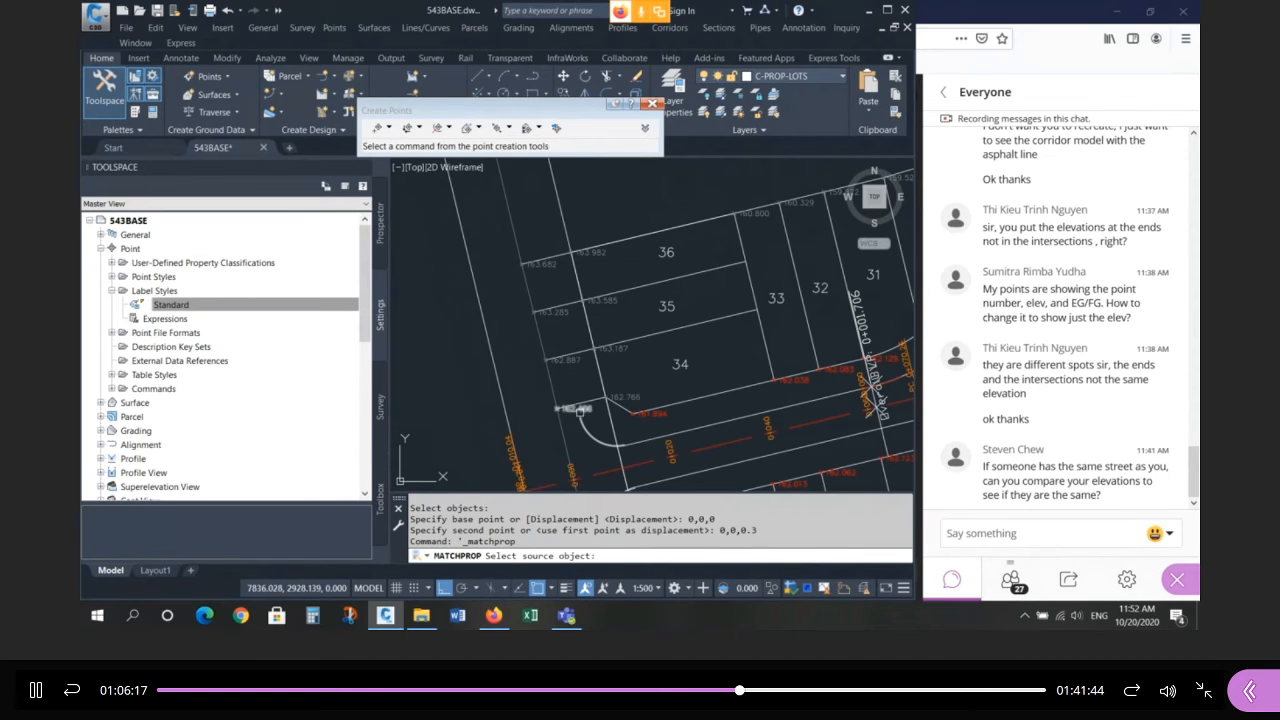
Match the red 161.894 label style onto the 162.766, 163.187, 163.585 and 163.982 labels.
{"action": "left_click", "coordinate": [632, 398]}
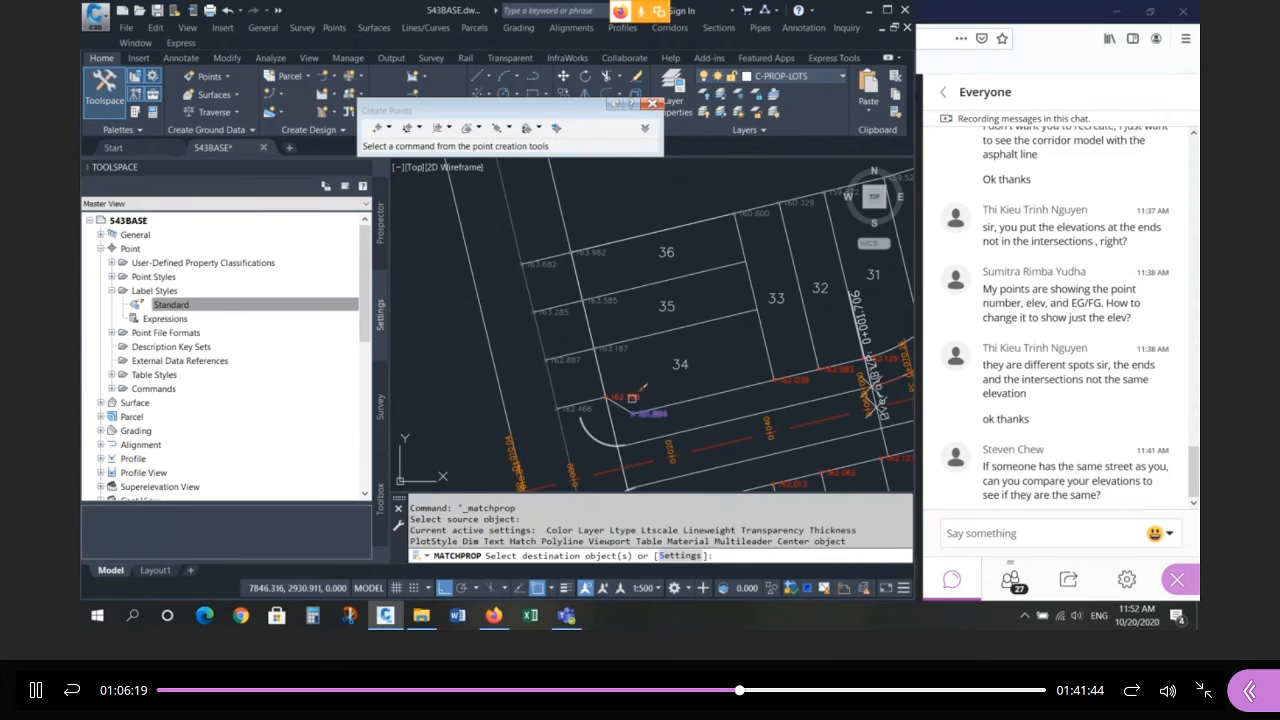
{"action": "left_click", "coordinate": [632, 398]}
{"action": "left_click", "coordinate": [624, 351]}
{"action": "left_click", "coordinate": [615, 304]}
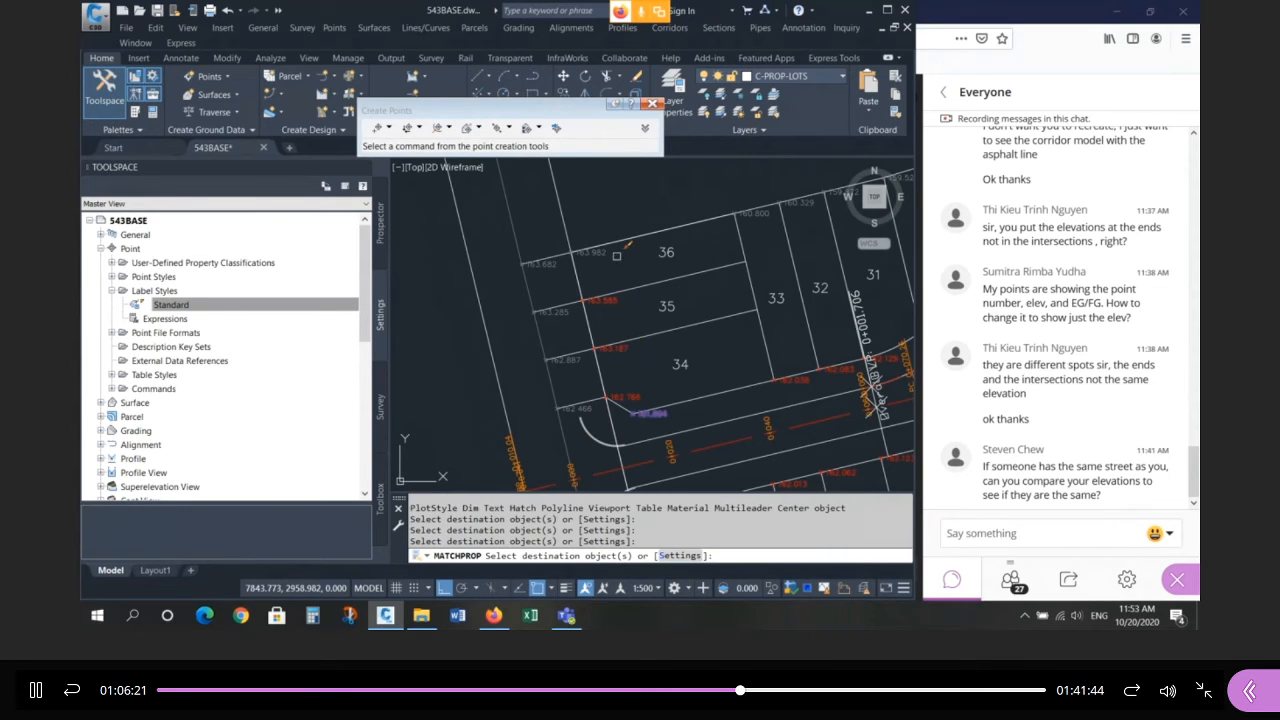
{"action": "left_click", "coordinate": [603, 253]}
{"action": "key", "text": "Return"}
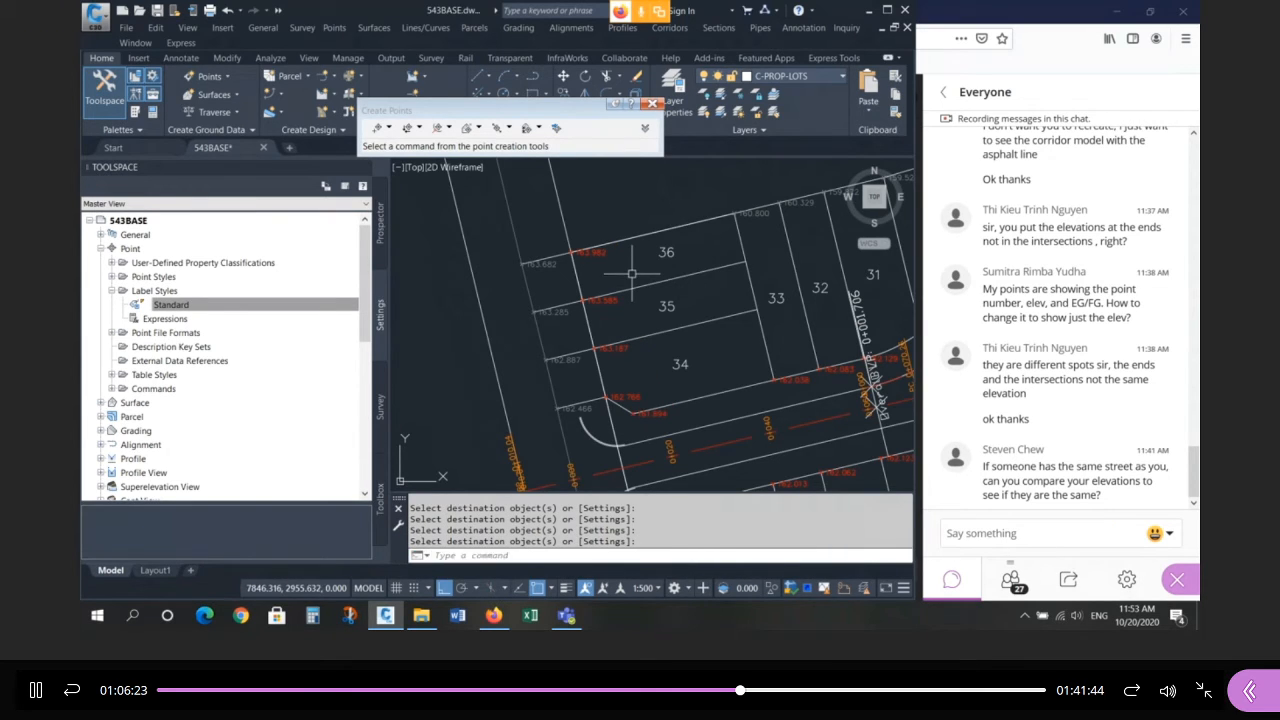
{"action": "mouse_move", "coordinate": [632, 273]}
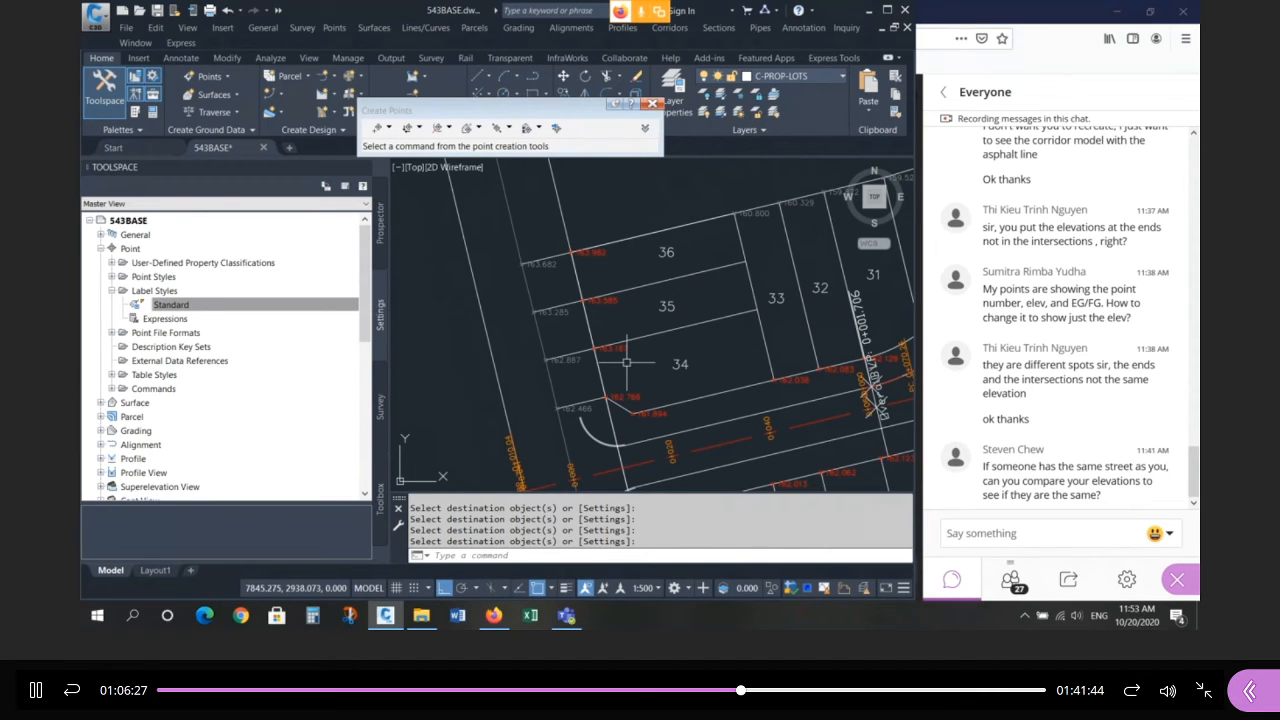
{"action": "mouse_move", "coordinate": [626, 362]}
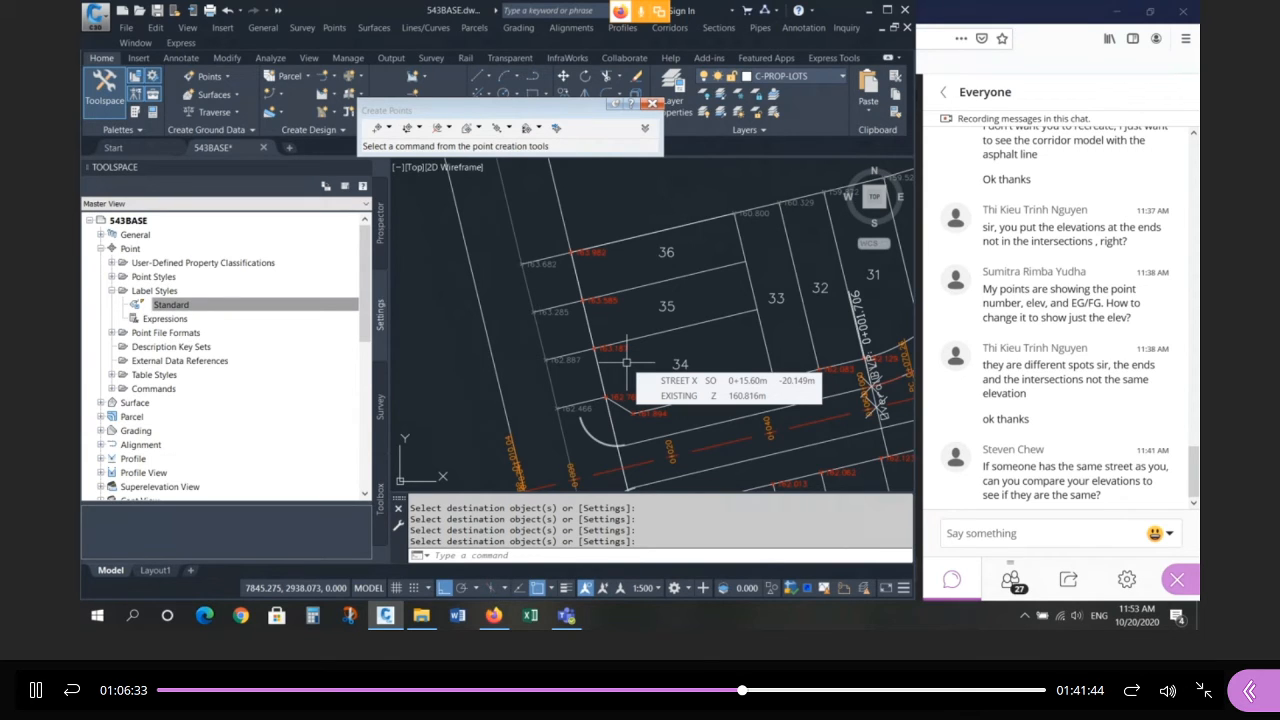
{"action": "scroll", "coordinate": [547, 276], "scroll_direction": "up", "scroll_amount": 4}
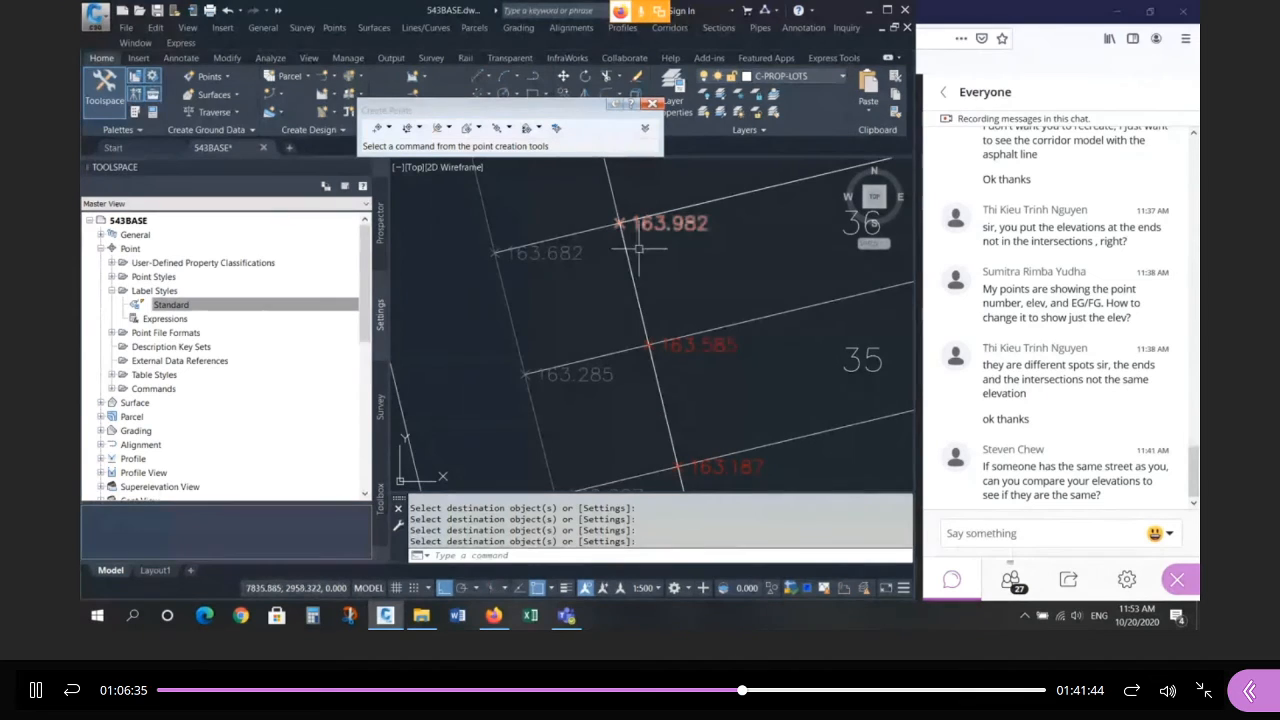
Open the properties of the 163.982 point and verify its 163.982 m elevation.
{"action": "key", "text": "Escape"}
{"action": "key", "text": "Escape"}
{"action": "key", "text": "Escape"}
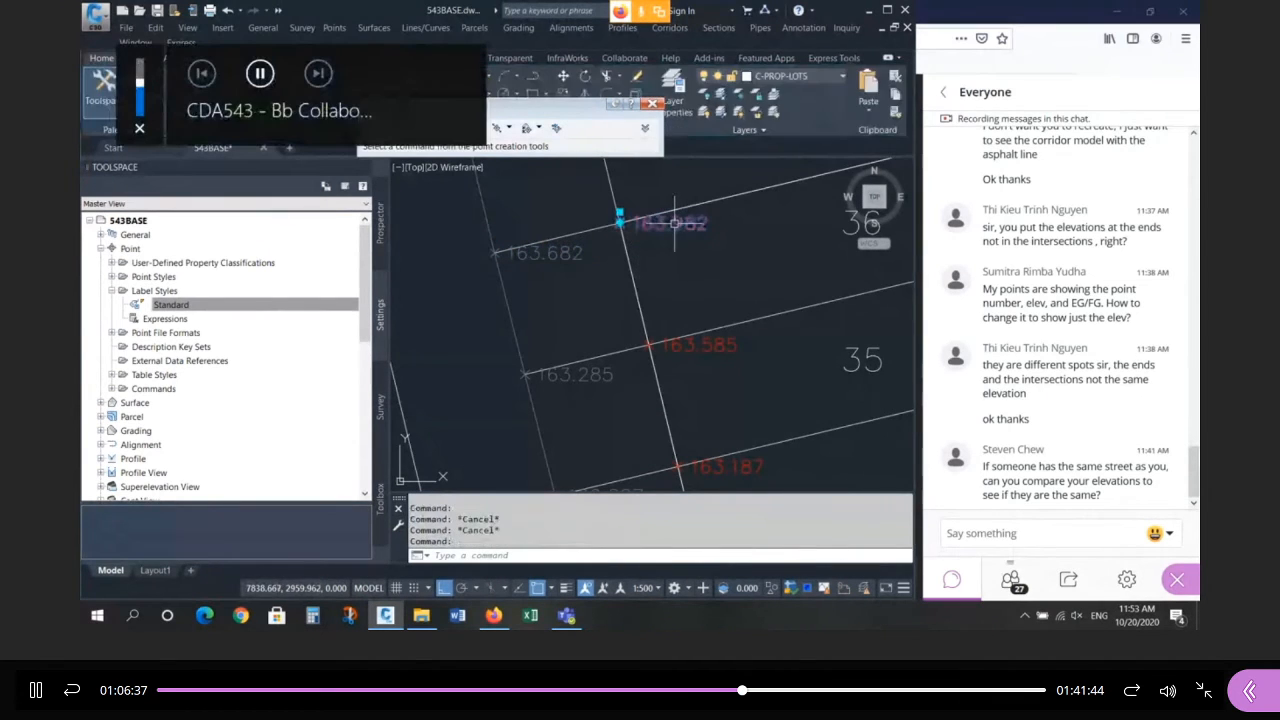
{"action": "left_click", "coordinate": [659, 227]}
{"action": "type", "text": "CH"}
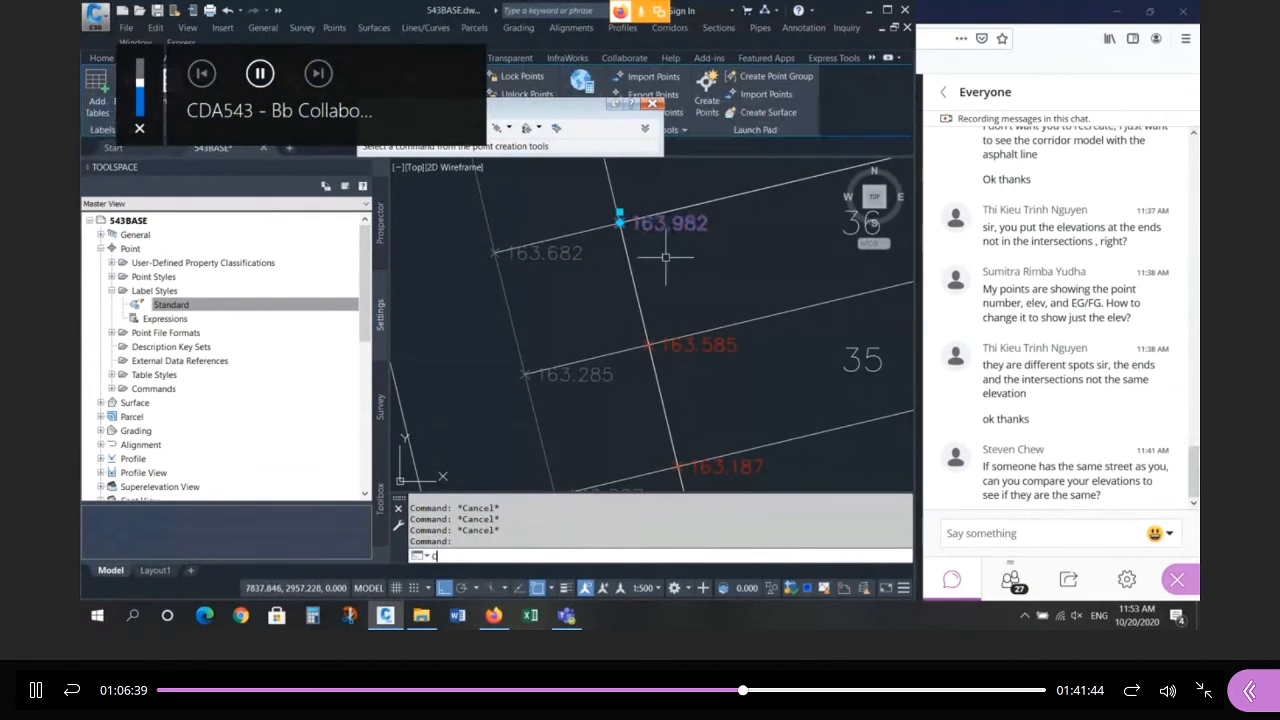
{"action": "key", "text": "Return"}
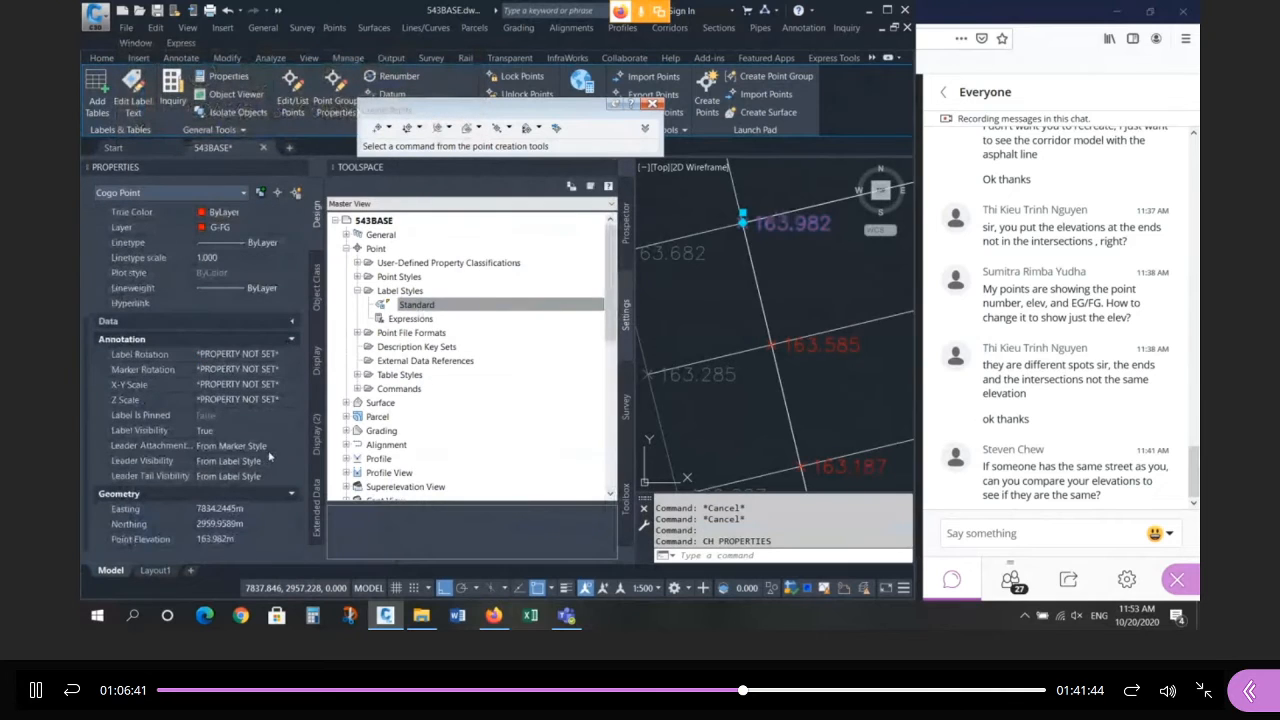
{"action": "left_click", "coordinate": [250, 541]}
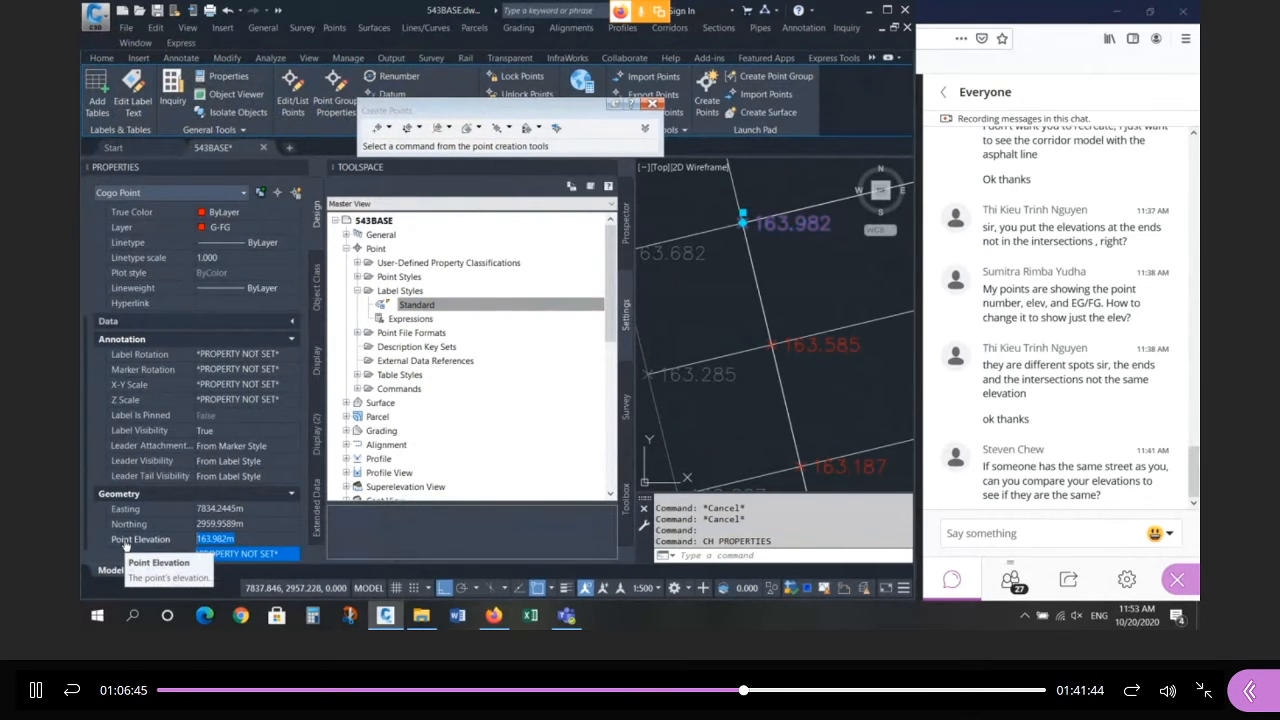
Close the Create Points toolbar and the Toolspace, then clear the selection.
{"action": "left_click", "coordinate": [652, 103]}
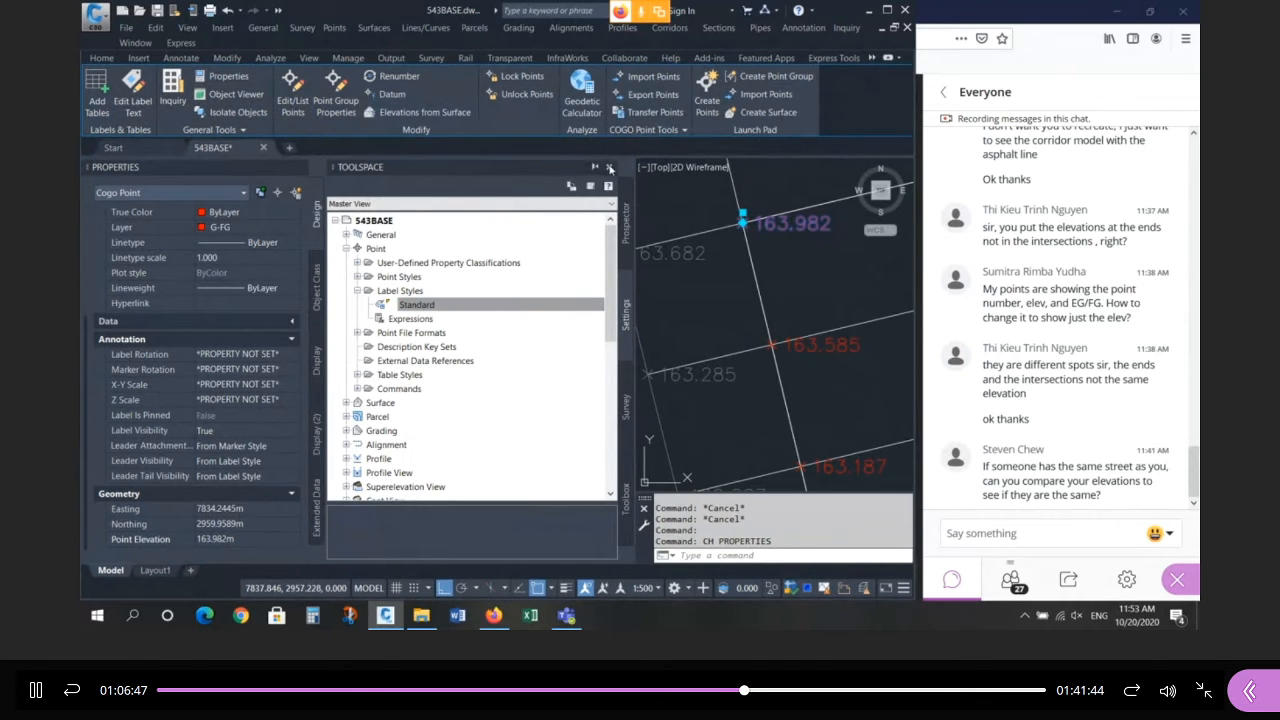
{"action": "left_click", "coordinate": [610, 168]}
{"action": "key", "text": "Escape"}
{"action": "key", "text": "Escape"}
{"action": "scroll", "coordinate": [483, 298], "scroll_direction": "down", "scroll_amount": 2}
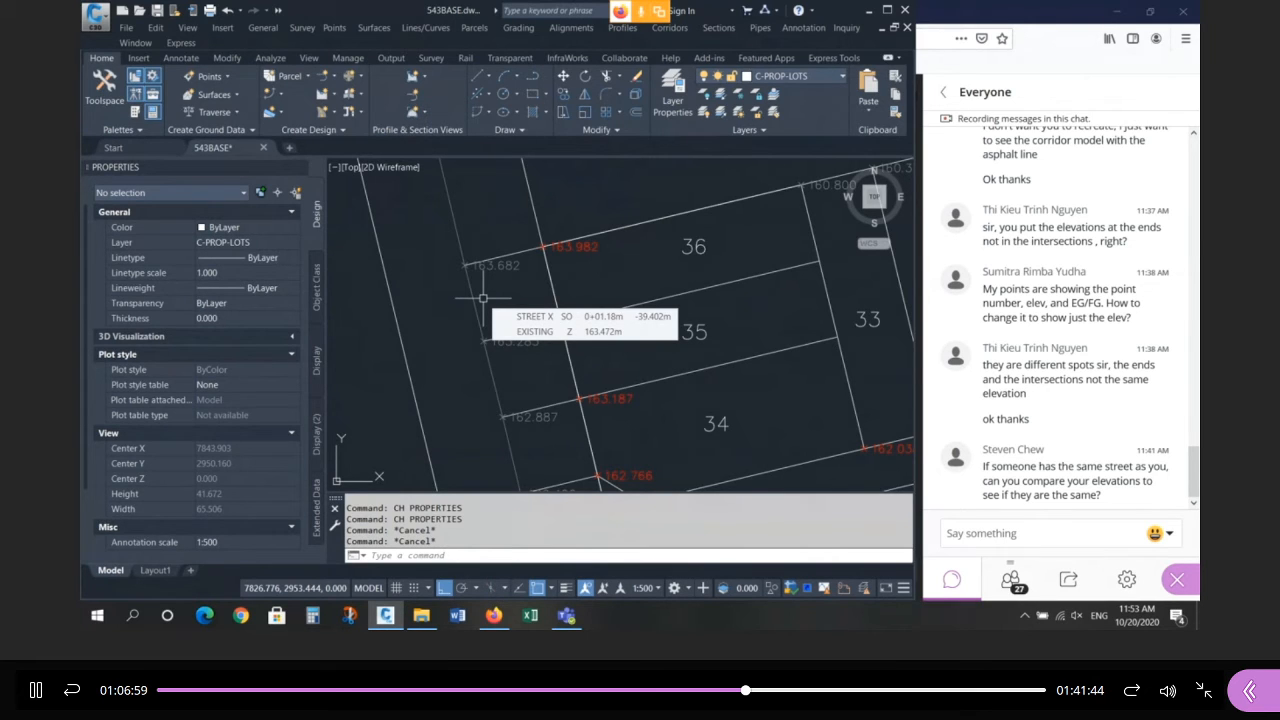
{"action": "scroll", "coordinate": [483, 298], "scroll_direction": "down", "scroll_amount": 6}
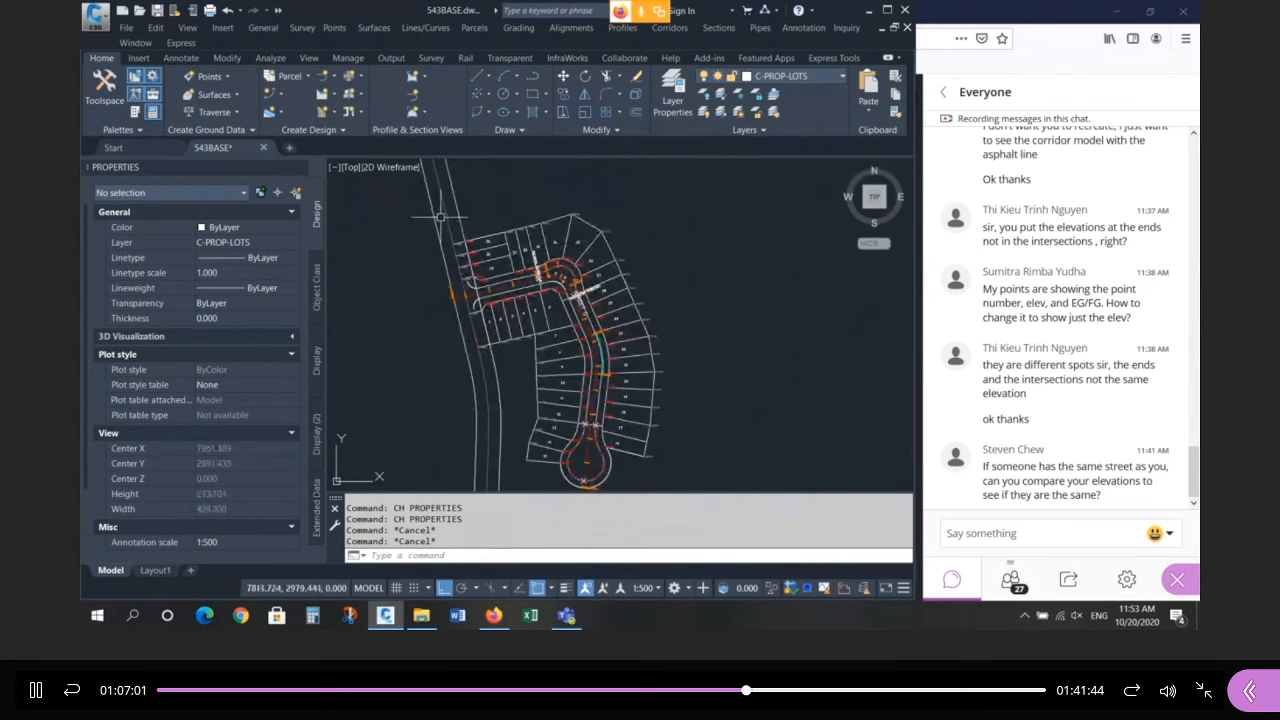
{"action": "scroll", "coordinate": [437, 257], "scroll_direction": "up", "scroll_amount": 6}
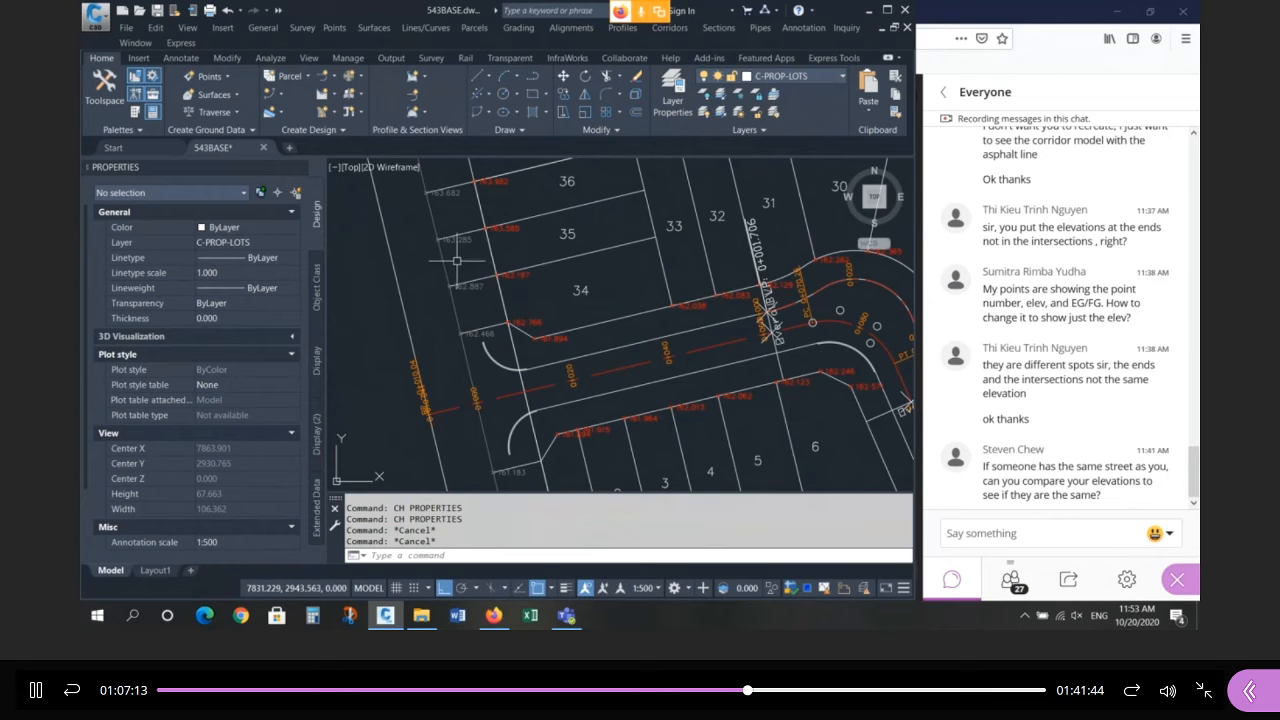
{"action": "scroll", "coordinate": [436, 257], "scroll_direction": "down", "scroll_amount": 3}
{"action": "scroll", "coordinate": [451, 269], "scroll_direction": "down", "scroll_amount": 2}
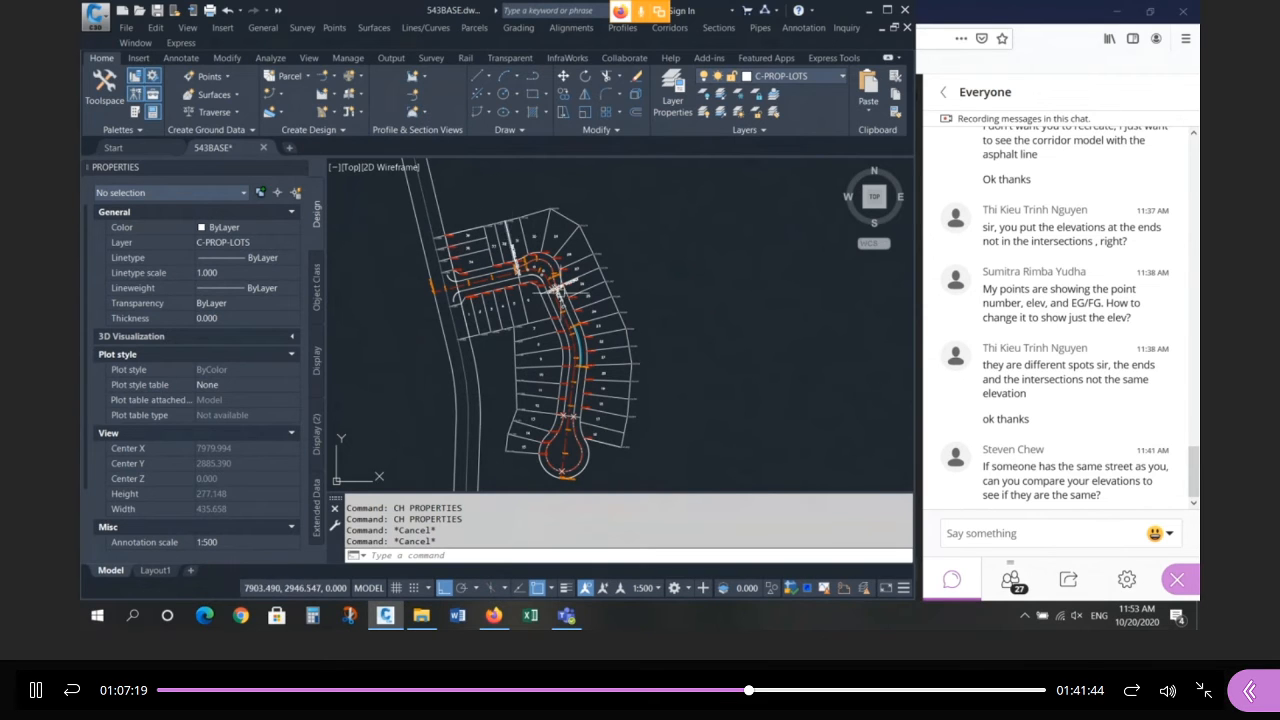
{"action": "scroll", "coordinate": [507, 320], "scroll_direction": "up", "scroll_amount": 4}
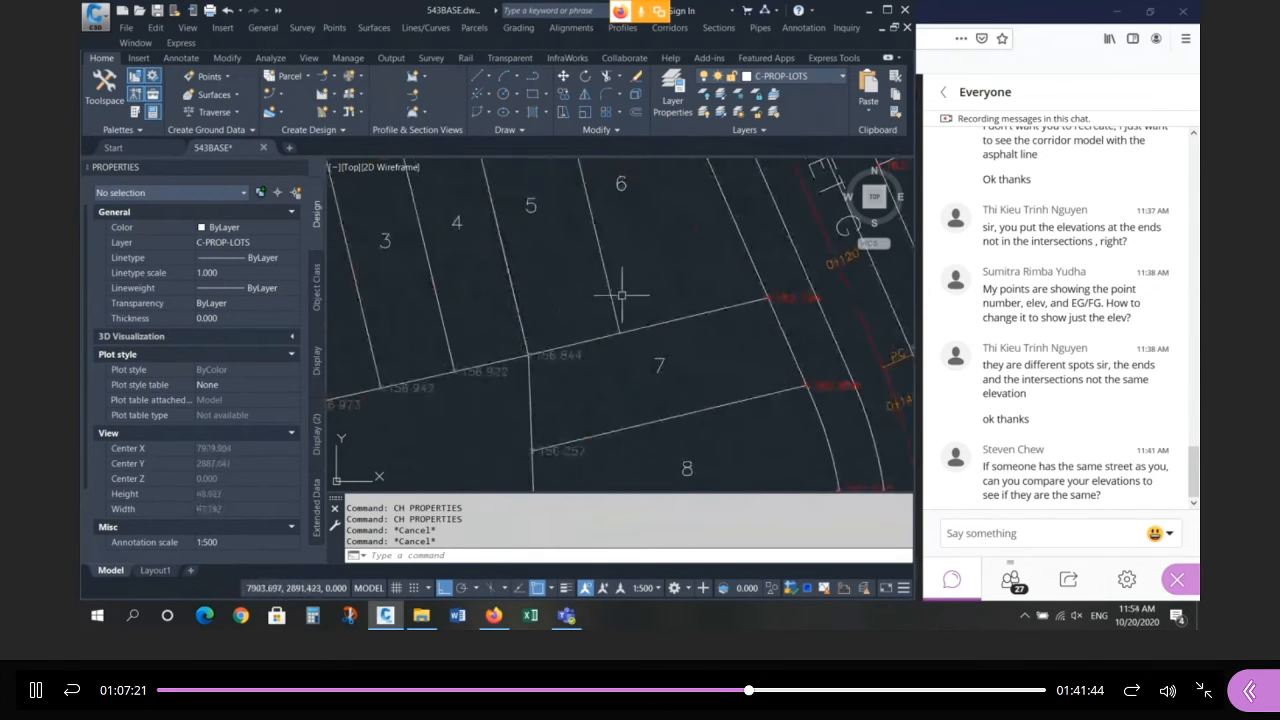
{"action": "left_click", "coordinate": [615, 316]}
{"action": "key", "text": "Escape"}
{"action": "key", "text": "Escape"}
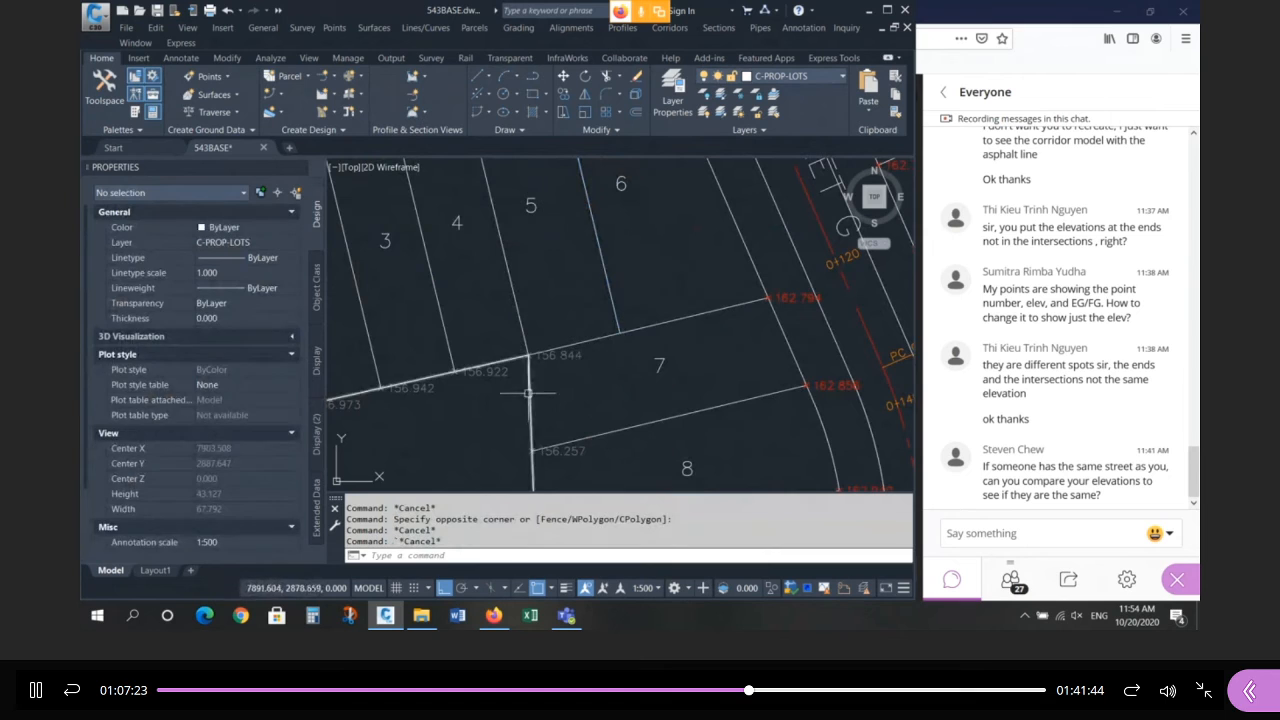
{"action": "left_click", "coordinate": [530, 380]}
{"action": "scroll", "coordinate": [528, 380], "scroll_direction": "down", "scroll_amount": 4}
{"action": "scroll", "coordinate": [528, 380], "scroll_direction": "down", "scroll_amount": 2}
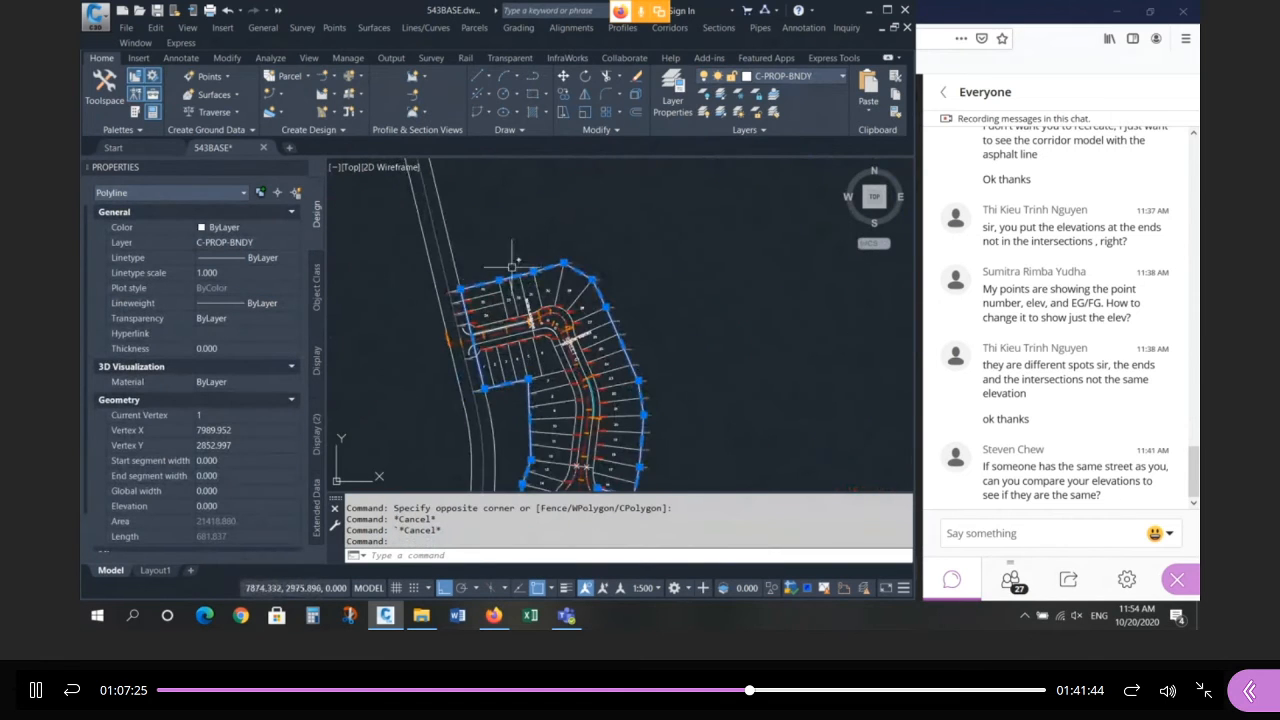
{"action": "scroll", "coordinate": [545, 415], "scroll_direction": "down", "scroll_amount": 2}
{"action": "key", "text": "Escape"}
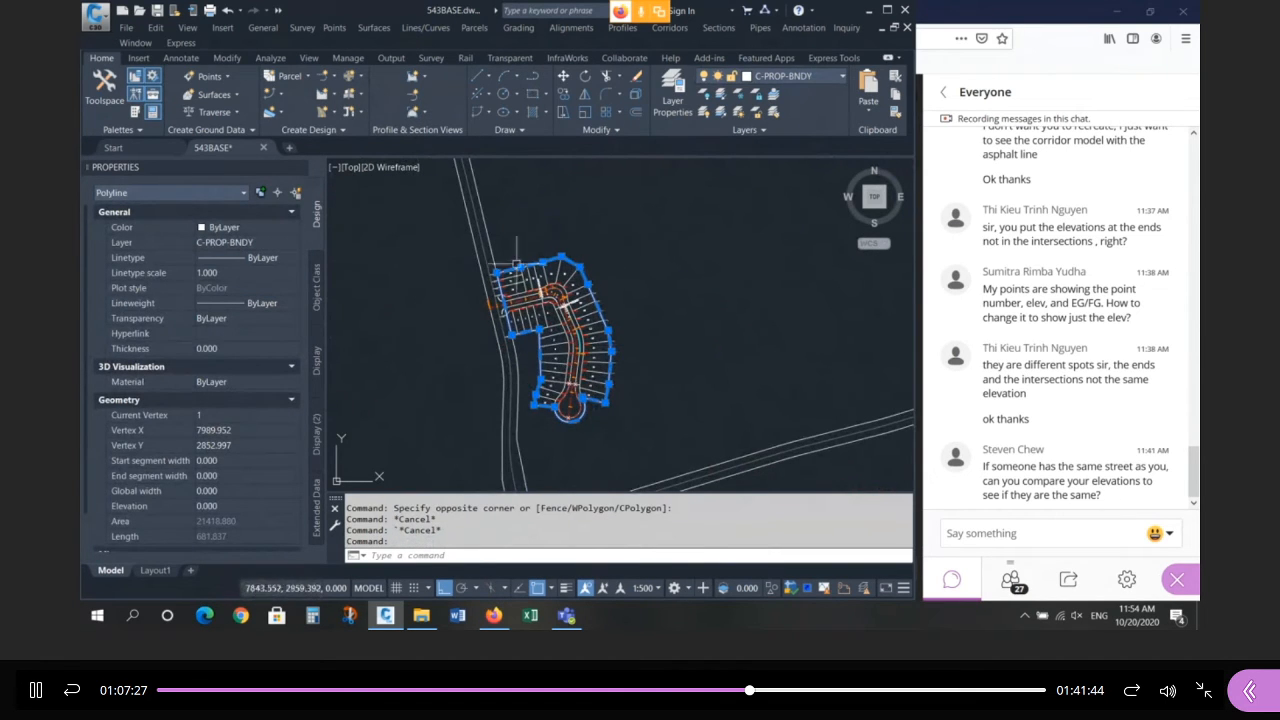
{"action": "scroll", "coordinate": [505, 280], "scroll_direction": "up", "scroll_amount": 5}
{"action": "left_click", "coordinate": [502, 287]}
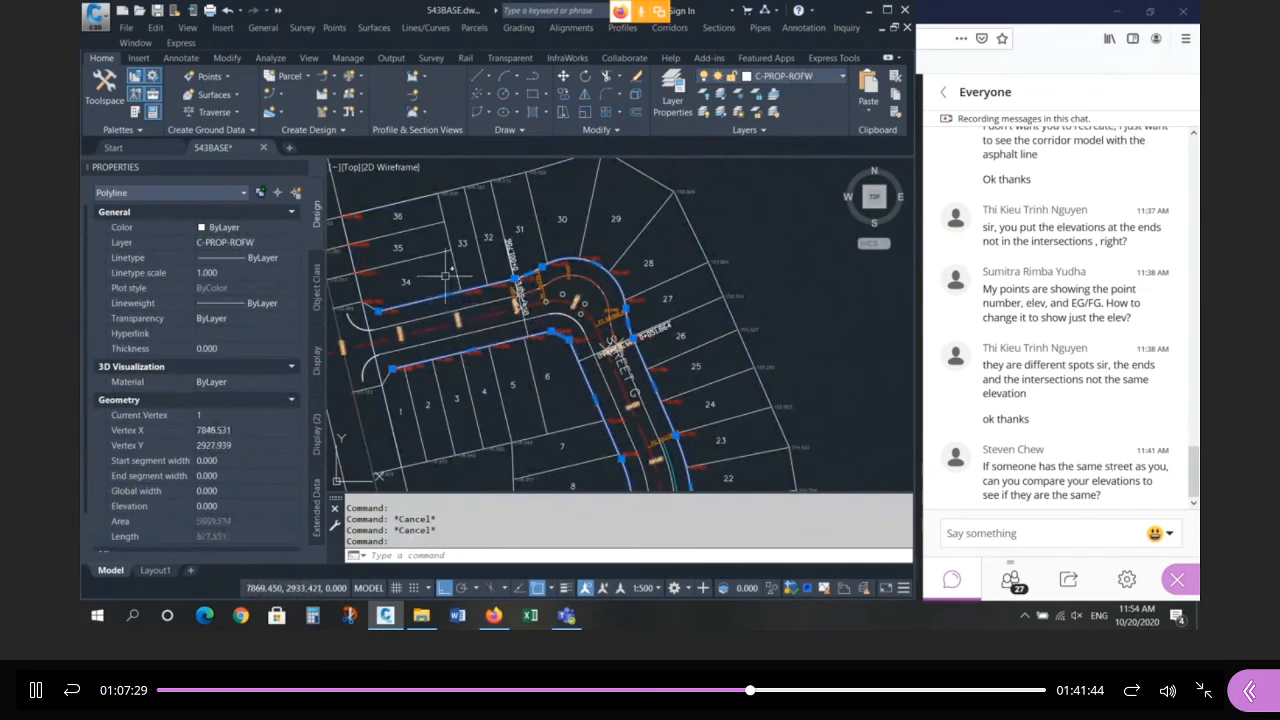
{"action": "scroll", "coordinate": [510, 291], "scroll_direction": "down", "scroll_amount": 3}
{"action": "scroll", "coordinate": [512, 292], "scroll_direction": "up", "scroll_amount": 5}
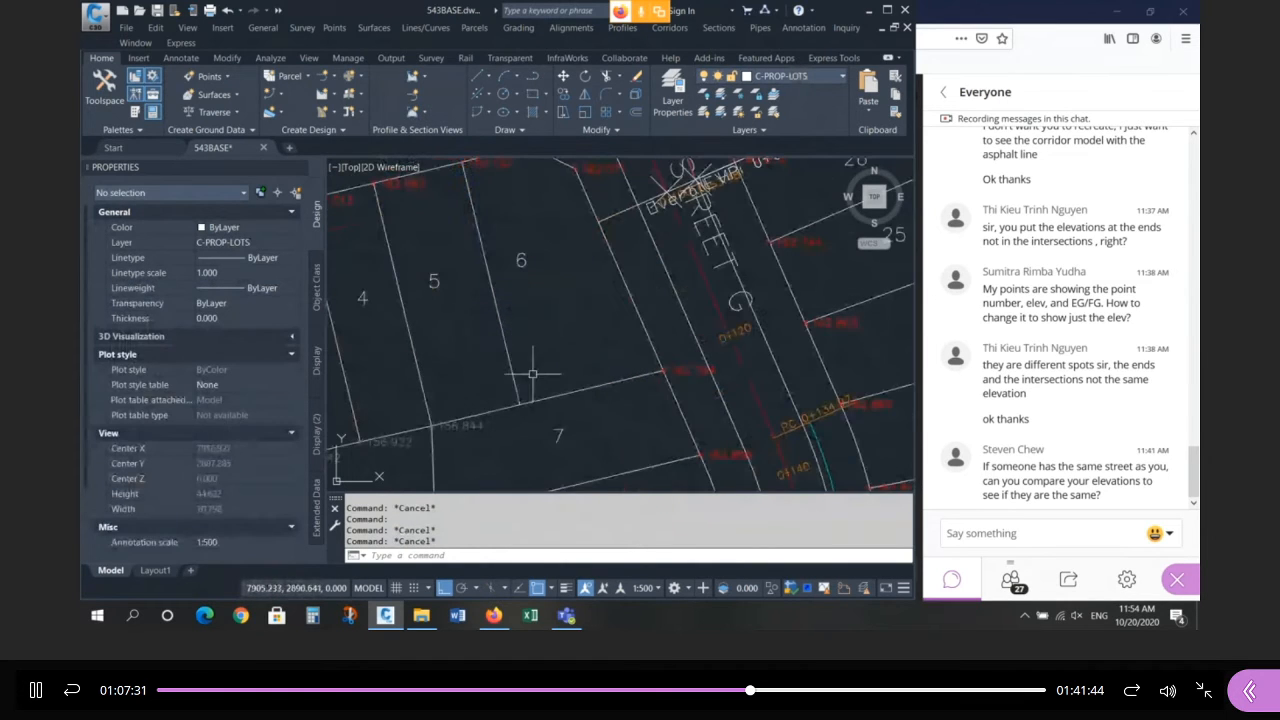
{"action": "left_click", "coordinate": [520, 403]}
{"action": "left_click", "coordinate": [532, 413]}
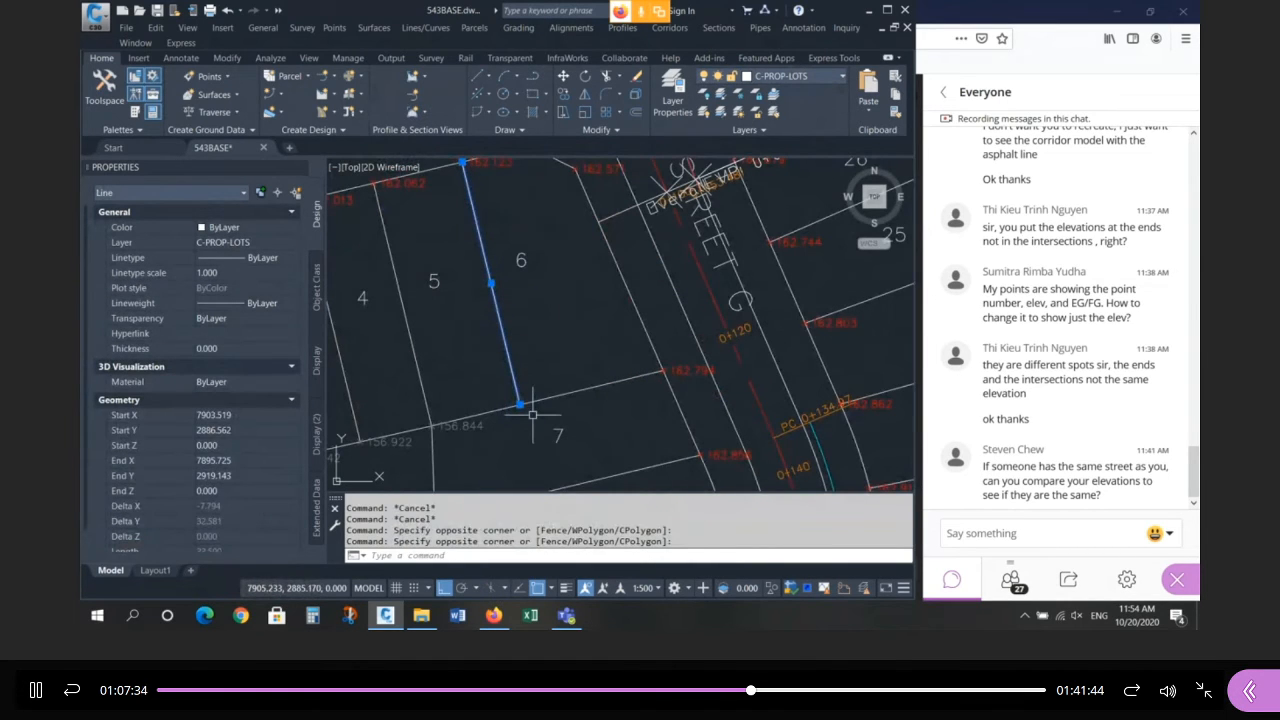
{"action": "key", "text": "Escape"}
{"action": "key", "text": "Escape"}
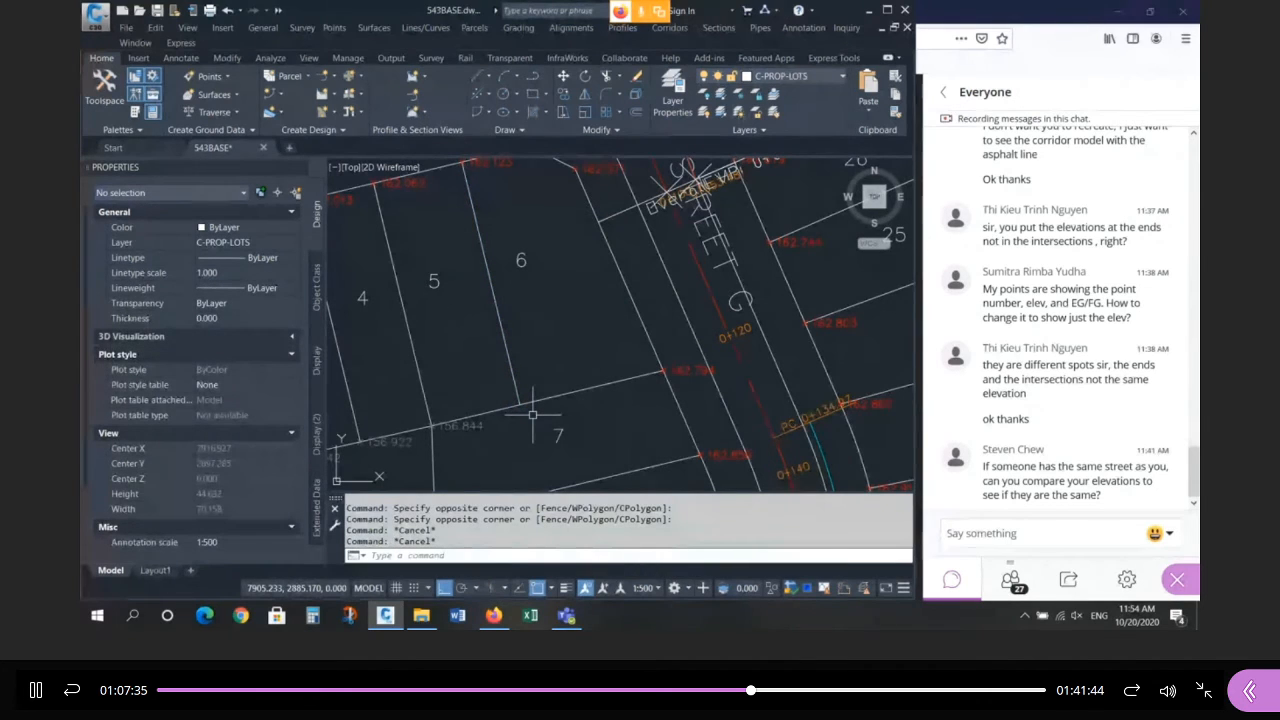
{"action": "scroll", "coordinate": [532, 413], "scroll_direction": "down", "scroll_amount": 10}
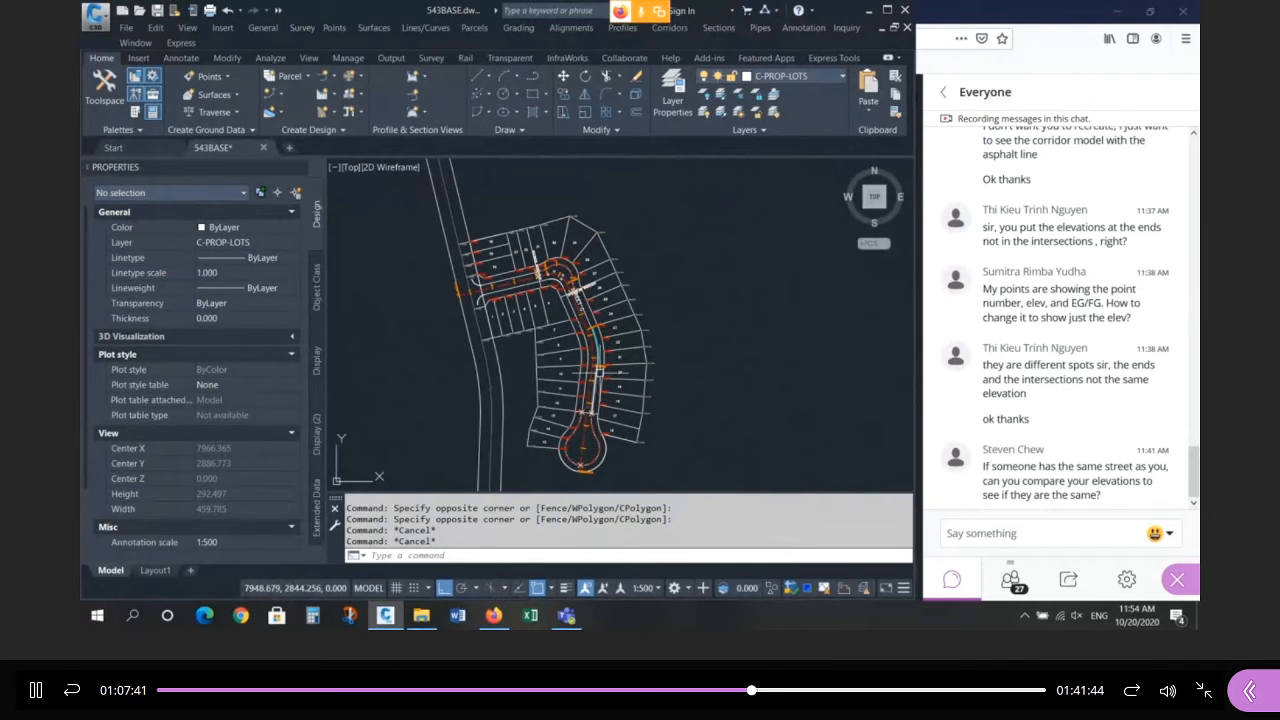
{"action": "mouse_move", "coordinate": [778, 352]}
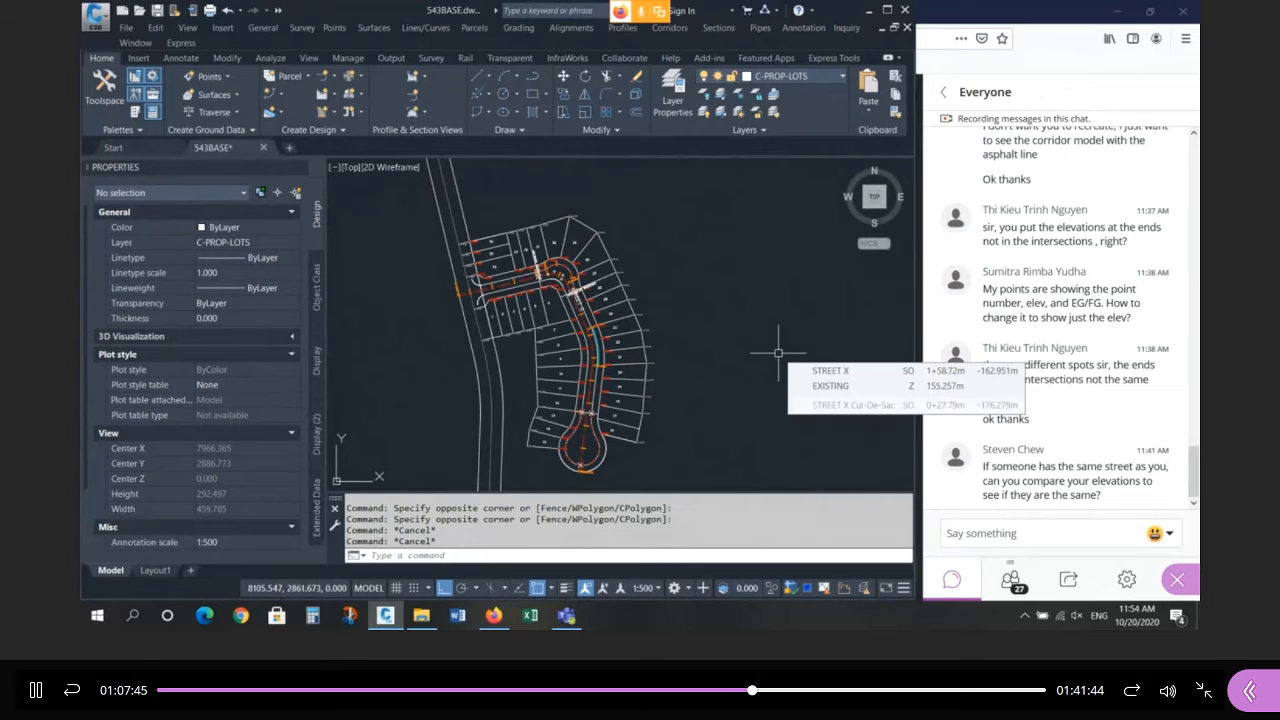
{"action": "mouse_move", "coordinate": [734, 346]}
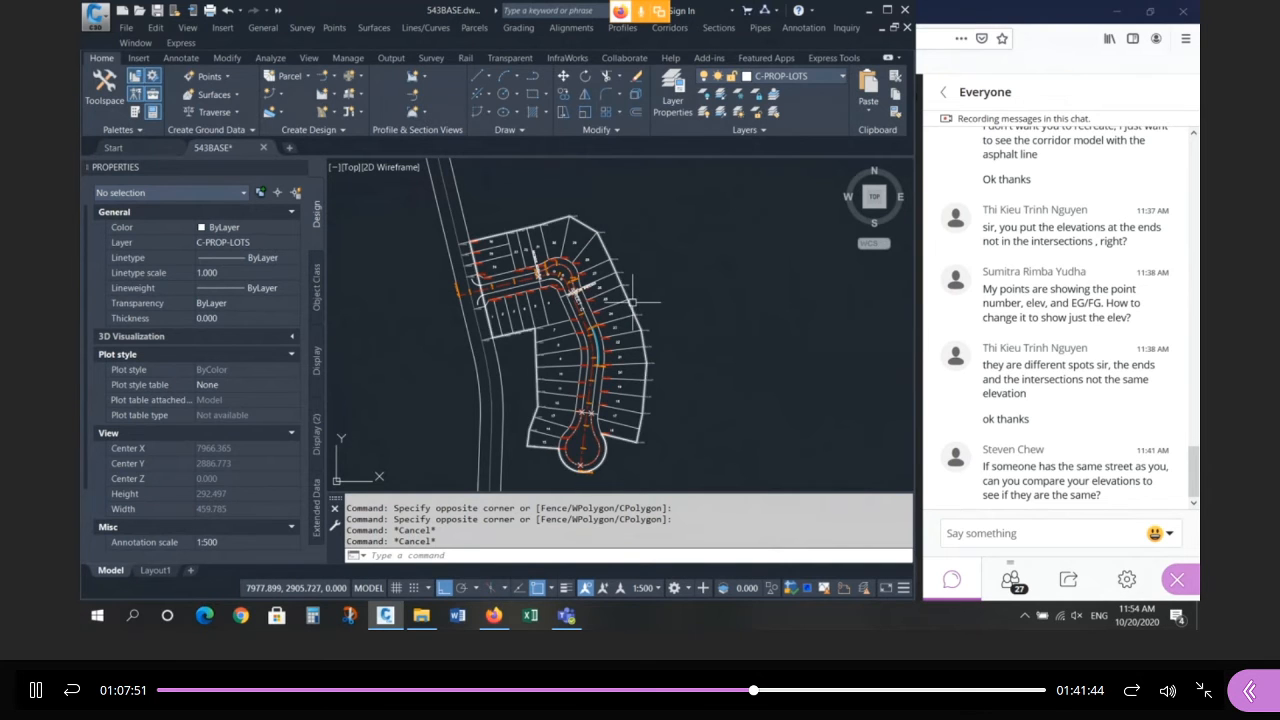
{"action": "scroll", "coordinate": [632, 300], "scroll_direction": "up", "scroll_amount": 3}
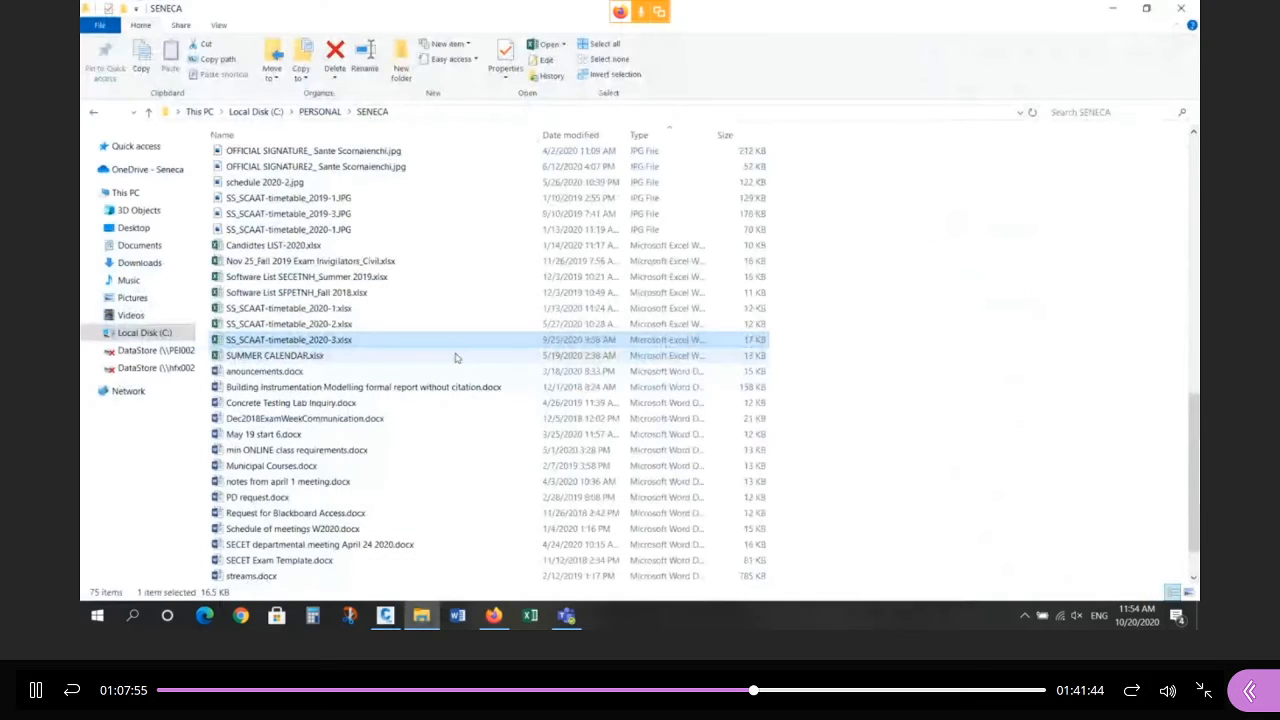
Browse C: > PERSONAL > SENECA > CDA543-2020-3 > MODULE-3 > UPLOADED and open Assignment3-2020.pdf.
{"action": "left_click", "coordinate": [145, 333]}
{"action": "left_click", "coordinate": [268, 207]}
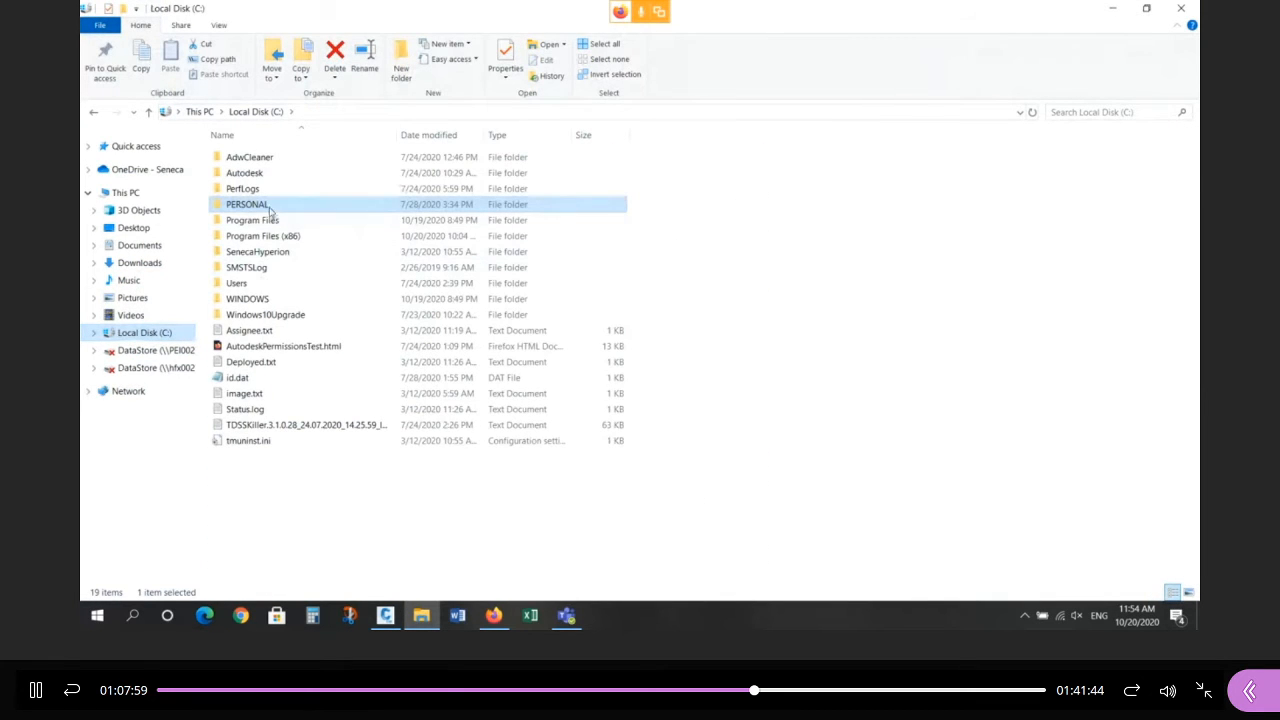
{"action": "double_click", "coordinate": [268, 205]}
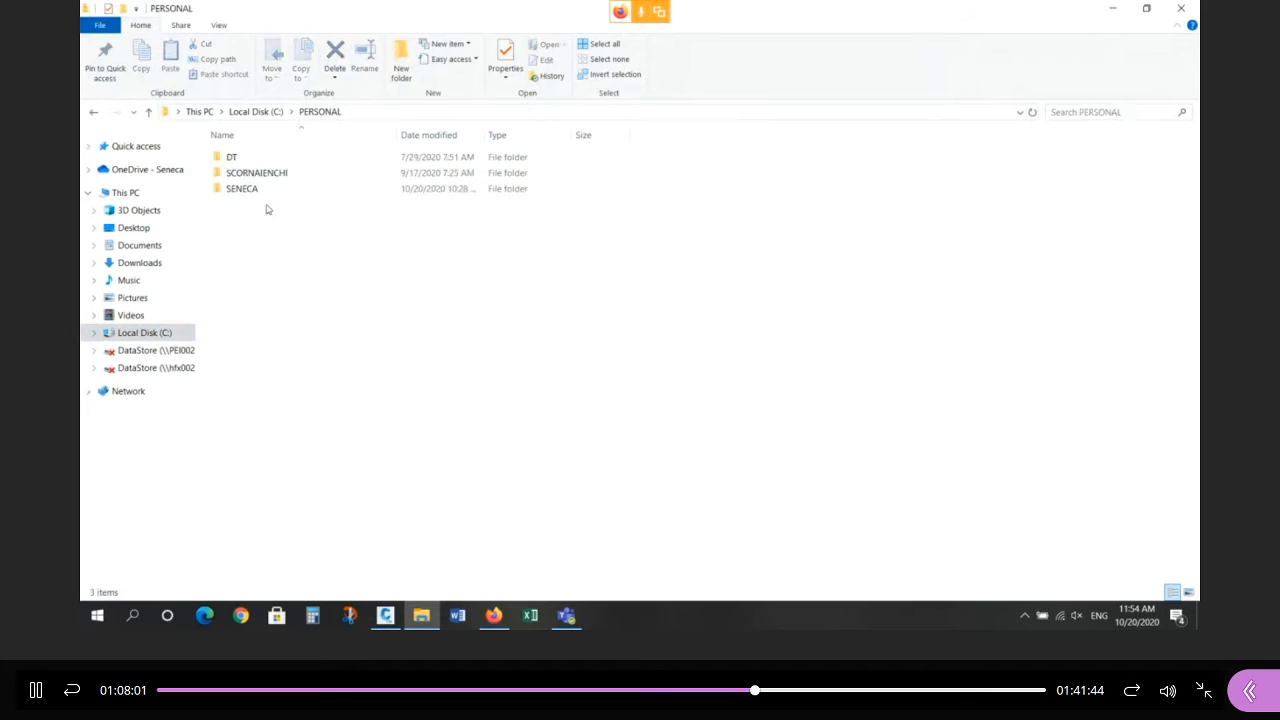
{"action": "double_click", "coordinate": [266, 191]}
{"action": "double_click", "coordinate": [271, 204]}
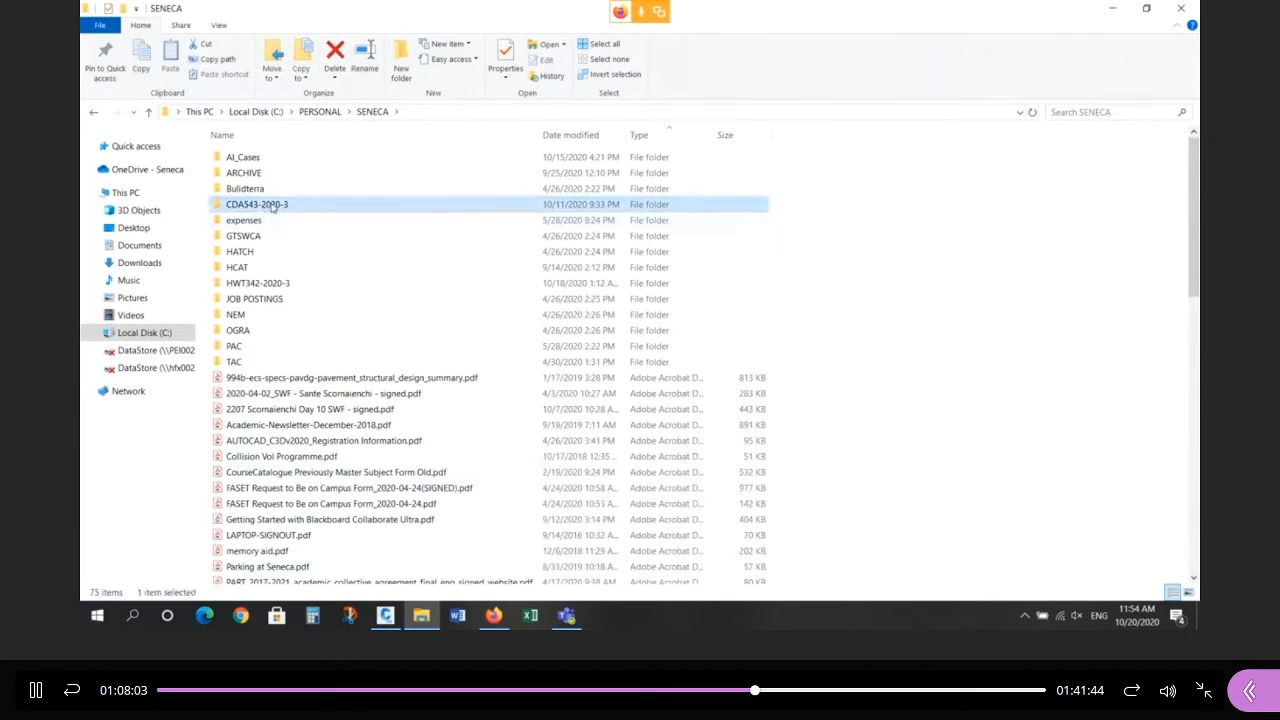
{"action": "double_click", "coordinate": [259, 205]}
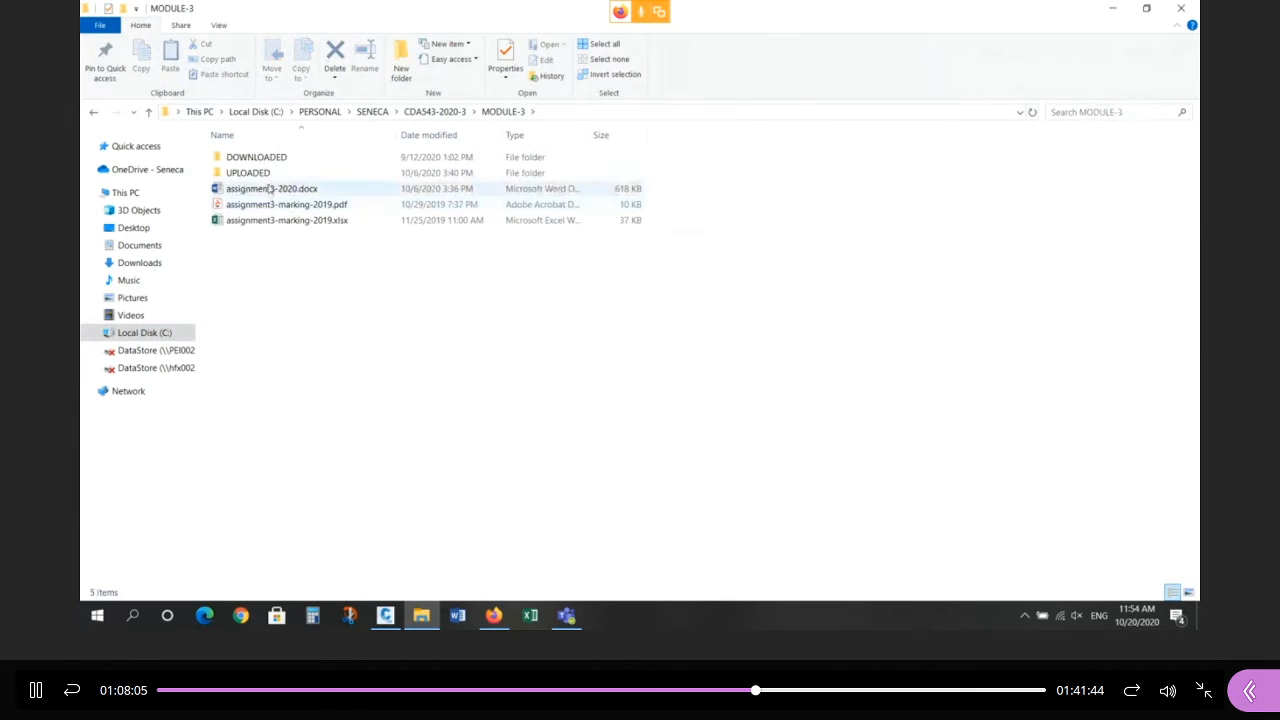
{"action": "double_click", "coordinate": [275, 171]}
{"action": "left_click", "coordinate": [303, 175]}
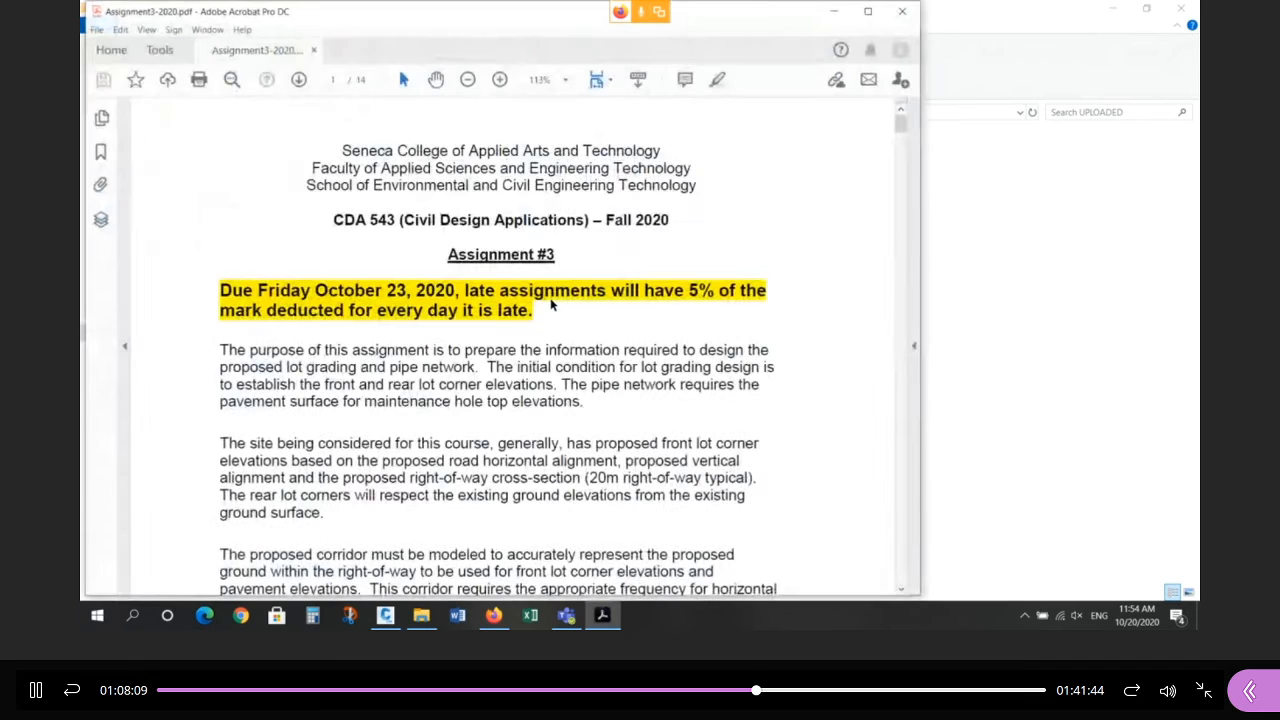
Maximize the assignment PDF, fit one full page, page through to page 13, and close Acrobat.
{"action": "left_click", "coordinate": [868, 11]}
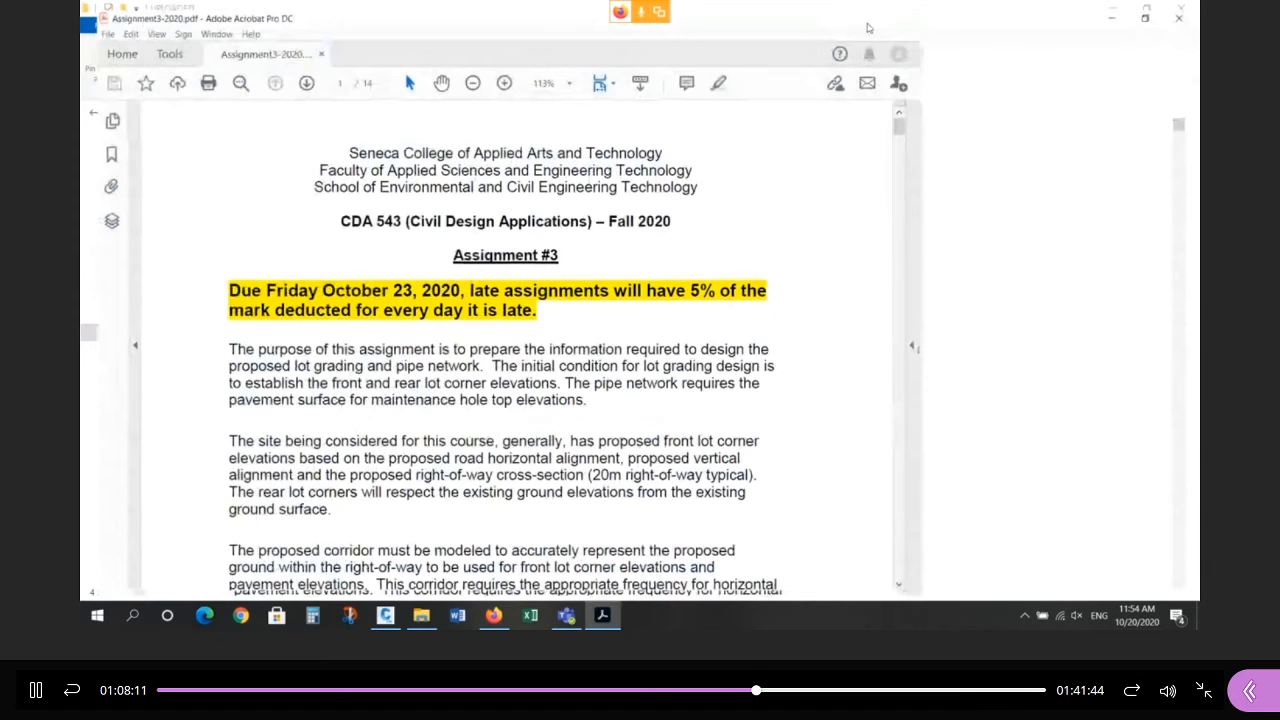
{"action": "scroll", "coordinate": [589, 325], "scroll_direction": "down", "scroll_amount": 3}
{"action": "left_click", "coordinate": [747, 74]}
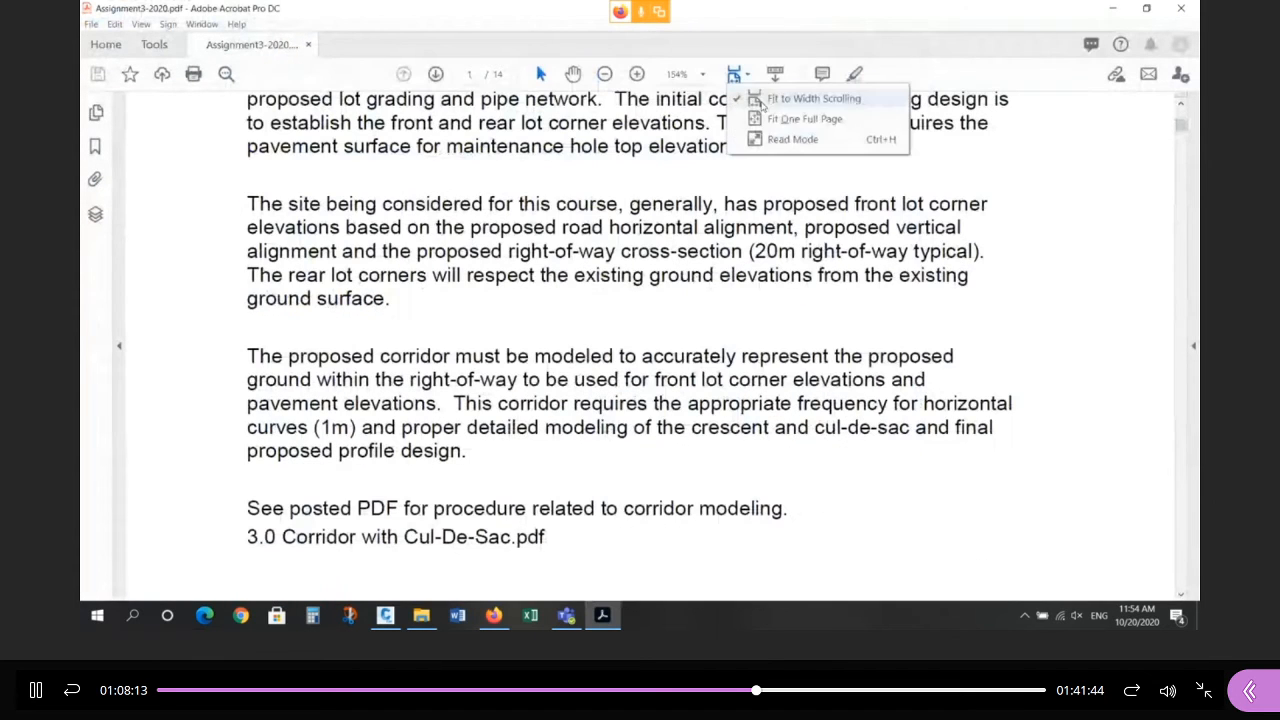
{"action": "left_click", "coordinate": [775, 114]}
{"action": "scroll", "coordinate": [674, 290], "scroll_direction": "down", "scroll_amount": 10}
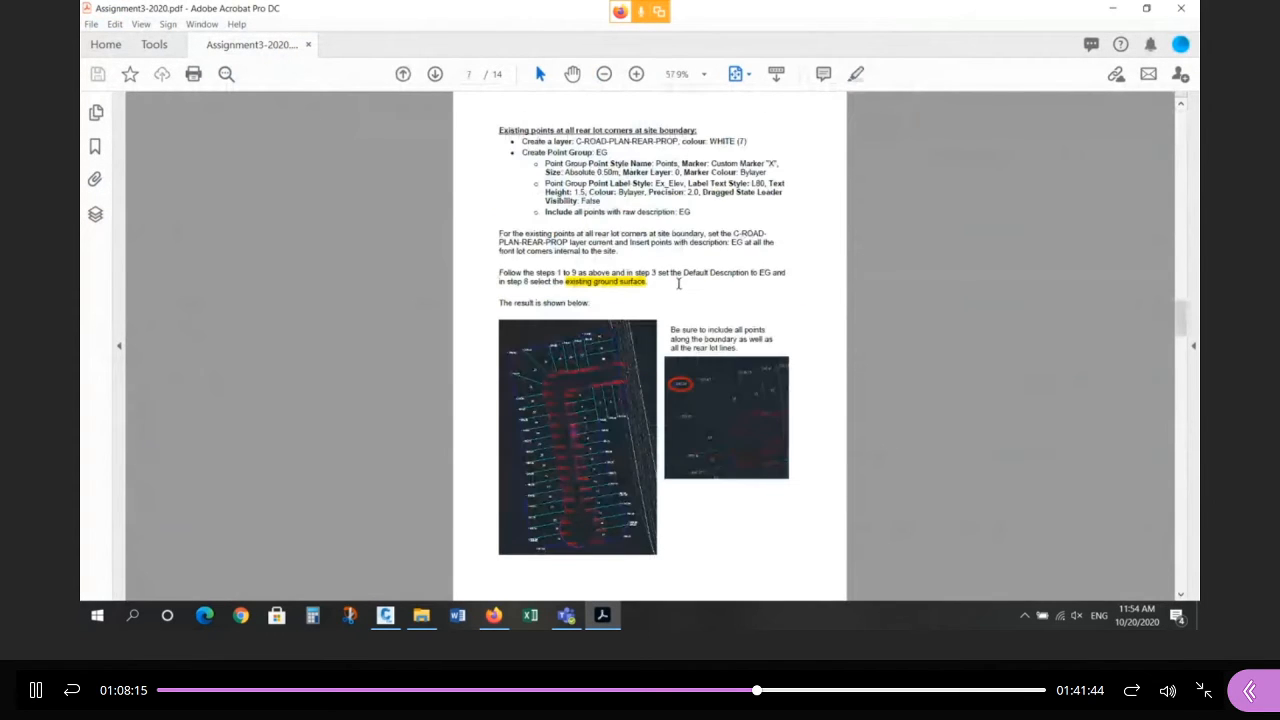
{"action": "scroll", "coordinate": [674, 295], "scroll_direction": "down", "scroll_amount": 5}
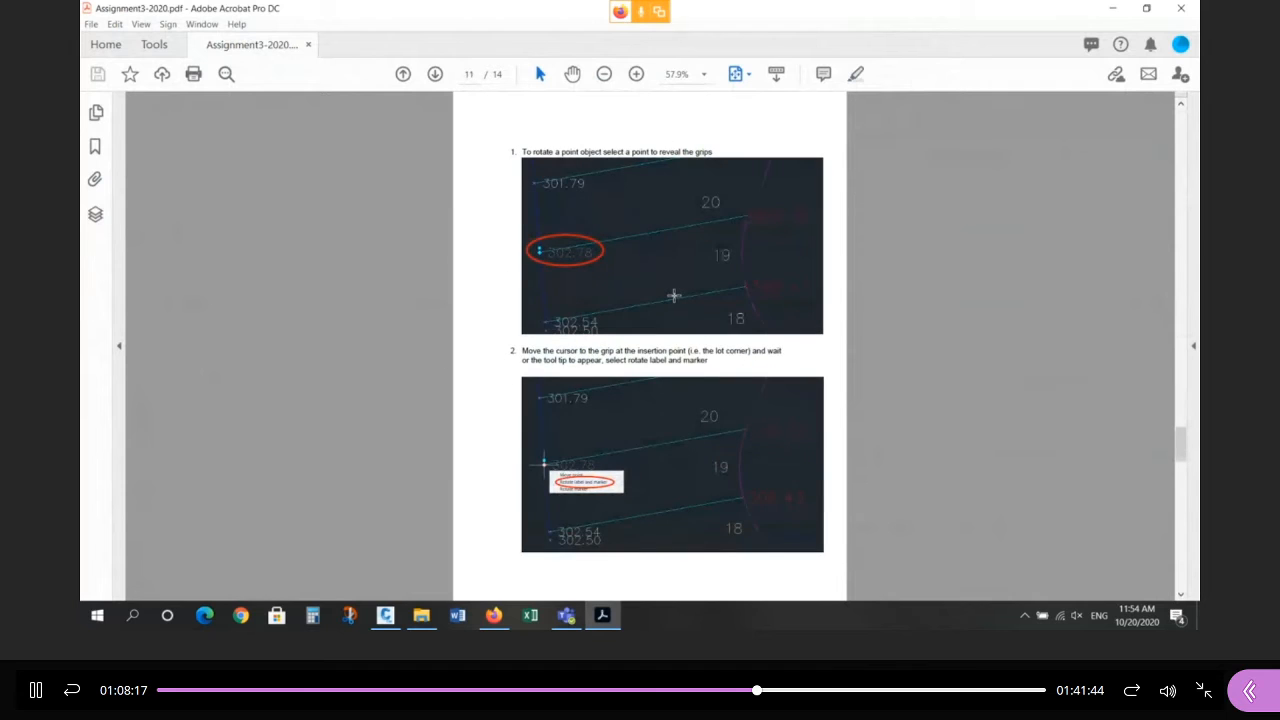
{"action": "scroll", "coordinate": [674, 295], "scroll_direction": "down", "scroll_amount": 1}
{"action": "scroll", "coordinate": [674, 295], "scroll_direction": "up", "scroll_amount": 1}
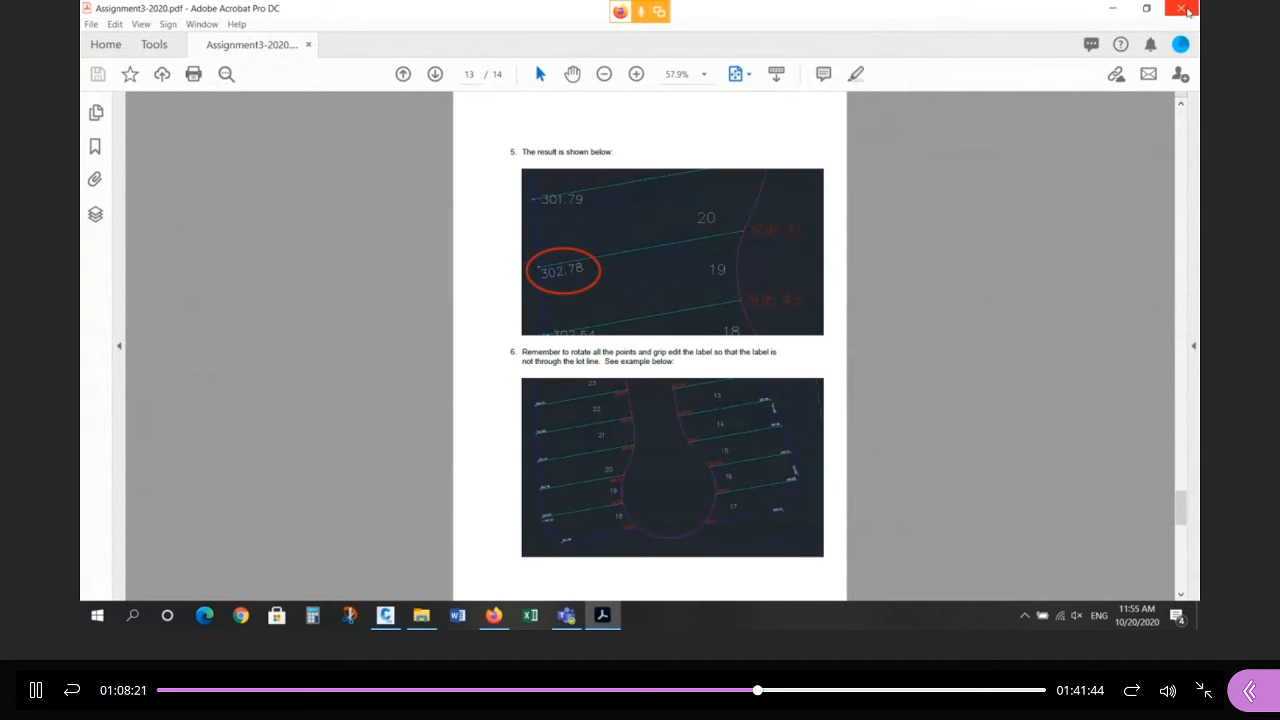
{"action": "left_click", "coordinate": [1186, 12]}
{"action": "left_click", "coordinate": [1115, 13]}
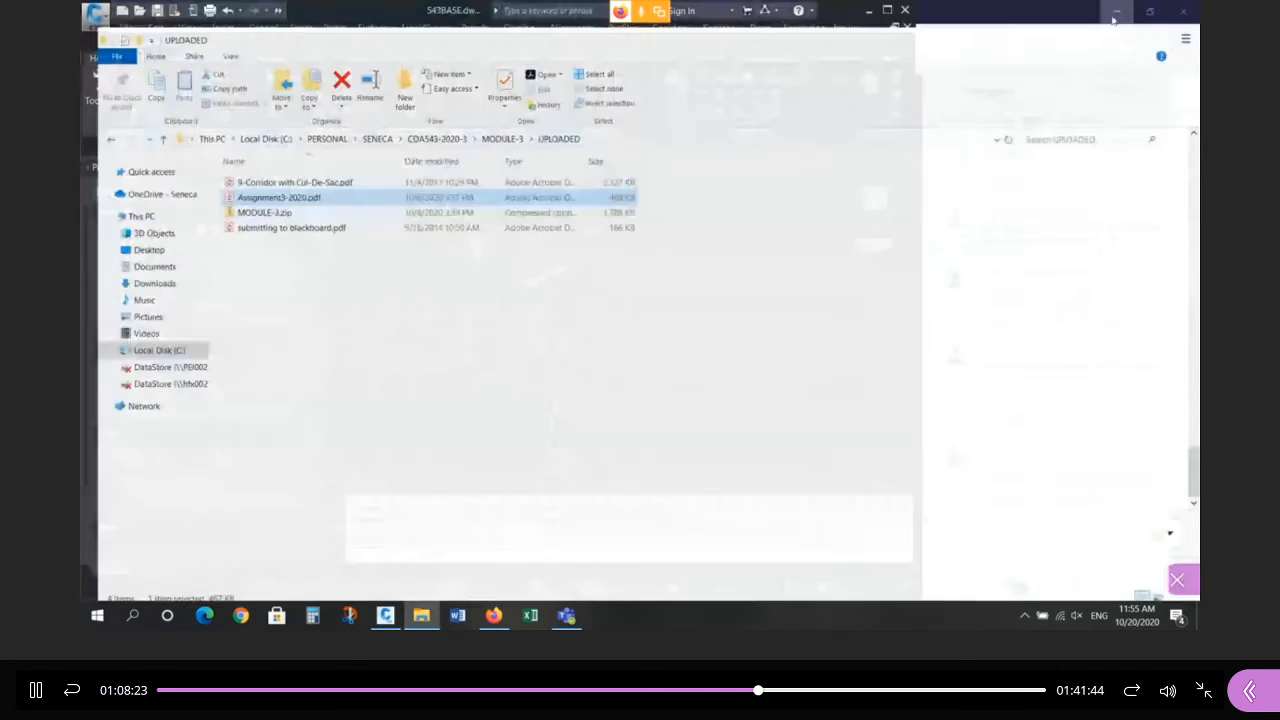
Zoom in on lot 22 and select the 162.914 COGO point.
{"action": "scroll", "coordinate": [553, 315], "scroll_direction": "up", "scroll_amount": 5}
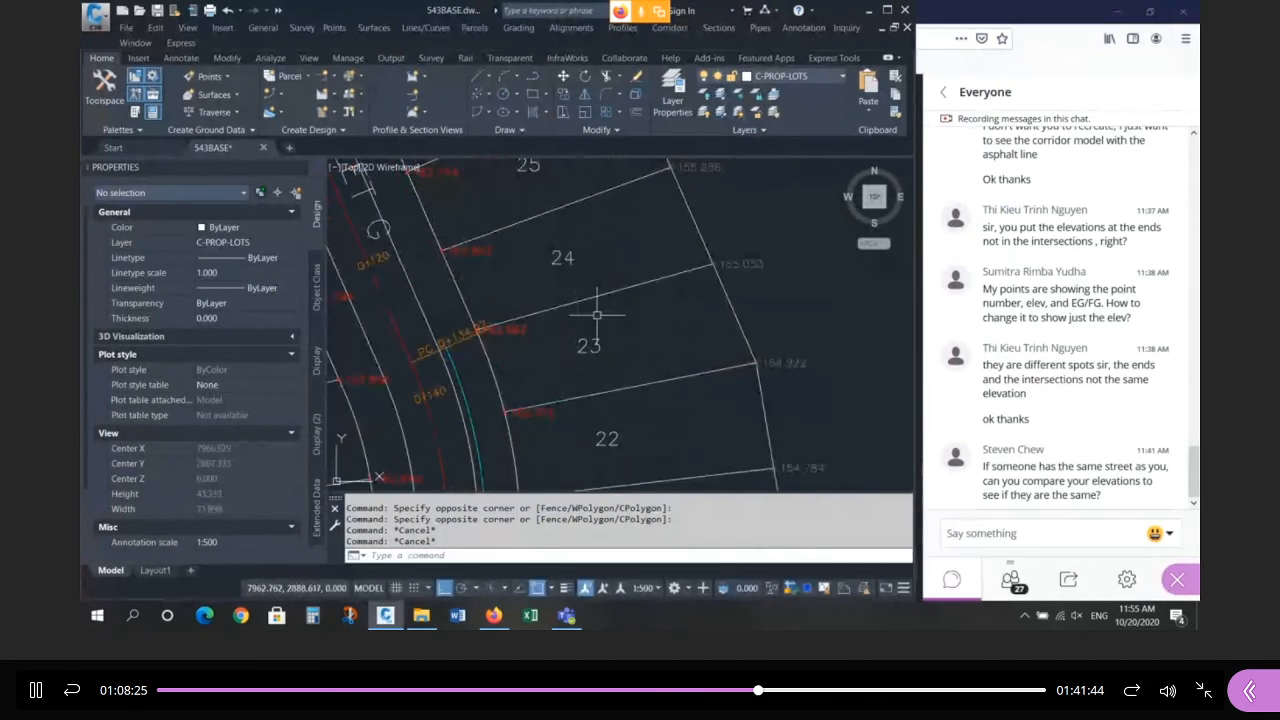
{"action": "scroll", "coordinate": [543, 366], "scroll_direction": "up", "scroll_amount": 2}
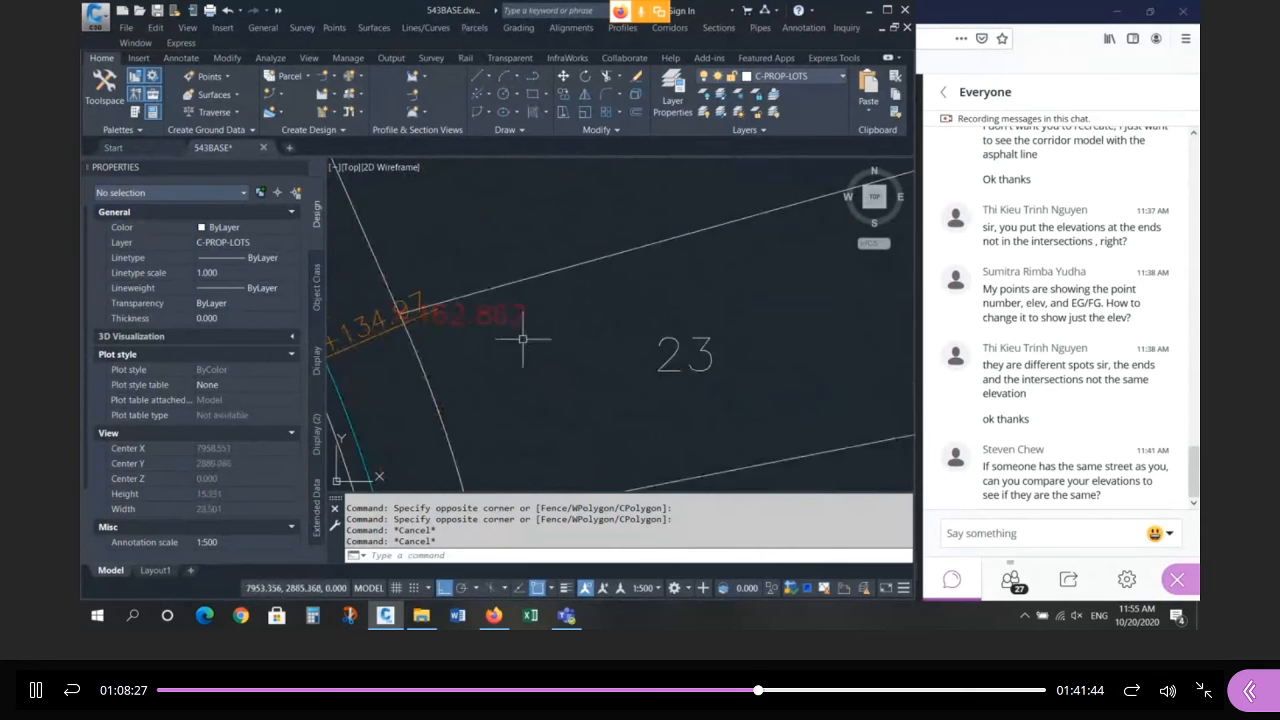
{"action": "scroll", "coordinate": [515, 350], "scroll_direction": "down", "scroll_amount": 2}
{"action": "left_click", "coordinate": [645, 304]}
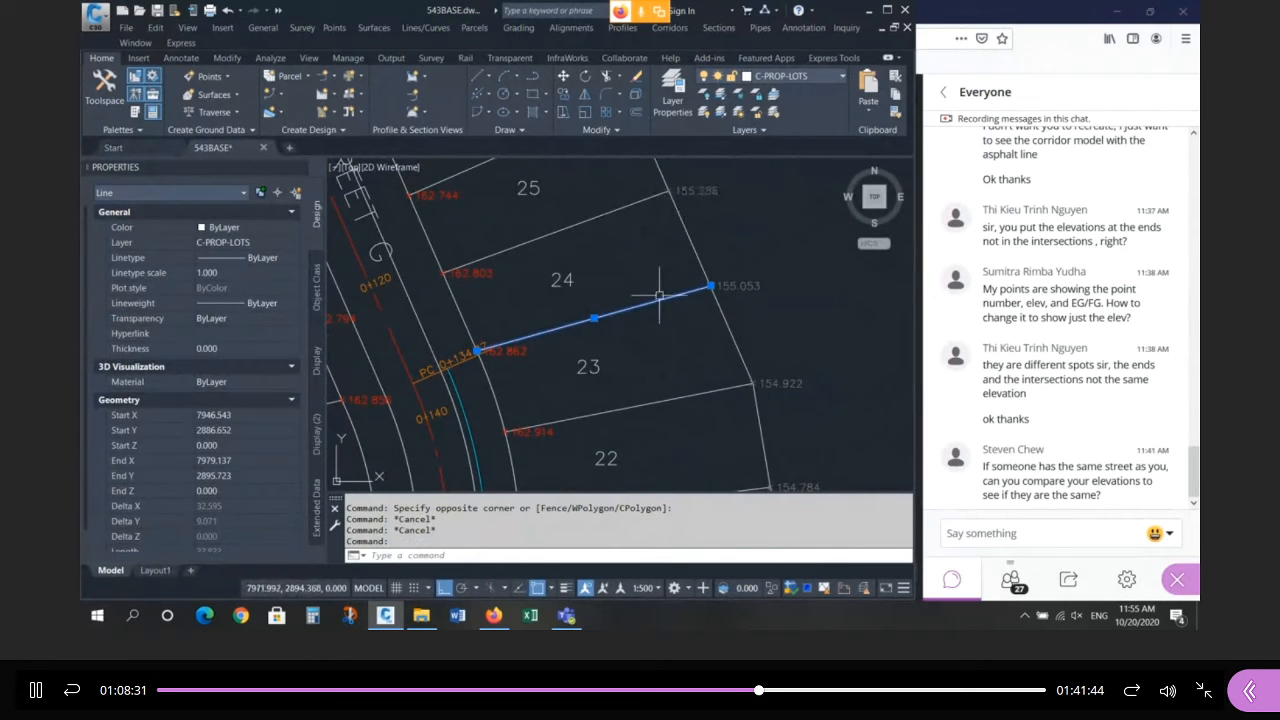
{"action": "key", "text": "Escape"}
{"action": "key", "text": "Escape"}
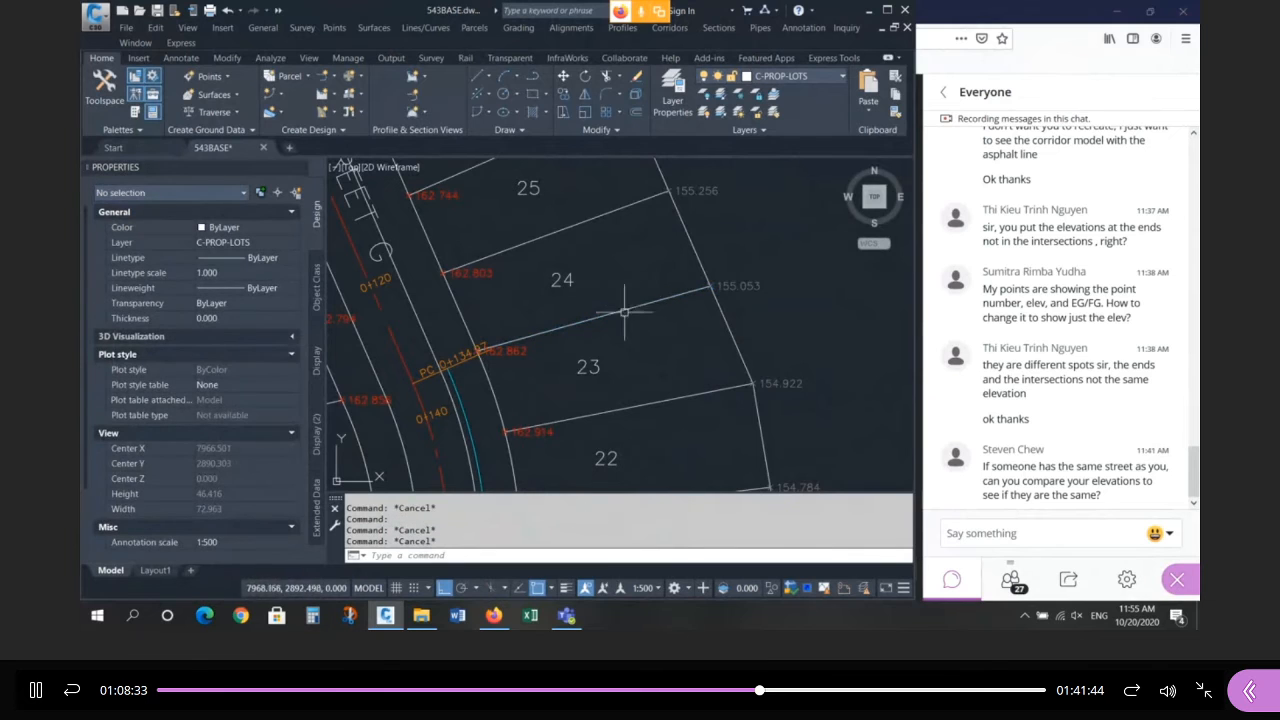
{"action": "scroll", "coordinate": [445, 375], "scroll_direction": "up", "scroll_amount": 2}
{"action": "scroll", "coordinate": [445, 375], "scroll_direction": "down", "scroll_amount": 3}
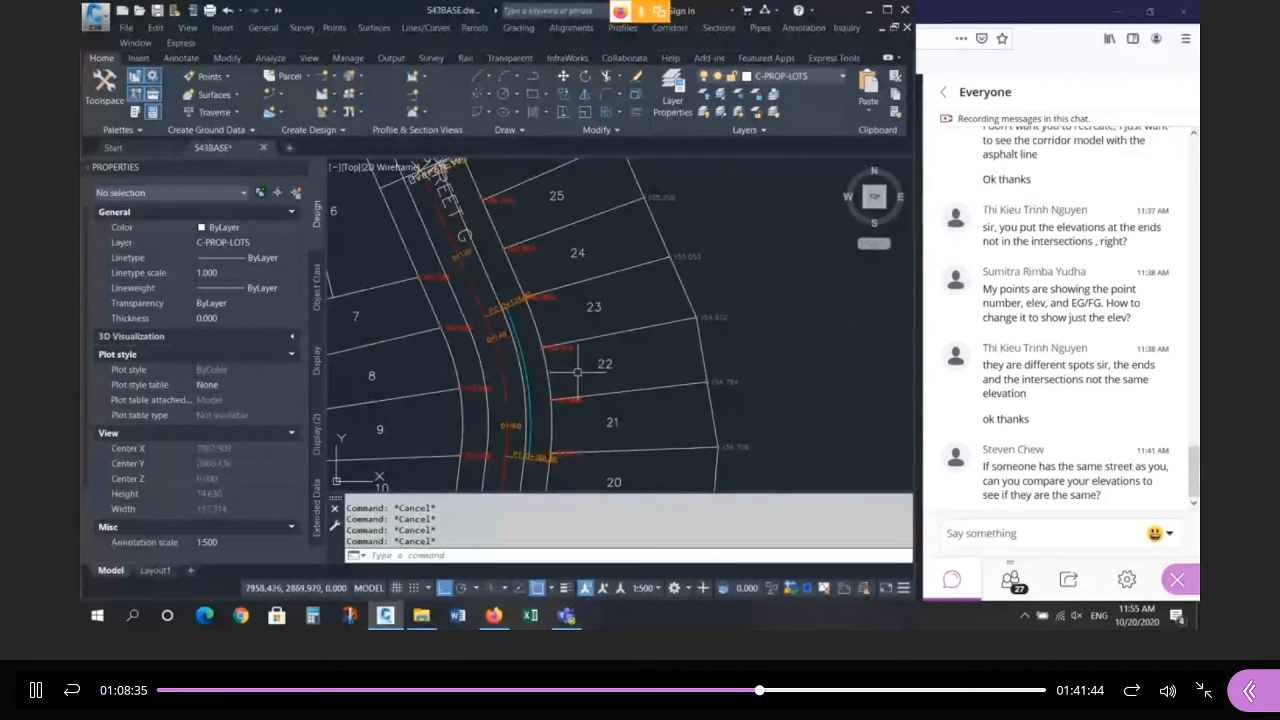
{"action": "scroll", "coordinate": [571, 315], "scroll_direction": "up", "scroll_amount": 4}
{"action": "left_click", "coordinate": [571, 315]}
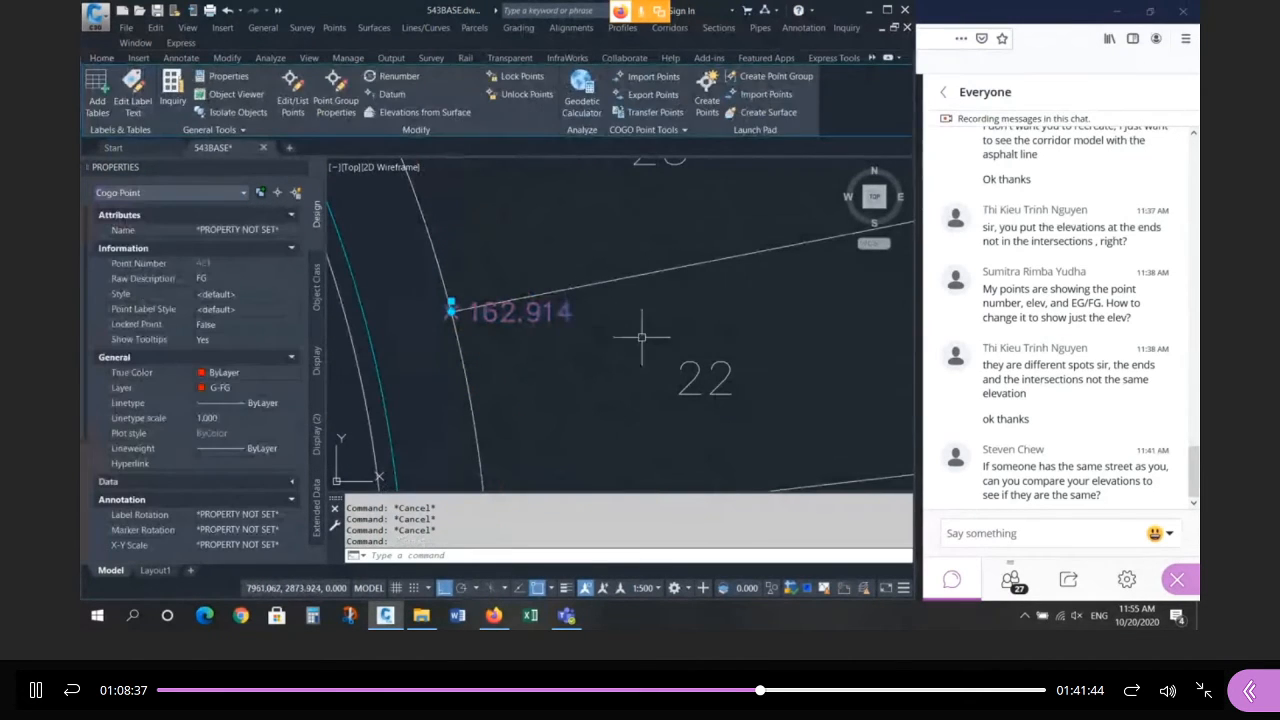
Rotate the 162.914 point's label and marker onto the lot line with Ortho off and Nearest snap.
{"action": "key", "text": "Escape"}
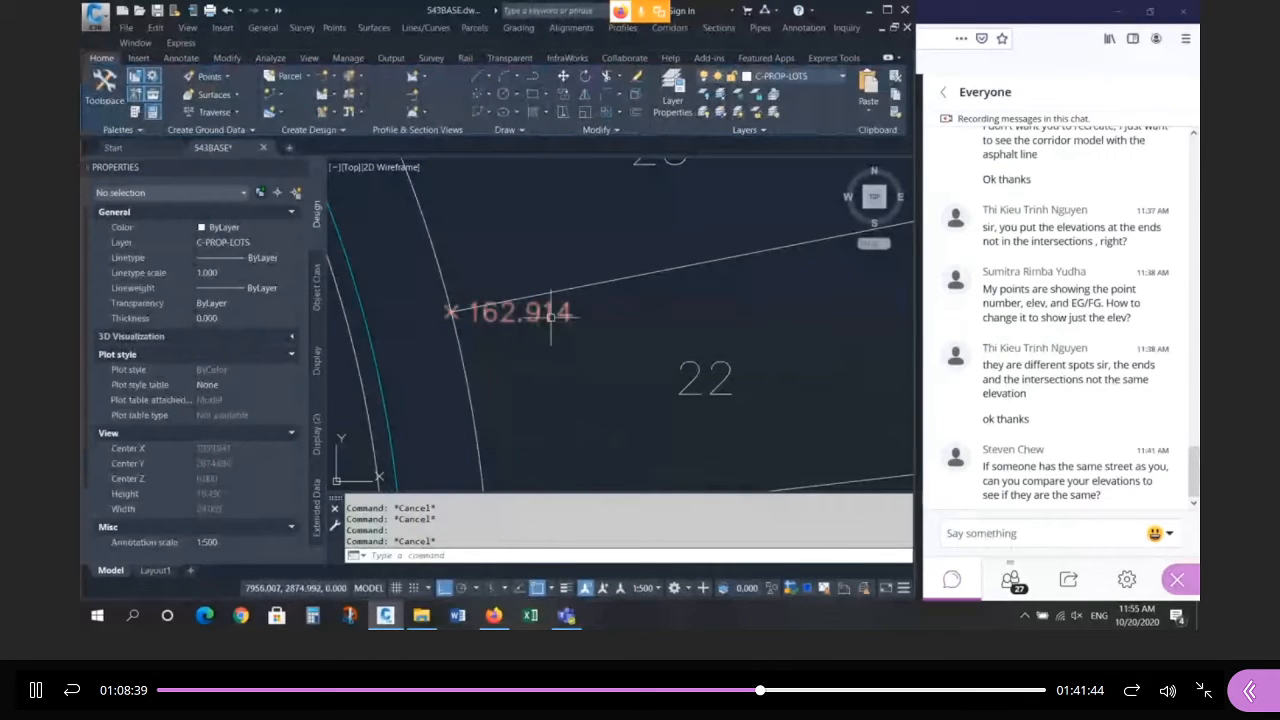
{"action": "left_click", "coordinate": [549, 317]}
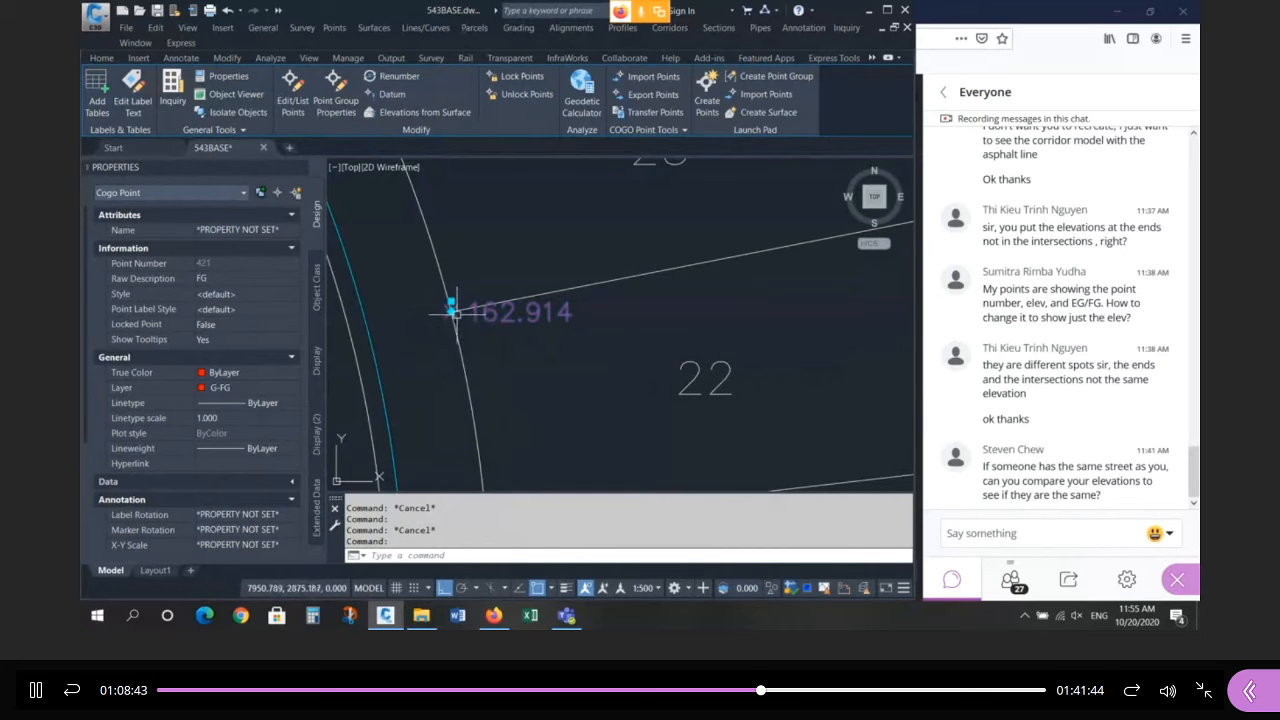
{"action": "mouse_move", "coordinate": [452, 313]}
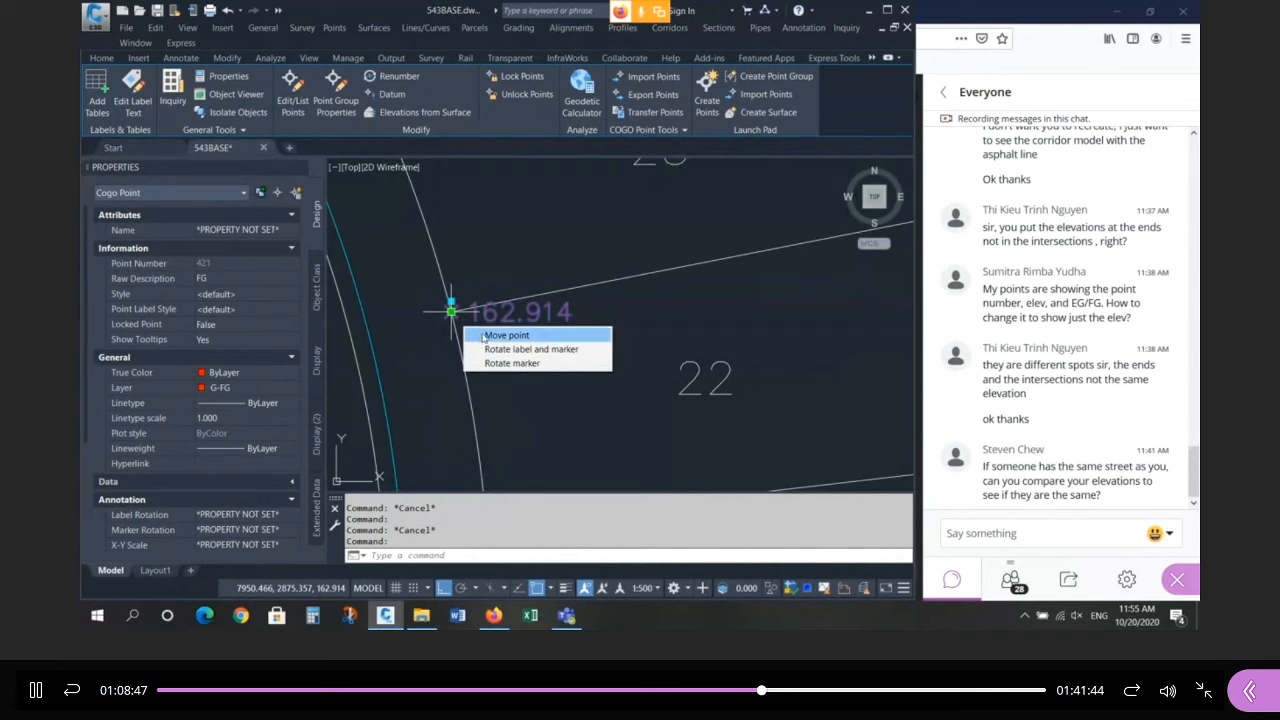
{"action": "left_click", "coordinate": [535, 350]}
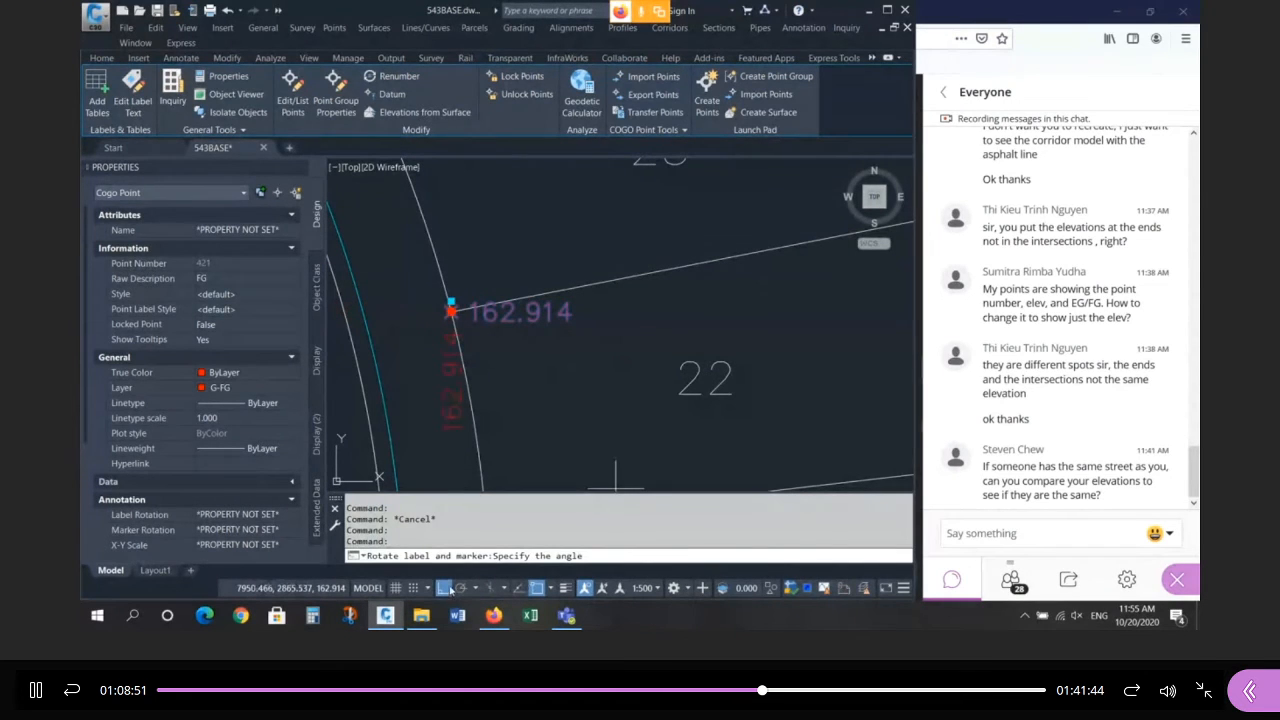
{"action": "left_click", "coordinate": [446, 588]}
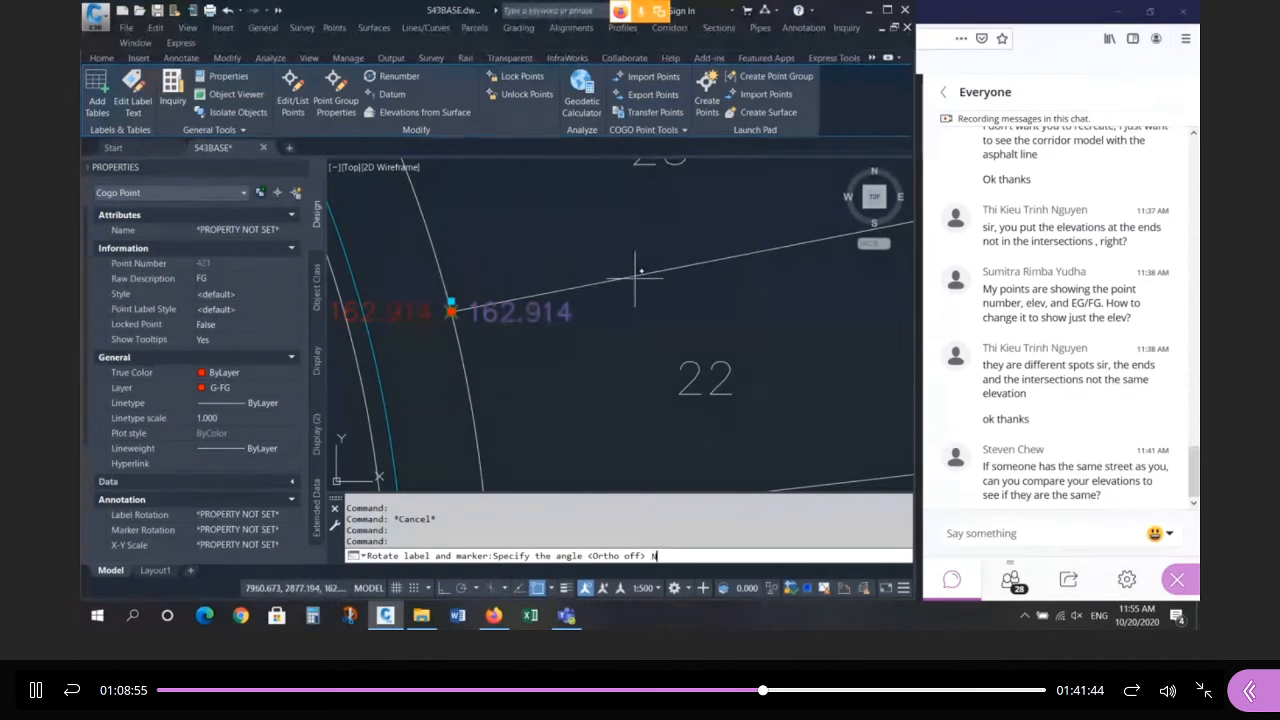
{"action": "type", "text": "EA"}
{"action": "key", "text": "Return"}
{"action": "left_click", "coordinate": [537, 307]}
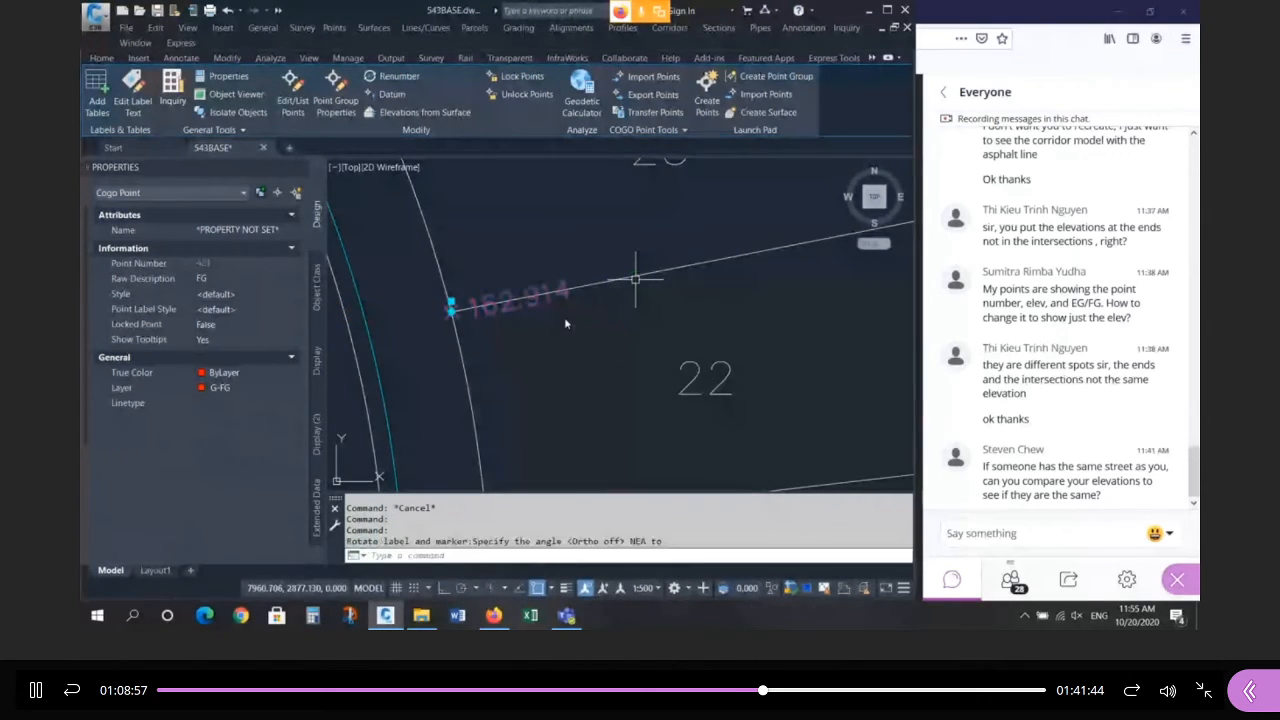
{"action": "key", "text": "Escape"}
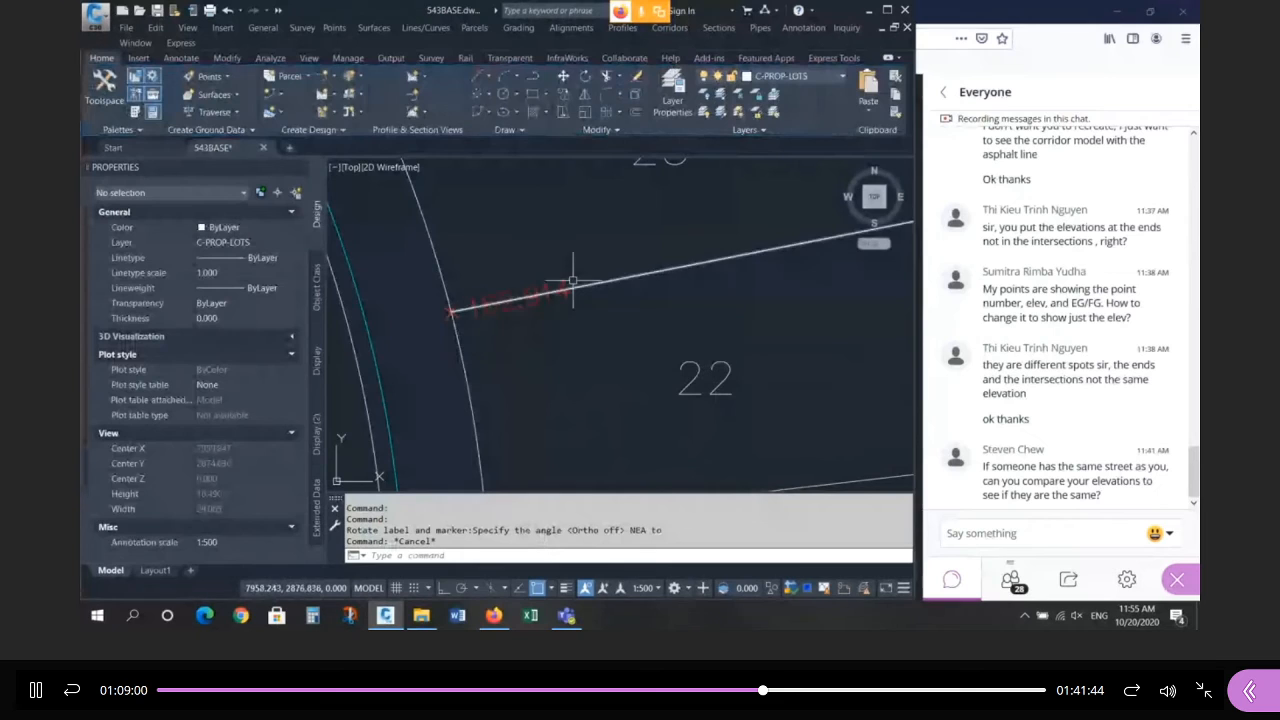
Try repositioning the 162.914 elevation label, cancel, and reselect the point for its commands.
{"action": "scroll", "coordinate": [452, 337], "scroll_direction": "up", "scroll_amount": 2}
{"action": "left_click", "coordinate": [394, 366]}
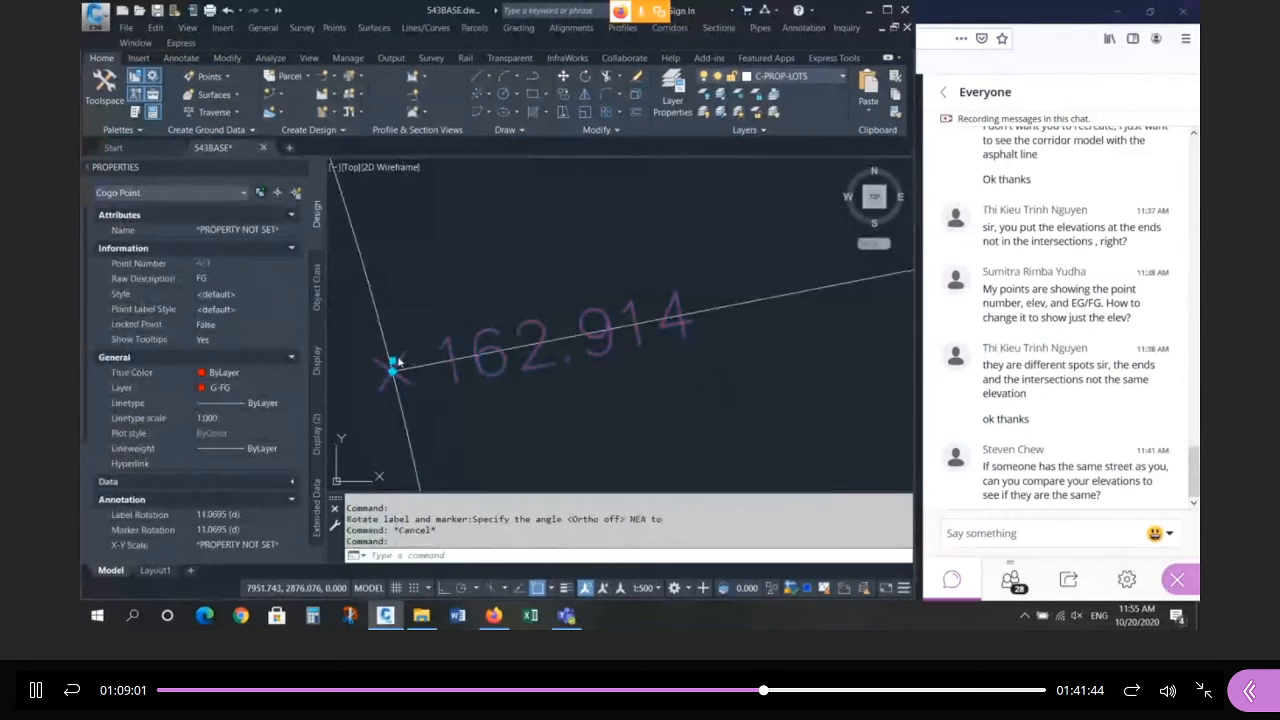
{"action": "left_click", "coordinate": [393, 361]}
{"action": "scroll", "coordinate": [395, 355], "scroll_direction": "up", "scroll_amount": 2}
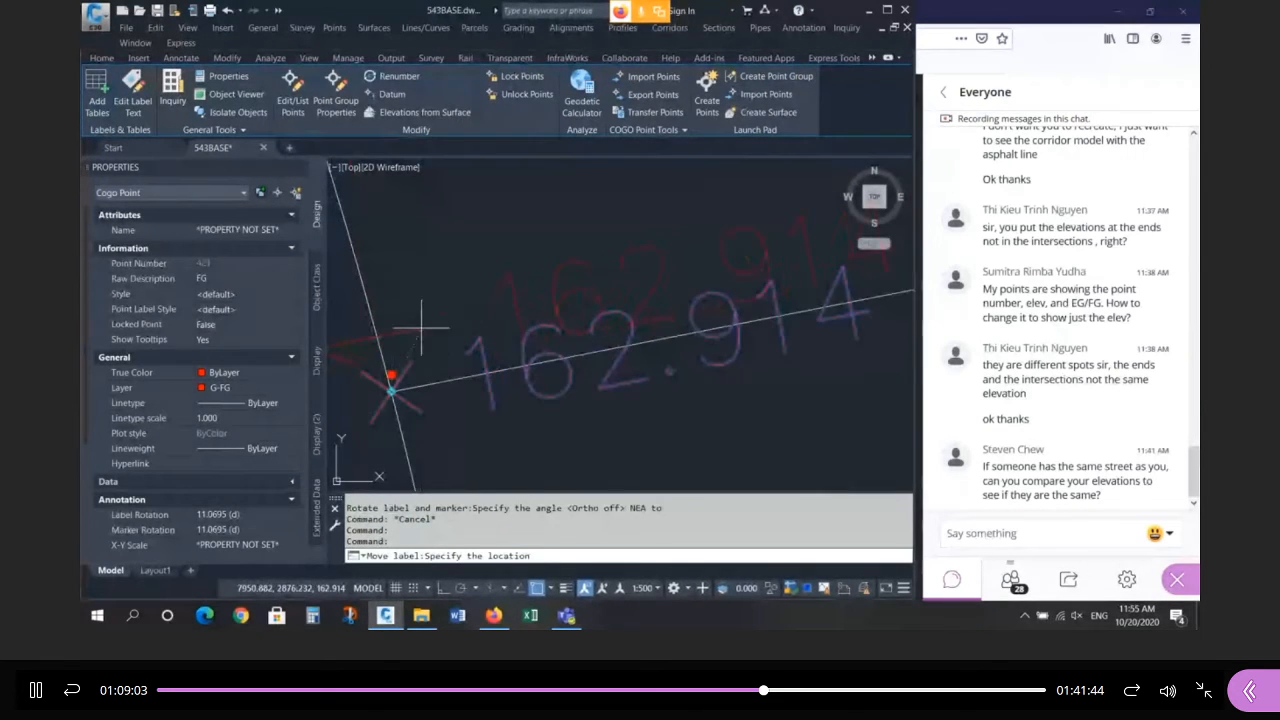
{"action": "scroll", "coordinate": [605, 280], "scroll_direction": "up", "scroll_amount": 2}
{"action": "scroll", "coordinate": [573, 295], "scroll_direction": "down", "scroll_amount": 4}
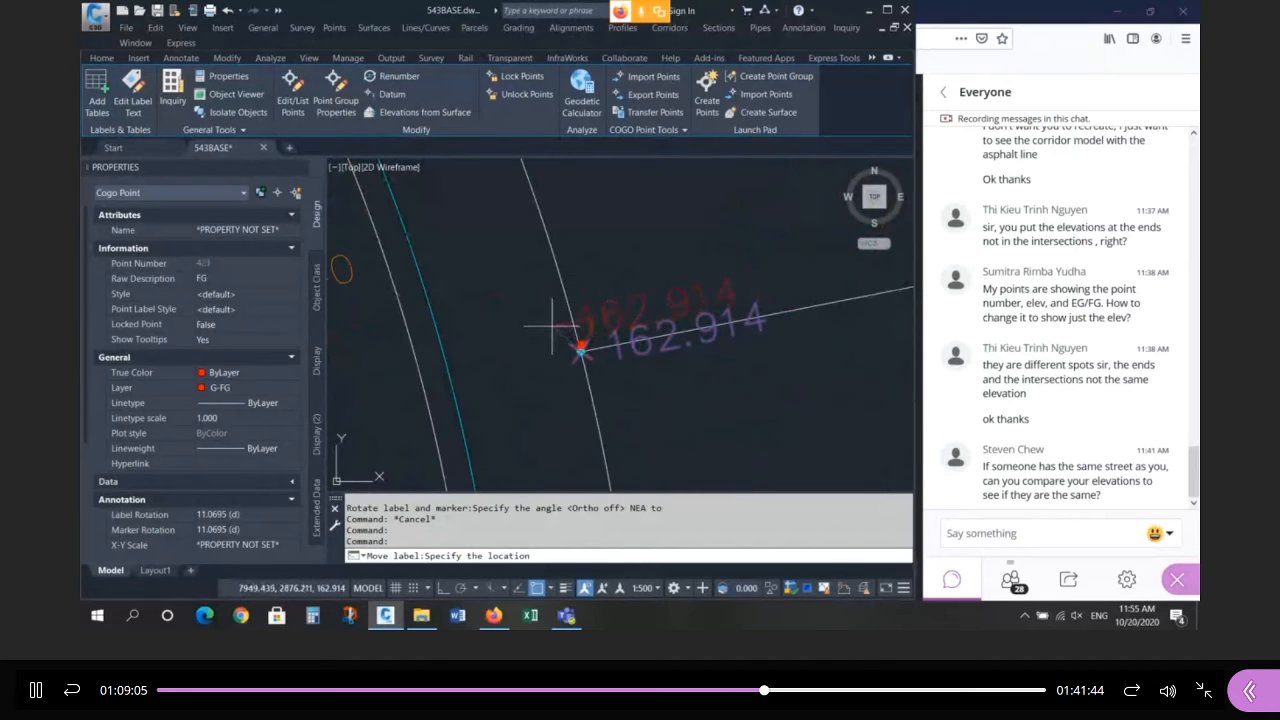
{"action": "key", "text": "Escape"}
{"action": "key", "text": "Escape"}
{"action": "key", "text": "Escape"}
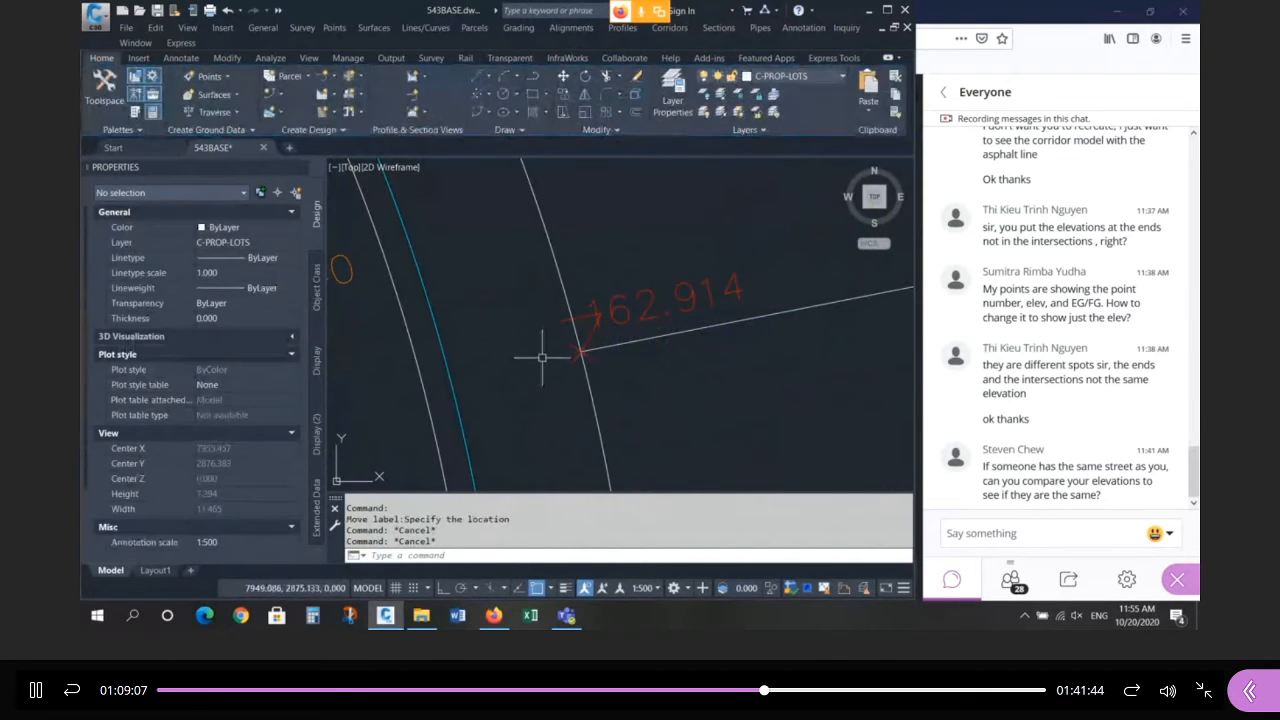
{"action": "scroll", "coordinate": [630, 340], "scroll_direction": "up", "scroll_amount": 4}
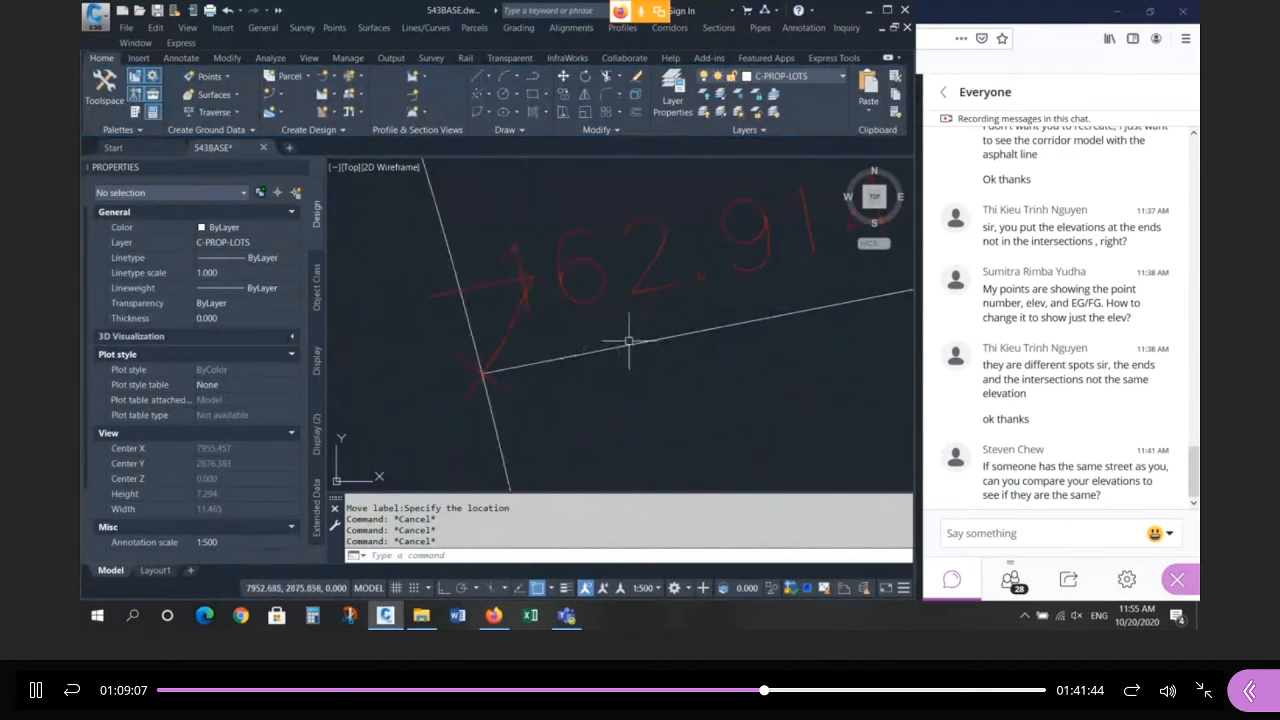
{"action": "left_click", "coordinate": [514, 318]}
{"action": "key", "text": "Escape"}
{"action": "left_click", "coordinate": [522, 300]}
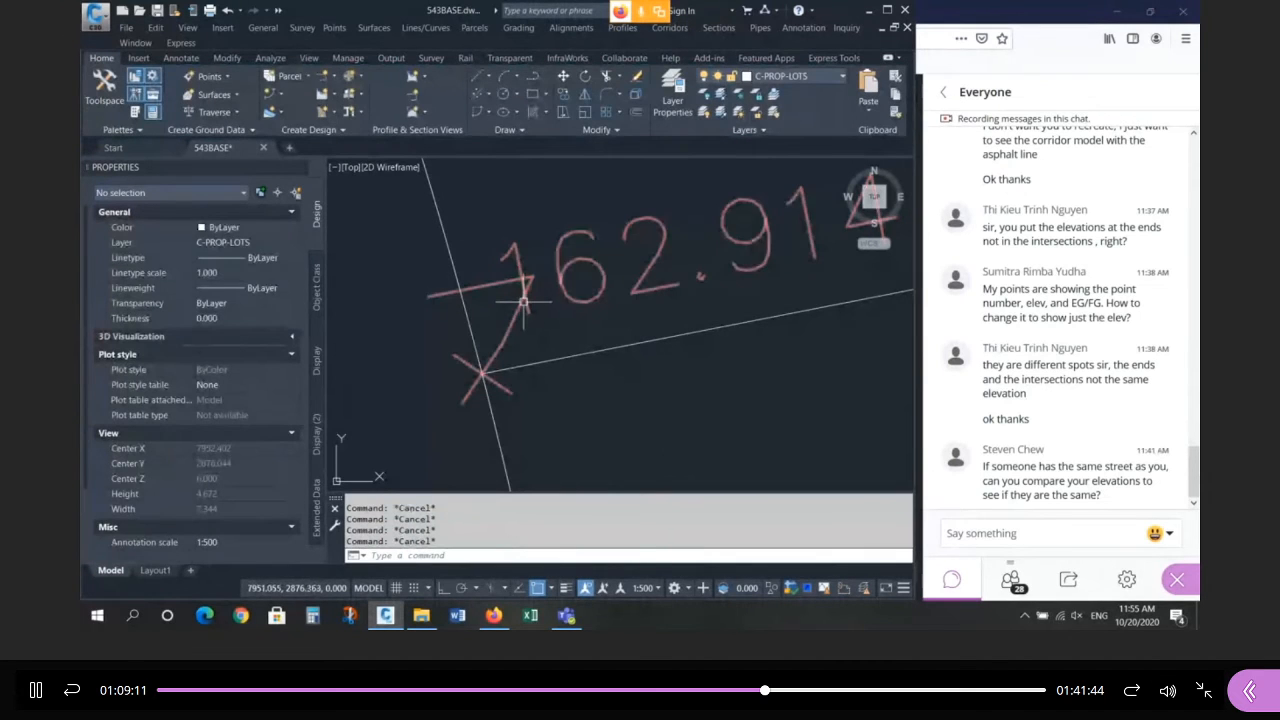
{"action": "right_click", "coordinate": [522, 300]}
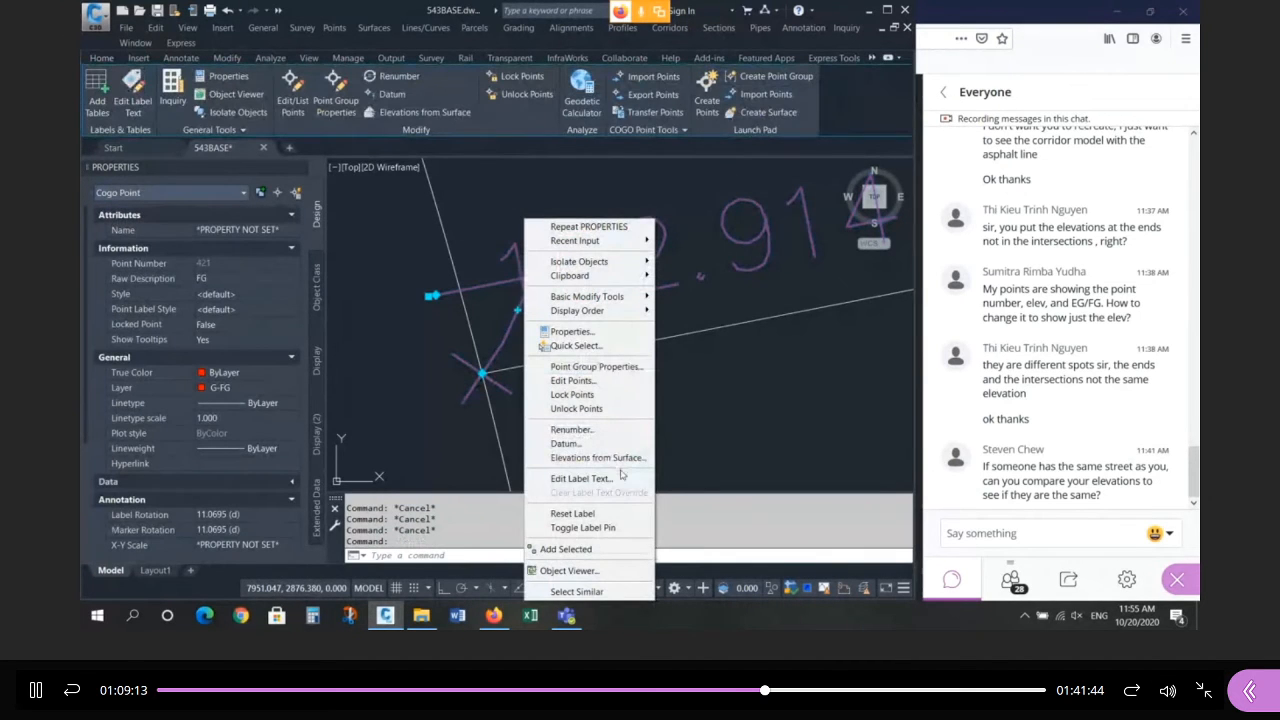
Set Leader Visibility to False on the Standard point label style's Dragged State tab.
{"action": "key", "text": "Escape"}
{"action": "key", "text": "Escape"}
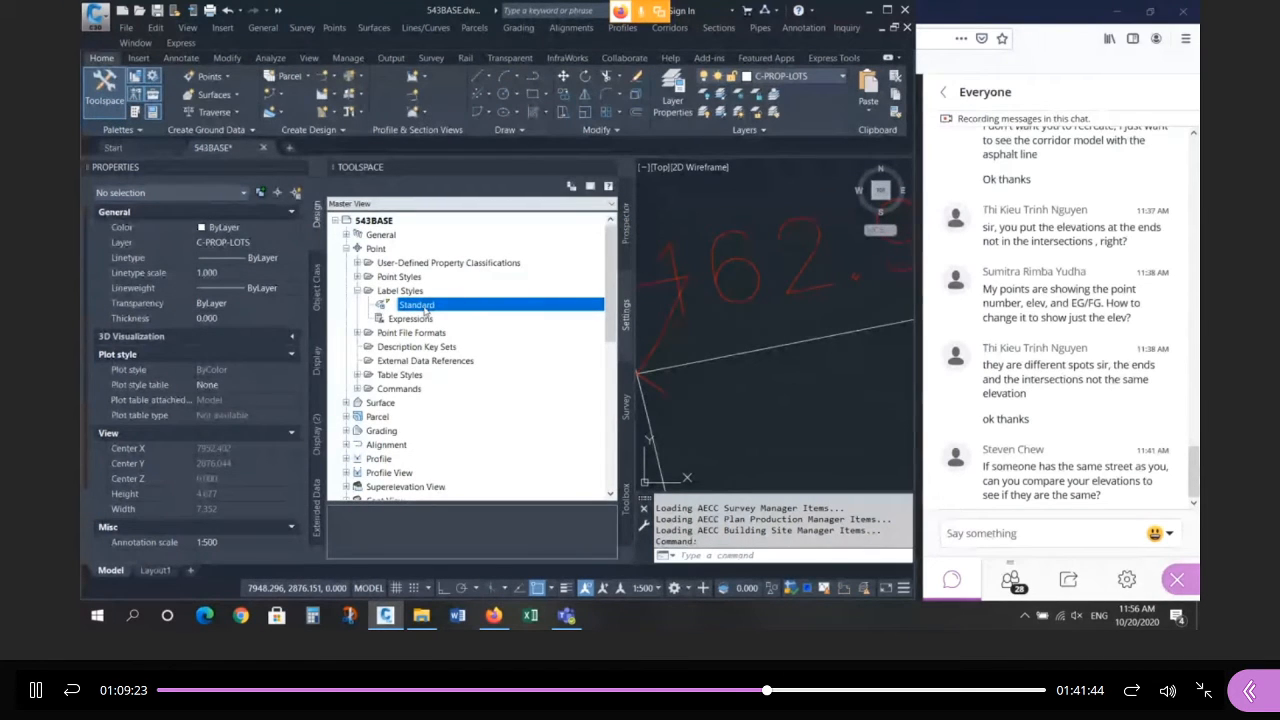
{"action": "right_click", "coordinate": [425, 311]}
{"action": "left_click", "coordinate": [458, 315]}
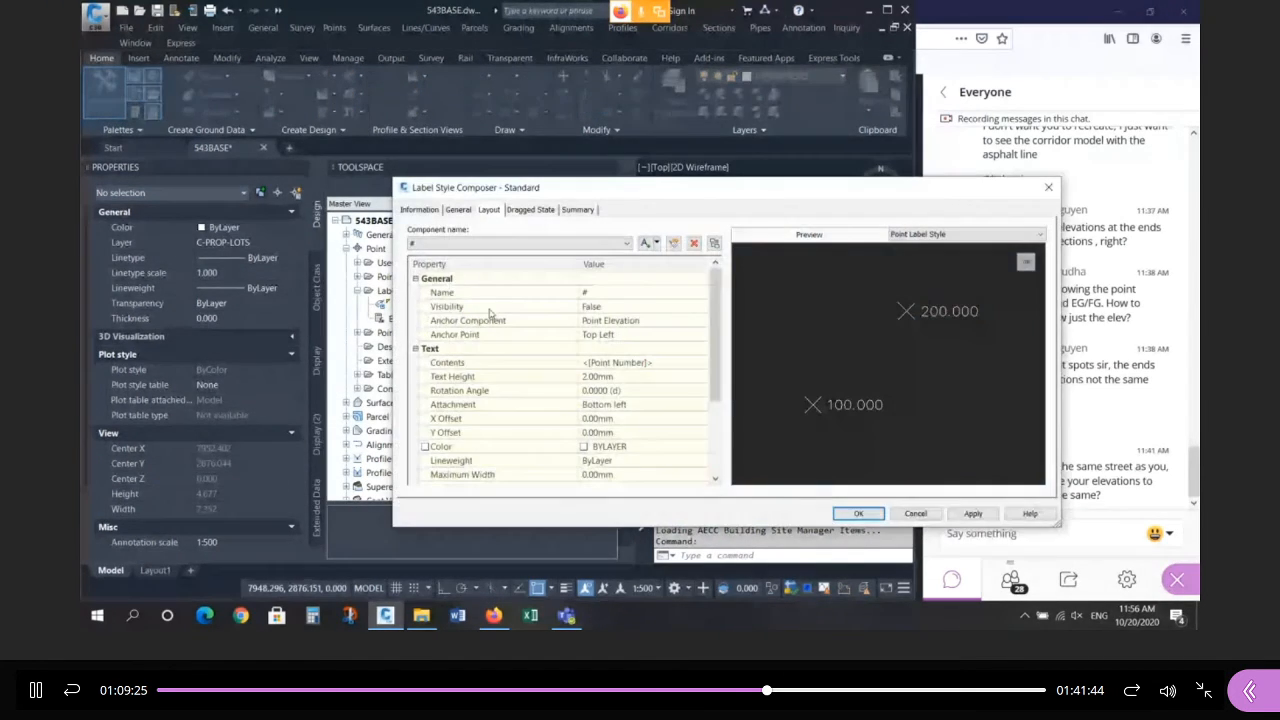
{"action": "left_click", "coordinate": [540, 211]}
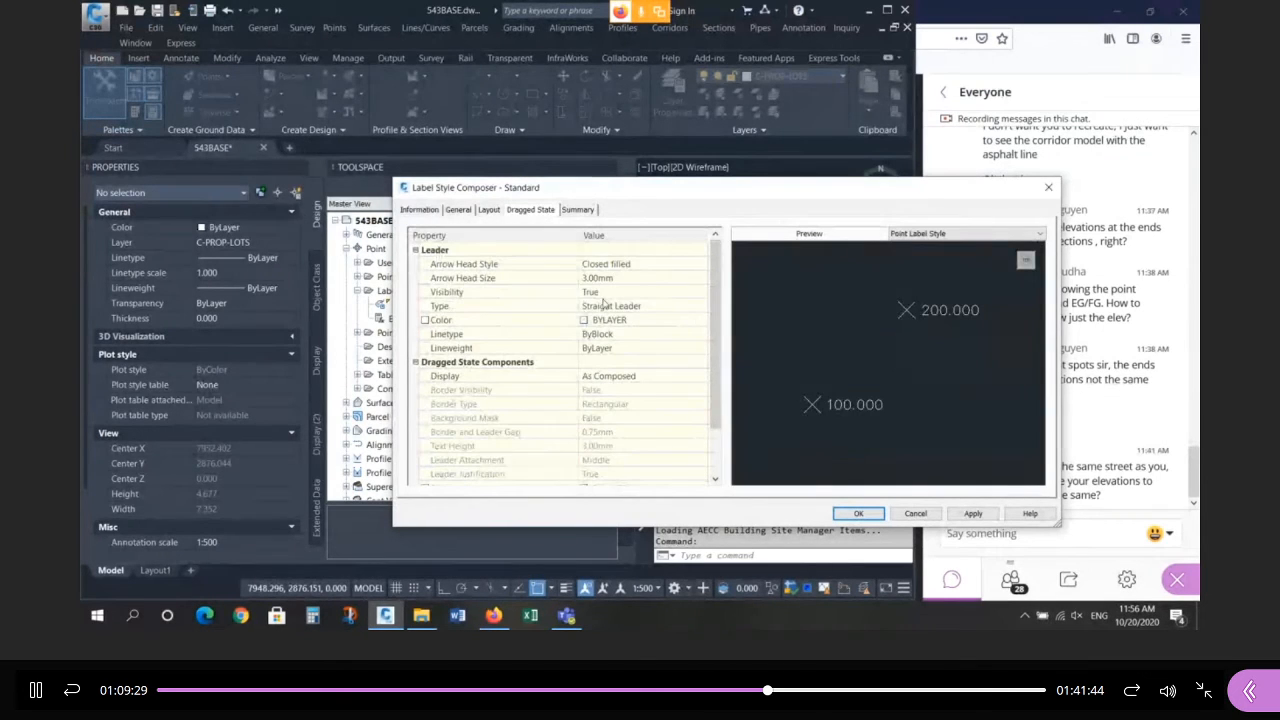
{"action": "left_click", "coordinate": [605, 294]}
{"action": "left_click", "coordinate": [606, 293]}
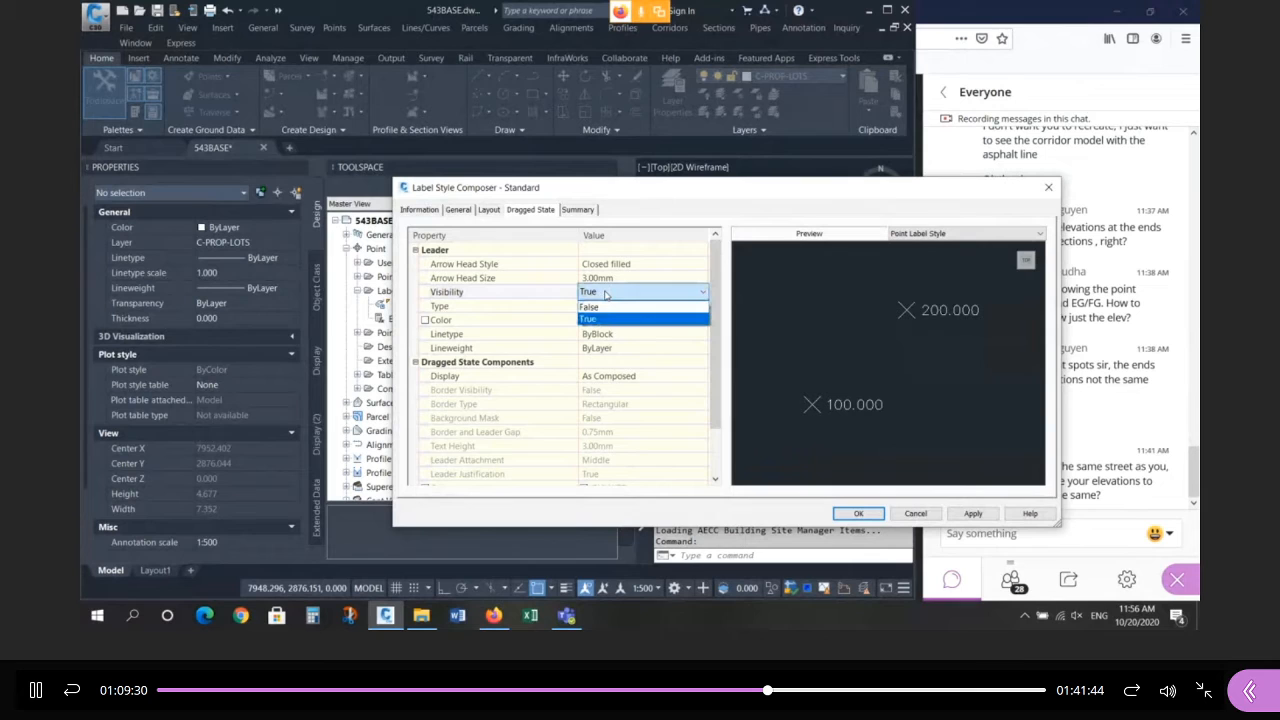
{"action": "left_click", "coordinate": [606, 309]}
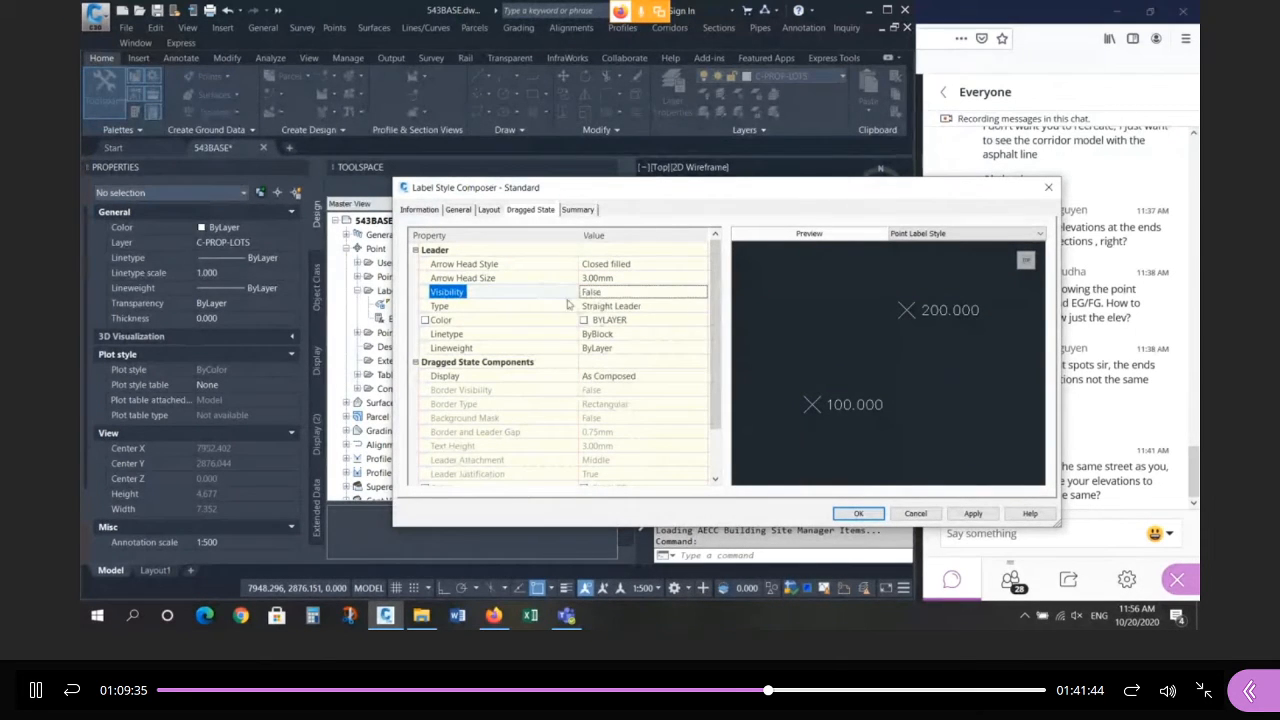
{"action": "left_click", "coordinate": [544, 211]}
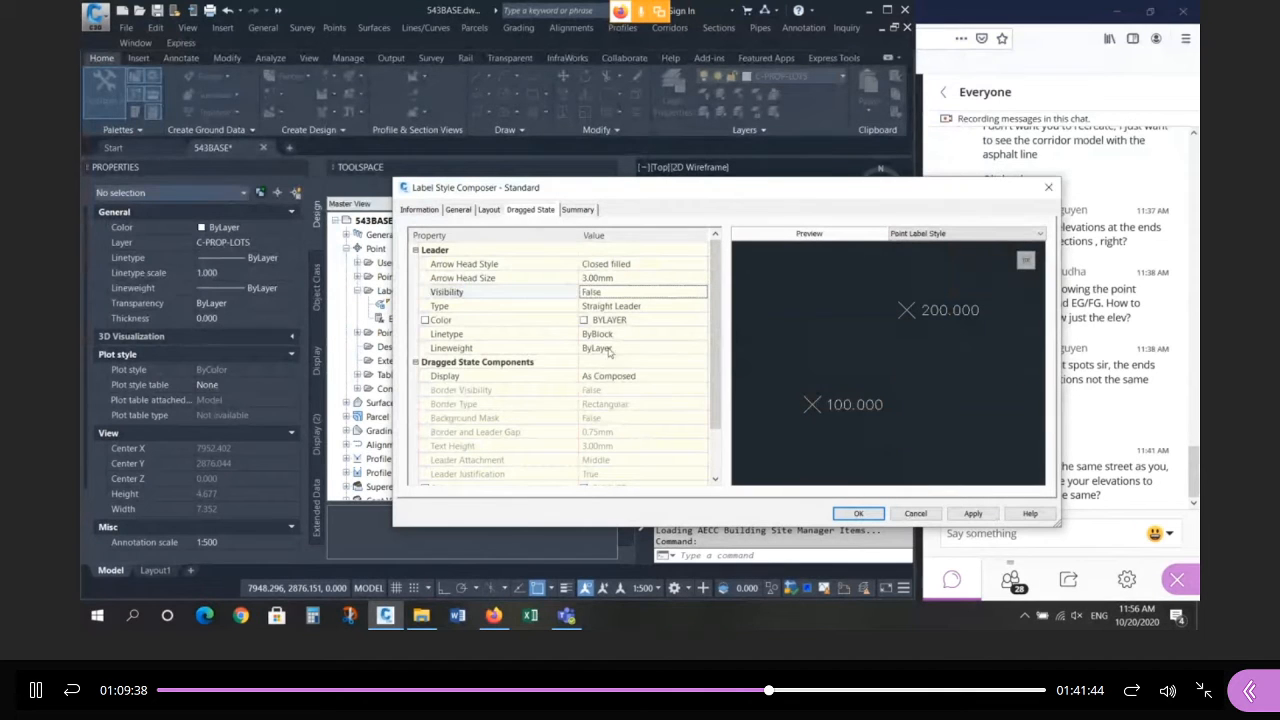
{"action": "left_click", "coordinate": [858, 513]}
{"action": "scroll", "coordinate": [750, 365], "scroll_direction": "down", "scroll_amount": 2}
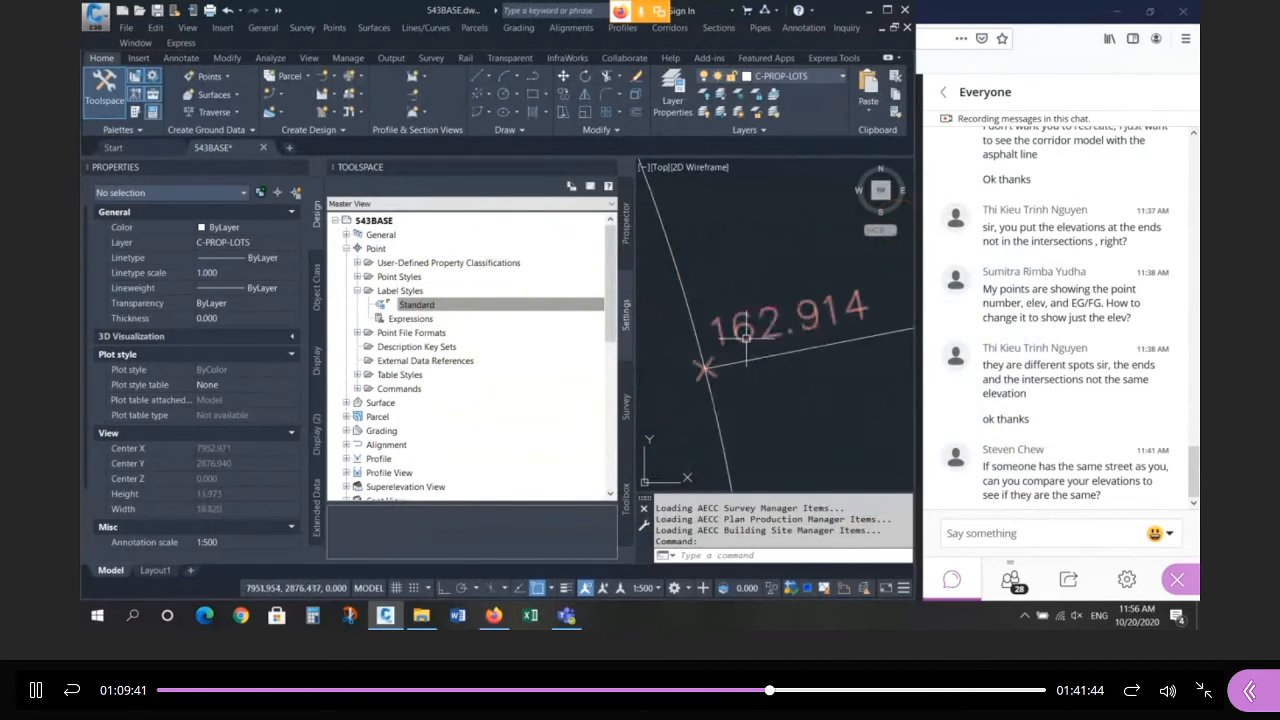
{"action": "left_click", "coordinate": [684, 340]}
Test dragging the 162.914 label for a leader, then cancel and hide the palette.
{"action": "left_click", "coordinate": [687, 339]}
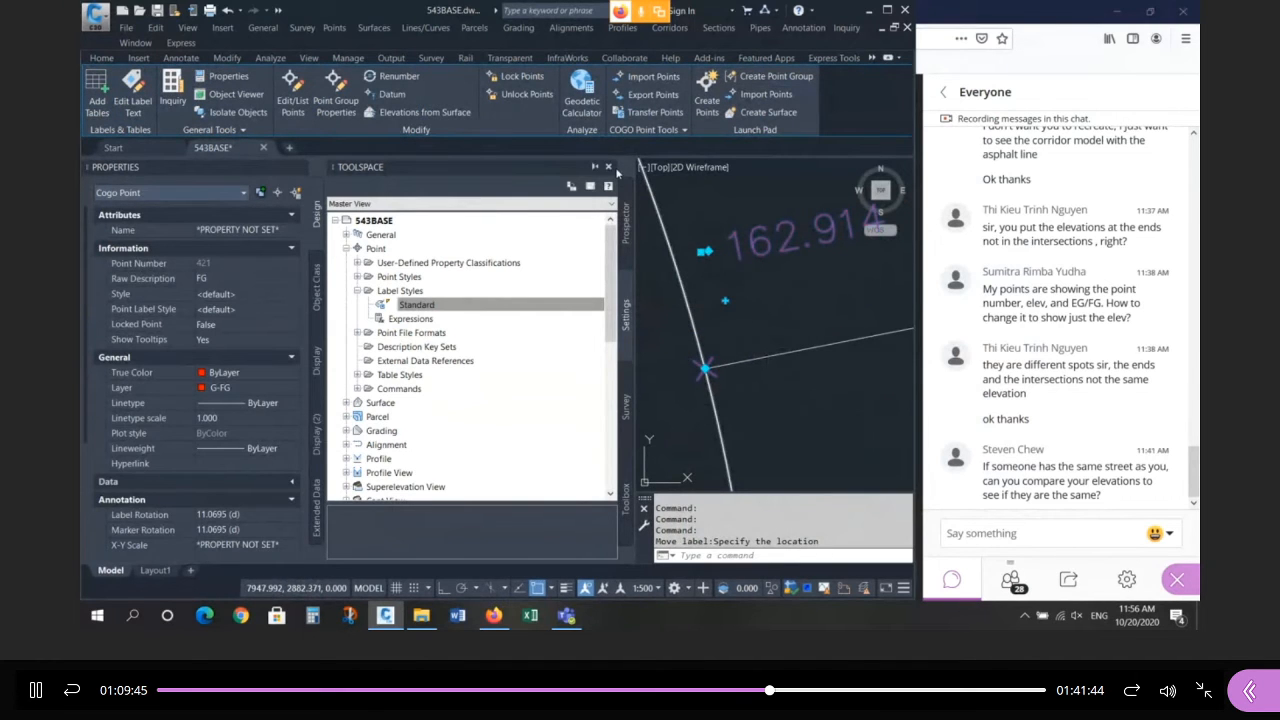
{"action": "left_click", "coordinate": [609, 168]}
{"action": "scroll", "coordinate": [484, 324], "scroll_direction": "down", "scroll_amount": 4}
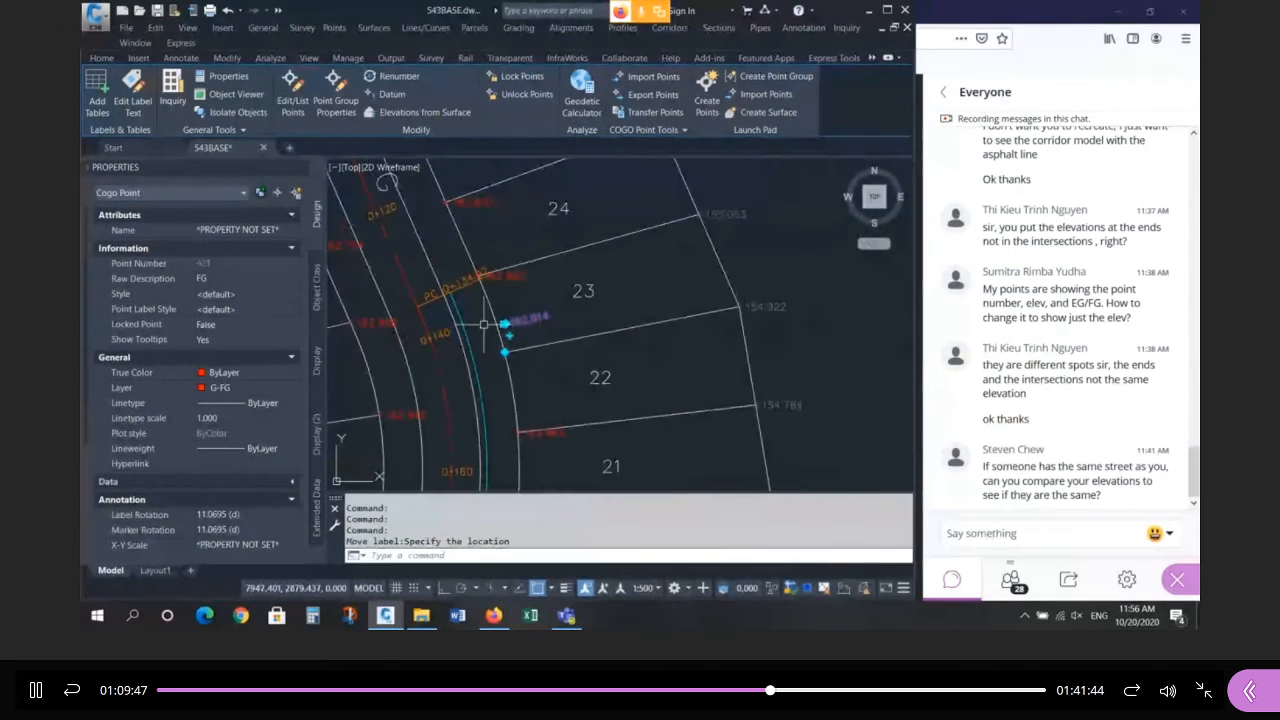
{"action": "scroll", "coordinate": [484, 324], "scroll_direction": "up", "scroll_amount": 3}
{"action": "key", "text": "Escape"}
{"action": "key", "text": "Escape"}
{"action": "key", "text": "Escape"}
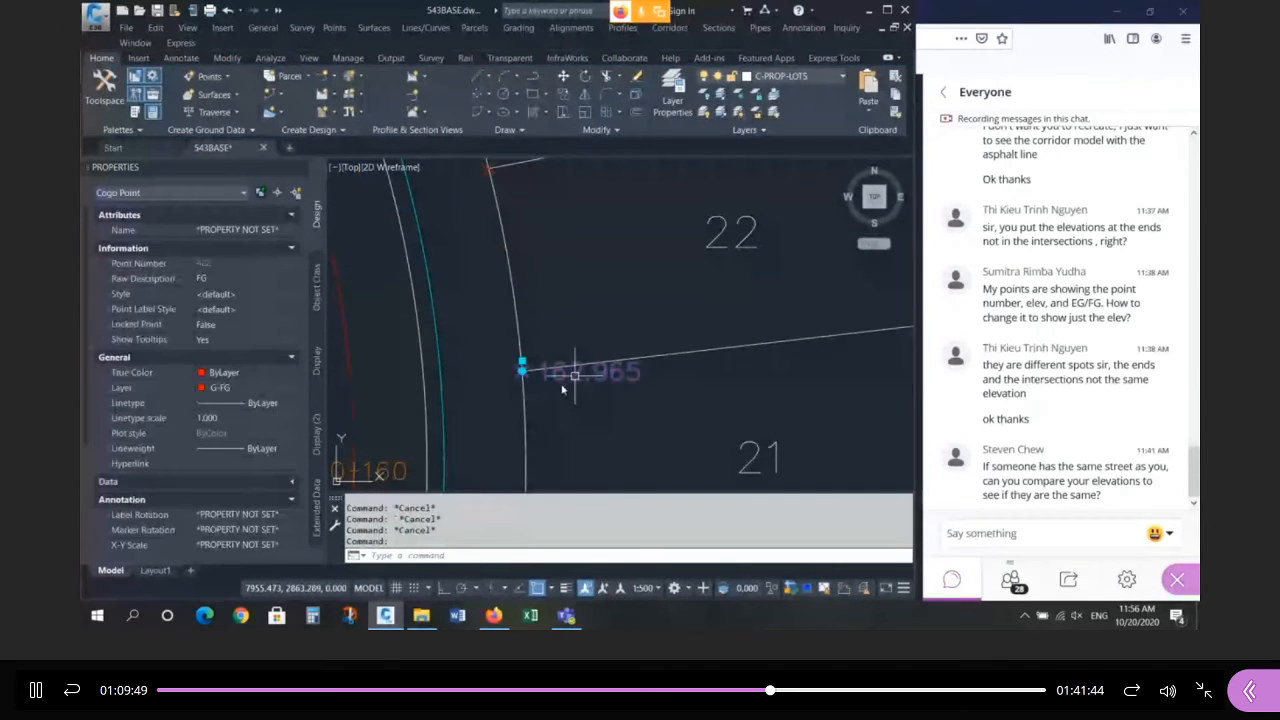
Rotate the 162.965 label and marker 6.5874° along the lot 21/22 line and place it above.
{"action": "mouse_move", "coordinate": [522, 371]}
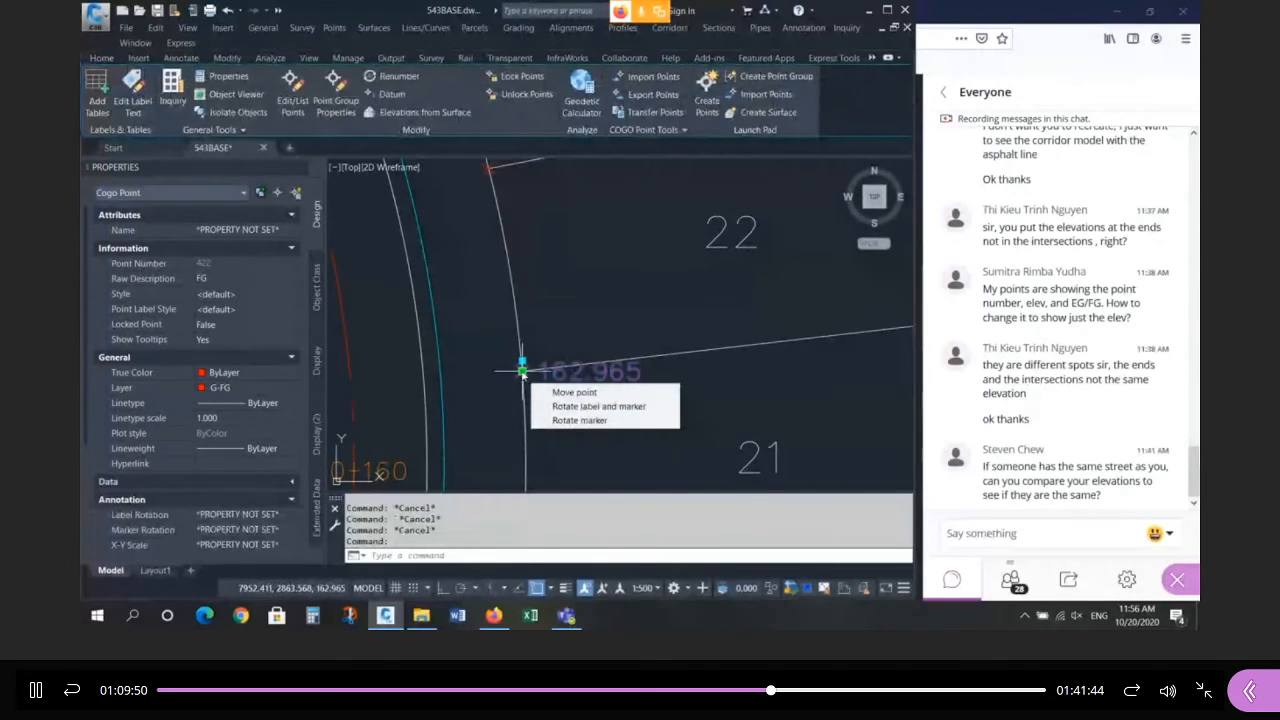
{"action": "left_click", "coordinate": [563, 408]}
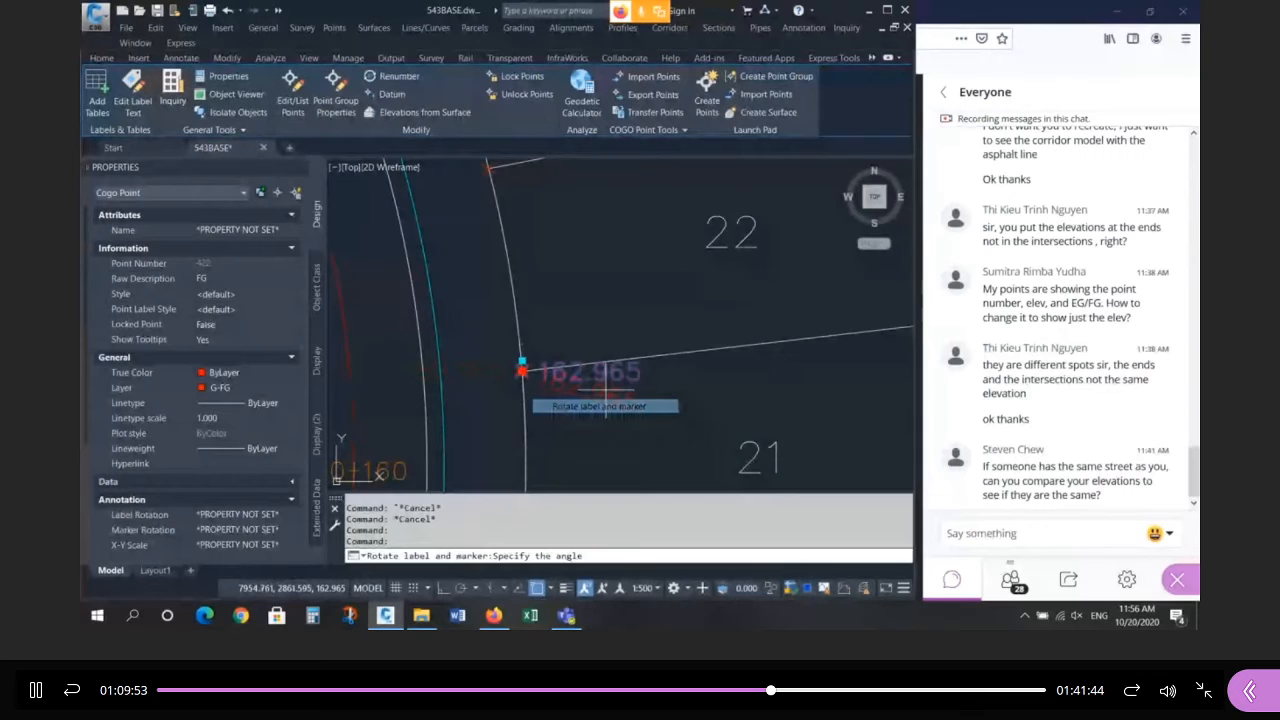
{"action": "type", "text": "NEA"}
{"action": "key", "text": "space"}
{"action": "left_click", "coordinate": [678, 352]}
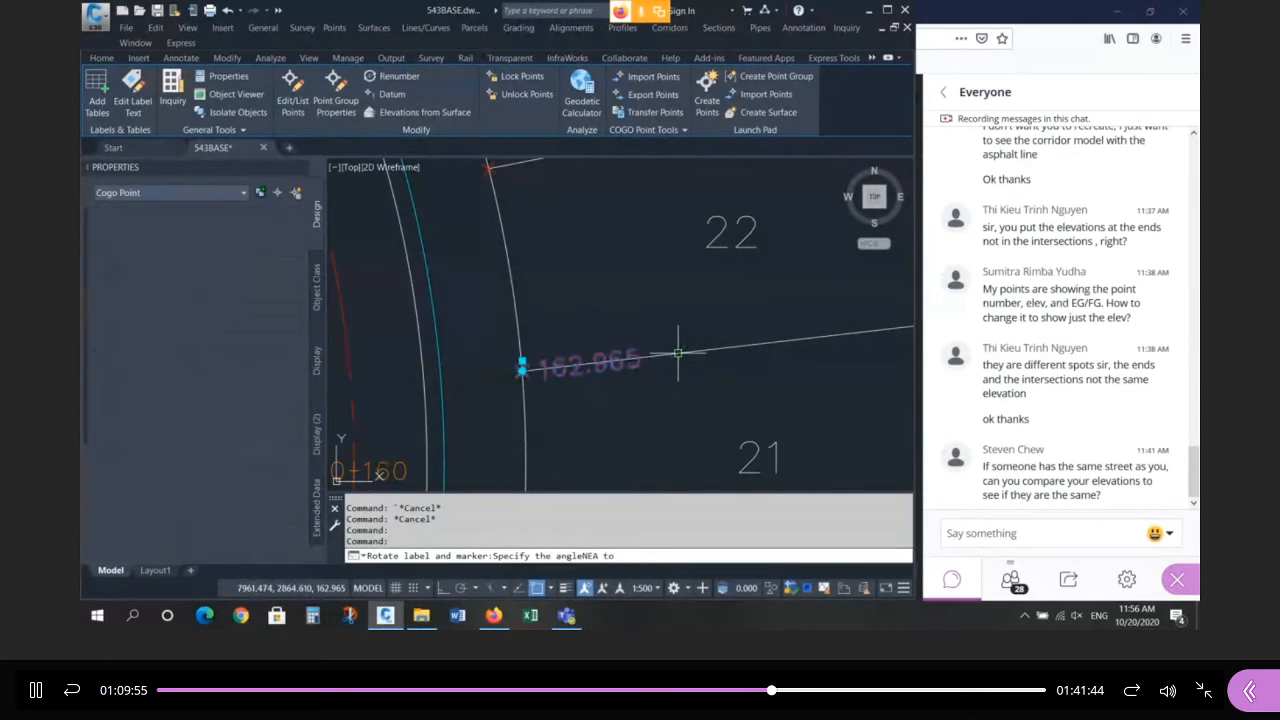
{"action": "scroll", "coordinate": [536, 368], "scroll_direction": "up", "scroll_amount": 4}
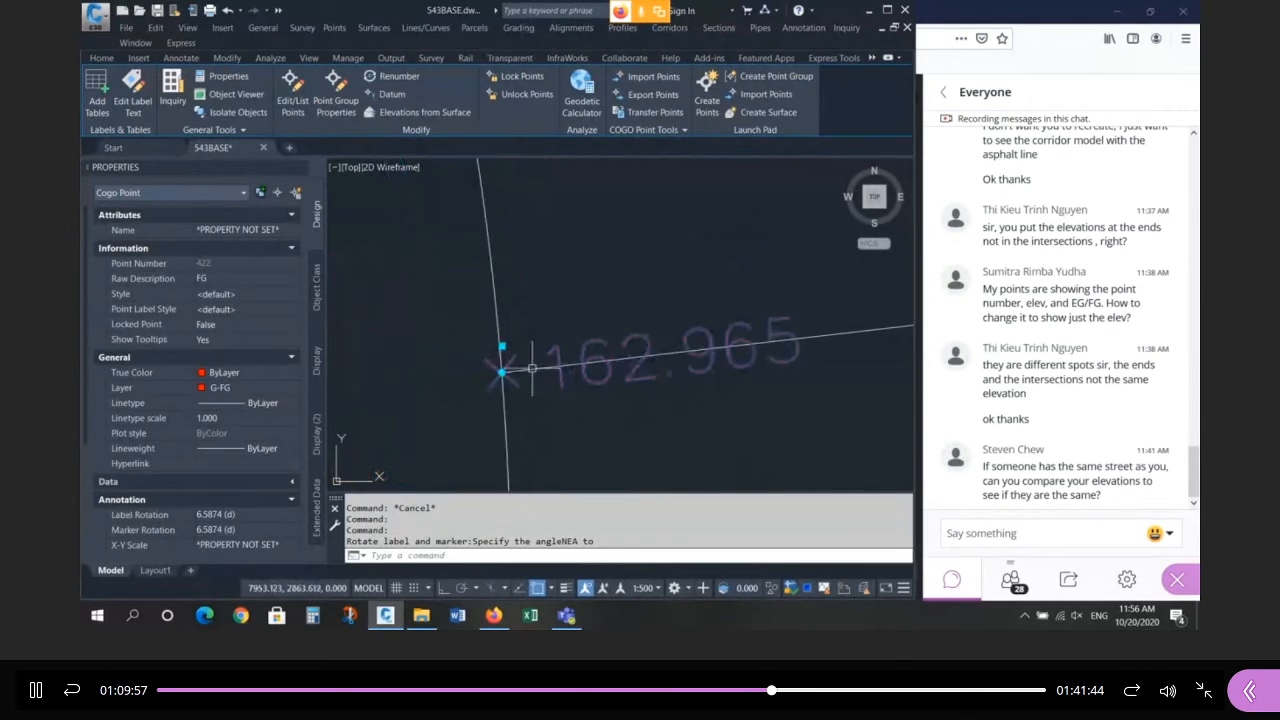
{"action": "left_click", "coordinate": [502, 346]}
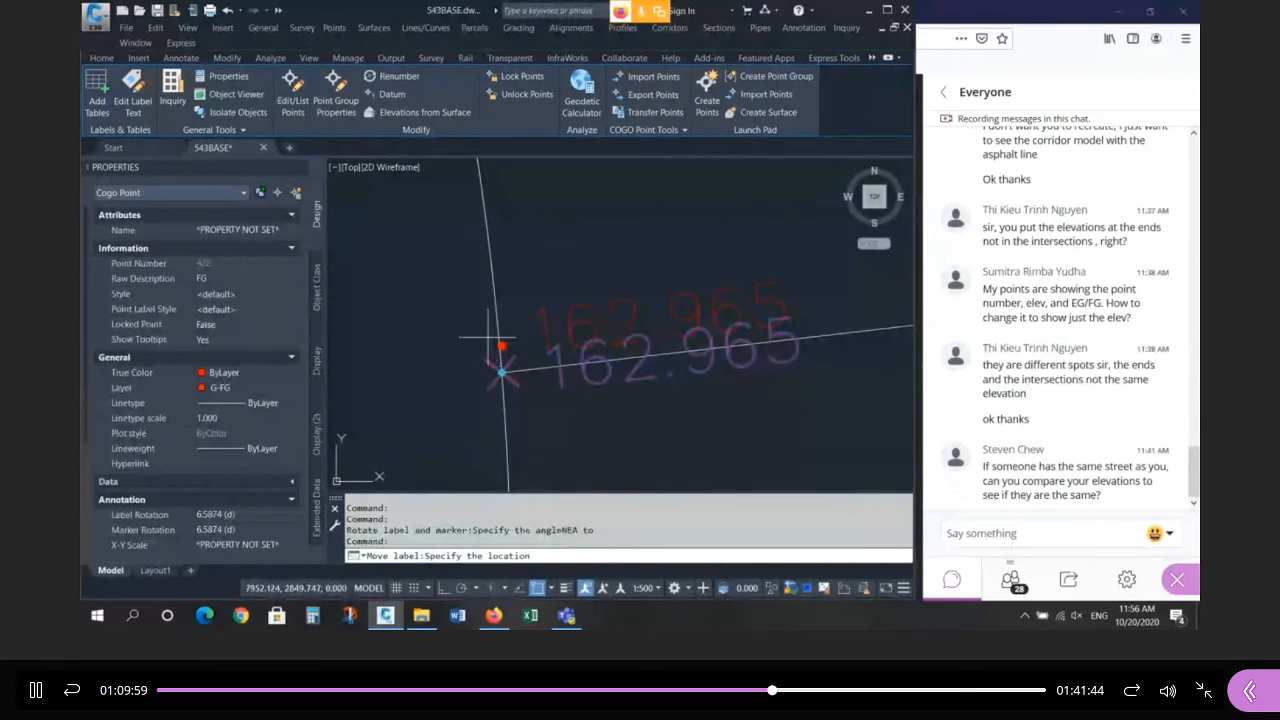
{"action": "left_click", "coordinate": [468, 329]}
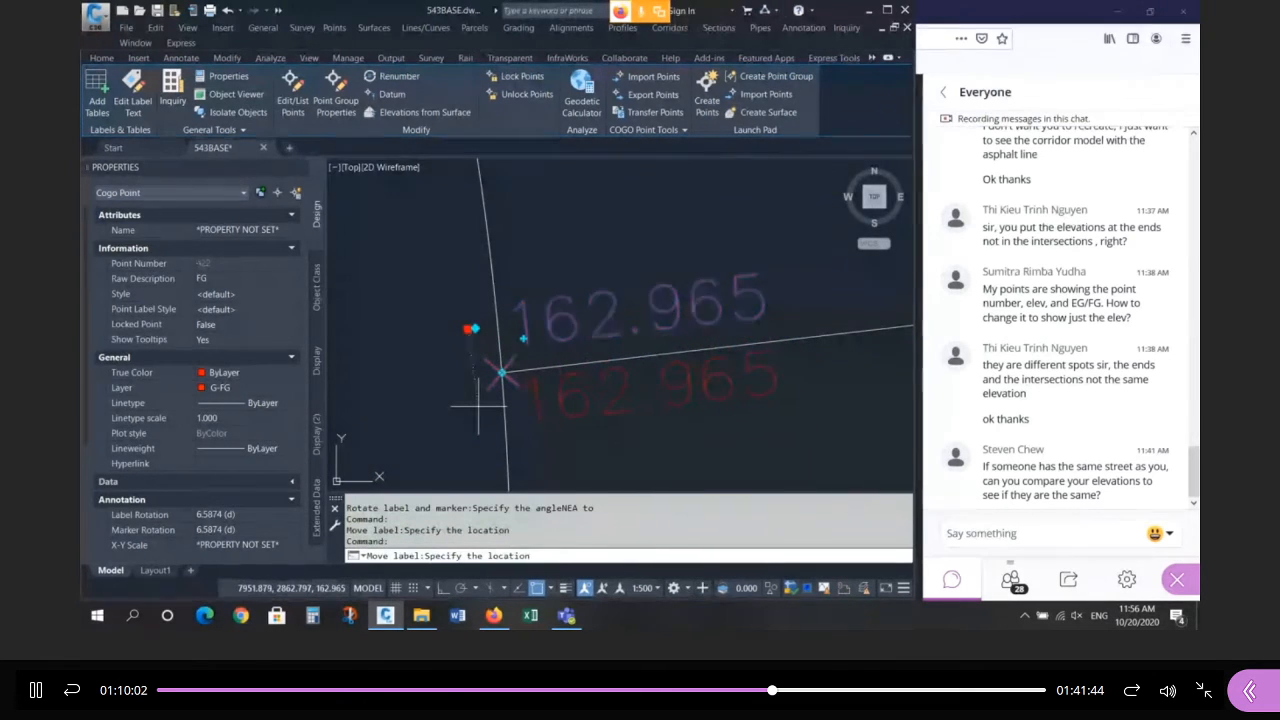
{"action": "key", "text": "Escape"}
{"action": "key", "text": "Escape"}
{"action": "key", "text": "Escape"}
{"action": "key", "text": "Escape"}
{"action": "scroll", "coordinate": [500, 410], "scroll_direction": "down", "scroll_amount": 4}
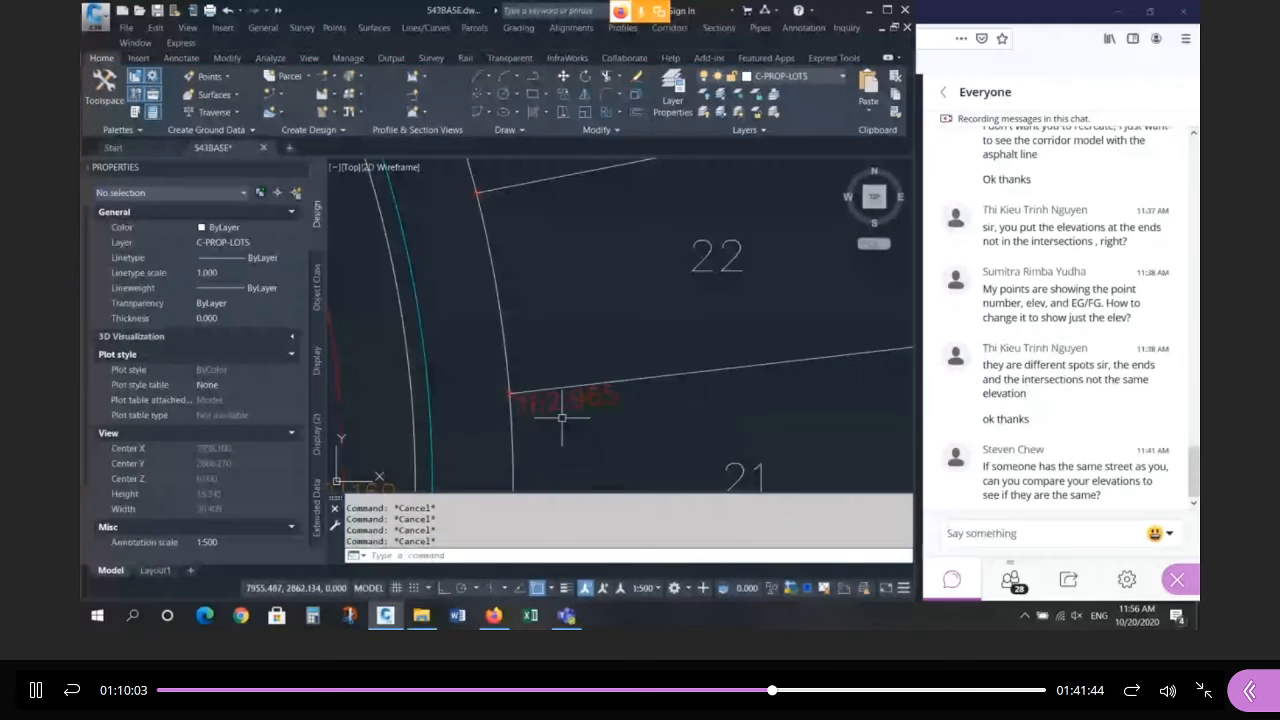
{"action": "middle_click_drag", "start_coordinate": [562, 418], "coordinate": [520, 402]}
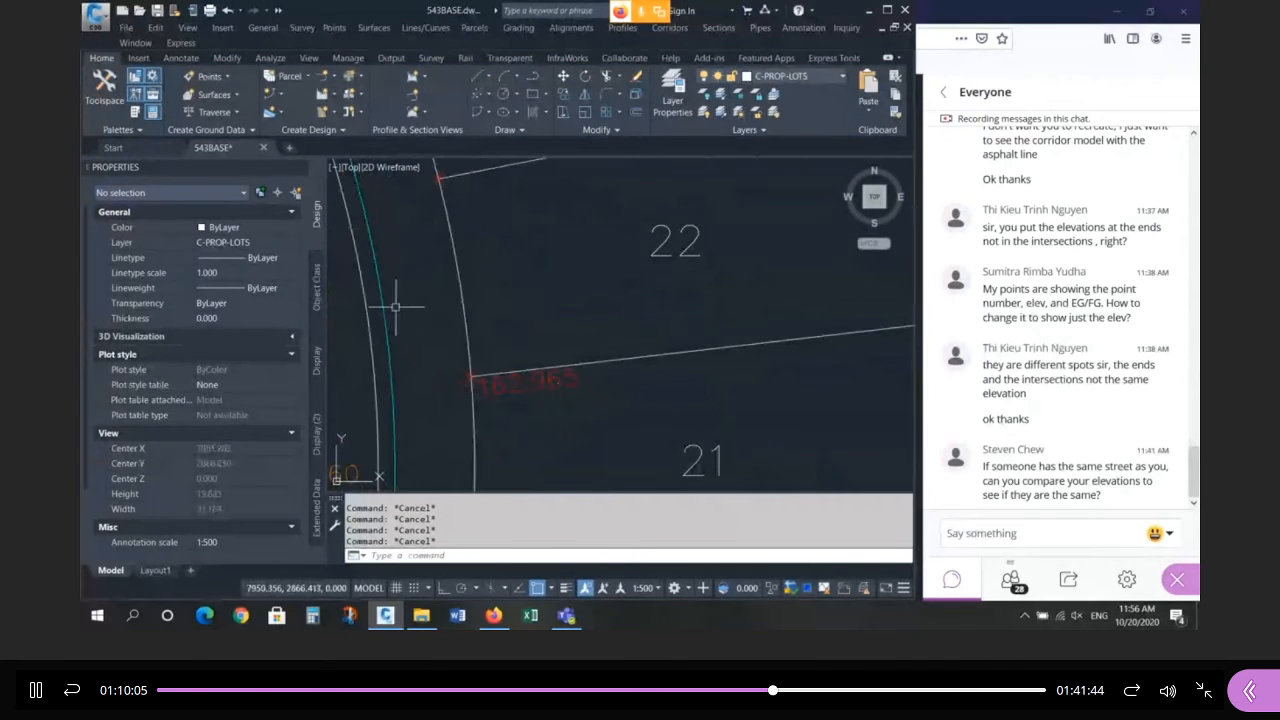
Open the Standard point label style for editing from Toolspace Settings.
{"action": "left_click", "coordinate": [104, 86]}
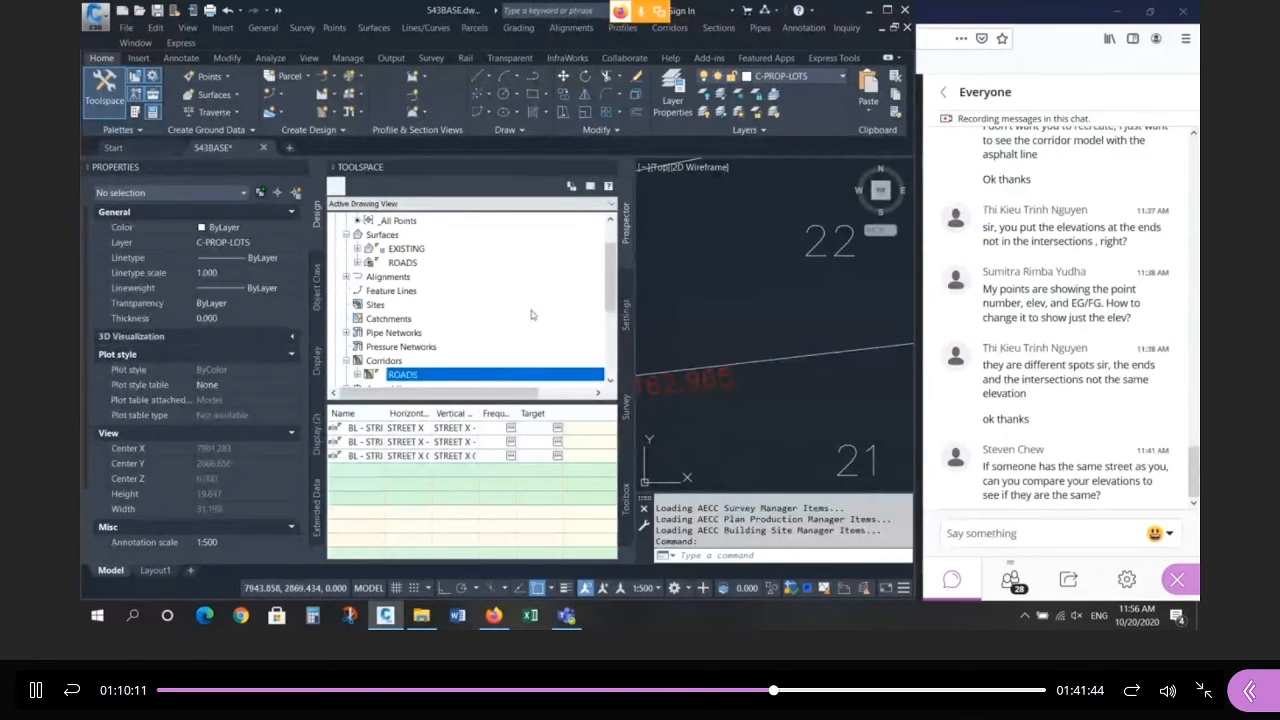
{"action": "left_click", "coordinate": [626, 315]}
{"action": "right_click", "coordinate": [410, 306]}
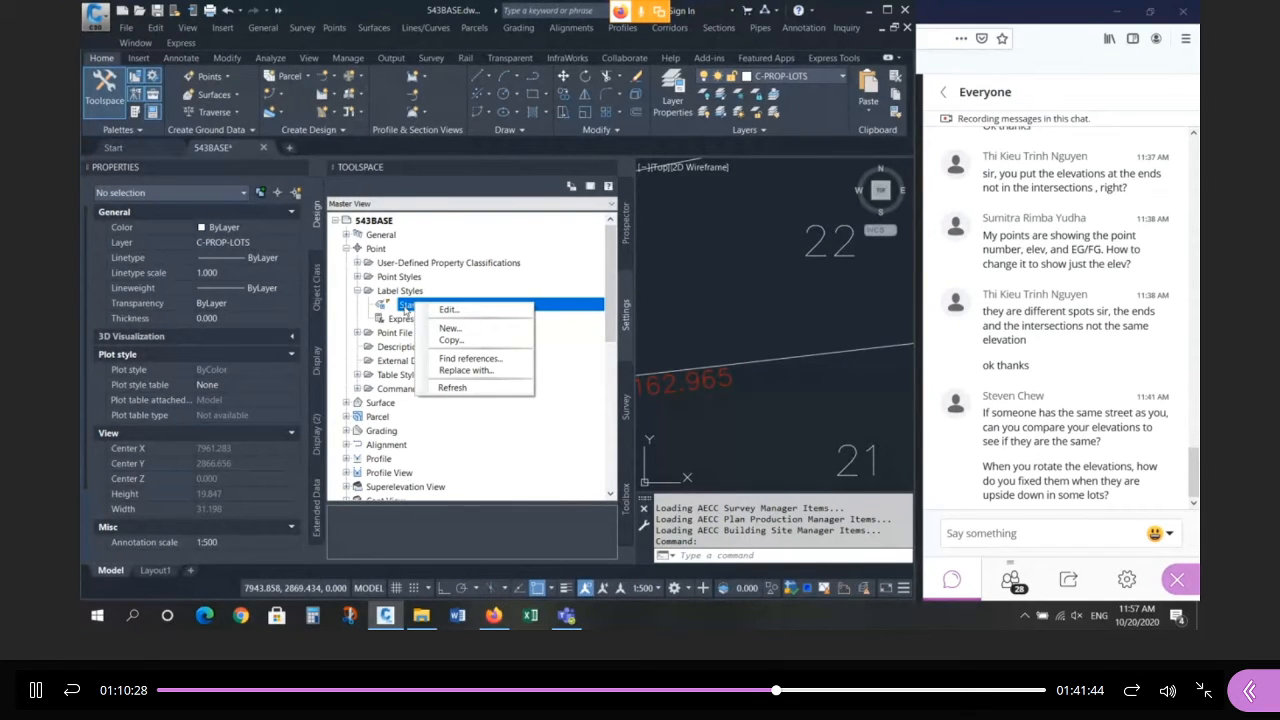
{"action": "left_click", "coordinate": [447, 310]}
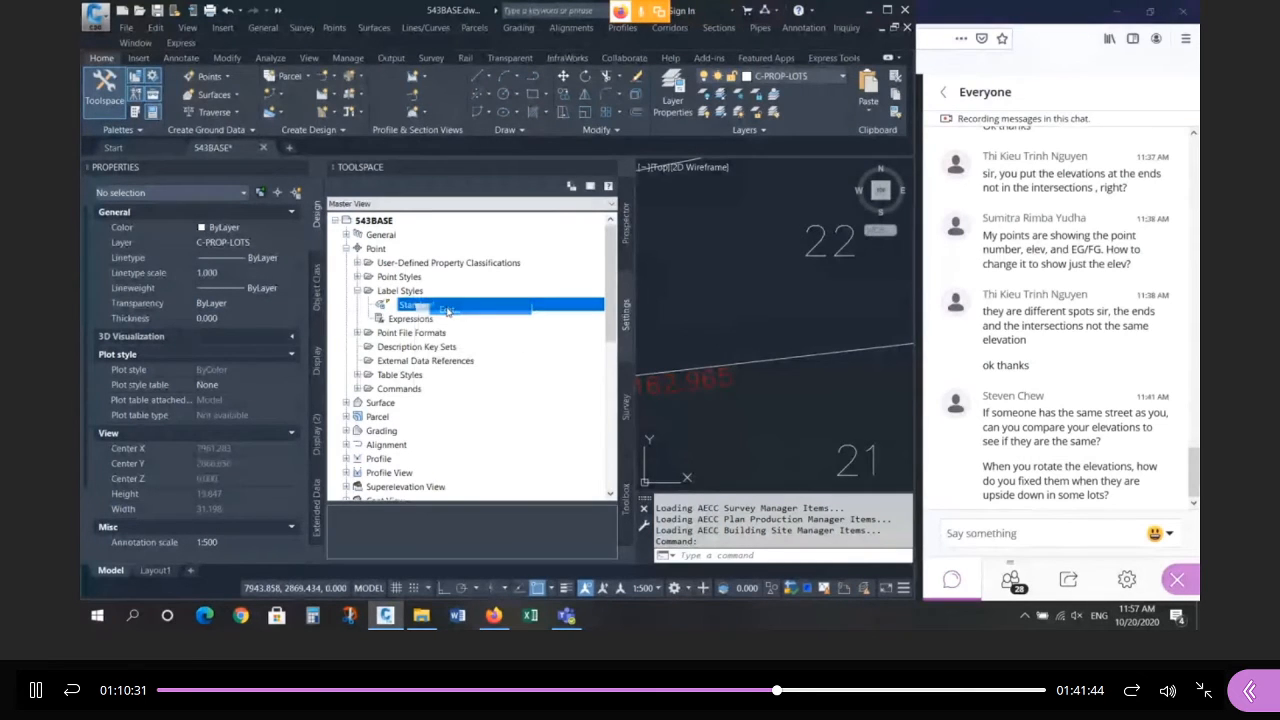
{"action": "left_click_drag", "start_coordinate": [536, 195], "coordinate": [438, 168]}
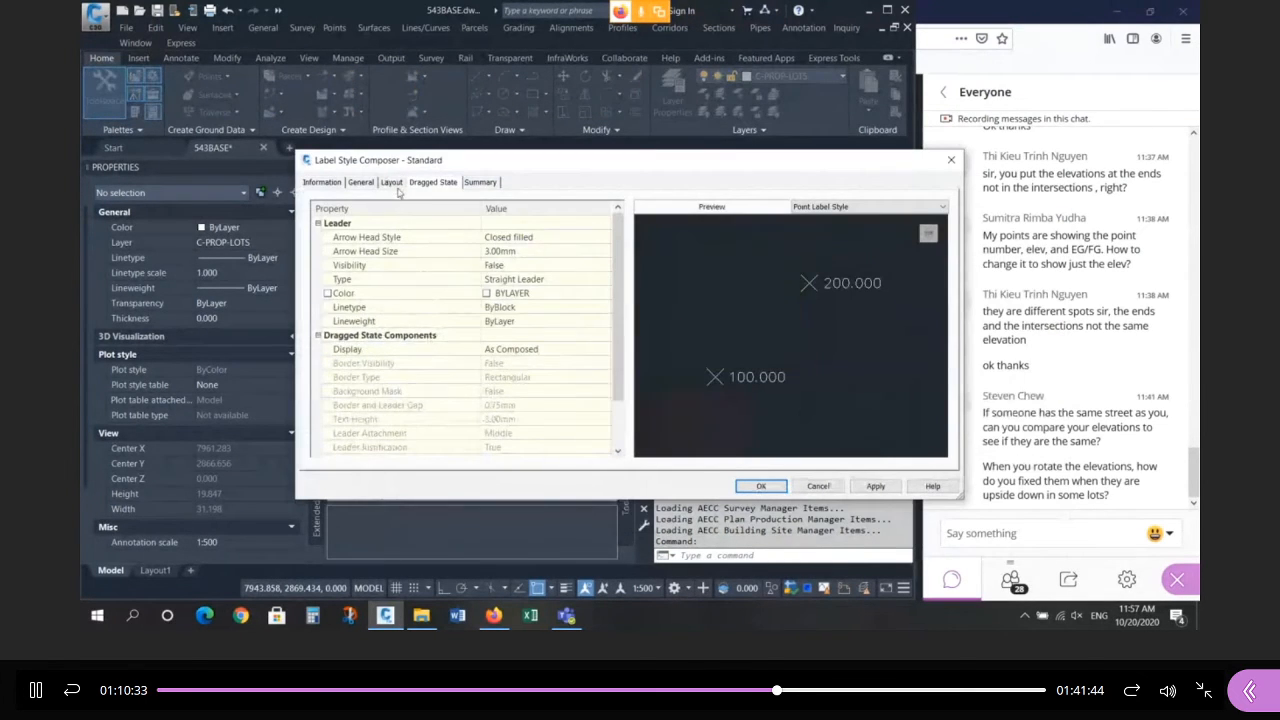
Set the Point Elevation text precision to 0.01 and save the Standard label style.
{"action": "left_click", "coordinate": [391, 183]}
{"action": "left_click", "coordinate": [390, 215]}
{"action": "left_click", "coordinate": [358, 238]}
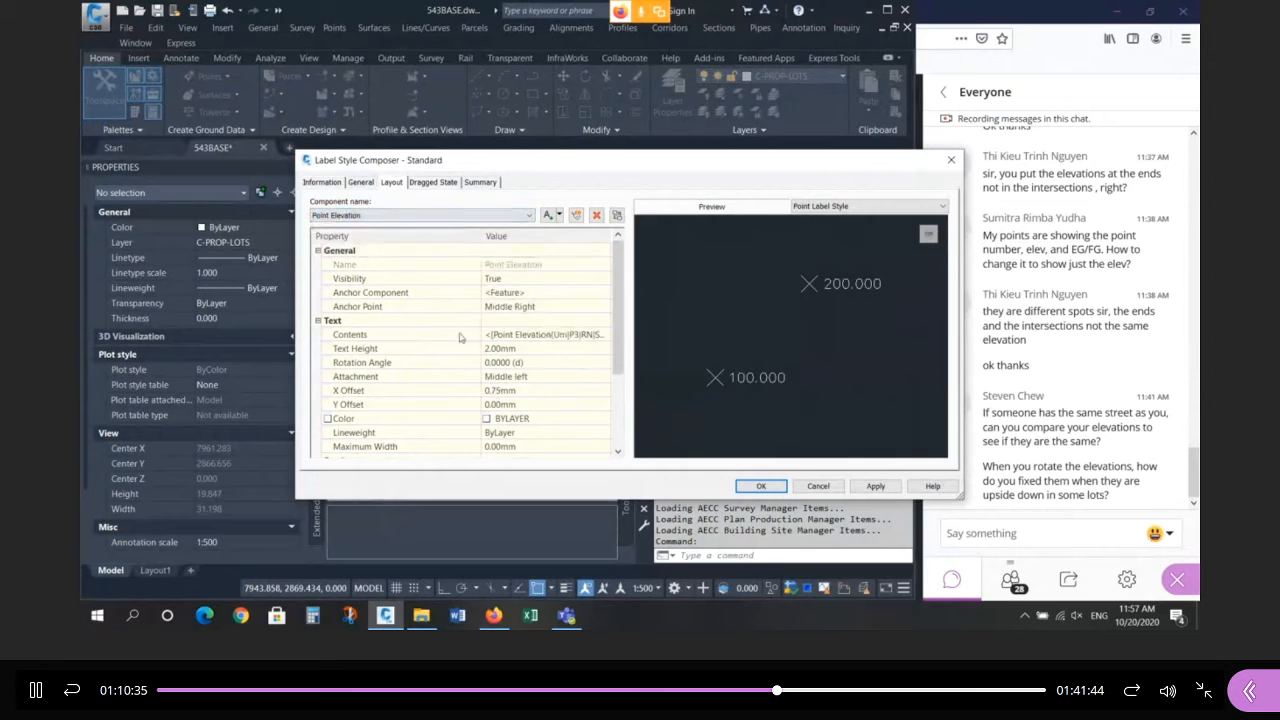
{"action": "left_click", "coordinate": [540, 336]}
{"action": "left_click", "coordinate": [604, 337]}
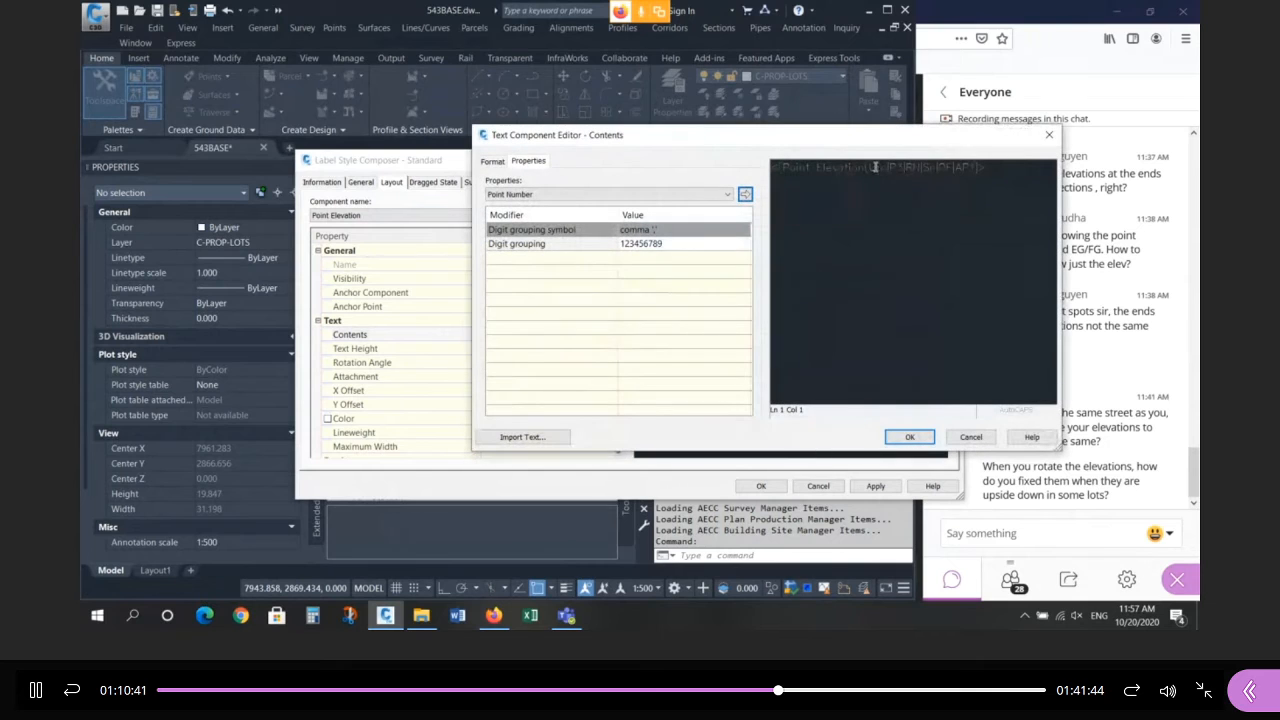
{"action": "left_click", "coordinate": [871, 168]}
{"action": "left_click", "coordinate": [659, 243]}
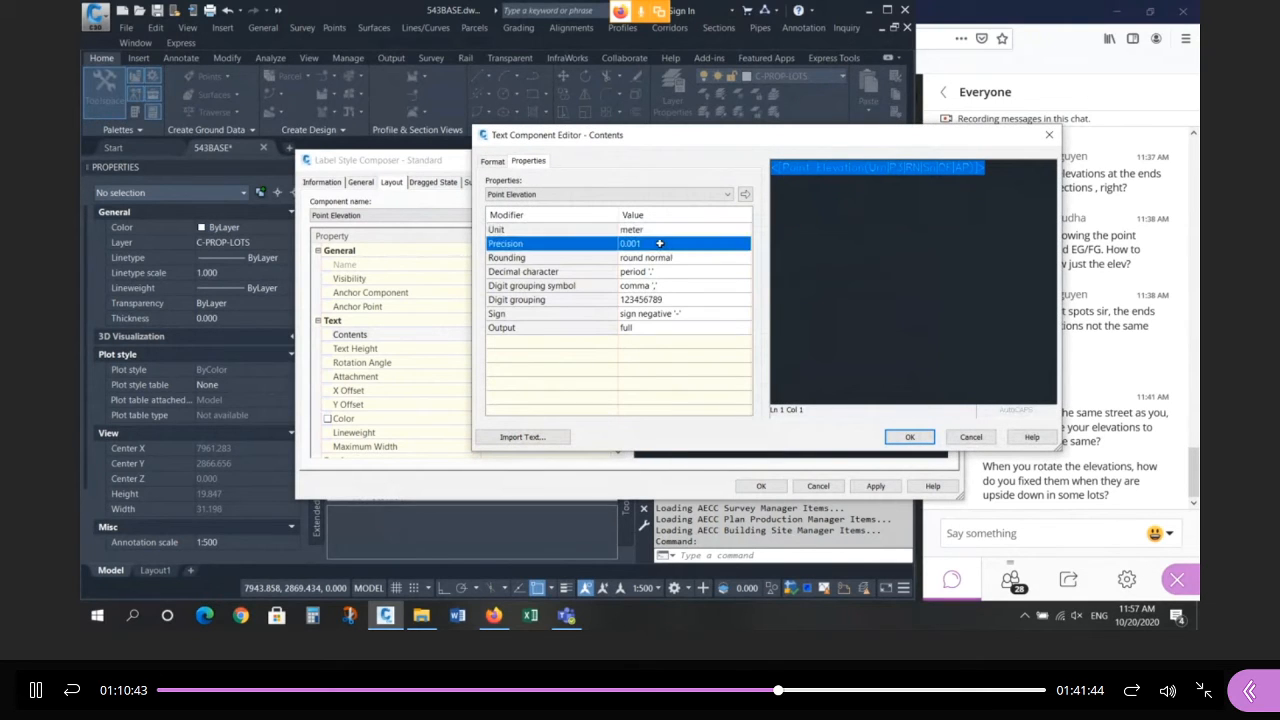
{"action": "left_click", "coordinate": [659, 243]}
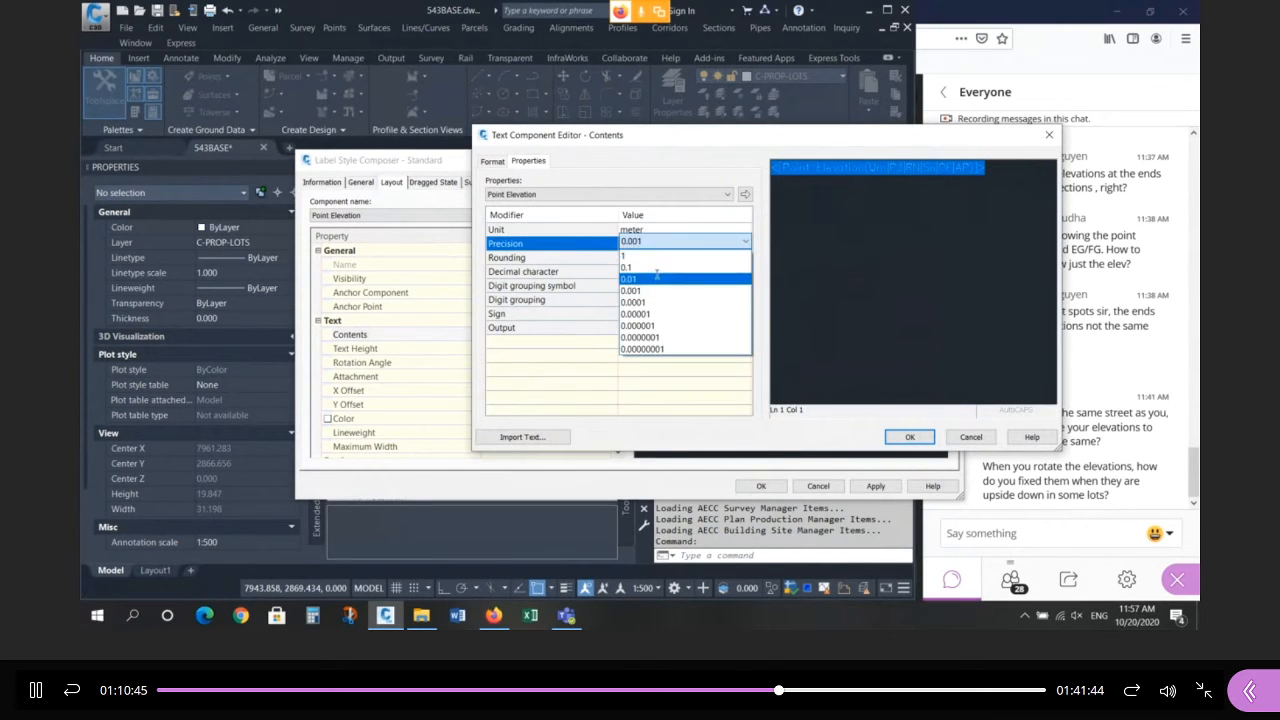
{"action": "left_click", "coordinate": [654, 285]}
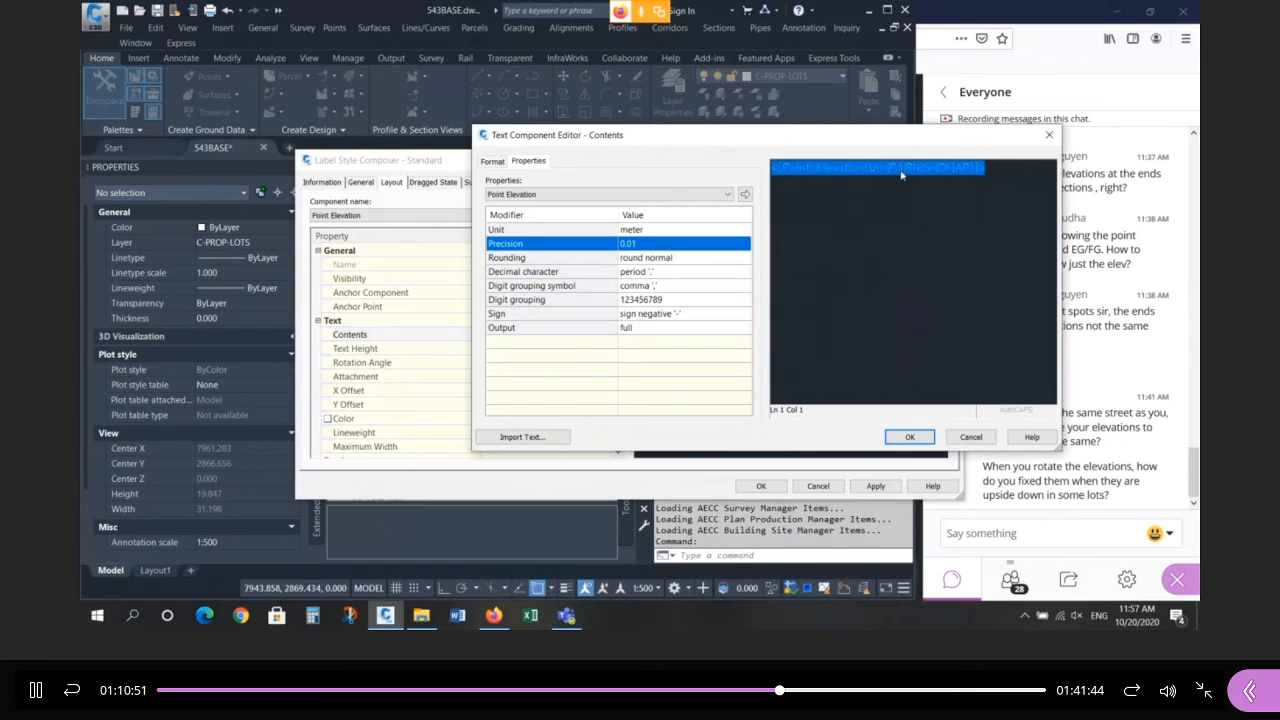
{"action": "left_click", "coordinate": [744, 196]}
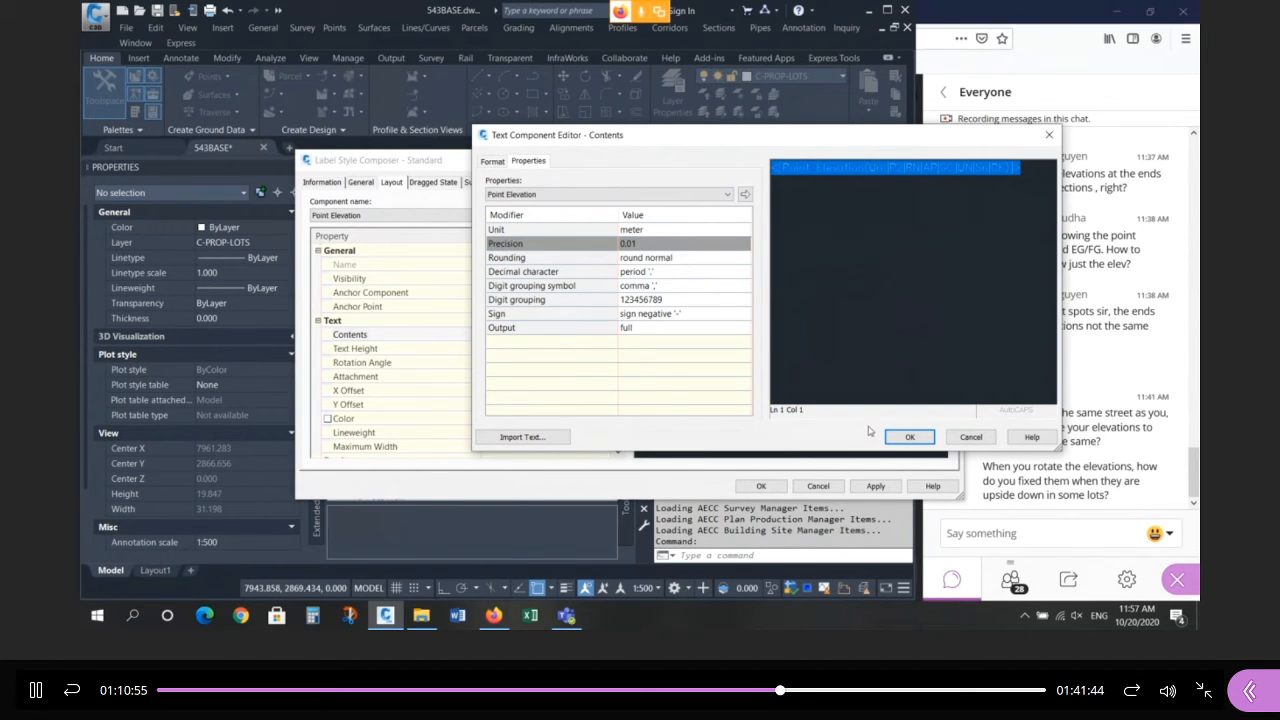
{"action": "left_click", "coordinate": [899, 438]}
{"action": "left_click", "coordinate": [761, 486]}
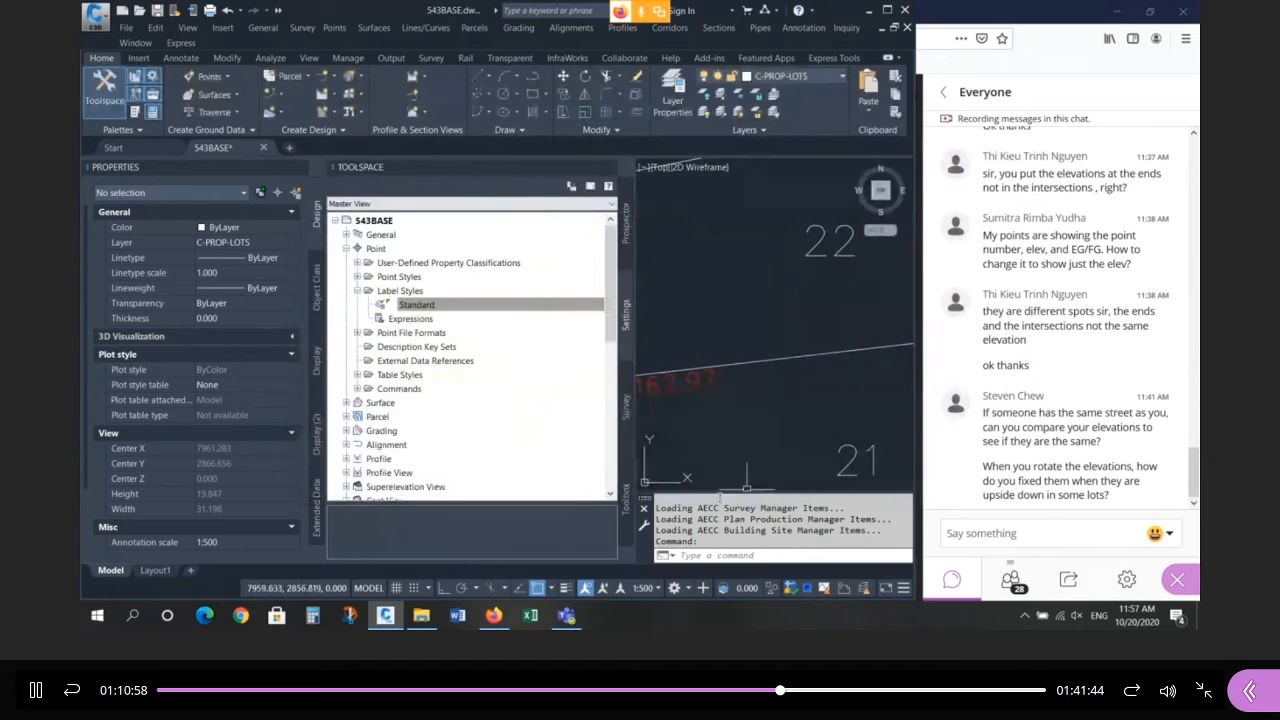
Rotate the 163.07 point's label and marker to align with the lot line using a NEA snap.
{"action": "scroll", "coordinate": [687, 386], "scroll_direction": "down", "scroll_amount": 8}
{"action": "scroll", "coordinate": [692, 331], "scroll_direction": "up", "scroll_amount": 8}
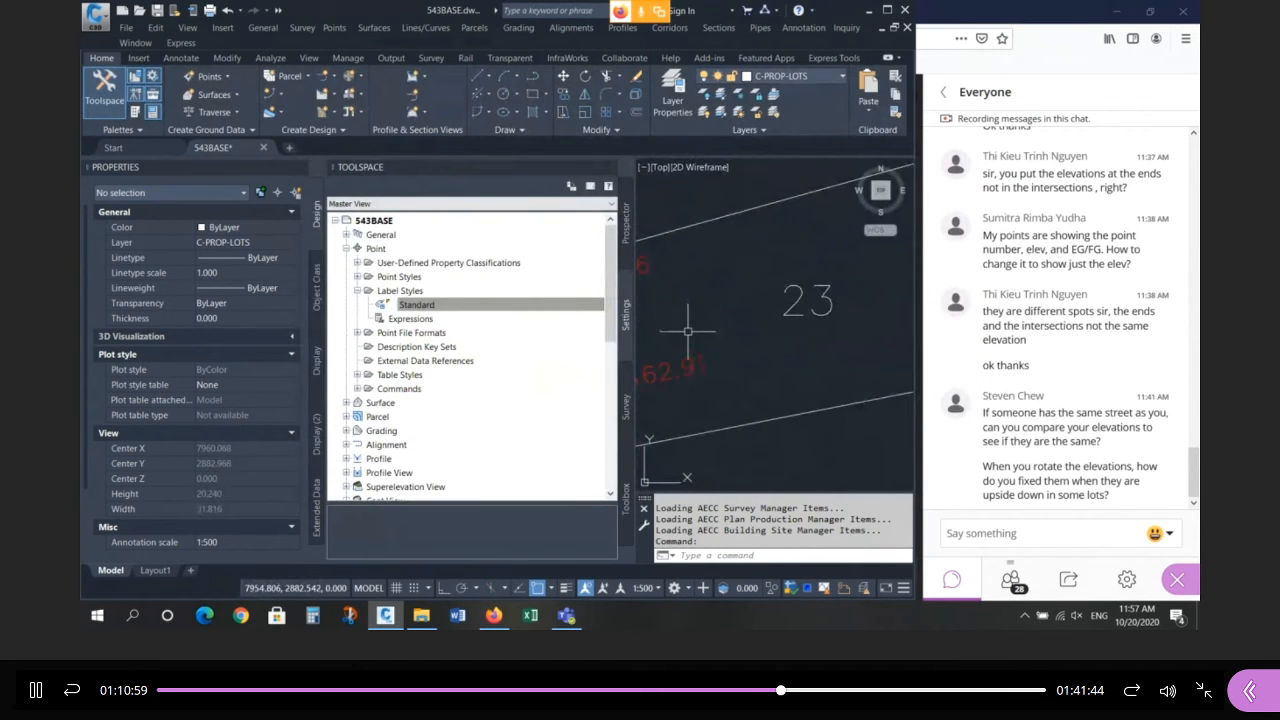
{"action": "scroll", "coordinate": [711, 342], "scroll_direction": "down", "scroll_amount": 6}
{"action": "left_click", "coordinate": [610, 167]}
{"action": "scroll", "coordinate": [560, 320], "scroll_direction": "down", "scroll_amount": 5}
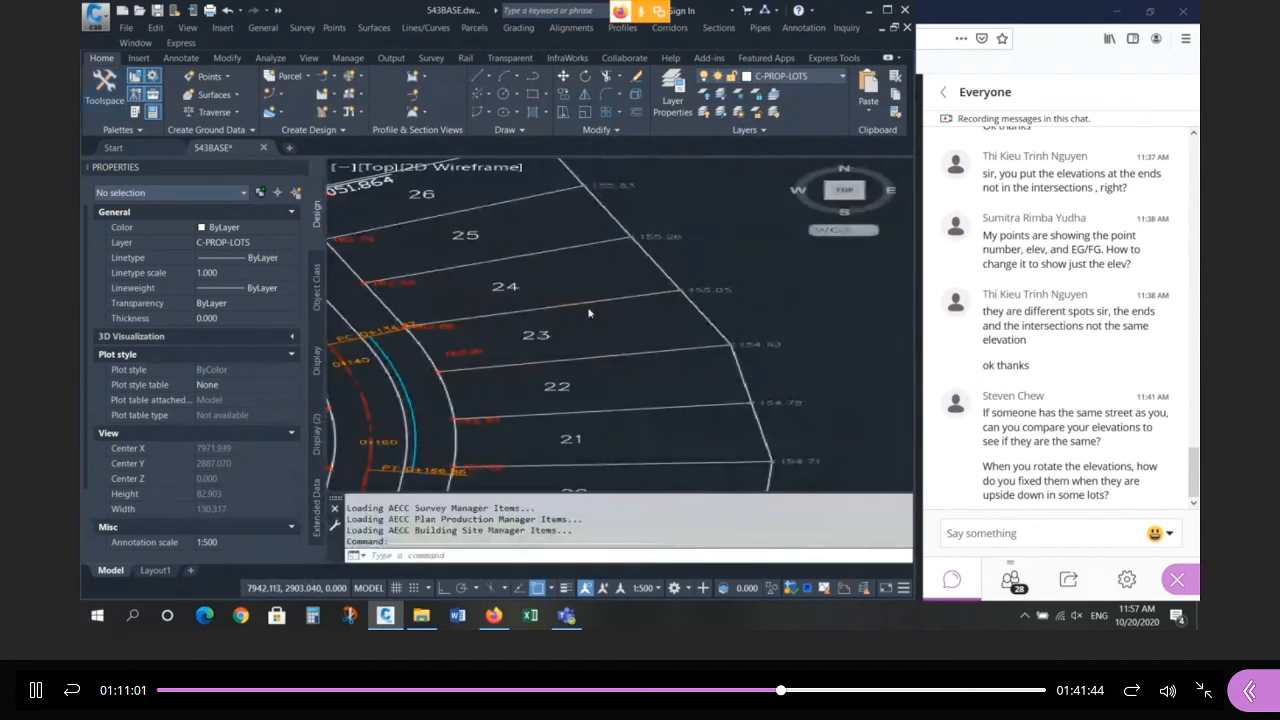
{"action": "scroll", "coordinate": [566, 325], "scroll_direction": "up", "scroll_amount": 5}
{"action": "scroll", "coordinate": [566, 325], "scroll_direction": "up", "scroll_amount": 4}
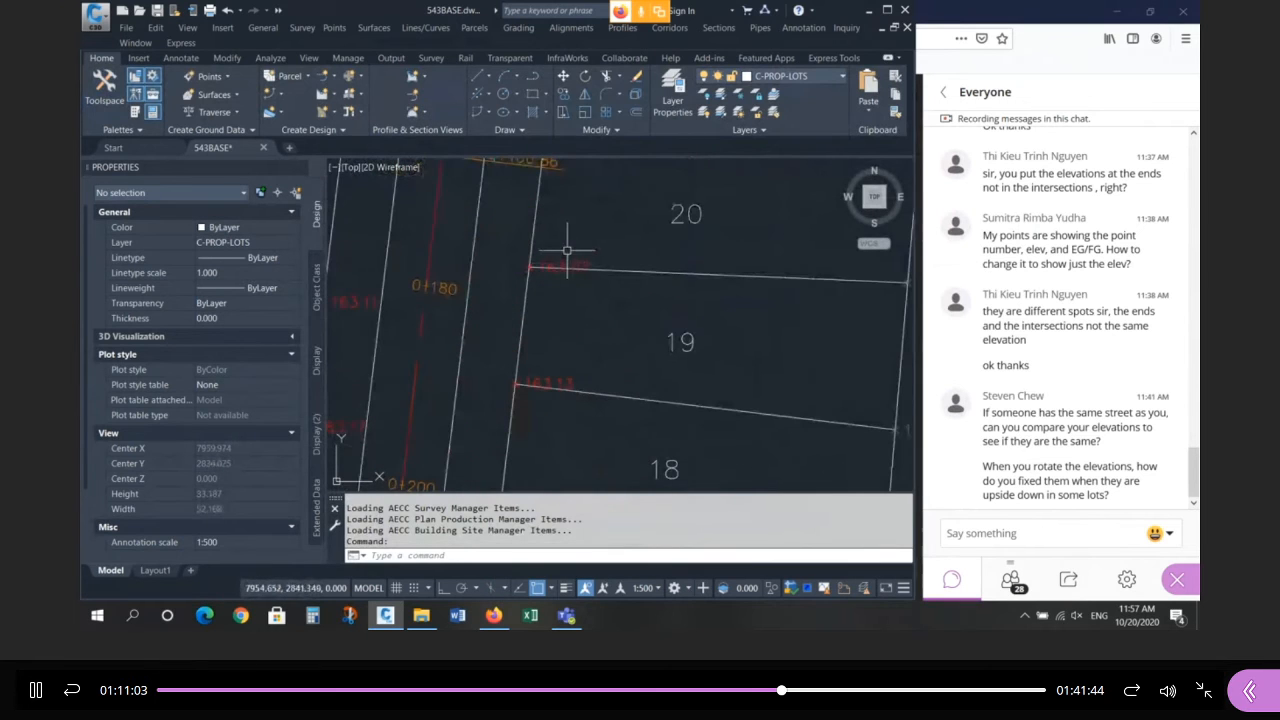
{"action": "left_click", "coordinate": [540, 280]}
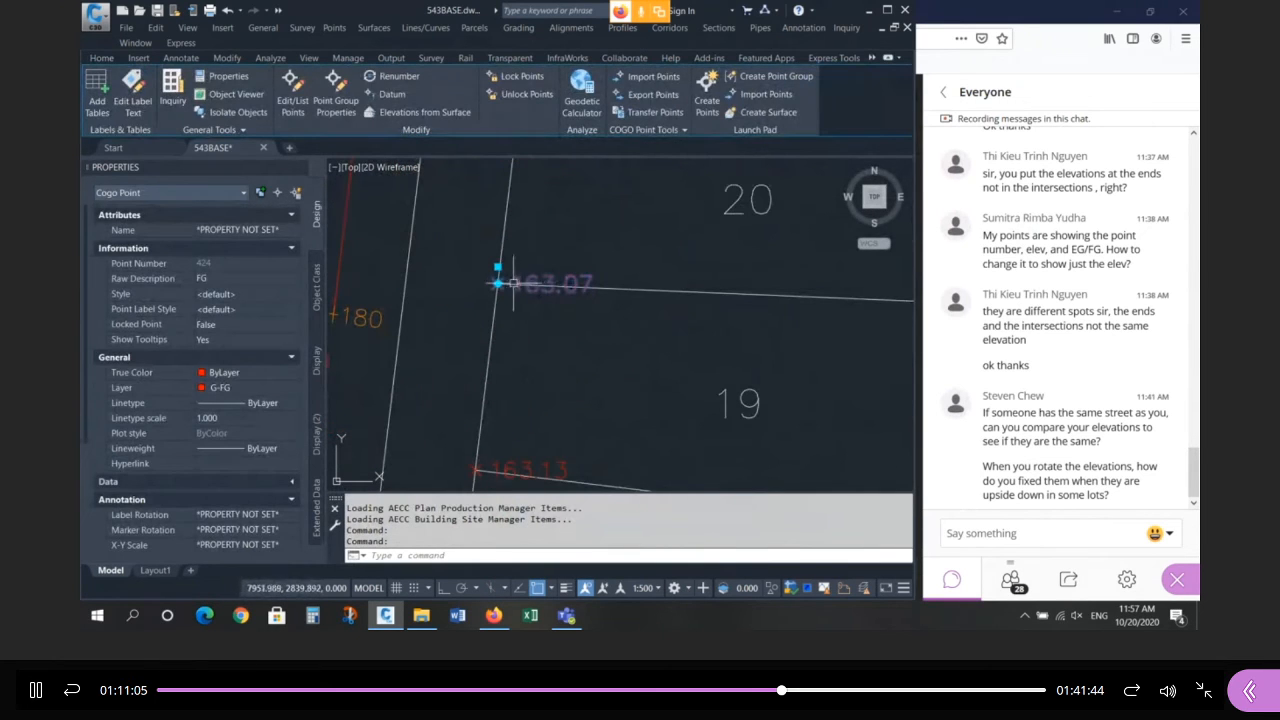
{"action": "mouse_move", "coordinate": [498, 283]}
{"action": "left_click", "coordinate": [545, 321]}
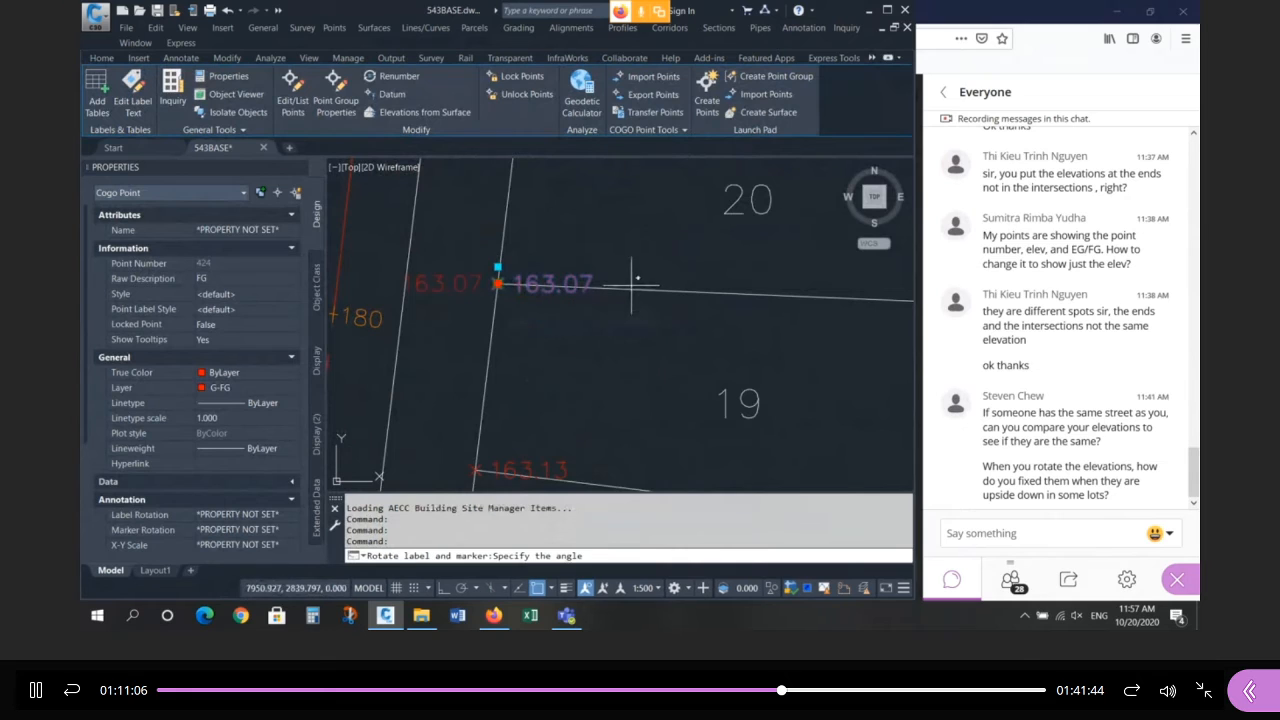
{"action": "type", "text": "NEA"}
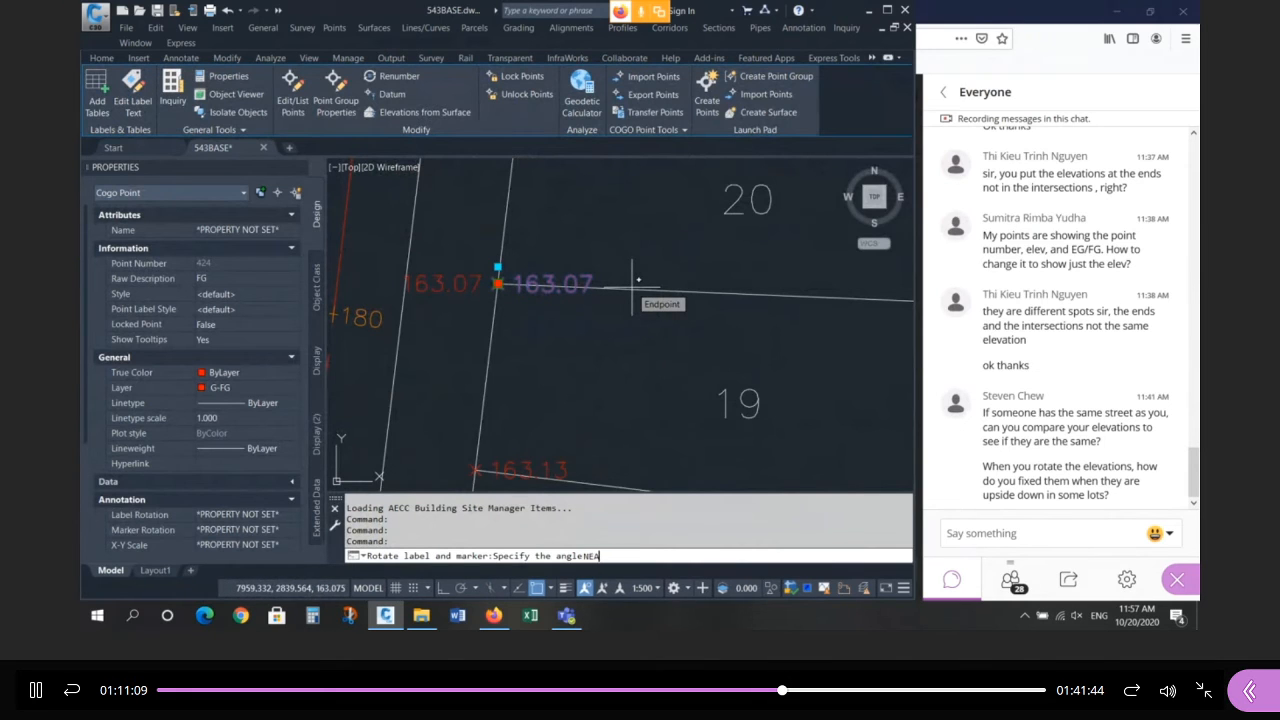
{"action": "key", "text": "Return"}
{"action": "left_click", "coordinate": [632, 287]}
{"action": "scroll", "coordinate": [508, 271], "scroll_direction": "up", "scroll_amount": 4}
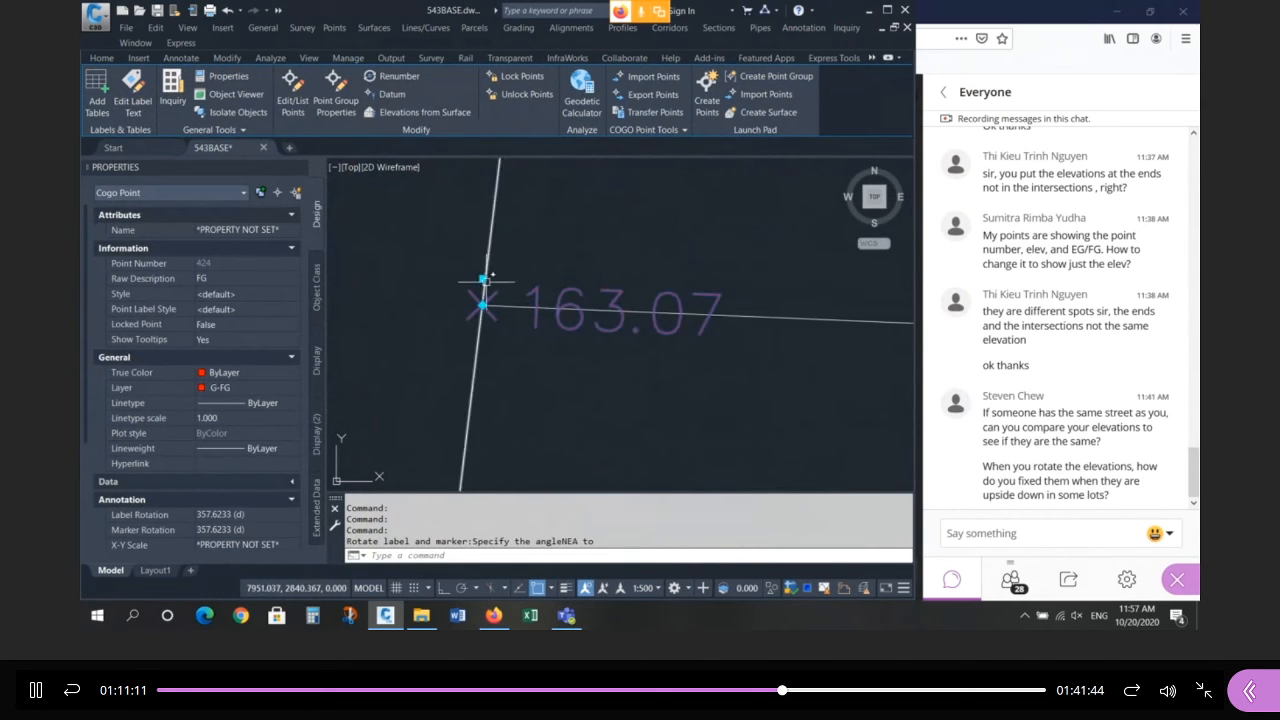
{"action": "left_click", "coordinate": [483, 278]}
{"action": "key", "text": "Escape"}
{"action": "key", "text": "Escape"}
{"action": "key", "text": "Escape"}
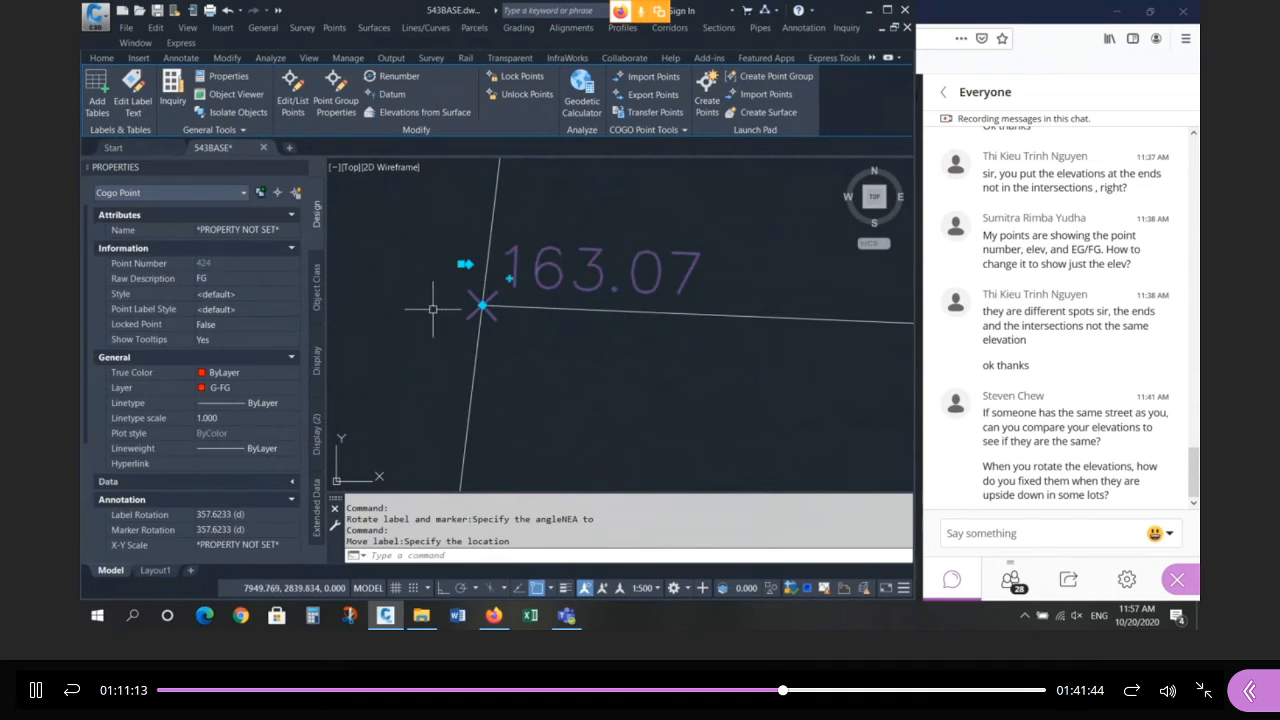
Rotate the 154.57 point's label and marker 177.6233° along the lots 19–20 lot line.
{"action": "scroll", "coordinate": [462, 264], "scroll_direction": "down", "scroll_amount": 4}
{"action": "scroll", "coordinate": [689, 332], "scroll_direction": "up", "scroll_amount": 2}
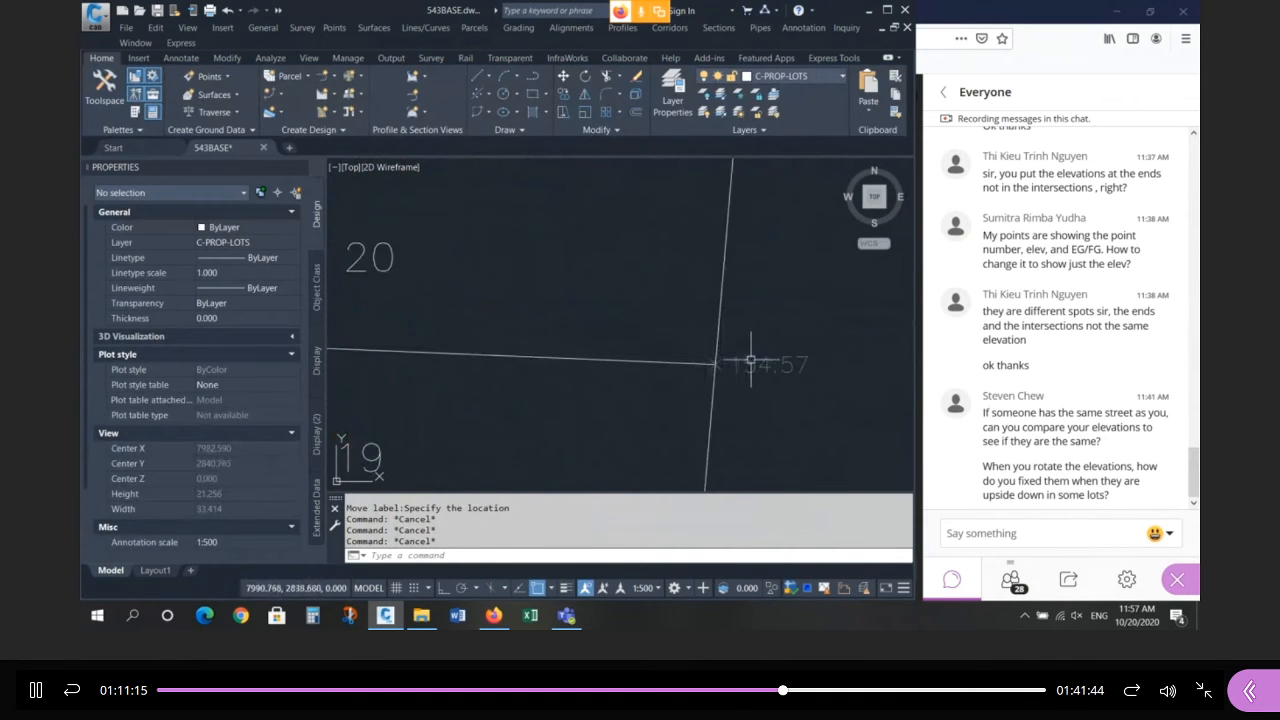
{"action": "left_click", "coordinate": [751, 360]}
{"action": "scroll", "coordinate": [773, 336], "scroll_direction": "down", "scroll_amount": 4}
{"action": "scroll", "coordinate": [755, 357], "scroll_direction": "up", "scroll_amount": 4}
{"action": "scroll", "coordinate": [753, 357], "scroll_direction": "up", "scroll_amount": 1}
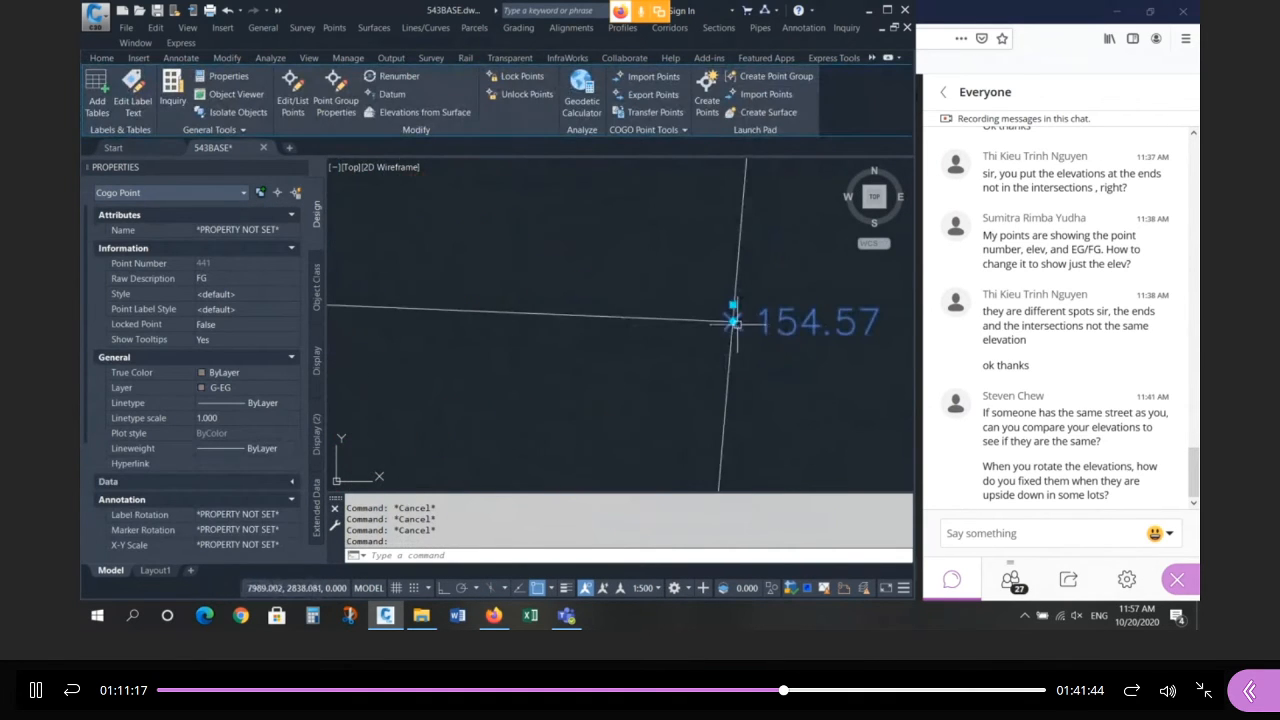
{"action": "mouse_move", "coordinate": [733, 321]}
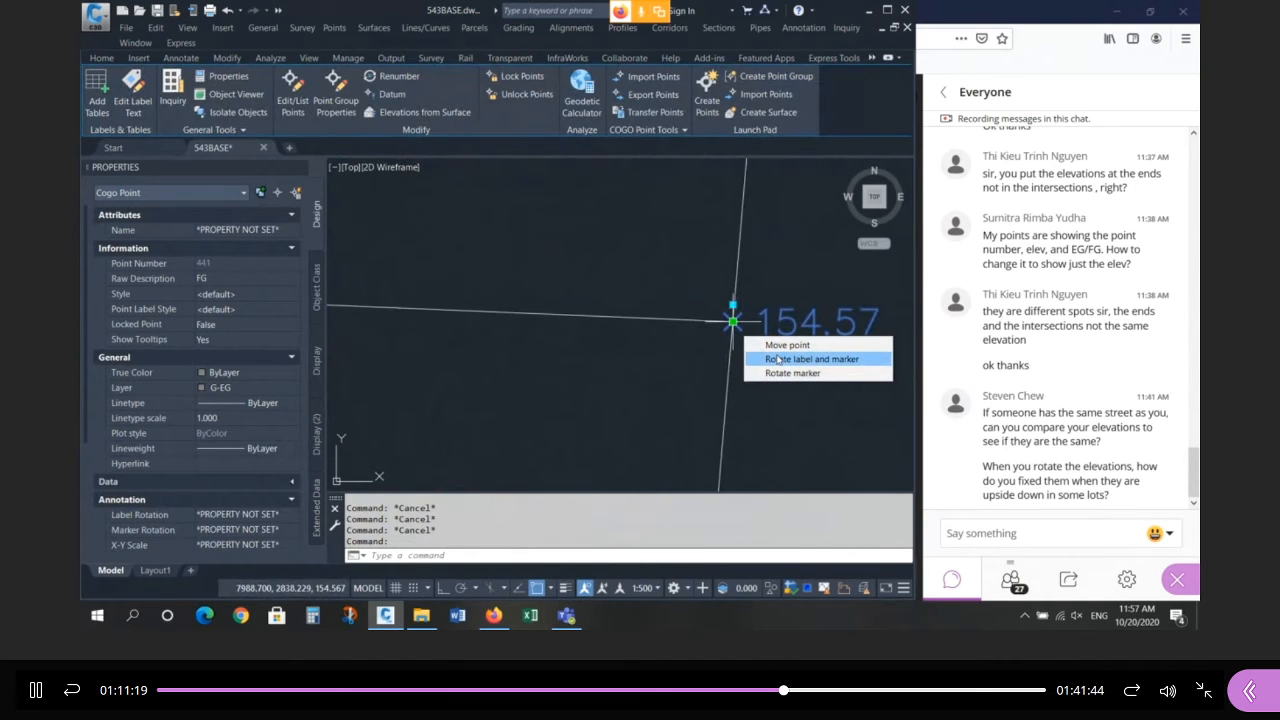
{"action": "left_click", "coordinate": [778, 359]}
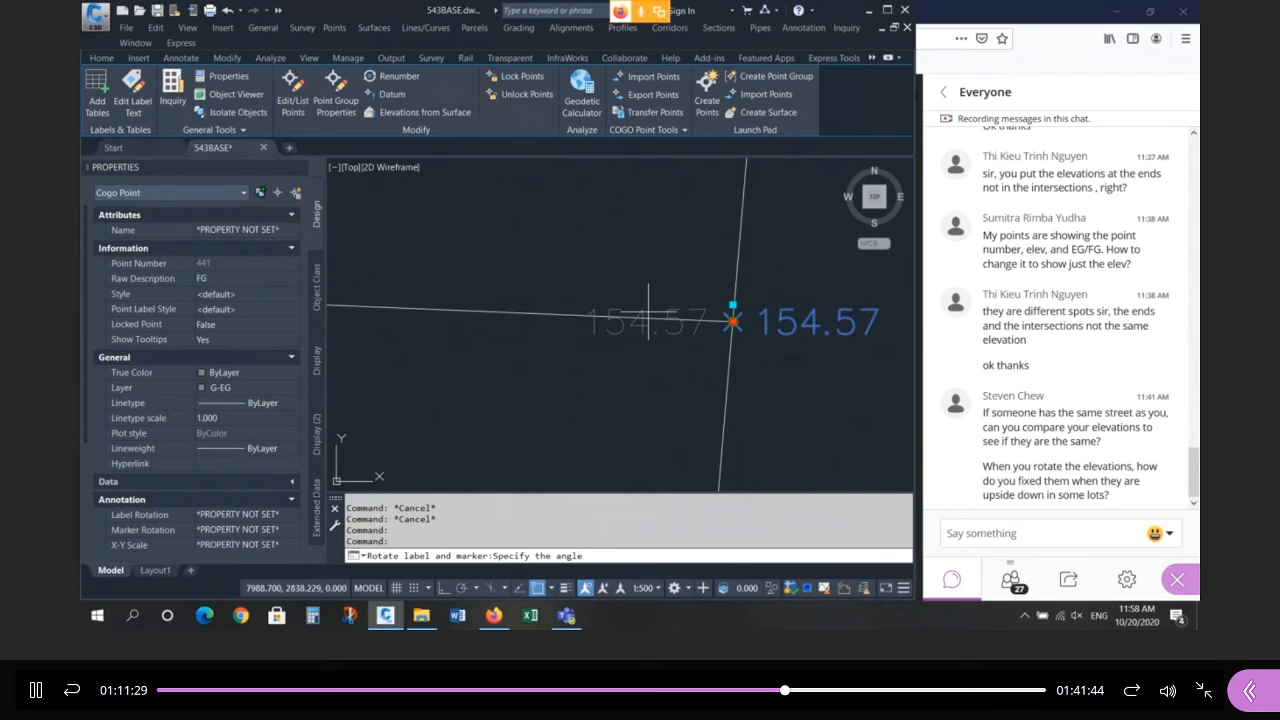
{"action": "type", "text": "NEA"}
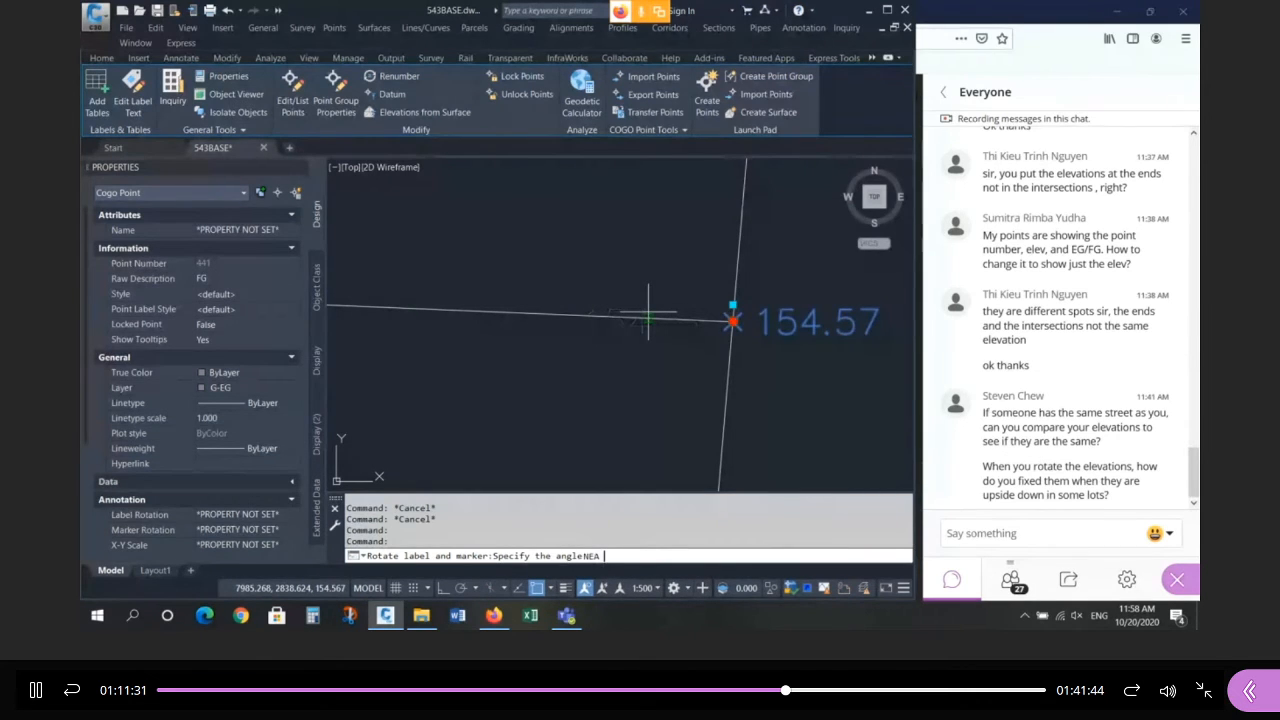
{"action": "key", "text": "Return"}
{"action": "left_click", "coordinate": [740, 303]}
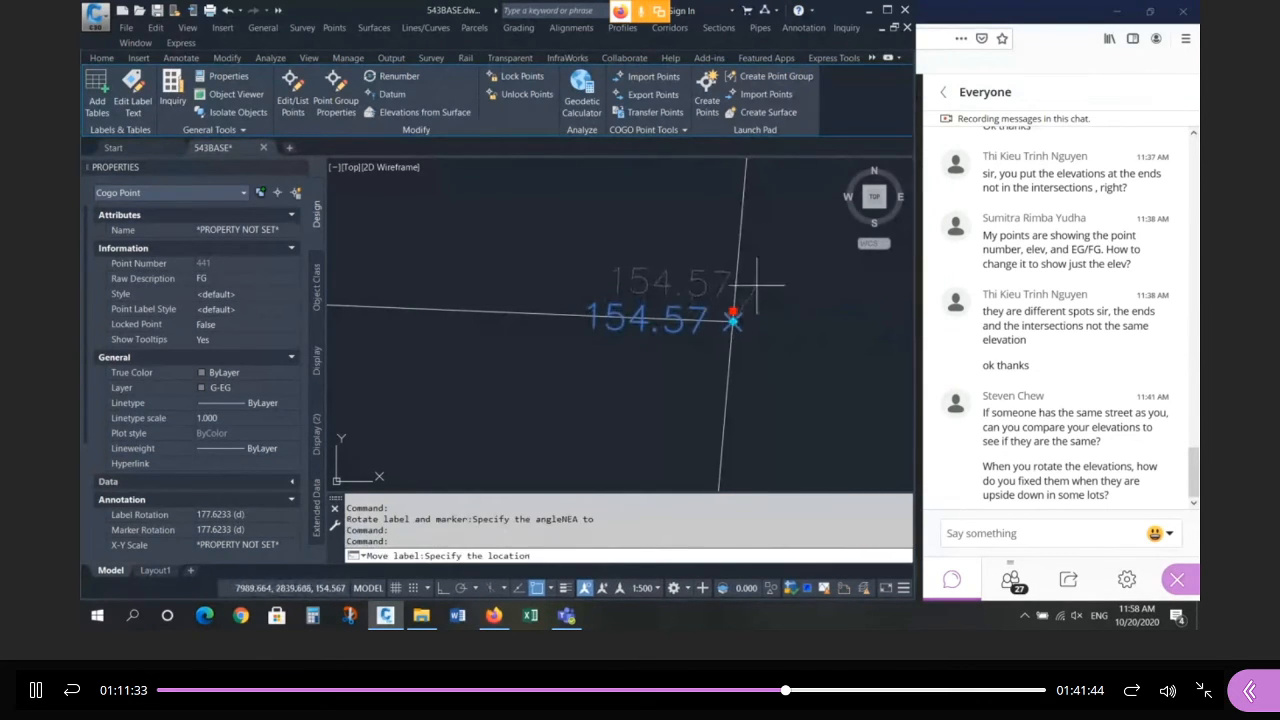
{"action": "left_click", "coordinate": [745, 305]}
{"action": "scroll", "coordinate": [749, 303], "scroll_direction": "down", "scroll_amount": 3}
{"action": "key", "text": "Escape"}
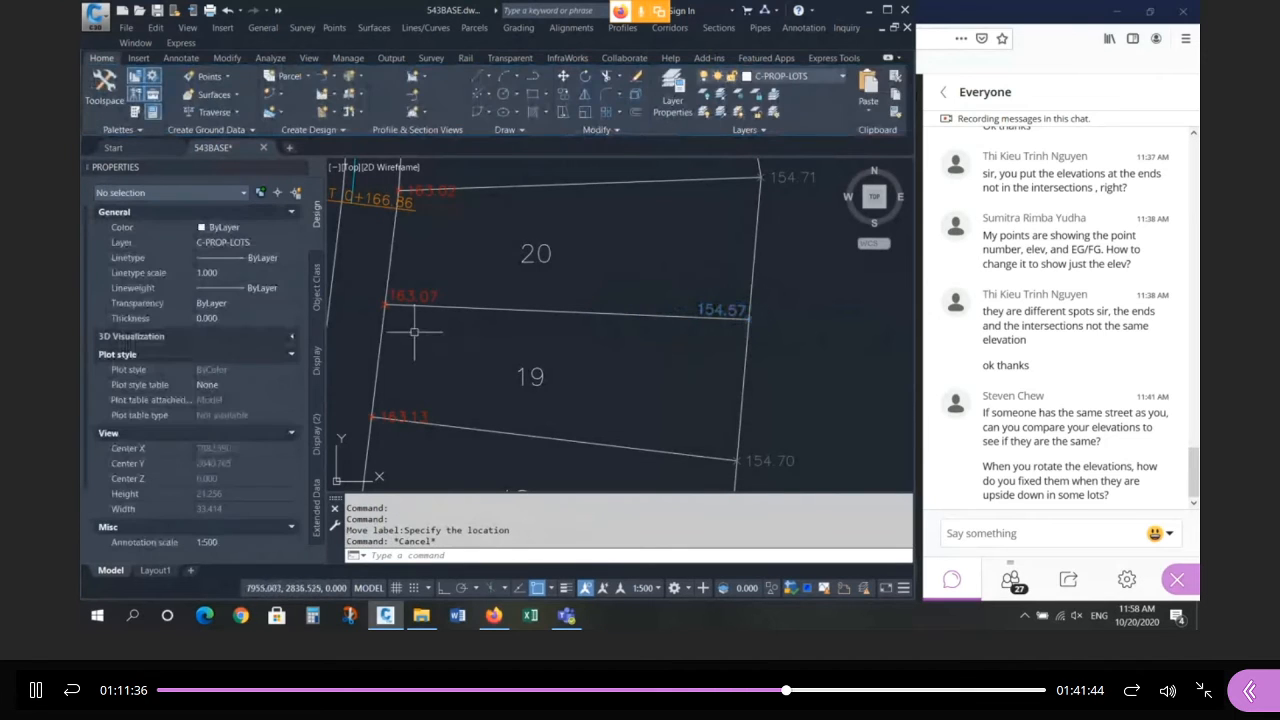
{"action": "left_click", "coordinate": [432, 278]}
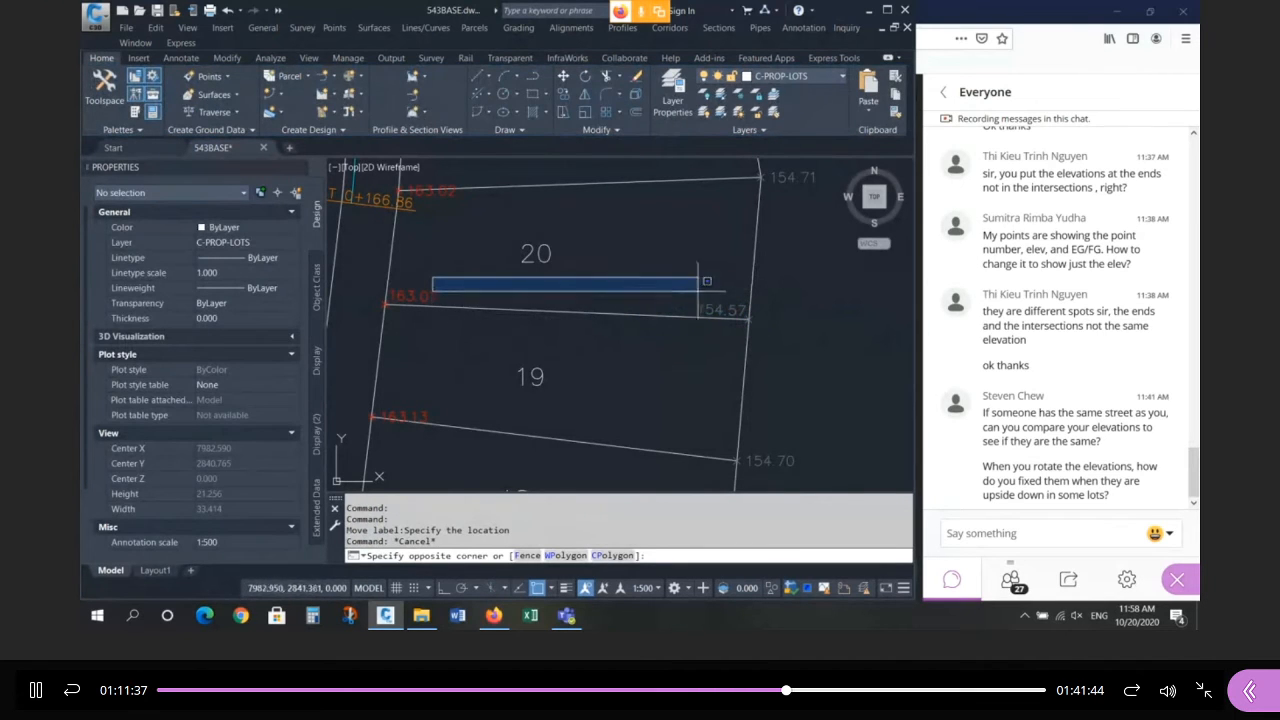
Cancel the window selection and switch to File Explorer's UPLOADED folder.
{"action": "key", "text": "Escape"}
{"action": "key", "text": "Escape"}
{"action": "key", "text": "Escape"}
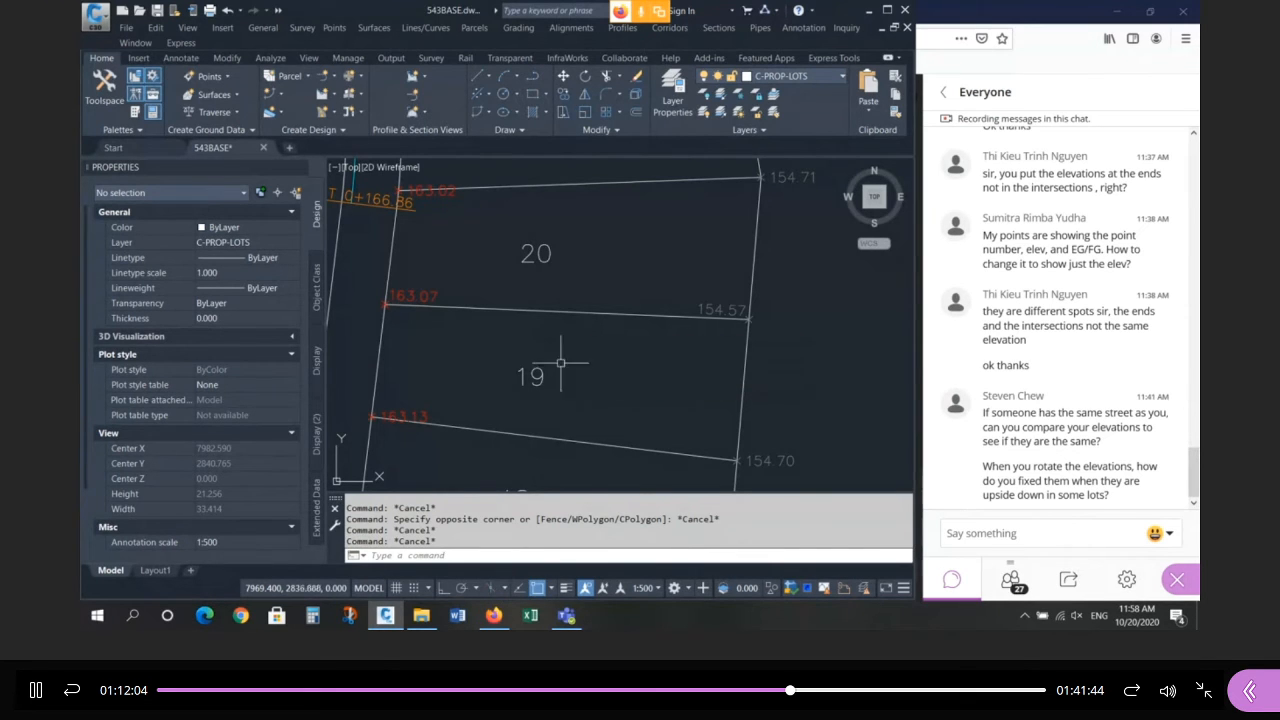
{"action": "left_click", "coordinate": [429, 615]}
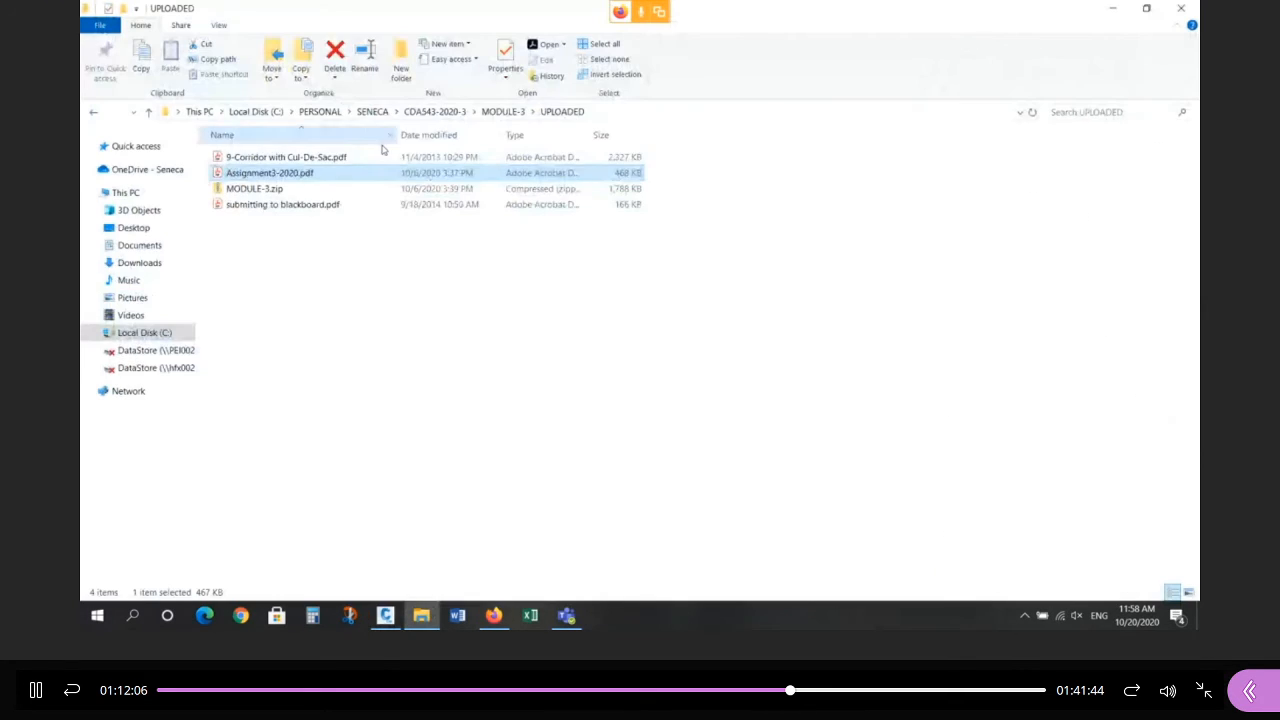
Go up through SENECA to PERSONAL and open its personal subfolder to find 103-grading.pdf.
{"action": "left_click", "coordinate": [372, 111]}
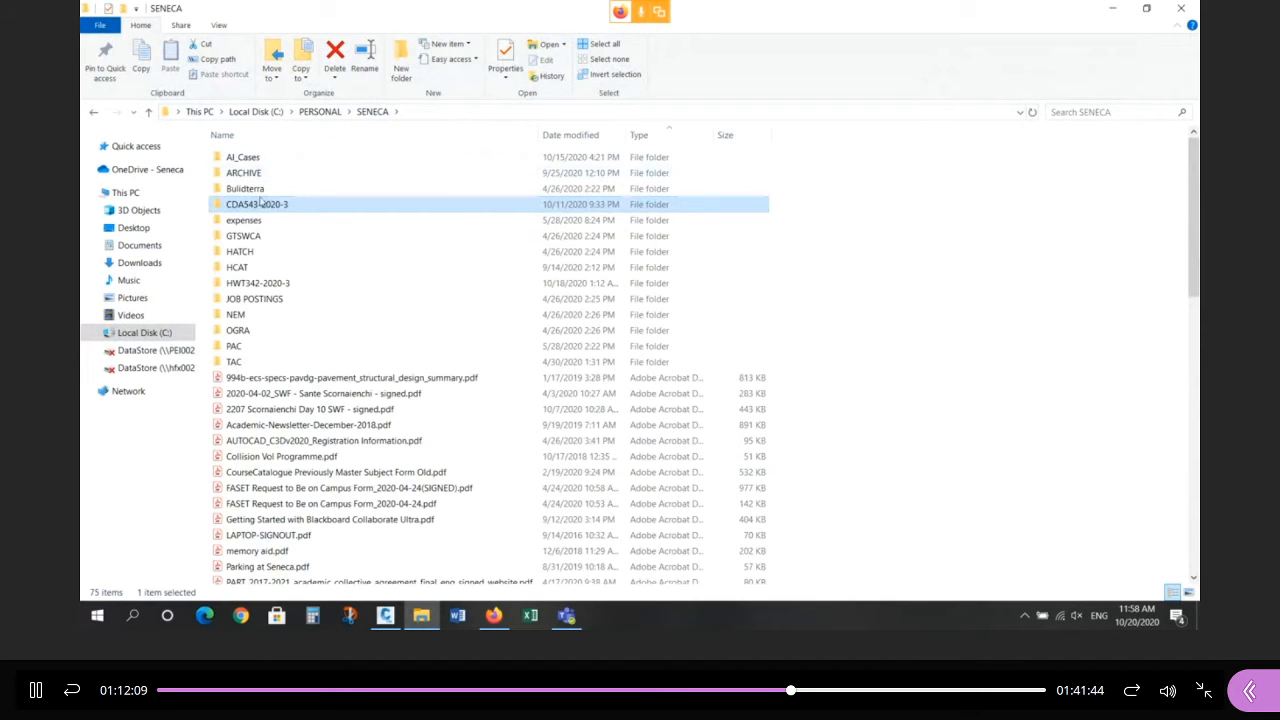
{"action": "left_click", "coordinate": [320, 111]}
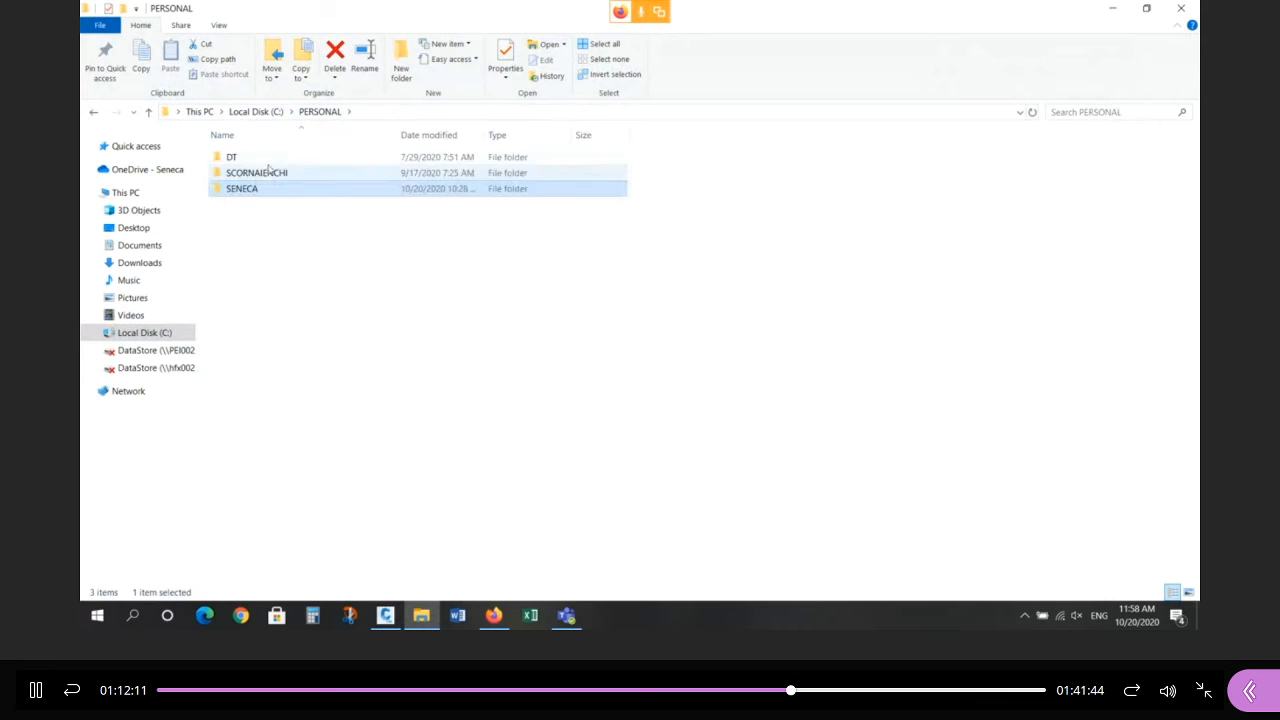
{"action": "double_click", "coordinate": [267, 180]}
{"action": "scroll", "coordinate": [252, 200], "scroll_direction": "down", "scroll_amount": 20}
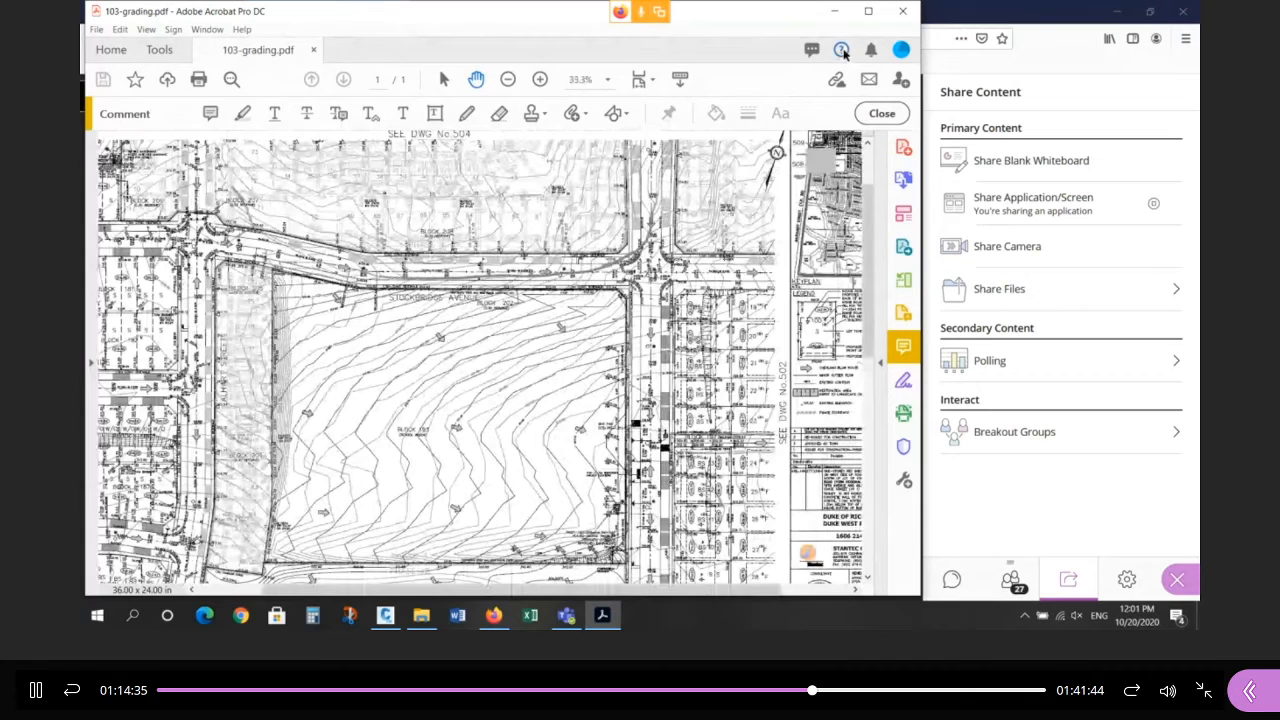
Close the 103-grading.pdf grading sheet in Acrobat.
{"action": "left_click", "coordinate": [903, 11]}
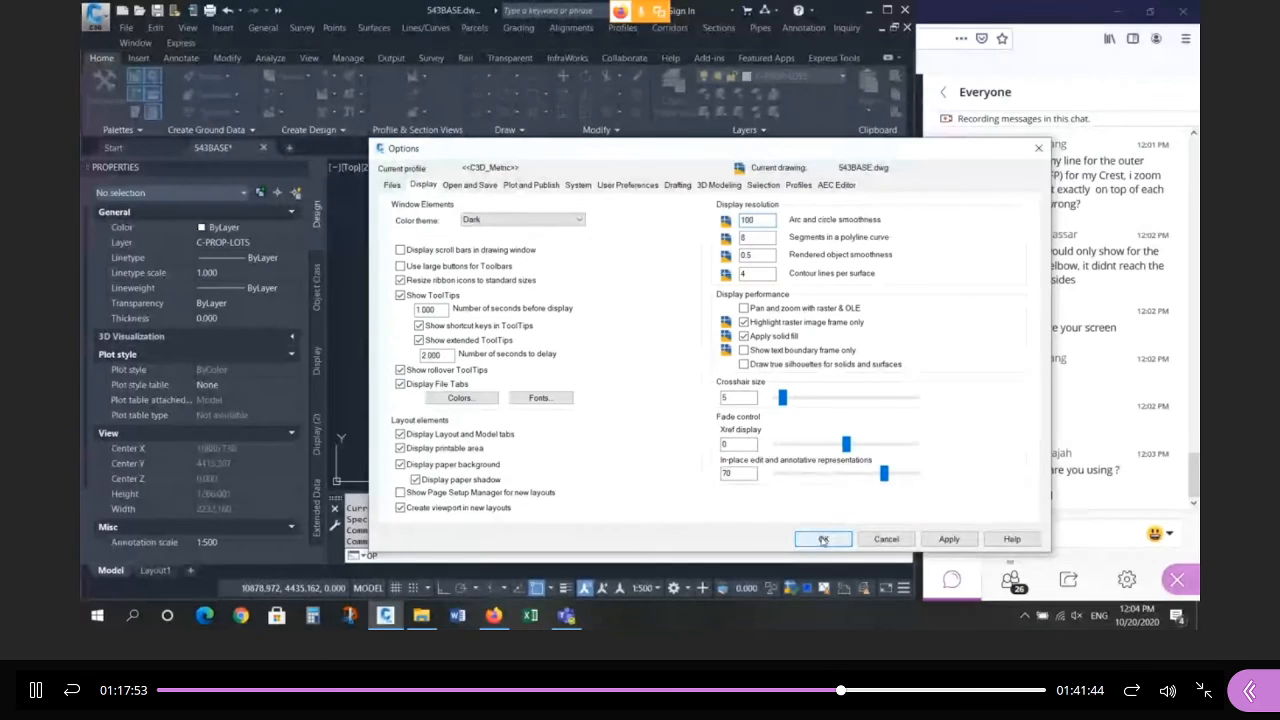
Zoom out on the drawing view.
{"action": "scroll", "coordinate": [722, 378], "scroll_direction": "down", "scroll_amount": 1}
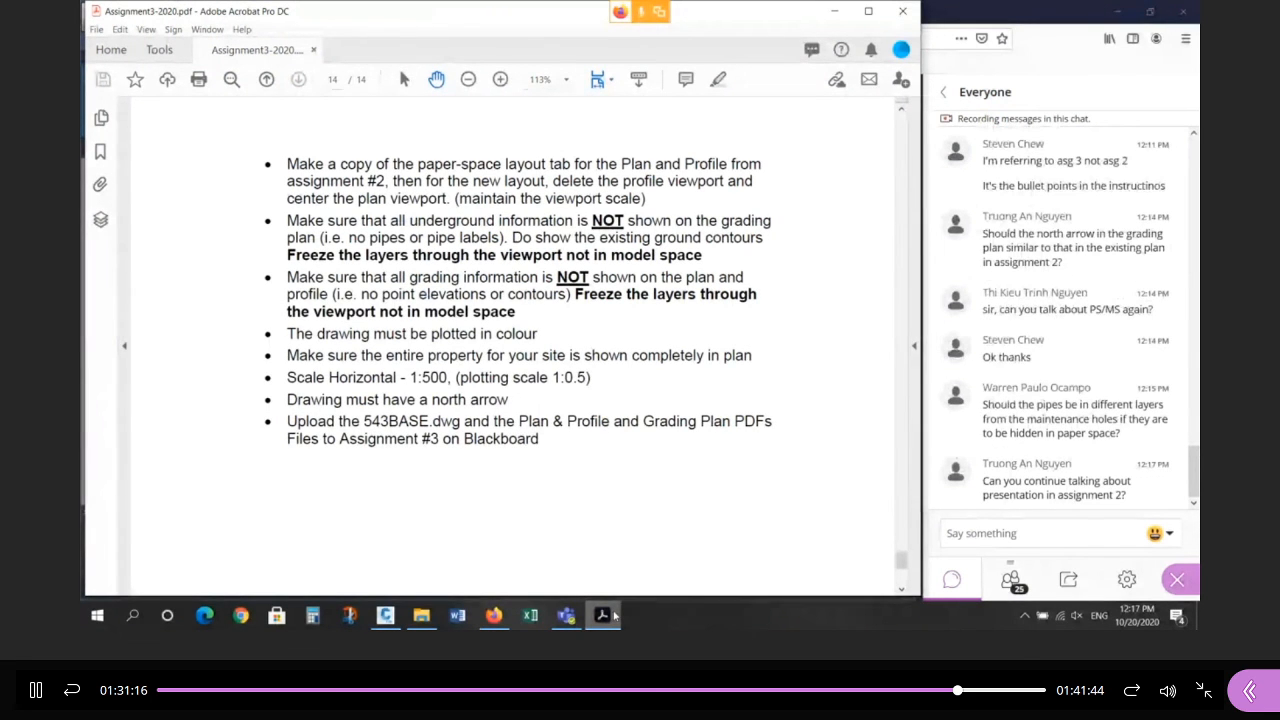
Minimize Acrobat to bring back Civil 3D's Layout1 (3) sheet.
{"action": "left_click", "coordinate": [612, 615]}
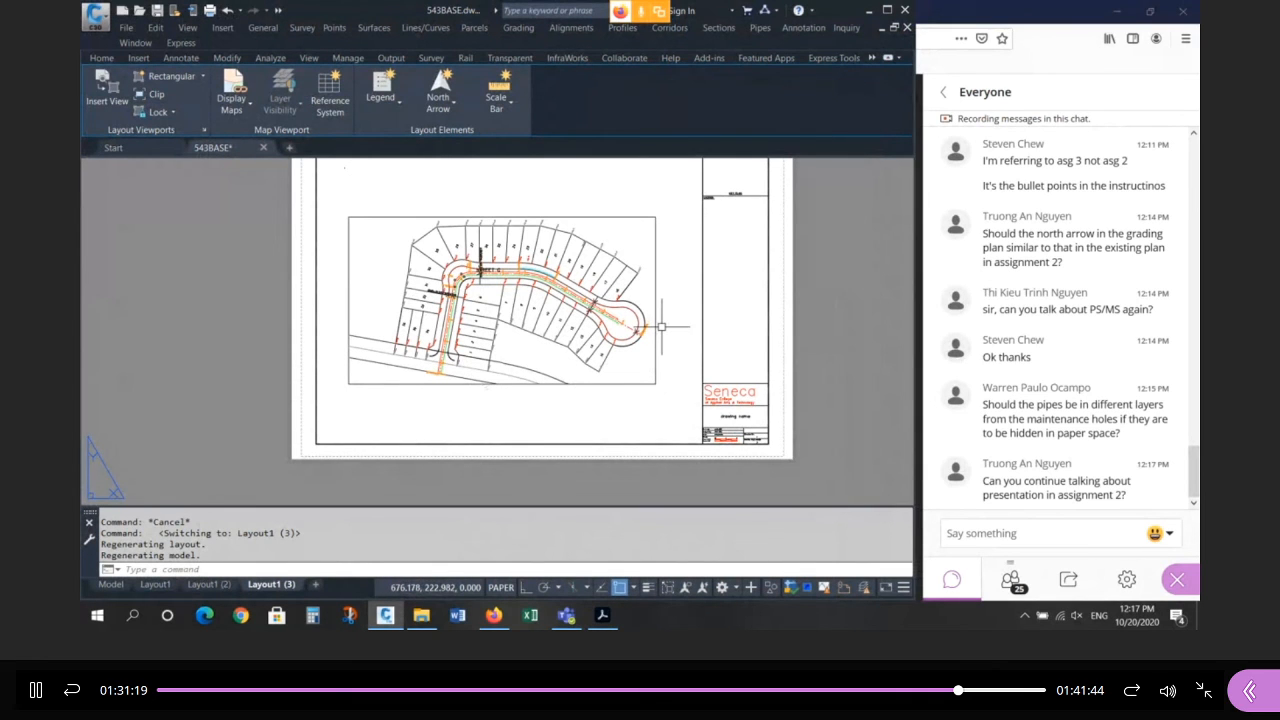
Open the Layout1 sheet with the subdivision plan viewport above the road profile.
{"action": "scroll", "coordinate": [661, 326], "scroll_direction": "down", "scroll_amount": 3}
{"action": "scroll", "coordinate": [650, 316], "scroll_direction": "up", "scroll_amount": 3}
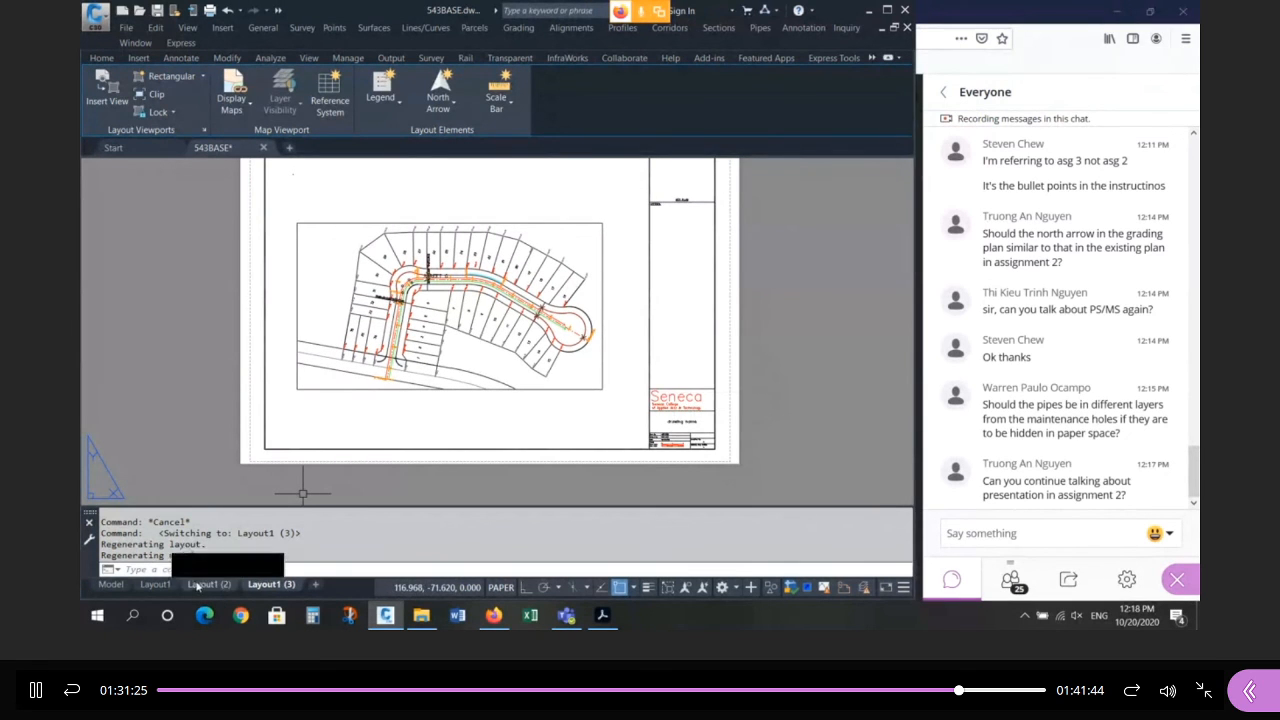
{"action": "left_click", "coordinate": [155, 584]}
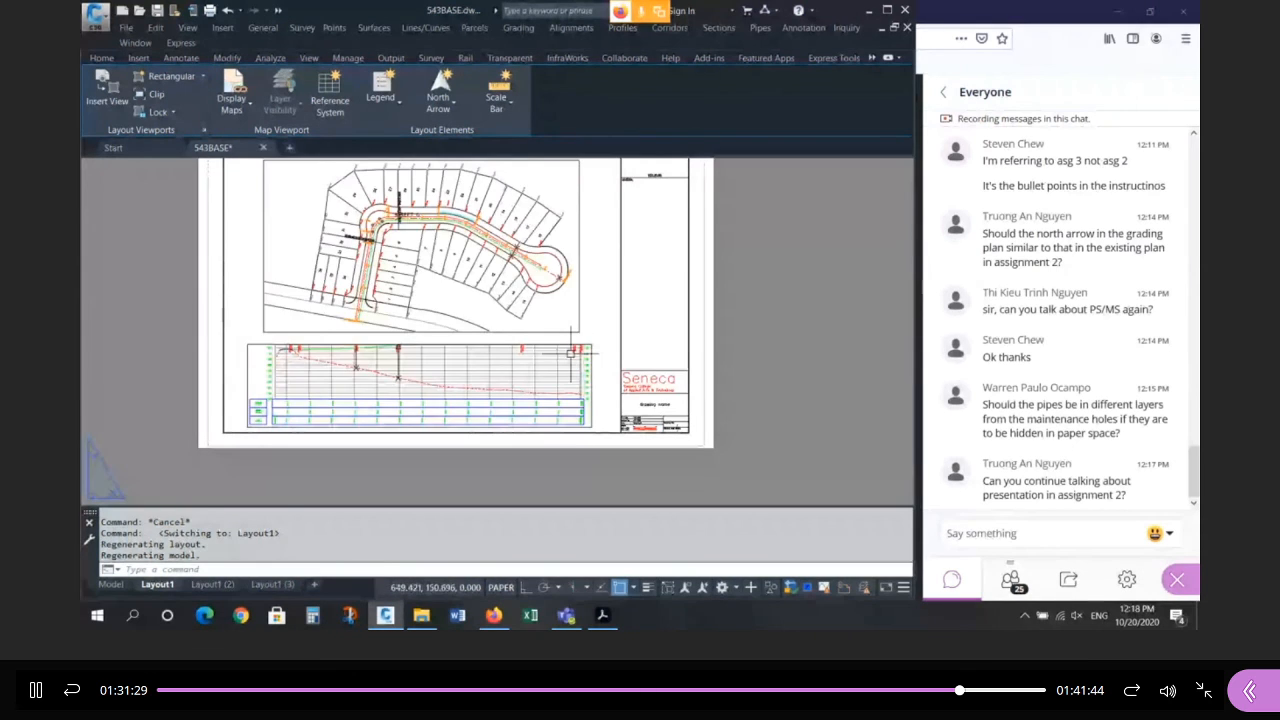
{"action": "left_click", "coordinate": [571, 353]}
{"action": "key", "text": "Escape"}
{"action": "key", "text": "Escape"}
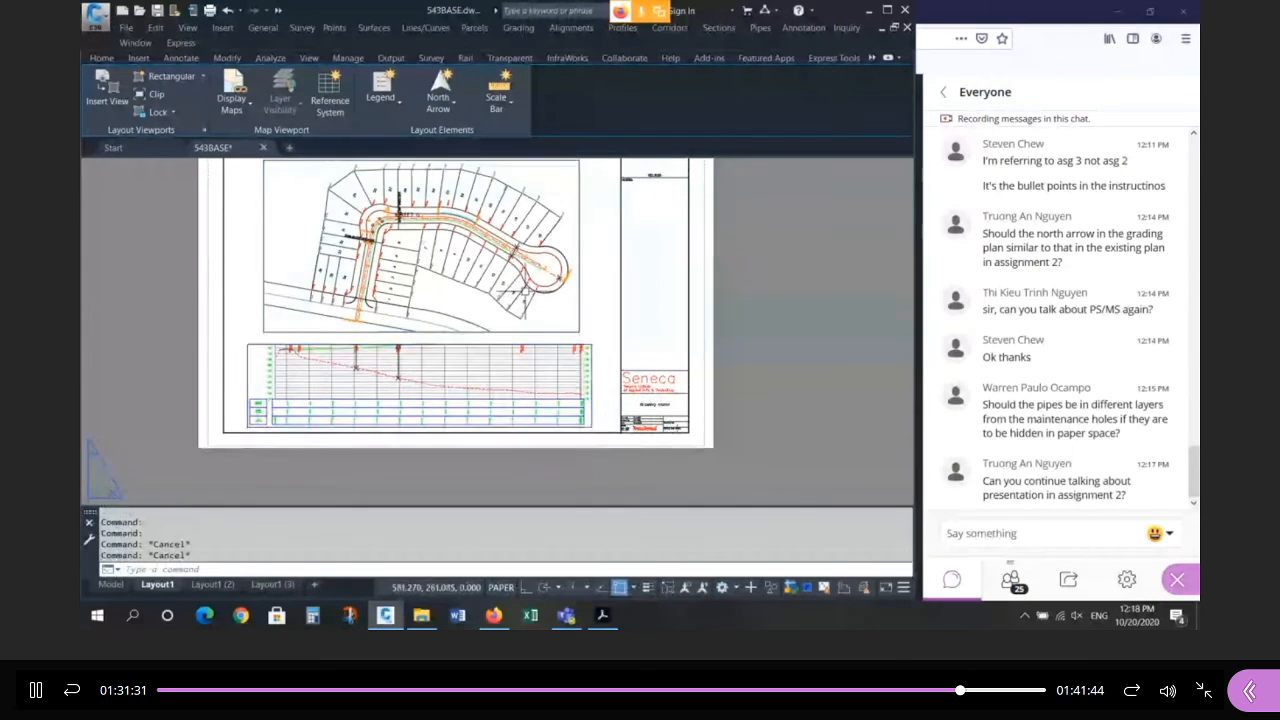
{"action": "scroll", "coordinate": [515, 300], "scroll_direction": "down", "scroll_amount": 2}
{"action": "scroll", "coordinate": [497, 209], "scroll_direction": "up", "scroll_amount": 8}
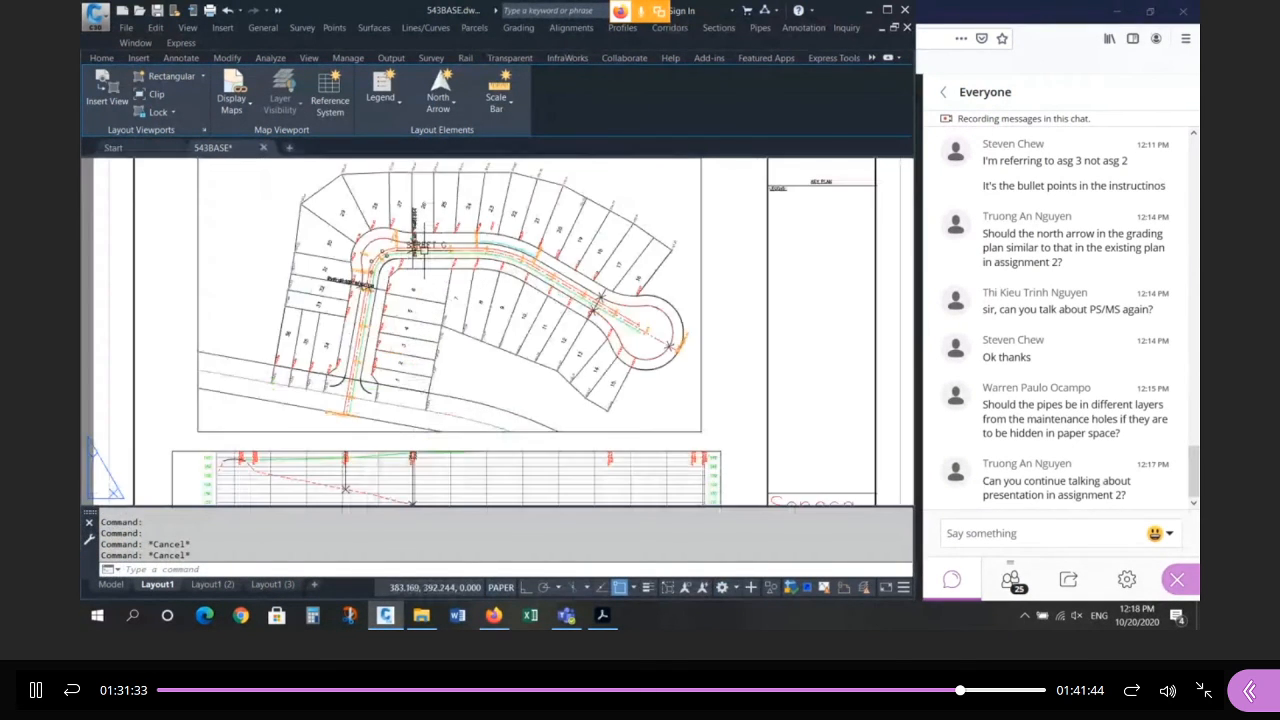
{"action": "left_click", "coordinate": [463, 214]}
{"action": "key", "text": "Escape"}
{"action": "key", "text": "Escape"}
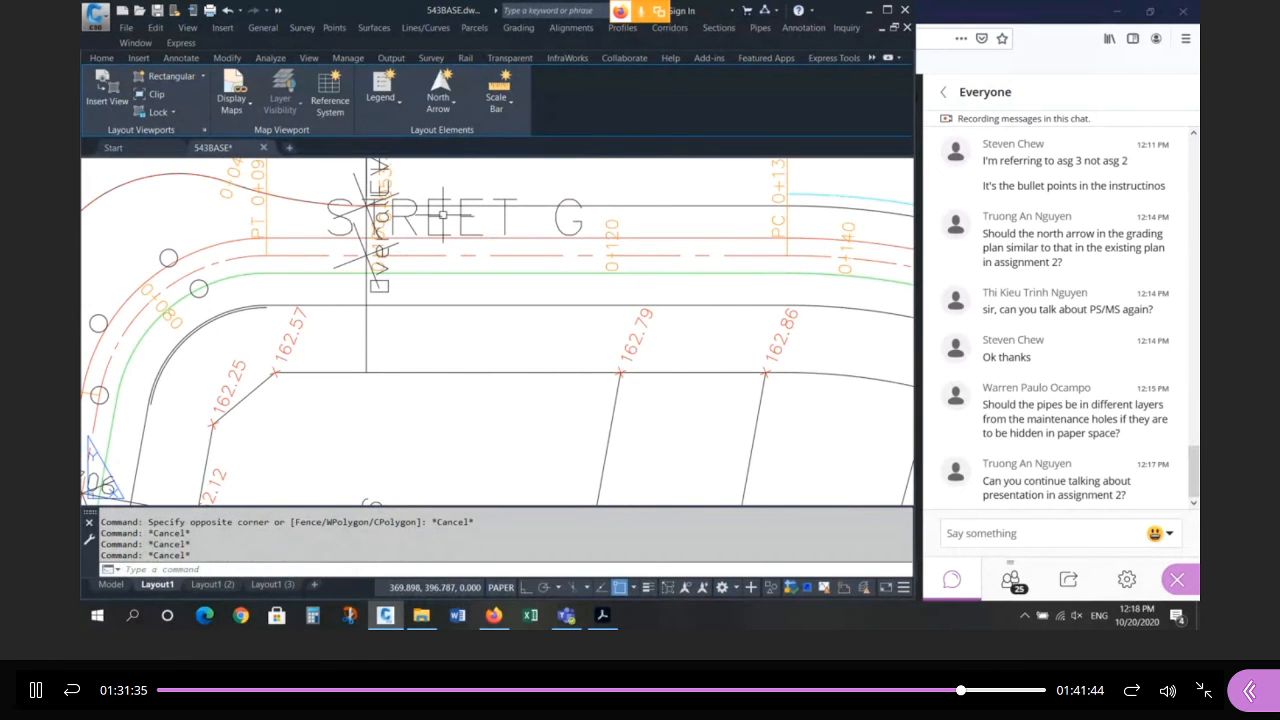
{"action": "type", "text": "l"}
{"action": "key", "text": "Return"}
{"action": "left_click", "coordinate": [290, 253]}
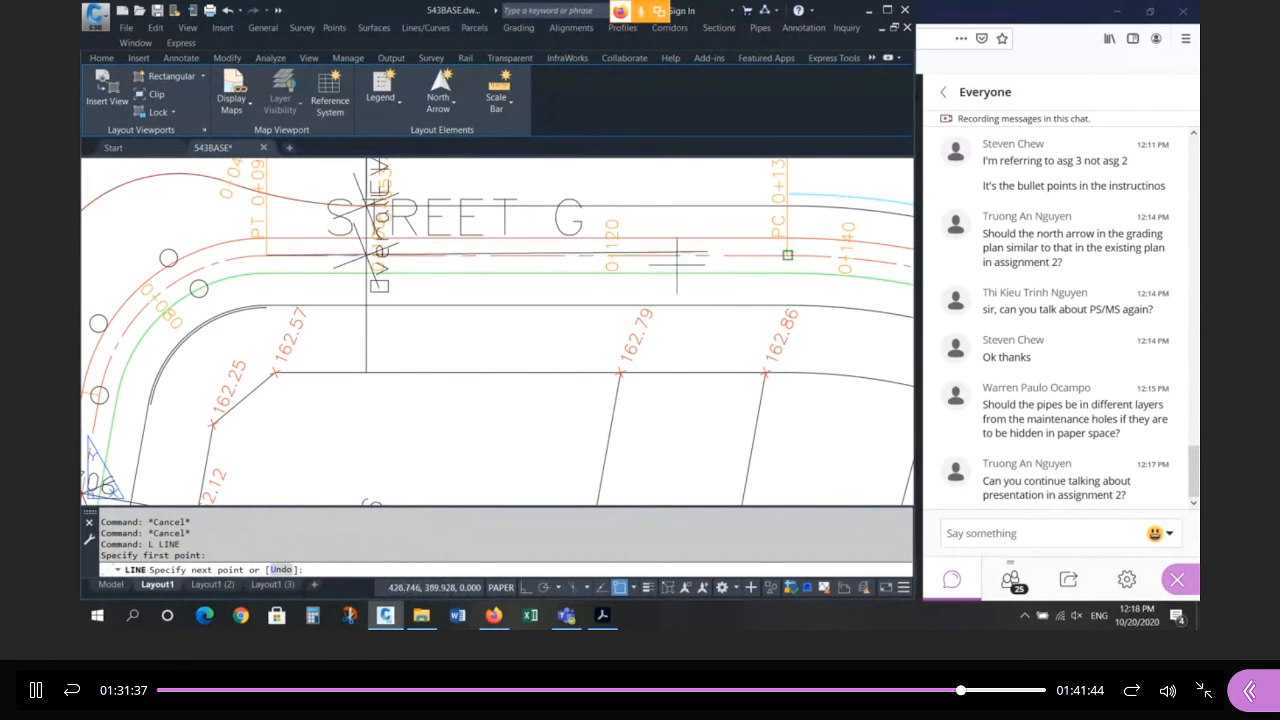
{"action": "scroll", "coordinate": [376, 278], "scroll_direction": "down", "scroll_amount": 5}
{"action": "scroll", "coordinate": [378, 271], "scroll_direction": "down", "scroll_amount": 4}
{"action": "key", "text": "F8"}
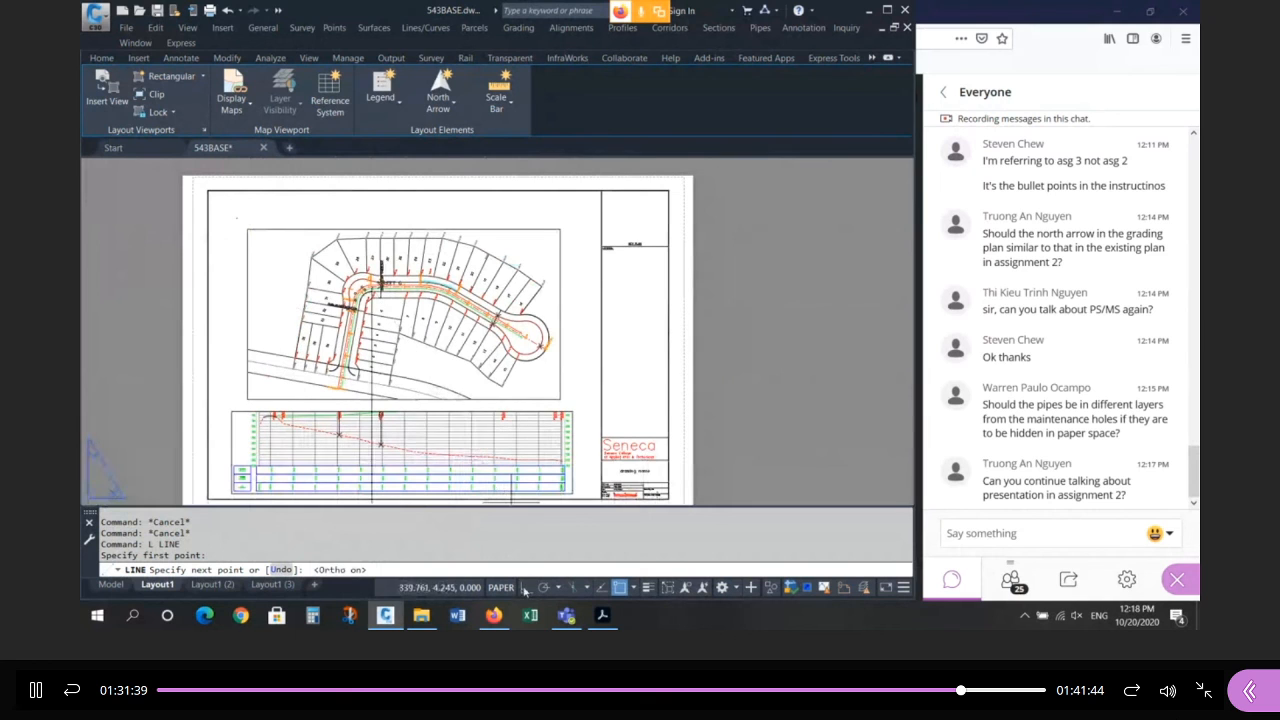
{"action": "left_click", "coordinate": [784, 288]}
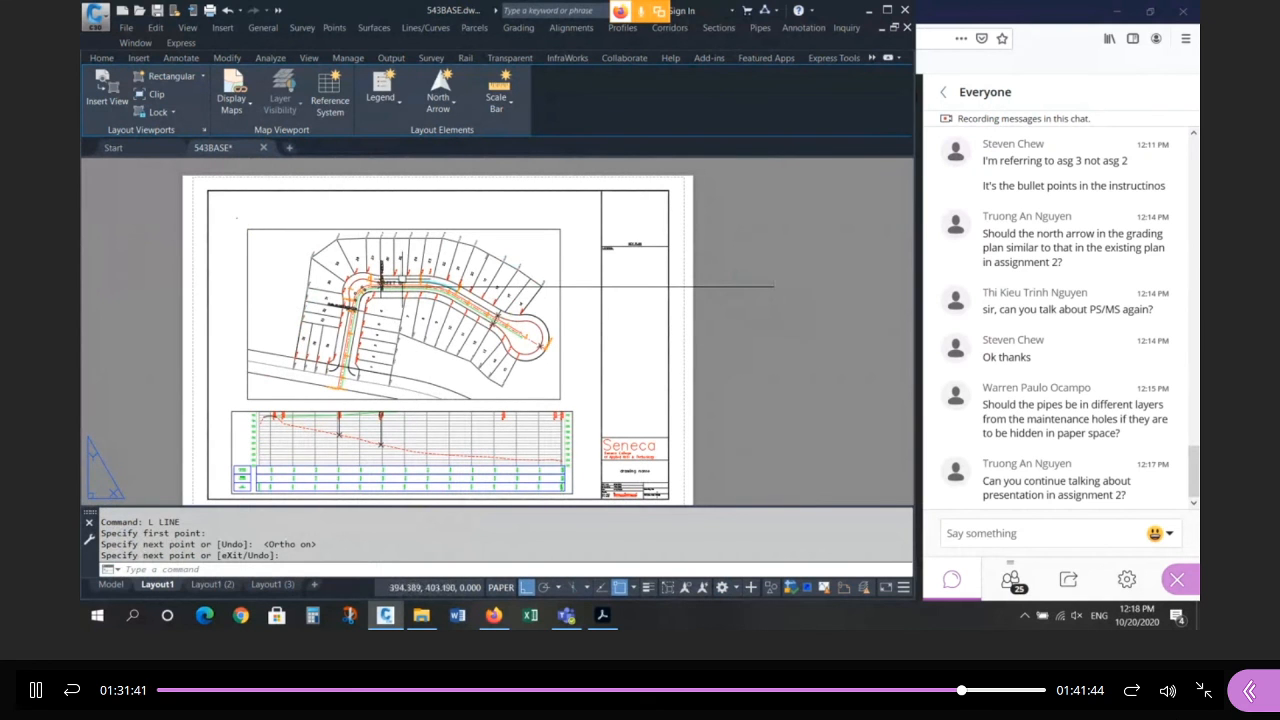
{"action": "scroll", "coordinate": [386, 289], "scroll_direction": "up", "scroll_amount": 6}
{"action": "scroll", "coordinate": [386, 289], "scroll_direction": "up", "scroll_amount": 2}
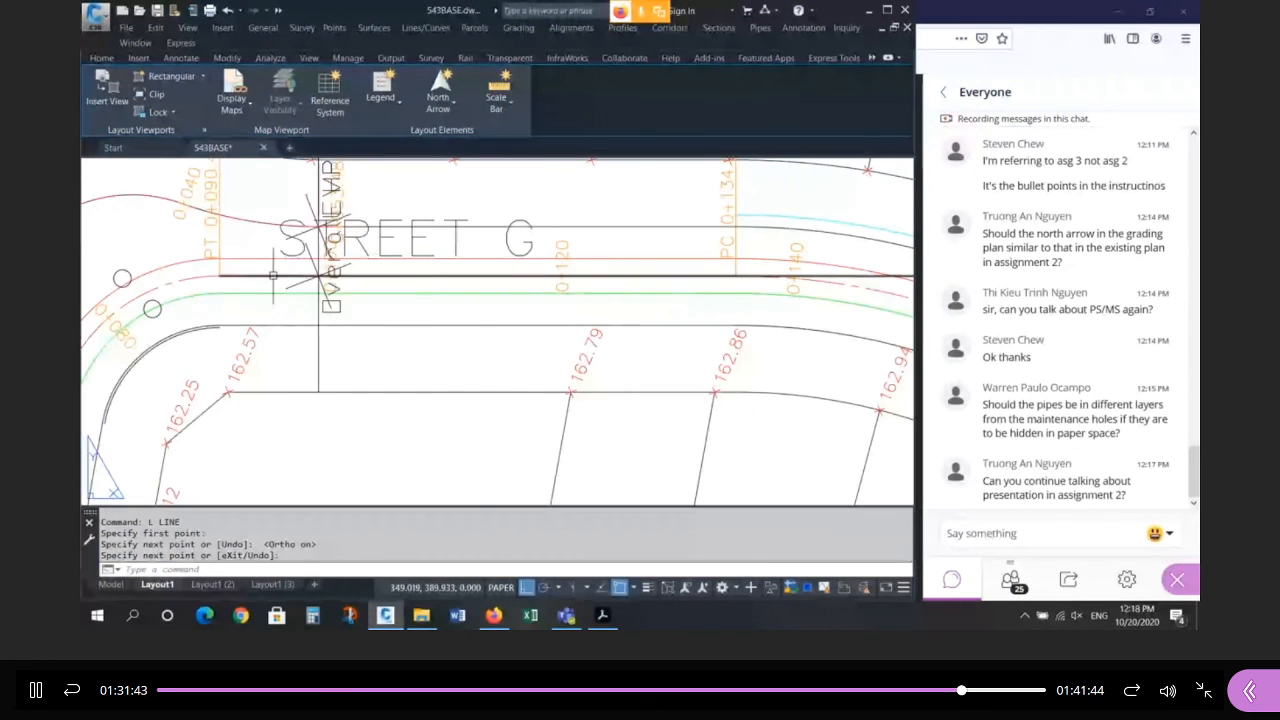
{"action": "key", "text": "Return"}
{"action": "key", "text": "Escape"}
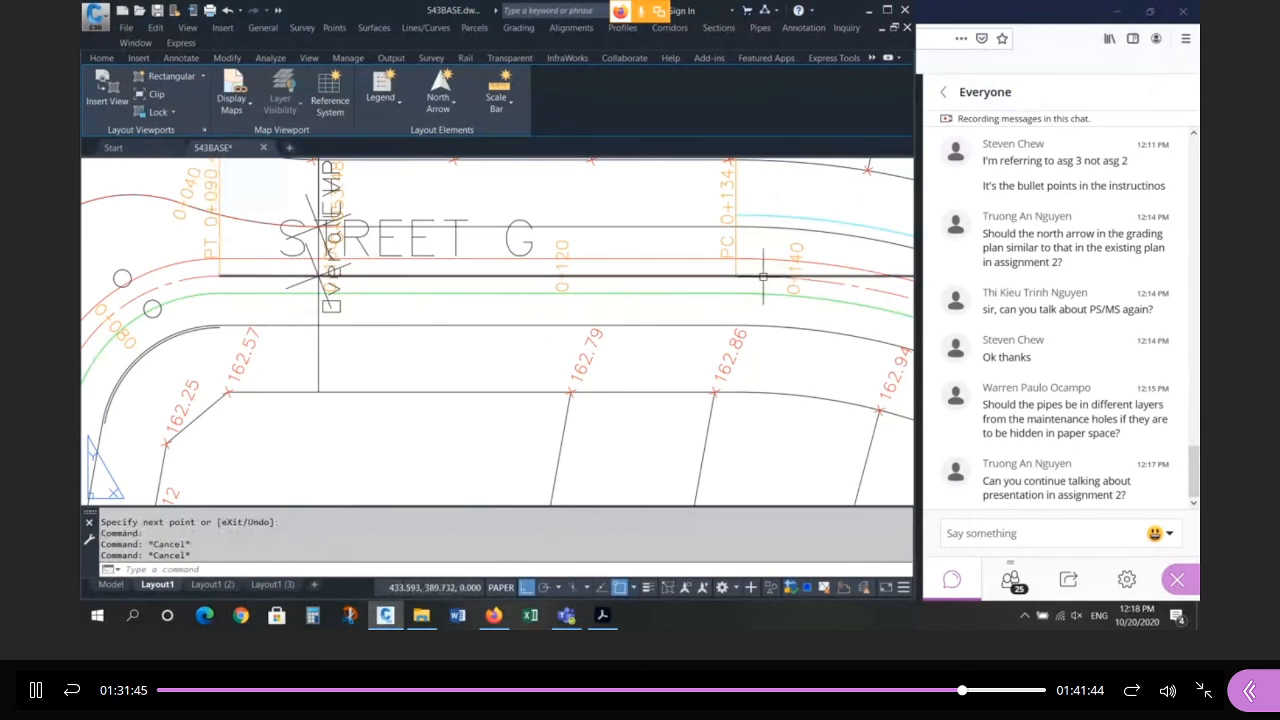
{"action": "type", "text": "e"}
{"action": "key", "text": "Return"}
{"action": "left_click", "coordinate": [630, 276]}
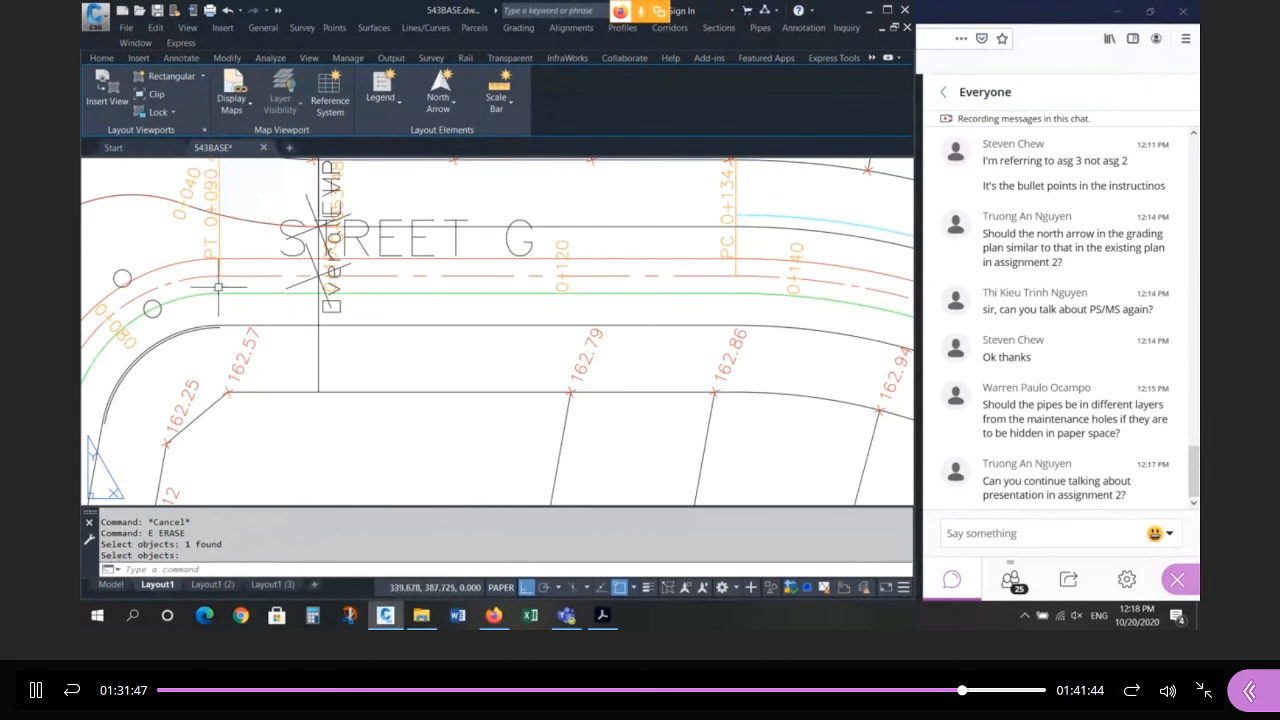
{"action": "key", "text": "Escape"}
{"action": "key", "text": "Escape"}
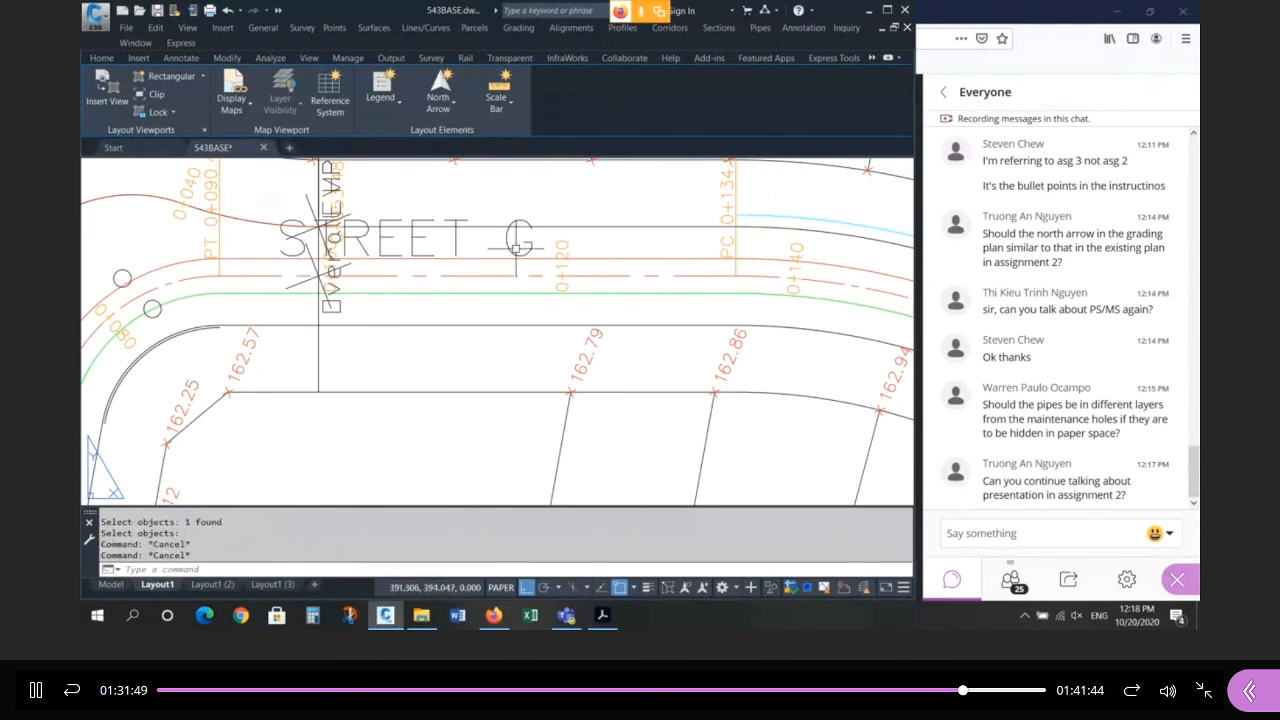
{"action": "key", "text": "Escape"}
{"action": "key", "text": "Escape"}
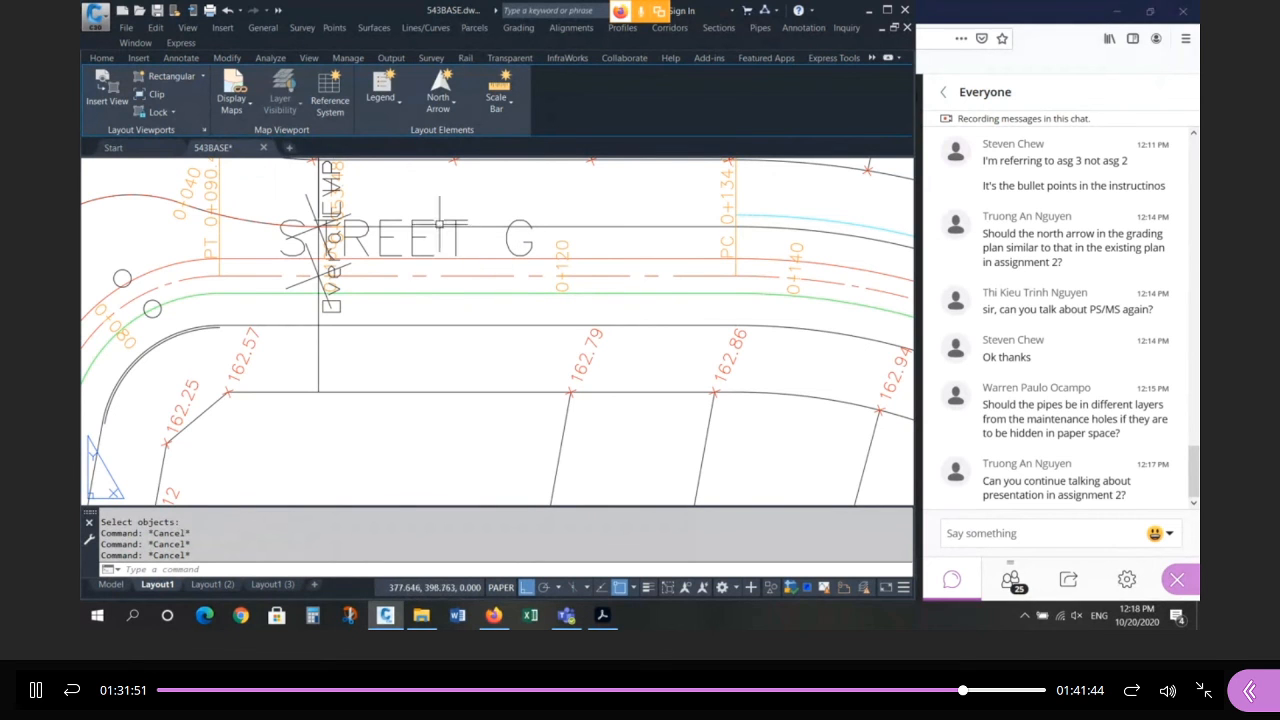
{"action": "scroll", "coordinate": [421, 200], "scroll_direction": "down", "scroll_amount": 4}
{"action": "scroll", "coordinate": [410, 198], "scroll_direction": "down", "scroll_amount": 1}
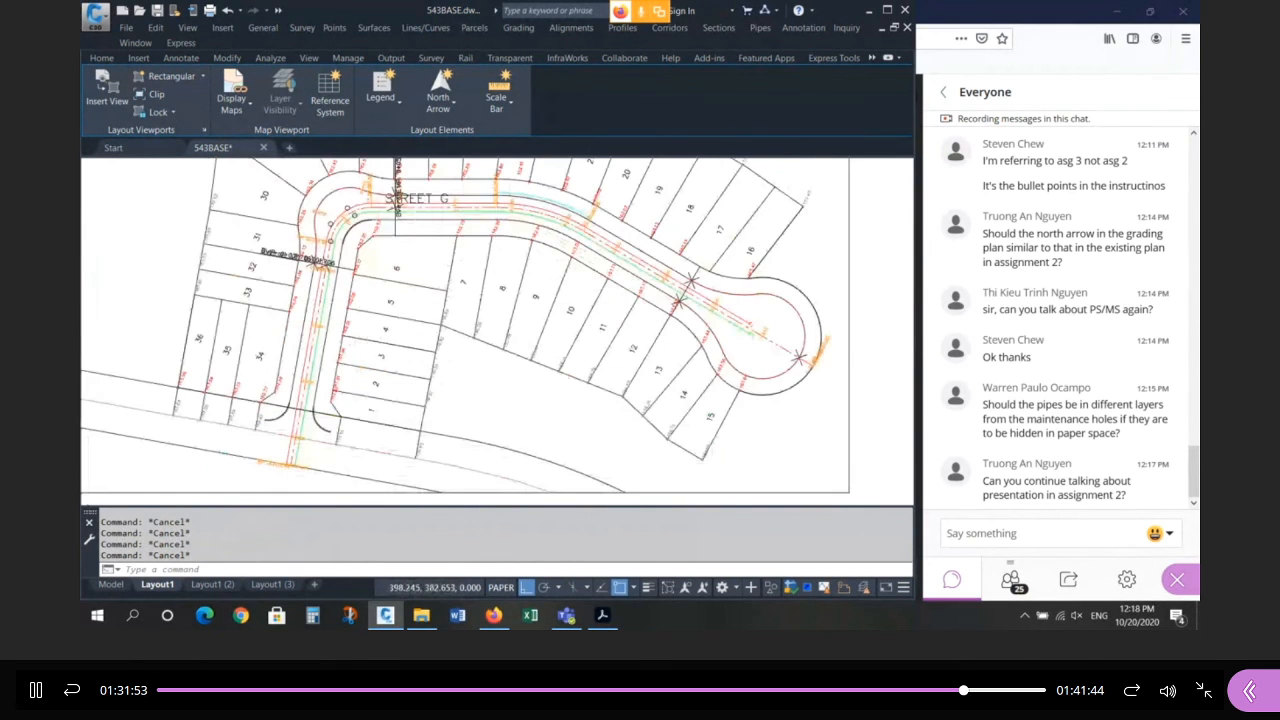
{"action": "scroll", "coordinate": [396, 198], "scroll_direction": "up", "scroll_amount": 3}
{"action": "type", "text": "l"}
{"action": "key", "text": "Return"}
{"action": "scroll", "coordinate": [430, 195], "scroll_direction": "up", "scroll_amount": 2}
{"action": "left_click", "coordinate": [469, 188]}
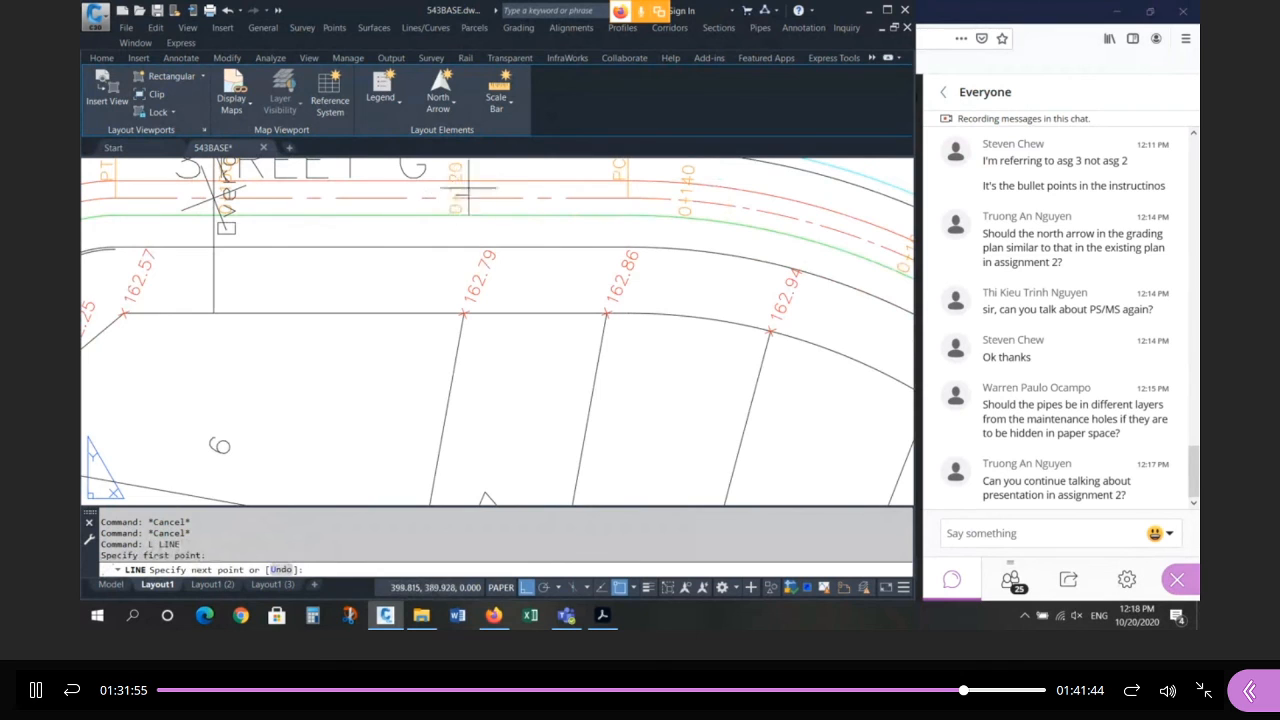
{"action": "scroll", "coordinate": [469, 188], "scroll_direction": "up", "scroll_amount": 3}
{"action": "scroll", "coordinate": [444, 170], "scroll_direction": "down", "scroll_amount": 10}
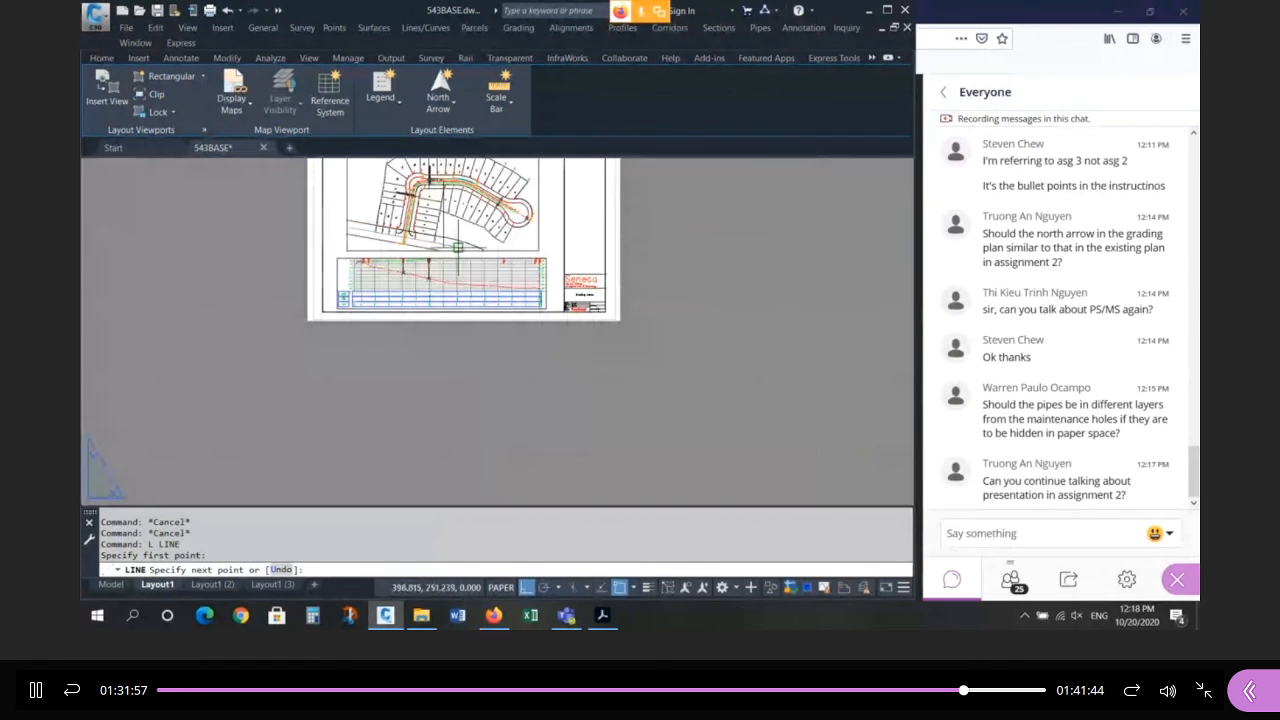
{"action": "left_click", "coordinate": [463, 388]}
{"action": "key", "text": "Return"}
{"action": "scroll", "coordinate": [438, 292], "scroll_direction": "up", "scroll_amount": 5}
{"action": "scroll", "coordinate": [437, 290], "scroll_direction": "up", "scroll_amount": 5}
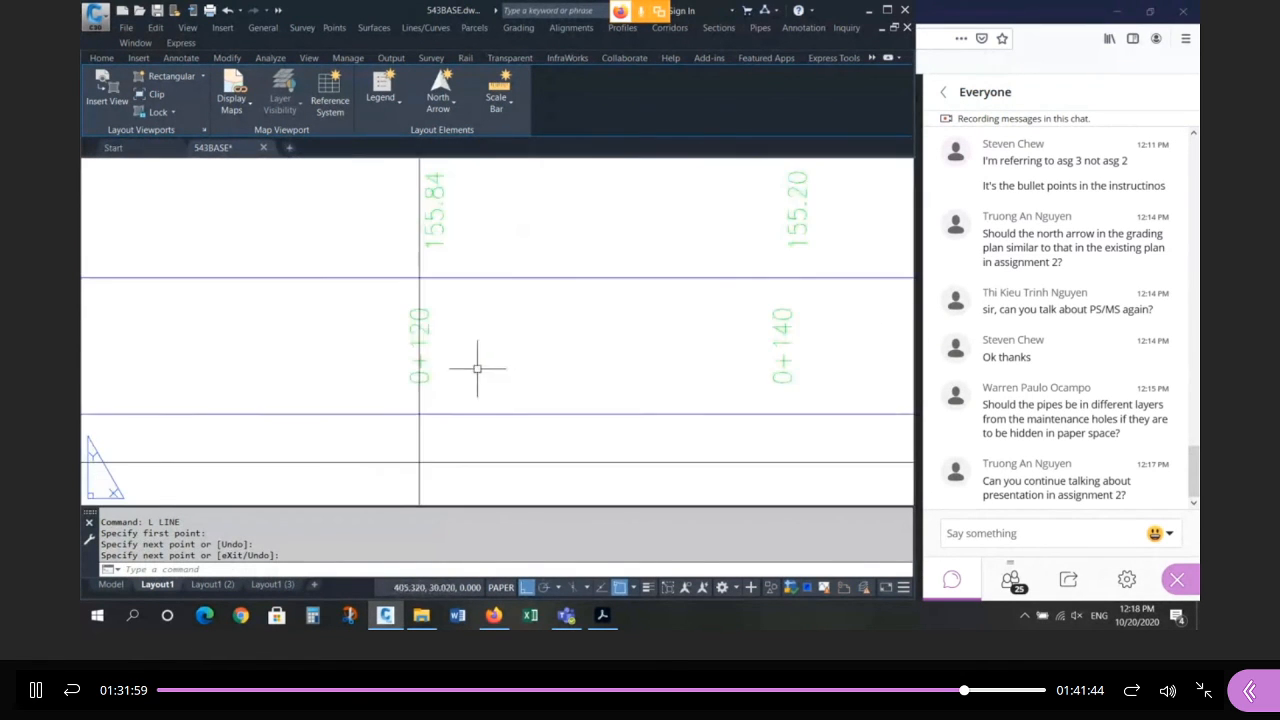
{"action": "scroll", "coordinate": [453, 388], "scroll_direction": "down", "scroll_amount": 5}
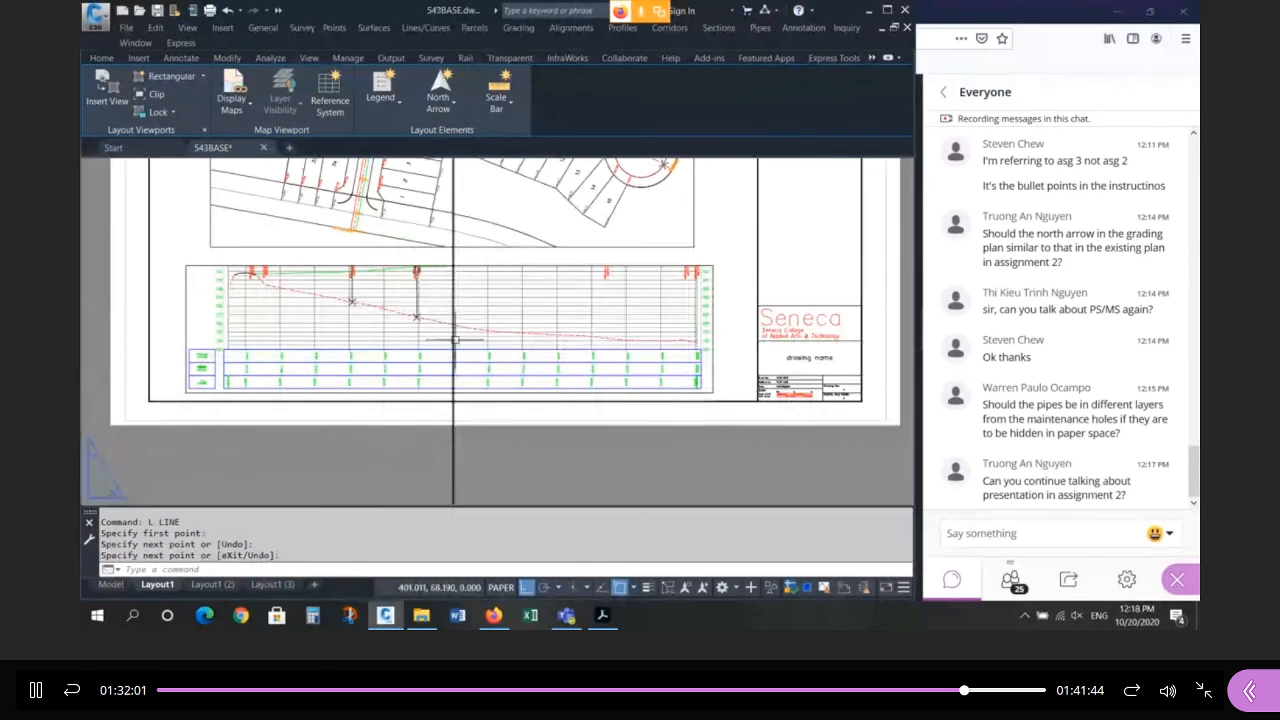
{"action": "key", "text": "Escape"}
{"action": "key", "text": "Escape"}
{"action": "type", "text": "m"}
{"action": "key", "text": "Return"}
{"action": "left_click", "coordinate": [664, 259]}
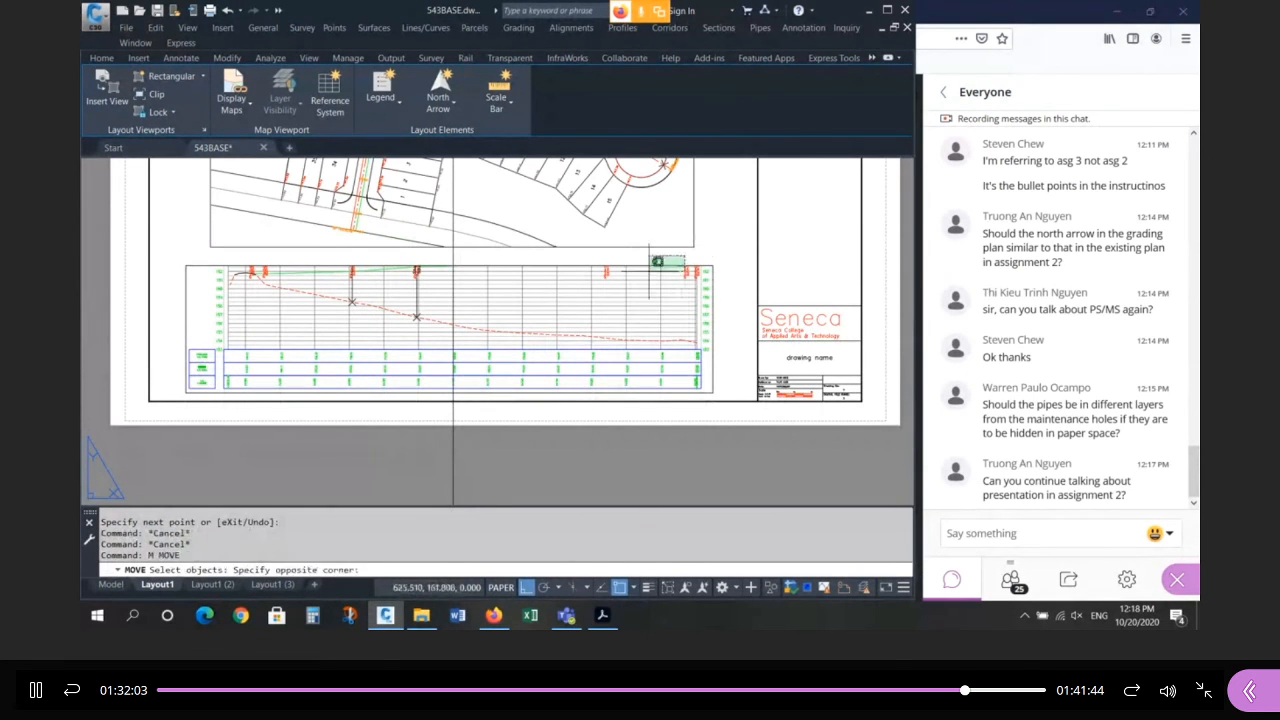
{"action": "left_click", "coordinate": [647, 276]}
{"action": "key", "text": "Return"}
{"action": "left_click", "coordinate": [698, 465]}
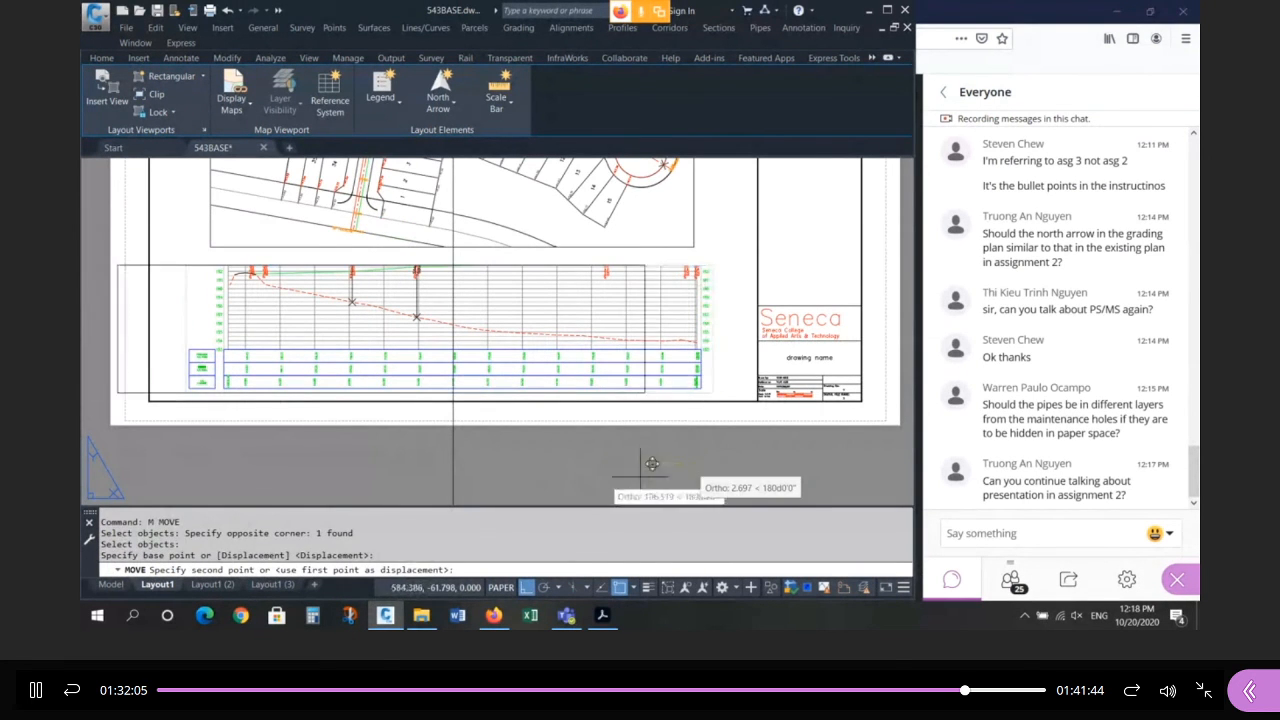
{"action": "left_click", "coordinate": [806, 445]}
{"action": "type", "text": "u"}
{"action": "key", "text": "Return"}
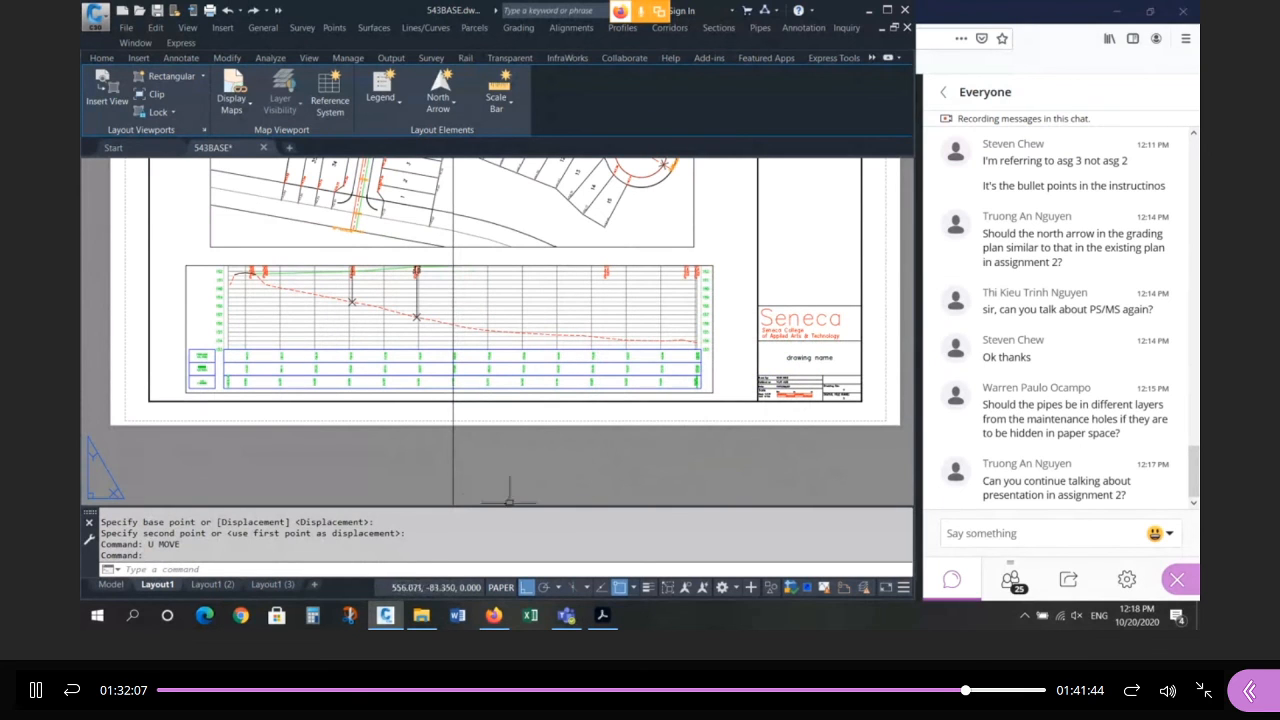
{"action": "left_click", "coordinate": [478, 477]}
{"action": "left_click", "coordinate": [400, 471]}
{"action": "key", "text": "Delete"}
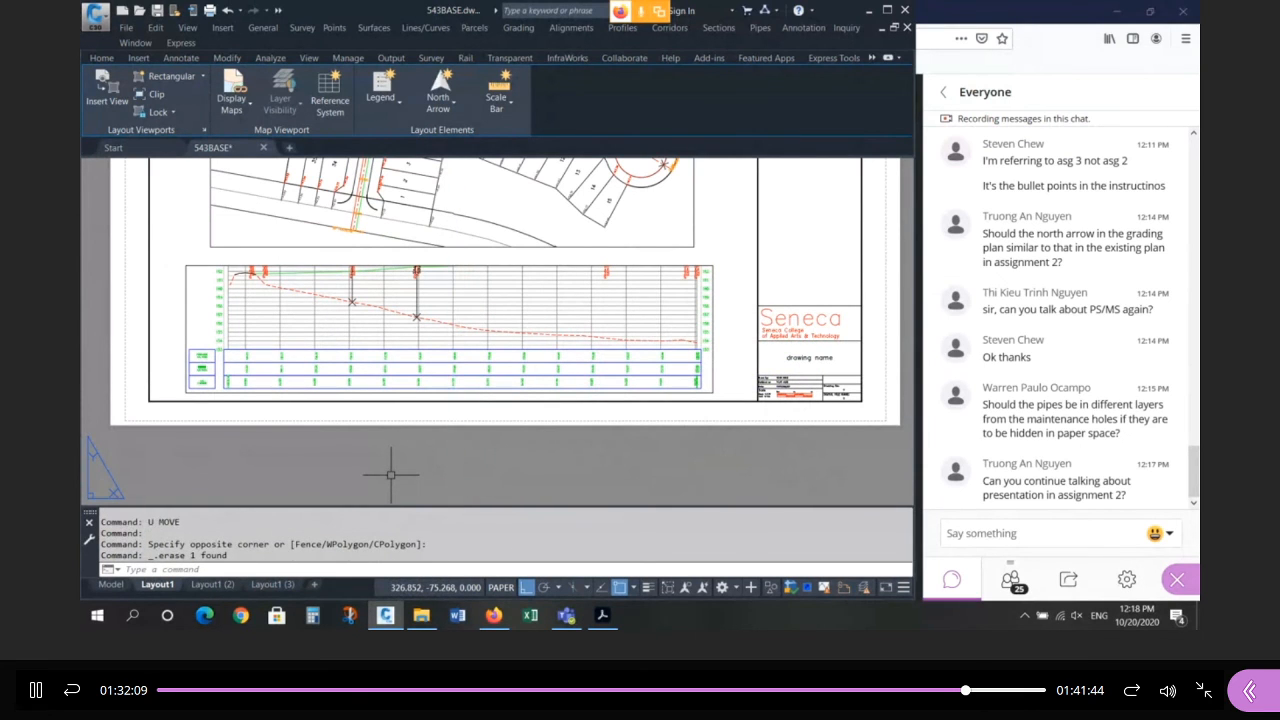